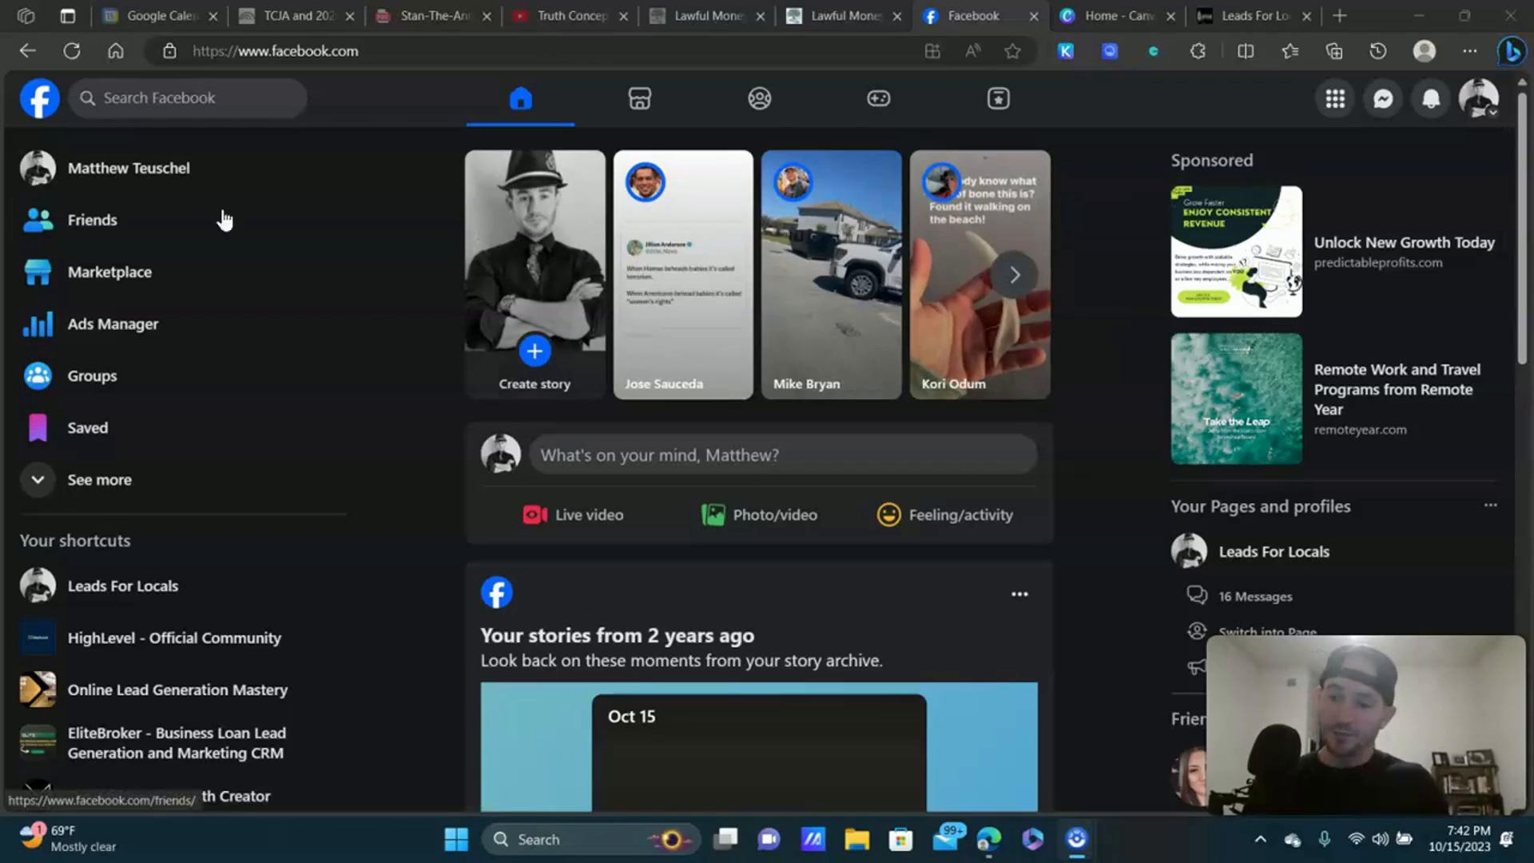
# Open Ads Manager from the Facebook home page and dismiss the malfunctioning browser extension warning.
pyautogui.click(104, 326)
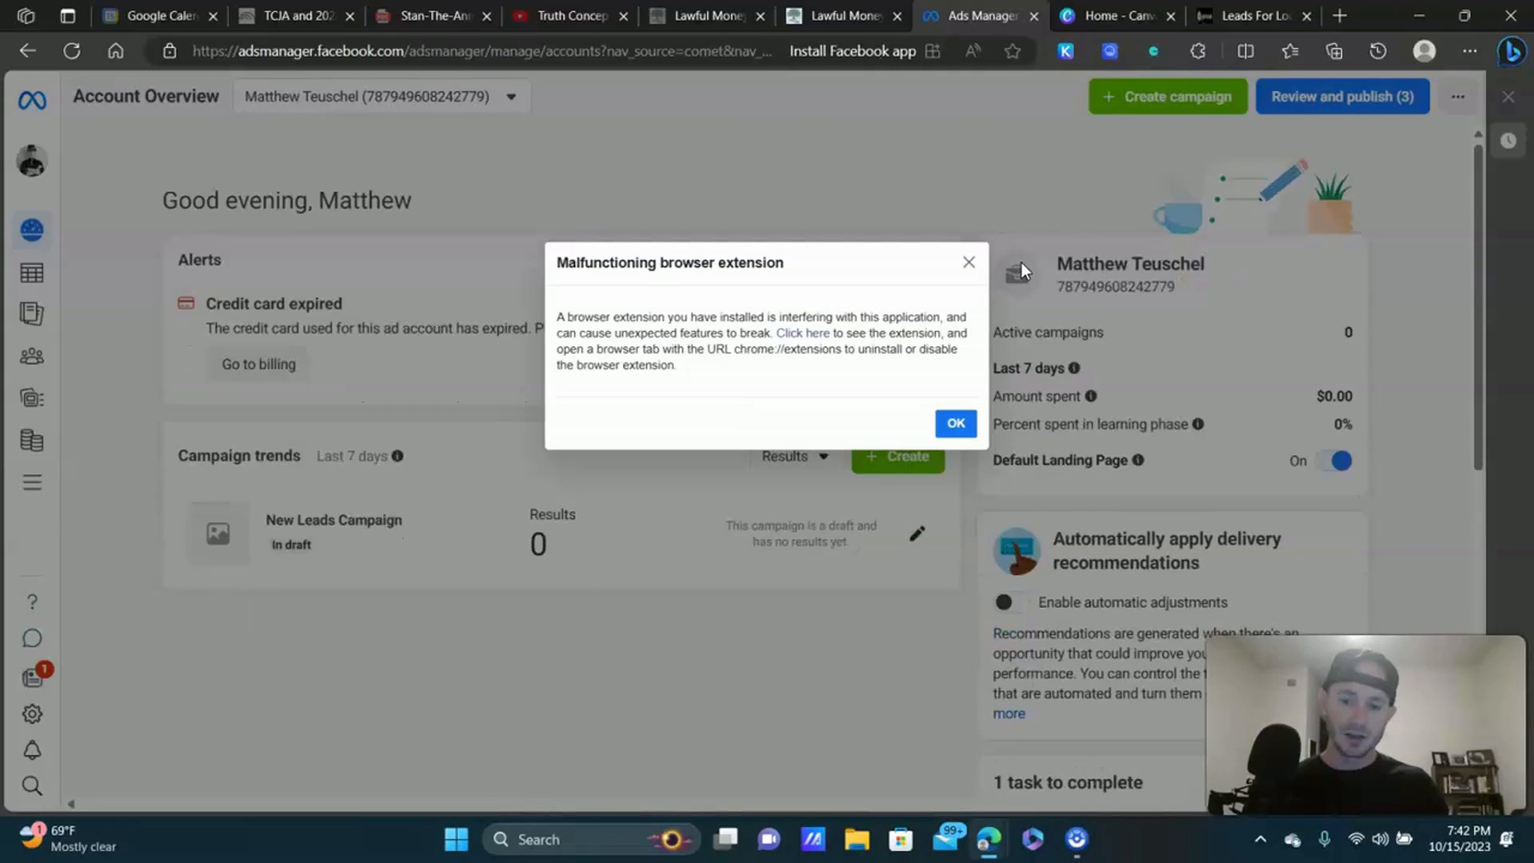
pyautogui.click(967, 264)
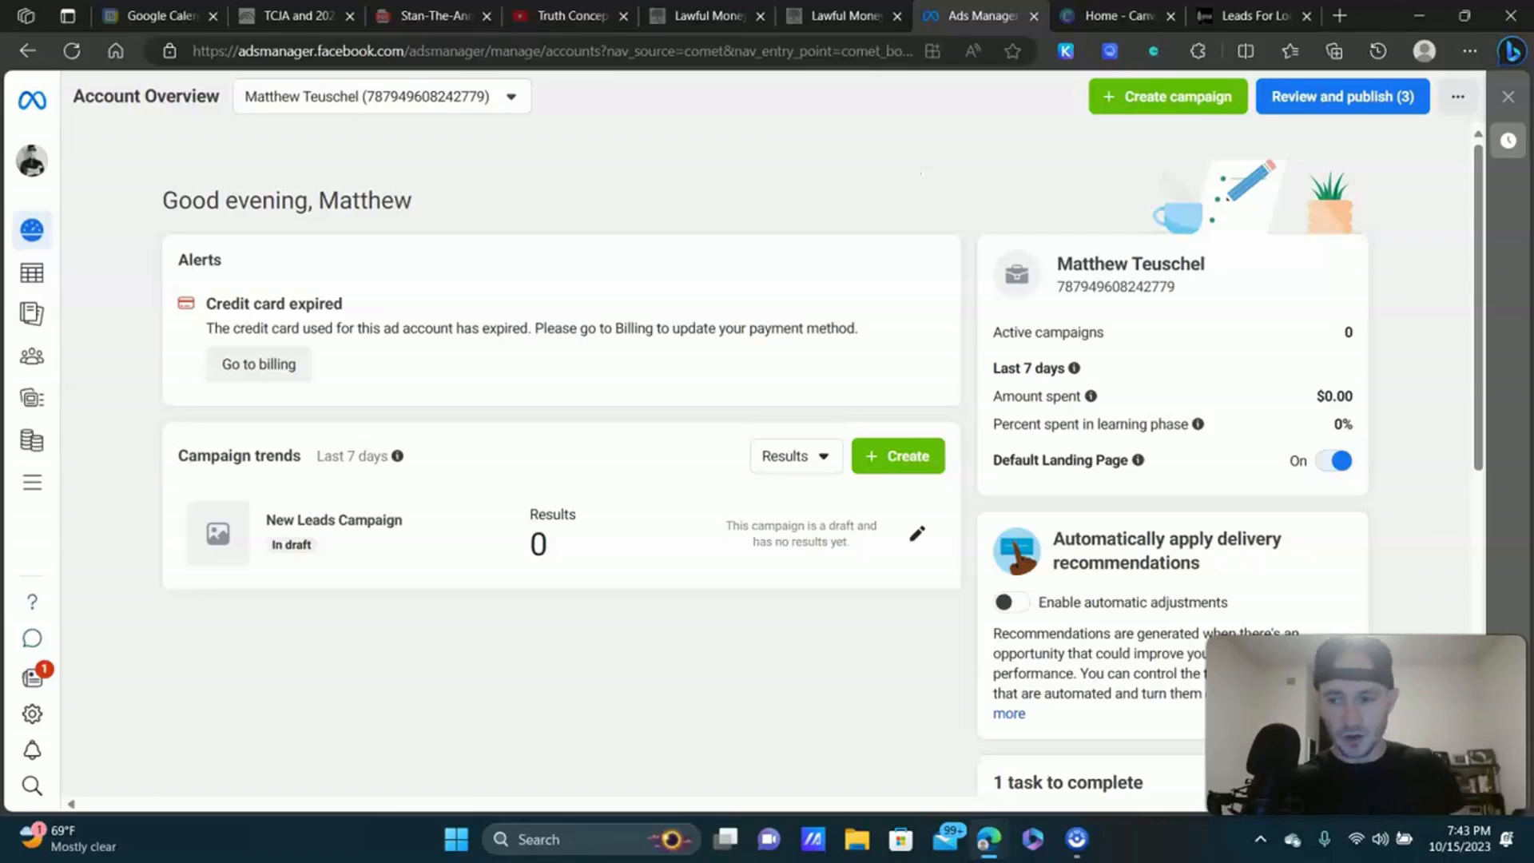
pyautogui.moveTo(124, 235)
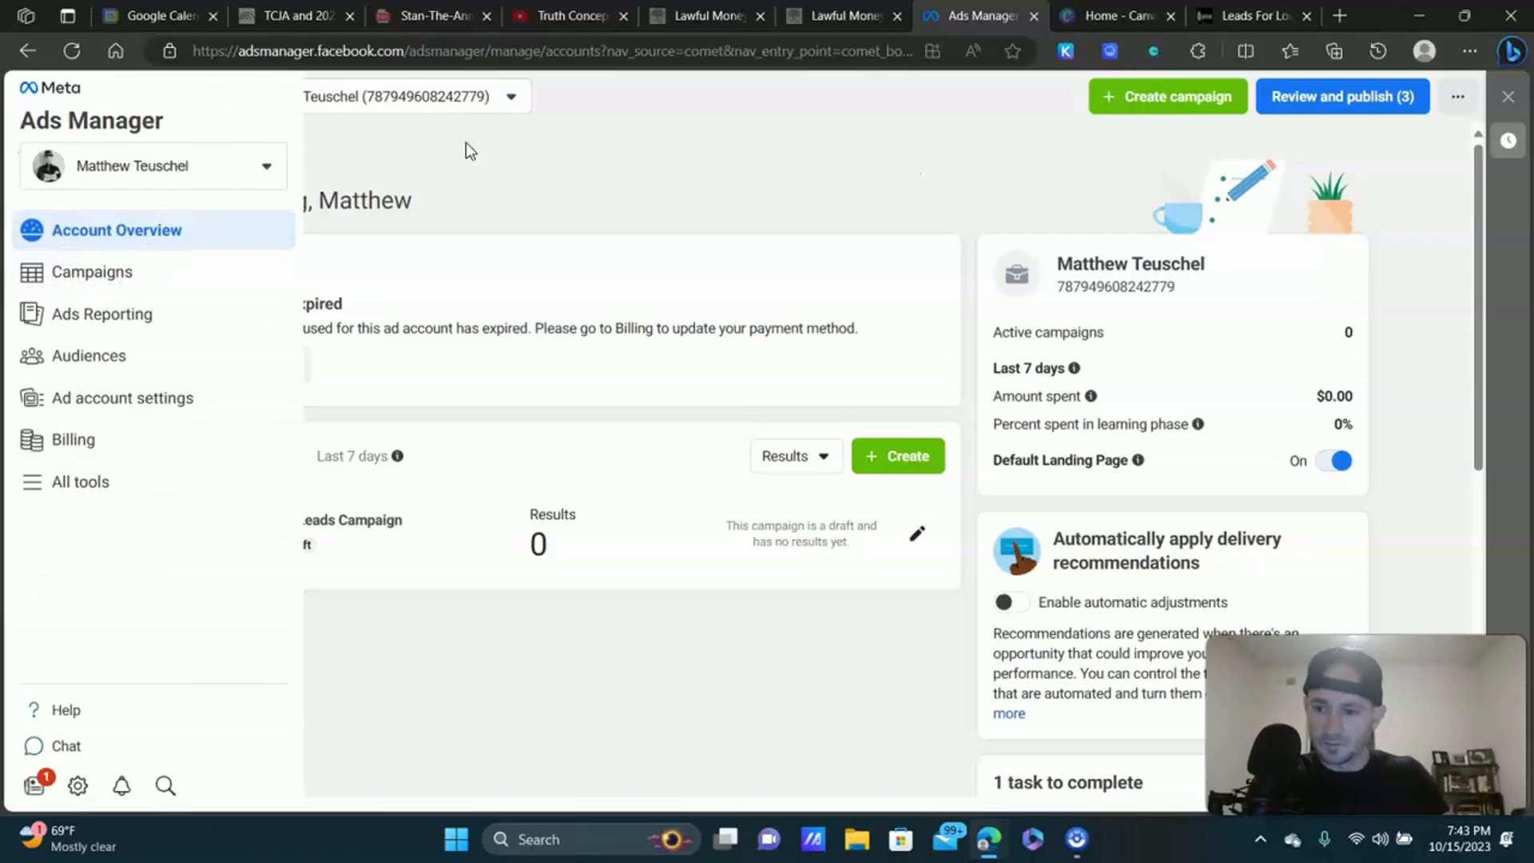
# Switch to the TDC Lending Services ad account and dismiss the browser extension warning.
pyautogui.click(477, 97)
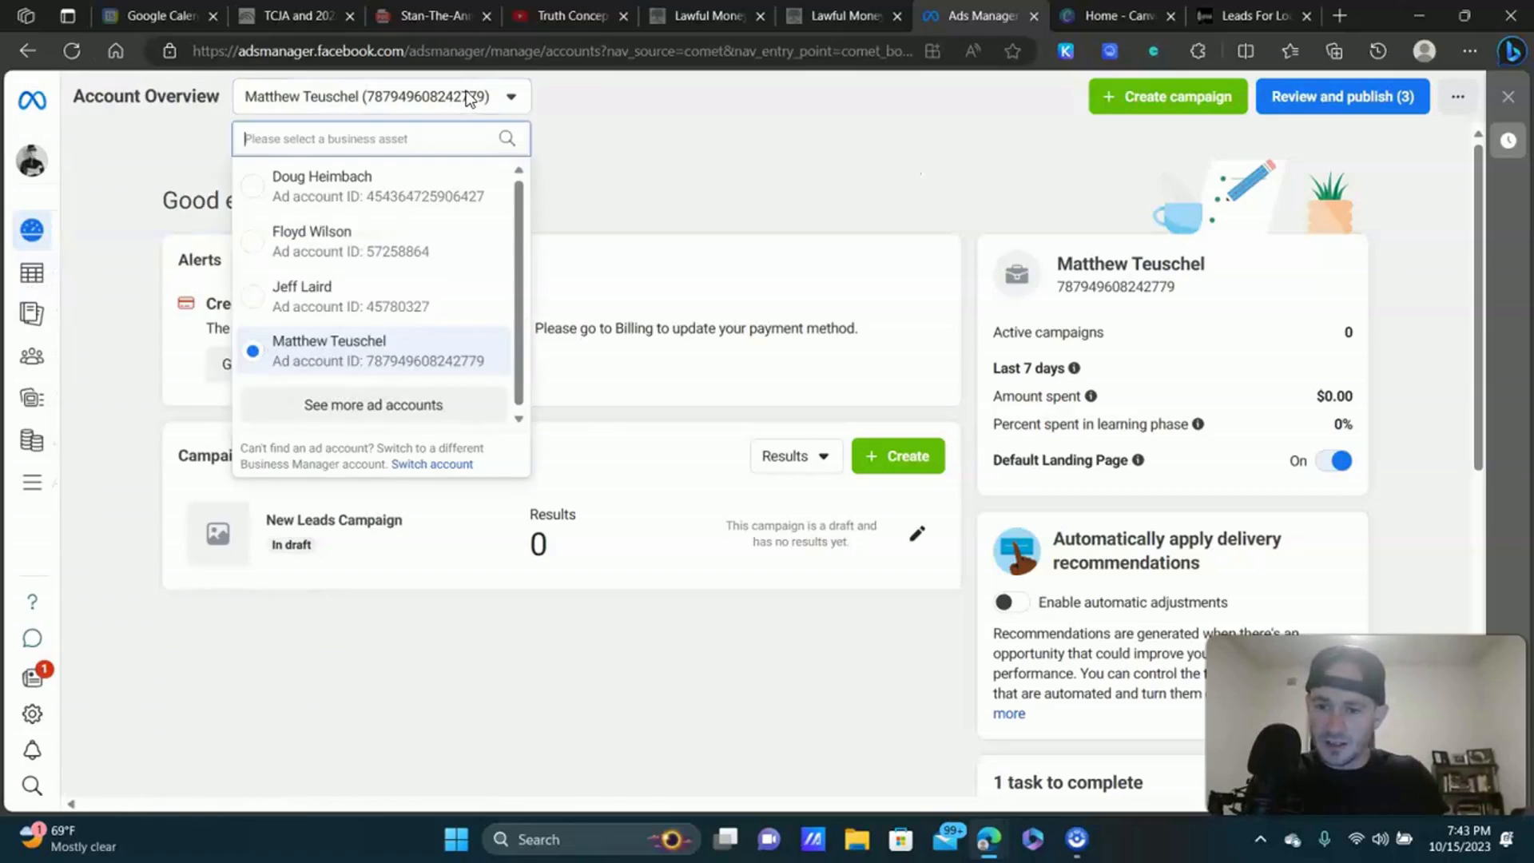
pyautogui.click(397, 408)
pyautogui.scroll(-15, 401, 266)
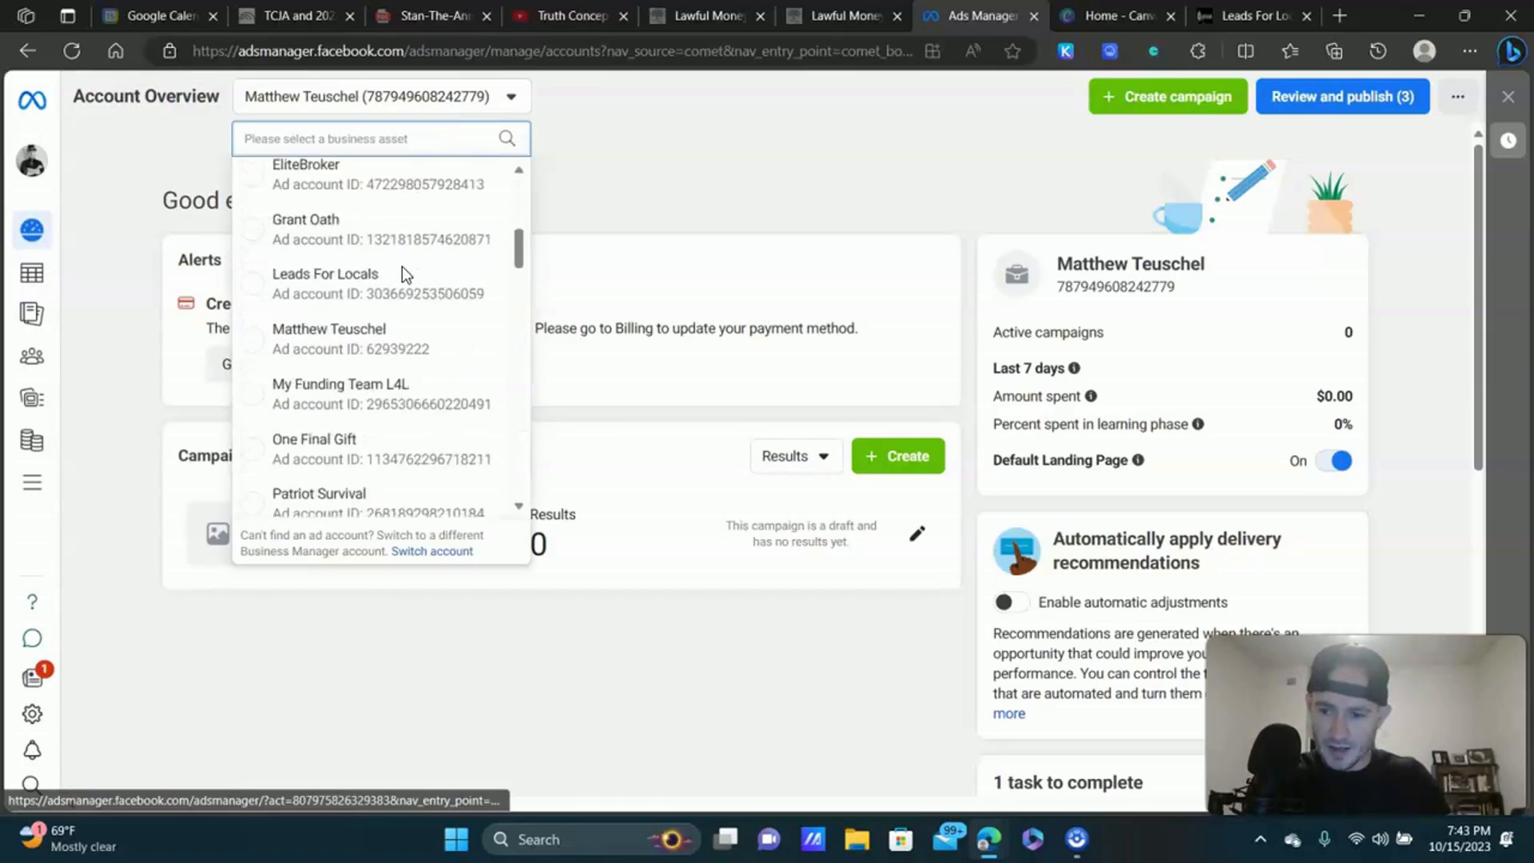
pyautogui.scroll(-4, 401, 266)
pyautogui.scroll(1, 401, 266)
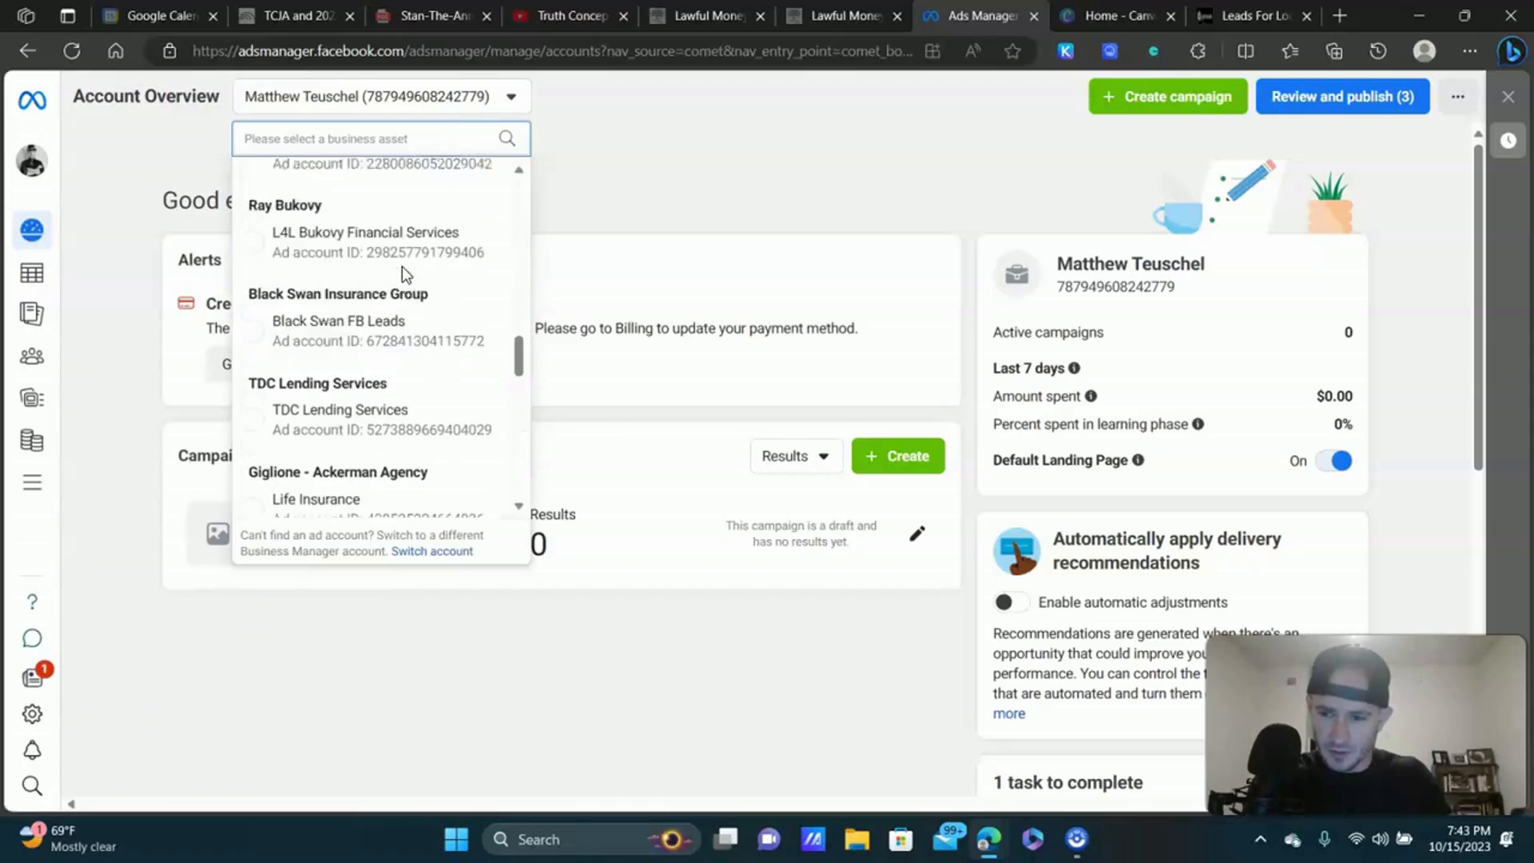
pyautogui.scroll(-1, 401, 271)
pyautogui.click(348, 360)
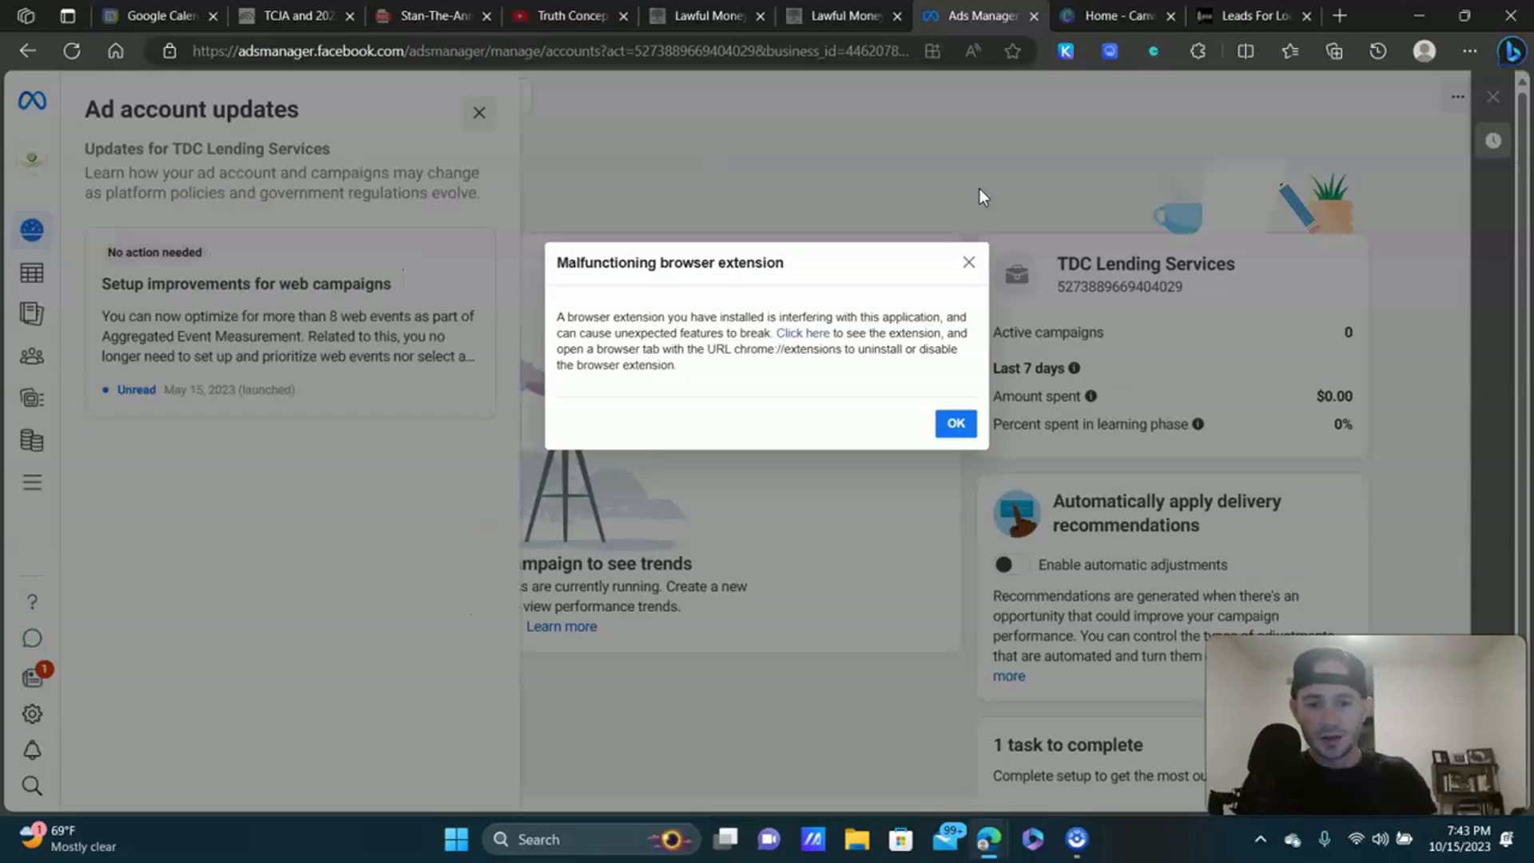
pyautogui.click(968, 262)
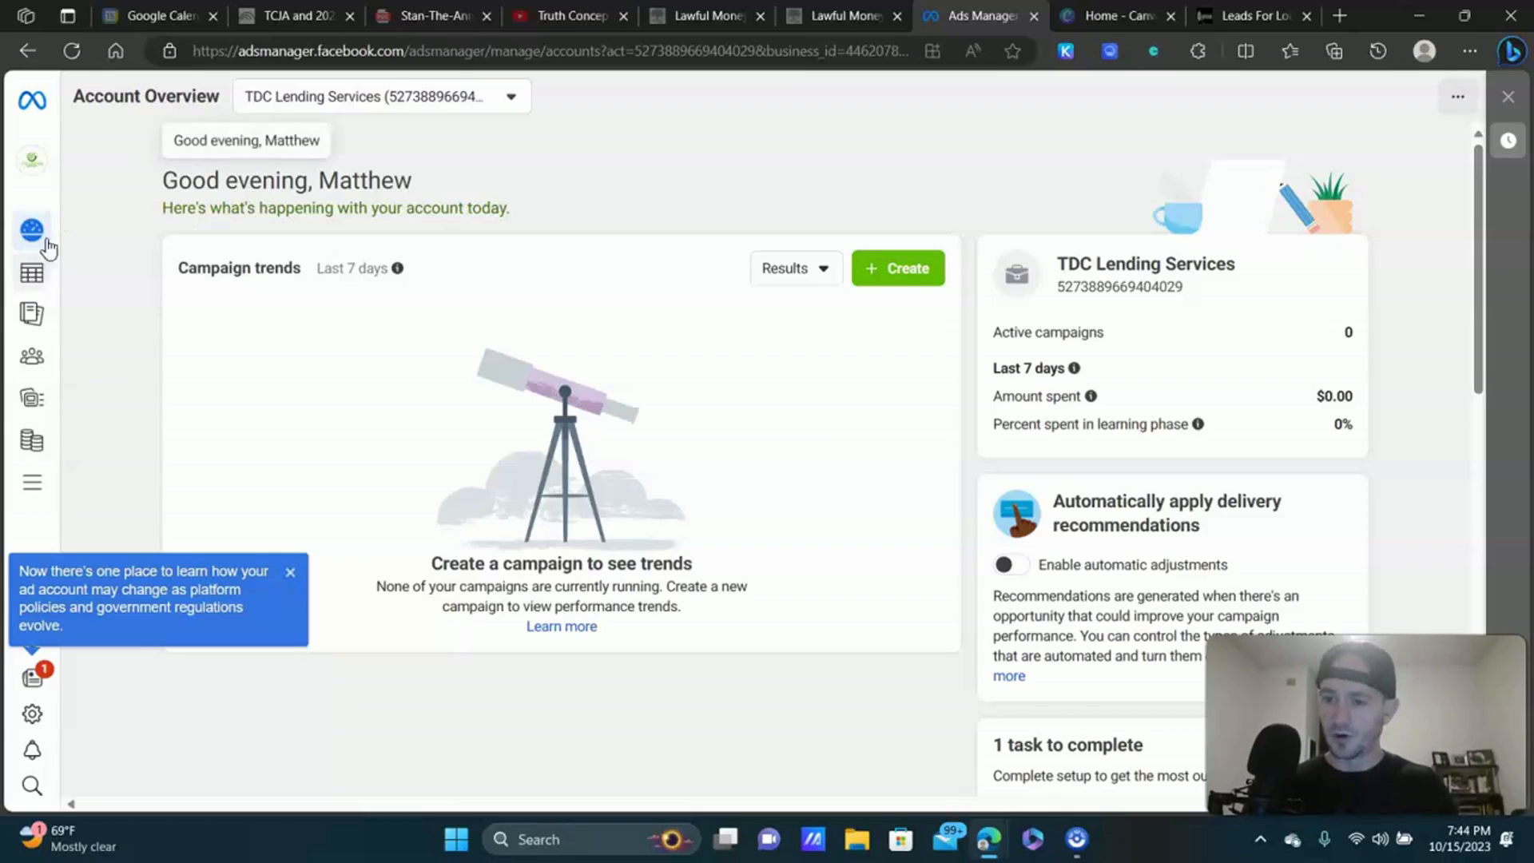
# Open the account's campaigns overview and create a new auction campaign with the Leads objective.
pyautogui.moveTo(33, 277)
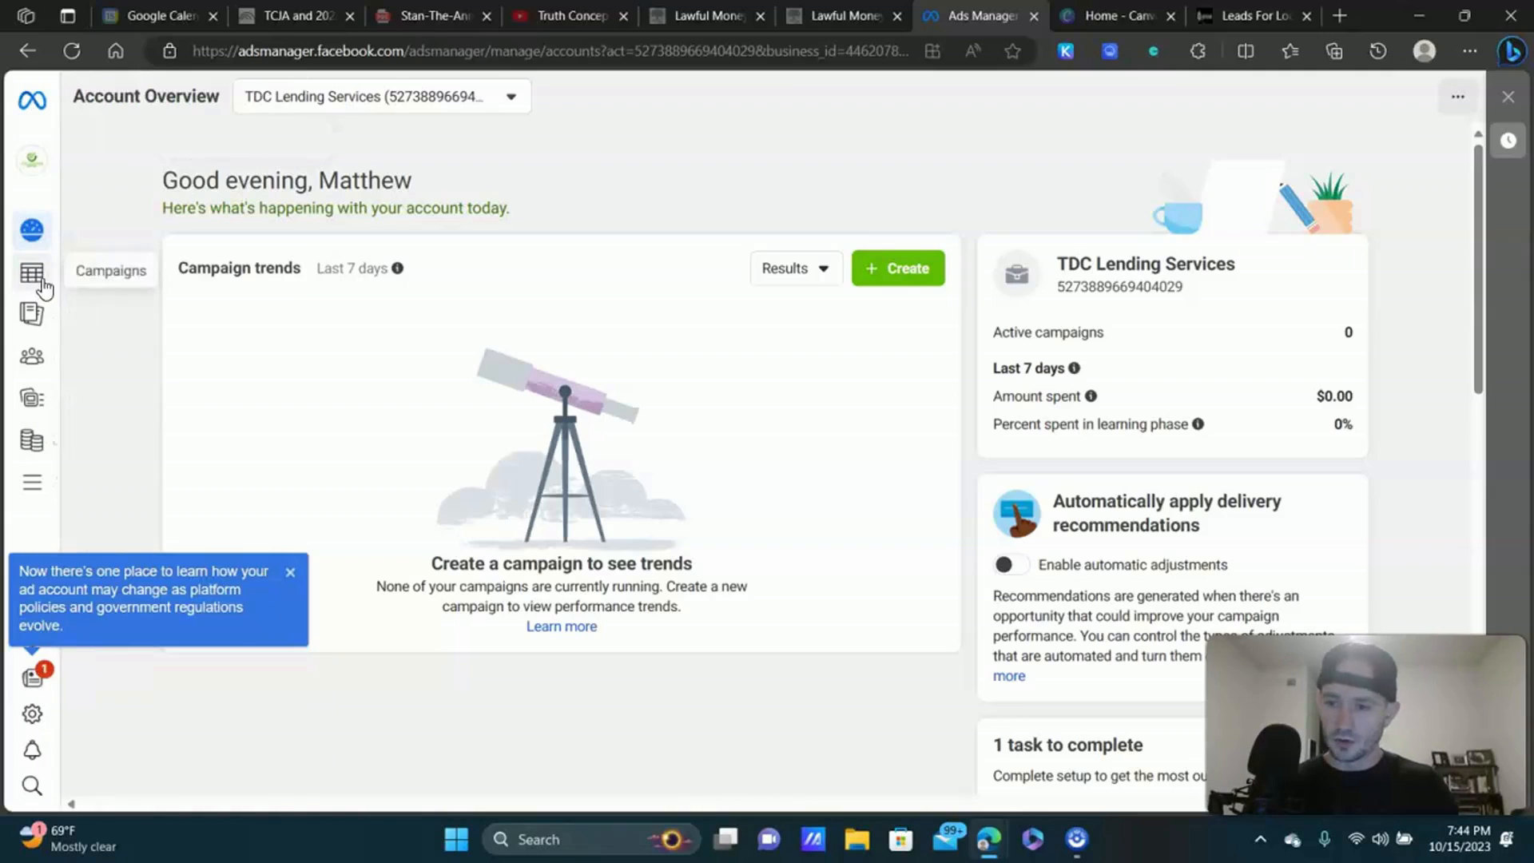
pyautogui.click(86, 276)
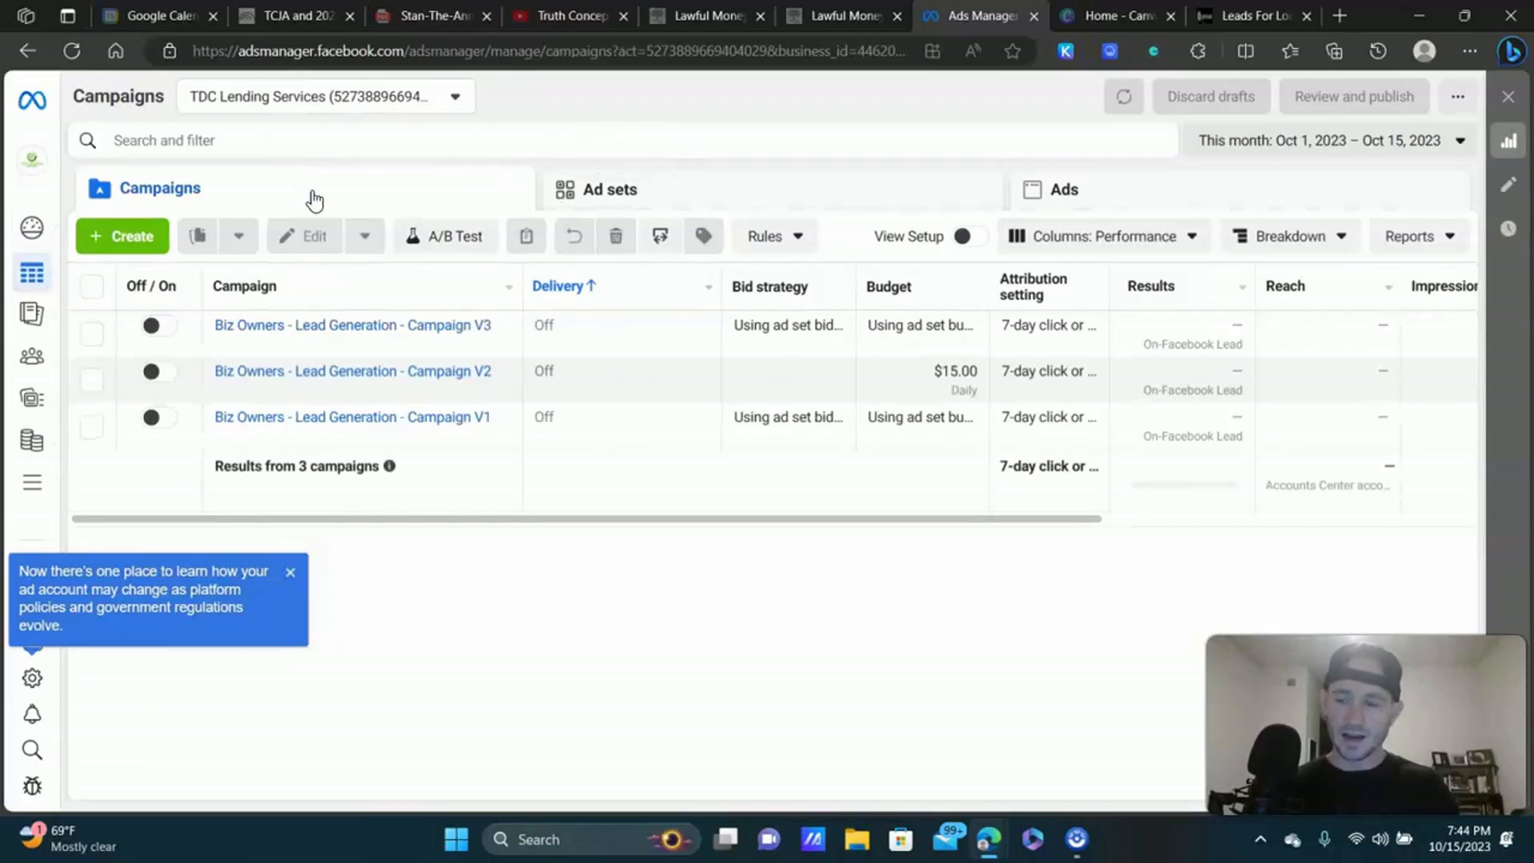
pyautogui.click(132, 236)
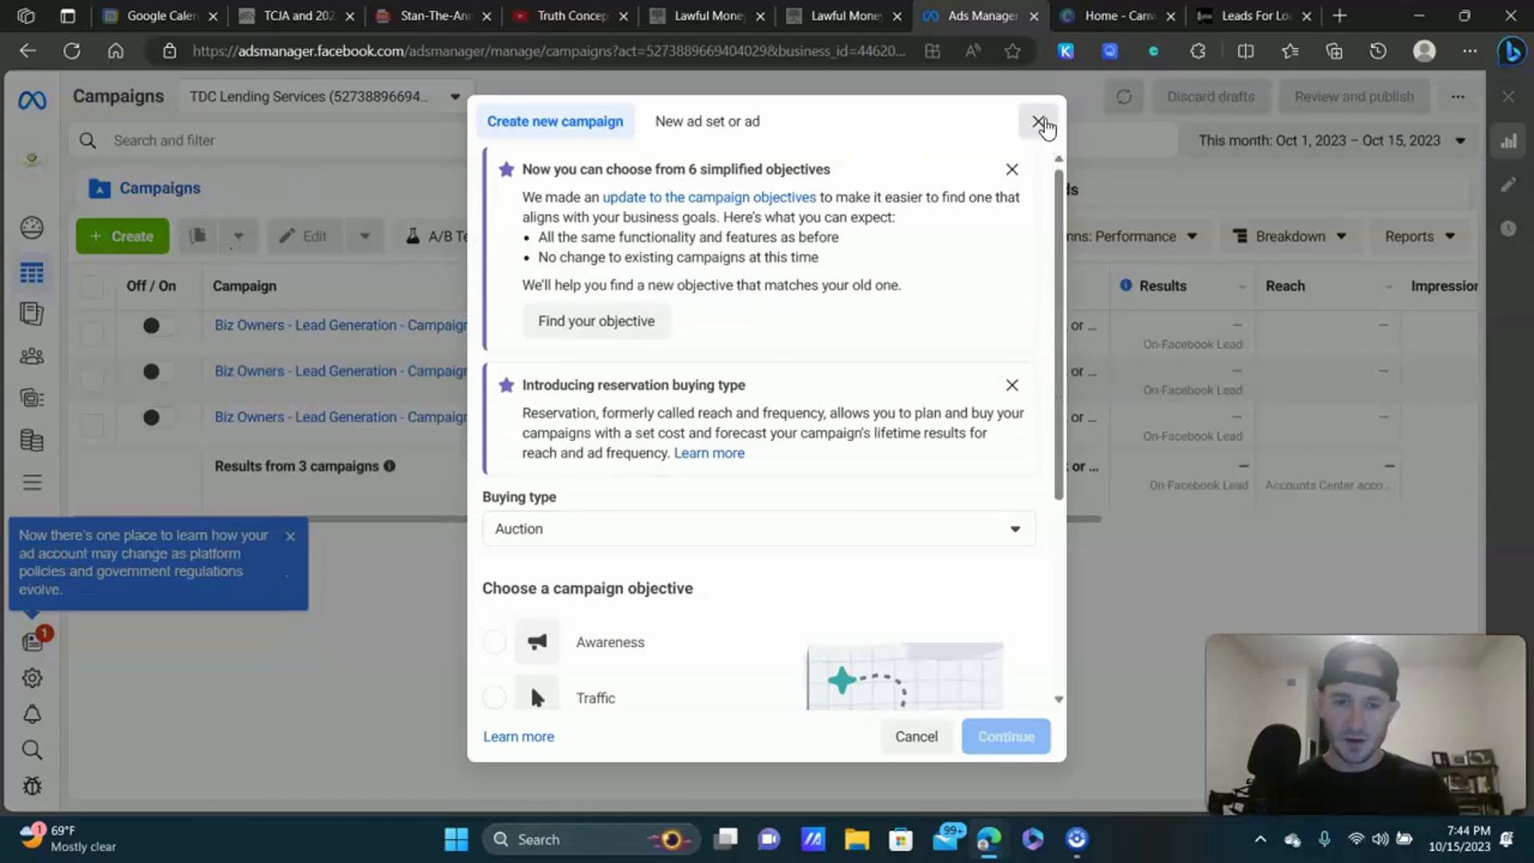
pyautogui.click(1036, 120)
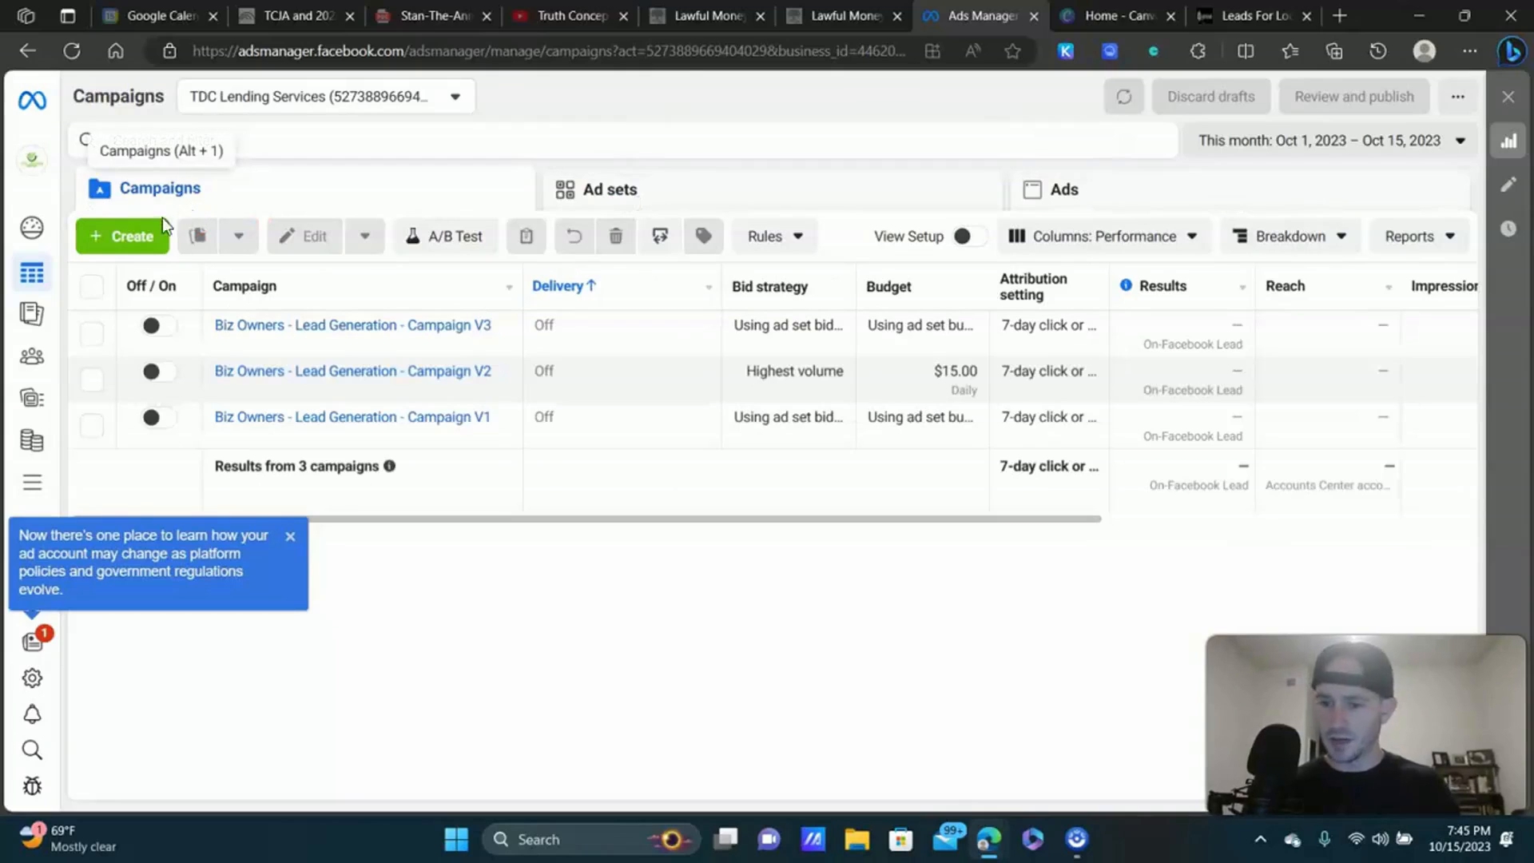
pyautogui.click(128, 236)
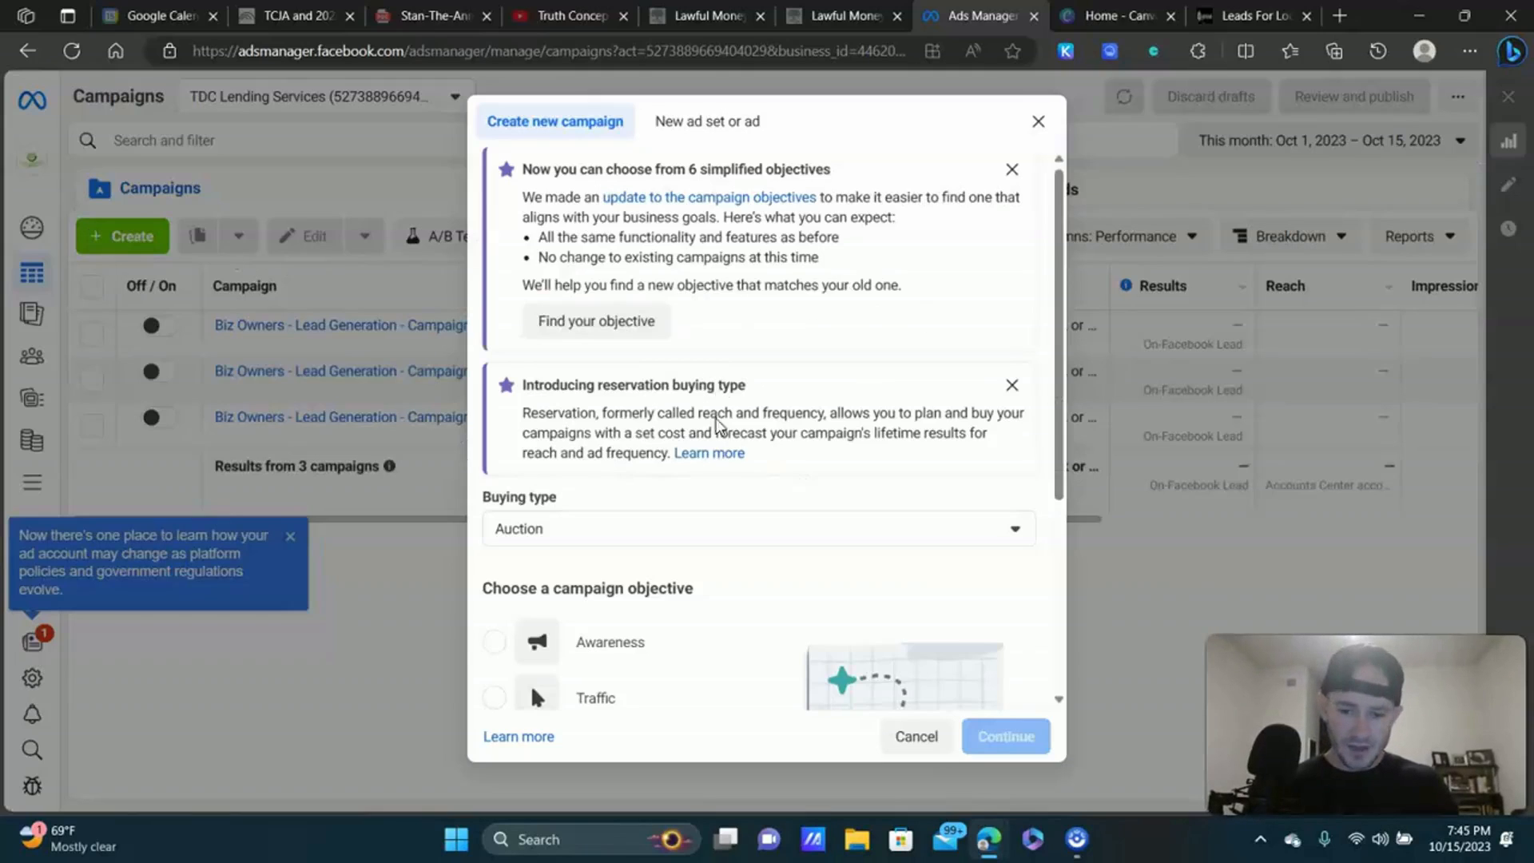
pyautogui.scroll(-4, 530, 684)
pyautogui.click(603, 491)
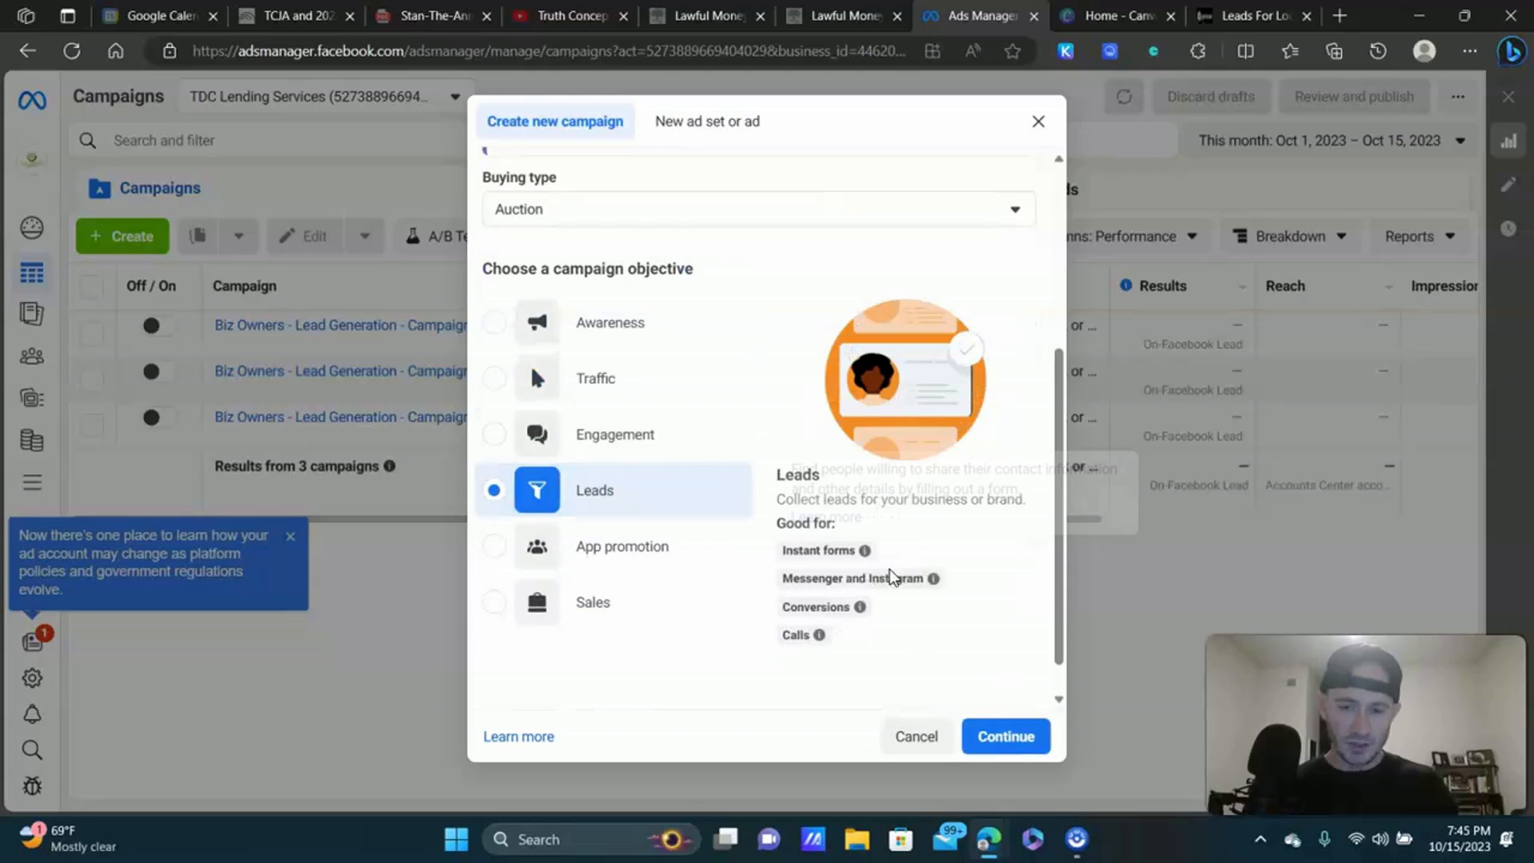
pyautogui.click(1003, 736)
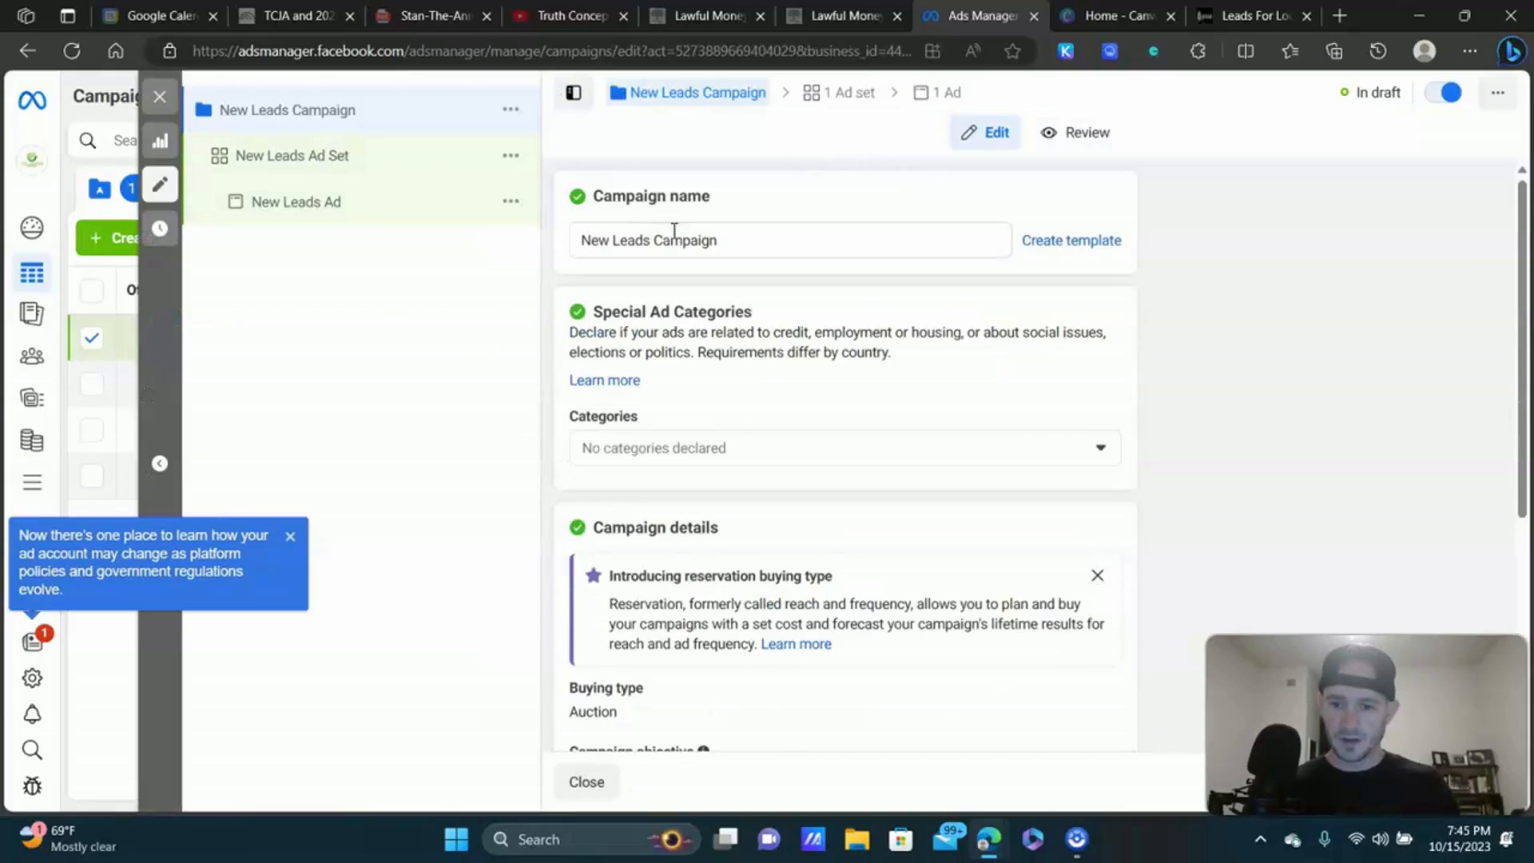
# Name the campaign "1. Burial Insurance Guide - Lead Gen".
pyautogui.doubleClick(687, 240)
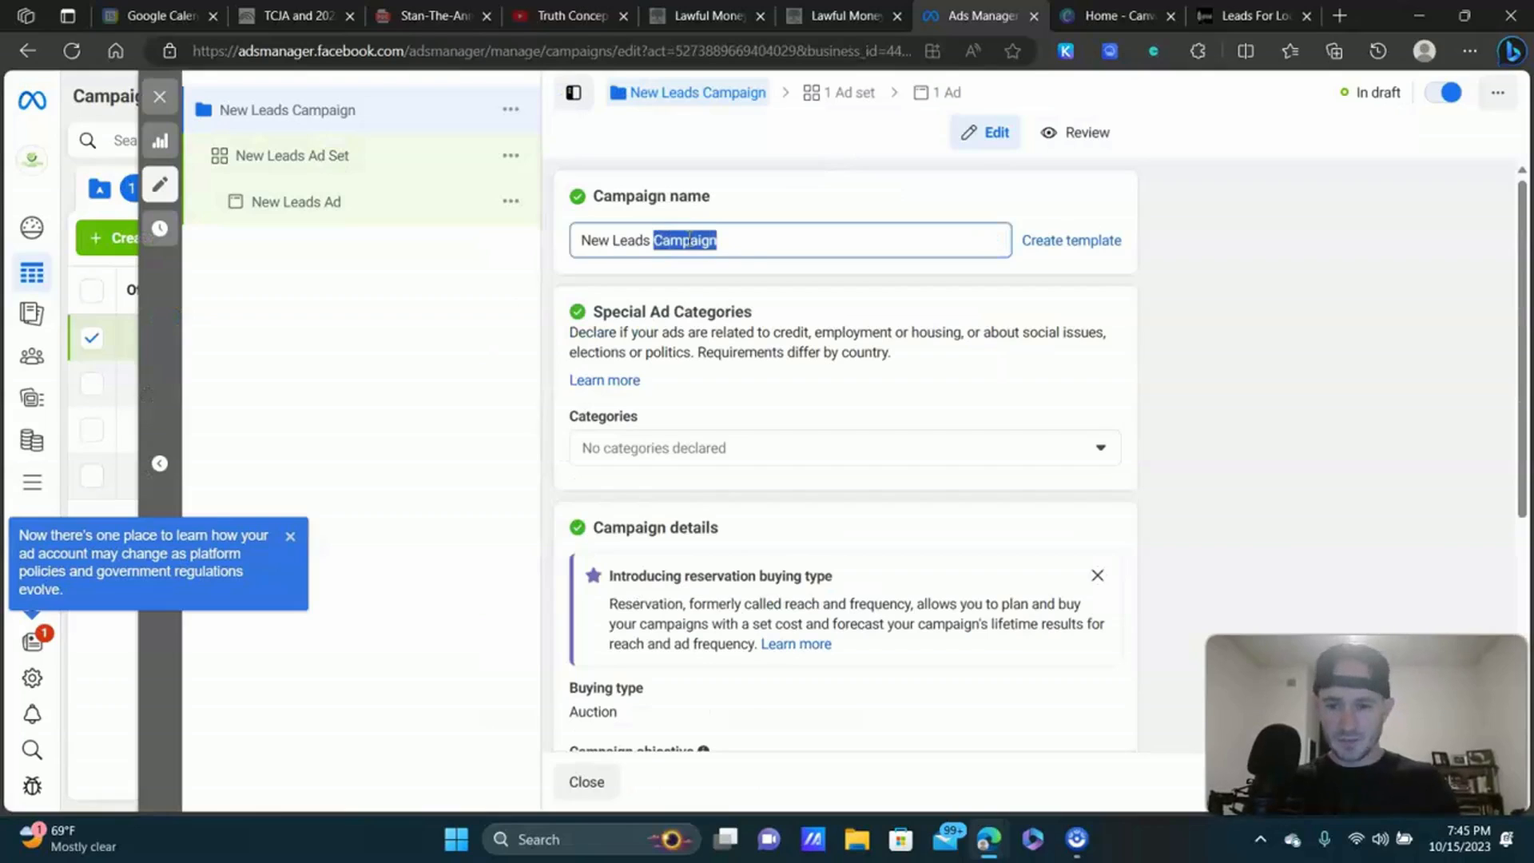
pyautogui.tripleClick(689, 237)
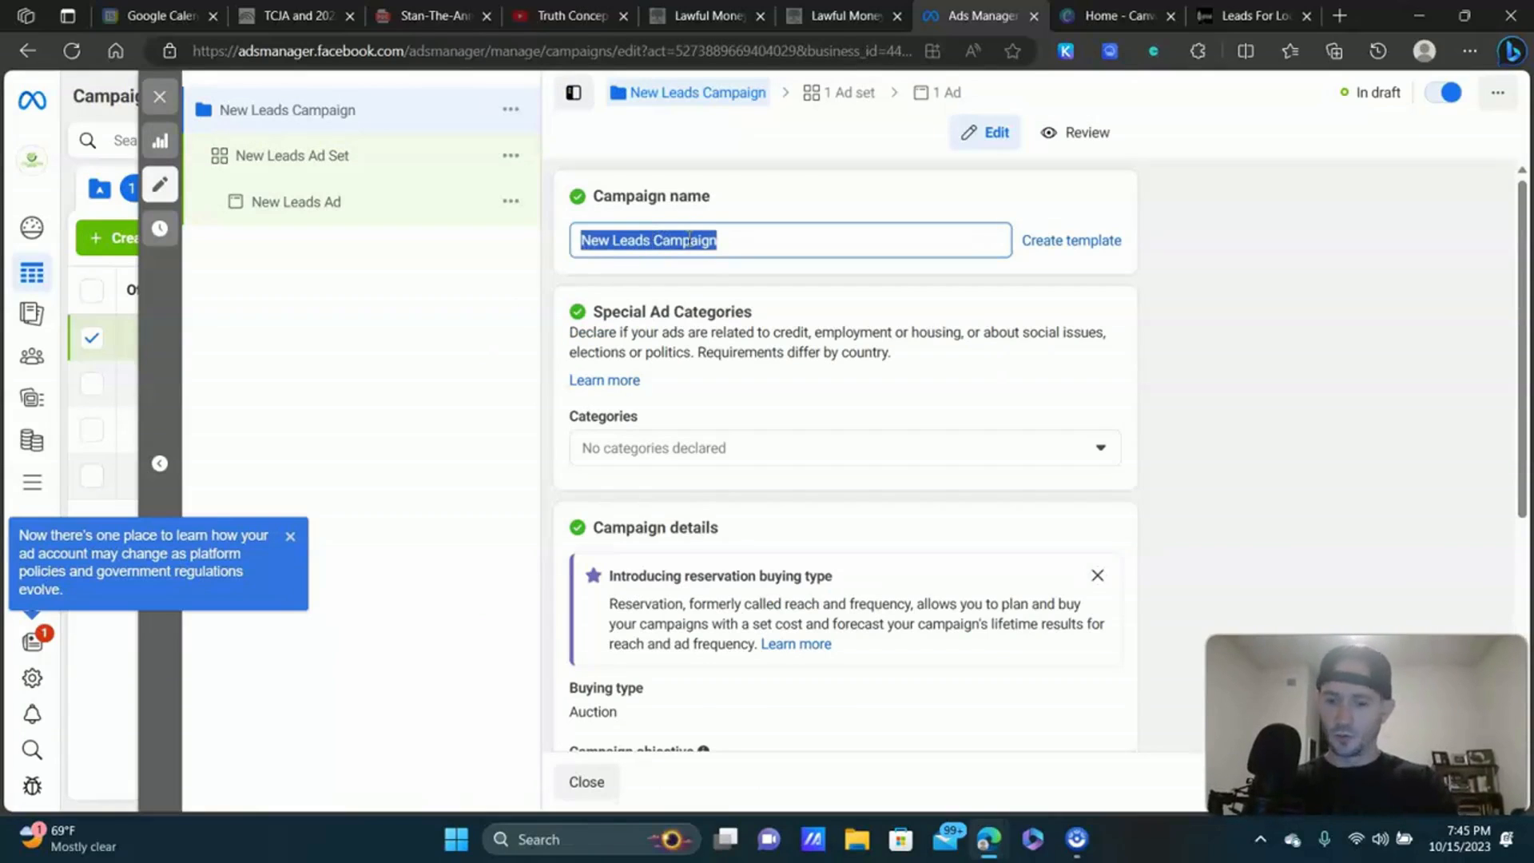
pyautogui.write('1.')
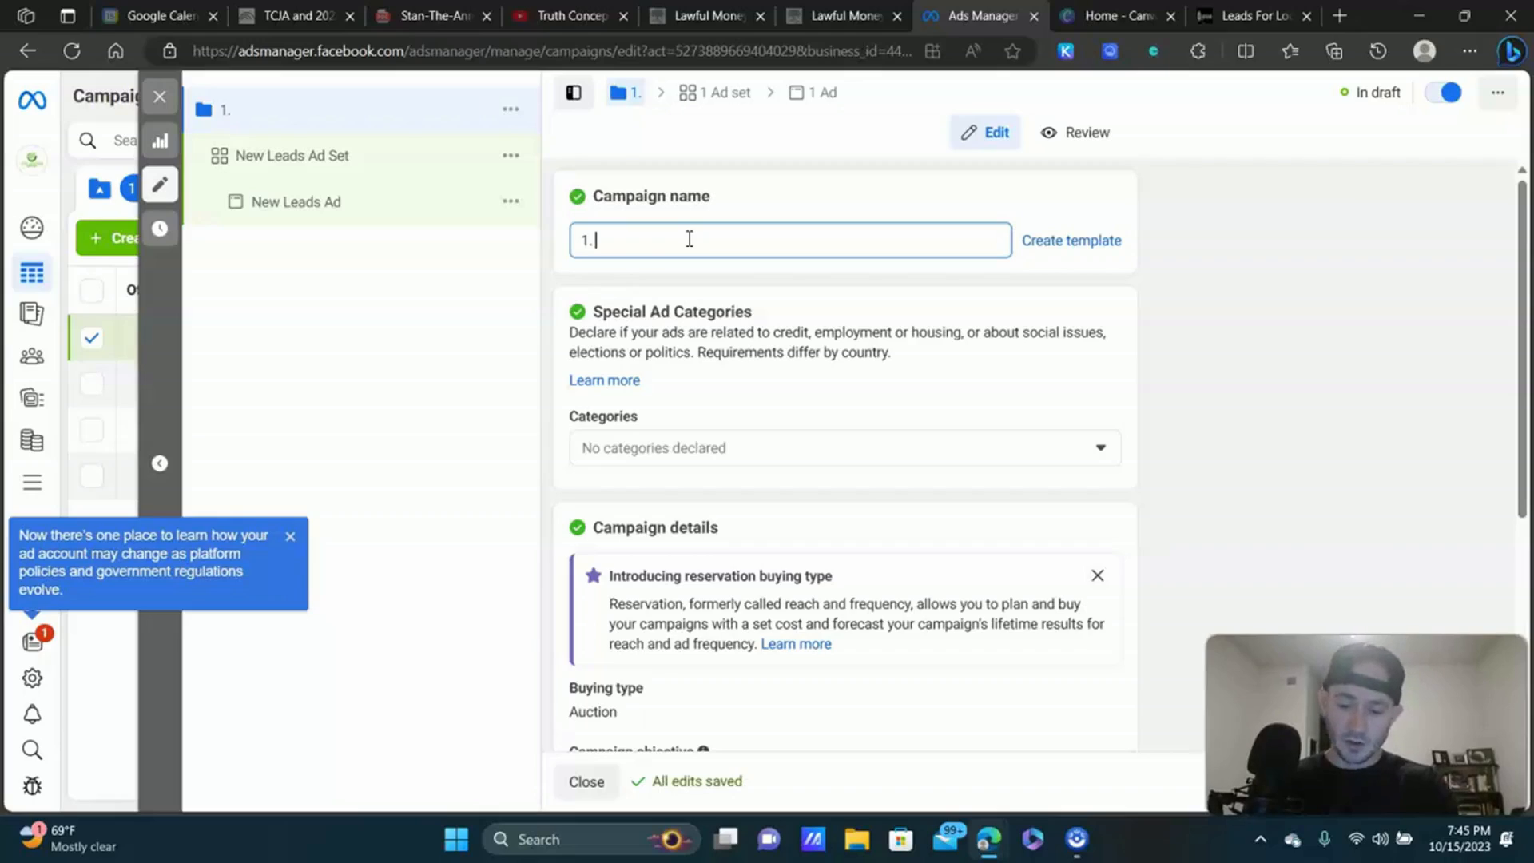
pyautogui.write('Bu')
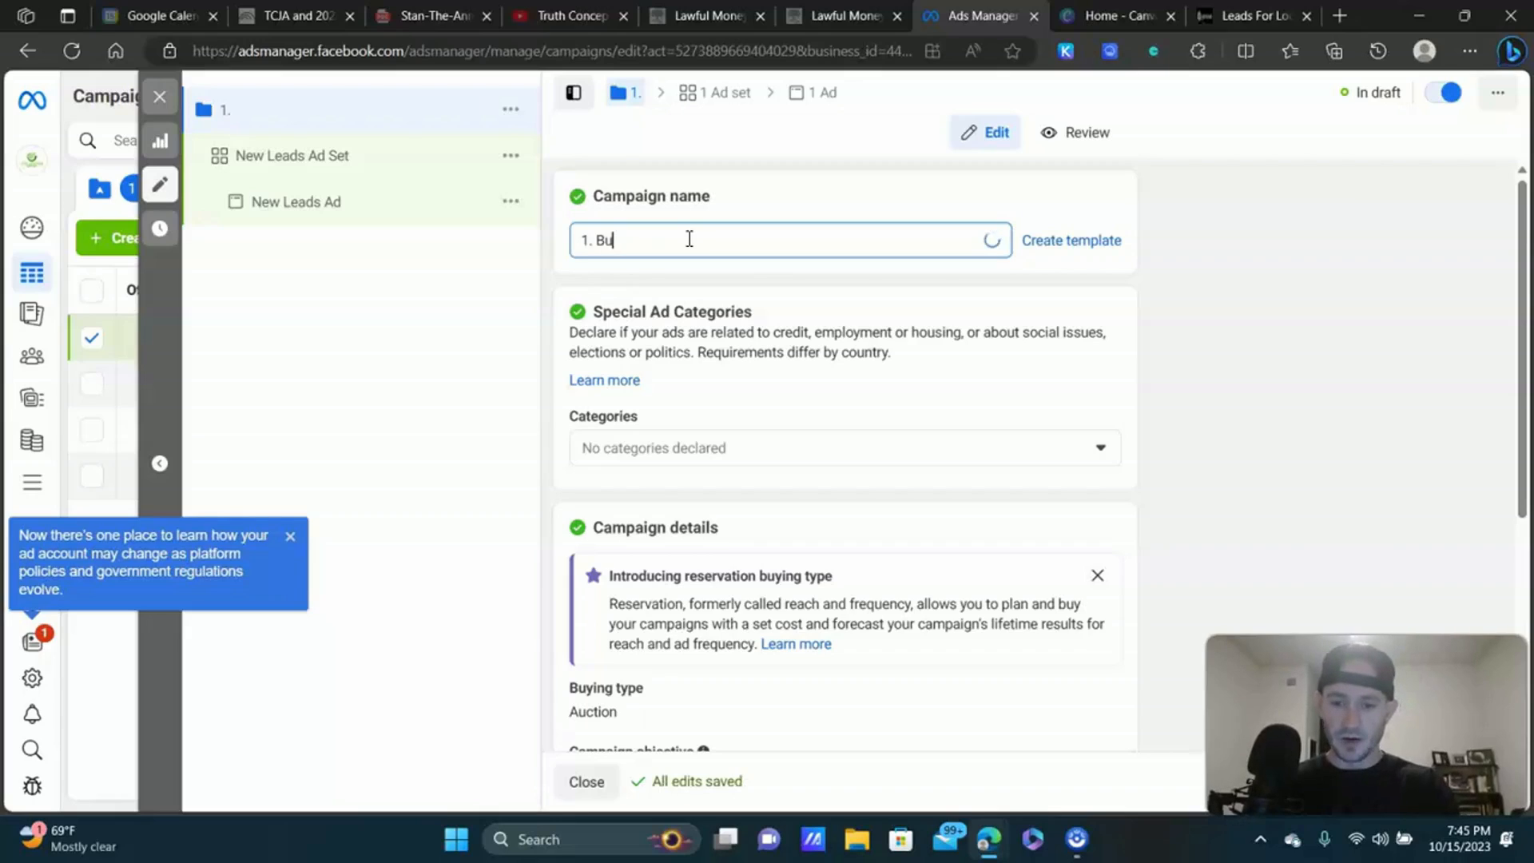
pyautogui.write('rial Insurance ')
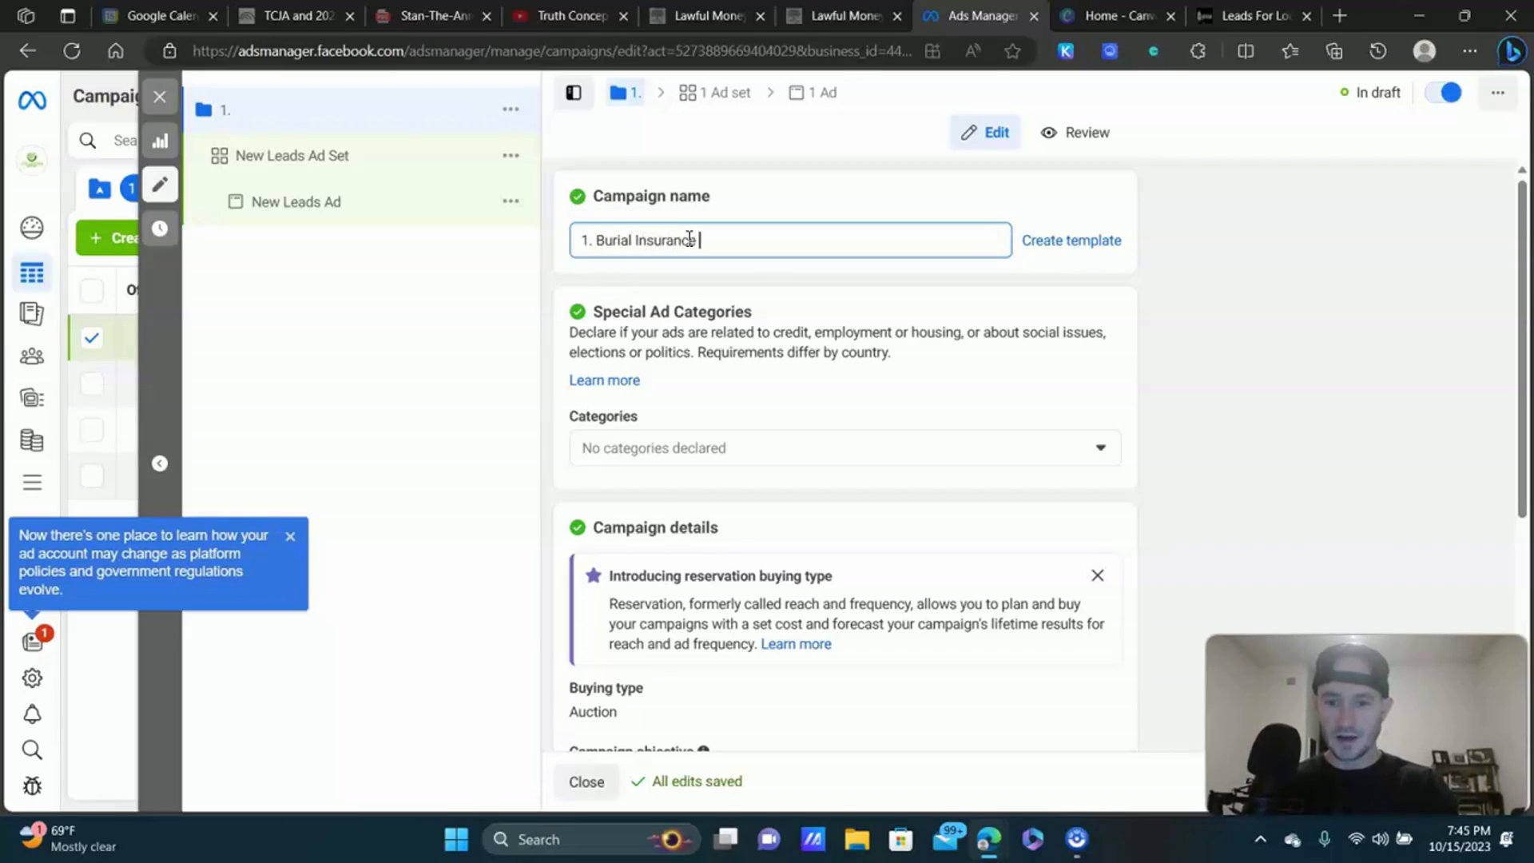
pyautogui.write('Guide - Lea')
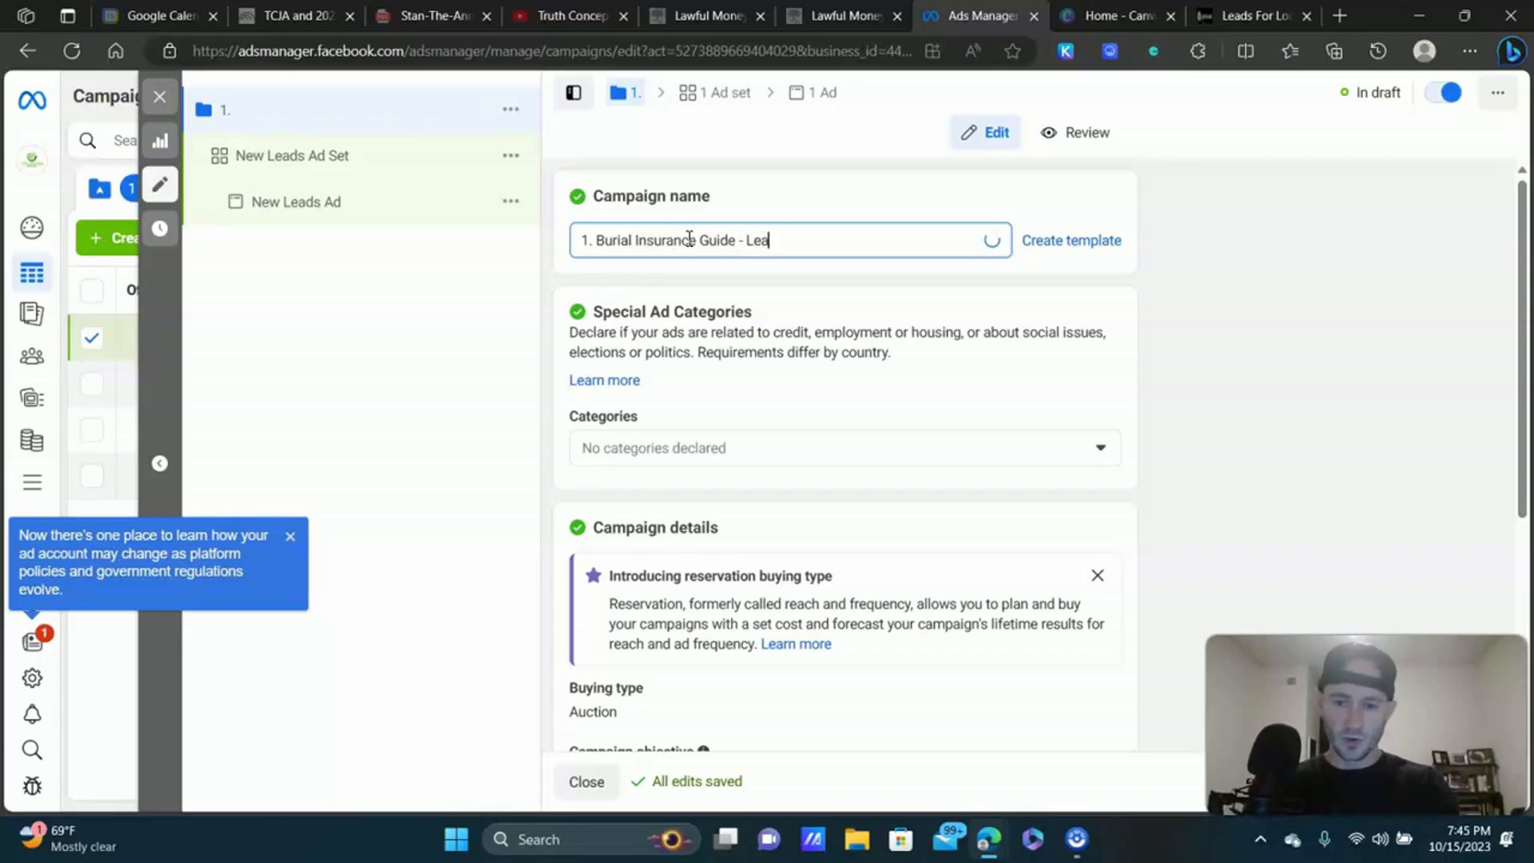
pyautogui.write('d Gen')
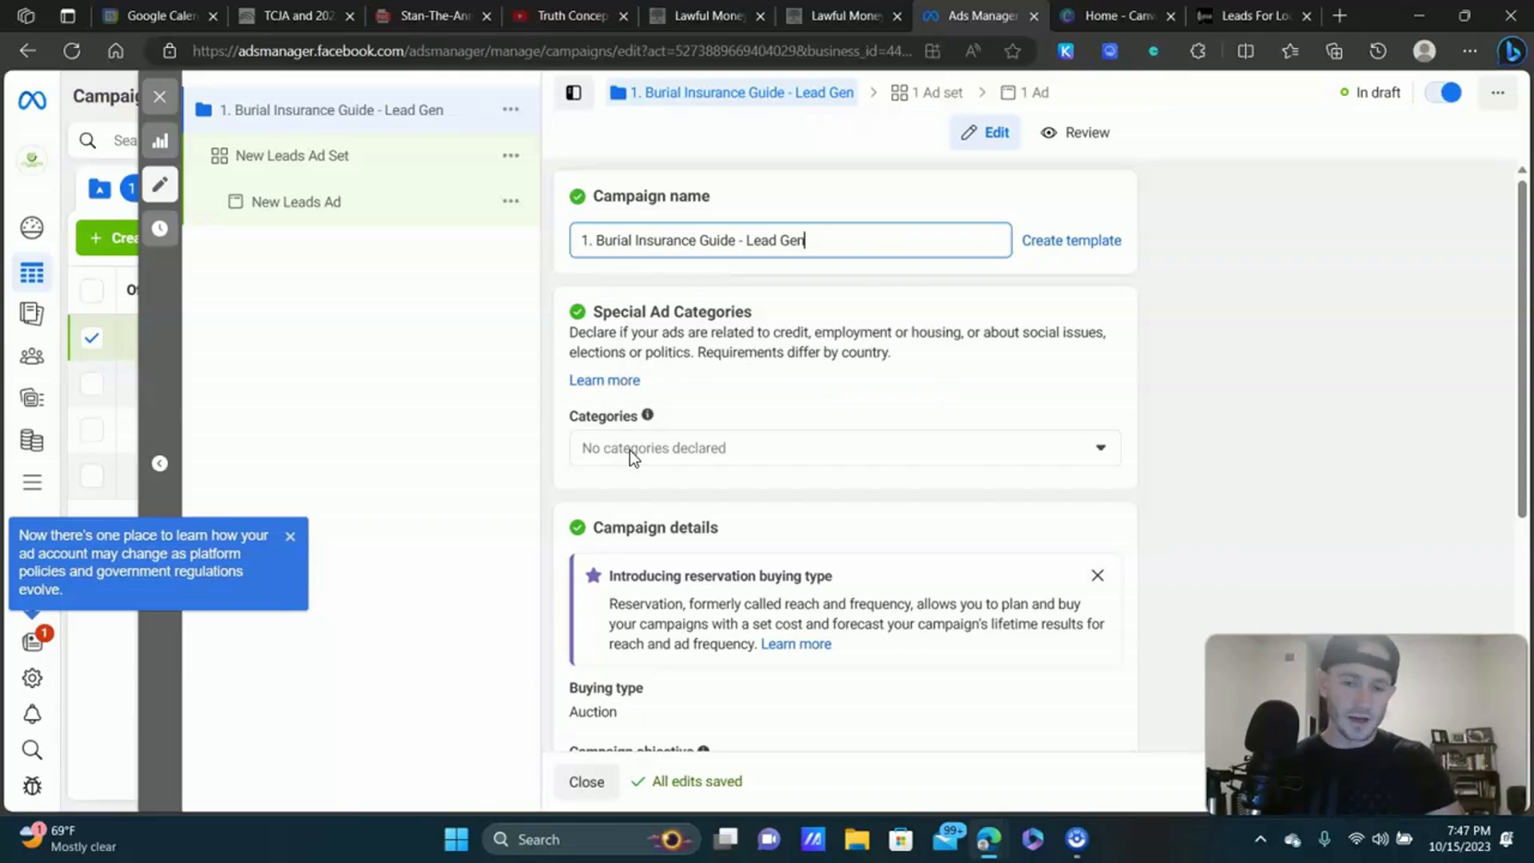
# Review the remaining campaign settings and proceed to the ad set.
pyautogui.scroll(-5, 842, 381)
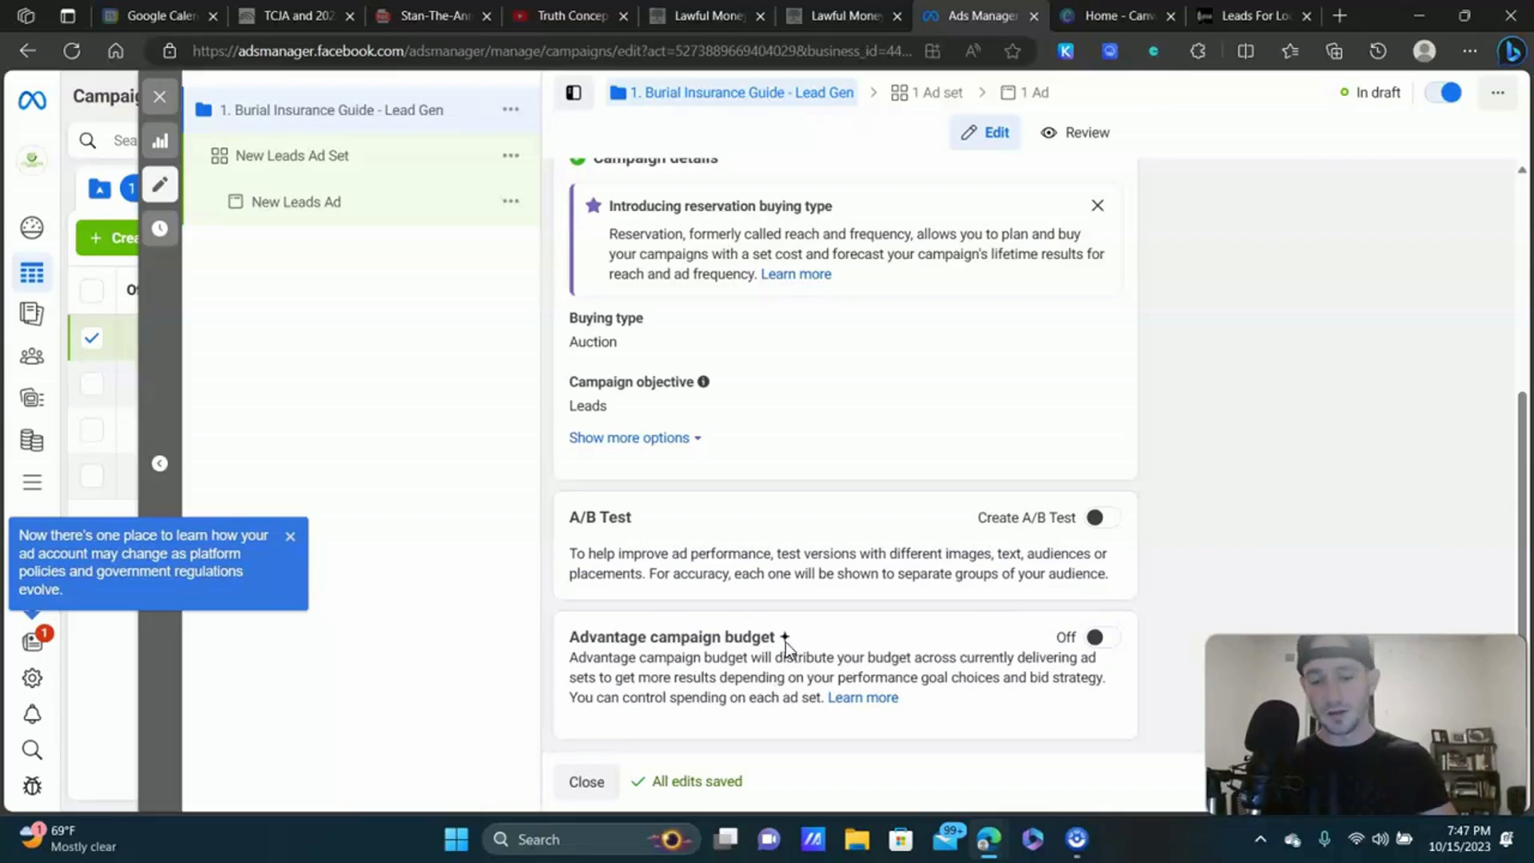
pyautogui.moveTo(1298, 723); pyautogui.dragTo(1294, 587)
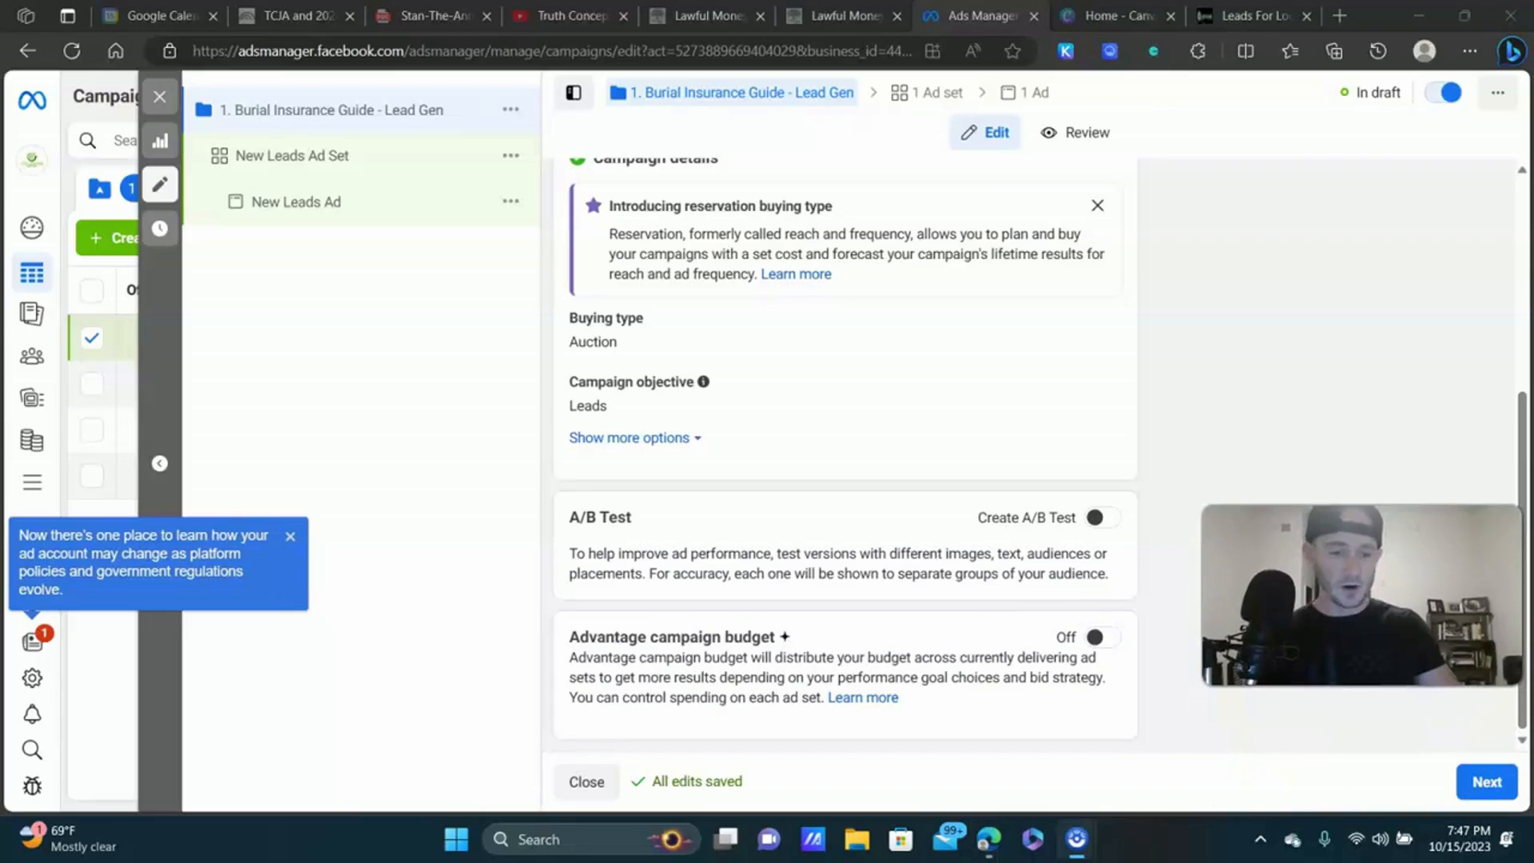
pyautogui.click(1484, 782)
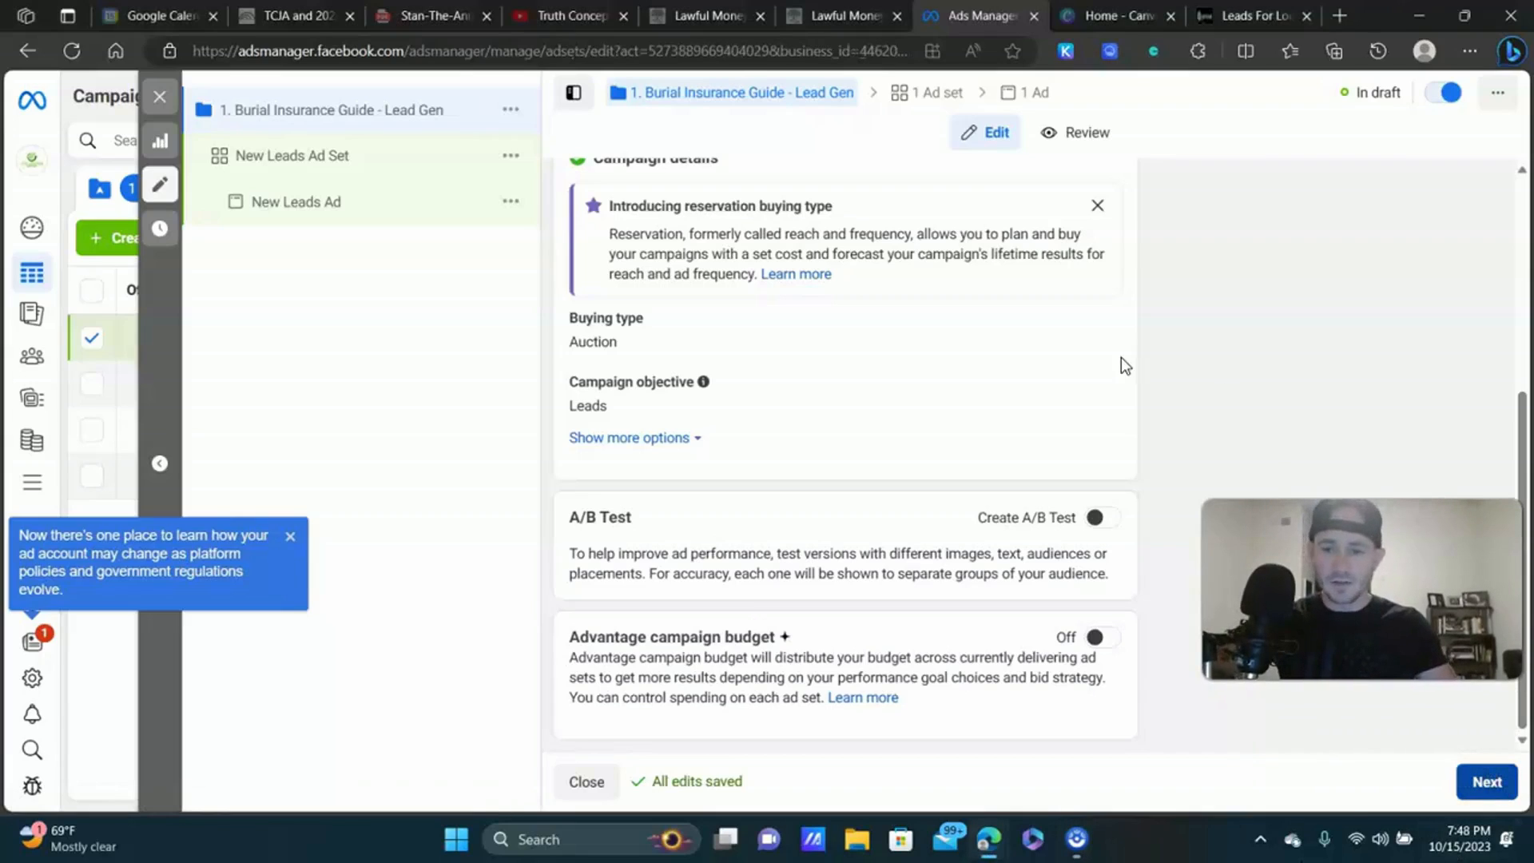
# Dismiss the suggestion to switch the conversion location and review the ad set's conversion settings.
pyautogui.scroll(-1, 846, 322)
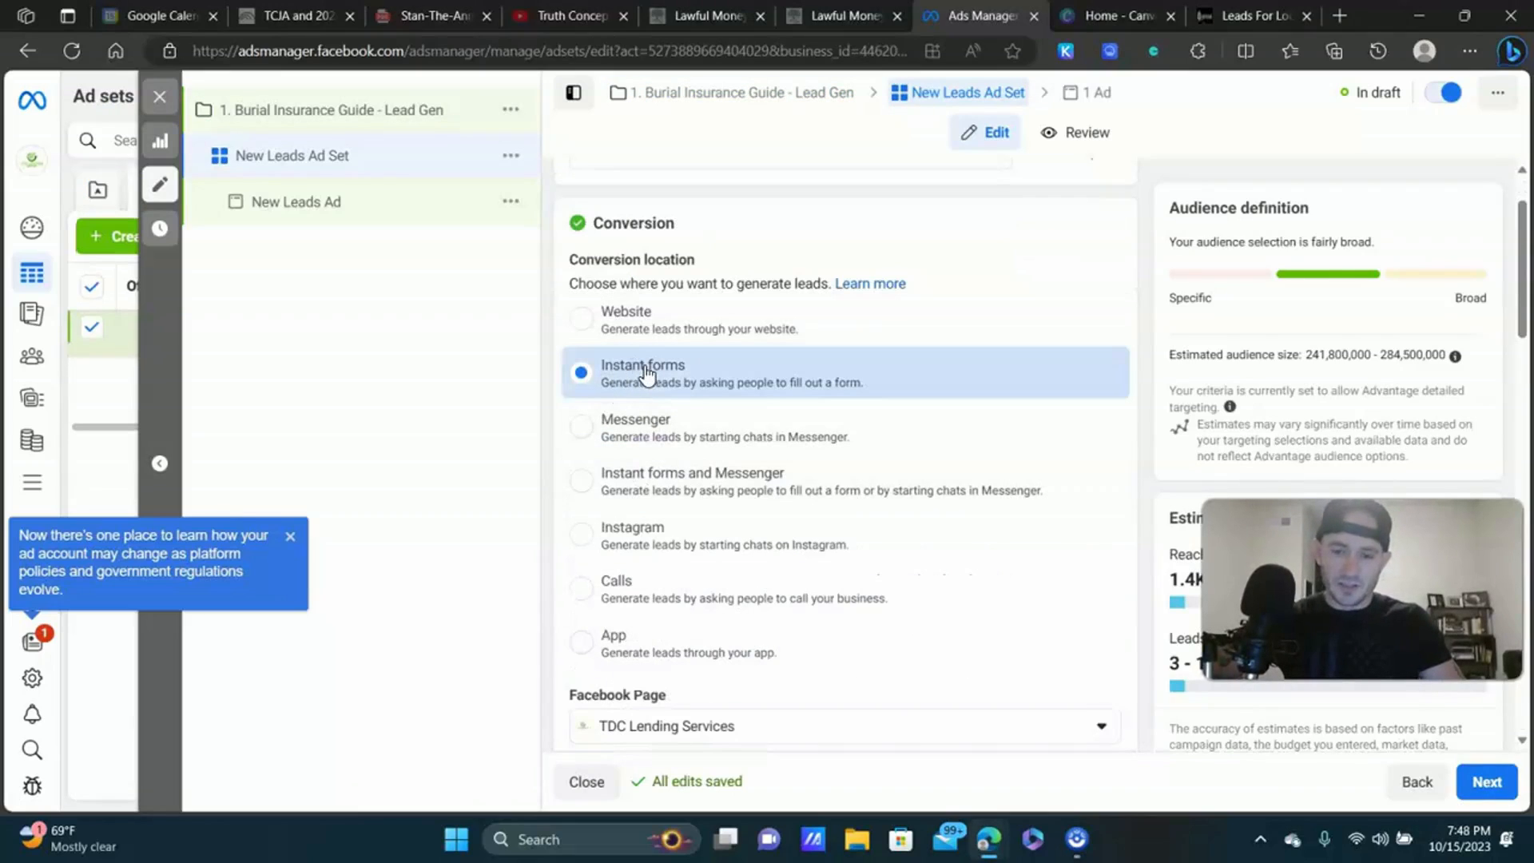
pyautogui.scroll(1, 645, 369)
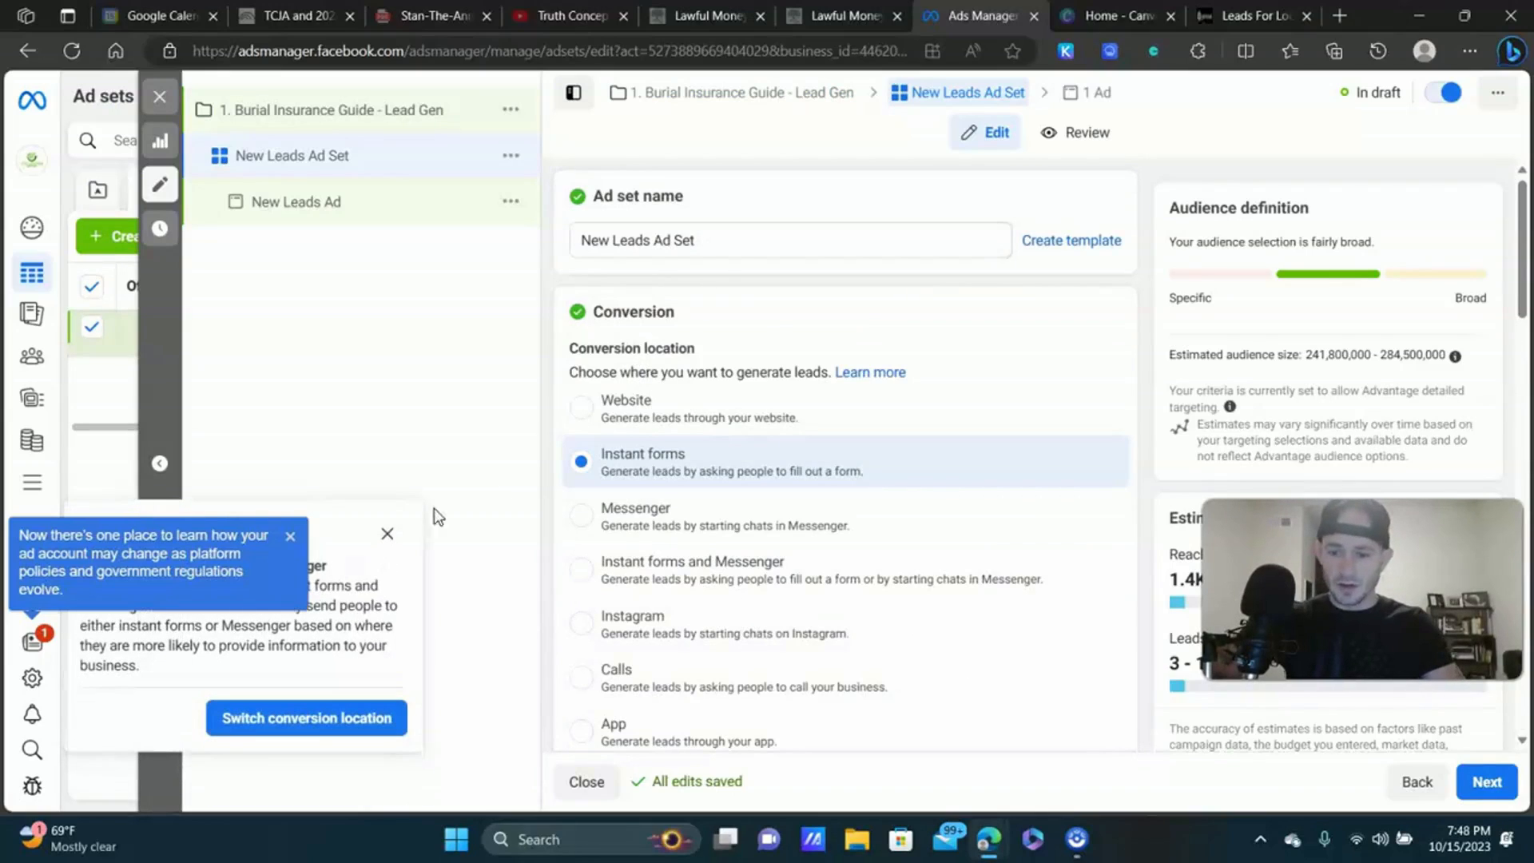
pyautogui.click(387, 533)
pyautogui.scroll(-1, 827, 423)
pyautogui.scroll(-4, 831, 421)
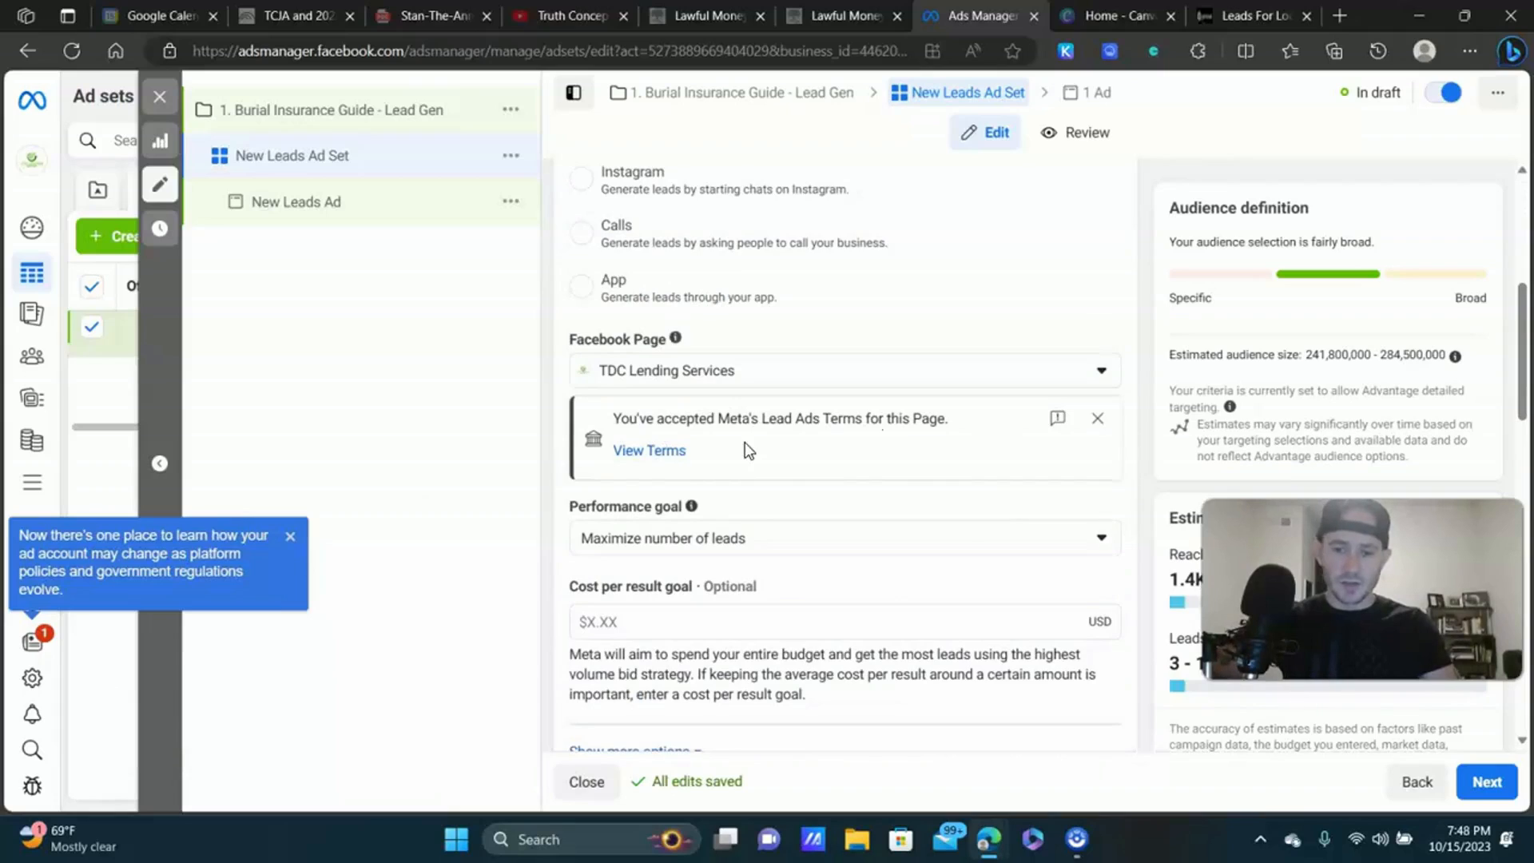
pyautogui.scroll(-1, 744, 442)
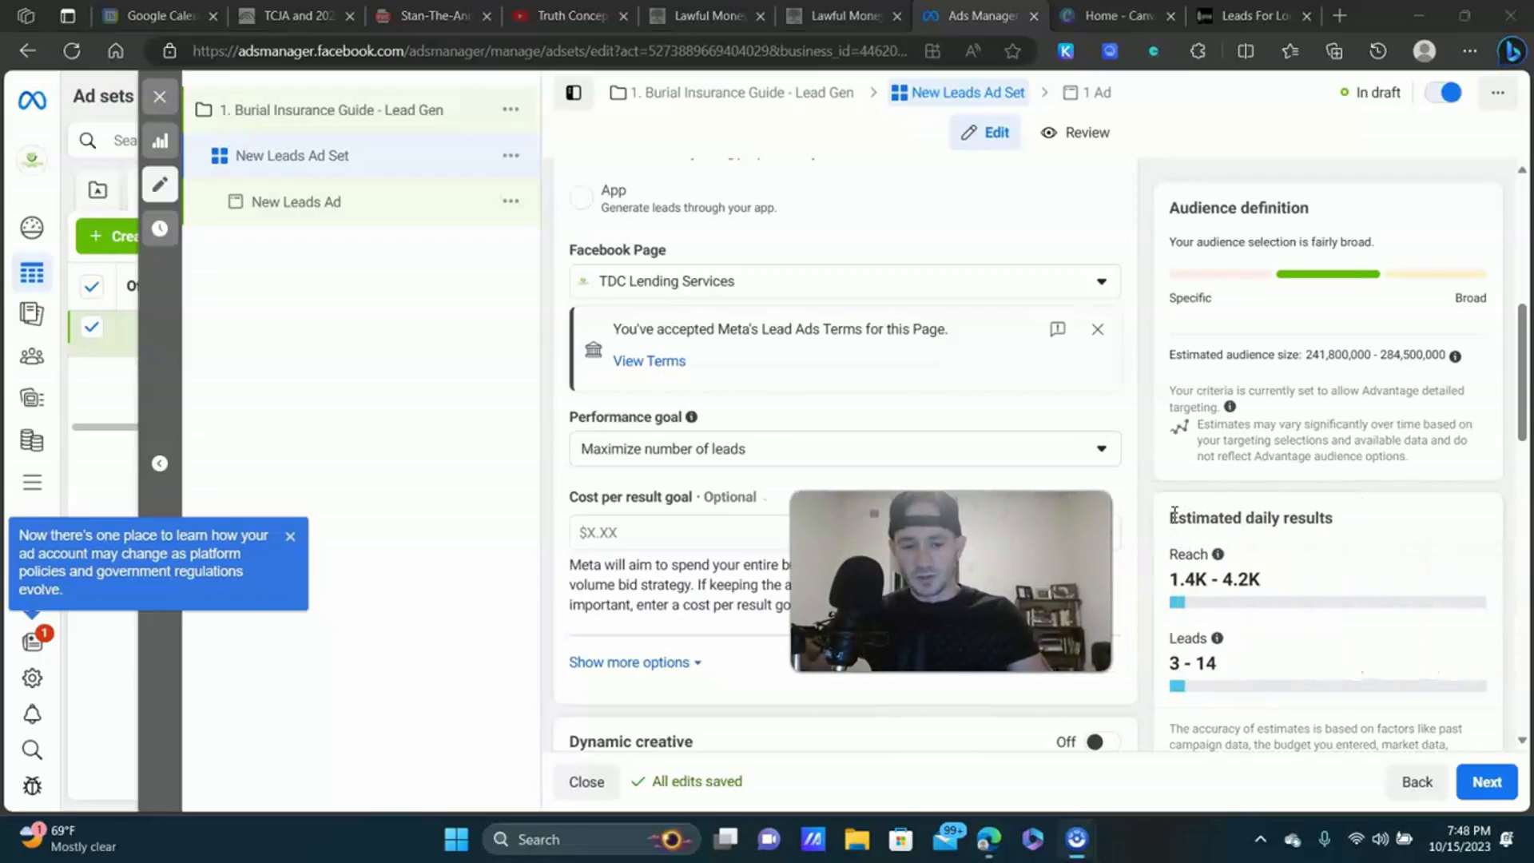
# Dismiss the ad account changes notice and read the explanation of the cost per result goal.
pyautogui.moveTo(1174, 512); pyautogui.dragTo(1353, 524)
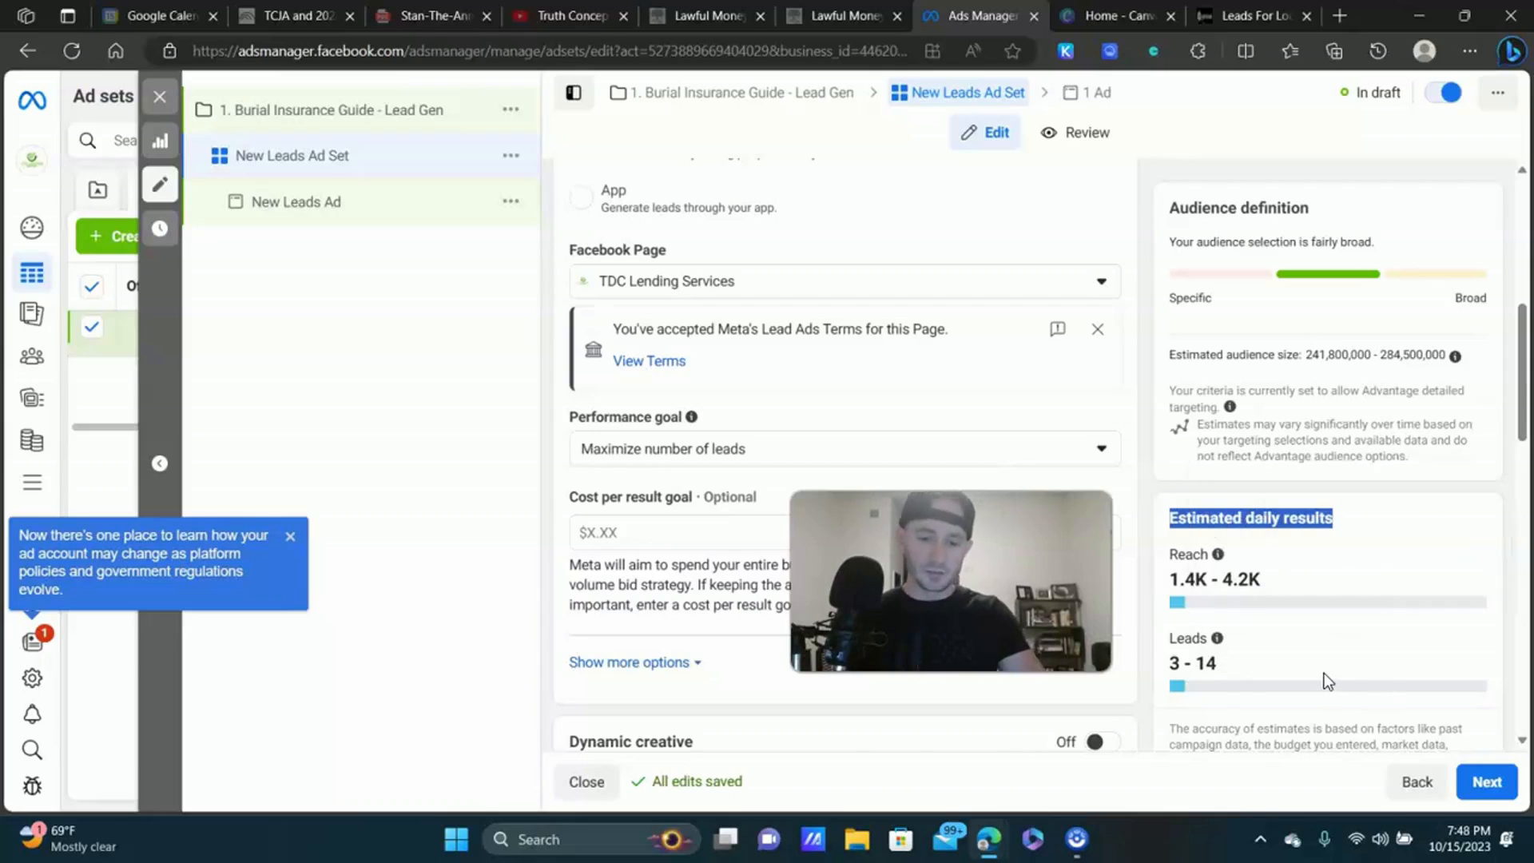
pyautogui.moveTo(1022, 635); pyautogui.dragTo(1405, 671)
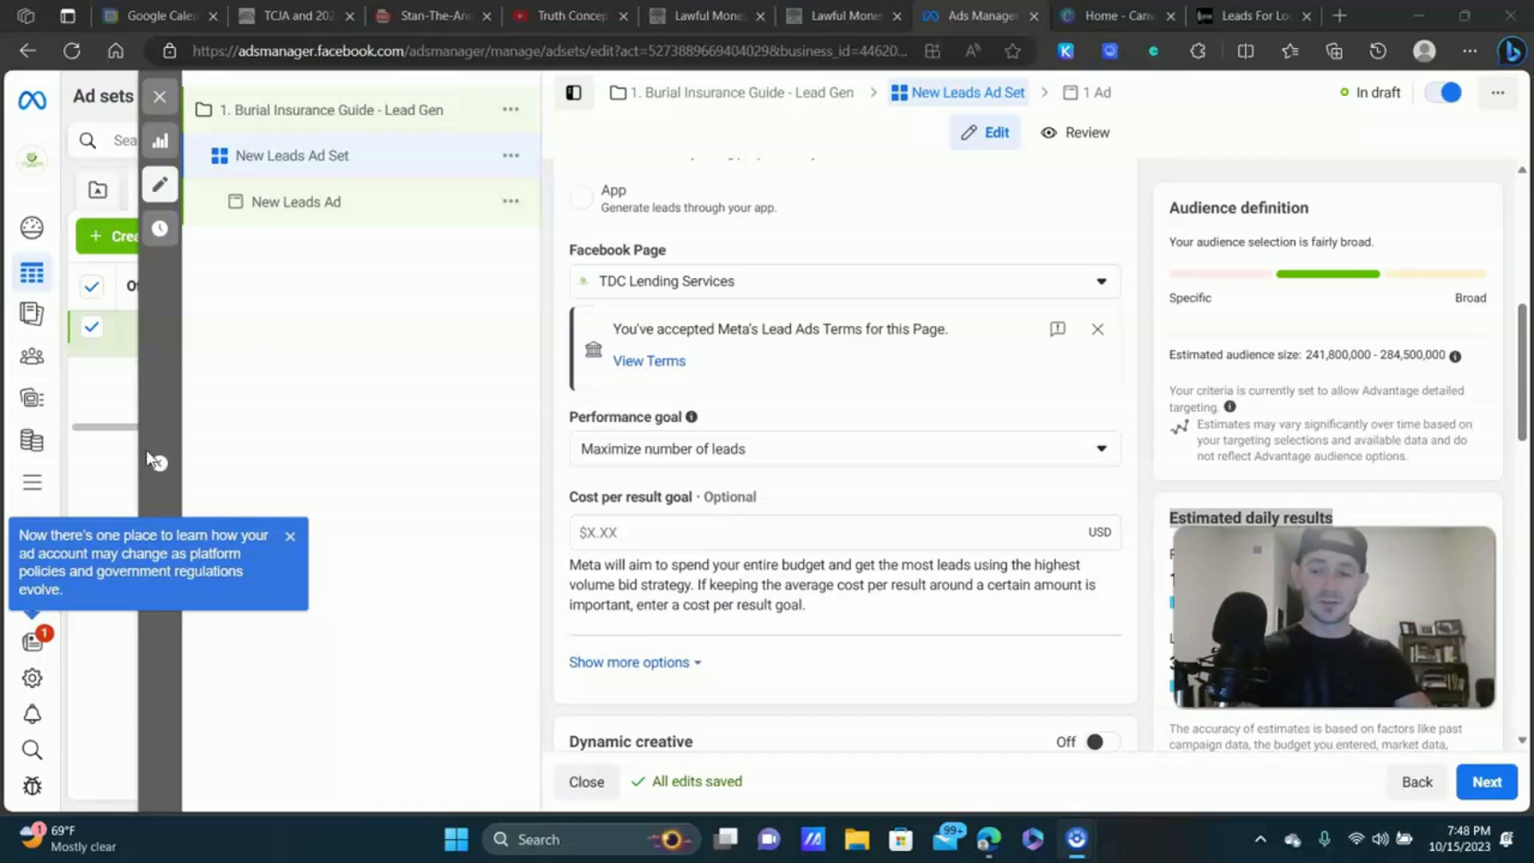
pyautogui.click(290, 536)
pyautogui.moveTo(766, 495)
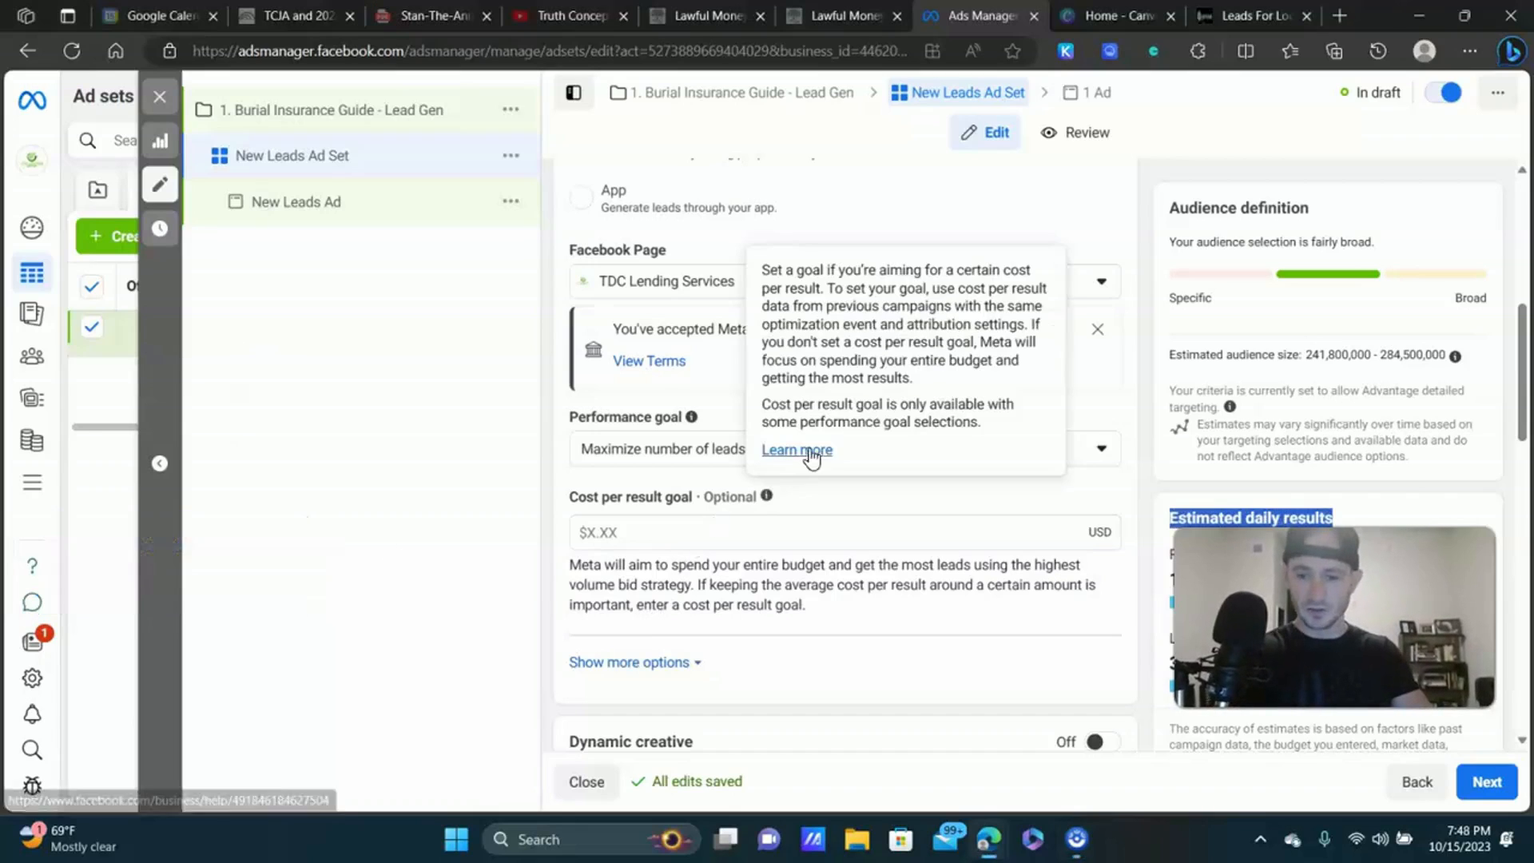
# Set the ad set's daily budget to $25.00.
pyautogui.scroll(-3, 1080, 369)
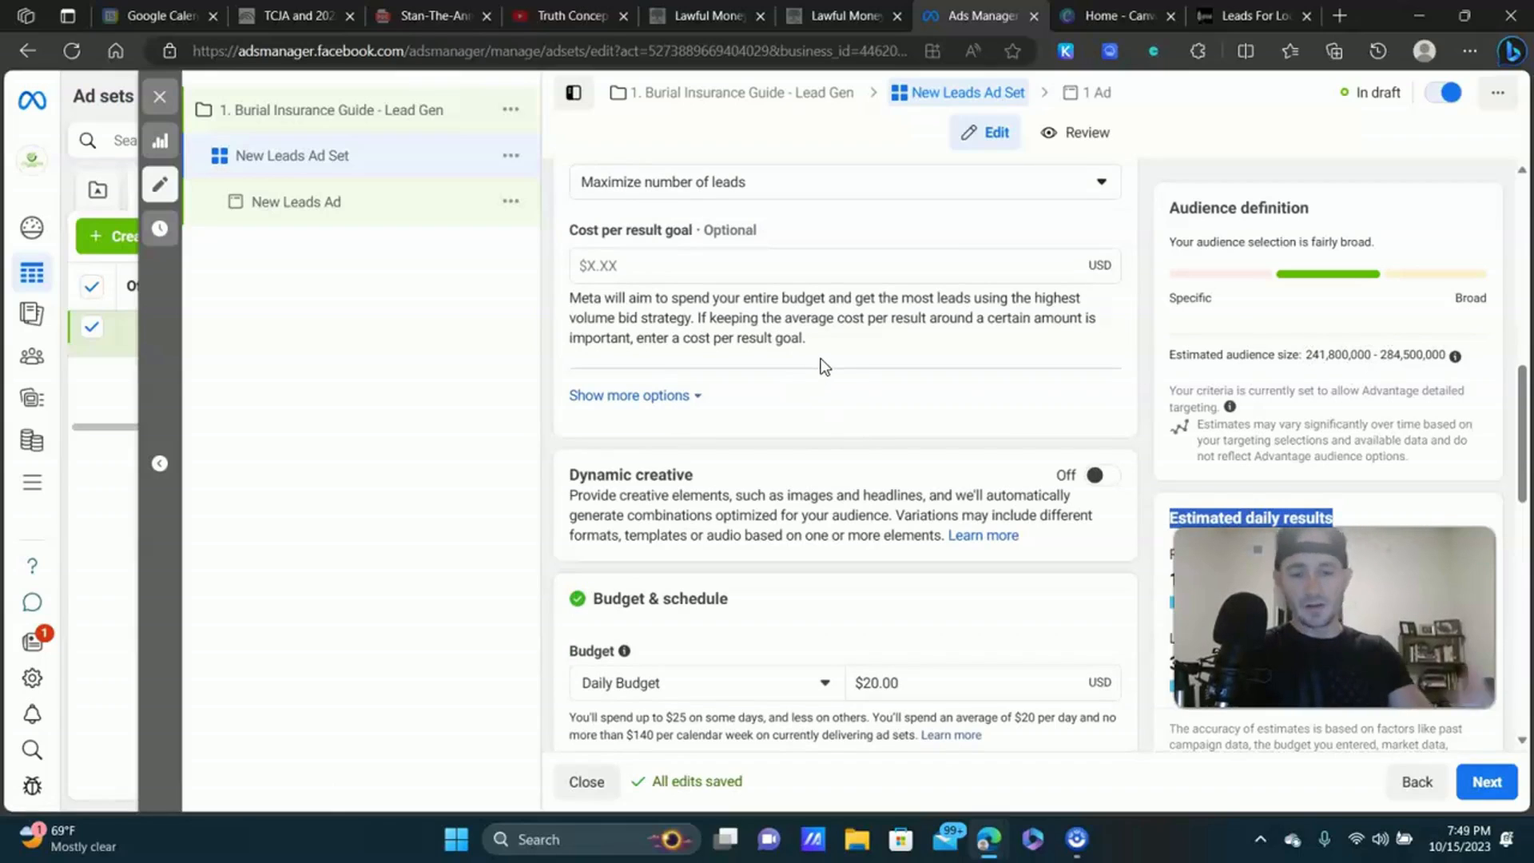
pyautogui.scroll(-3, 823, 366)
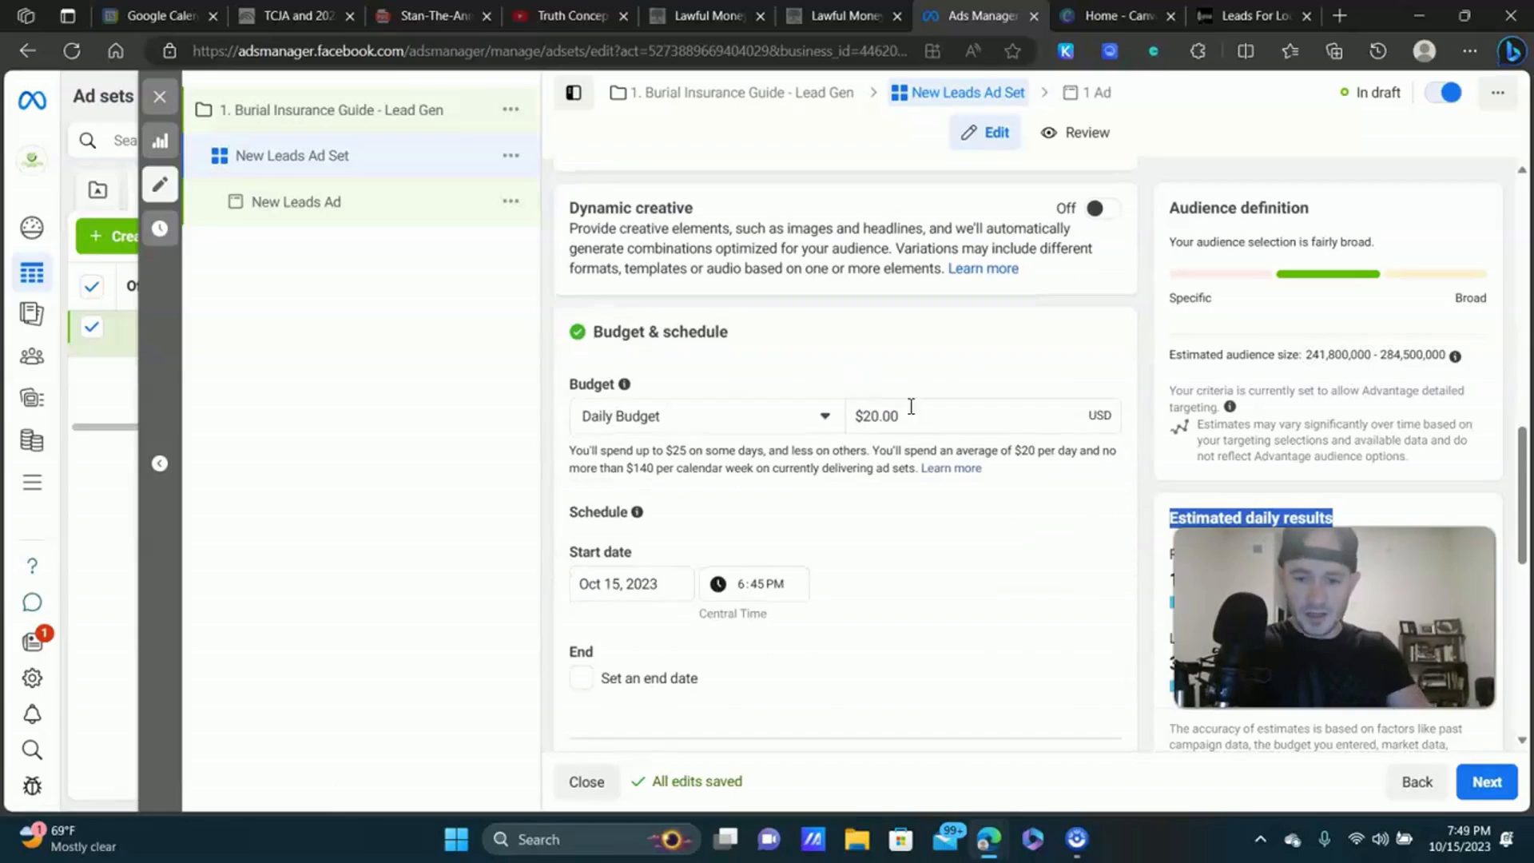
pyautogui.click(923, 422)
pyautogui.write('25.00')
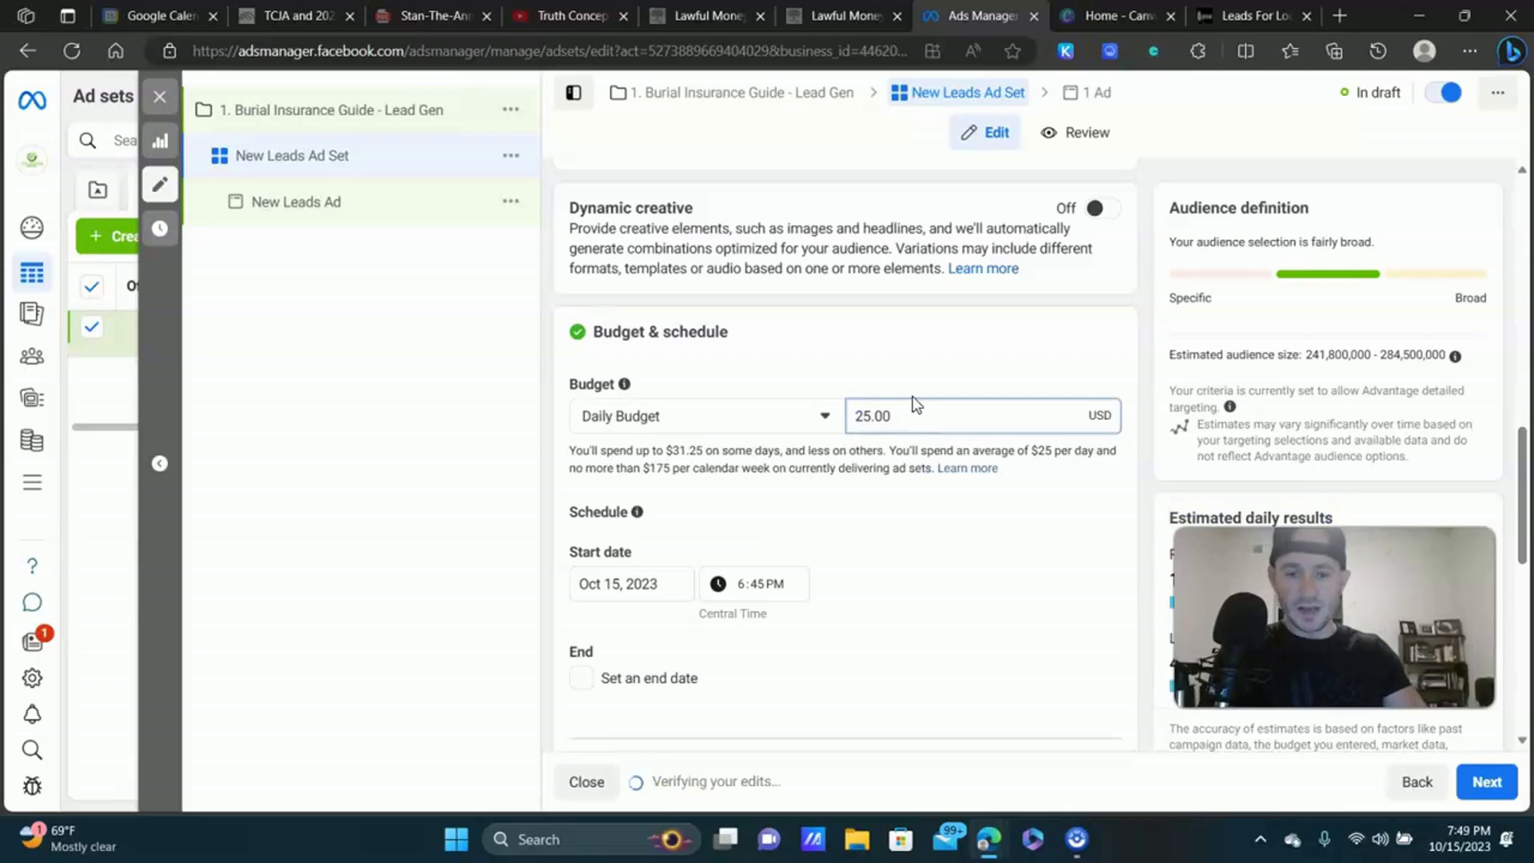
# Set the ad set's start date to October 16, 2023 and the start time to 4:45 AM.
pyautogui.click(930, 353)
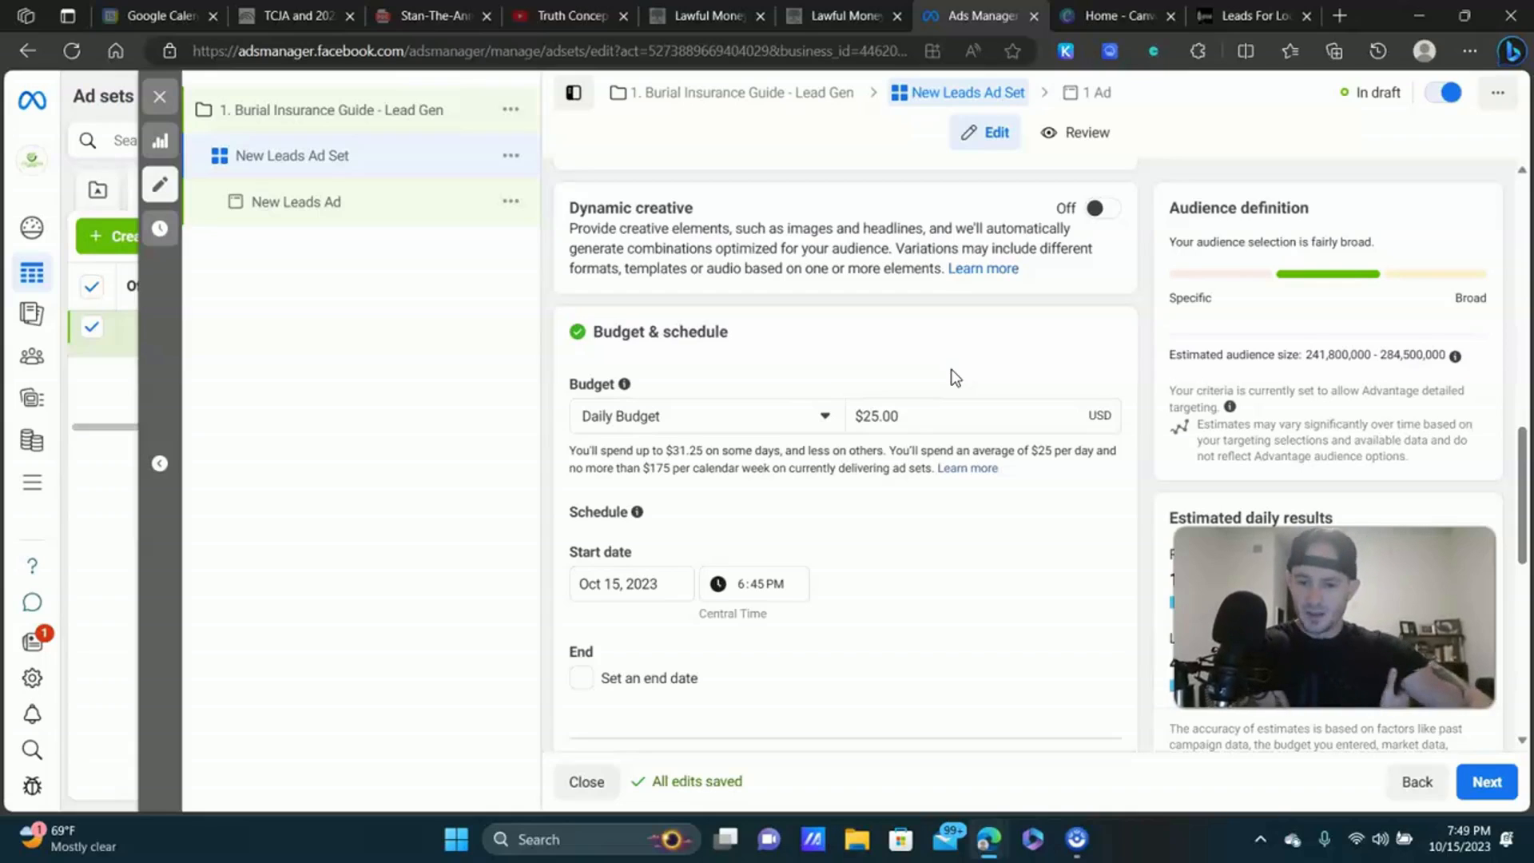
pyautogui.click(605, 596)
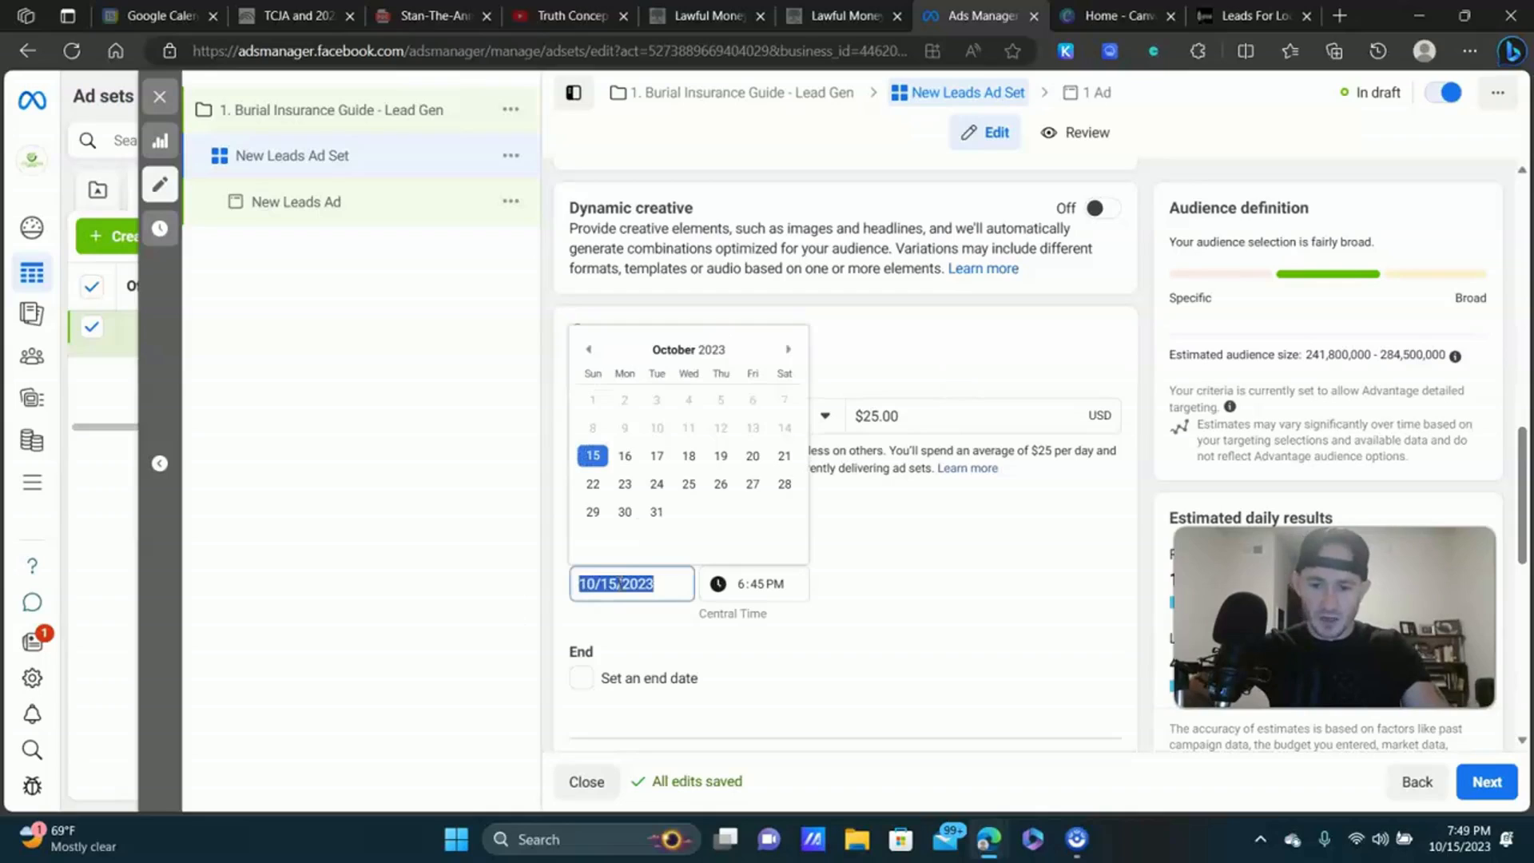
pyautogui.click(624, 457)
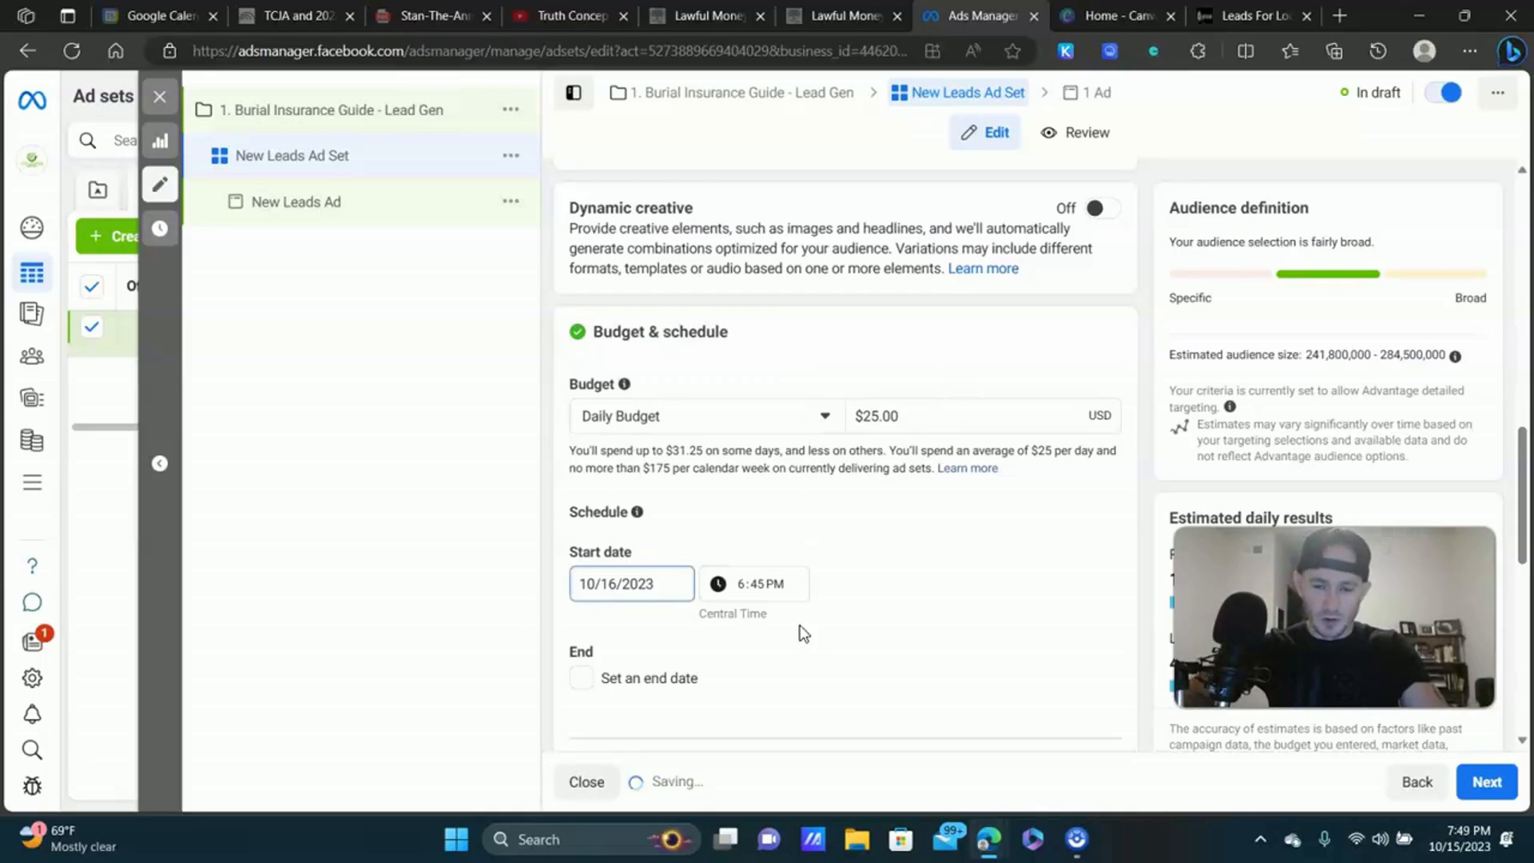
pyautogui.click(743, 584)
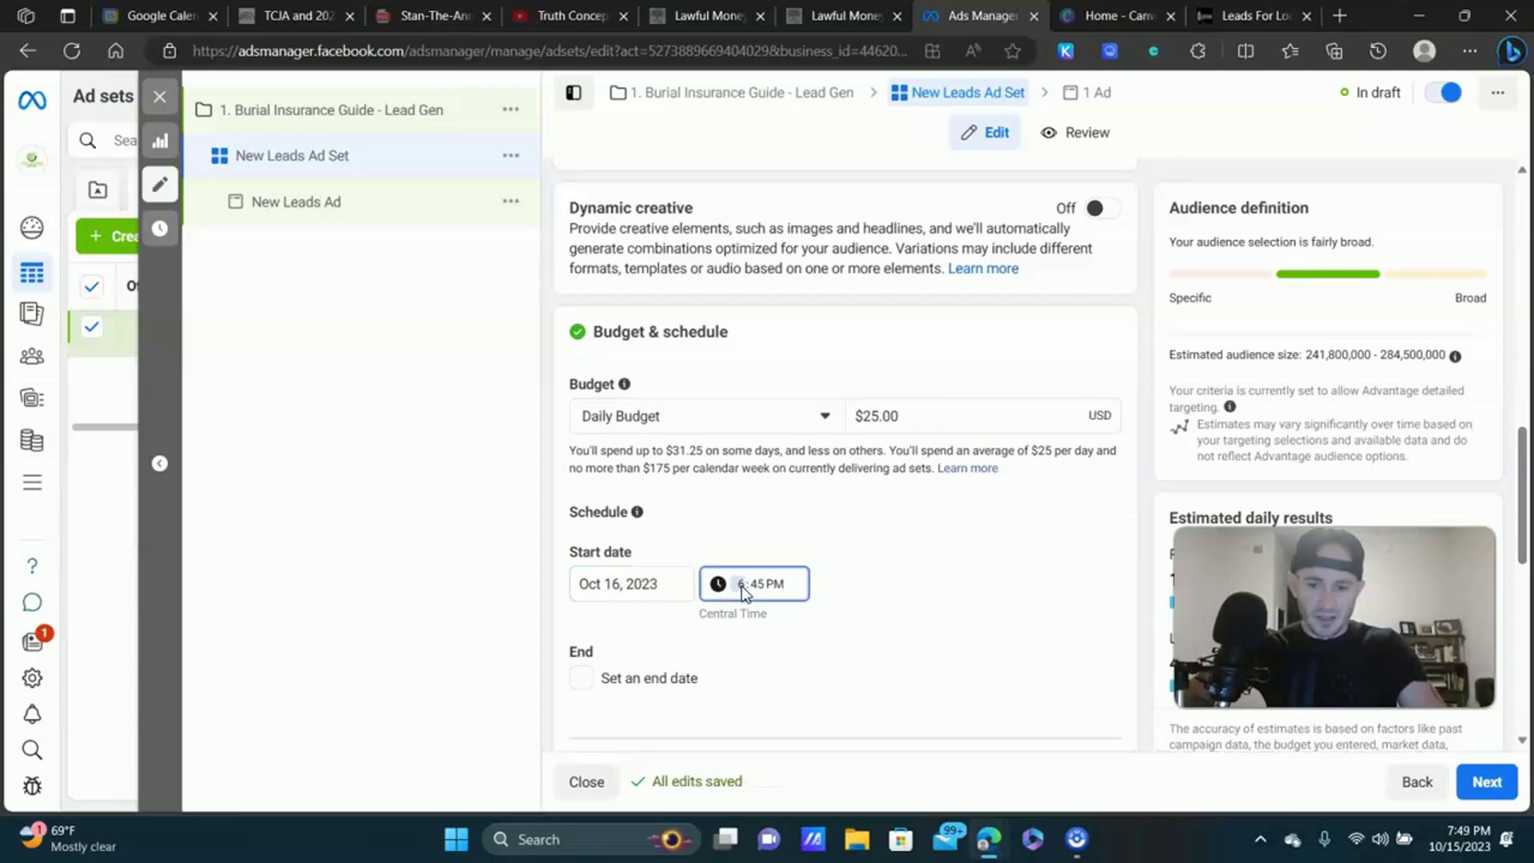
pyautogui.click(783, 586)
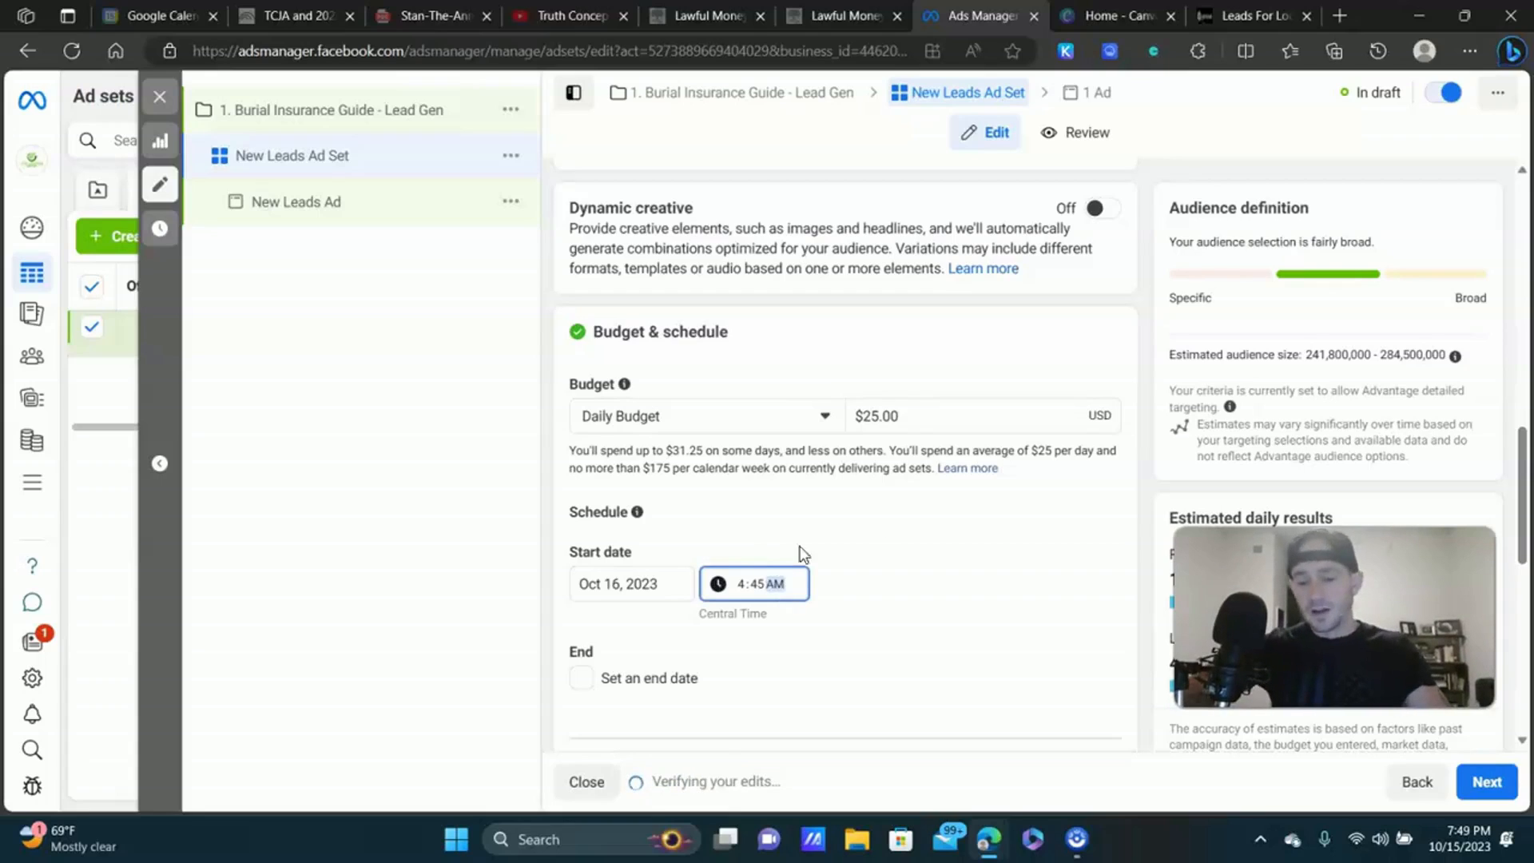
pyautogui.click(1029, 546)
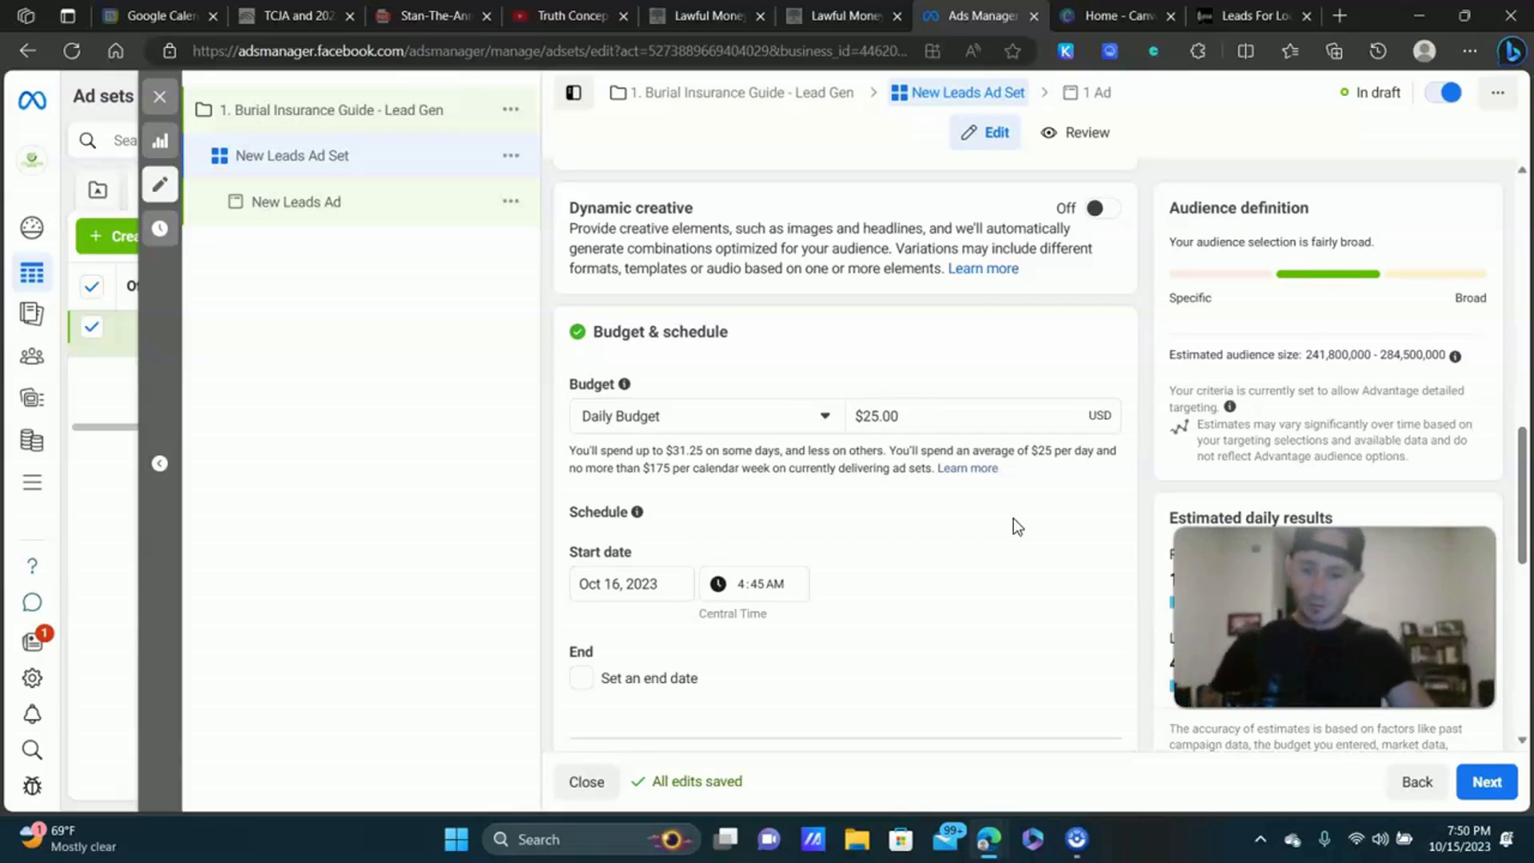
# Edit the audience locations, replacing United States with the state of Texas as the included location.
pyautogui.scroll(-3, 952, 506)
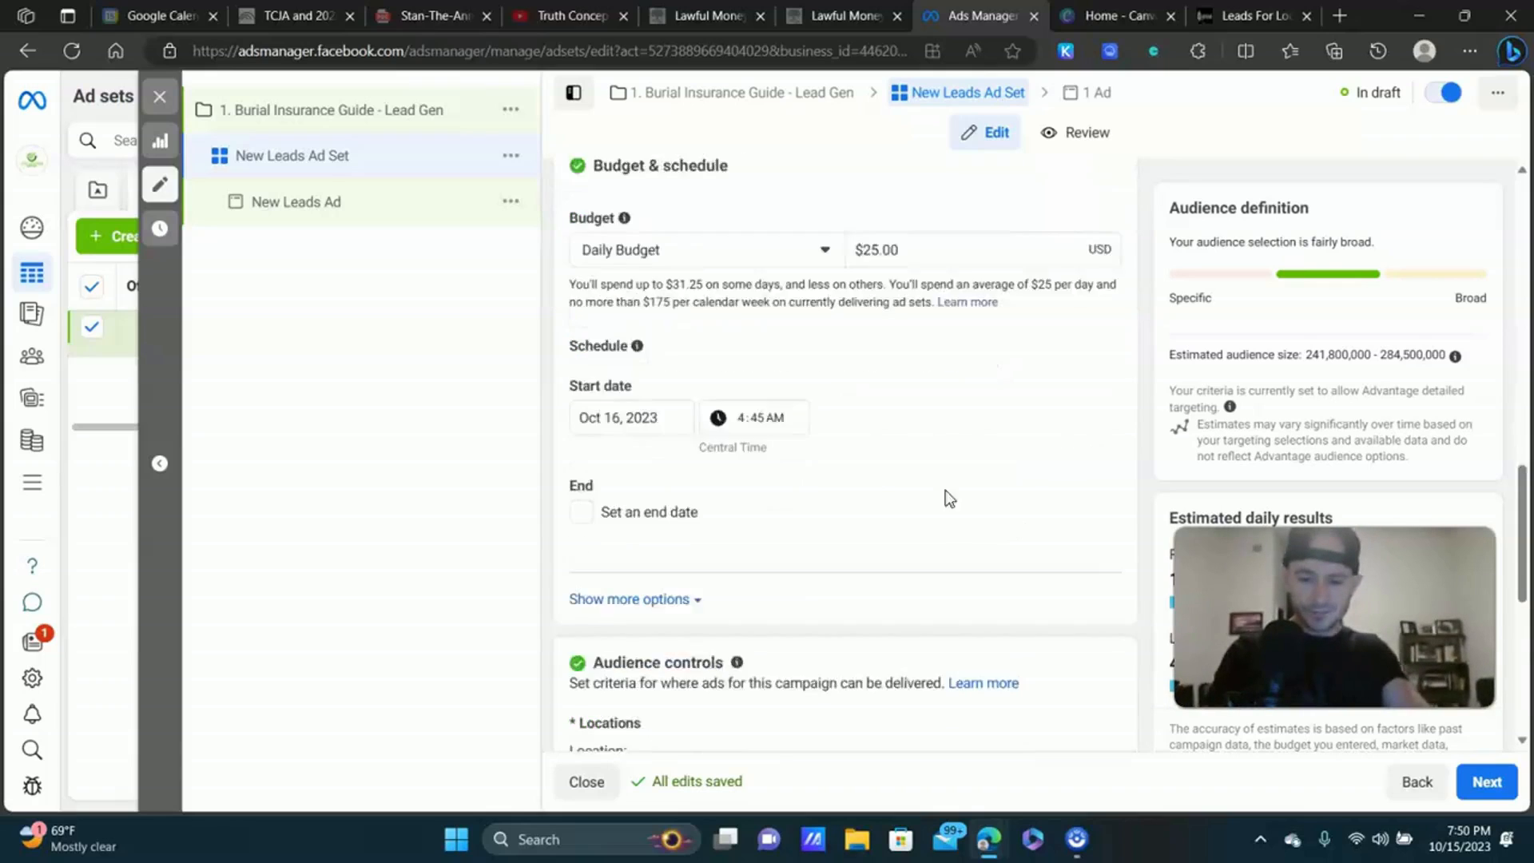
pyautogui.scroll(-3, 851, 472)
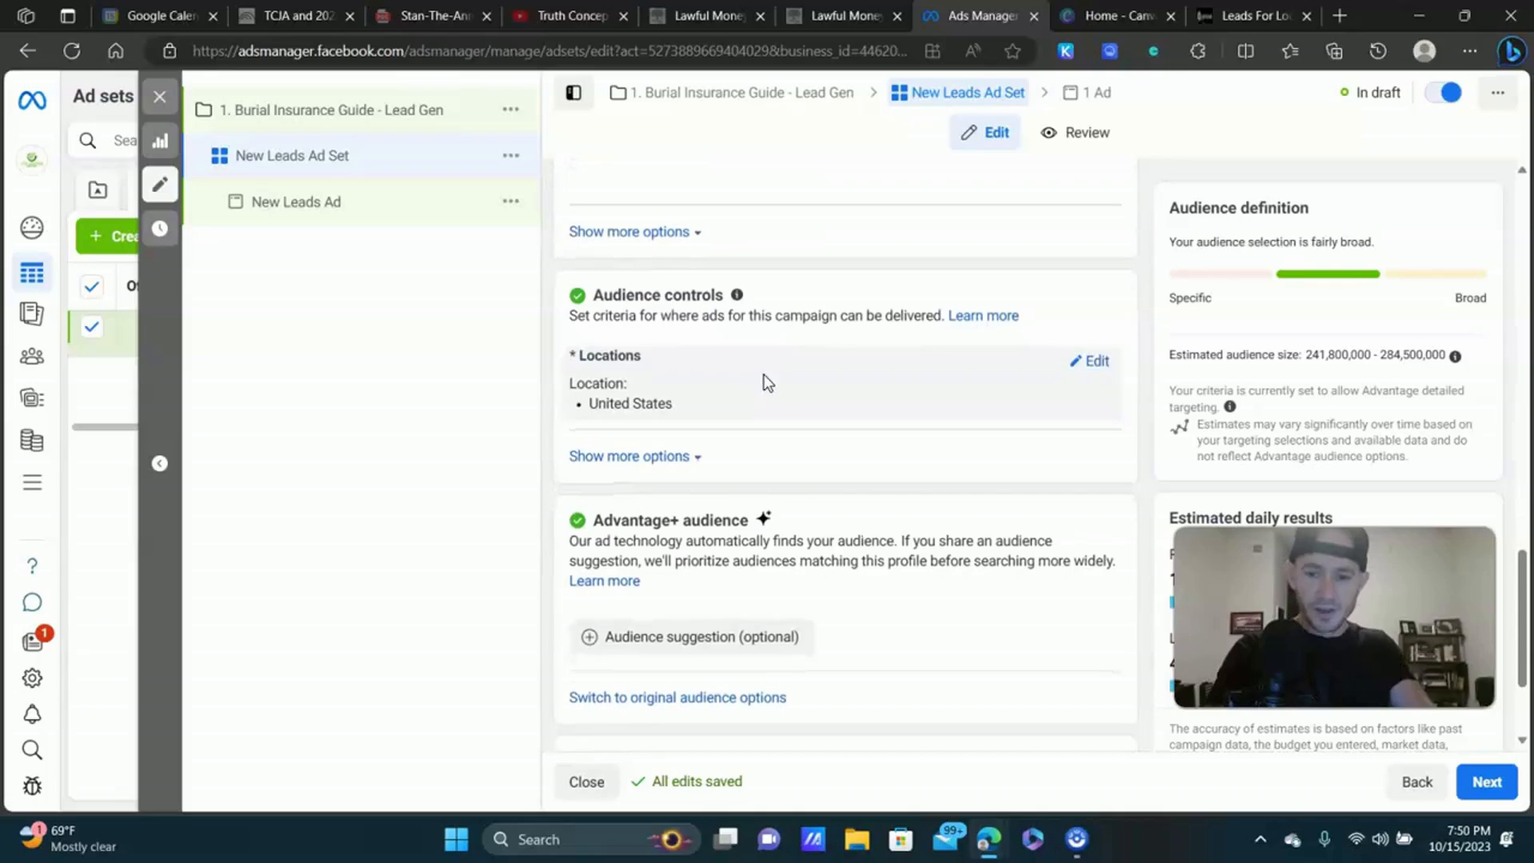
pyautogui.click(1095, 363)
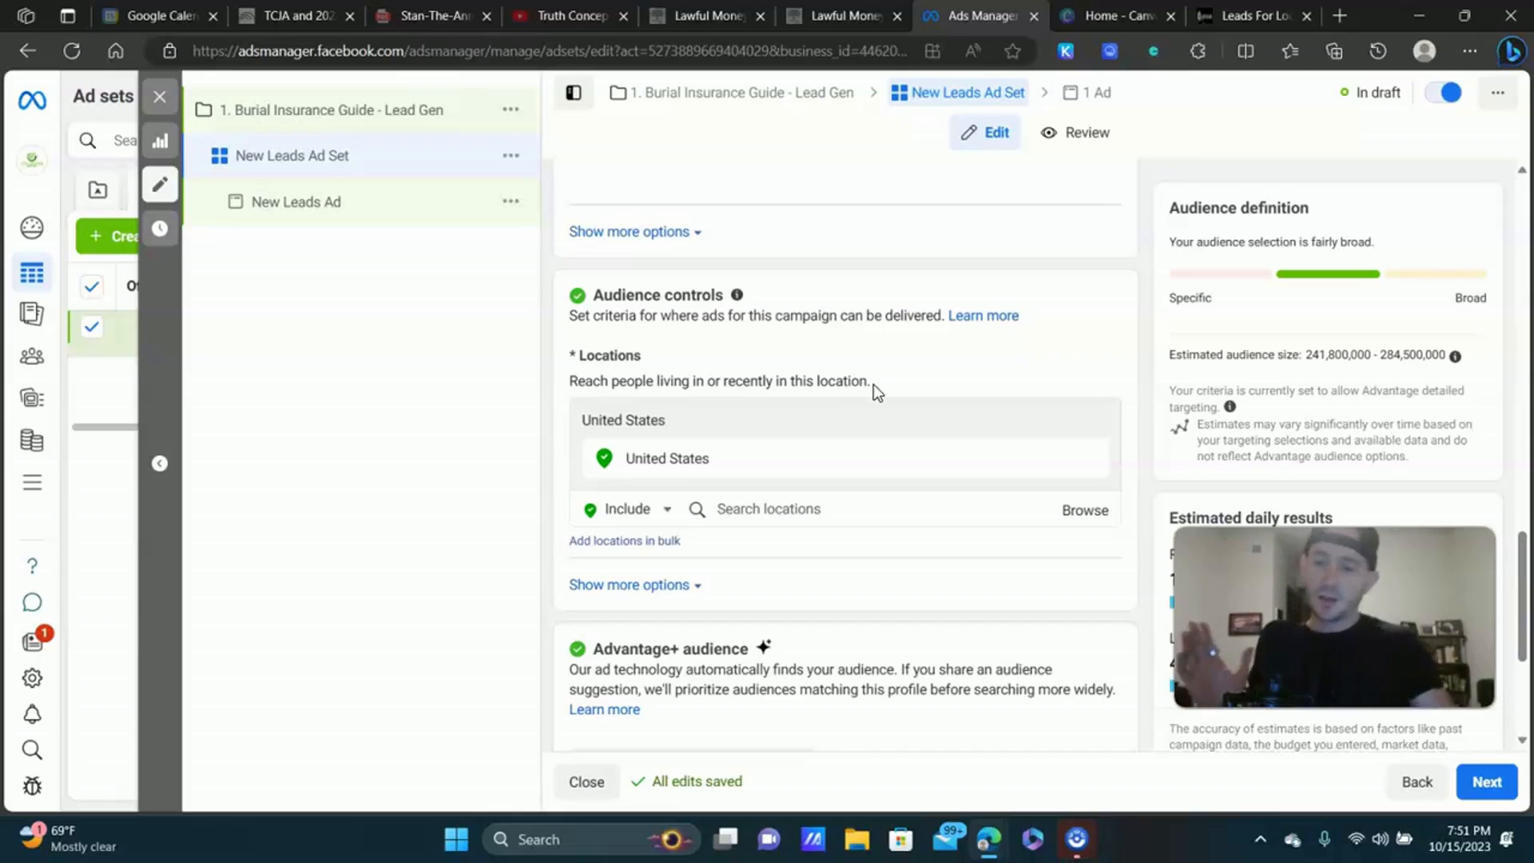
pyautogui.scroll(-2, 860, 381)
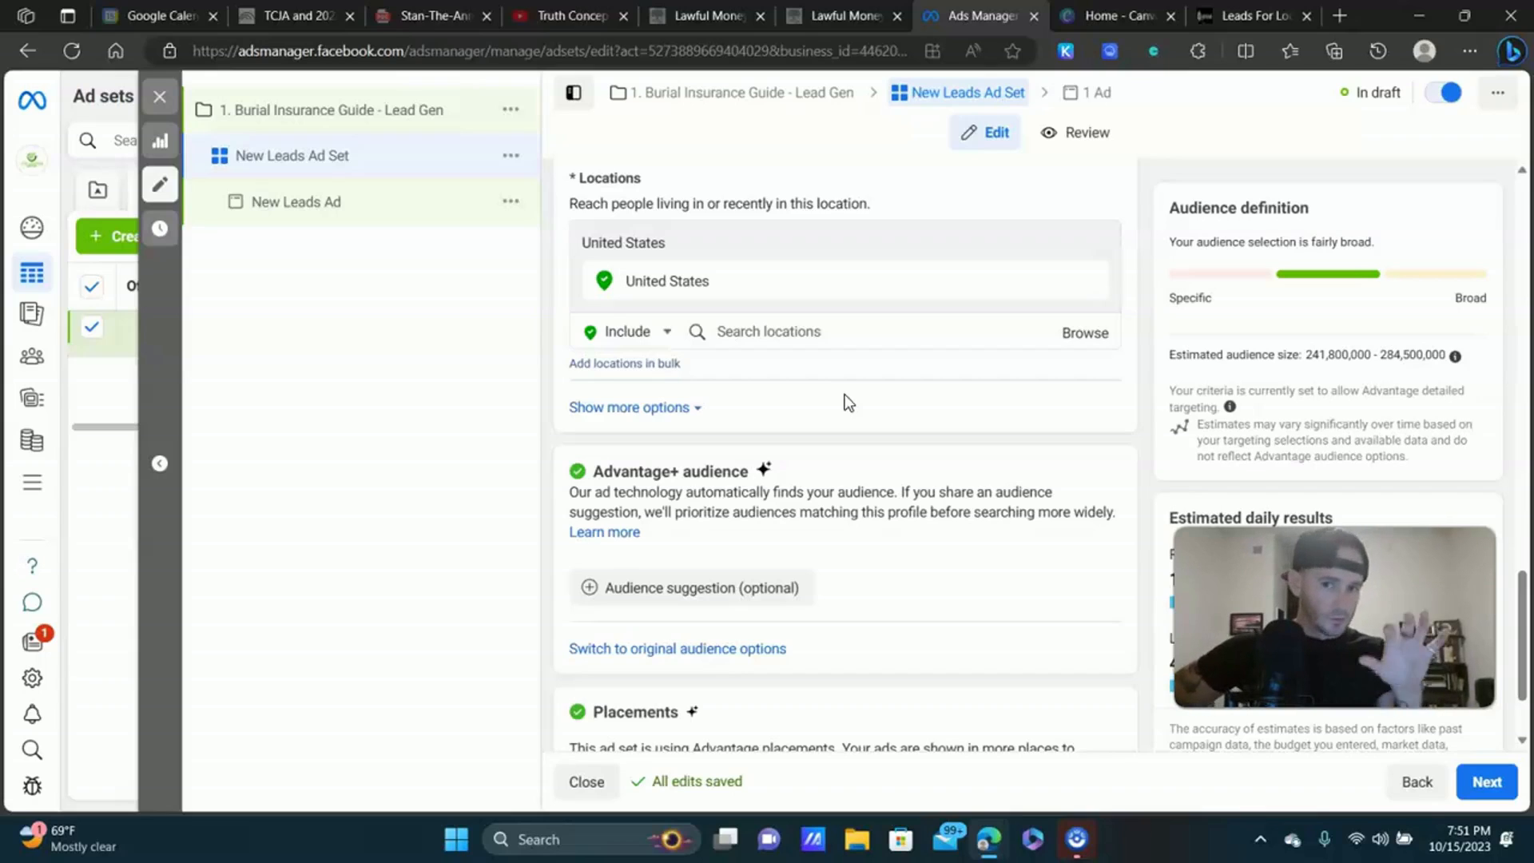
pyautogui.scroll(1, 846, 402)
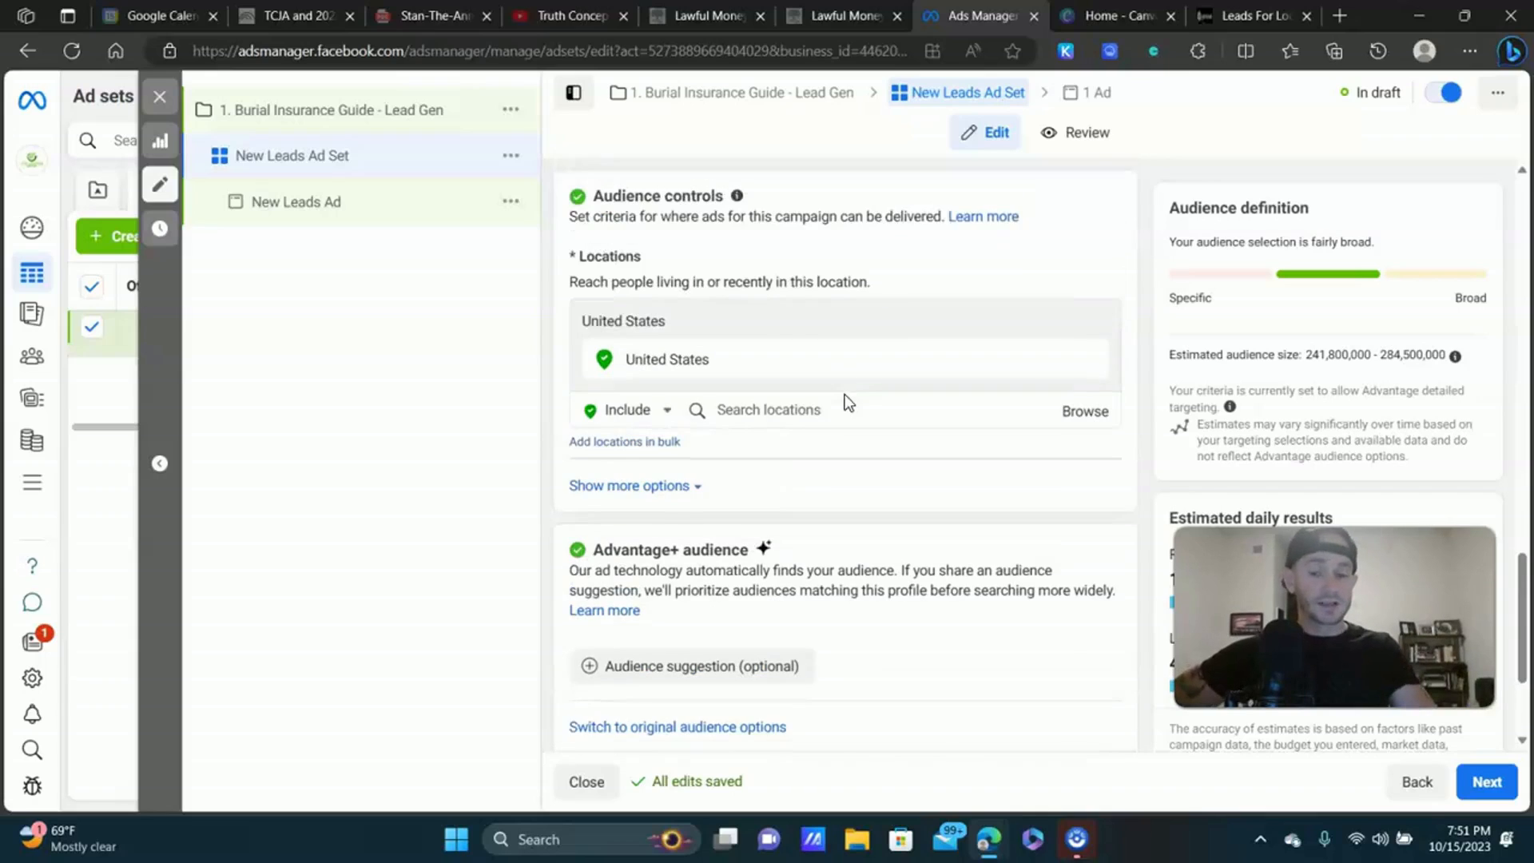
pyautogui.scroll(-1, 845, 418)
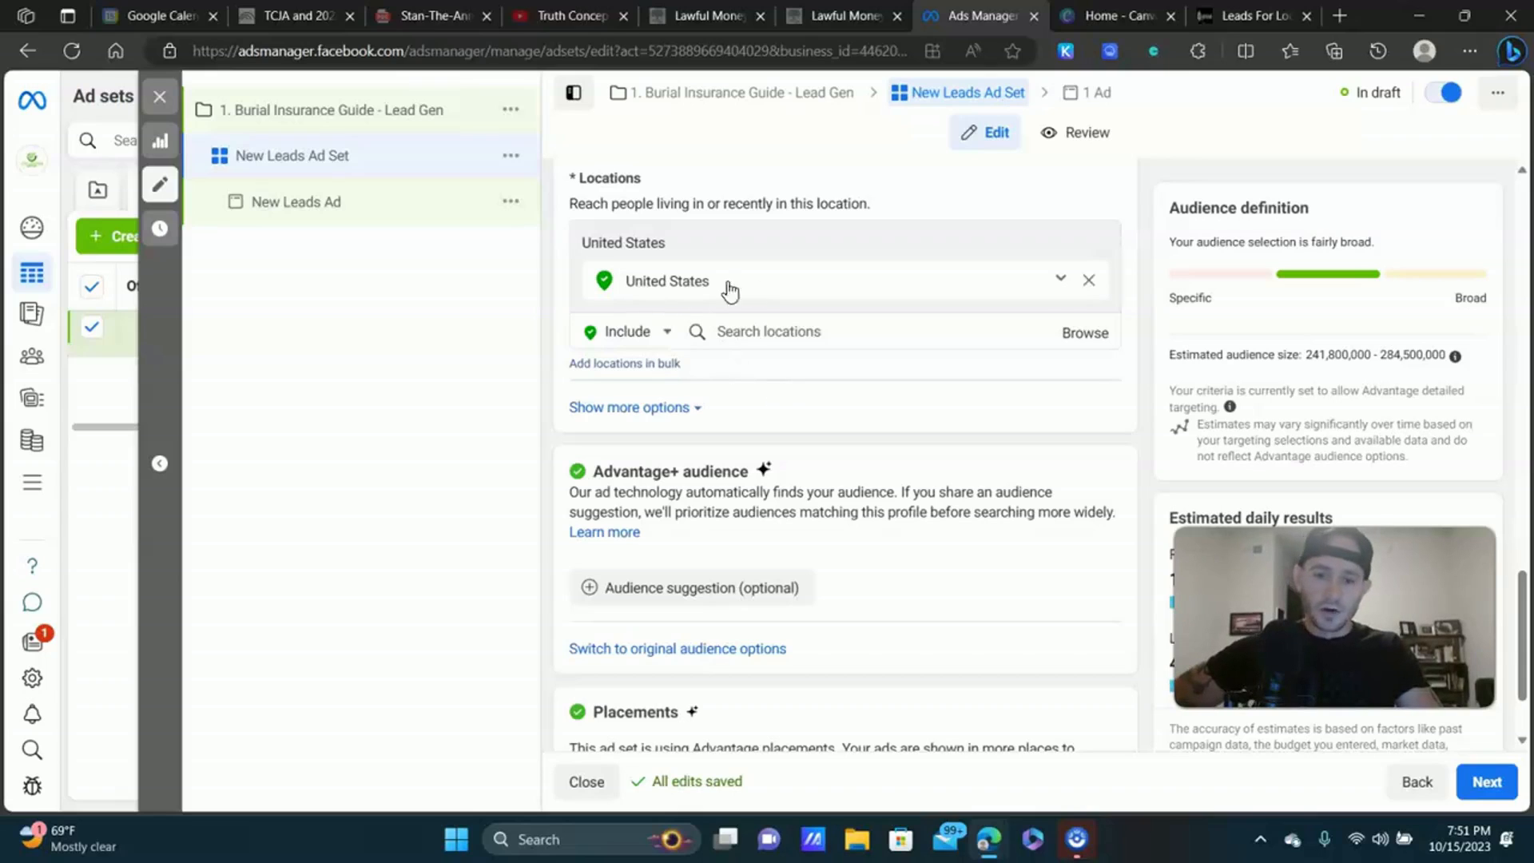
pyautogui.click(1089, 282)
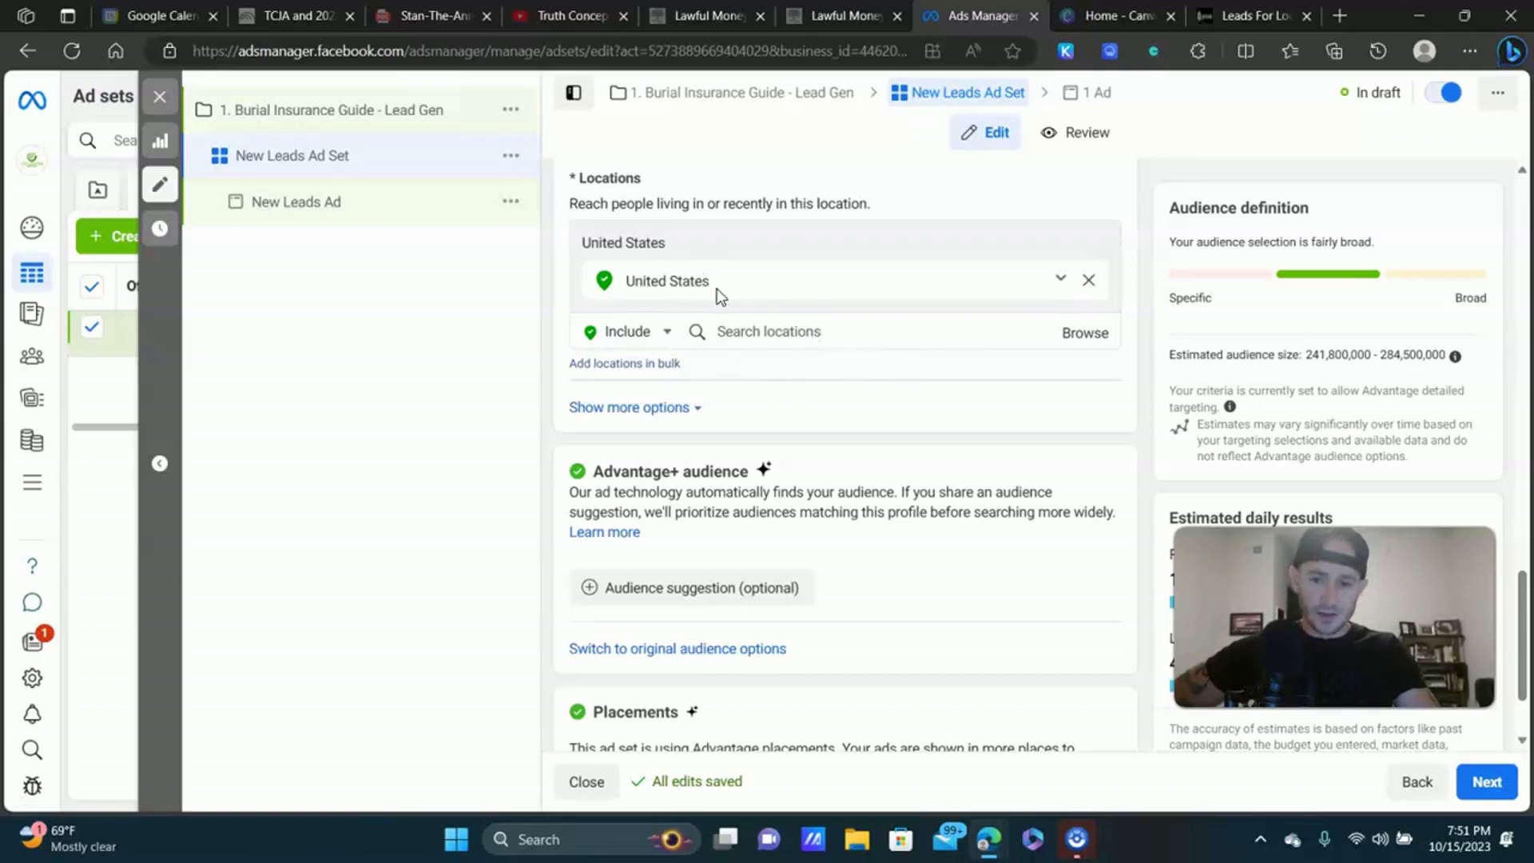
pyautogui.click(809, 304)
pyautogui.write('t')
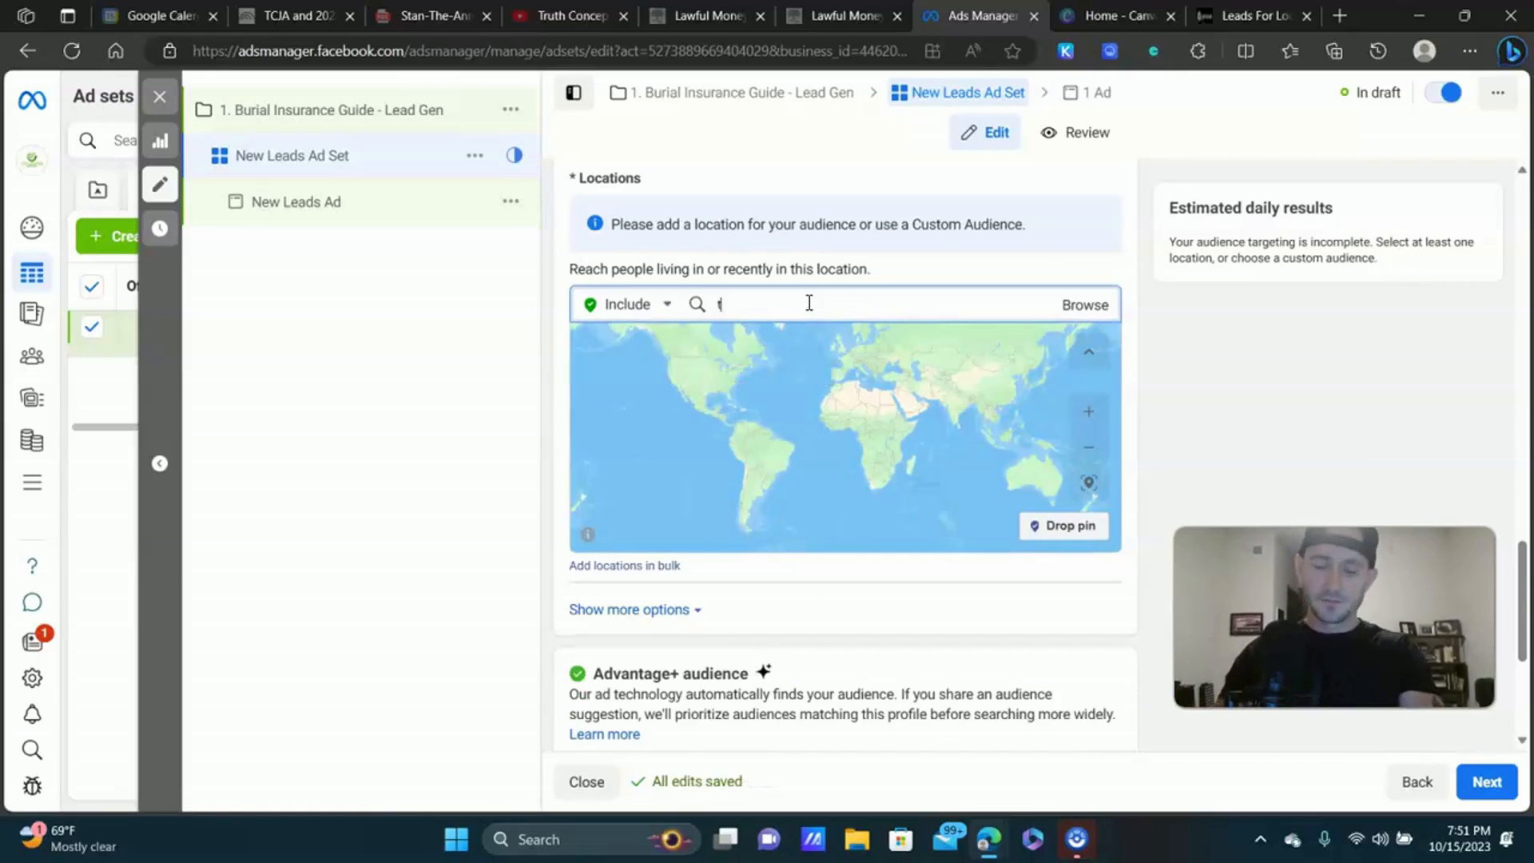
pyautogui.write('exas')
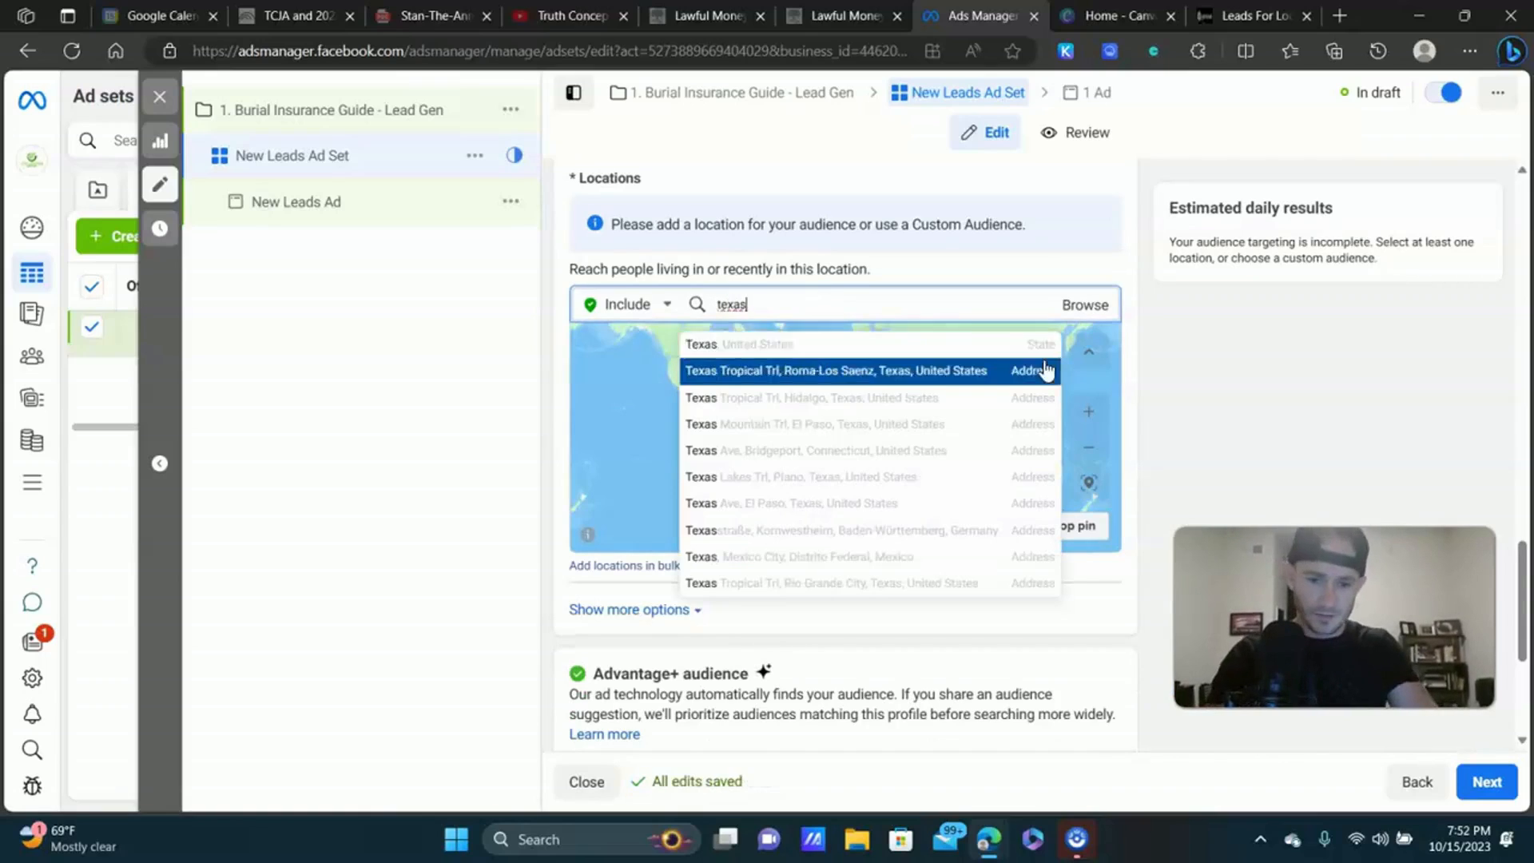
pyautogui.click(1043, 345)
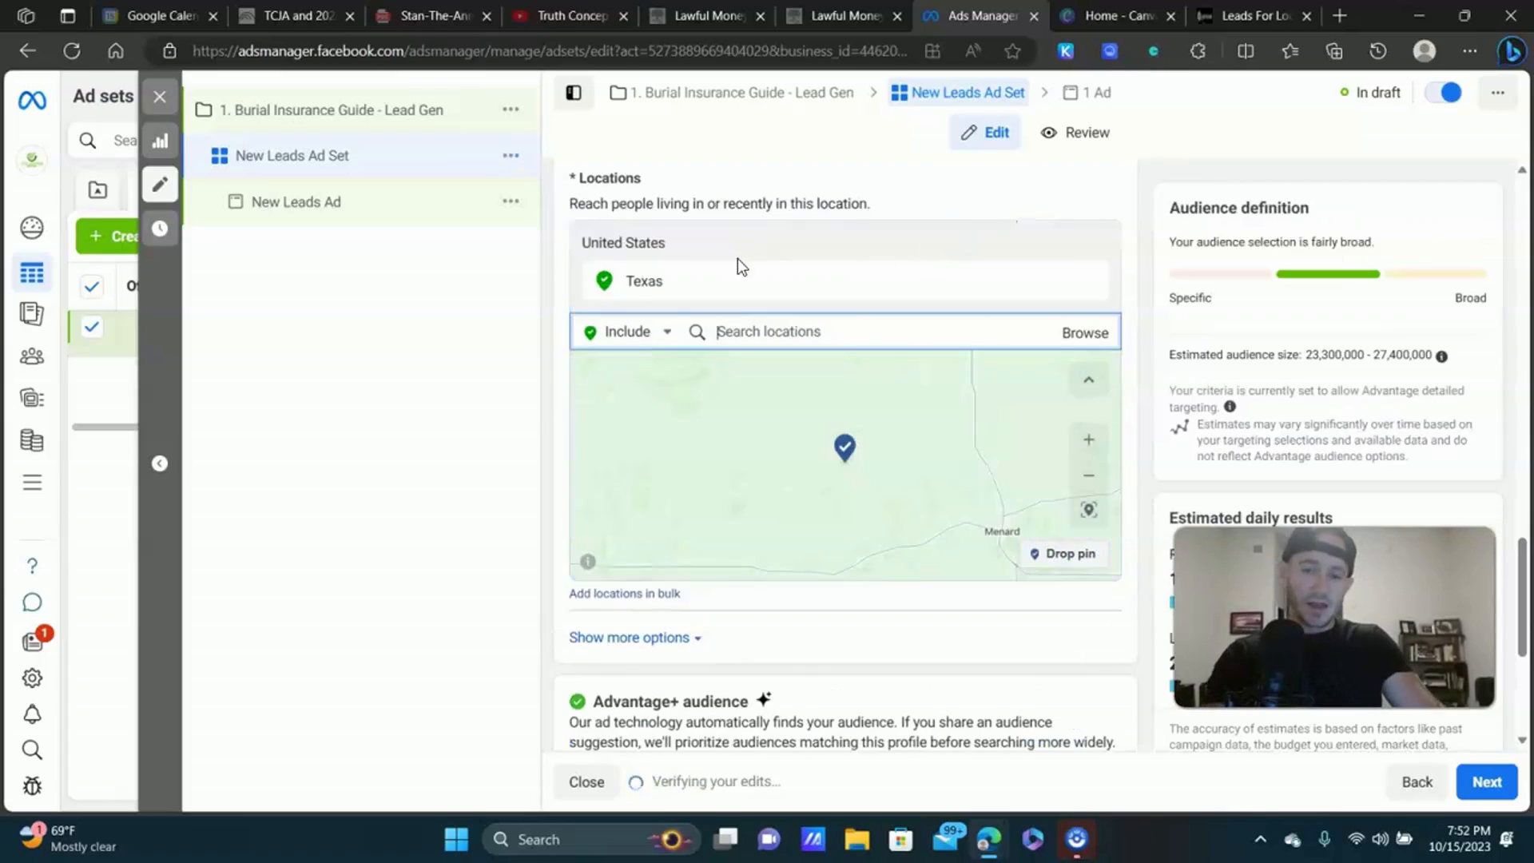
# Exclude the states of Alabama and Georgia from the ad set's audience locations.
pyautogui.click(669, 334)
pyautogui.click(615, 389)
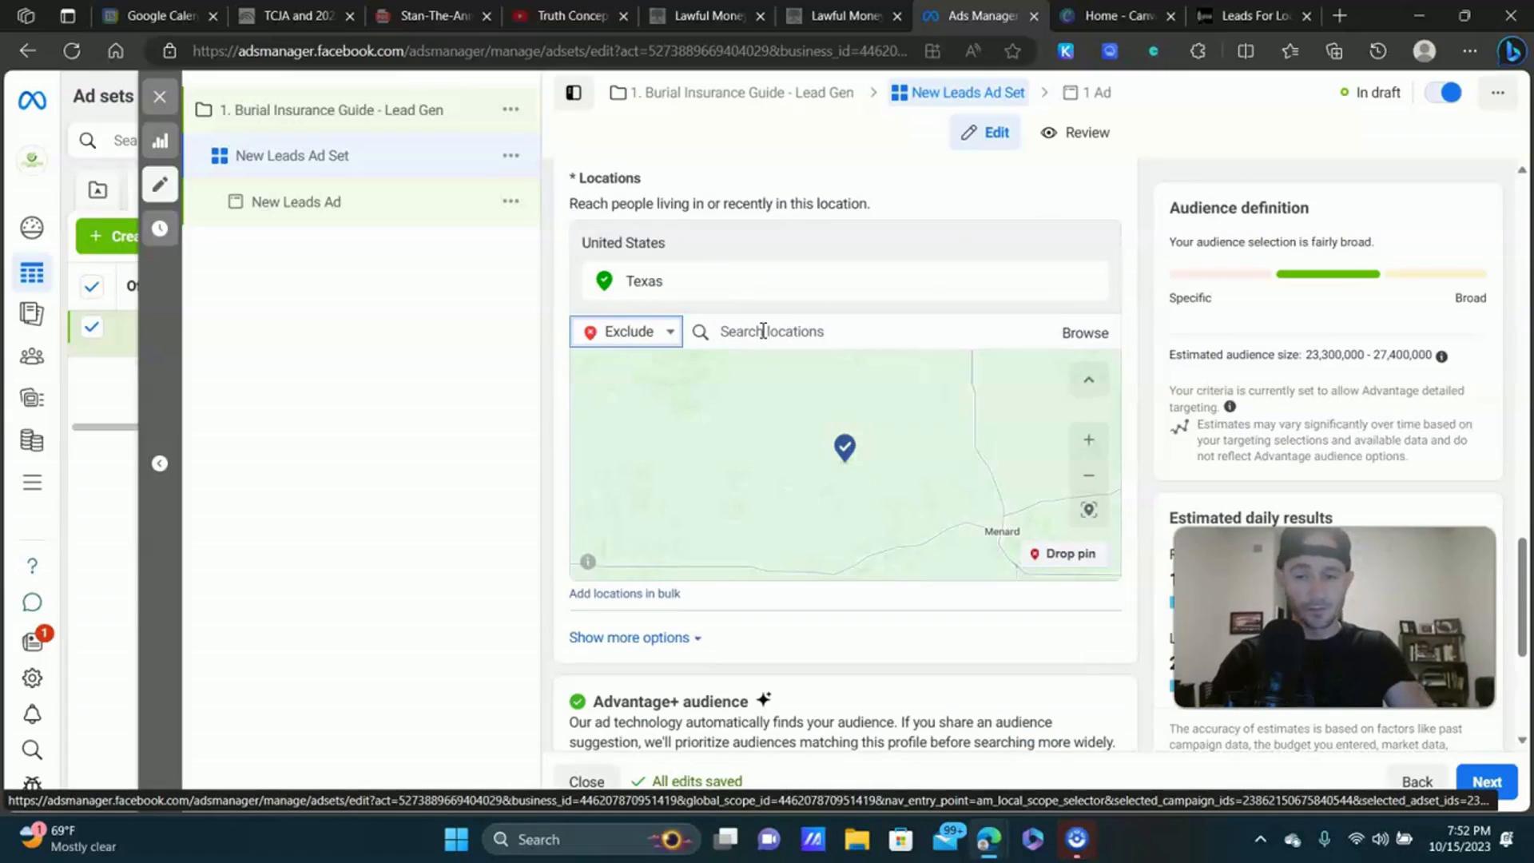
pyautogui.scroll(-1, 1115, 292)
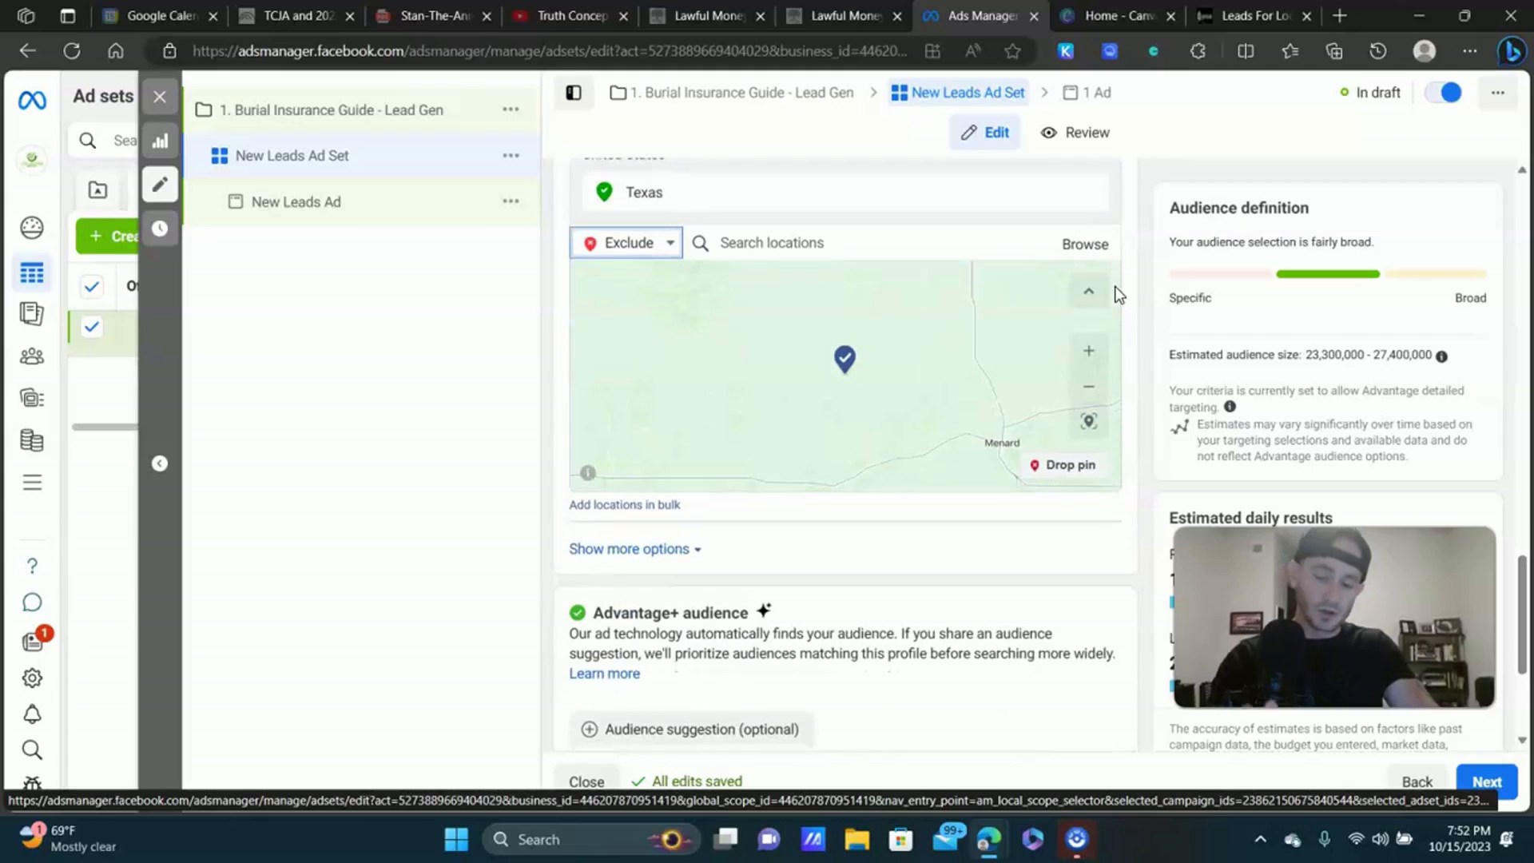
pyautogui.scroll(-3, 1125, 310)
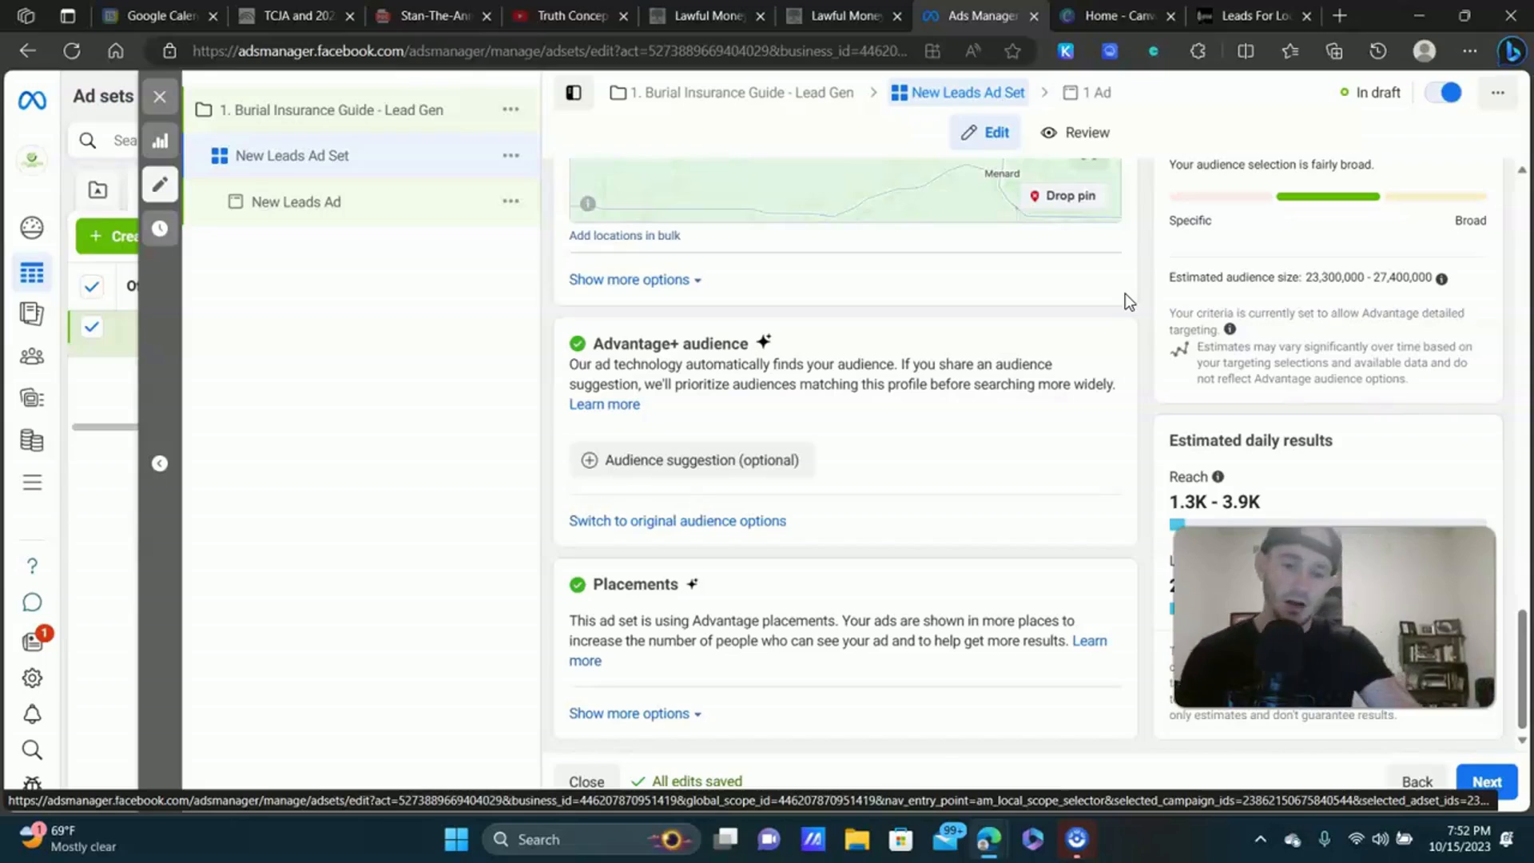
pyautogui.scroll(3, 1104, 320)
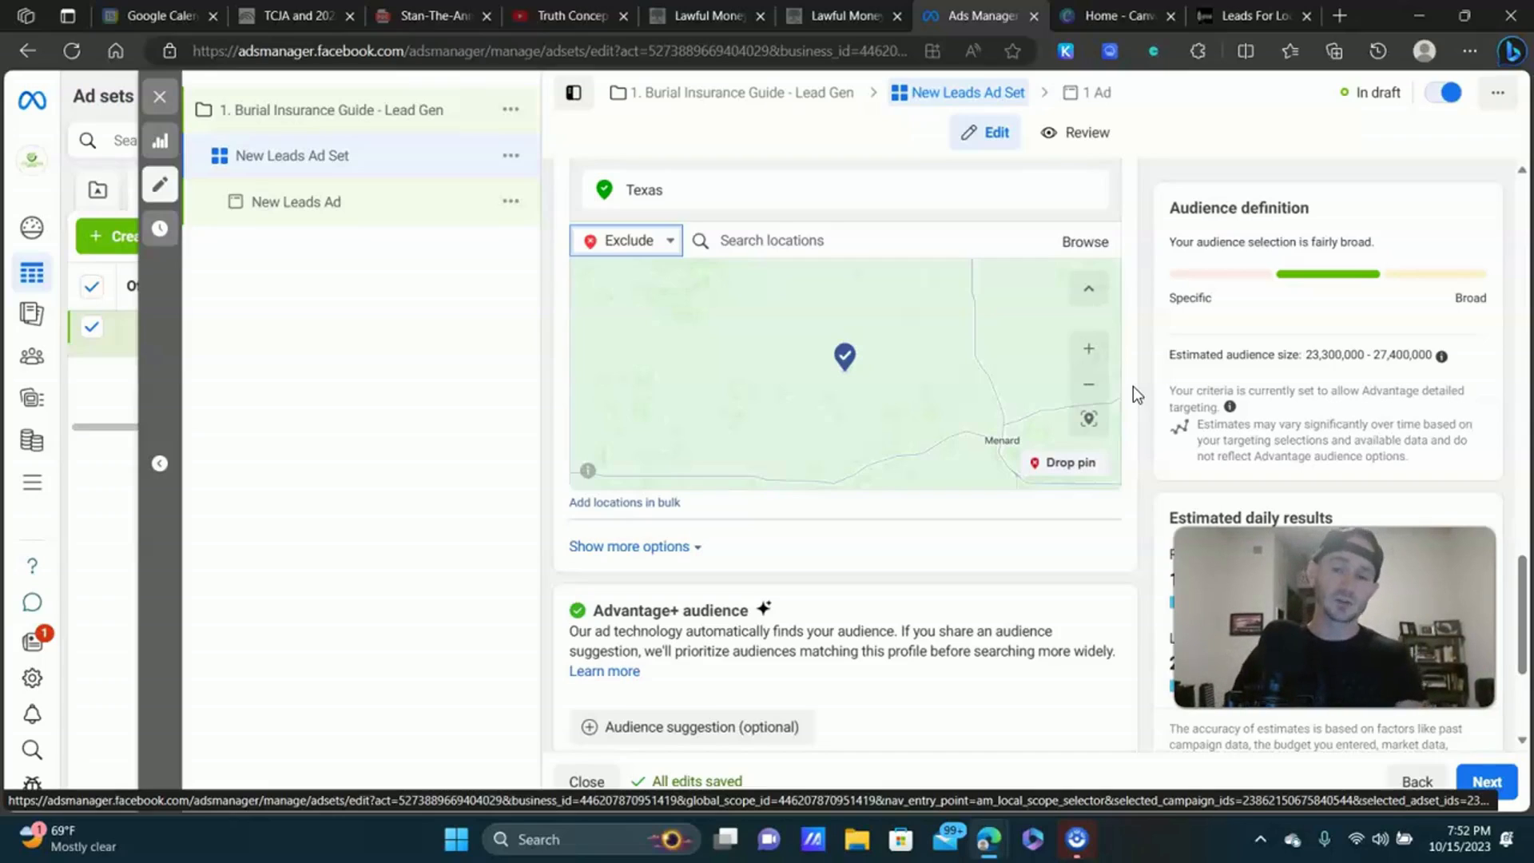
pyautogui.click(799, 245)
pyautogui.write('alam')
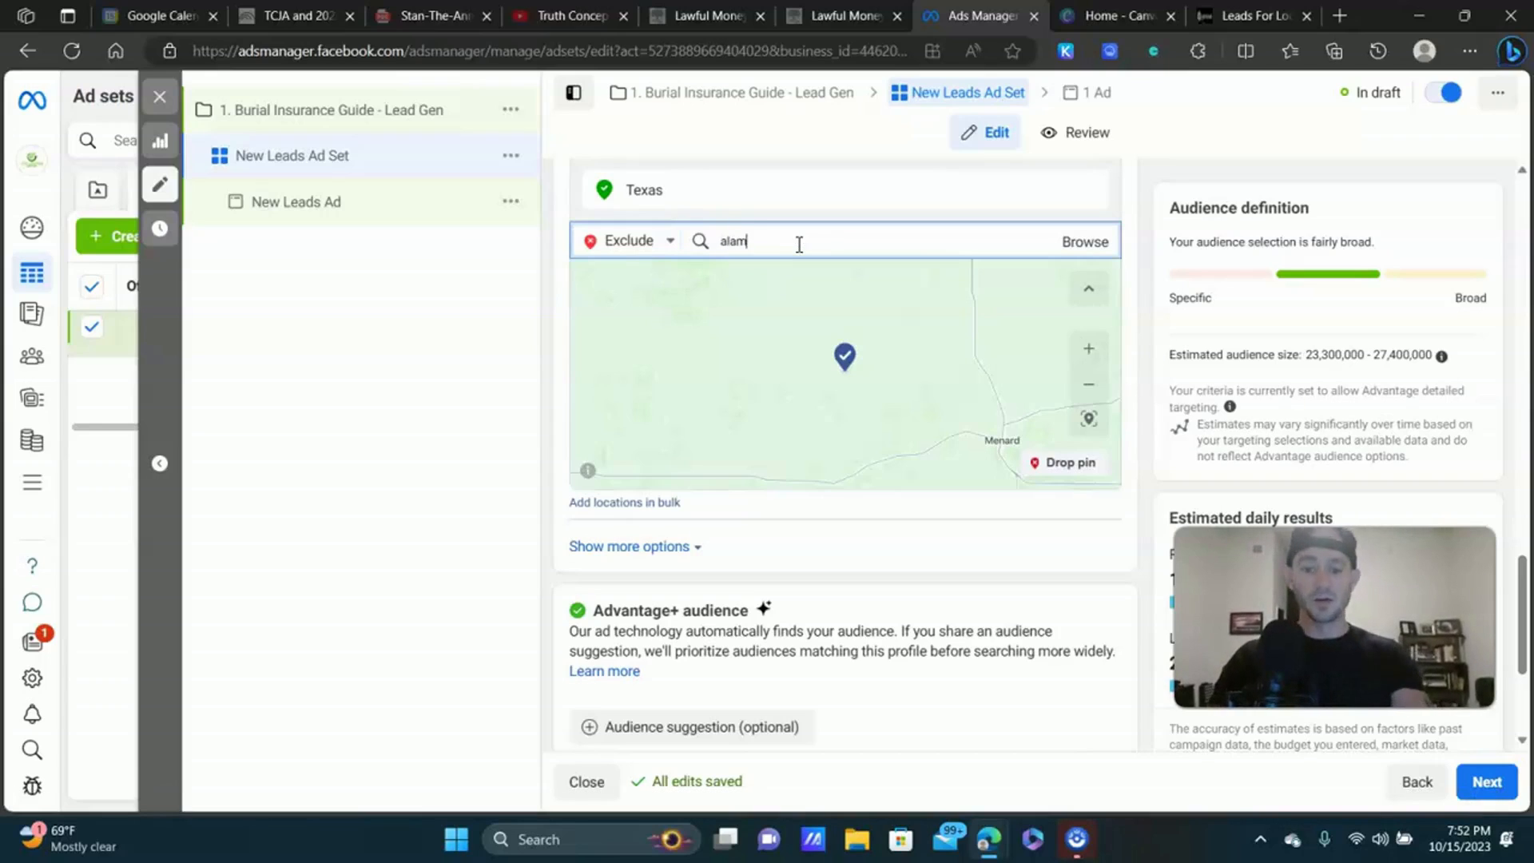
pyautogui.press('BackSpace')
pyautogui.write('b')
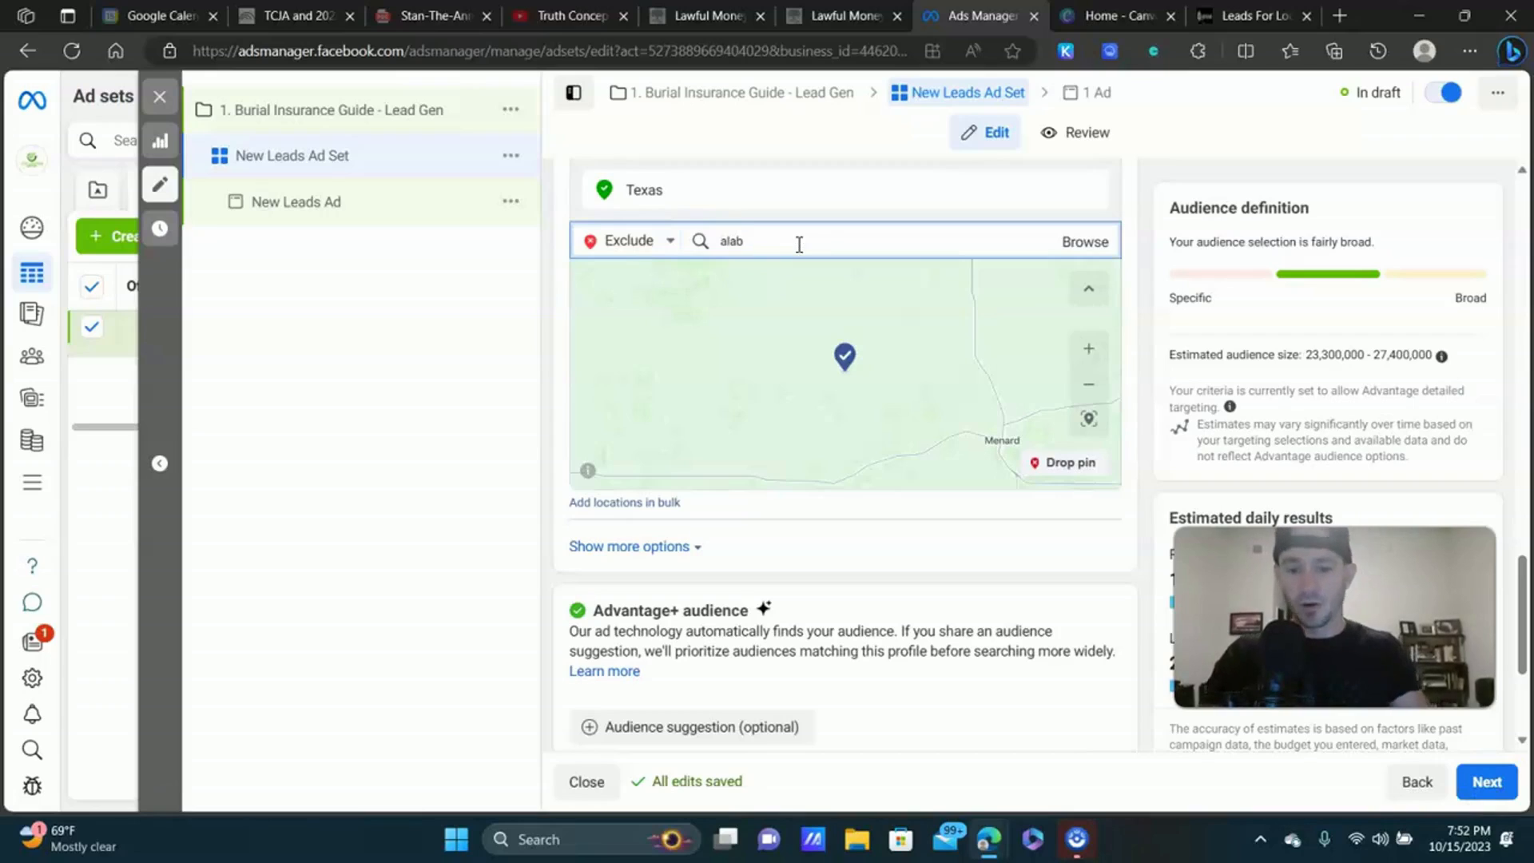
pyautogui.click(766, 284)
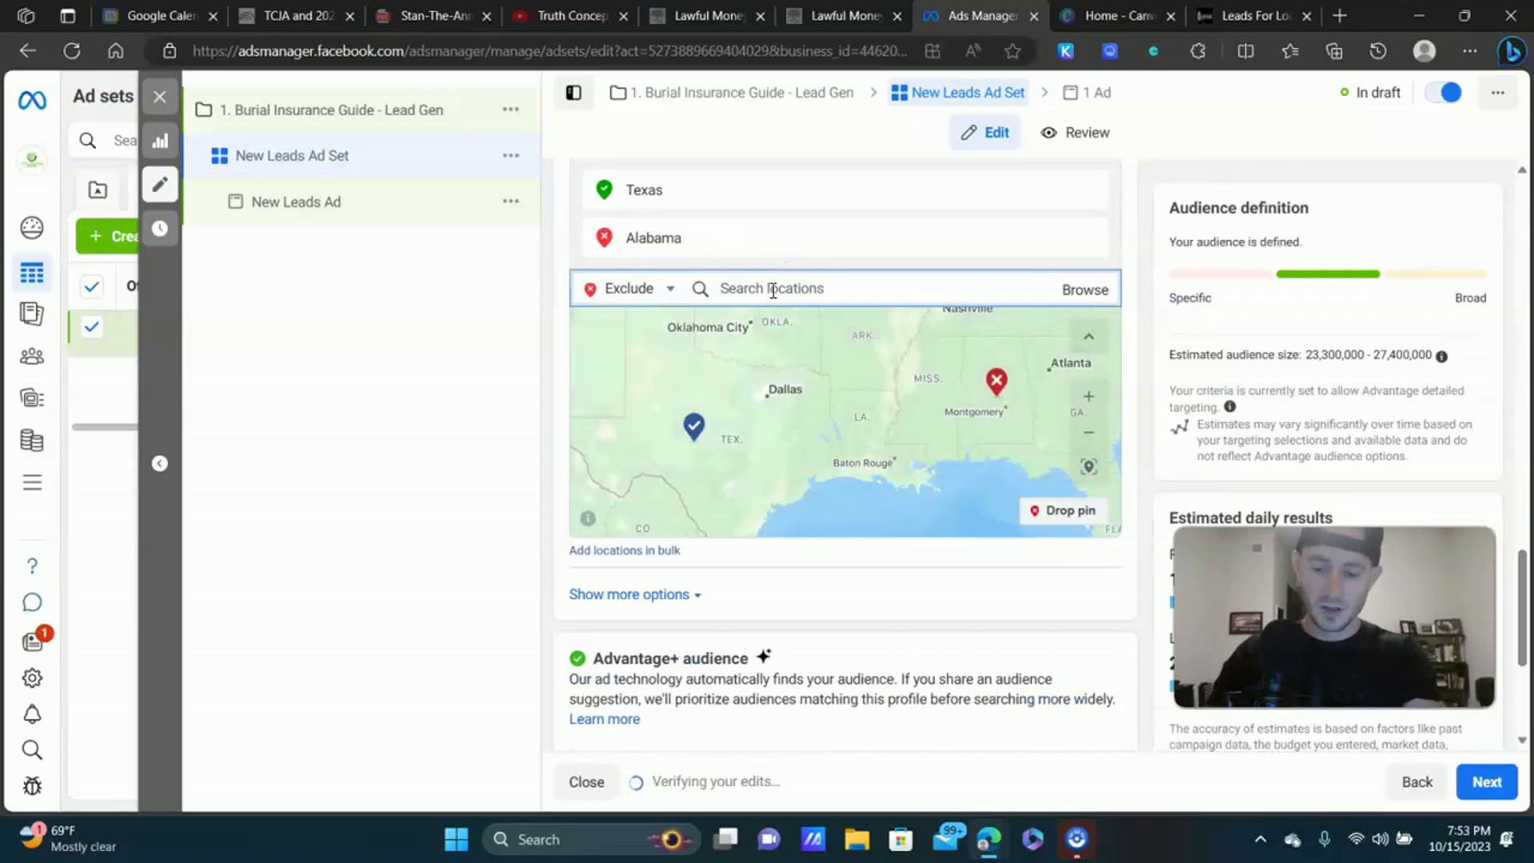
pyautogui.write('georgia')
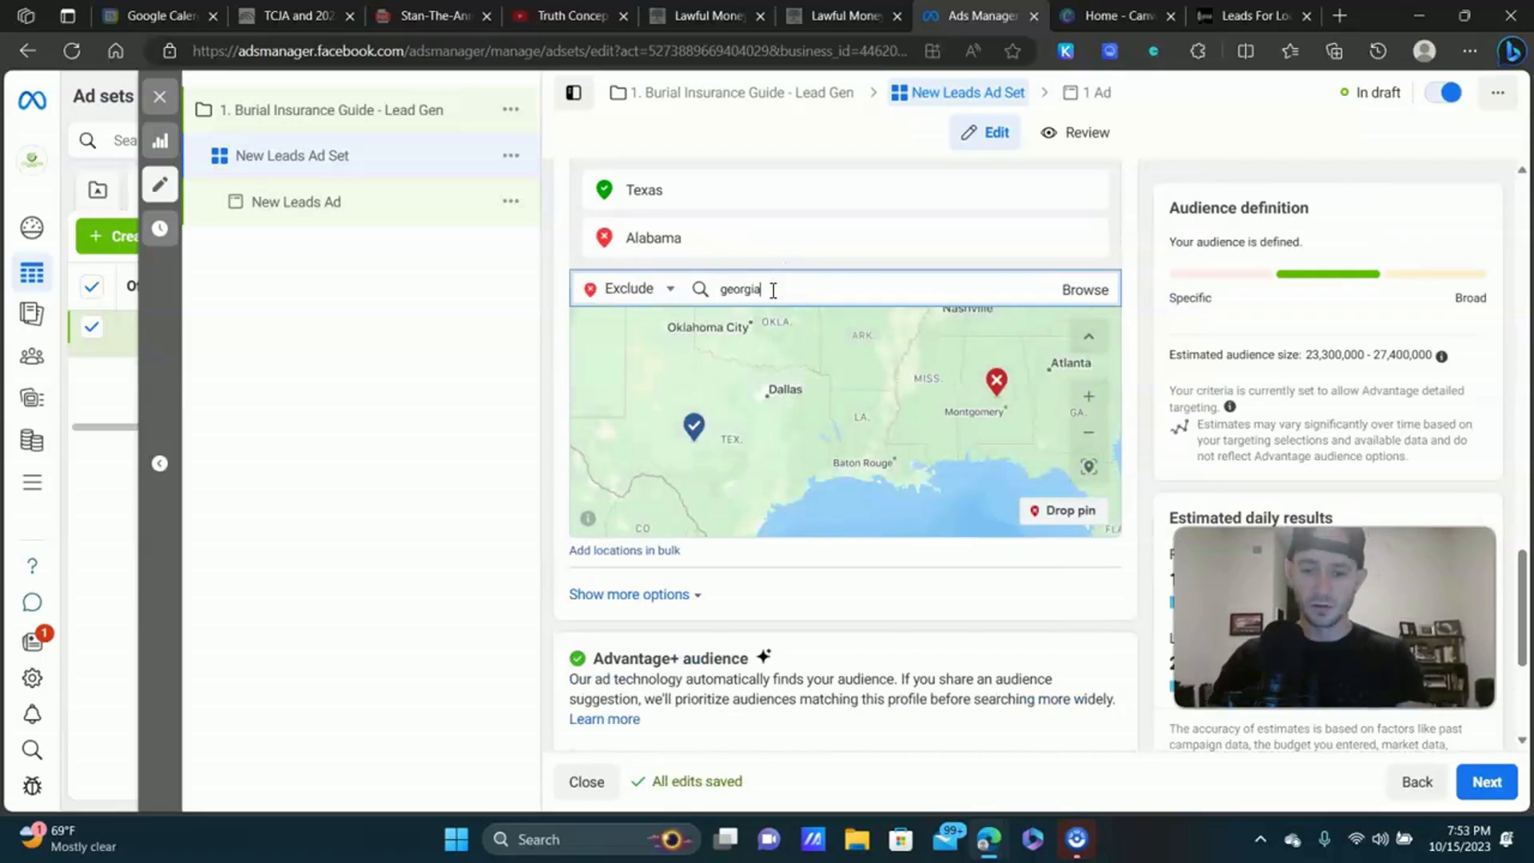
pyautogui.press('Return')
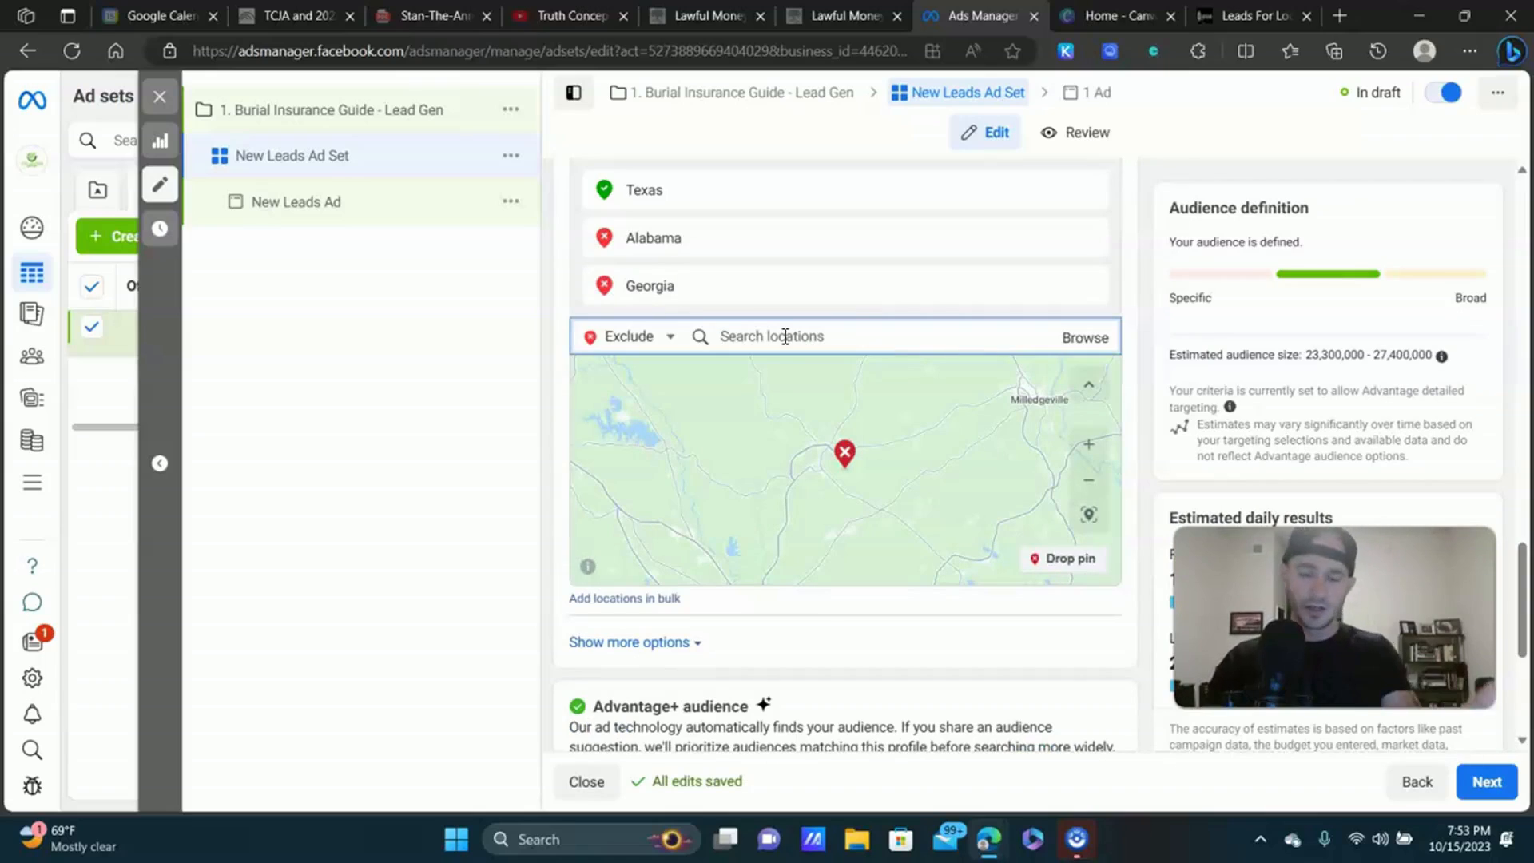
# Save the current audience, with Texas included and the other states excluded, under the name "Texas Only".
pyautogui.scroll(1, 1054, 352)
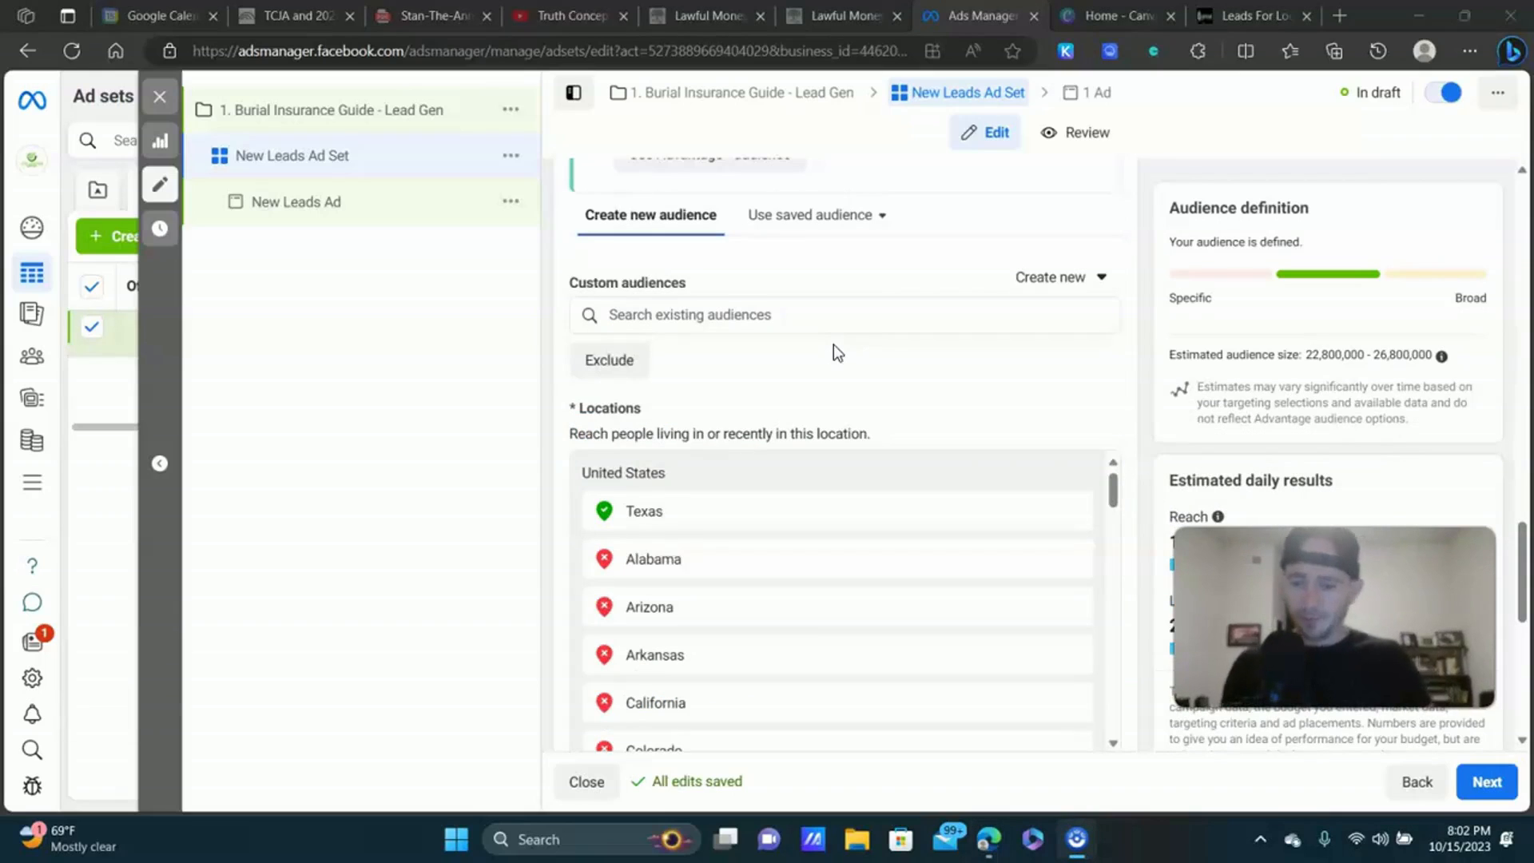
pyautogui.scroll(-2, 707, 368)
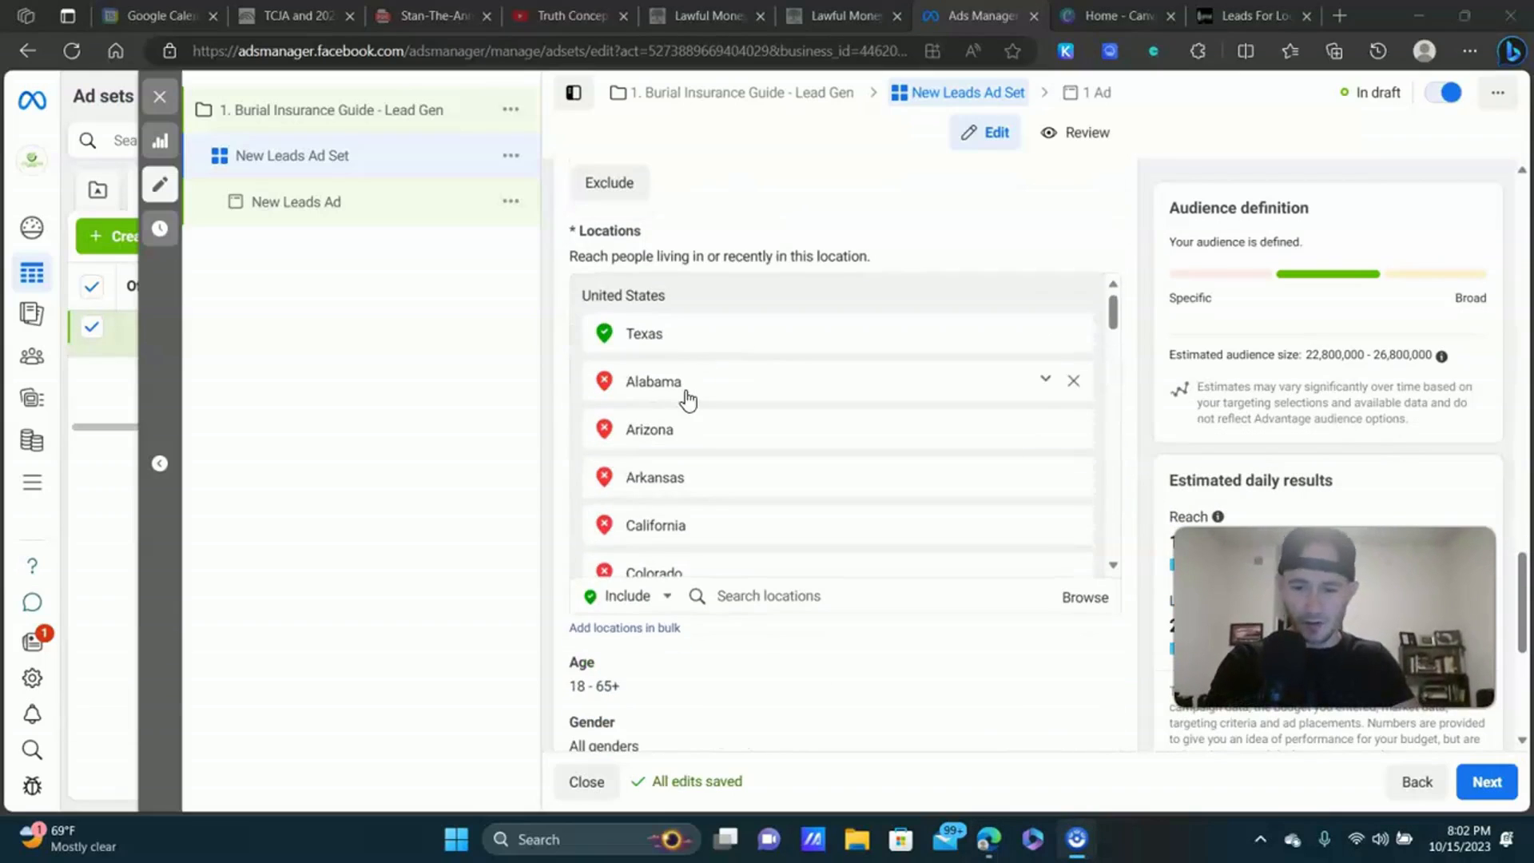
pyautogui.scroll(-5, 559, 363)
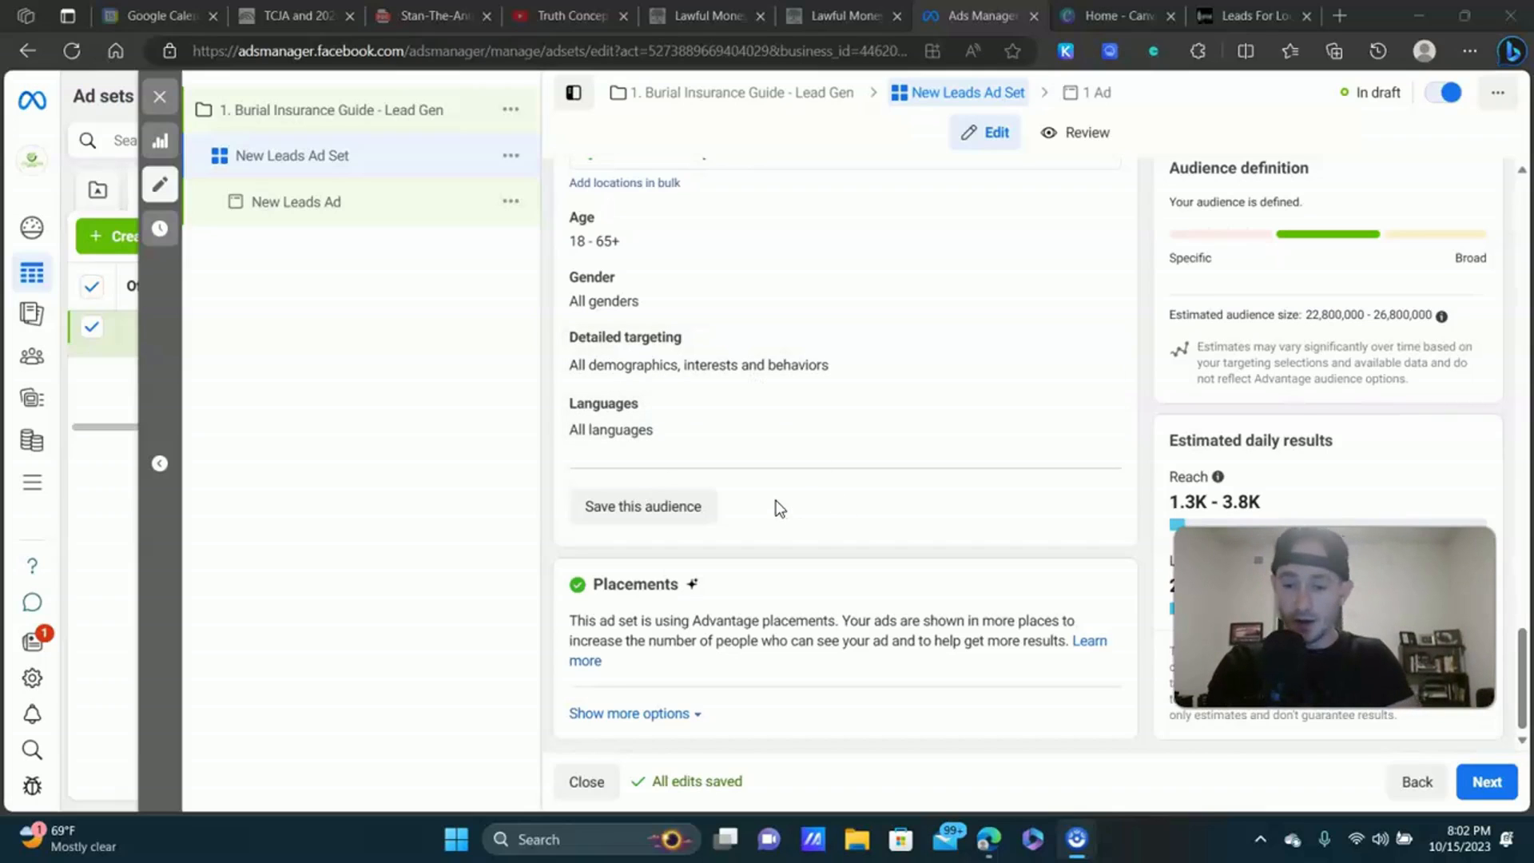
pyautogui.scroll(1, 778, 506)
pyautogui.click(703, 595)
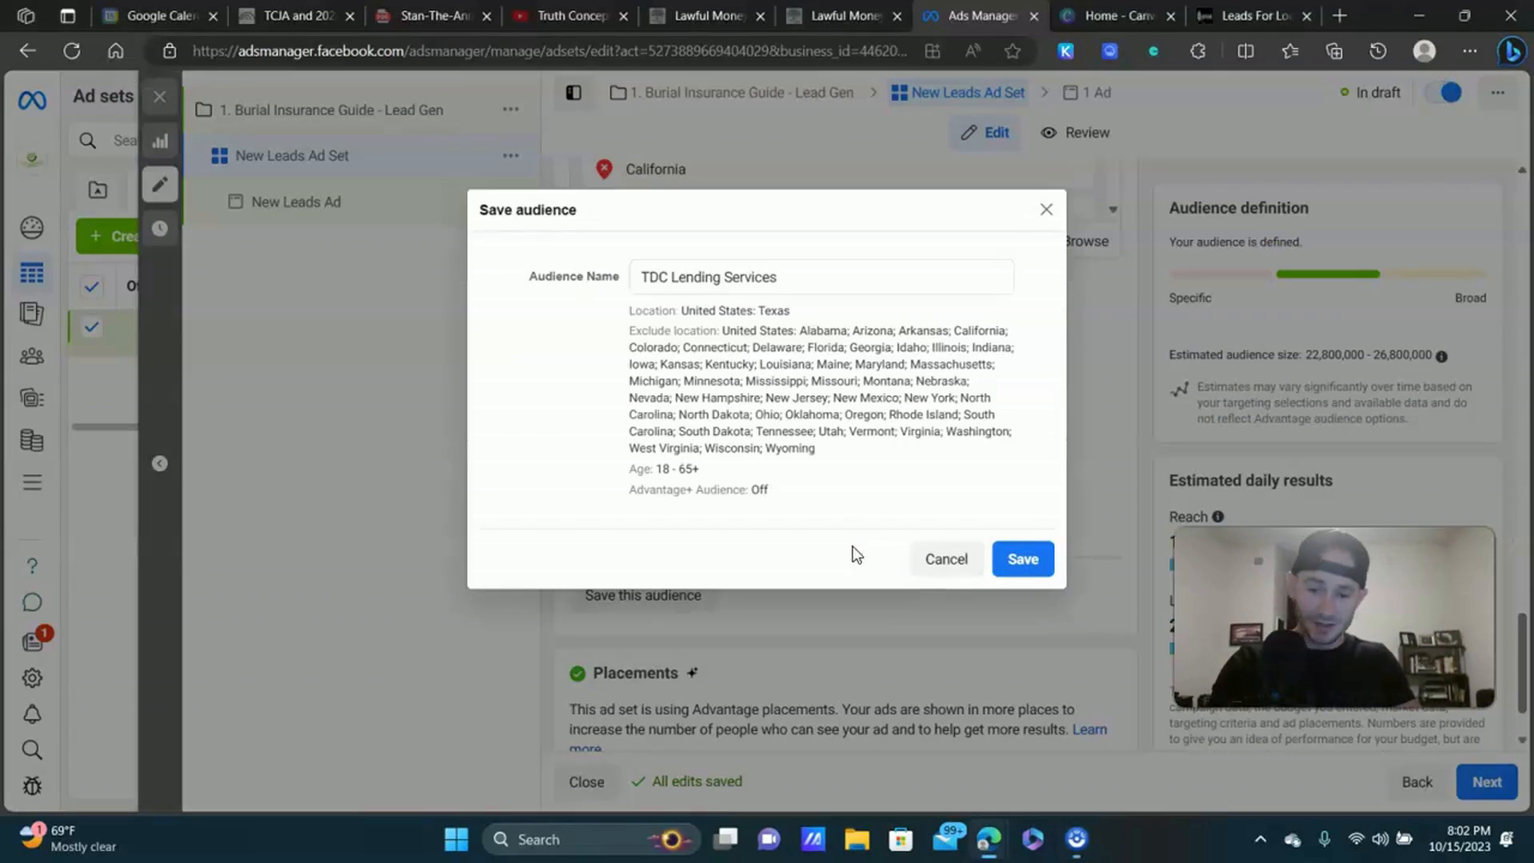
pyautogui.tripleClick(729, 277)
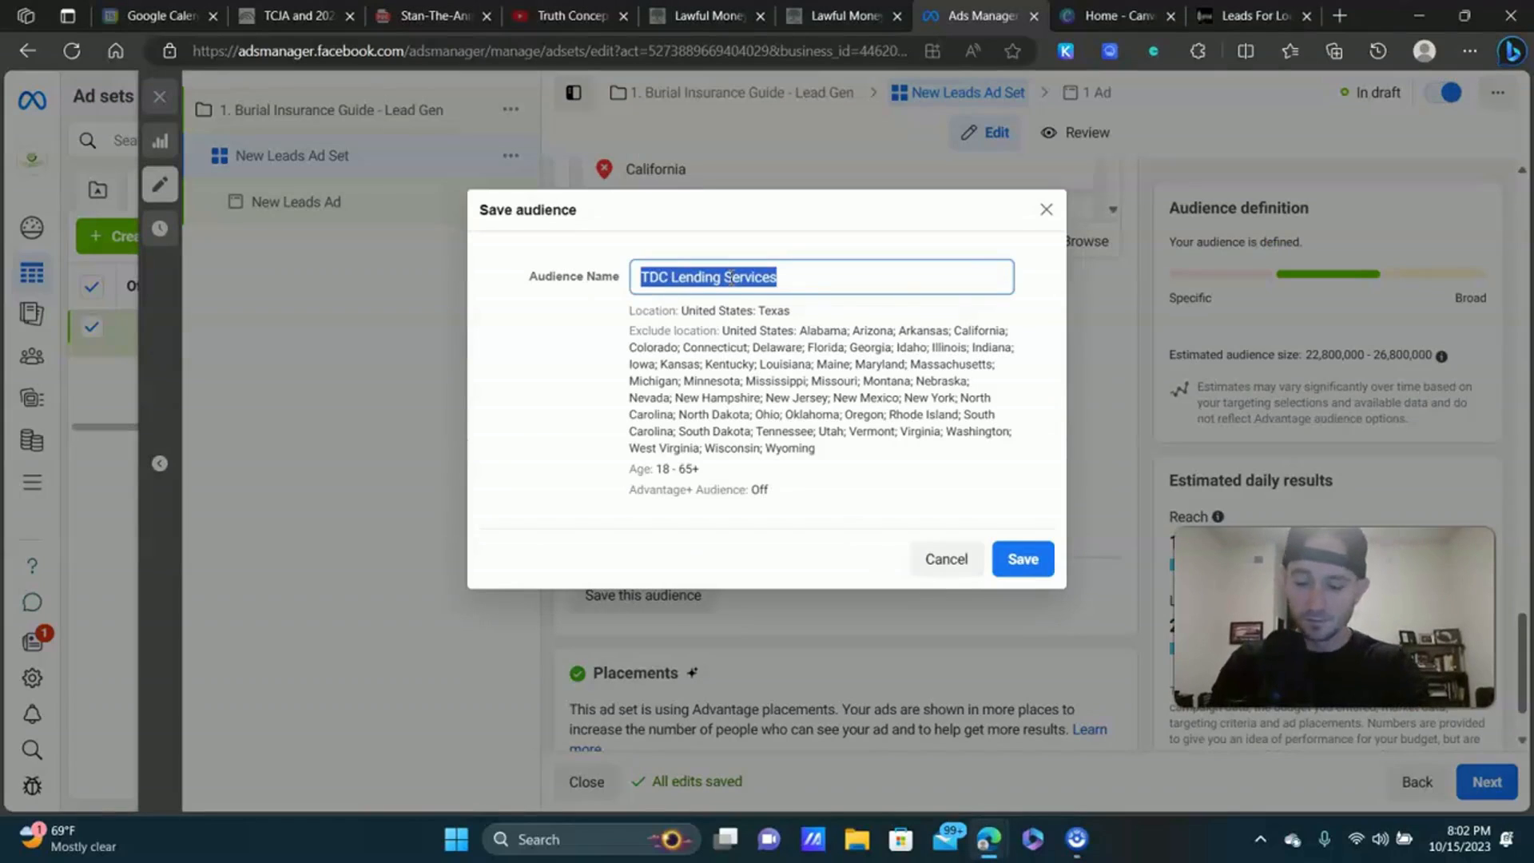
pyautogui.write('Te')
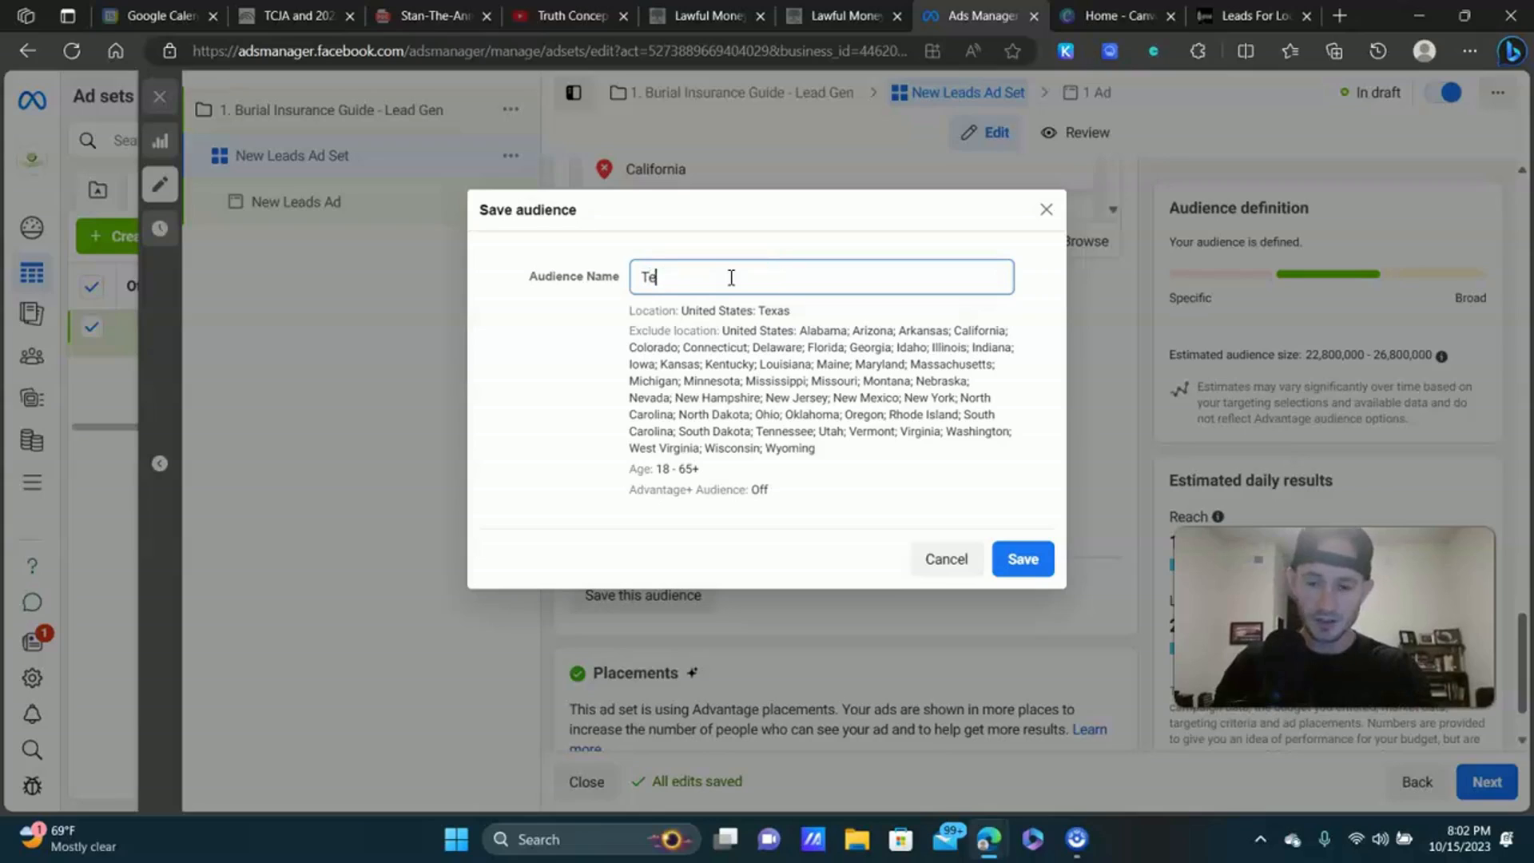
pyautogui.write('xas Only')
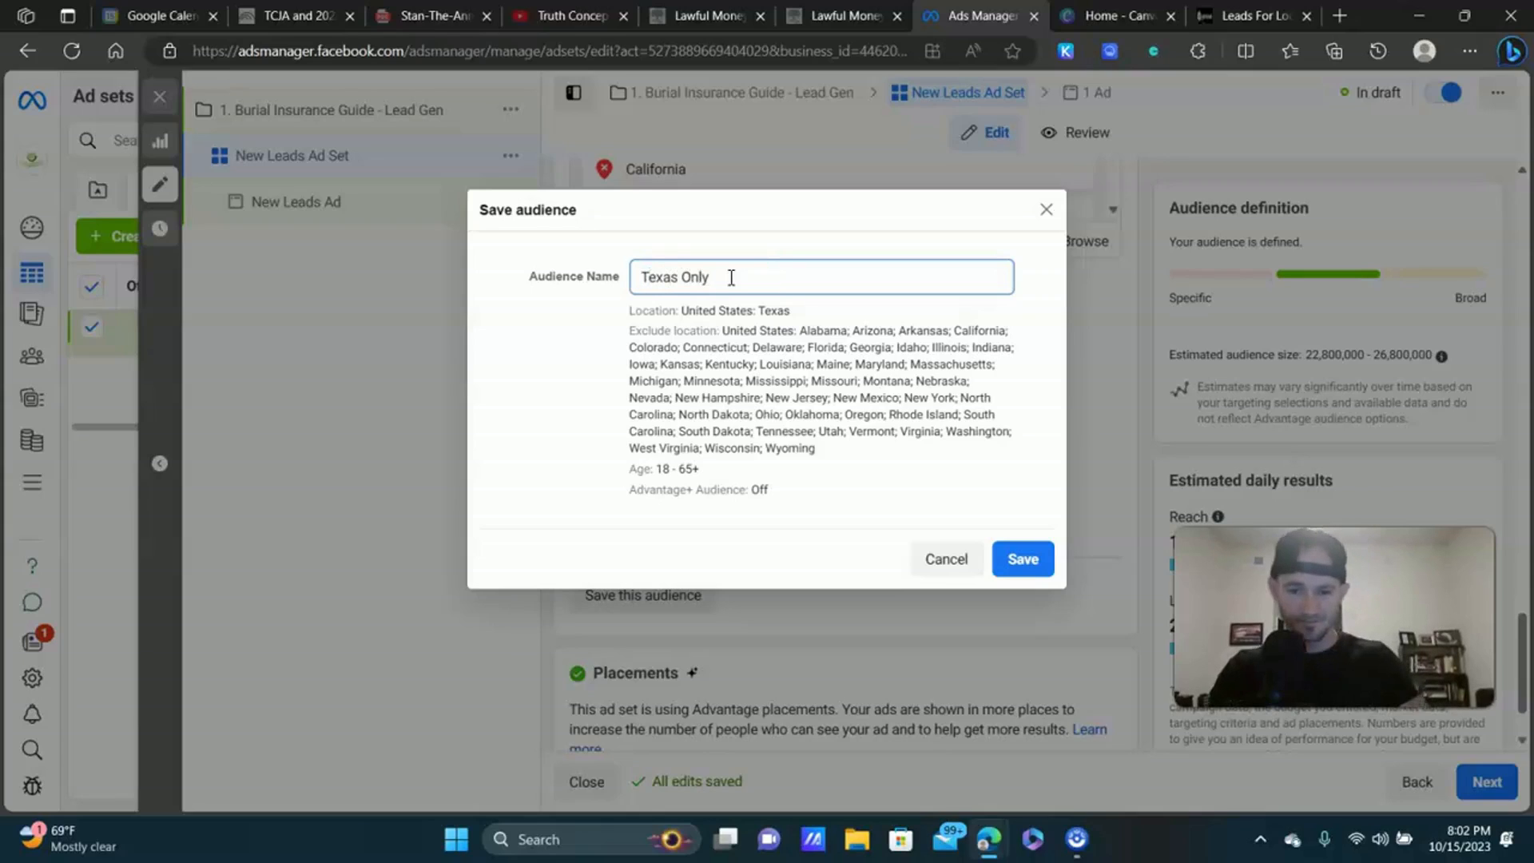
pyautogui.click(1016, 564)
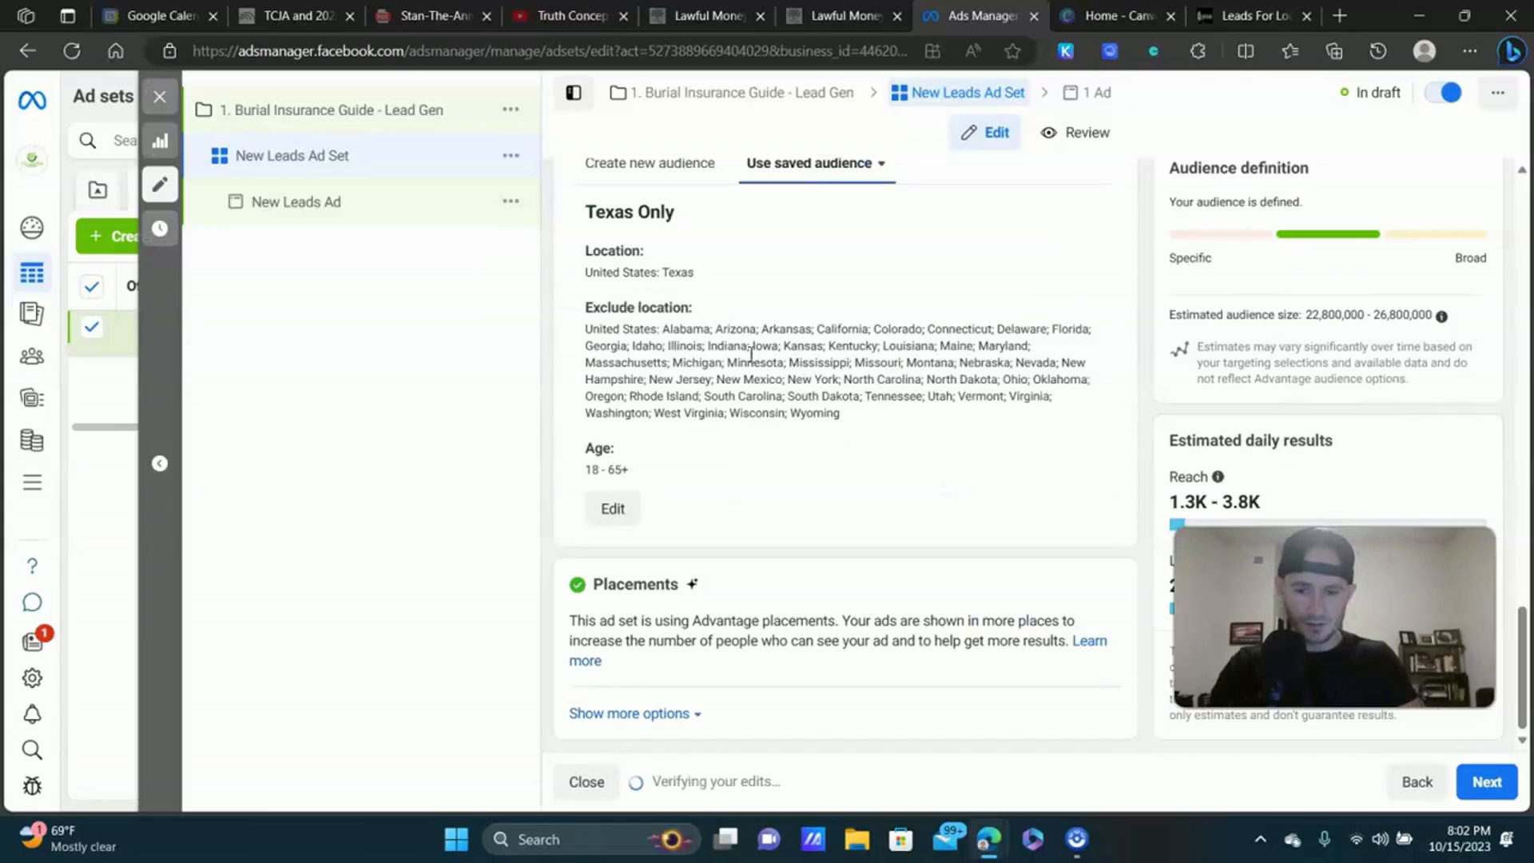
# Edit the saved "Texas Only" audience and set its minimum age to 50.
pyautogui.click(612, 508)
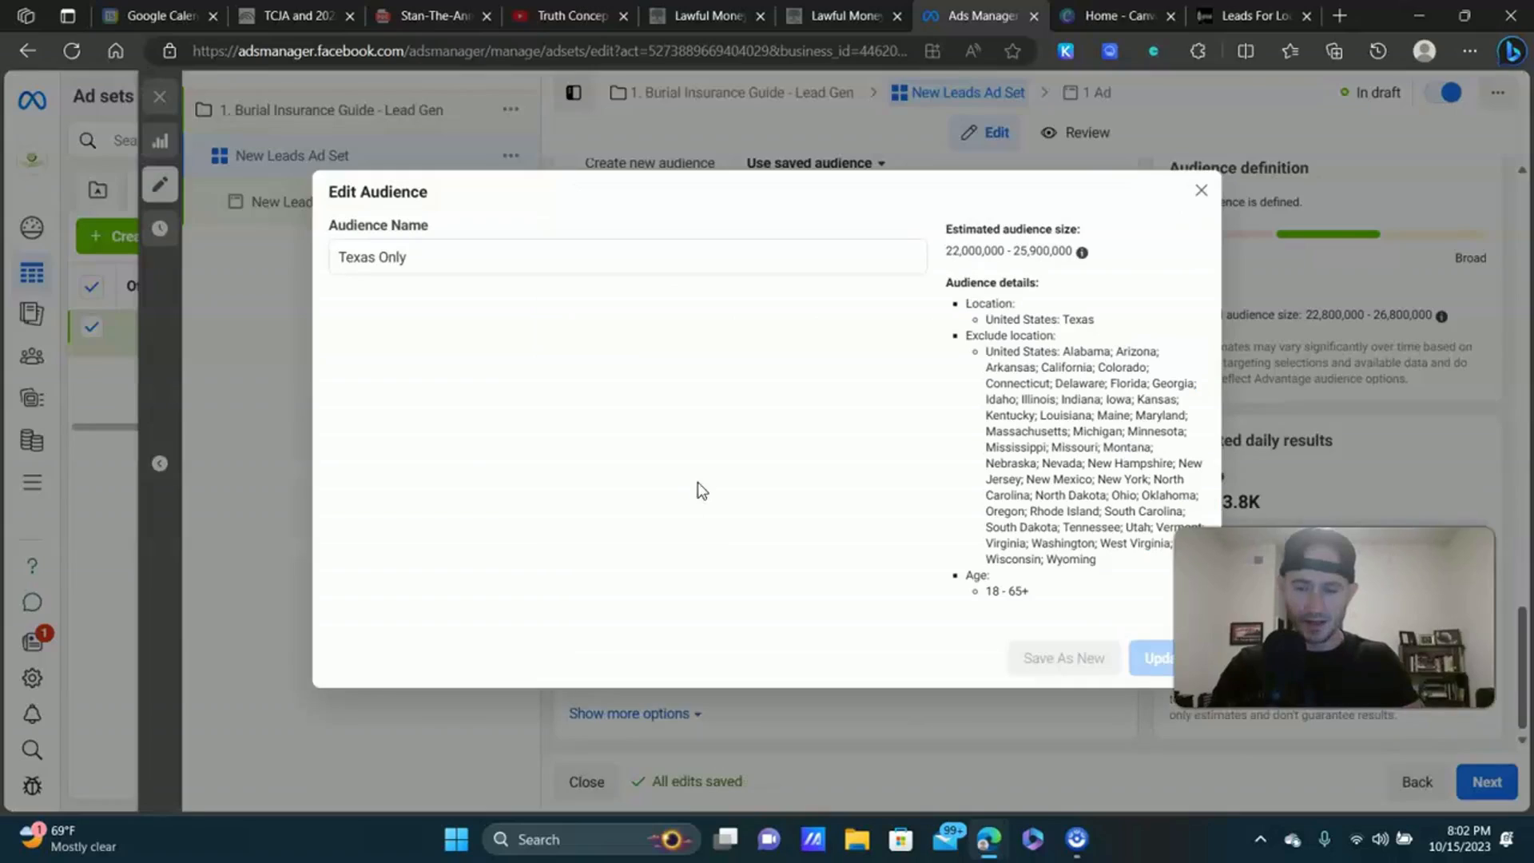
pyautogui.scroll(-3, 481, 346)
pyautogui.scroll(-1, 481, 346)
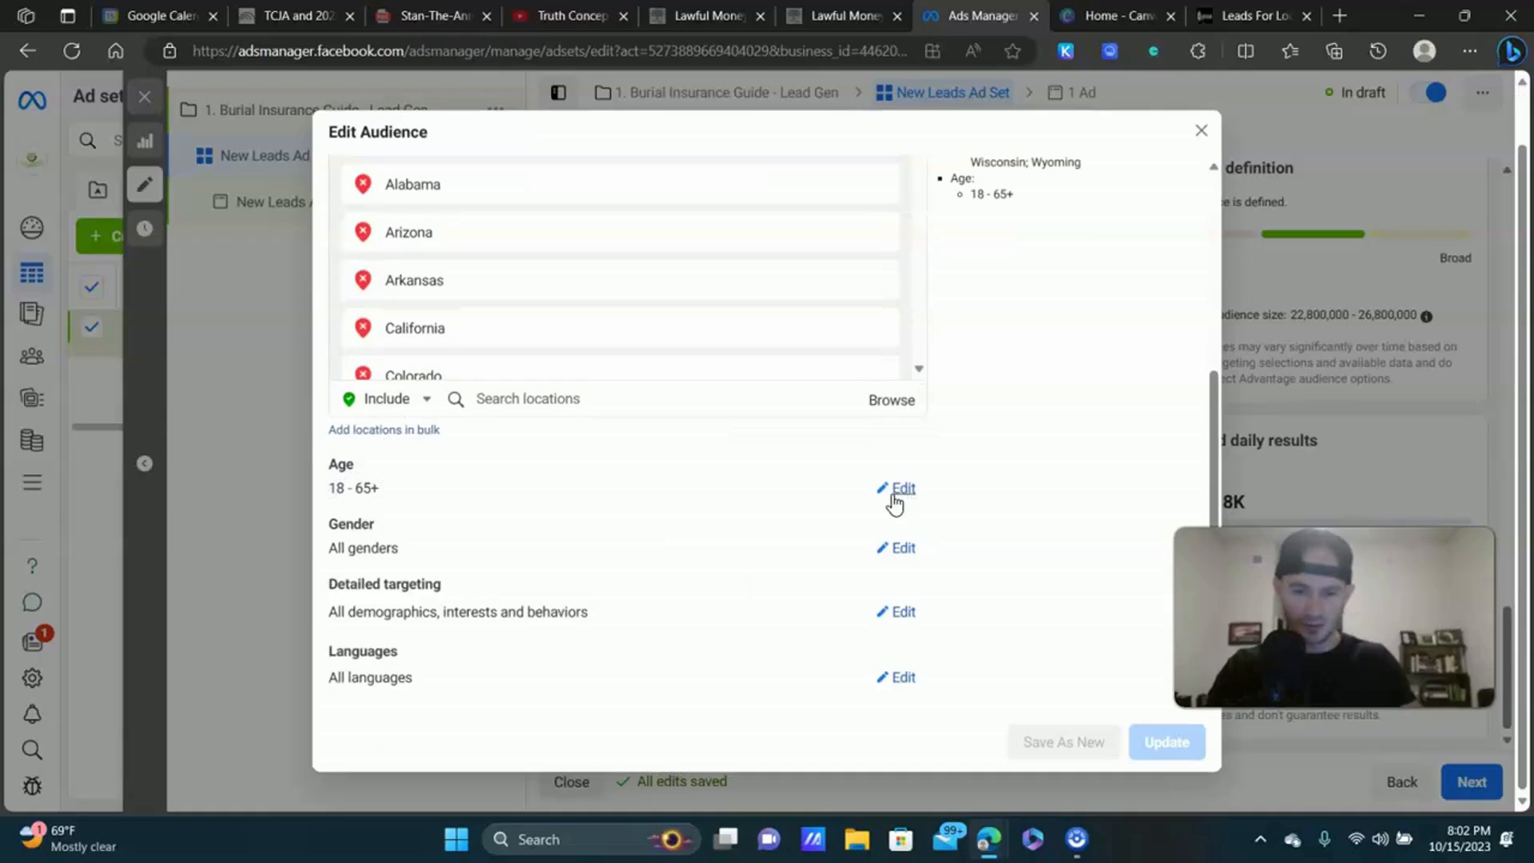
pyautogui.click(893, 497)
pyautogui.click(389, 505)
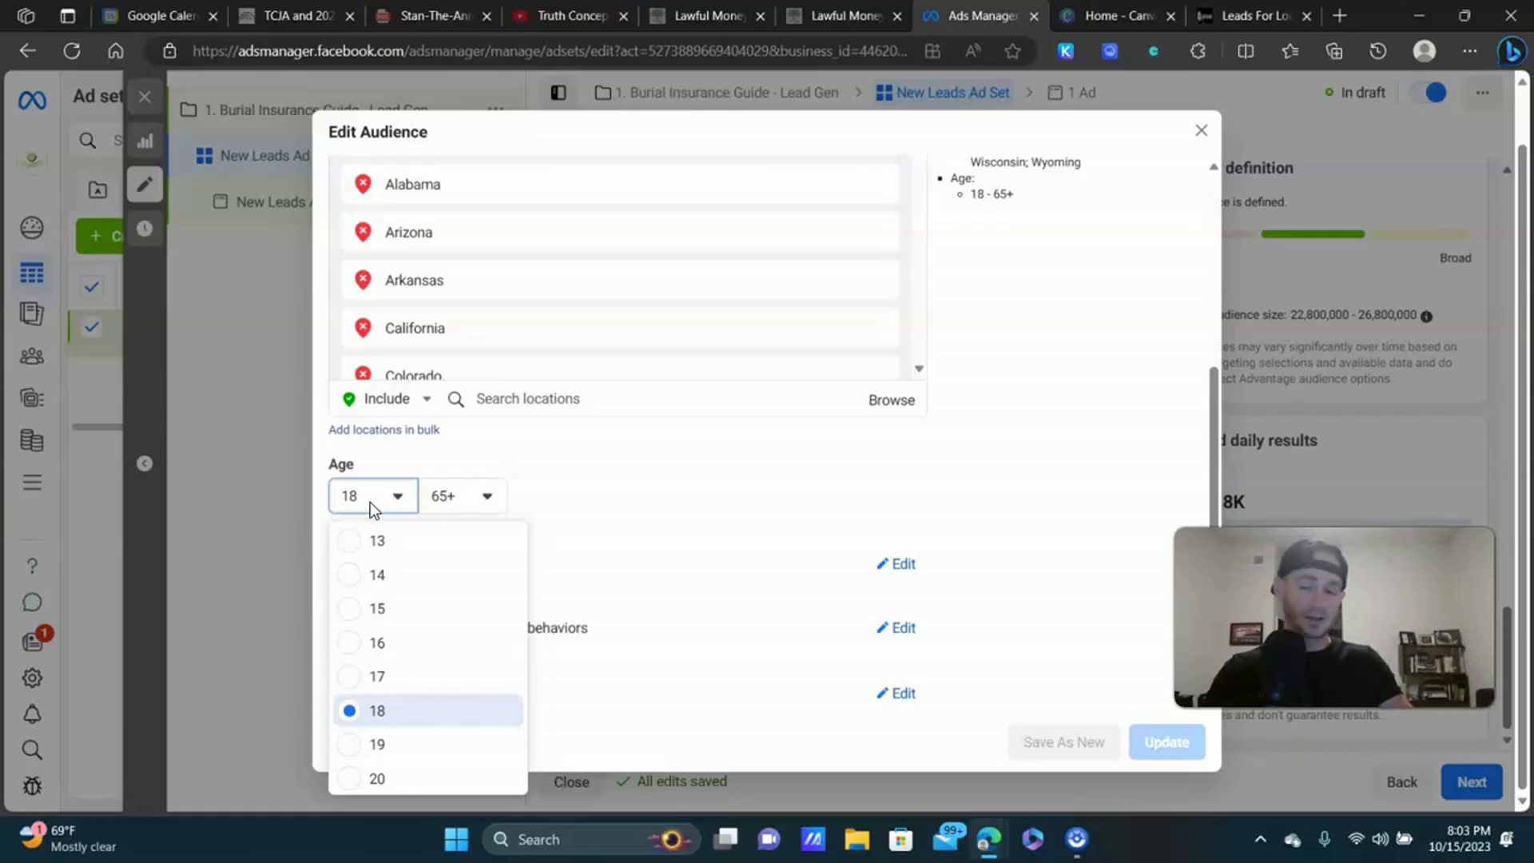
pyautogui.scroll(-8, 400, 559)
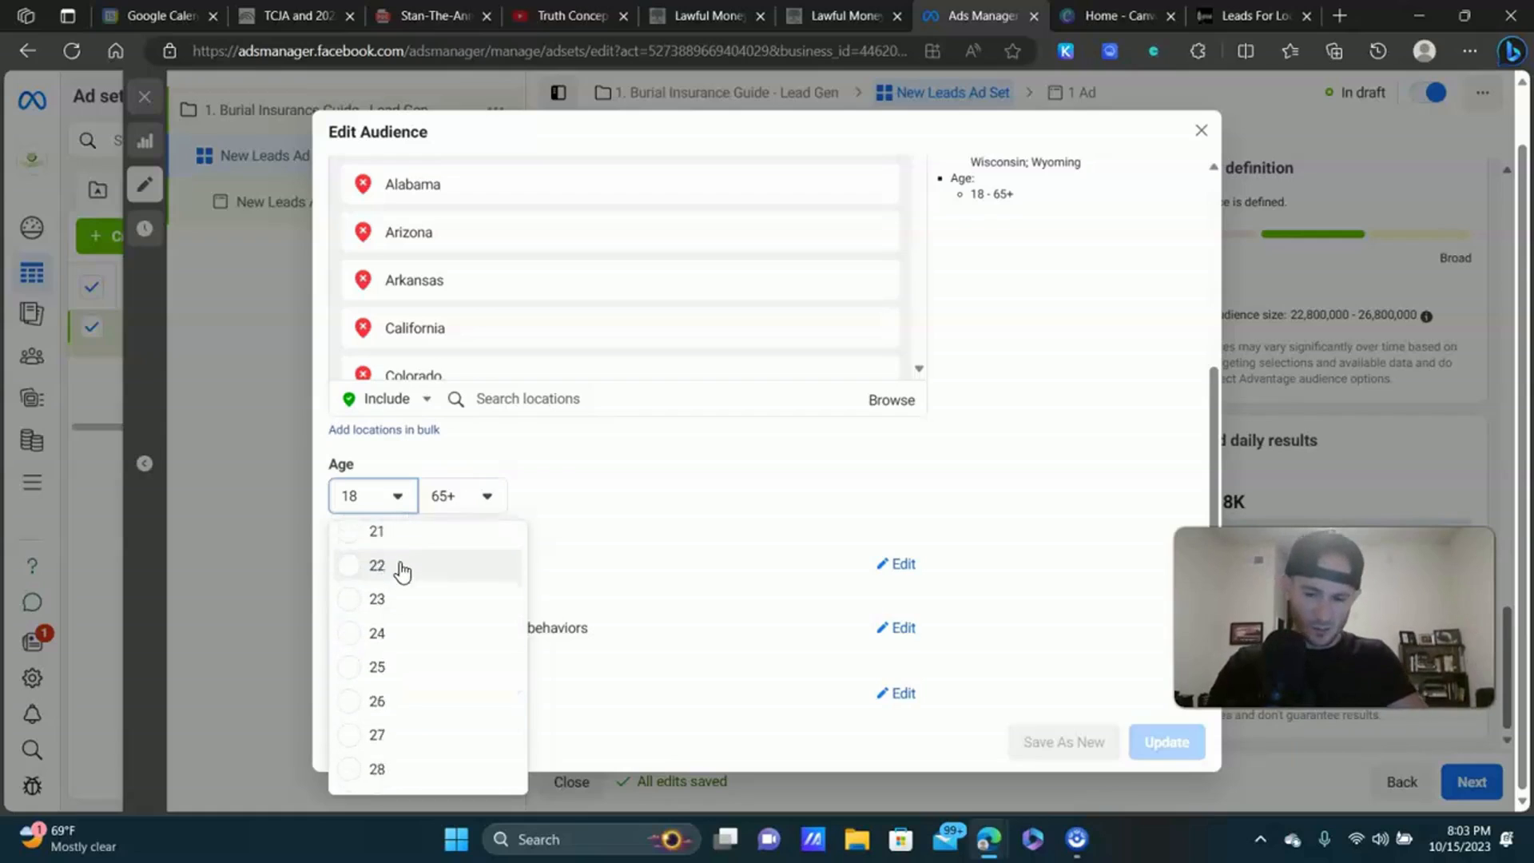
pyautogui.scroll(-7, 404, 575)
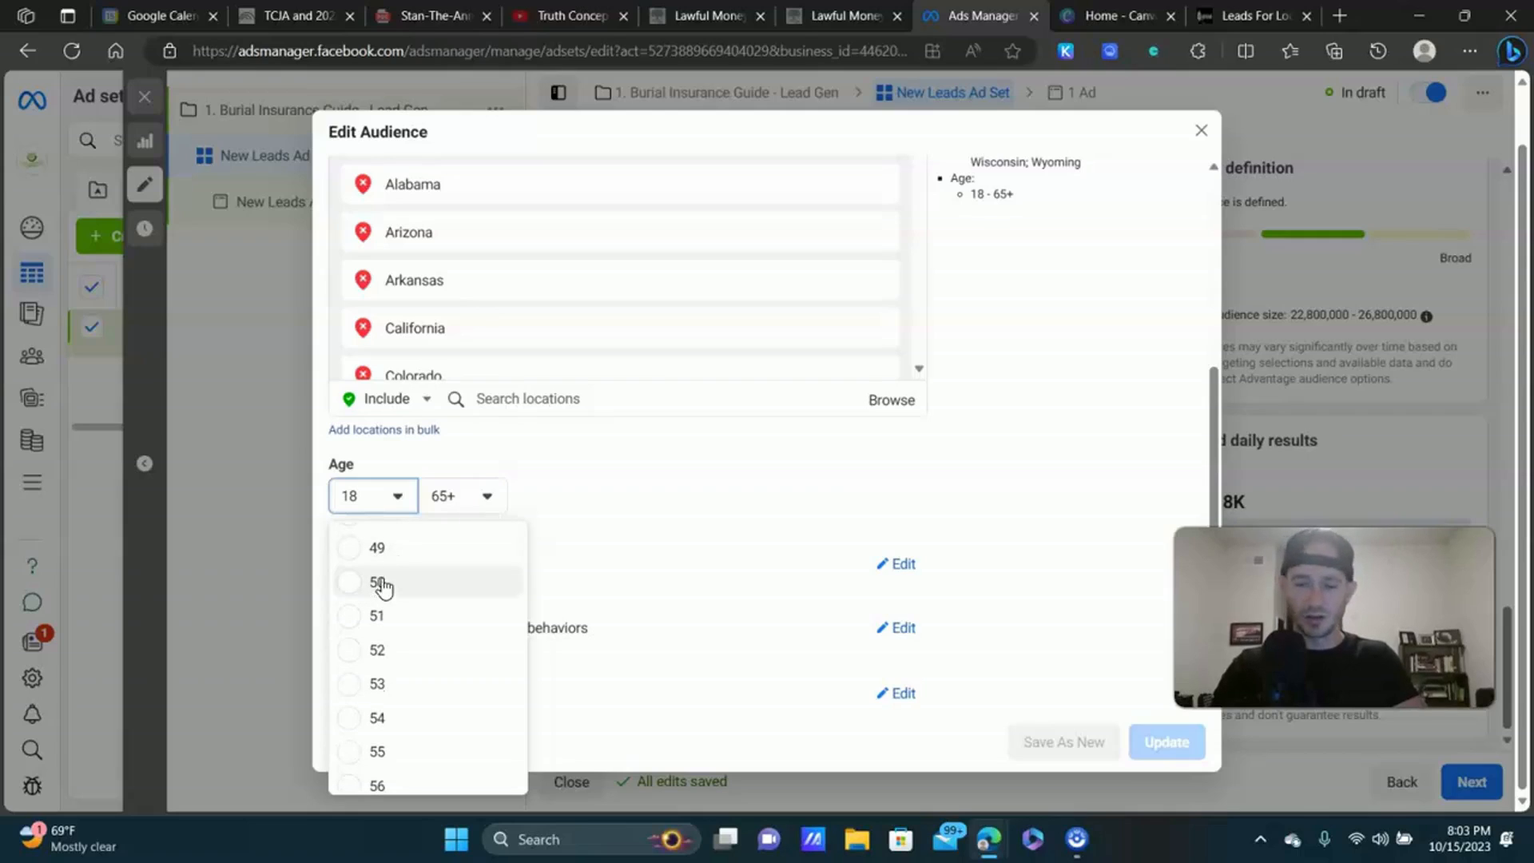
pyautogui.click(383, 584)
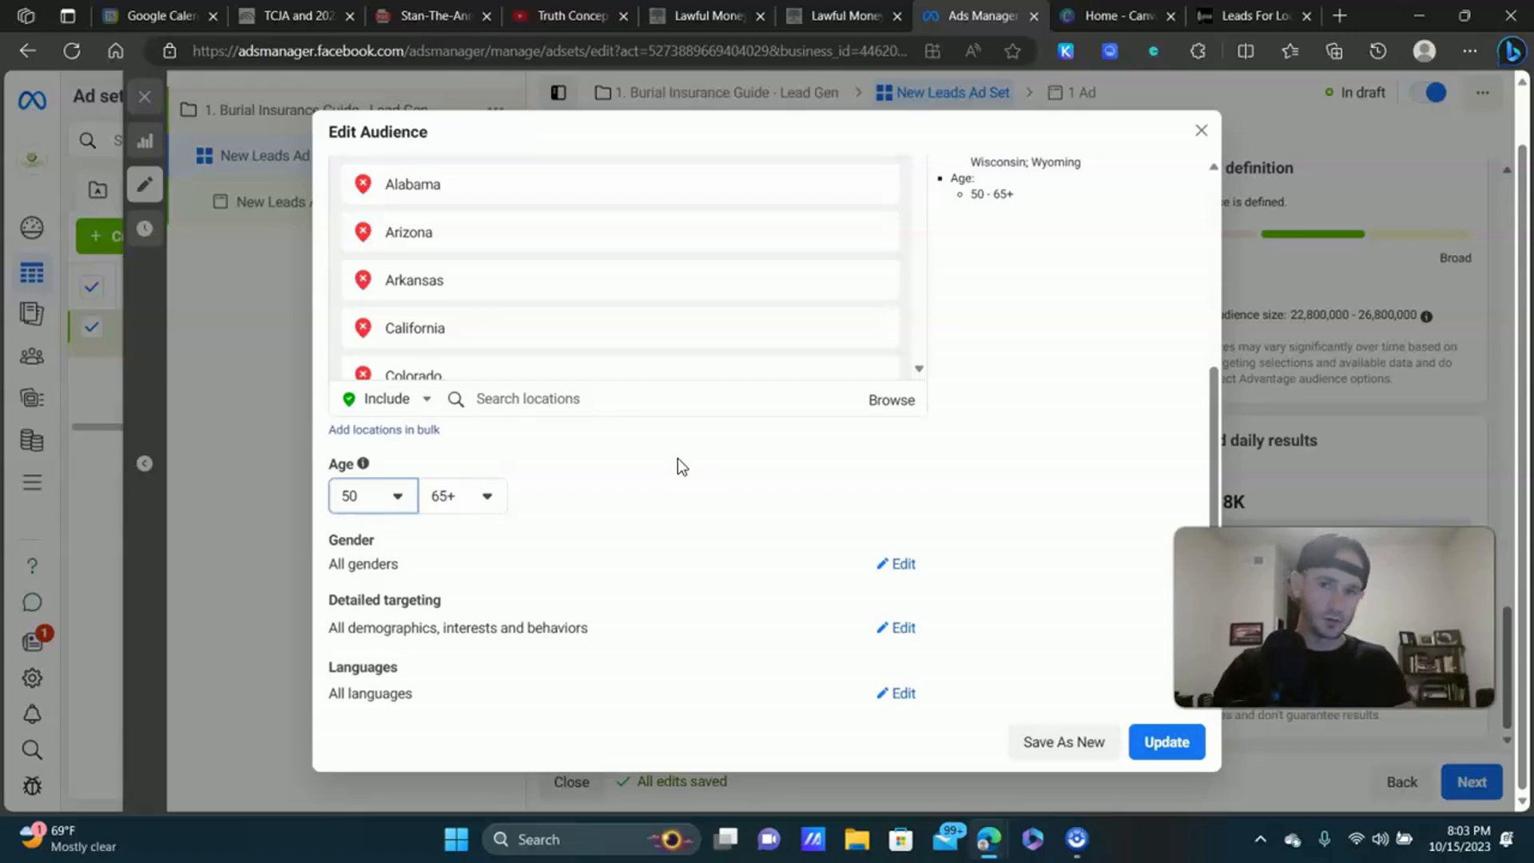
# Check the estimated audience size and open the audience's detailed targeting for editing.
pyautogui.scroll(1, 677, 465)
pyautogui.scroll(-2, 613, 544)
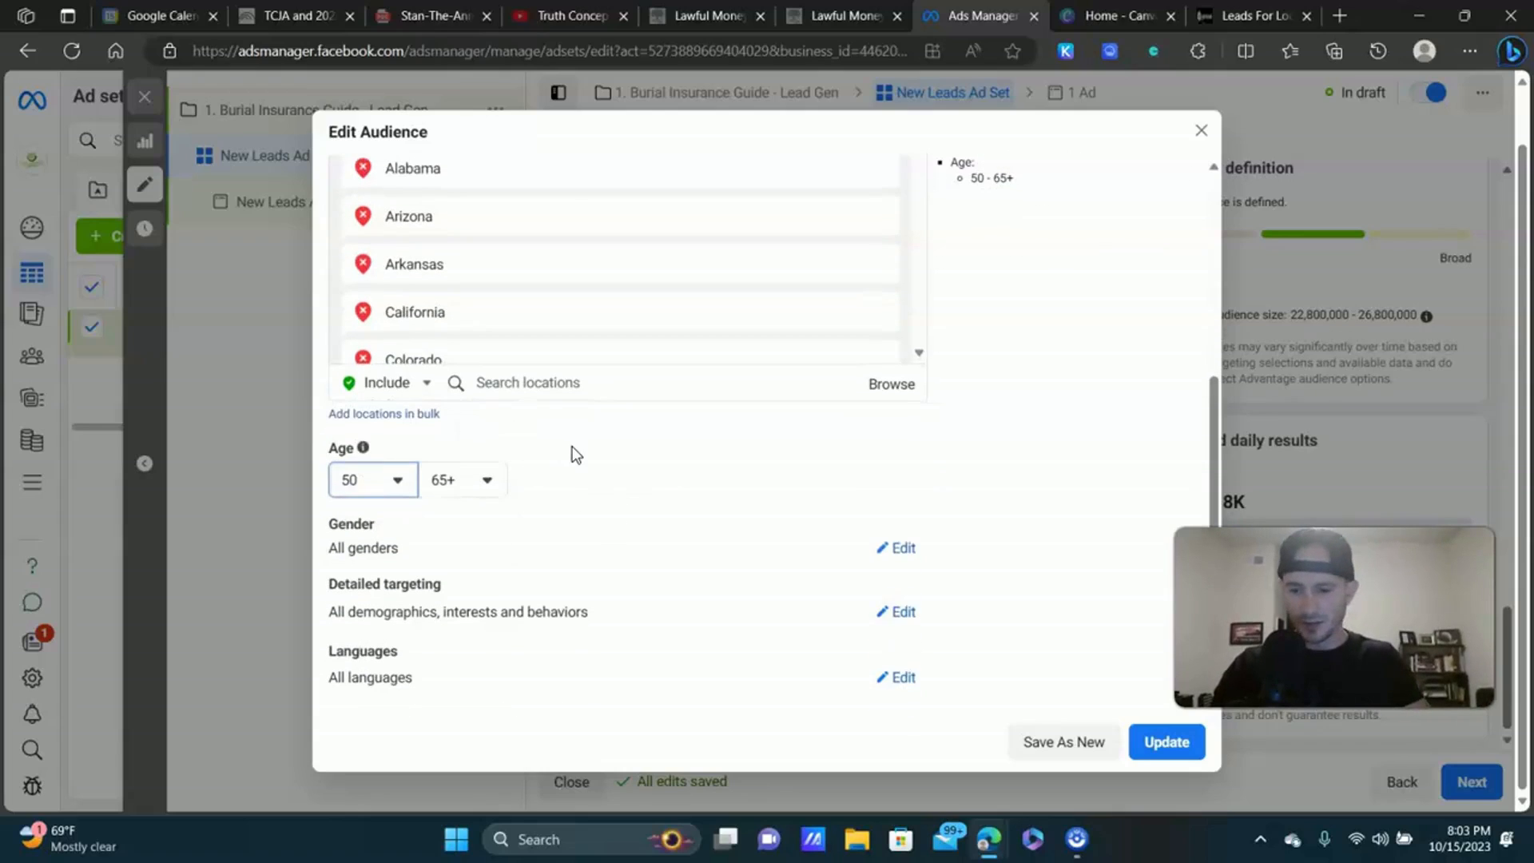
pyautogui.scroll(5, 1096, 361)
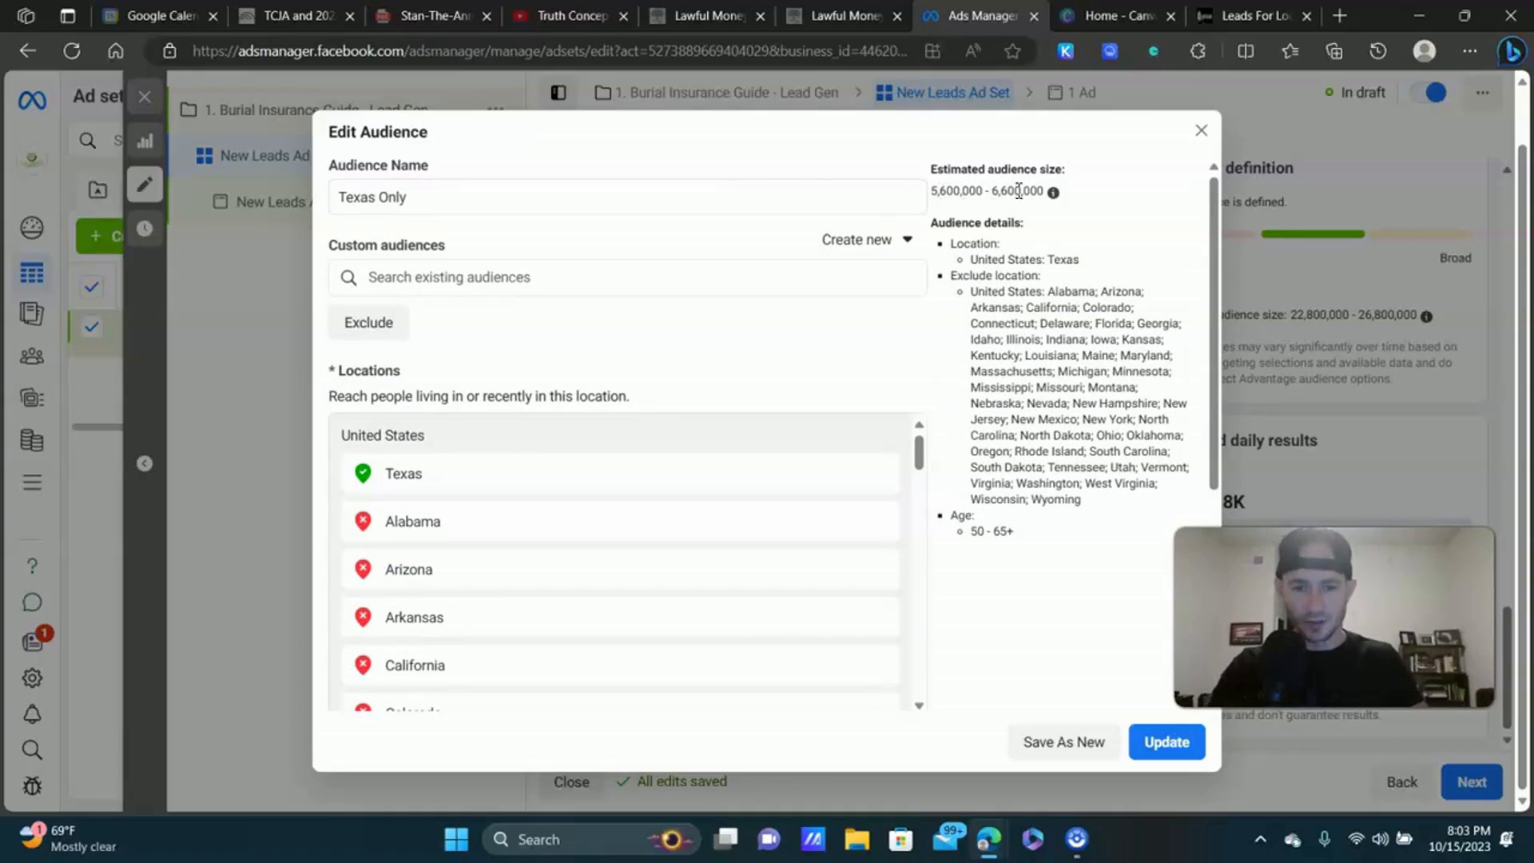
pyautogui.scroll(-4, 952, 325)
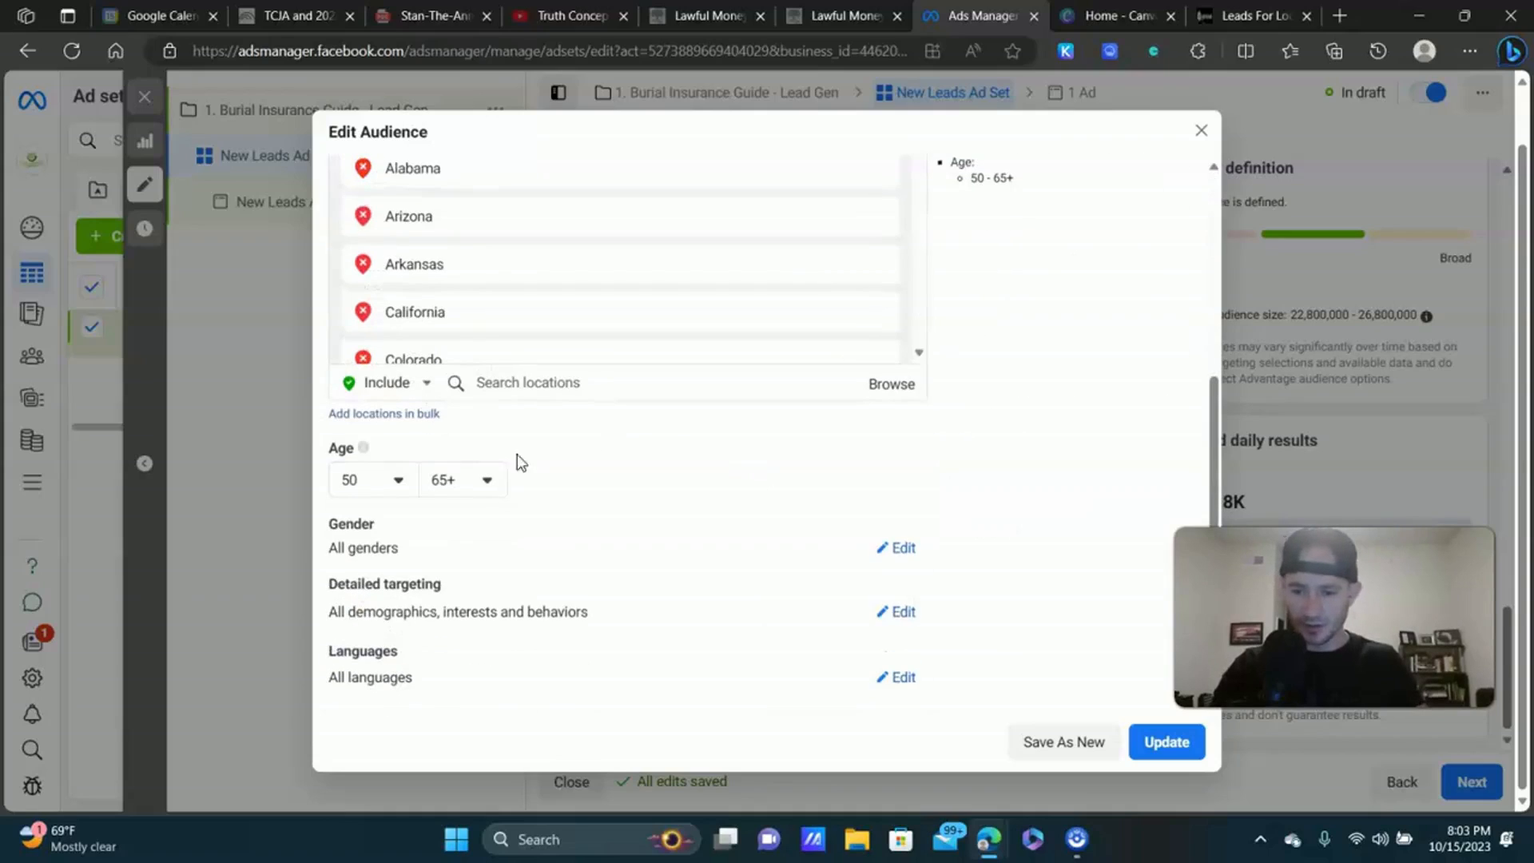
pyautogui.click(902, 612)
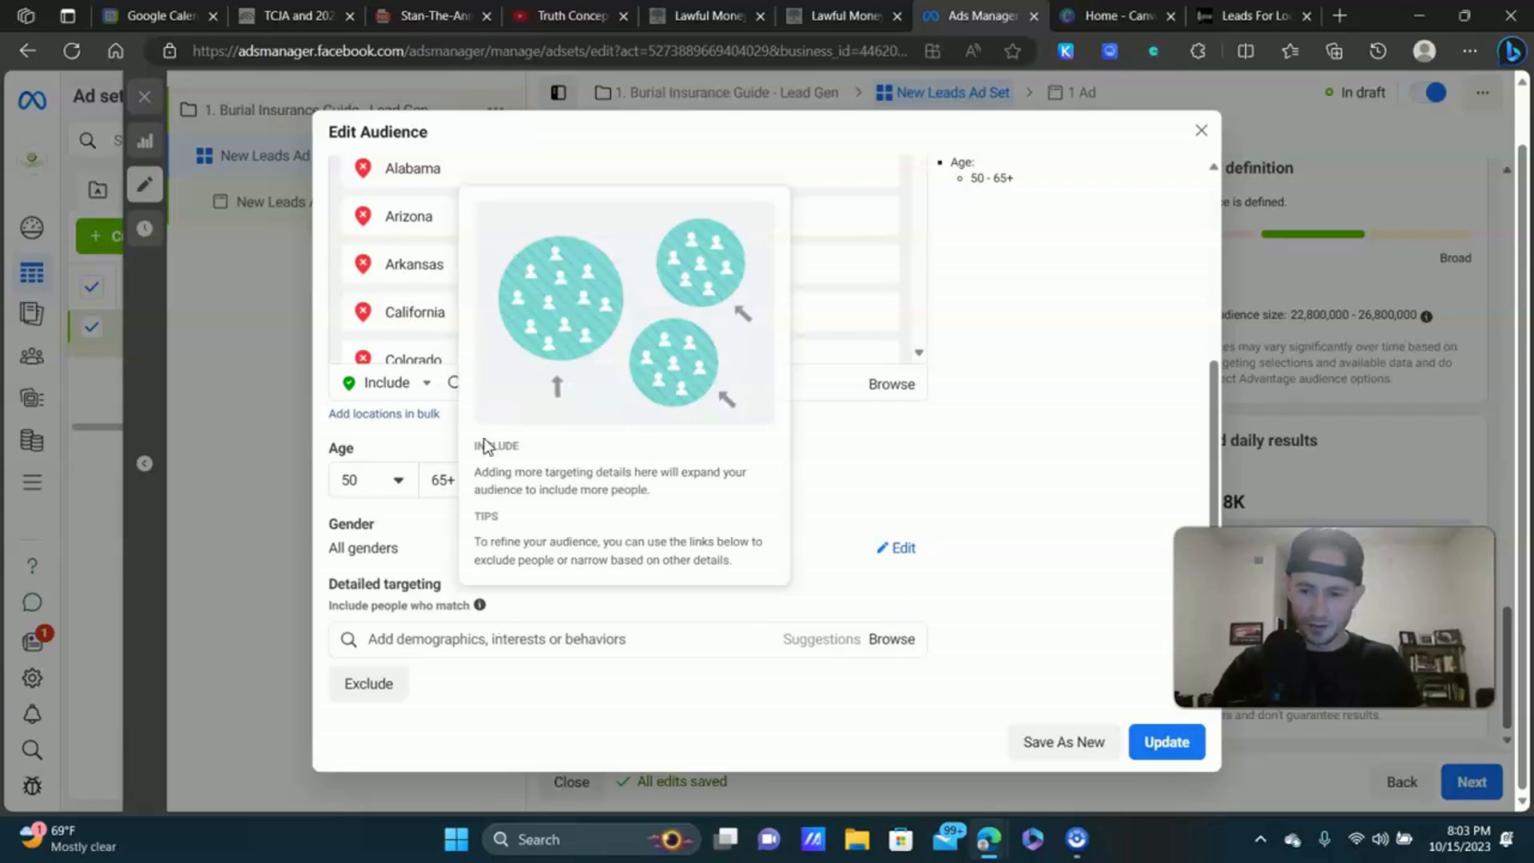
pyautogui.click(438, 638)
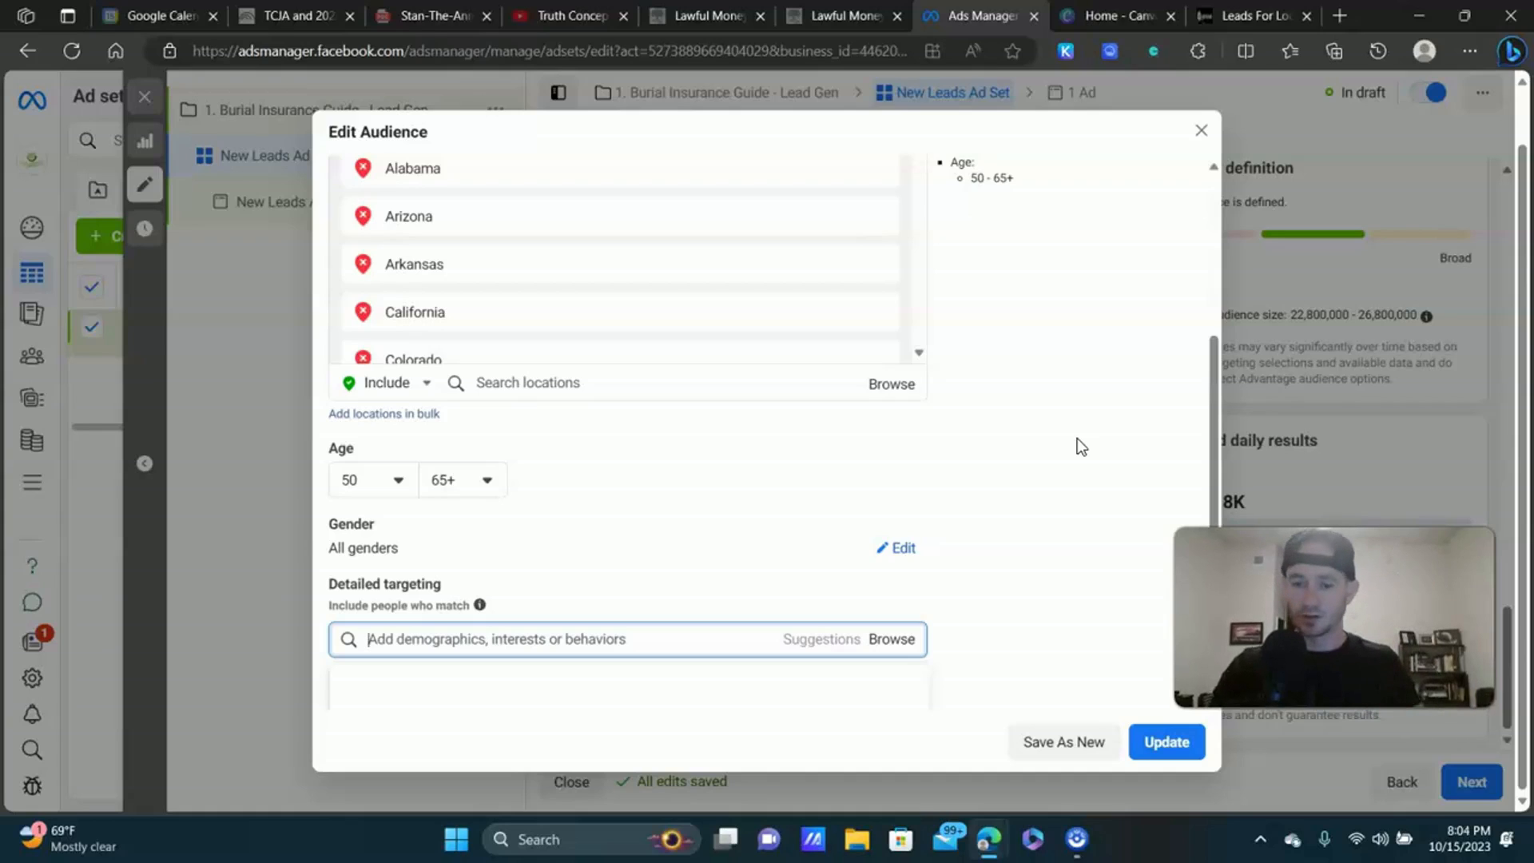
pyautogui.scroll(-2, 495, 551)
pyautogui.scroll(6, 1015, 383)
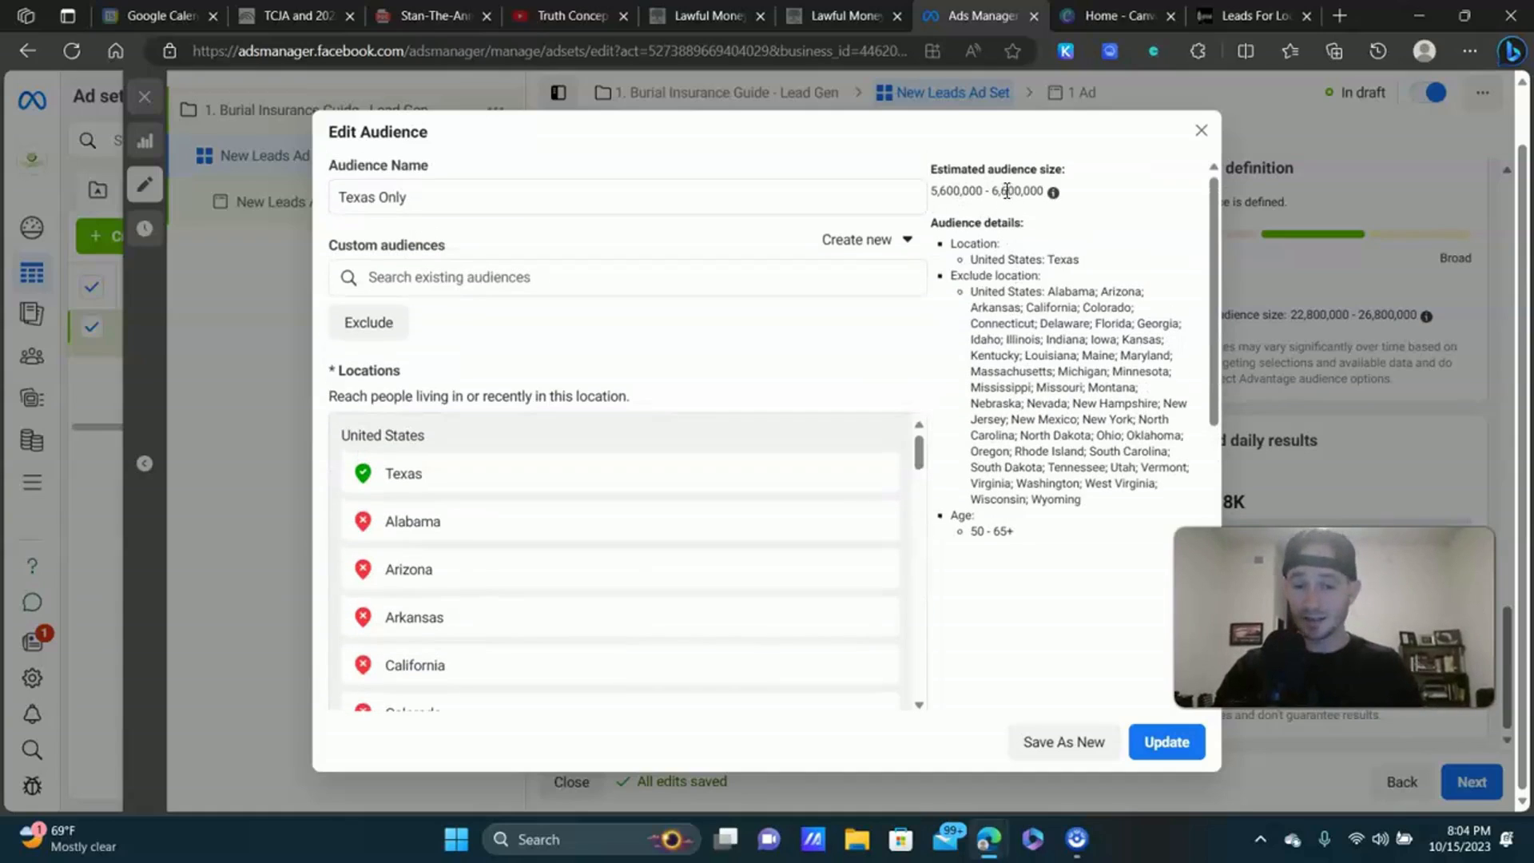
pyautogui.scroll(-6, 1071, 376)
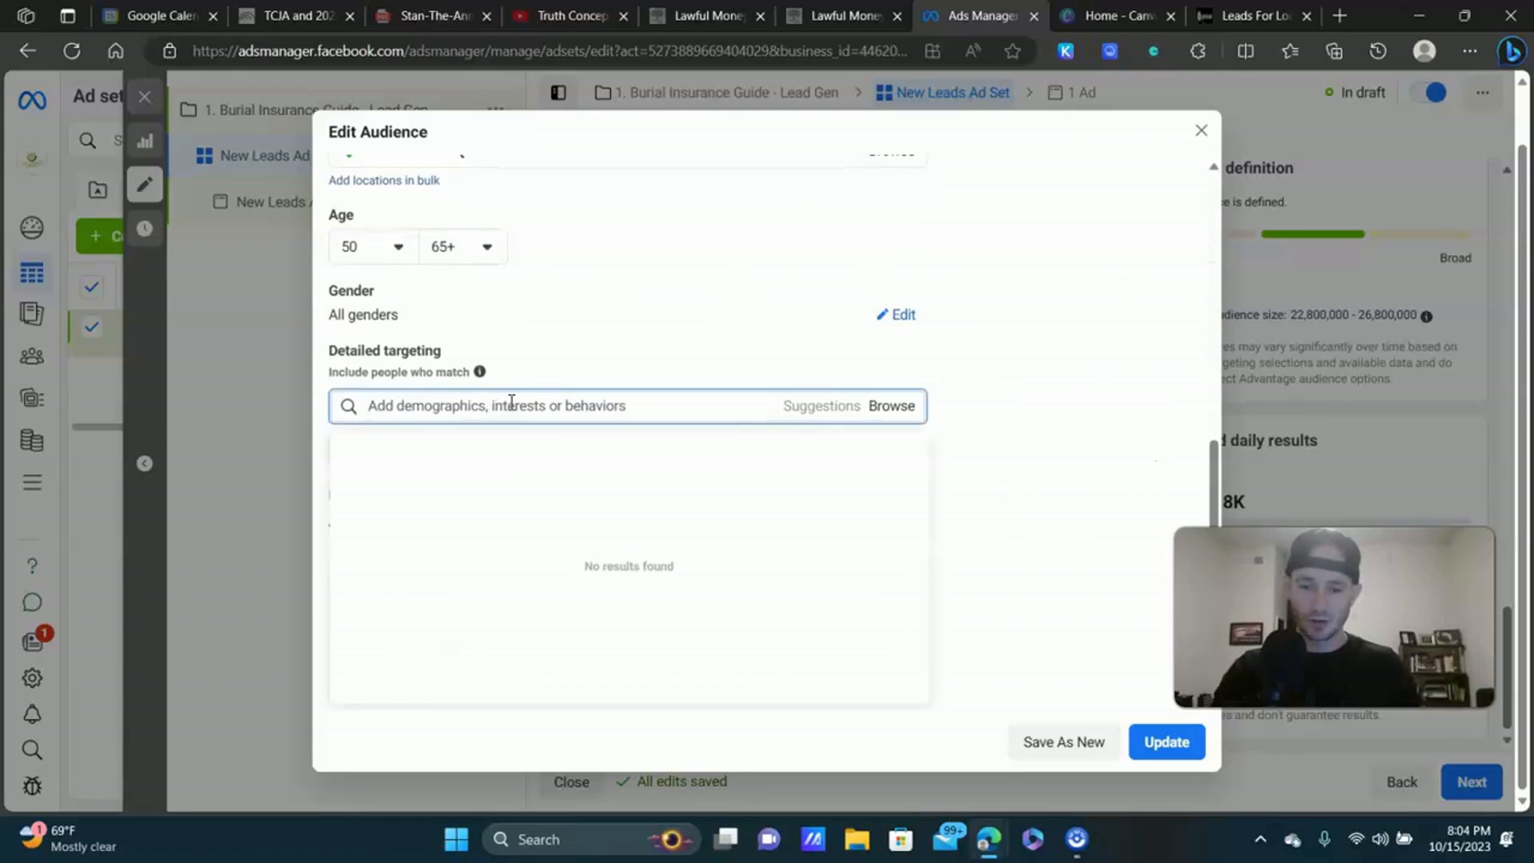
pyautogui.click(511, 402)
pyautogui.write('whole')
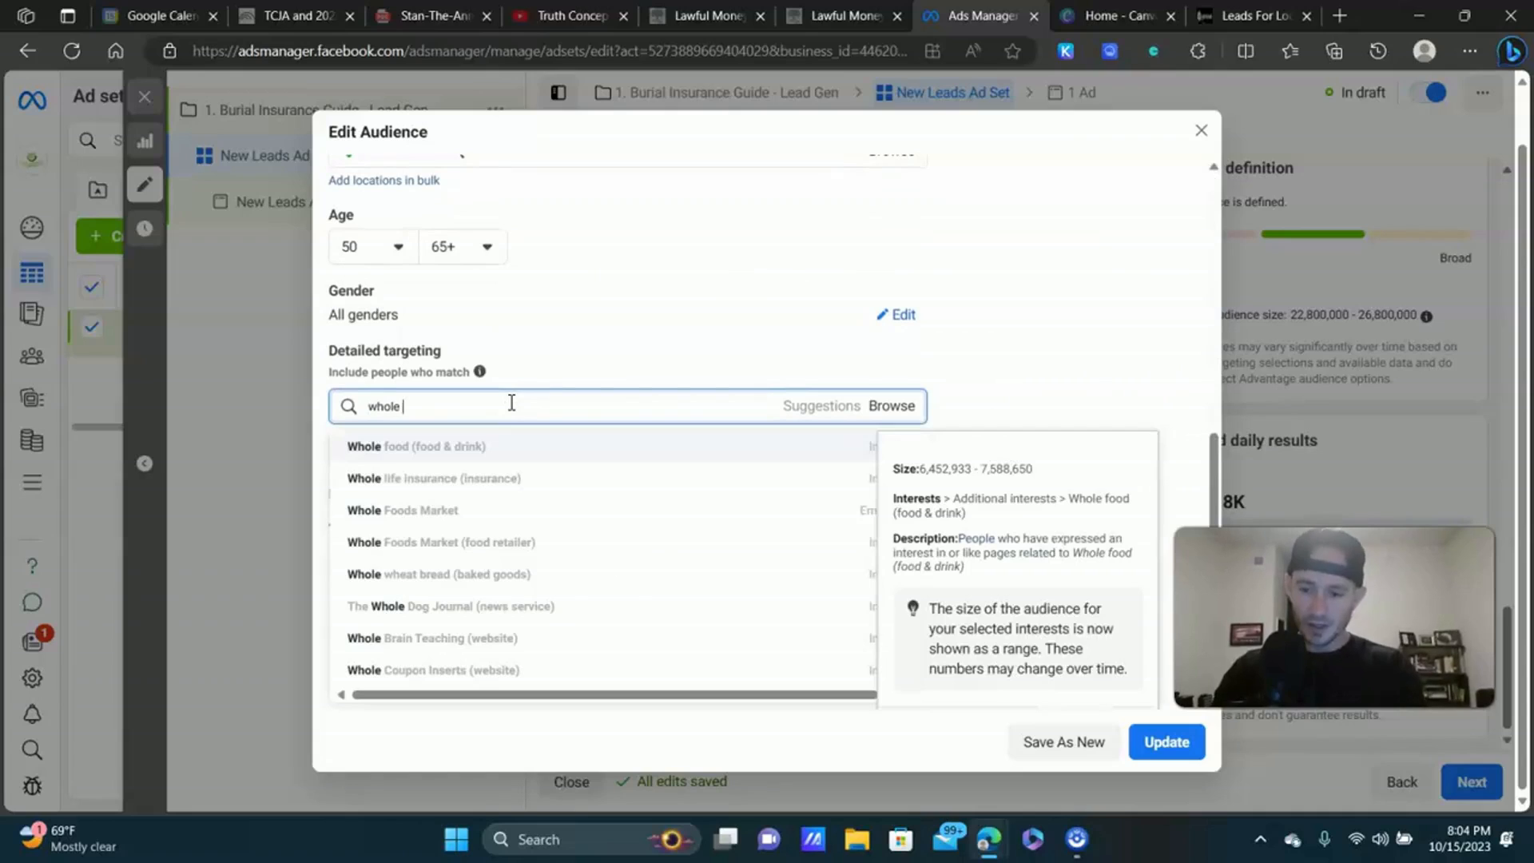
pyautogui.write(' life')
pyautogui.scroll(2, 491, 399)
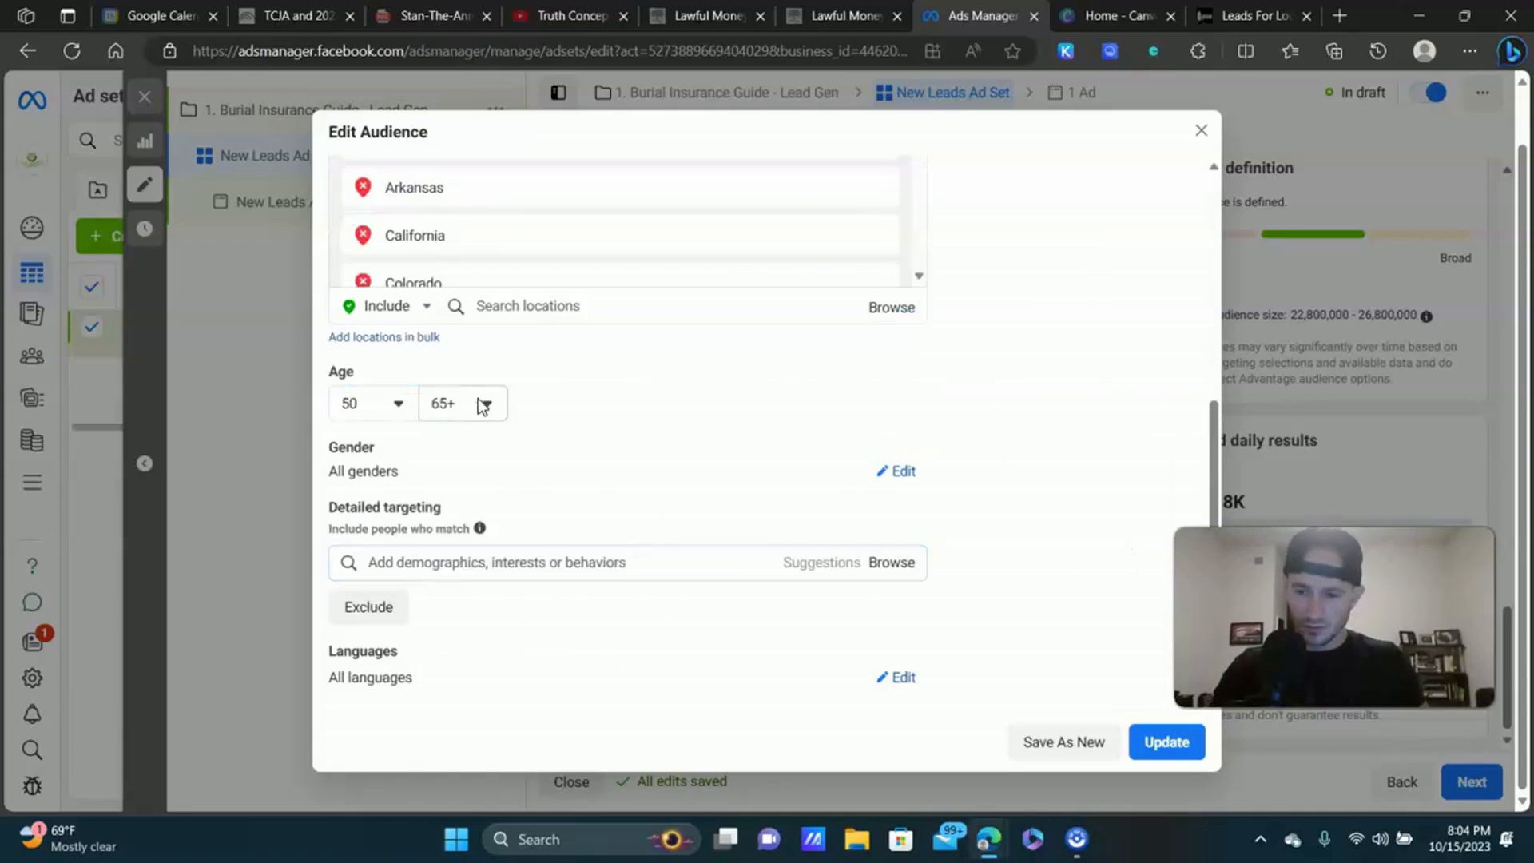
pyautogui.click(482, 404)
pyautogui.click(706, 372)
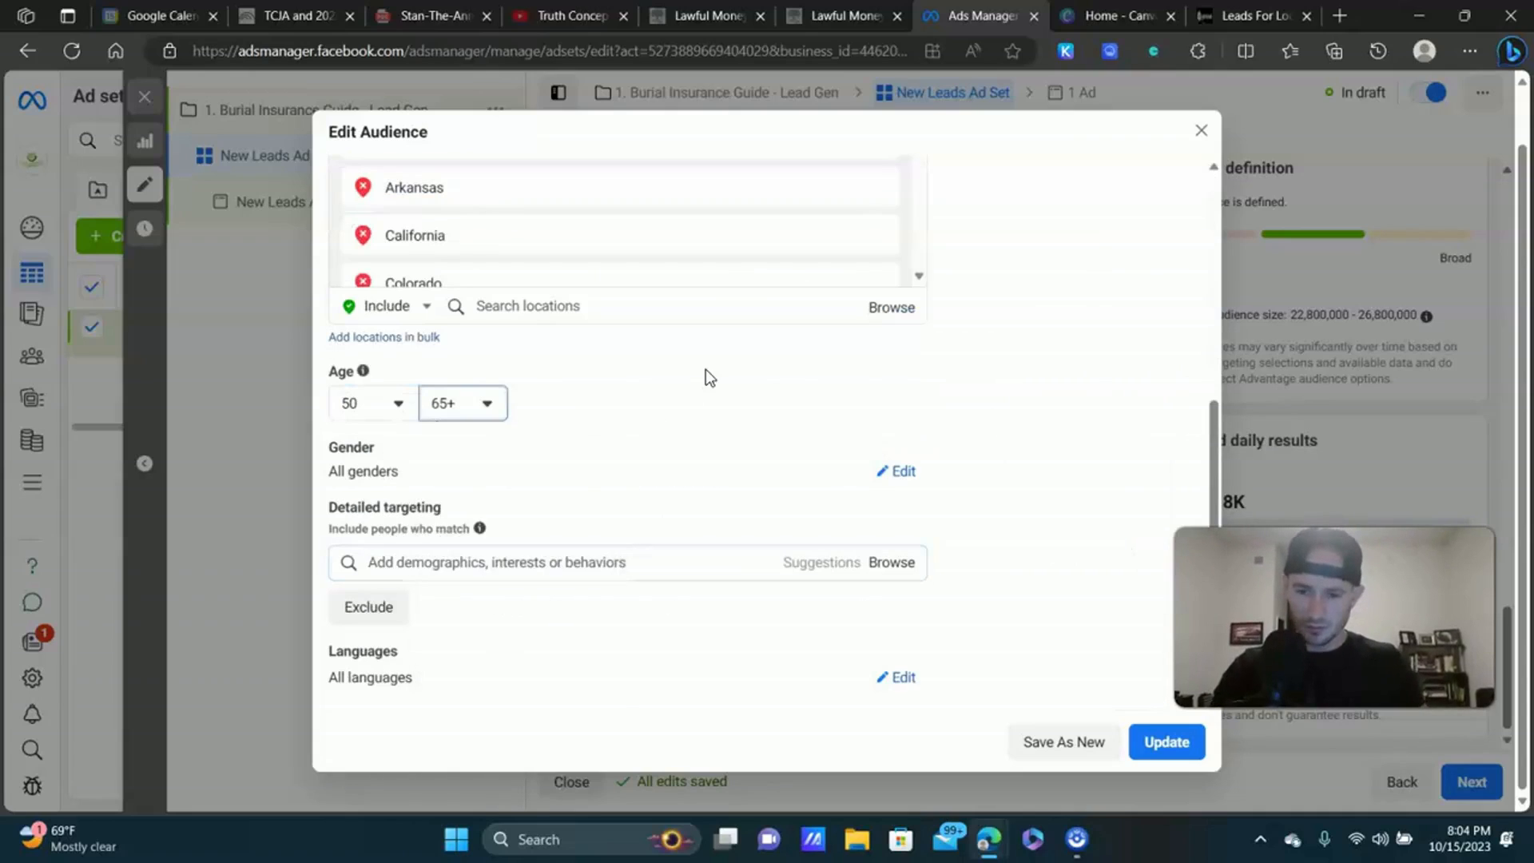
# Search detailed targeting for "life insurance" and add the Life insurance (insurance) interest to the audience.
pyautogui.click(471, 559)
pyautogui.write('life insuranc')
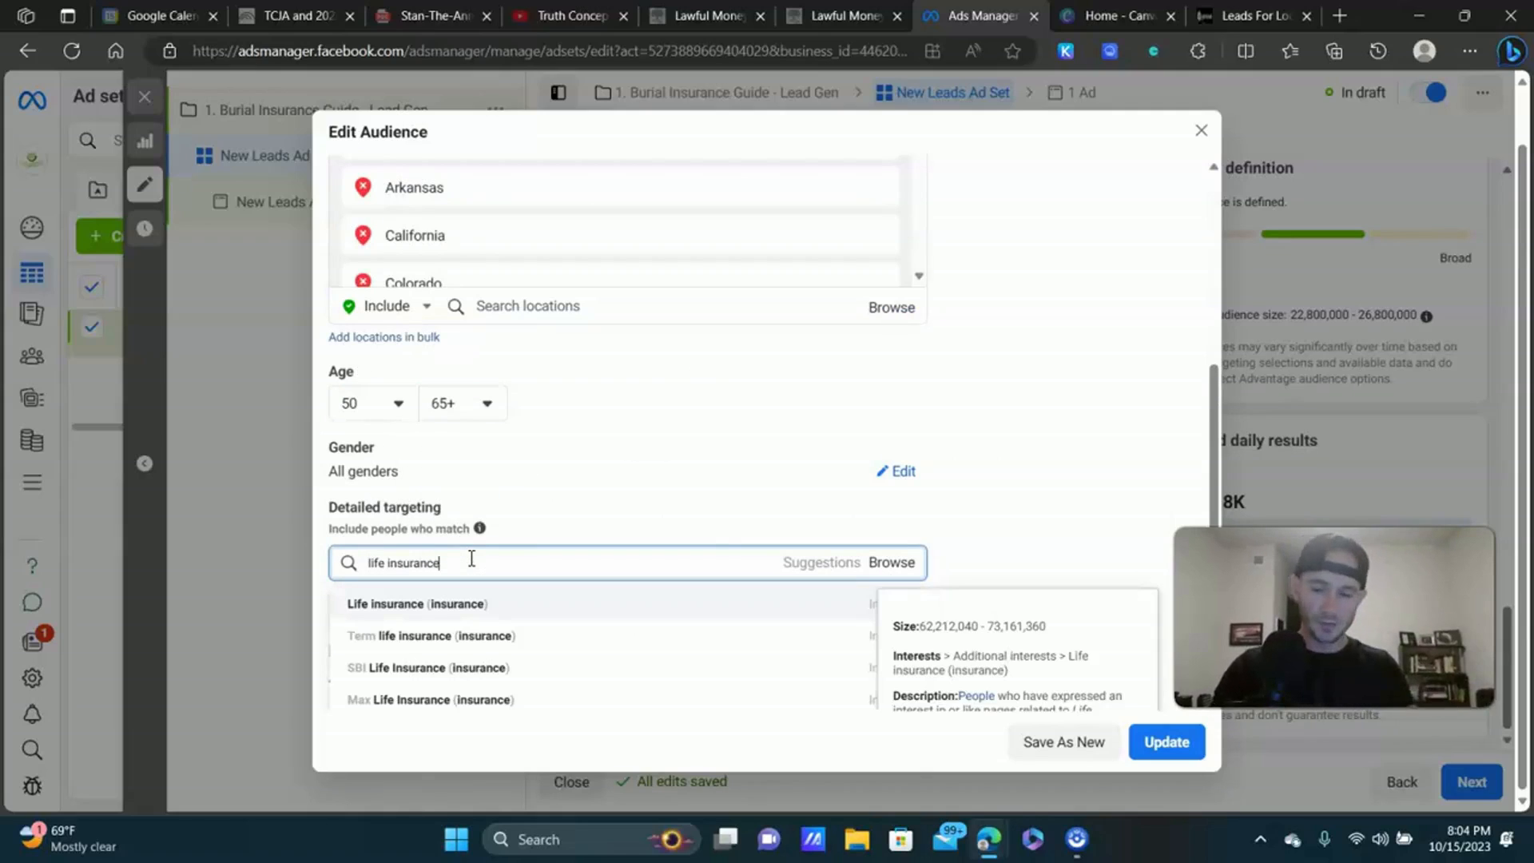
pyautogui.write('e')
pyautogui.scroll(-2, 1048, 470)
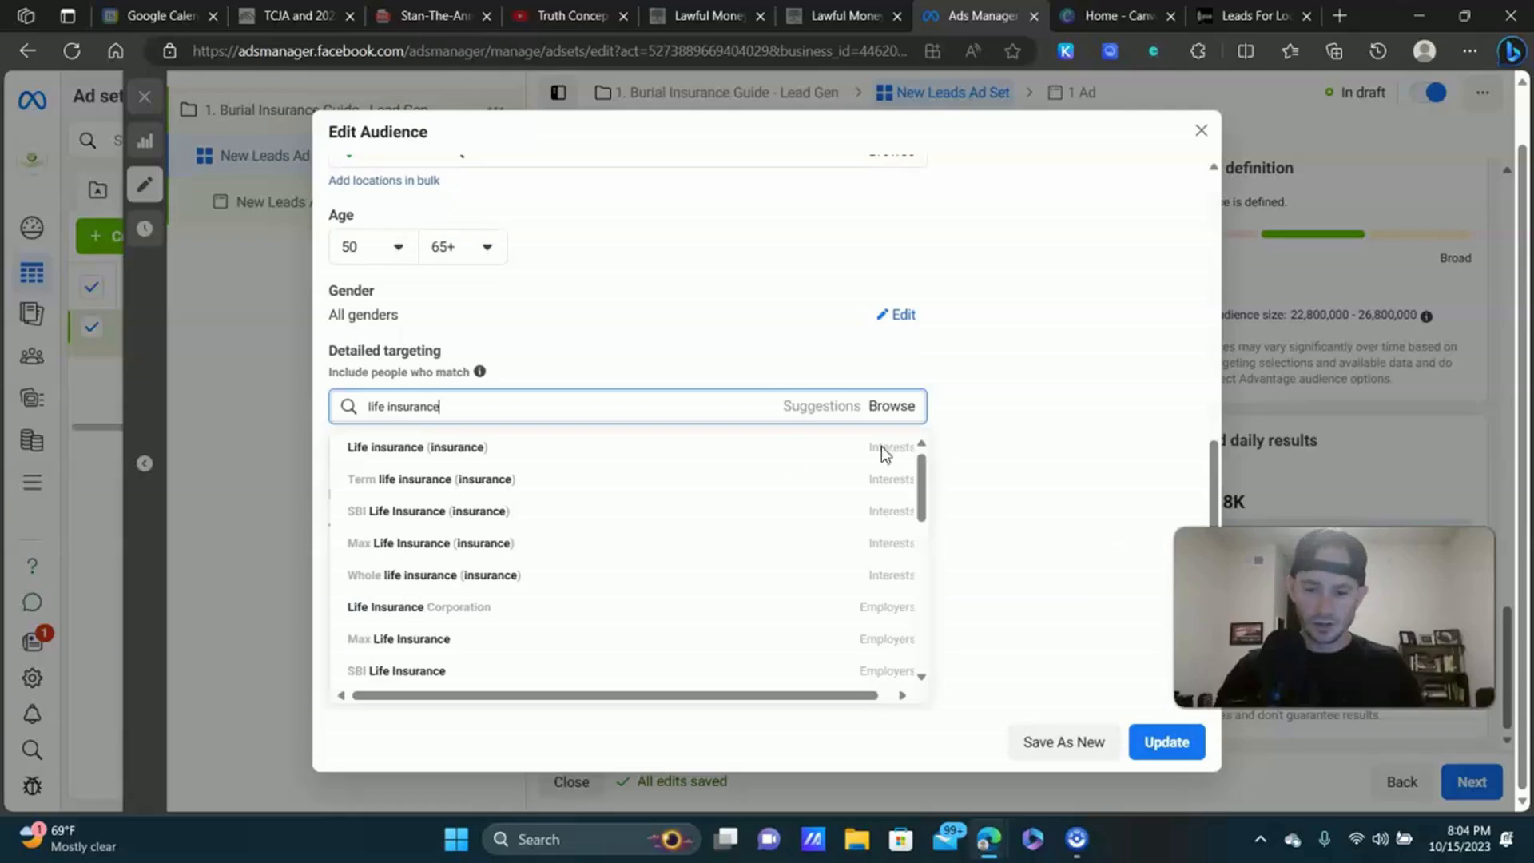
pyautogui.moveTo(531, 445)
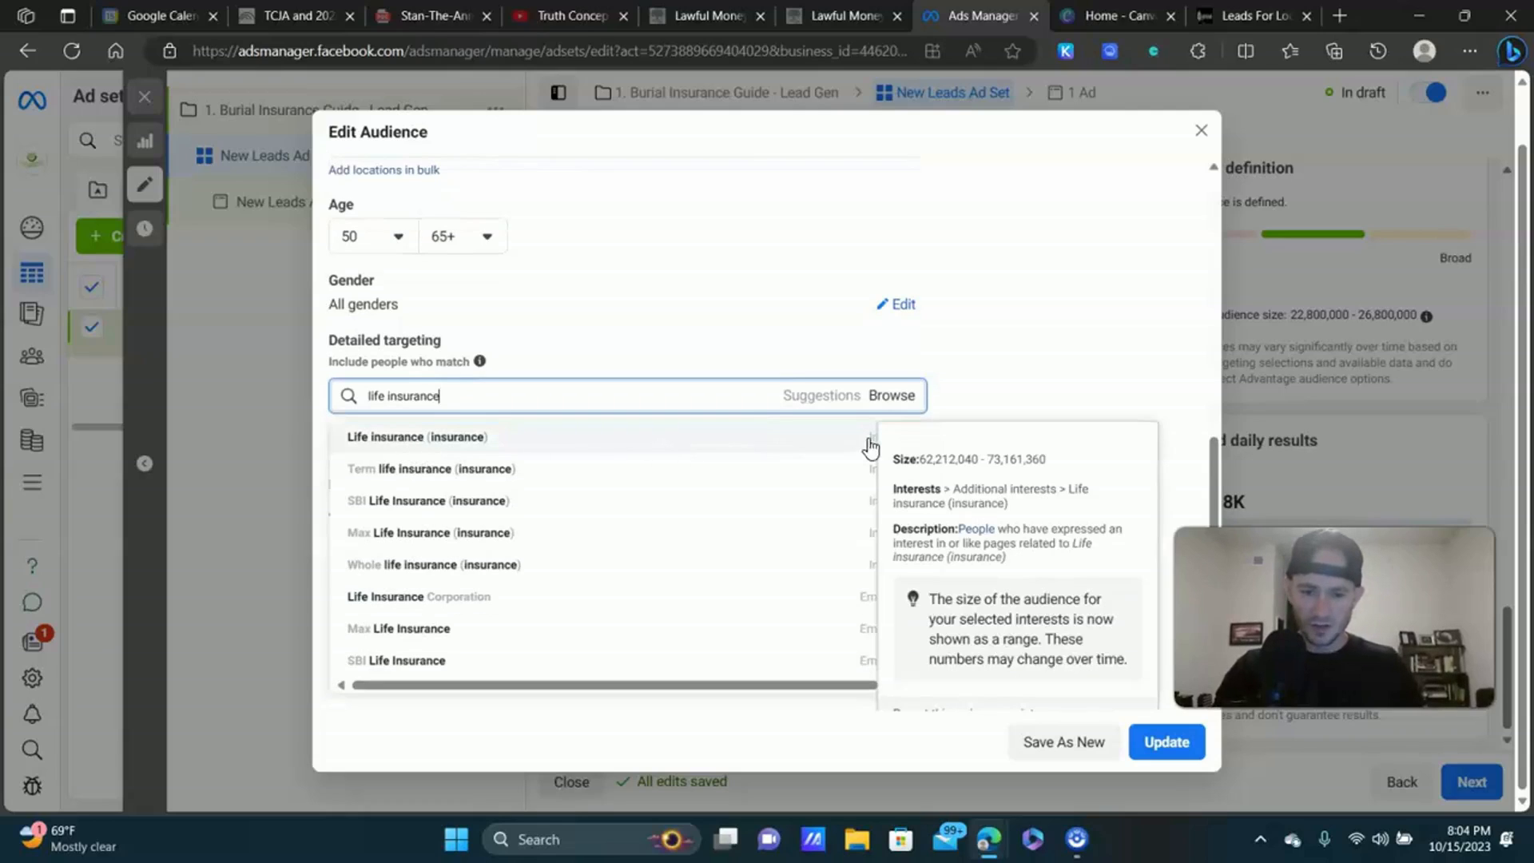
pyautogui.click(468, 448)
pyautogui.moveTo(473, 445)
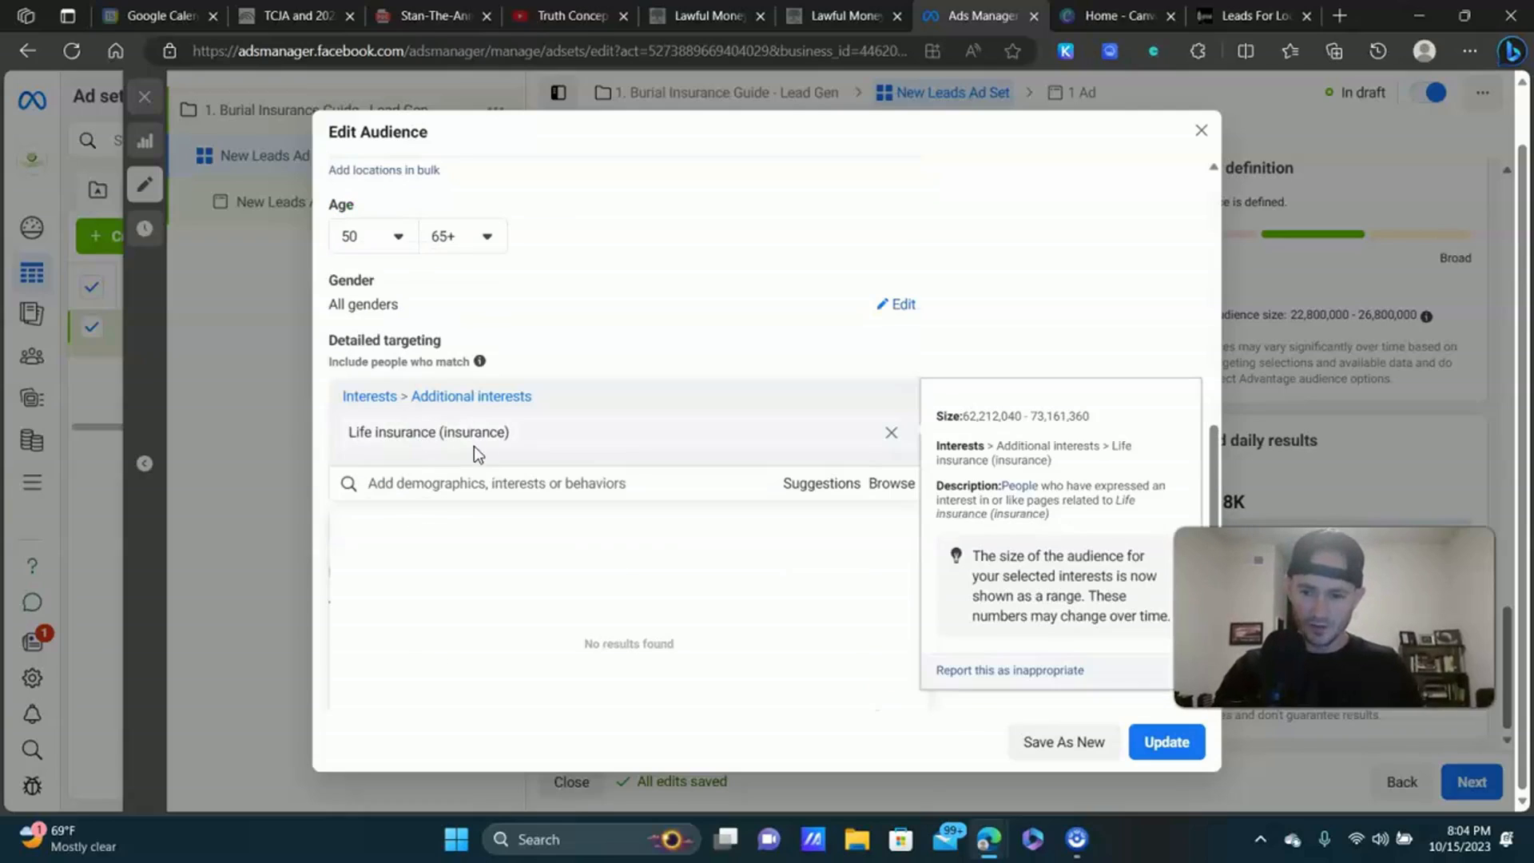
pyautogui.scroll(10, 1190, 292)
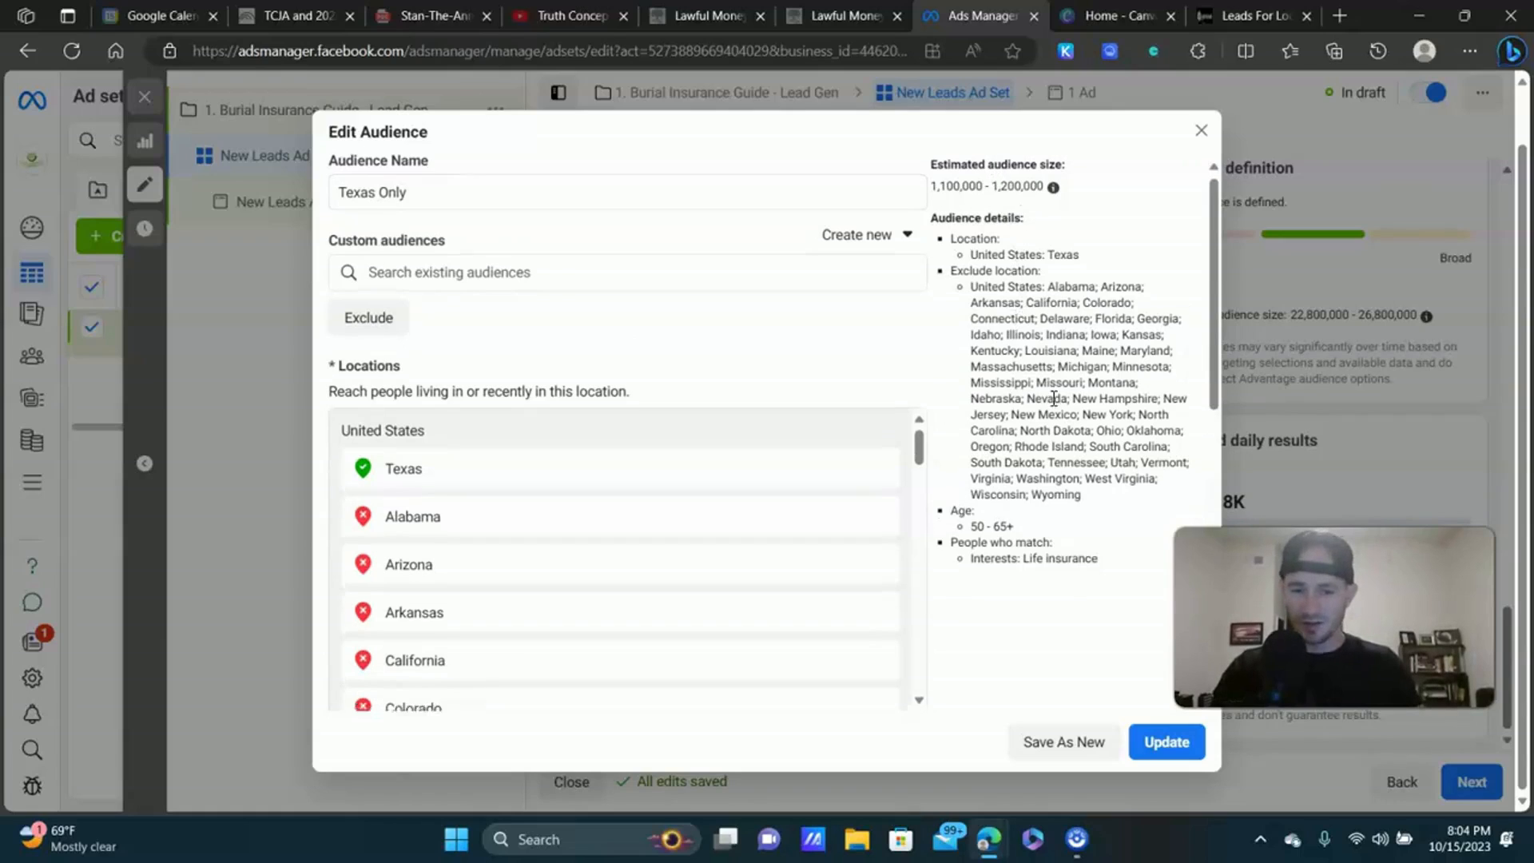
# Add the suggested interests Whole life insurance (insurance) and Term life insurance (insurance) to the detailed targeting.
pyautogui.scroll(-8, 989, 357)
pyautogui.click(815, 416)
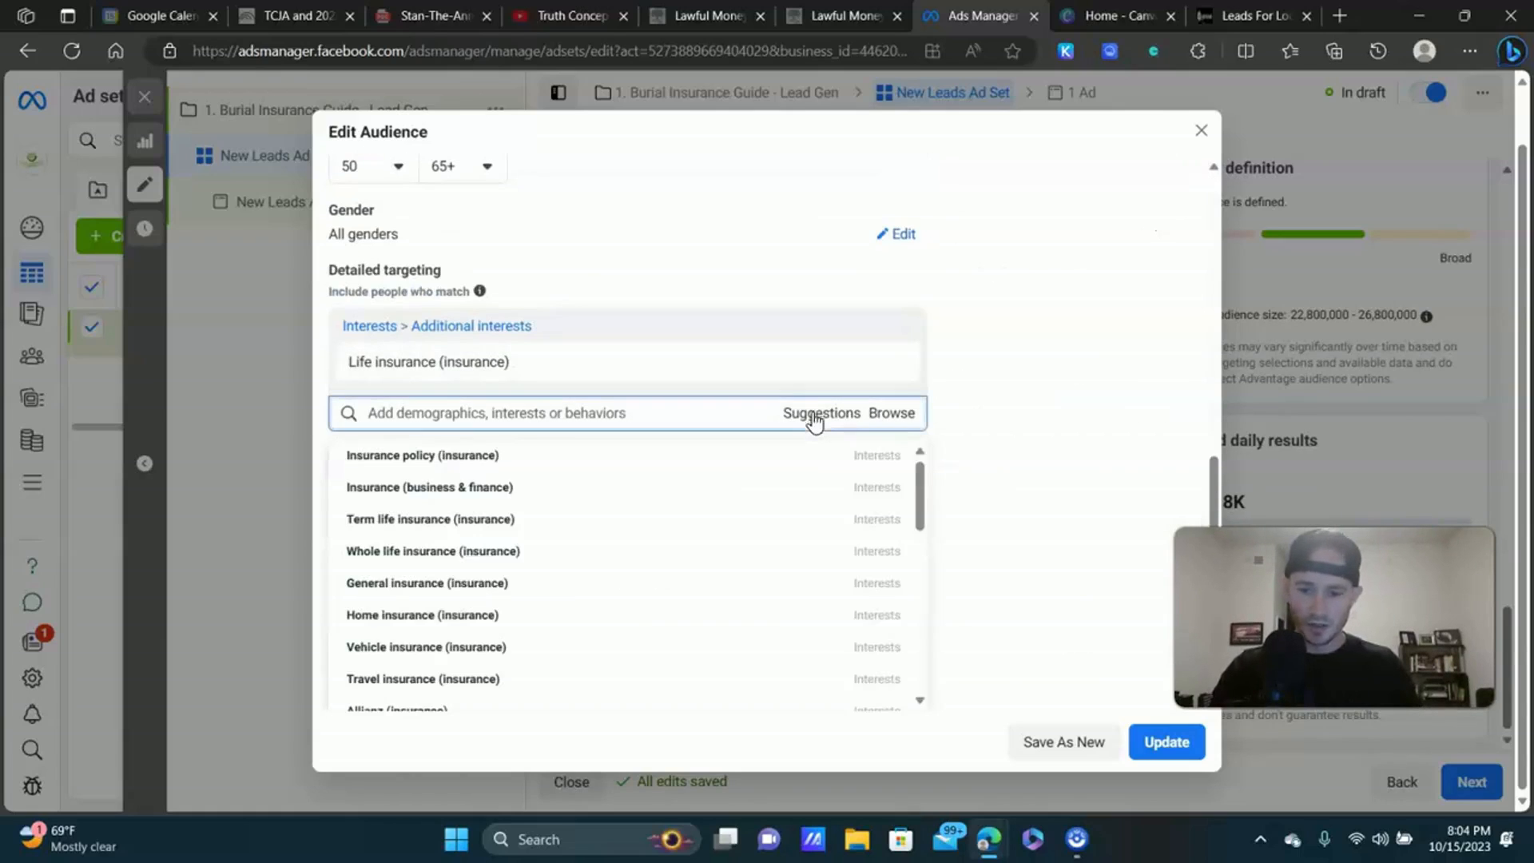
pyautogui.click(406, 562)
pyautogui.click(413, 505)
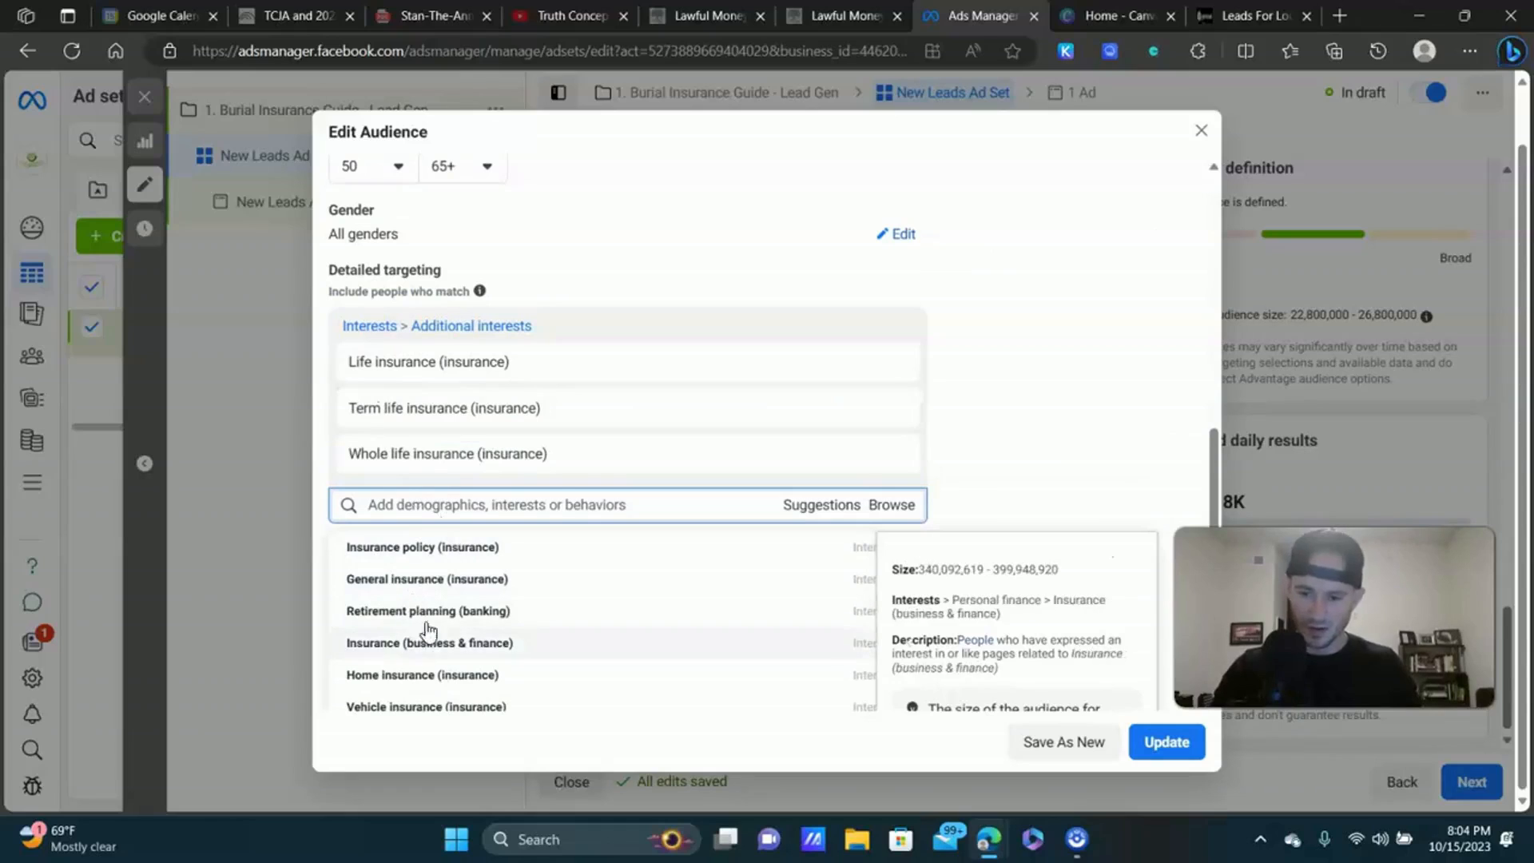
# Review the audience details and add the suggested interest Insurance policy (insurance) to the detailed targeting.
pyautogui.scroll(-1, 547, 537)
pyautogui.scroll(5, 1084, 392)
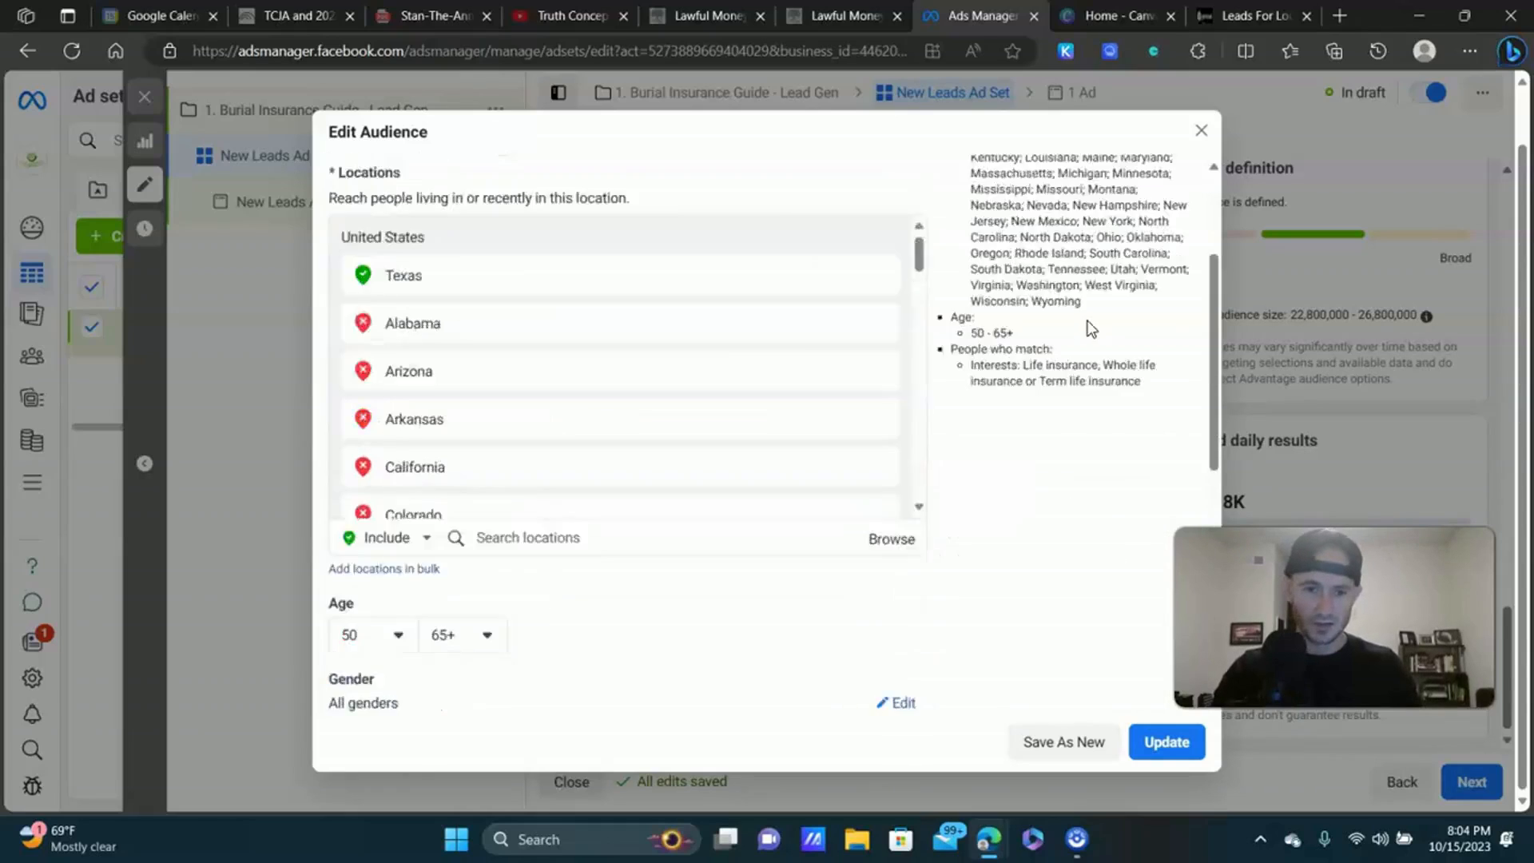
pyautogui.scroll(-5, 994, 201)
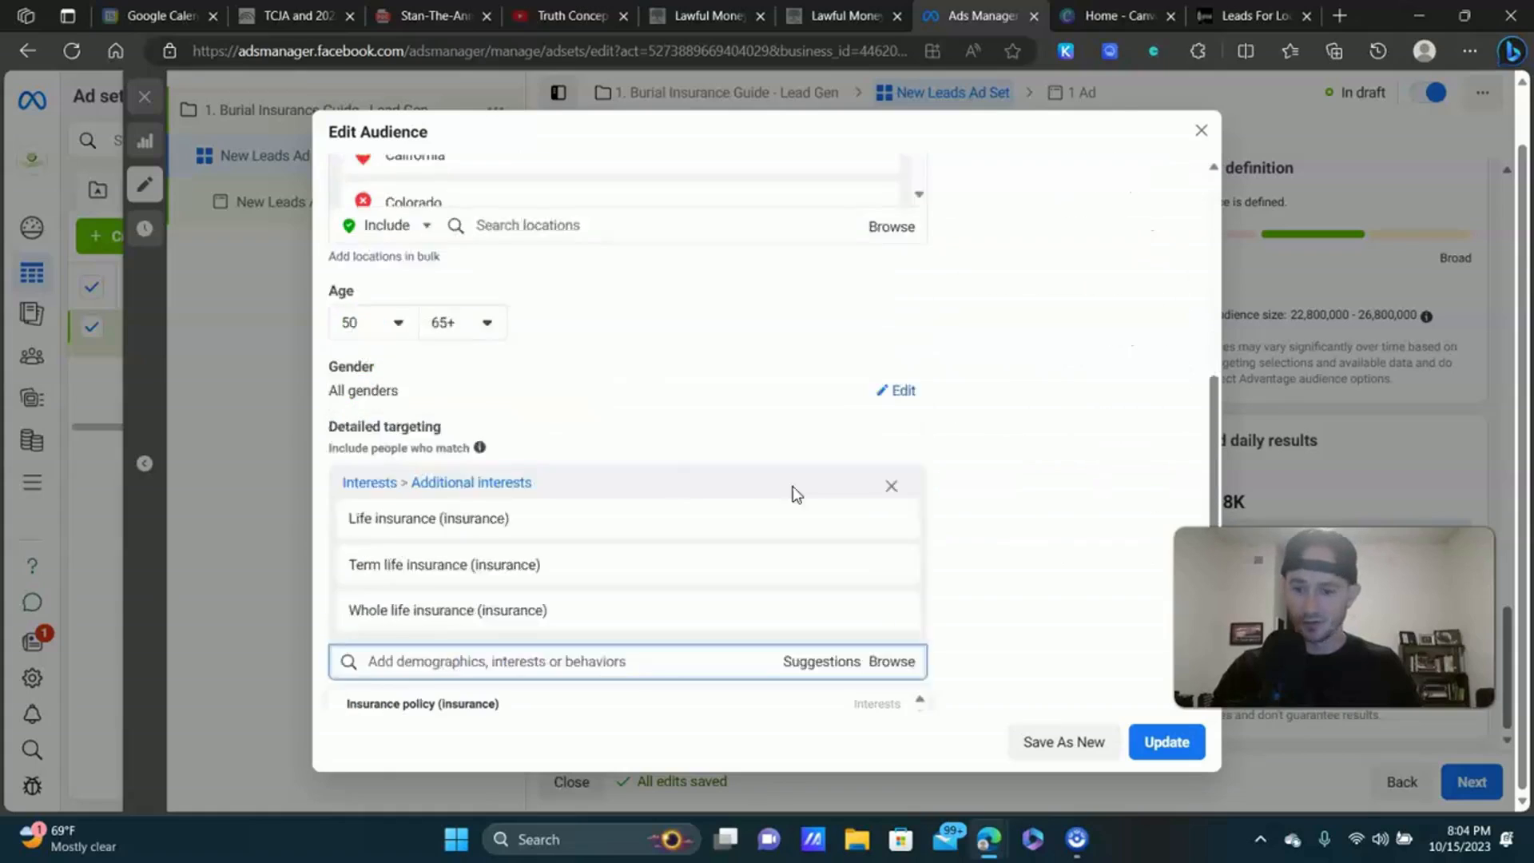
pyautogui.scroll(2, 445, 456)
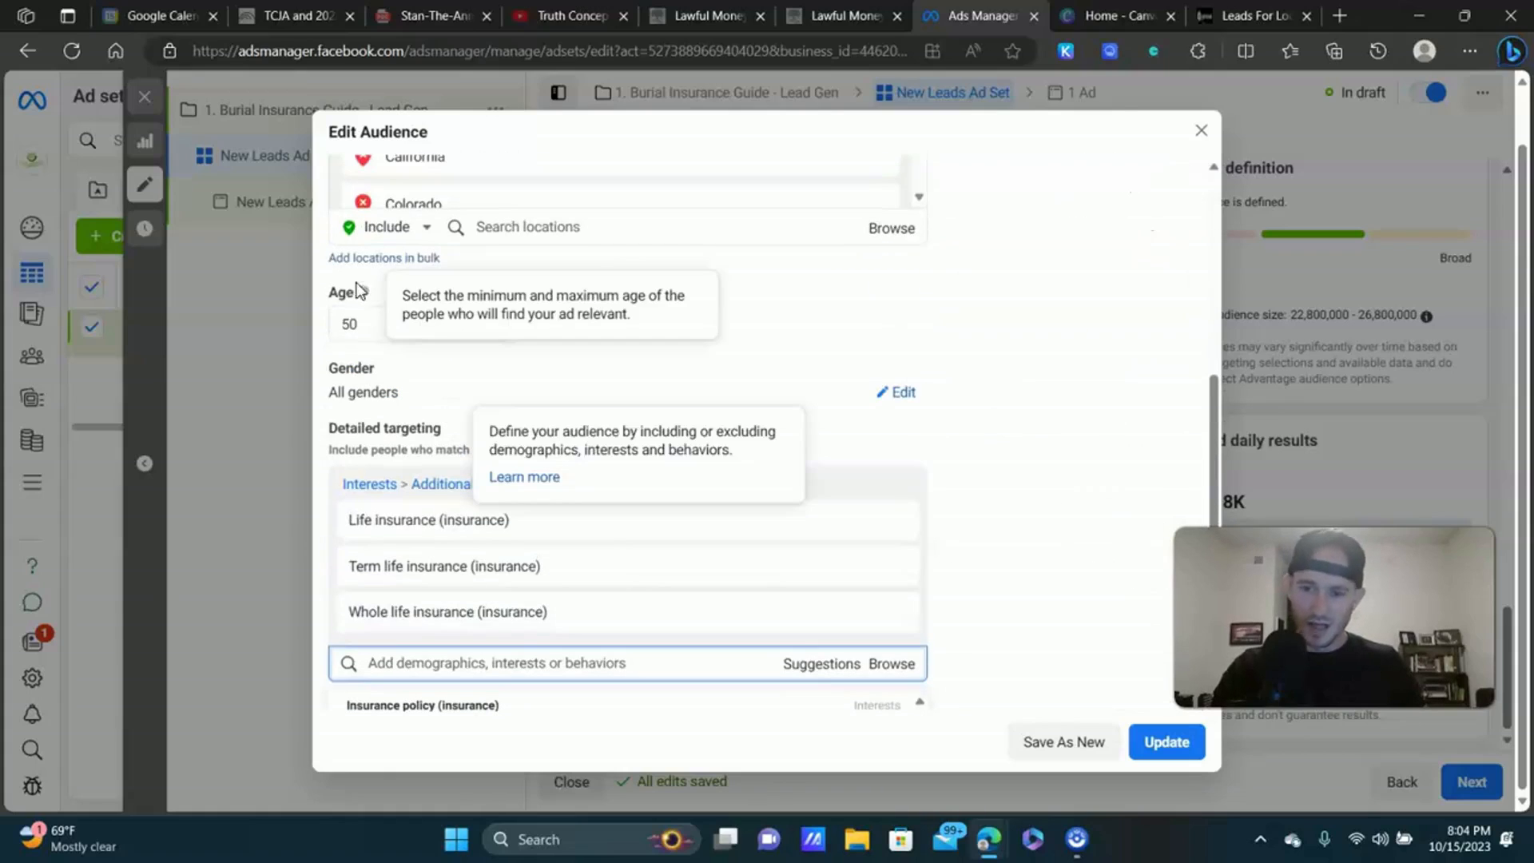
pyautogui.scroll(-3, 511, 511)
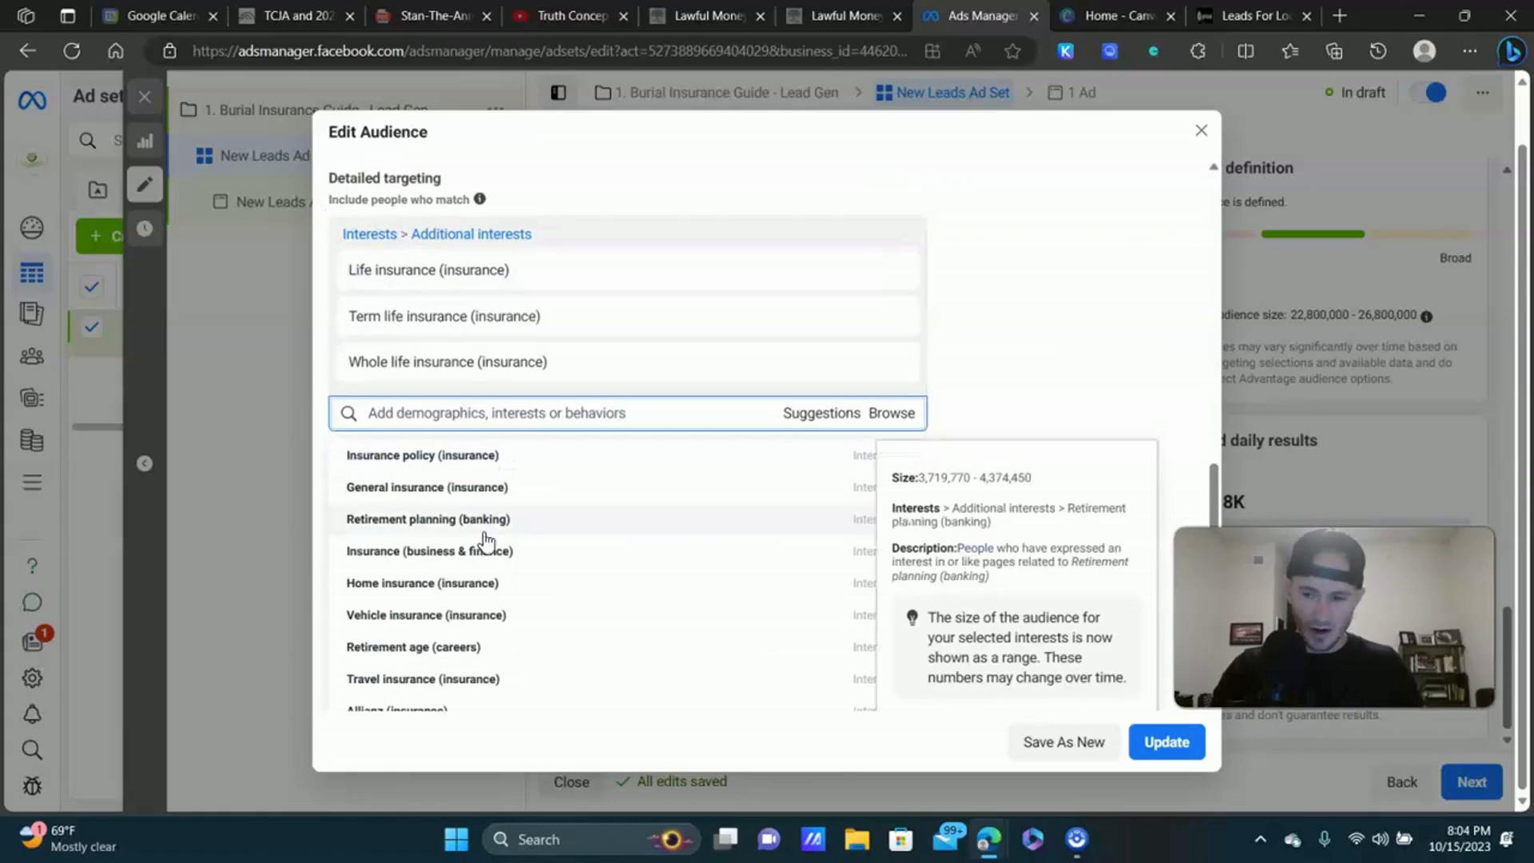
pyautogui.click(401, 460)
# Examine the estimated audience size, the remaining interest suggestions and the interests selected in detailed targeting.
pyautogui.scroll(10, 1120, 453)
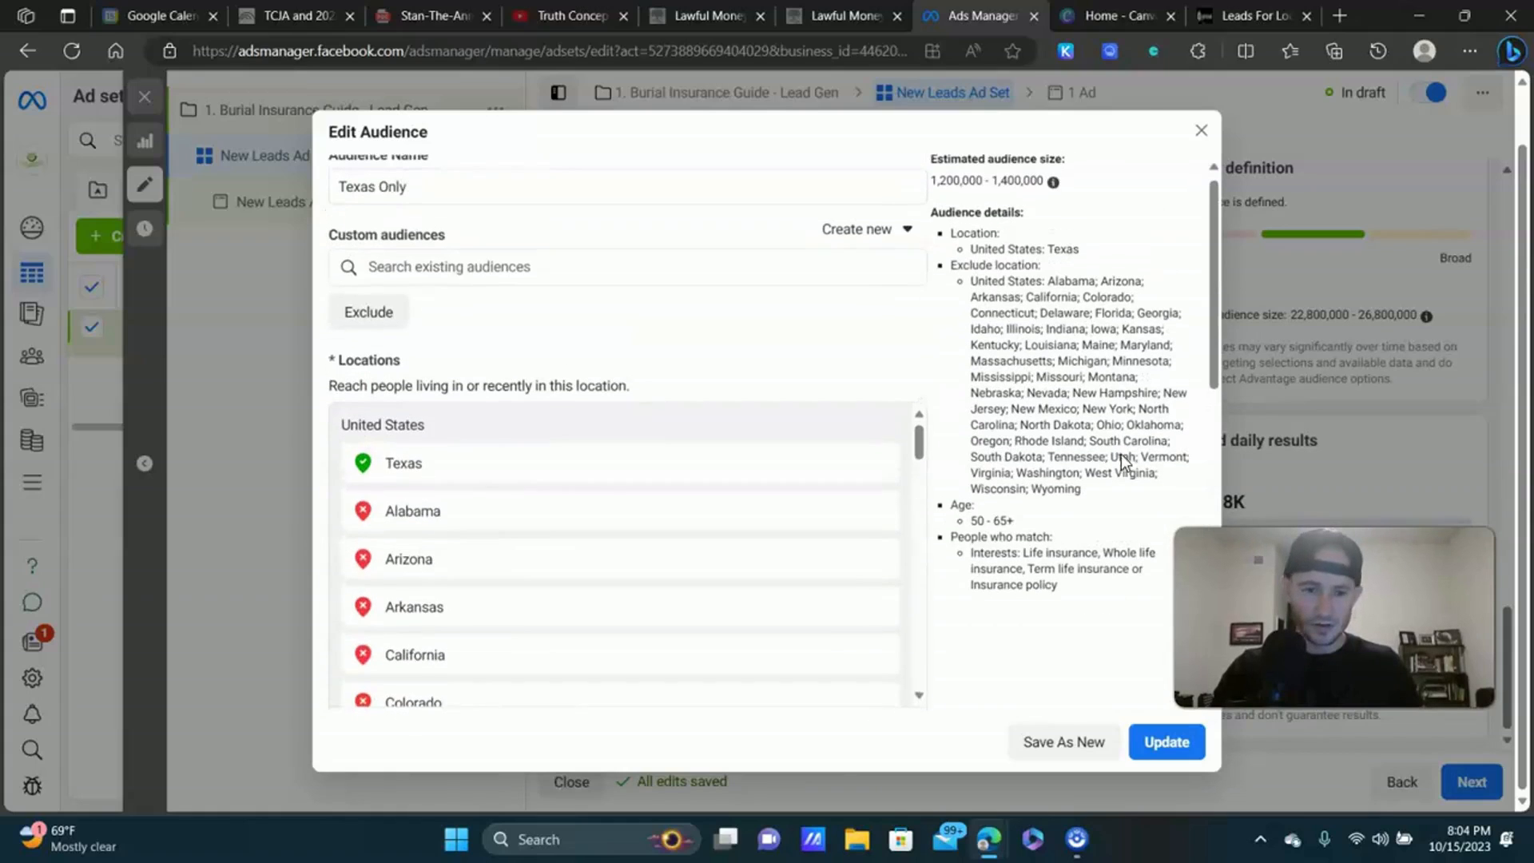
pyautogui.scroll(-10, 1116, 637)
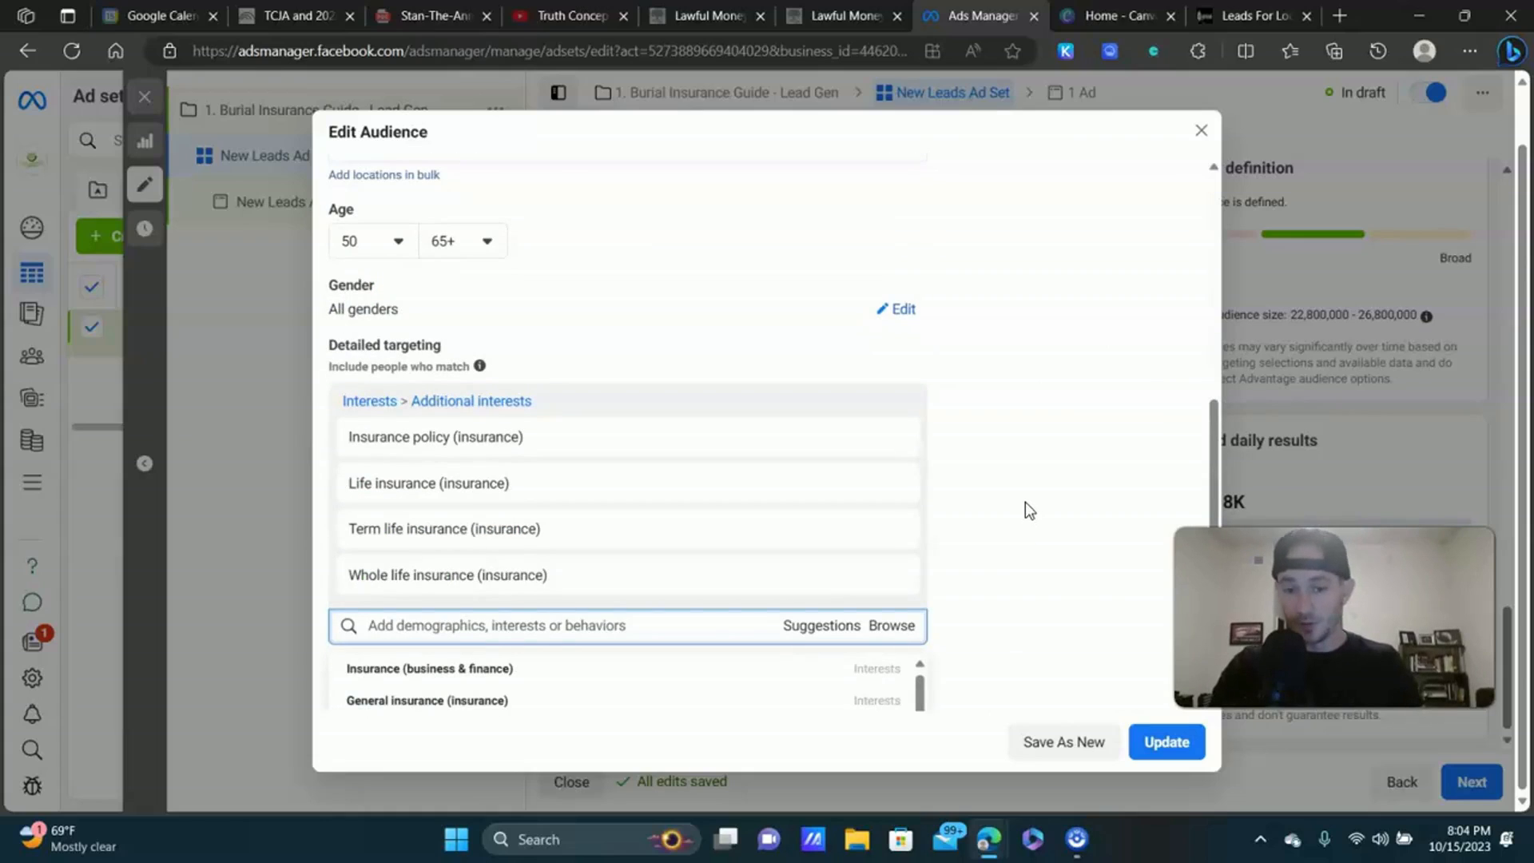
pyautogui.scroll(-3, 539, 366)
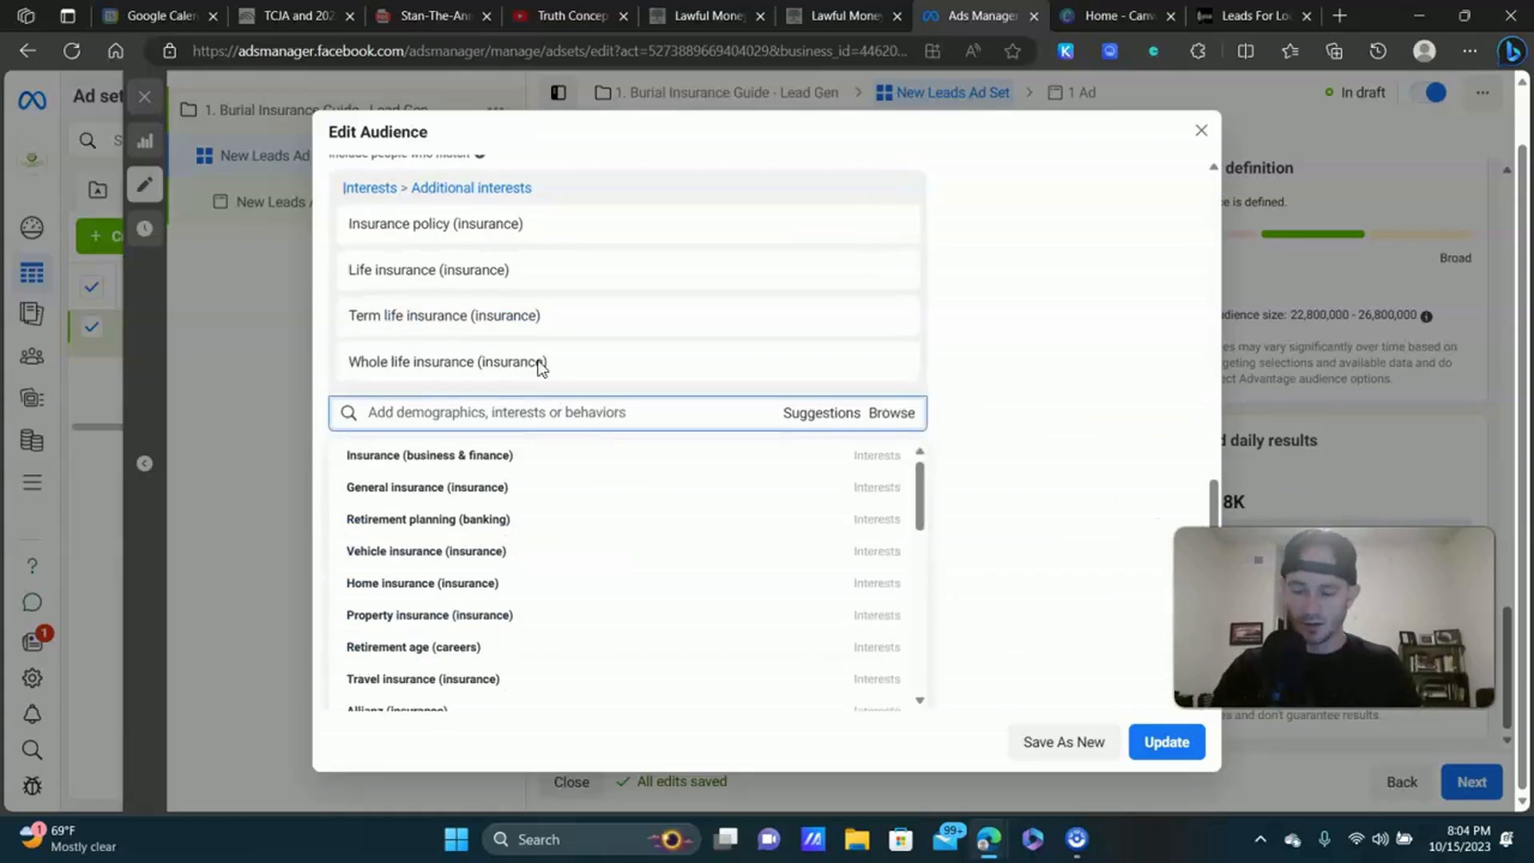
pyautogui.scroll(-1, 513, 527)
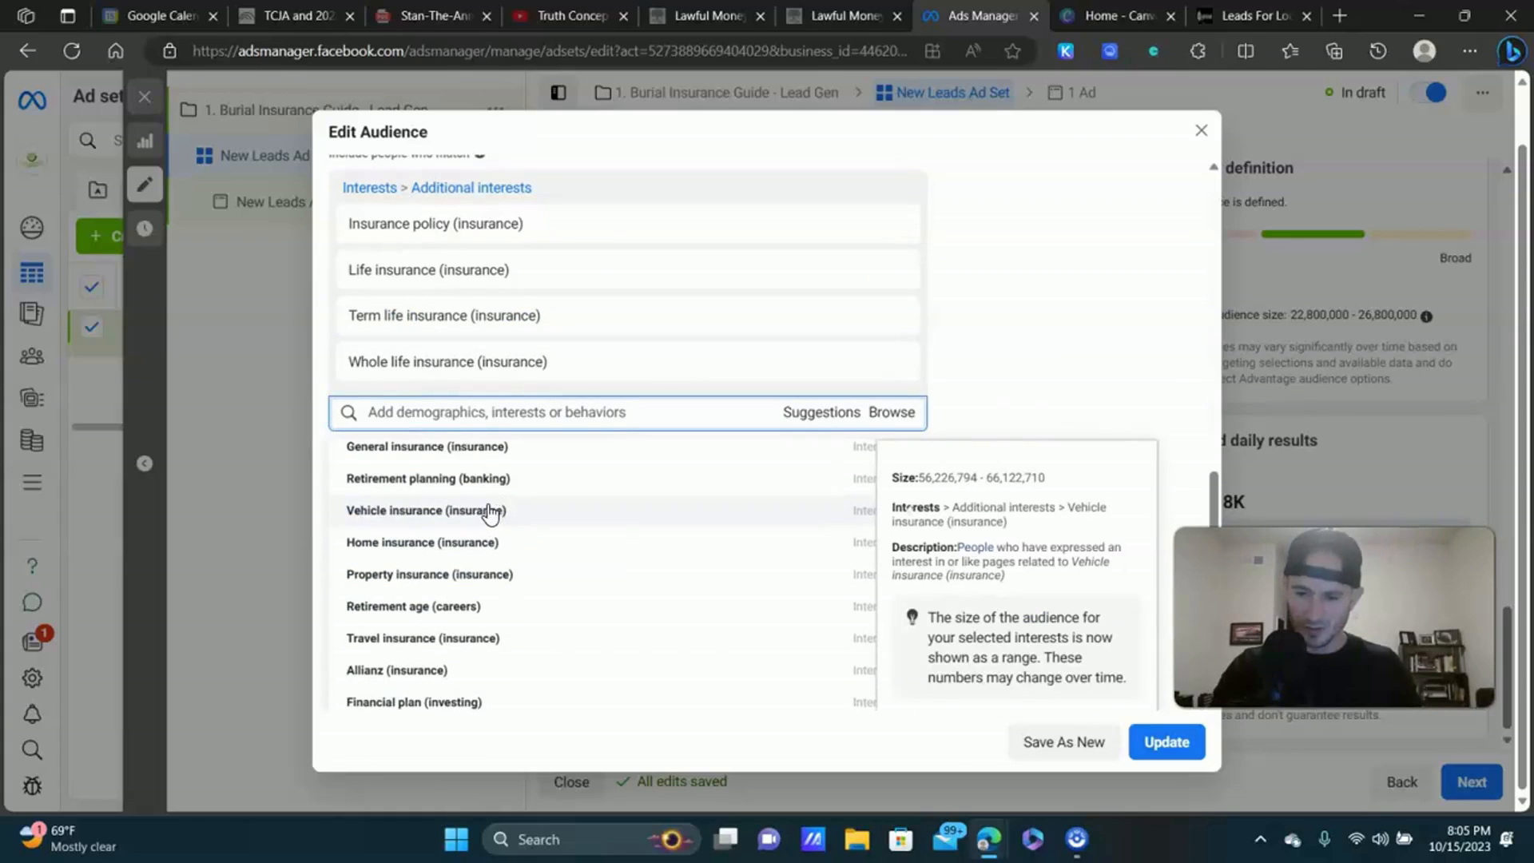
pyautogui.click(1158, 310)
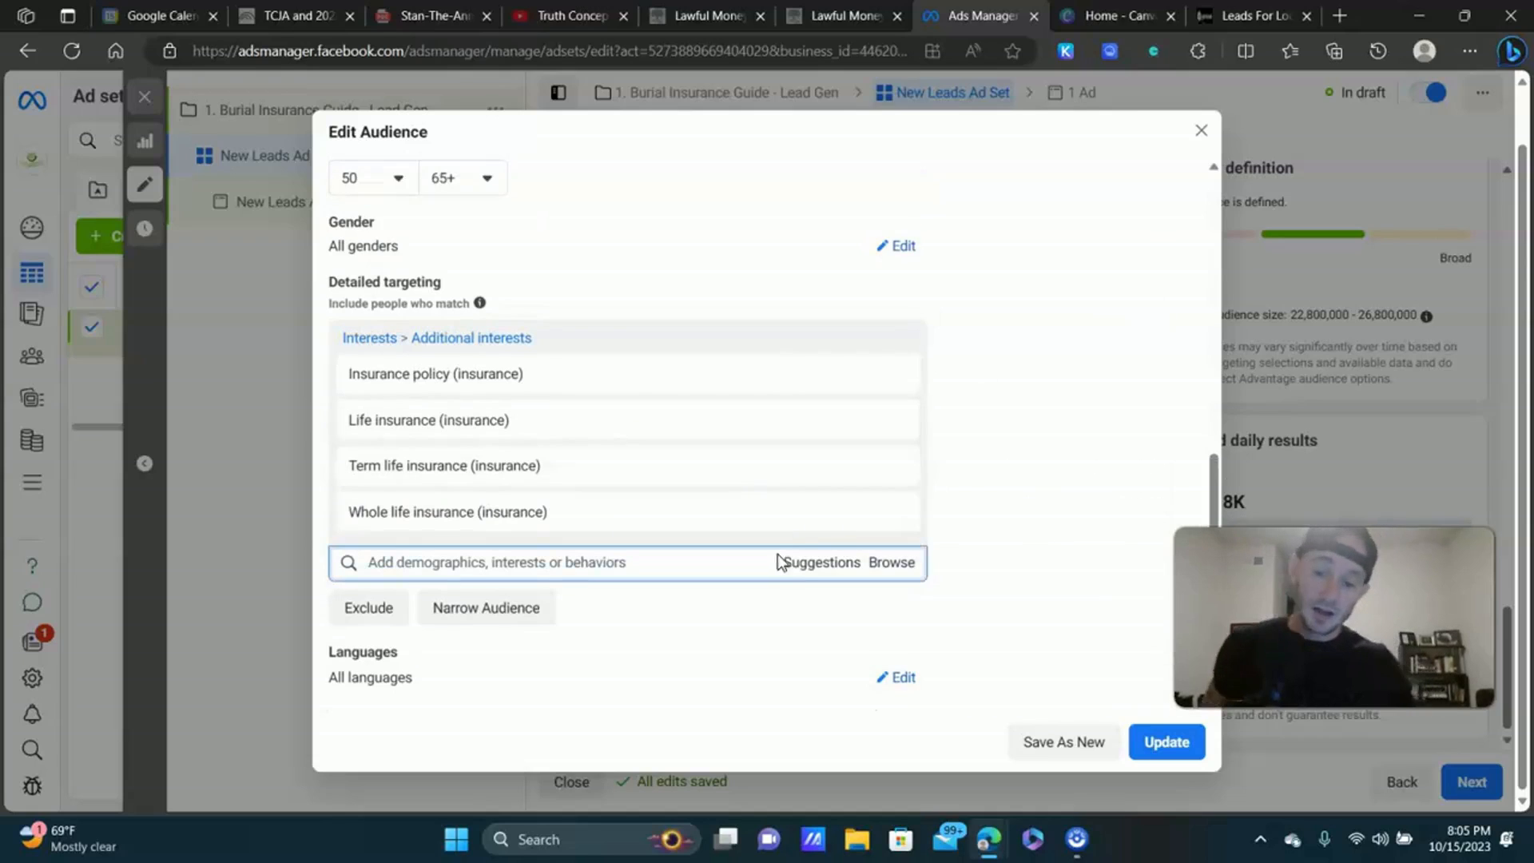
pyautogui.scroll(8, 1089, 342)
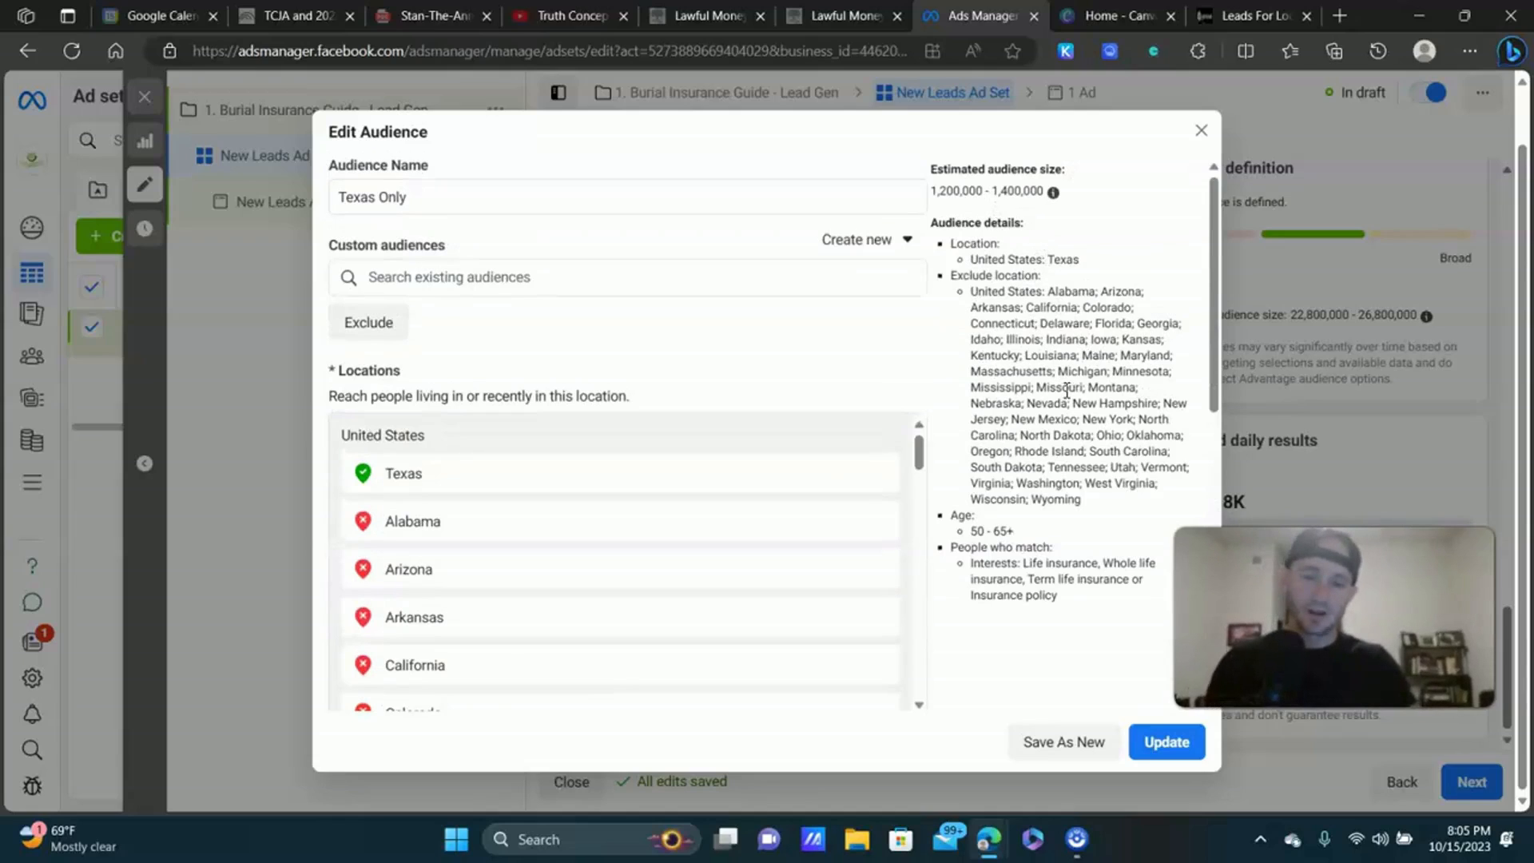
pyautogui.scroll(-8, 1067, 392)
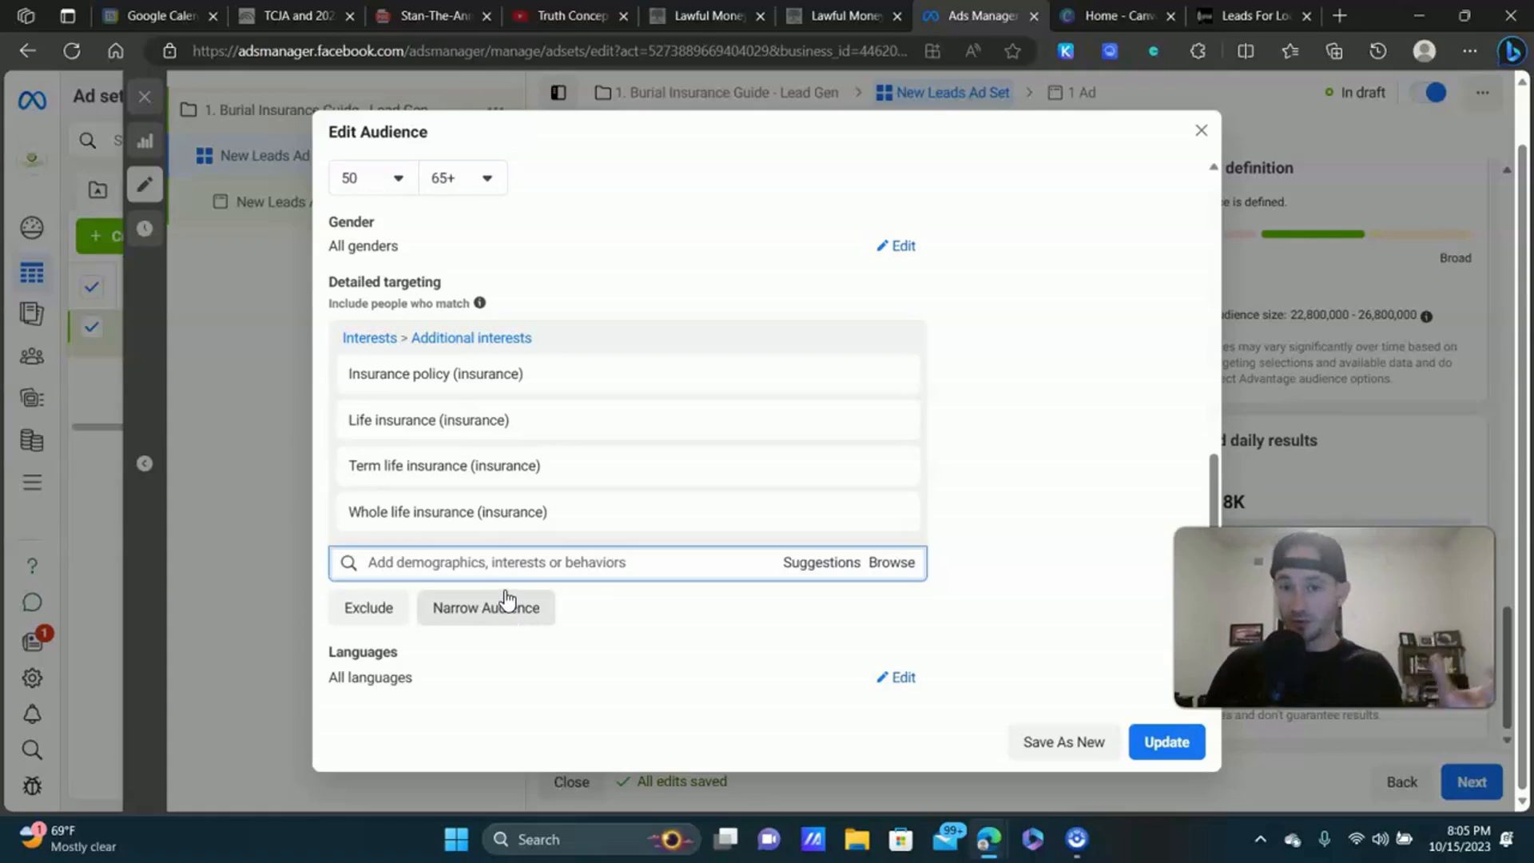
pyautogui.moveTo(448, 374)
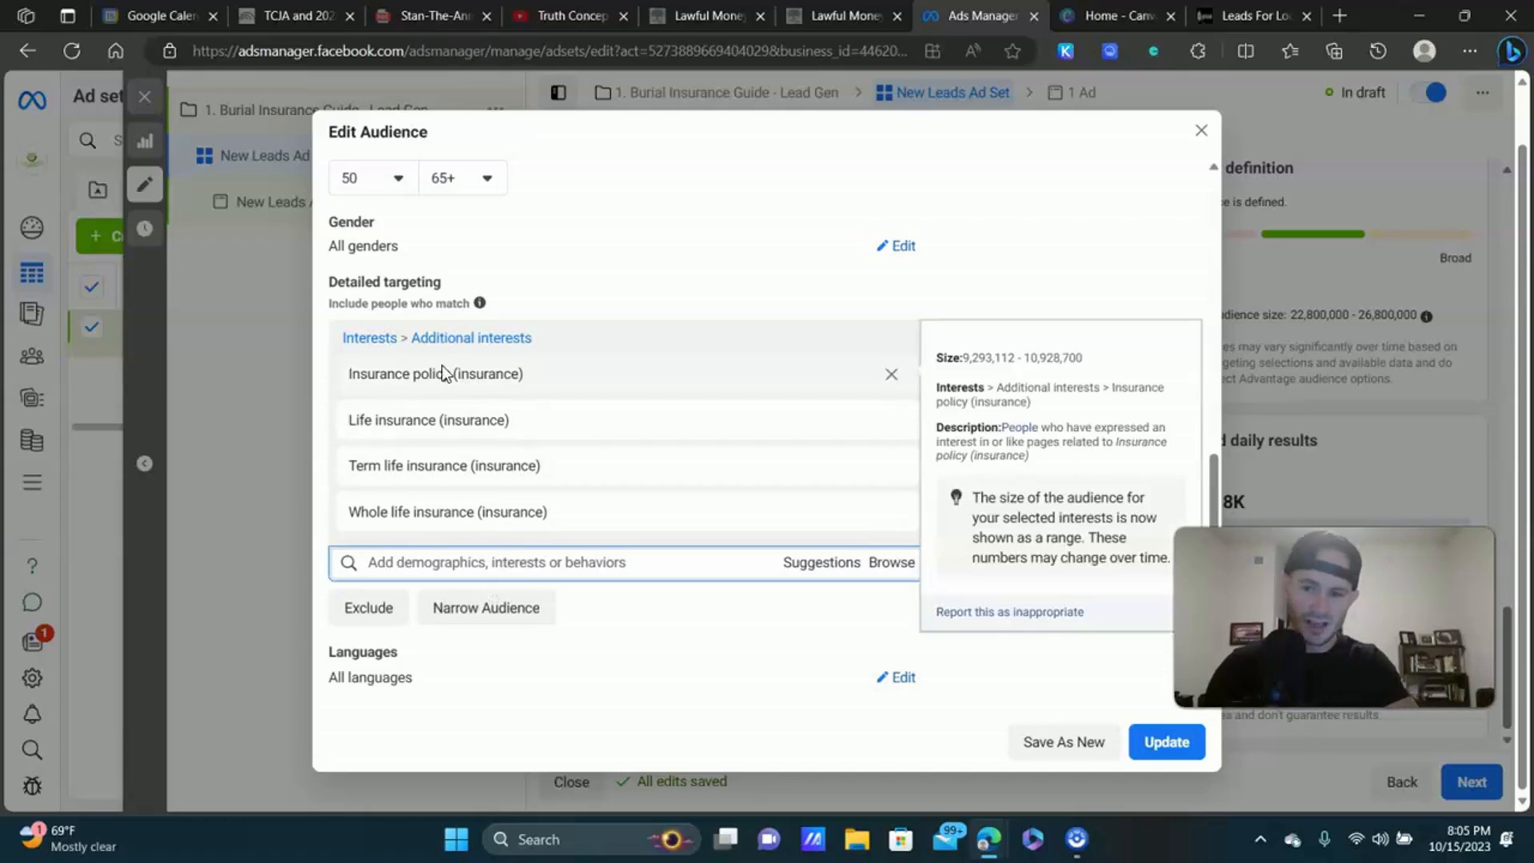
# Add the suggested interest General insurance (insurance) to the detailed targeting and look through the remaining suggestions.
pyautogui.click(821, 563)
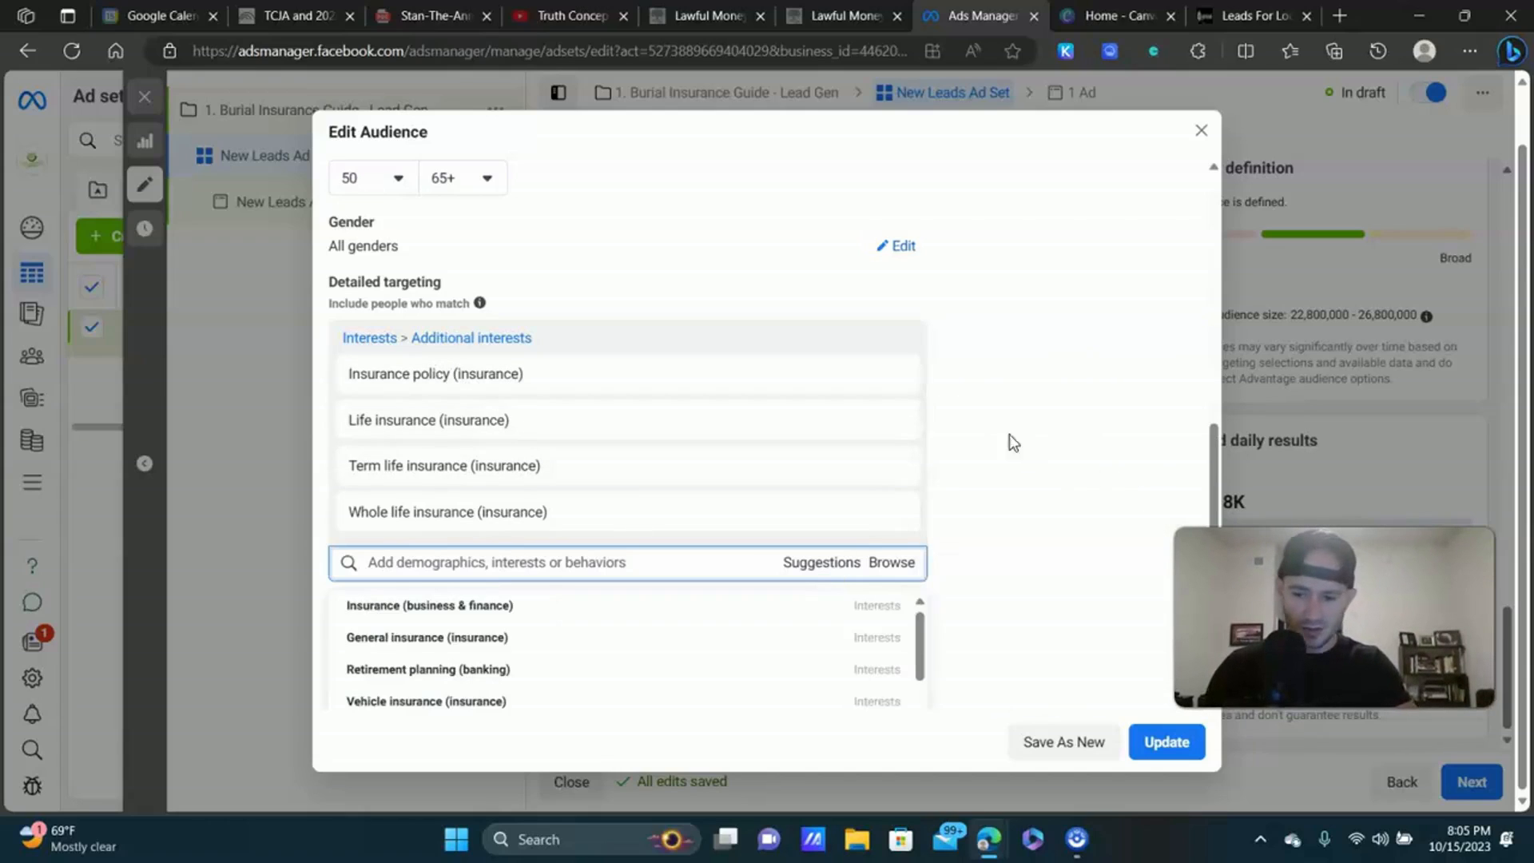
pyautogui.scroll(-2, 1038, 399)
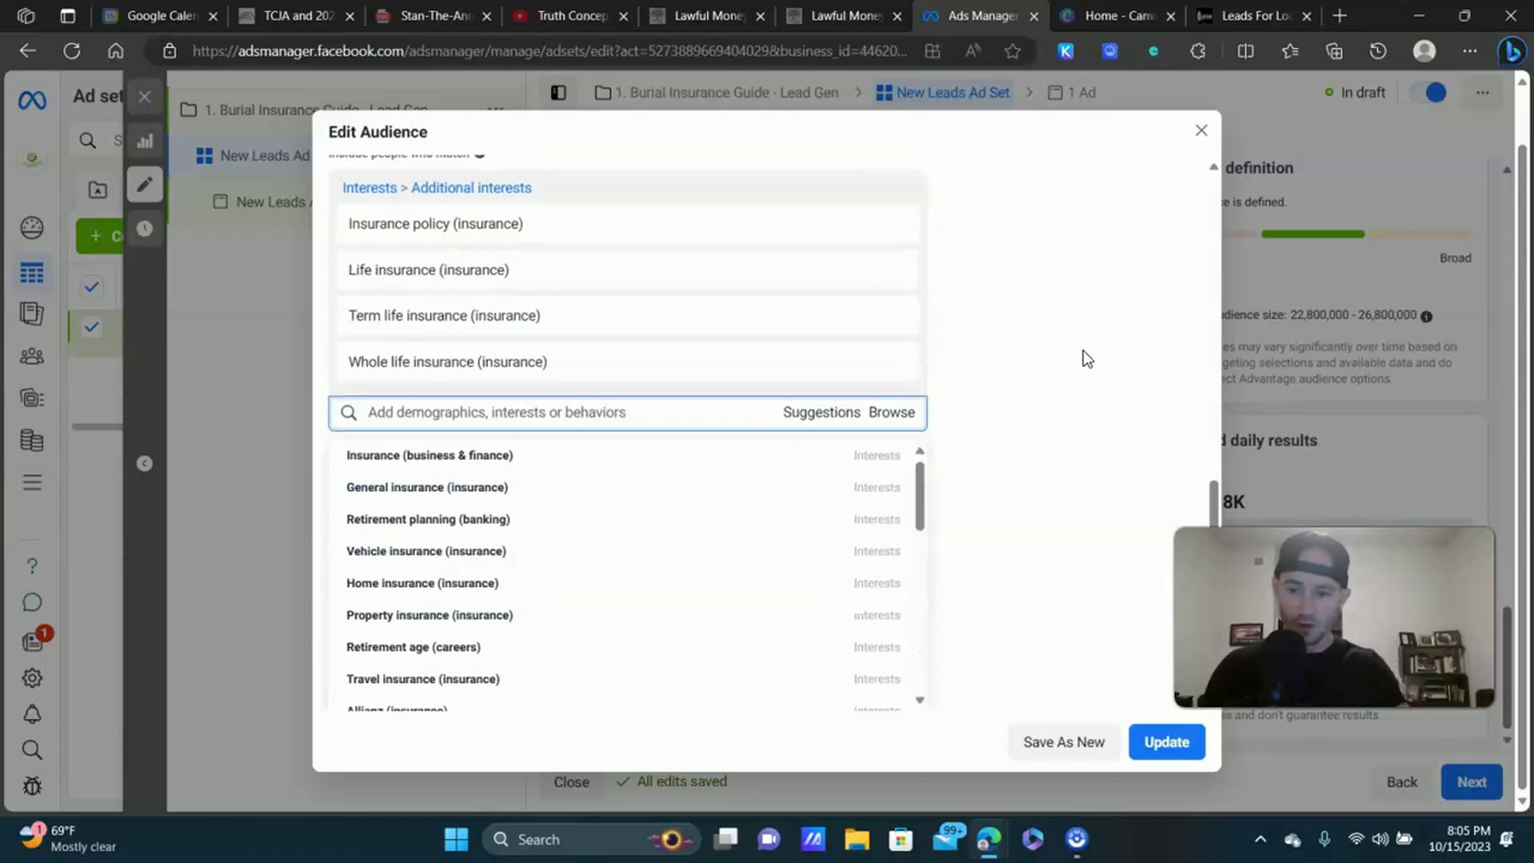
pyautogui.click(397, 486)
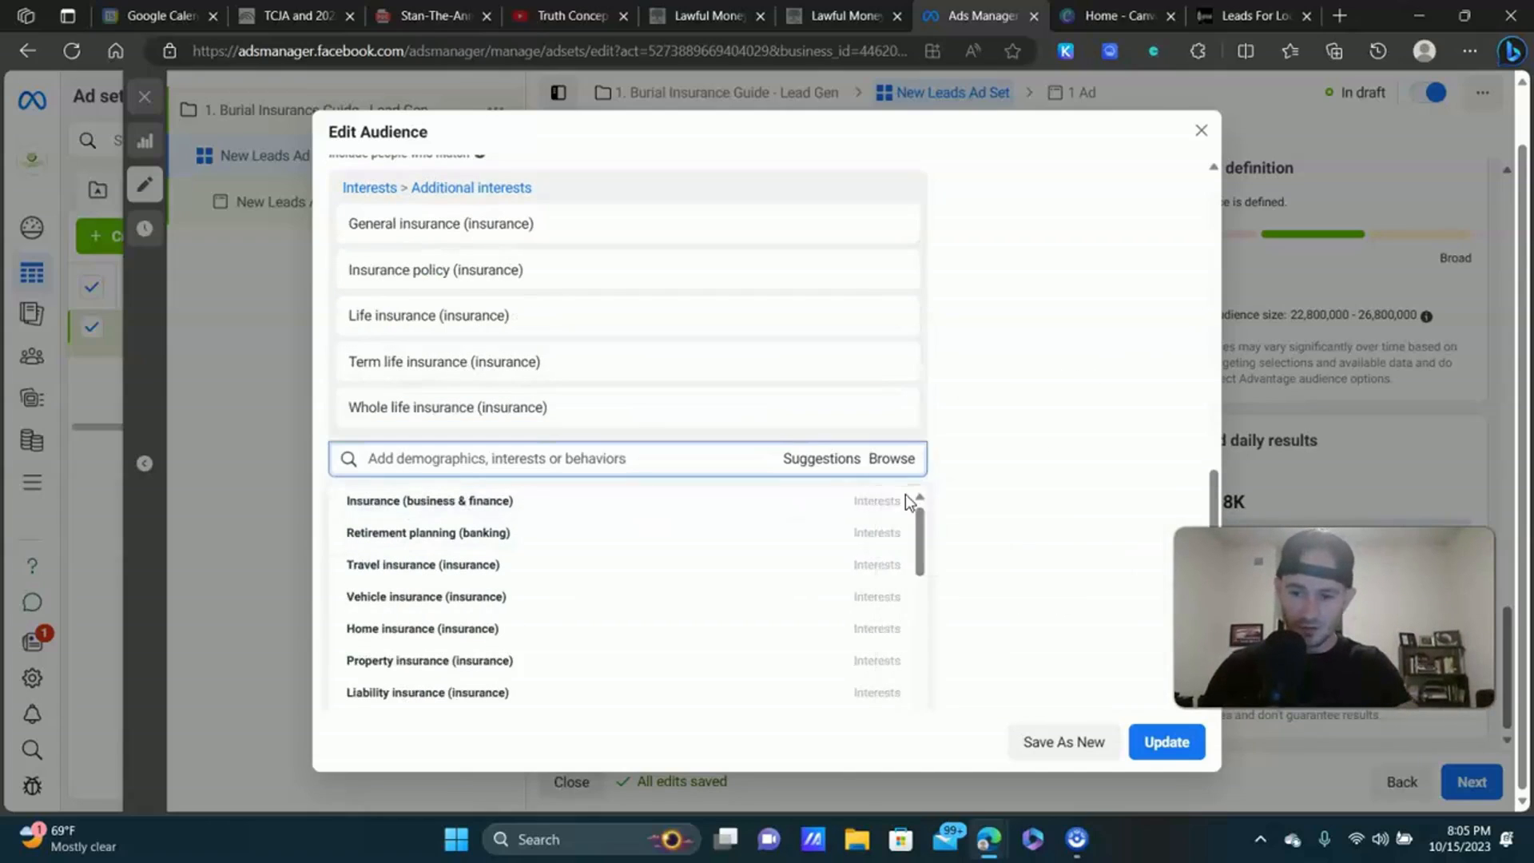
pyautogui.scroll(6, 959, 359)
pyautogui.scroll(-4, 1038, 264)
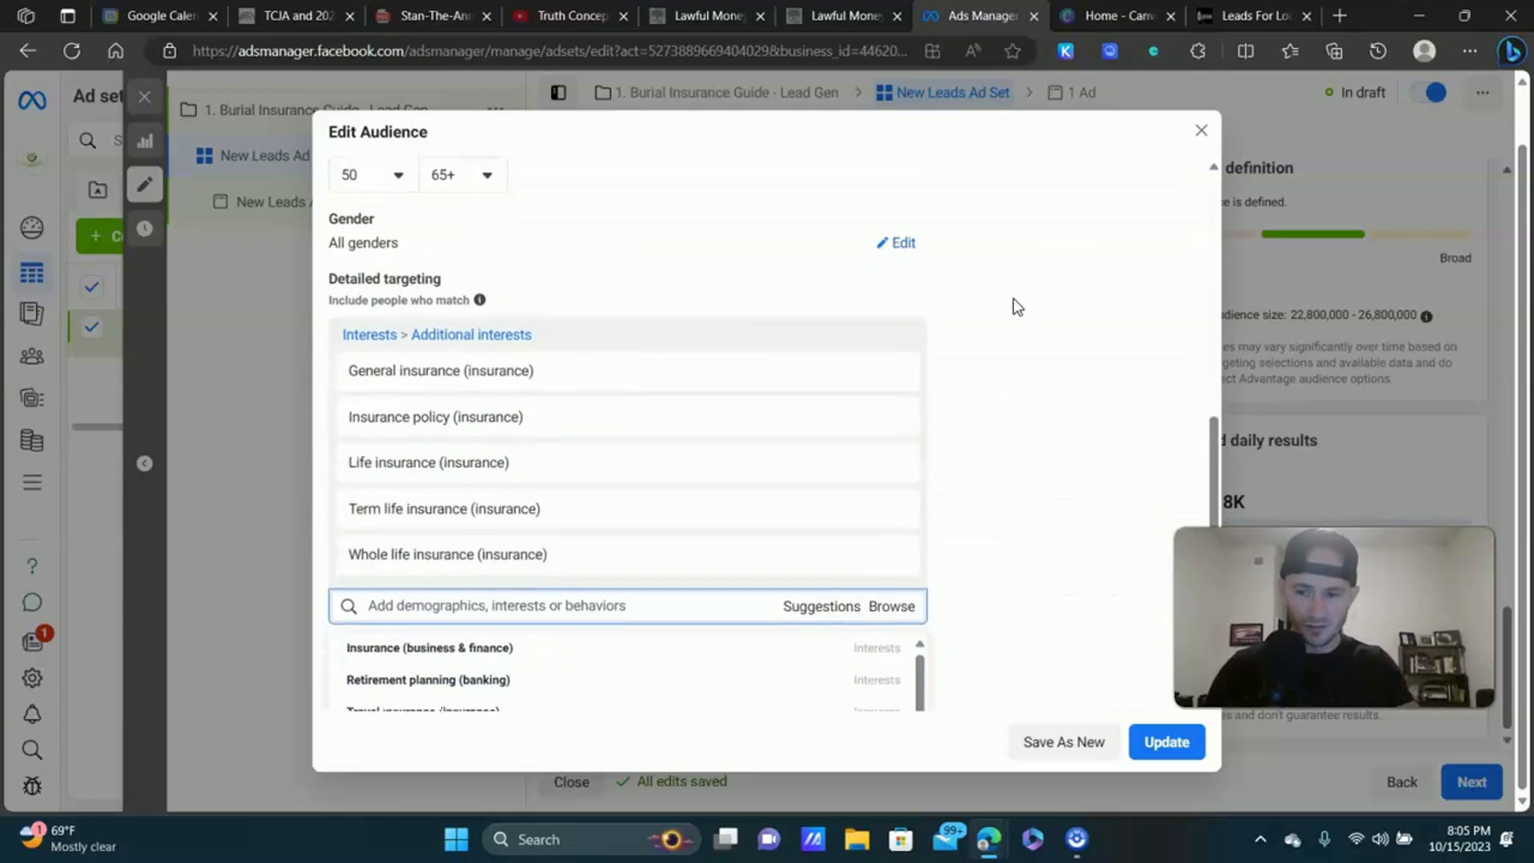
pyautogui.scroll(-2, 582, 471)
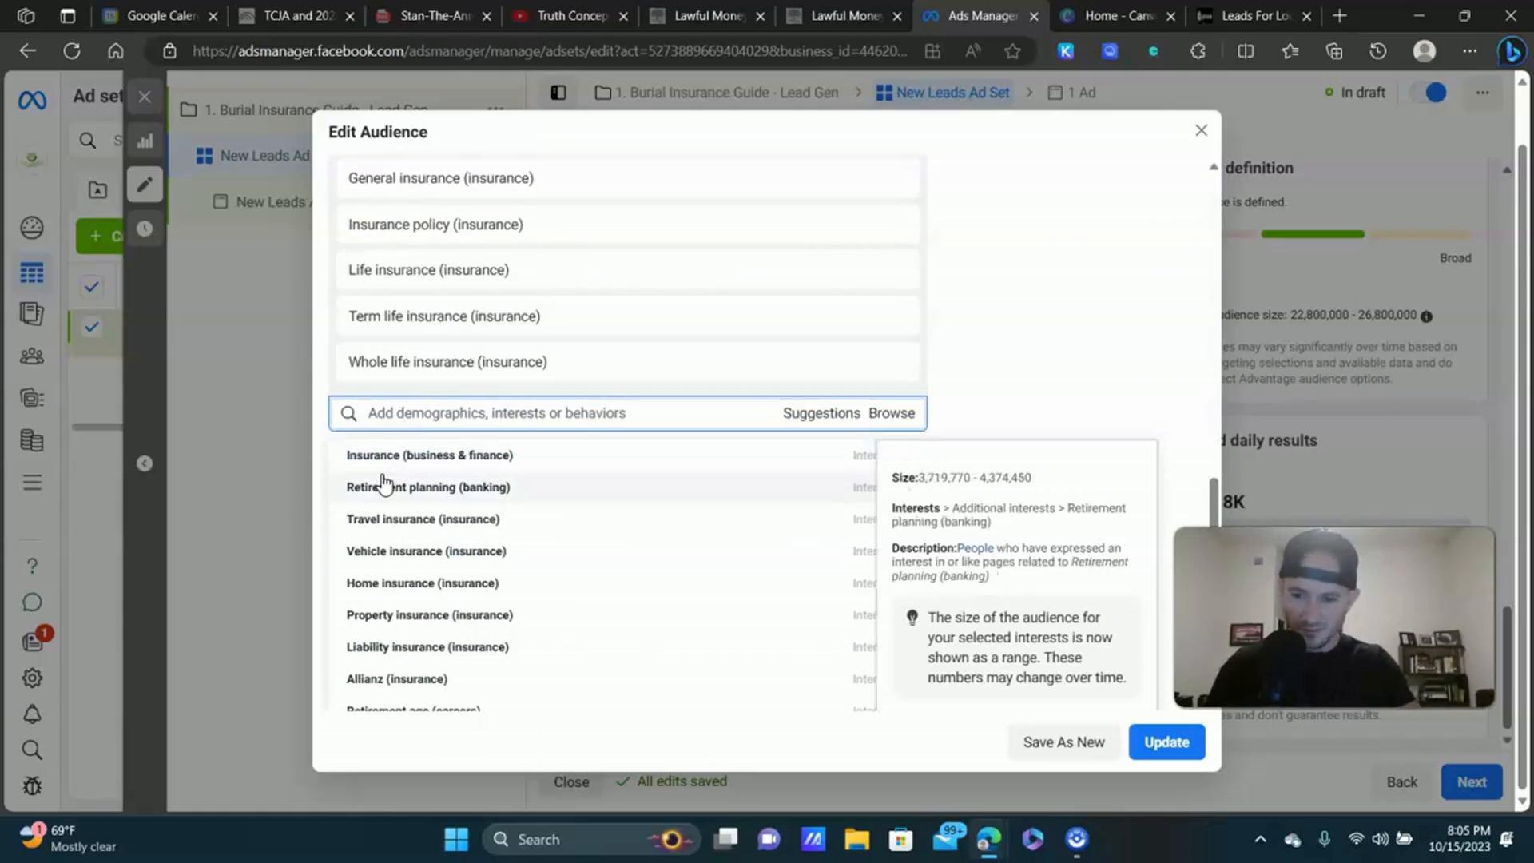
pyautogui.scroll(-1, 387, 511)
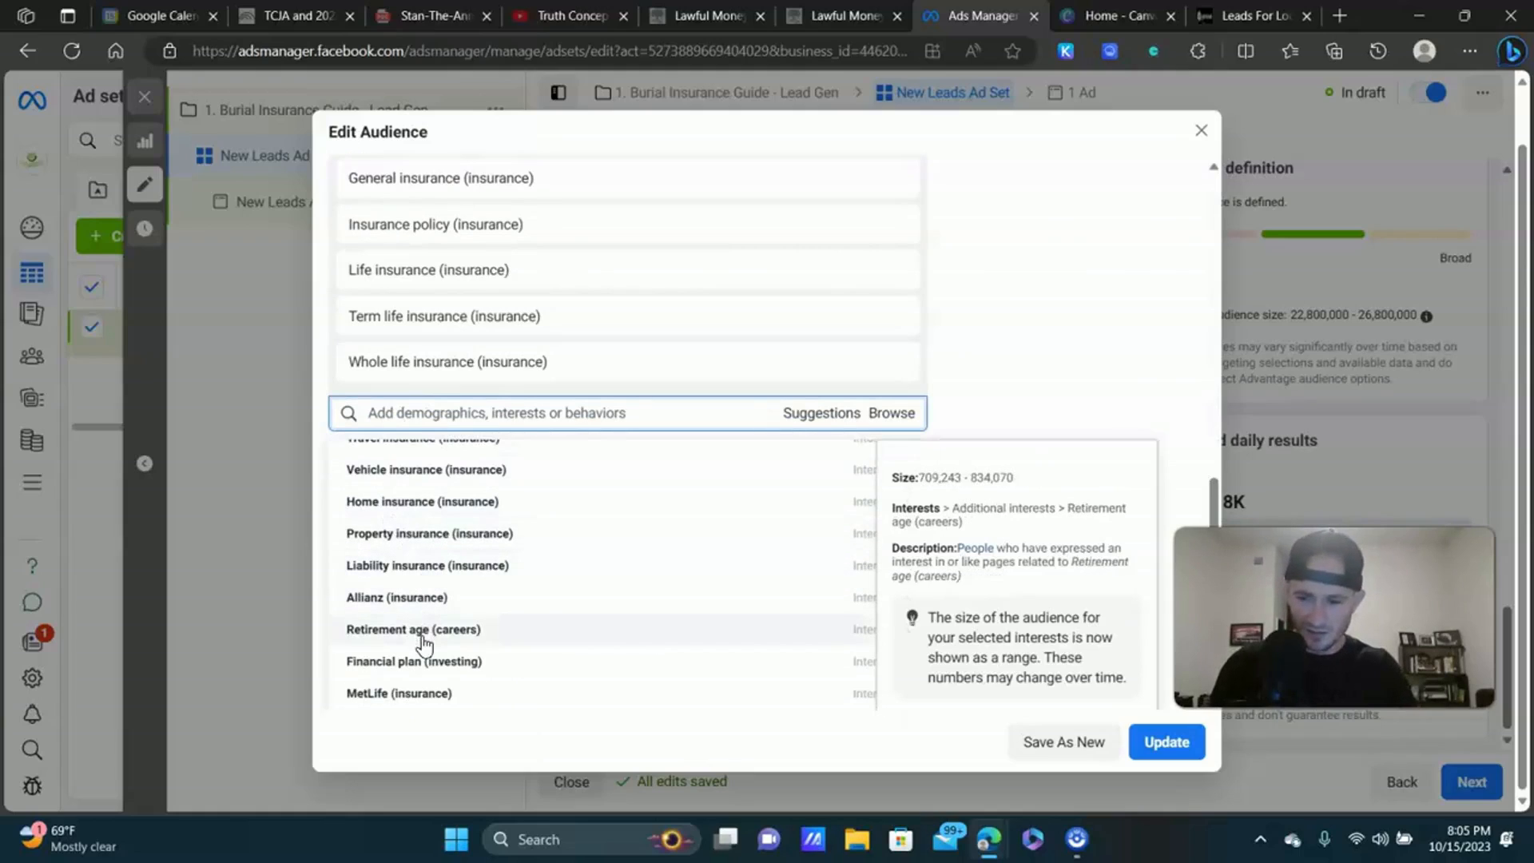
pyautogui.click(1065, 357)
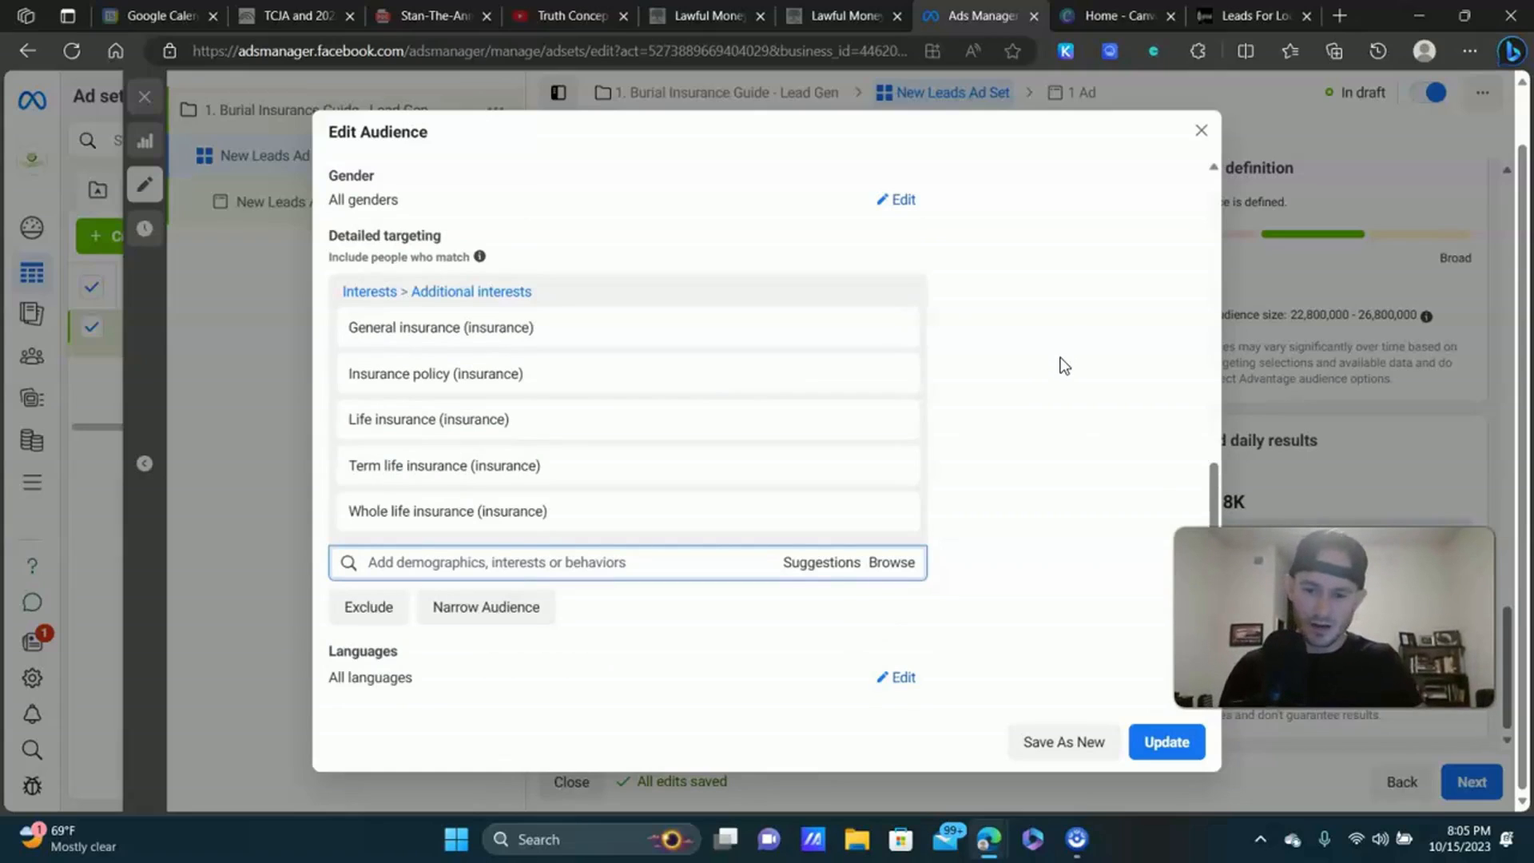
# Review the audience details and save the updated targeting to the Texas Only saved audience.
pyautogui.scroll(10, 1061, 356)
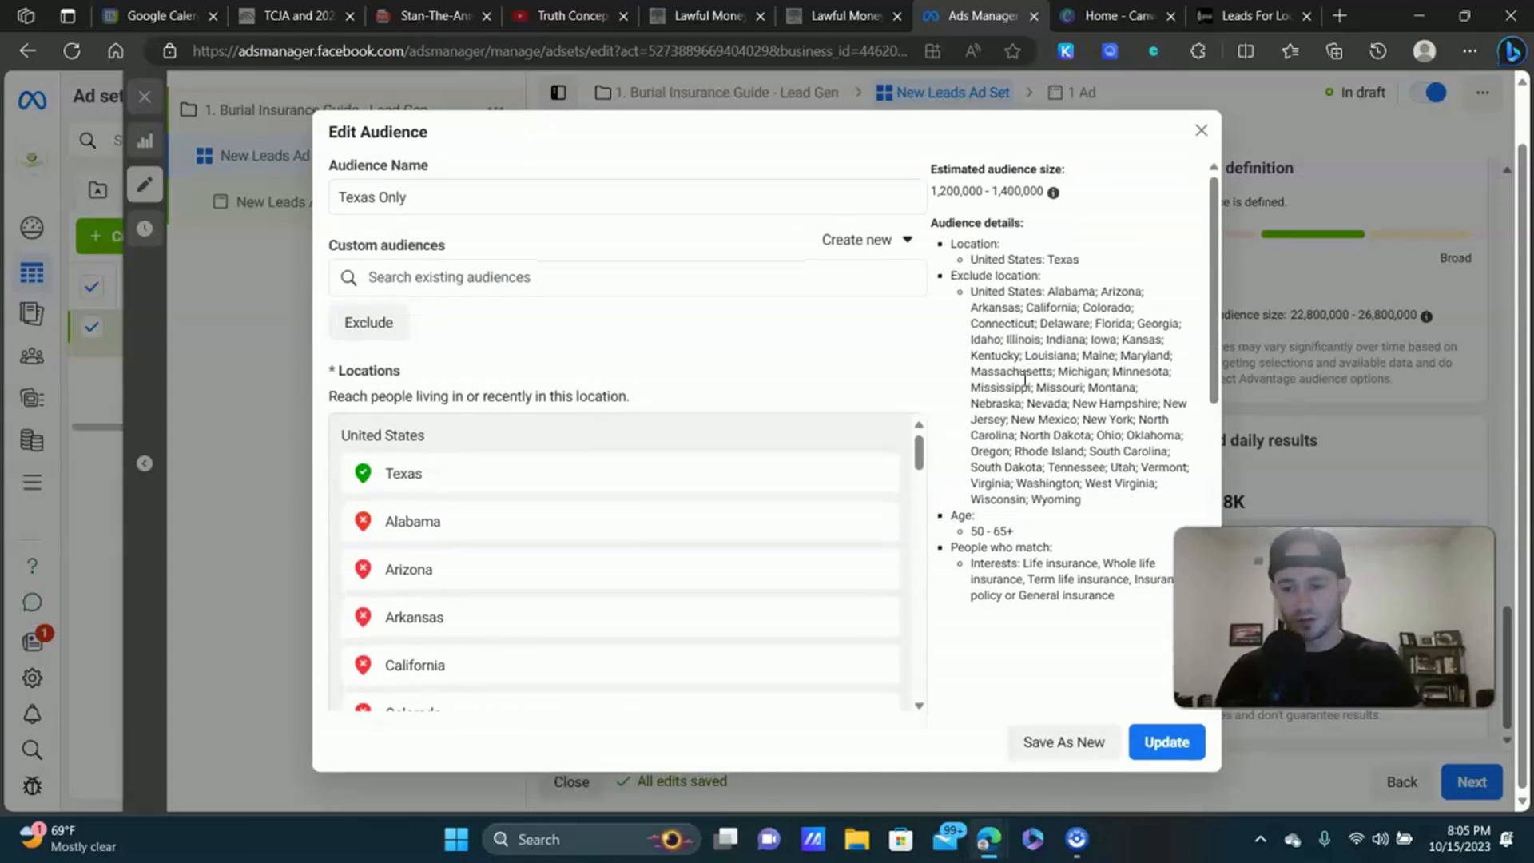
pyautogui.scroll(-5, 554, 558)
pyautogui.scroll(-10, 1003, 530)
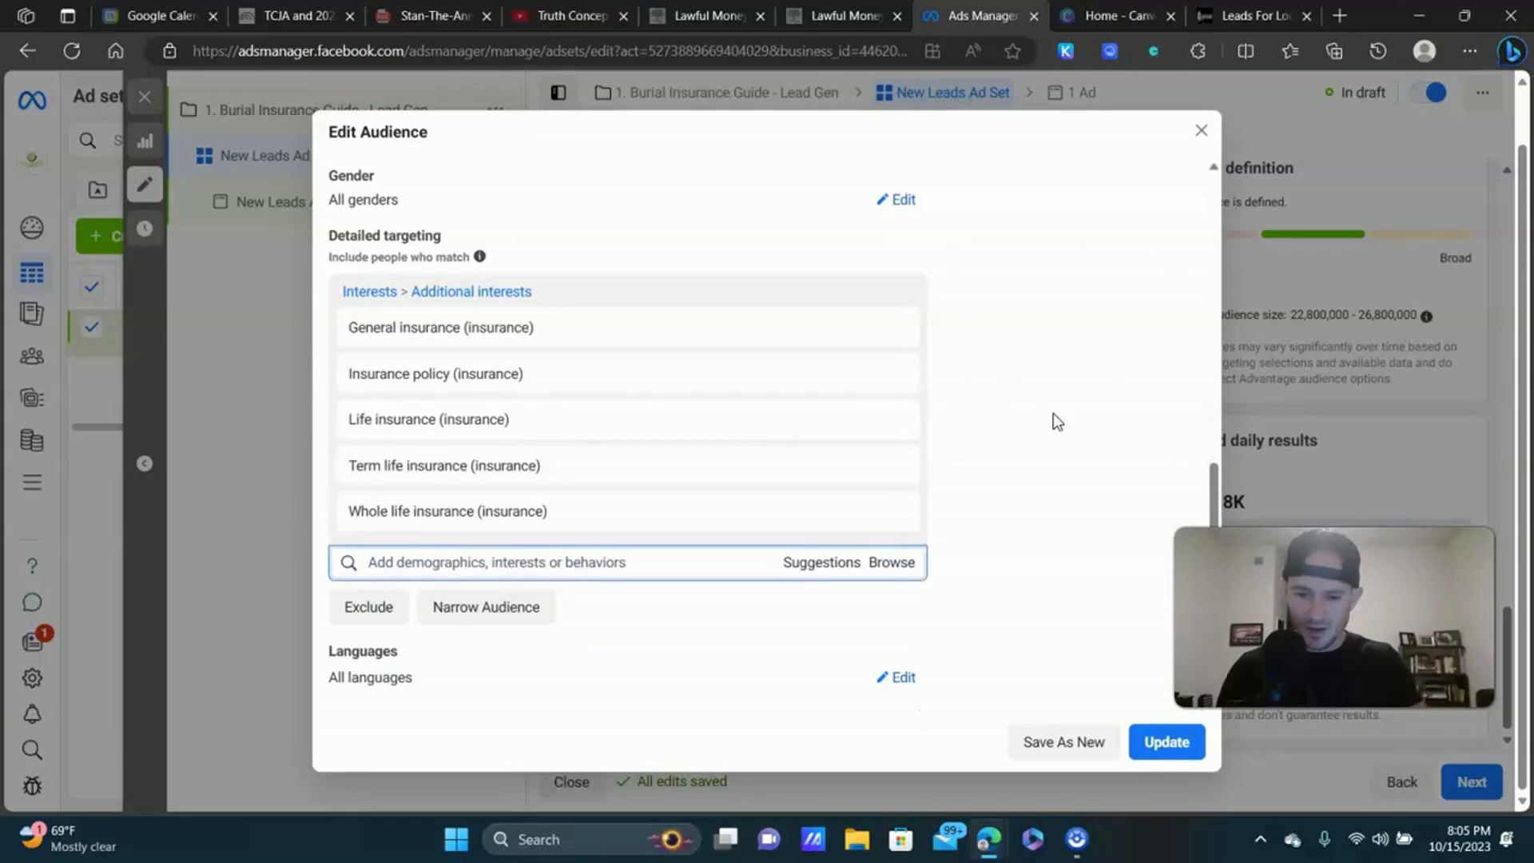
pyautogui.click(1162, 742)
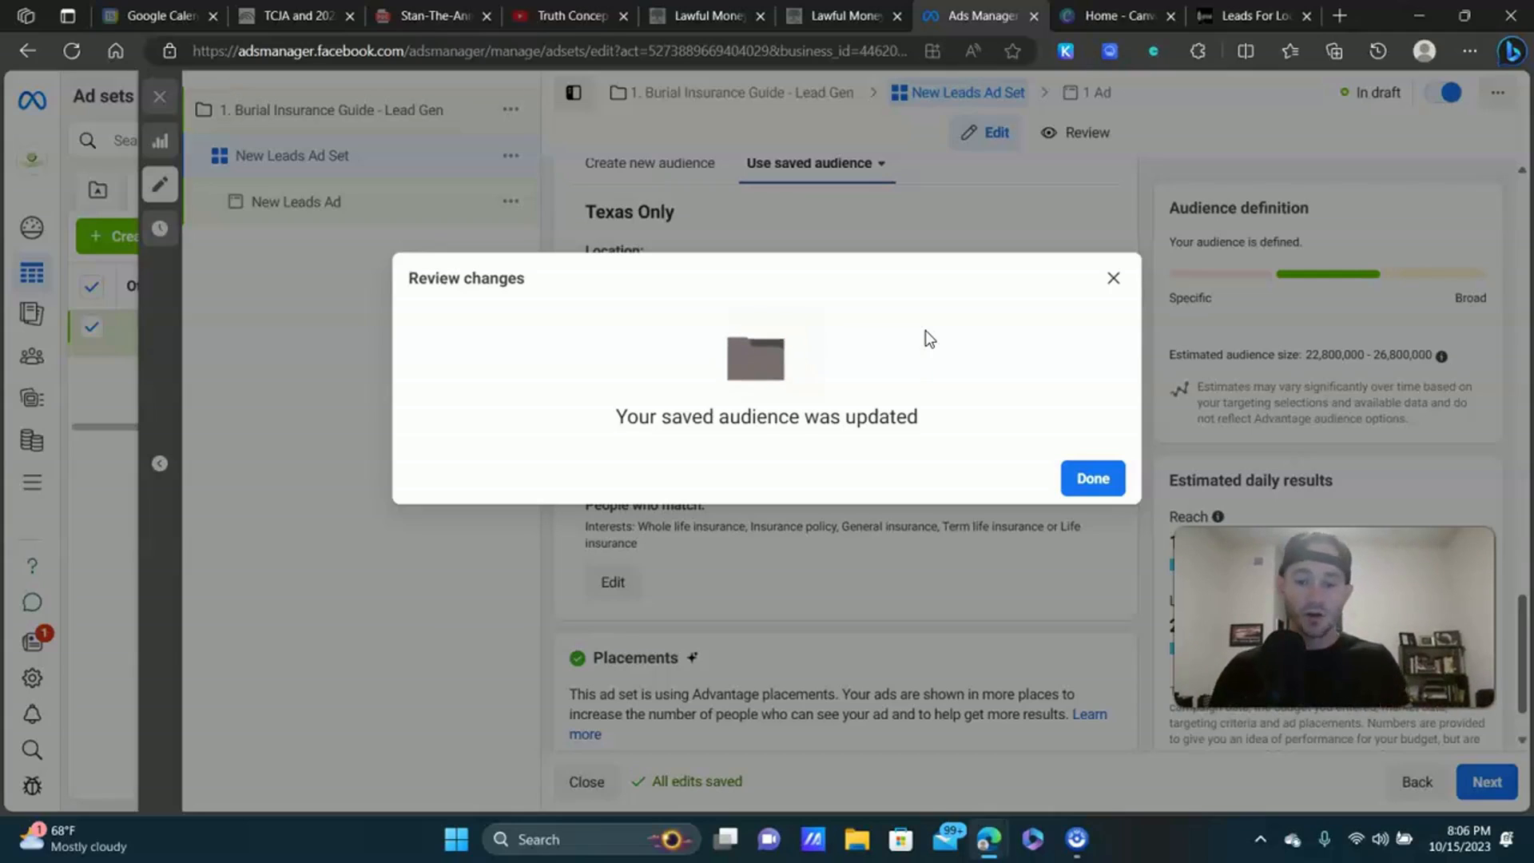
pyautogui.click(1062, 476)
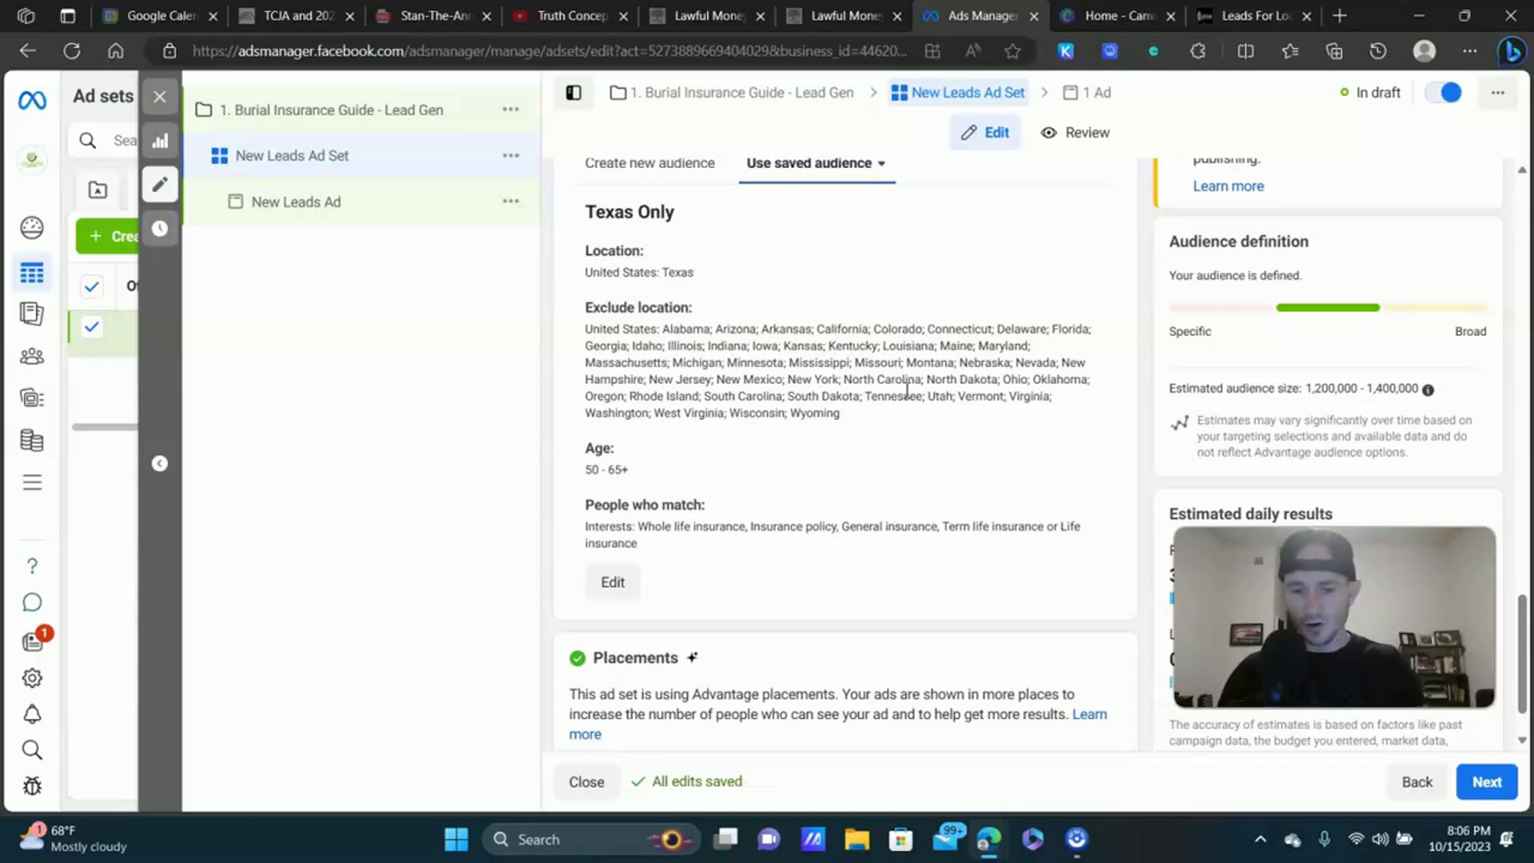
# Show the additional placement options of the ad set and open its placement controls for review.
pyautogui.scroll(-1, 1129, 338)
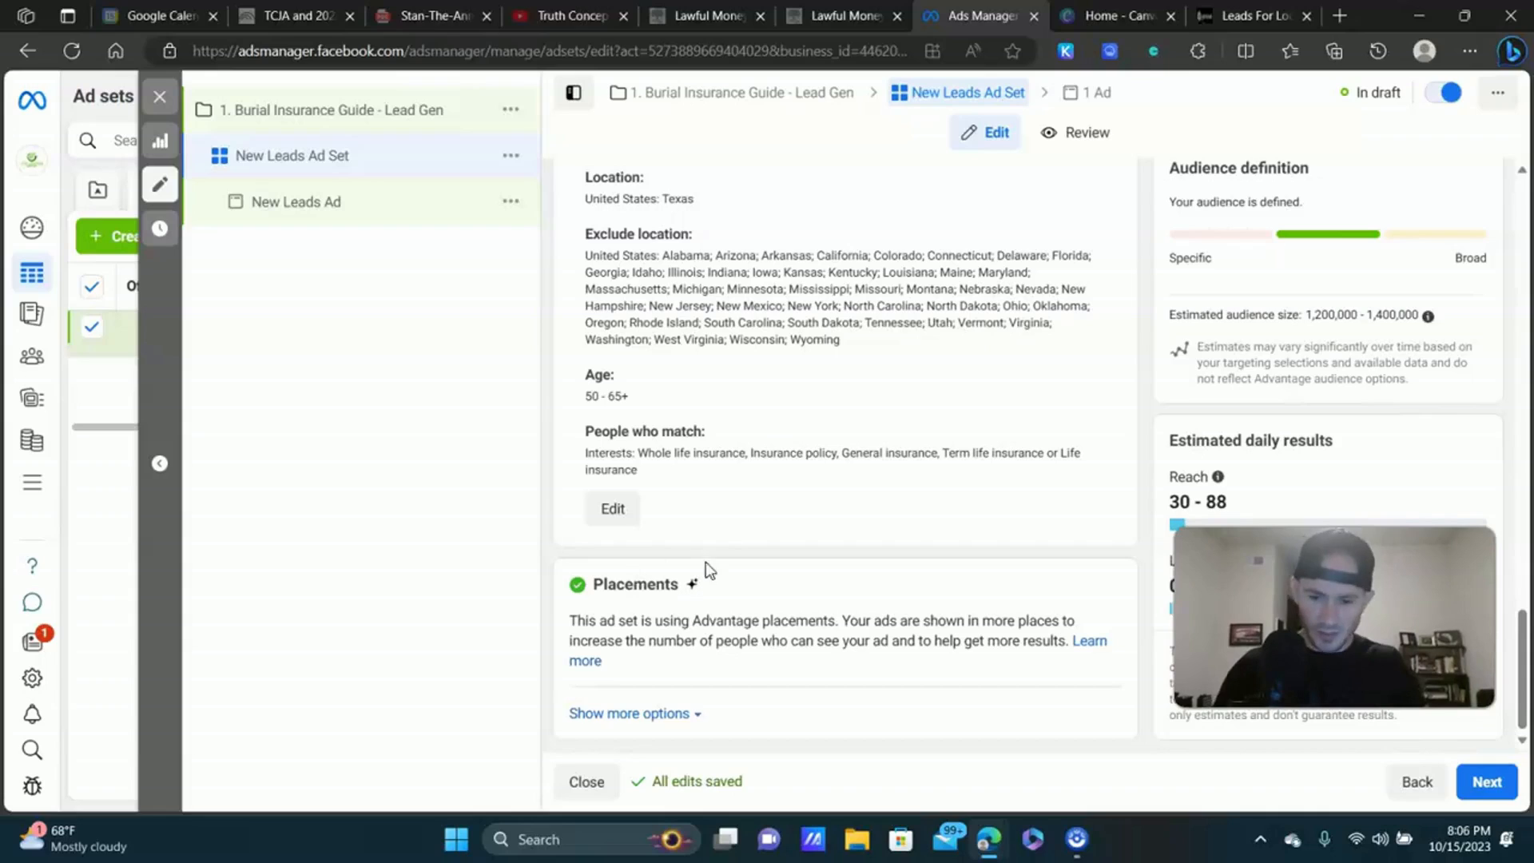
pyautogui.click(631, 713)
pyautogui.scroll(-1, 885, 557)
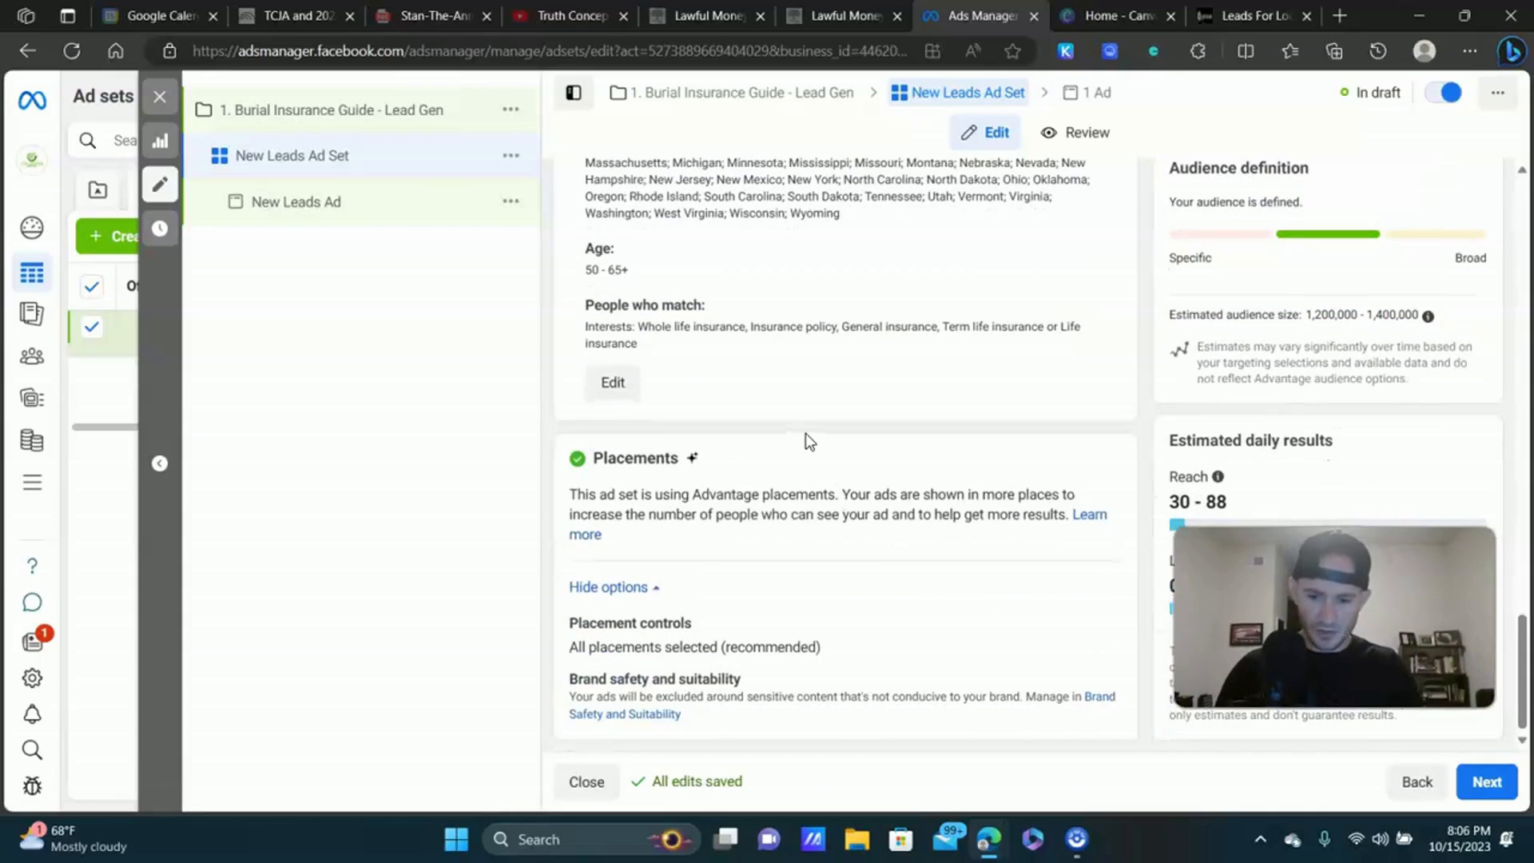
pyautogui.moveTo(736, 643)
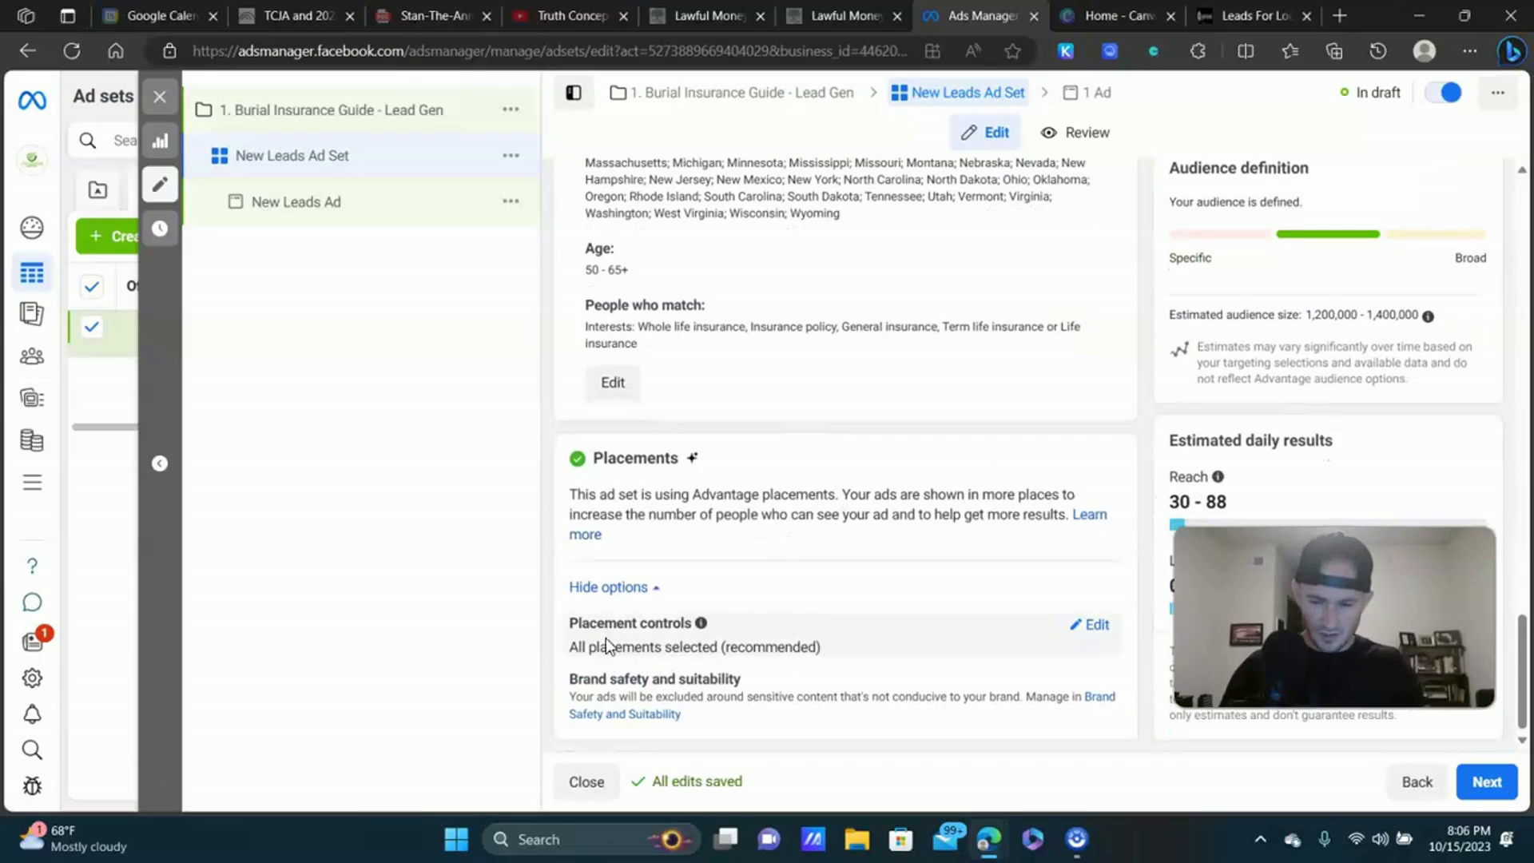
pyautogui.click(1097, 629)
pyautogui.scroll(-2, 1009, 506)
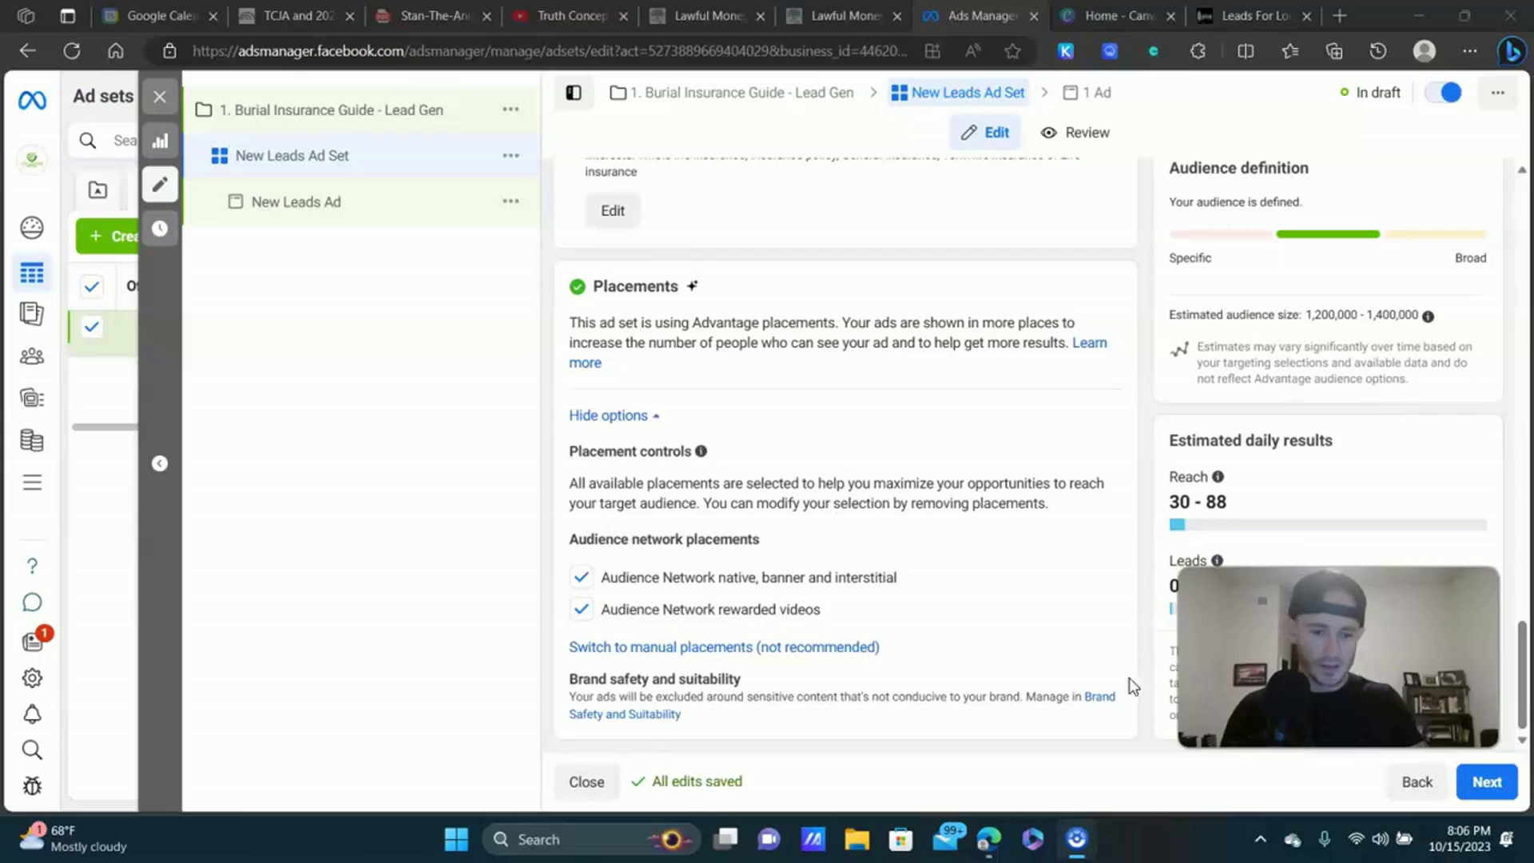
# Proceed from the ad set to its ad and rename the ad as "Video ad 1".
pyautogui.click(1486, 781)
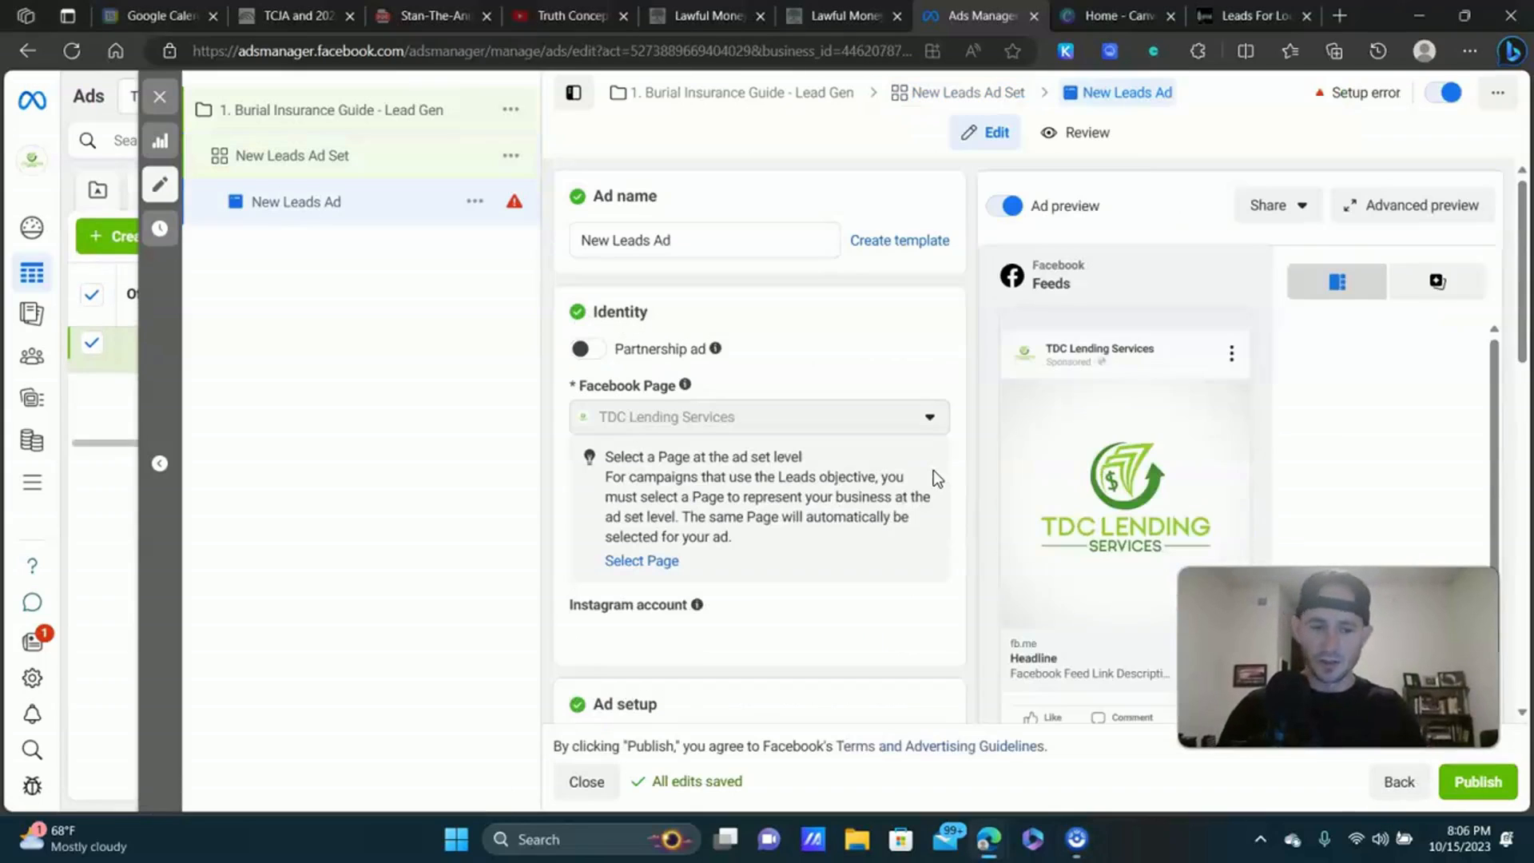
pyautogui.tripleClick(687, 238)
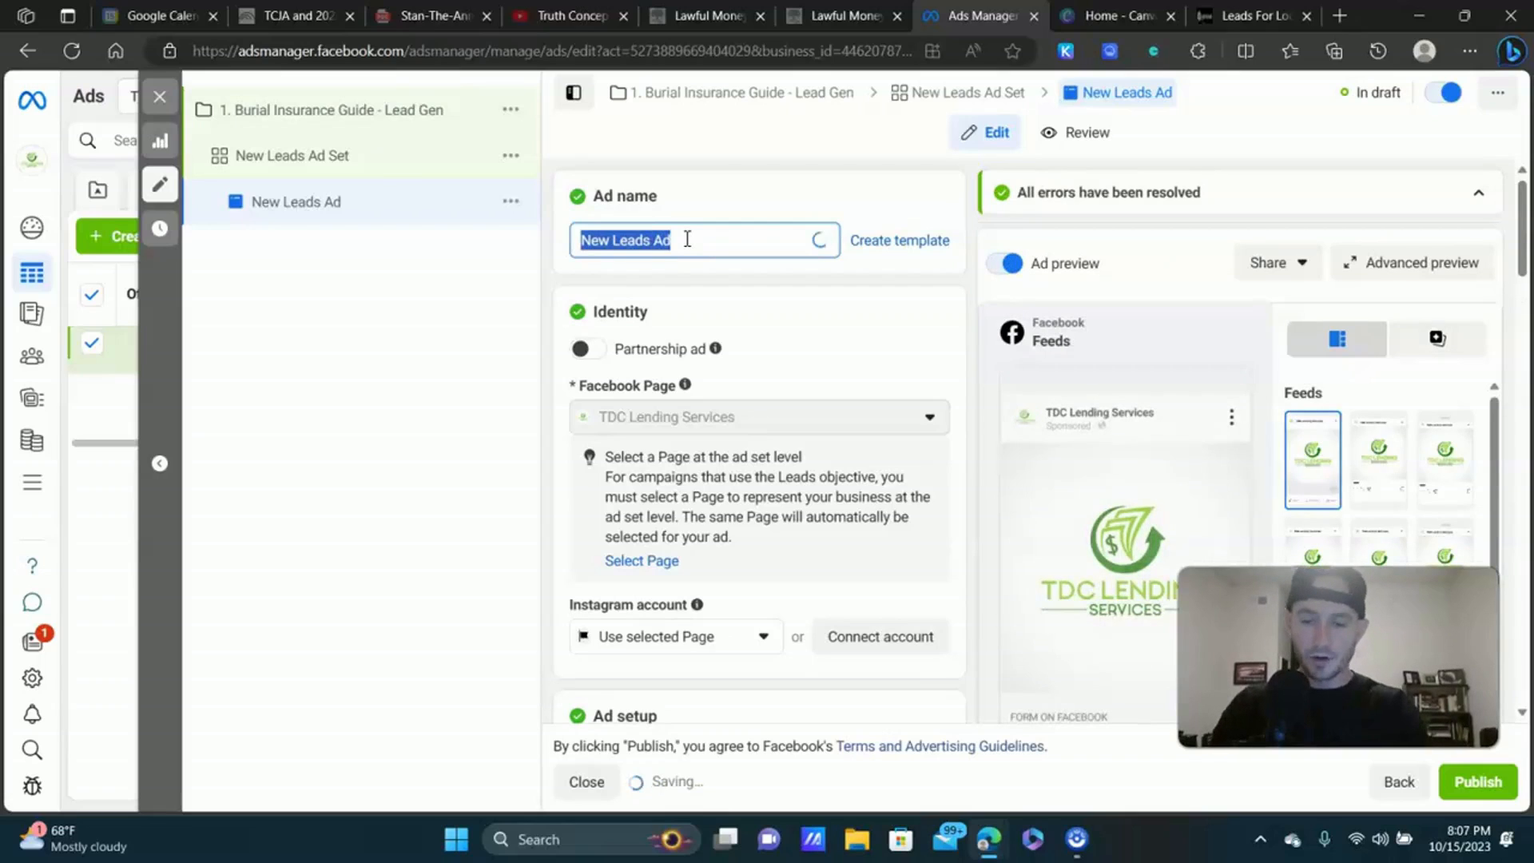
pyautogui.write('Singlke')
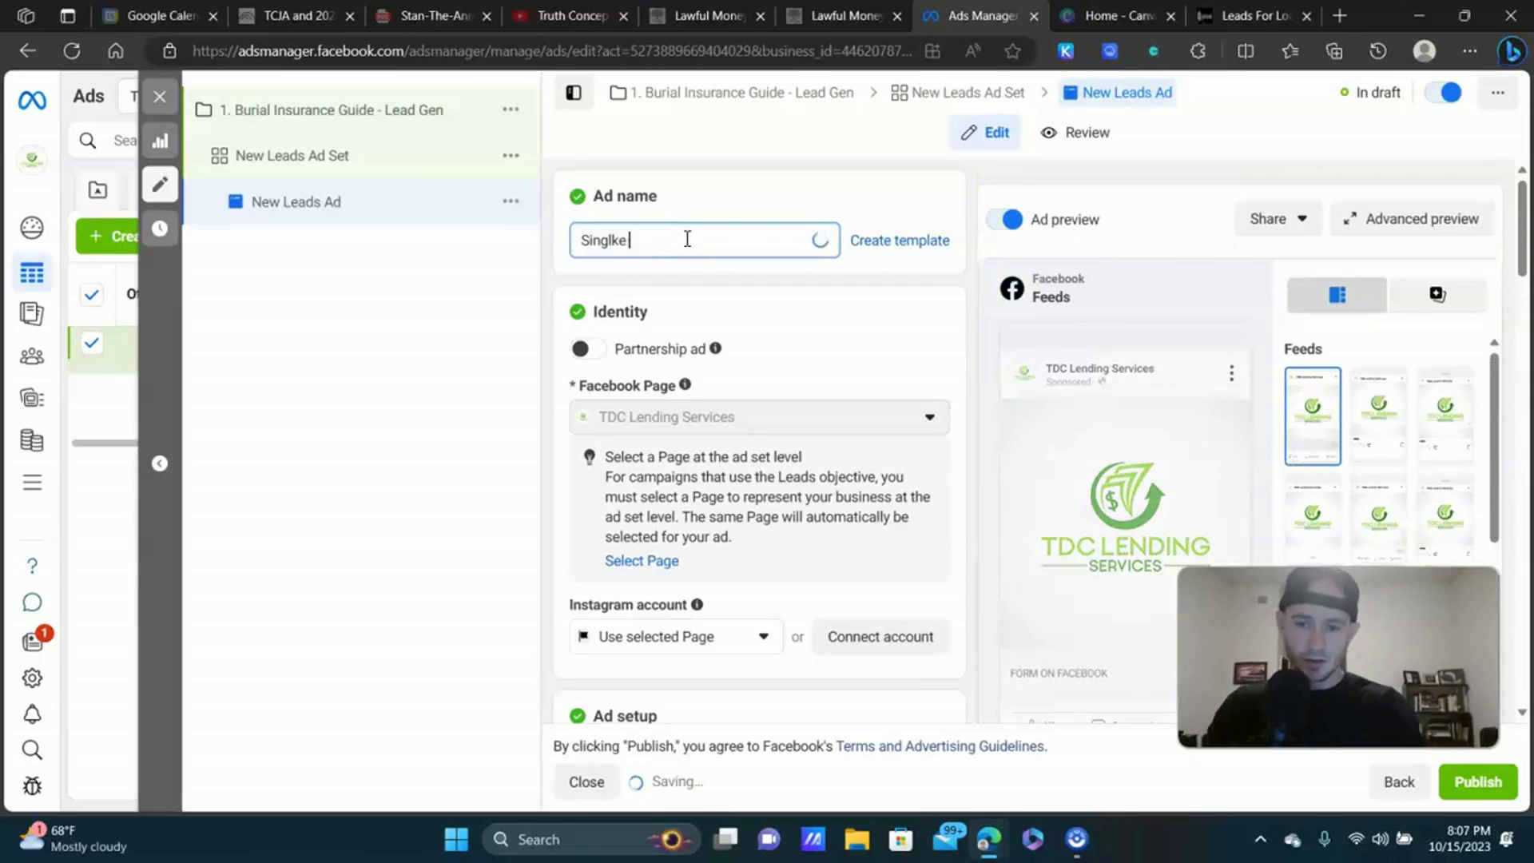
pyautogui.press('BackSpace')
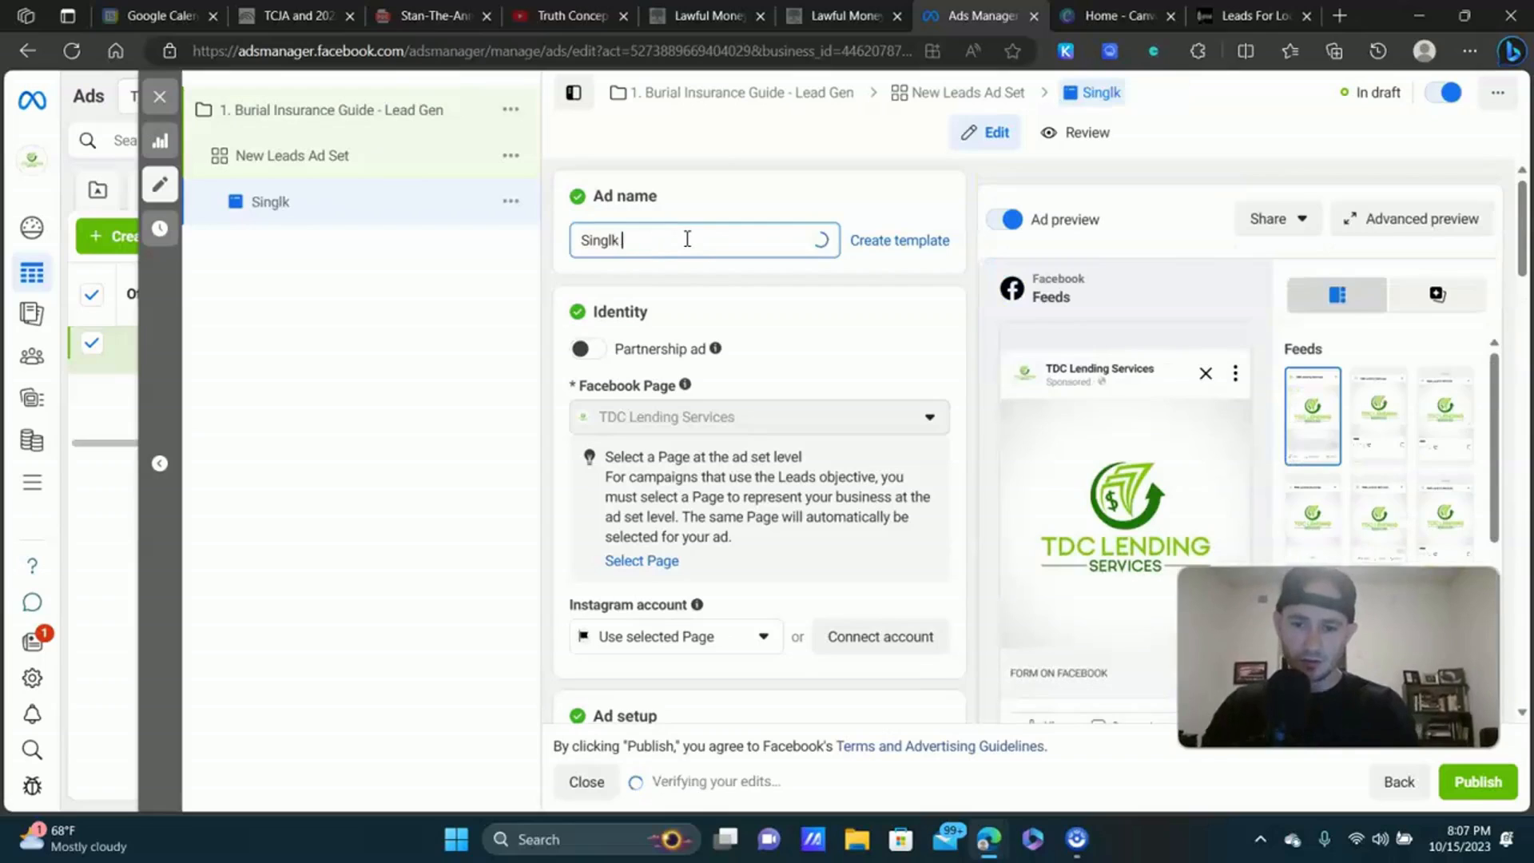
pyautogui.press('BackSpace')
pyautogui.press('BackSpace')
pyautogui.press('BackSpace')
pyautogui.press('BackSpace')
pyautogui.press('BackSpace')
pyautogui.press('BackSpace')
pyautogui.write('Vide')
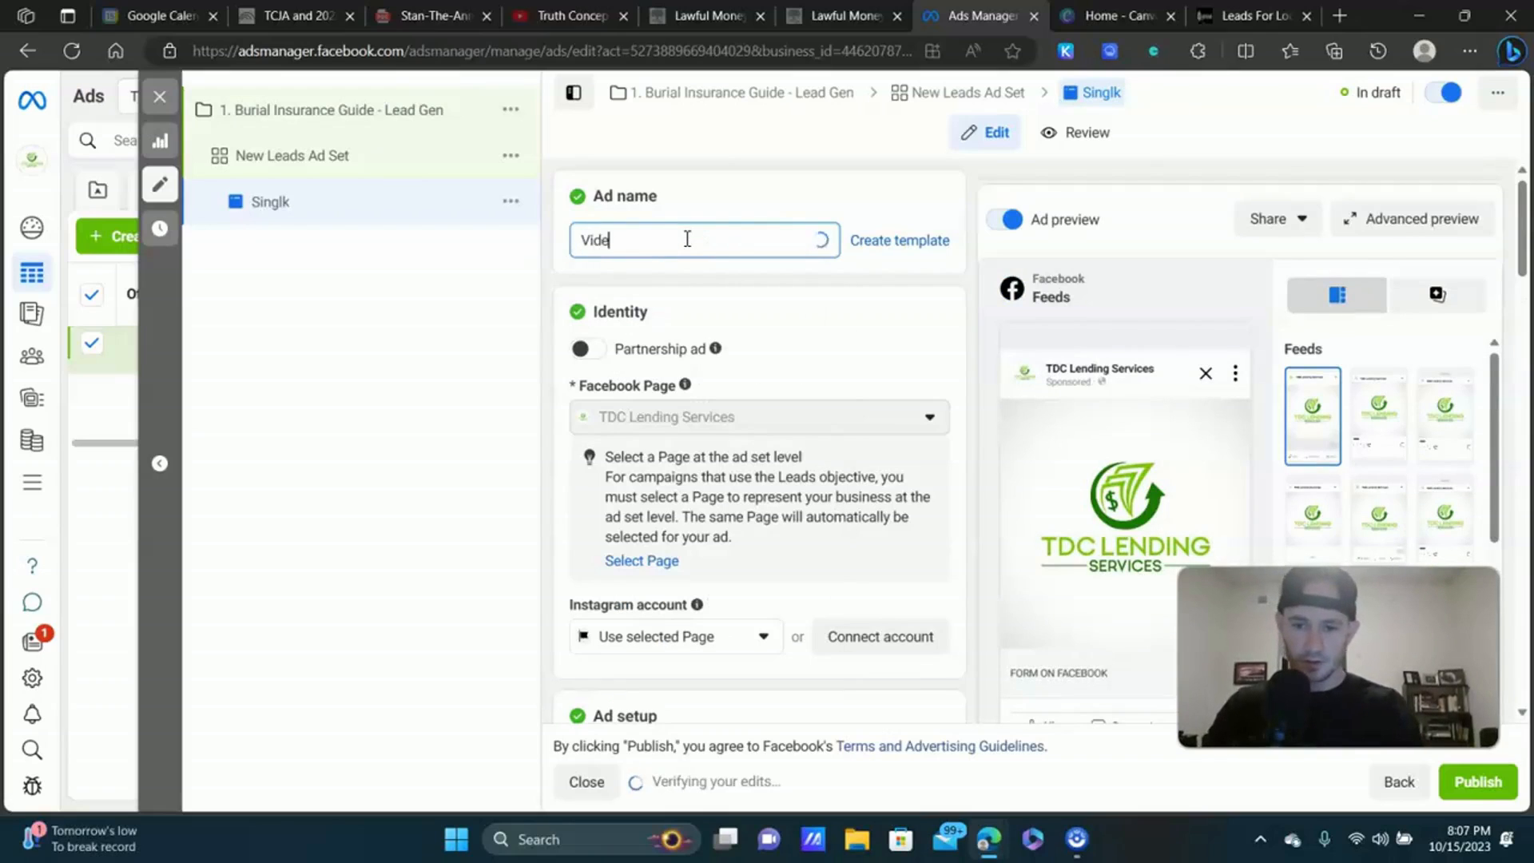
pyautogui.press('BackSpace')
pyautogui.write('eo ')
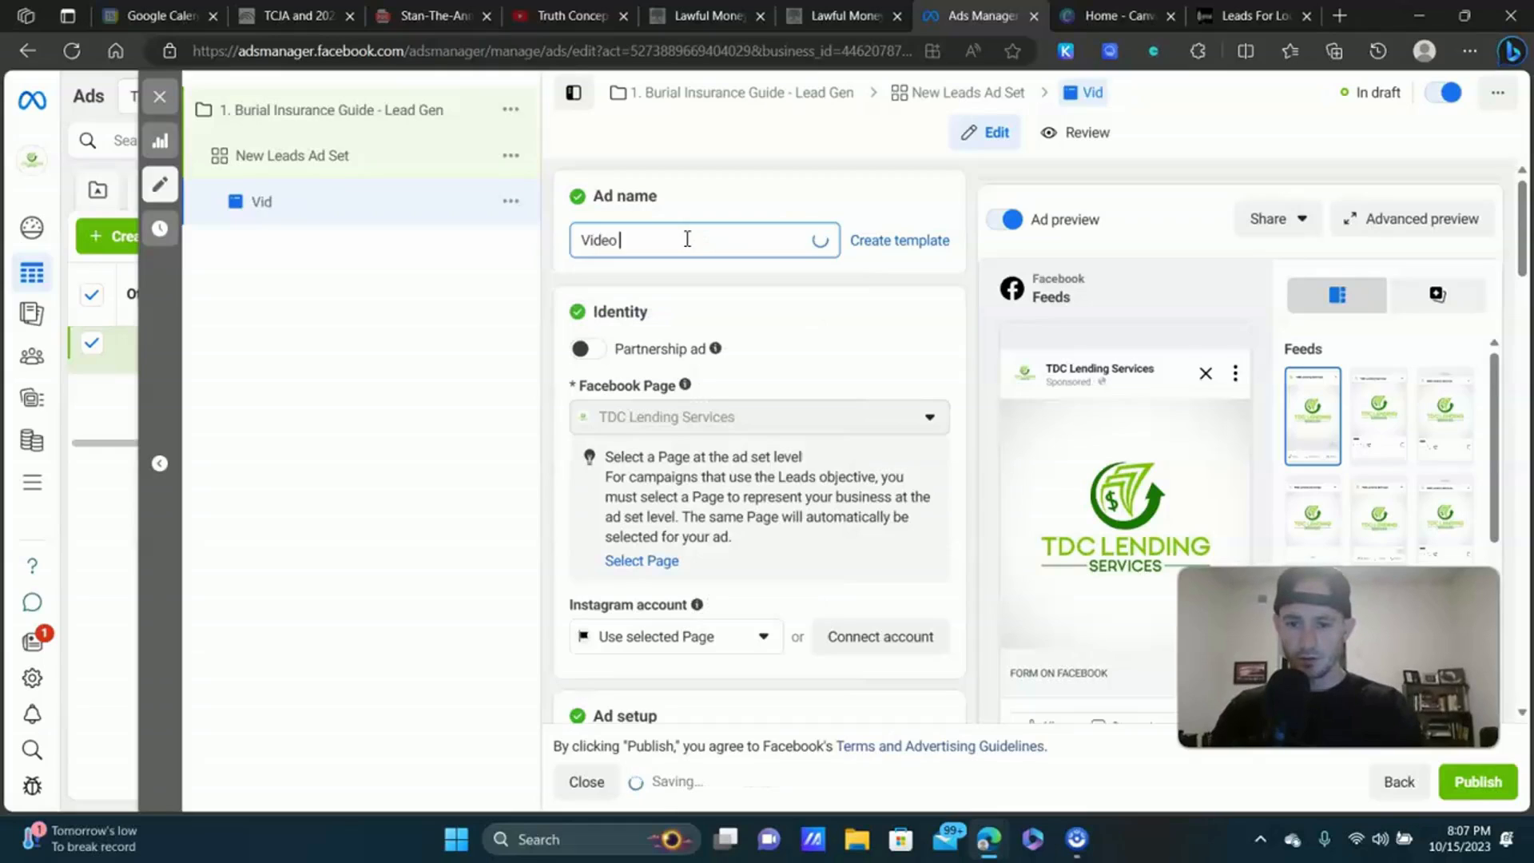
pyautogui.write('ad 1')
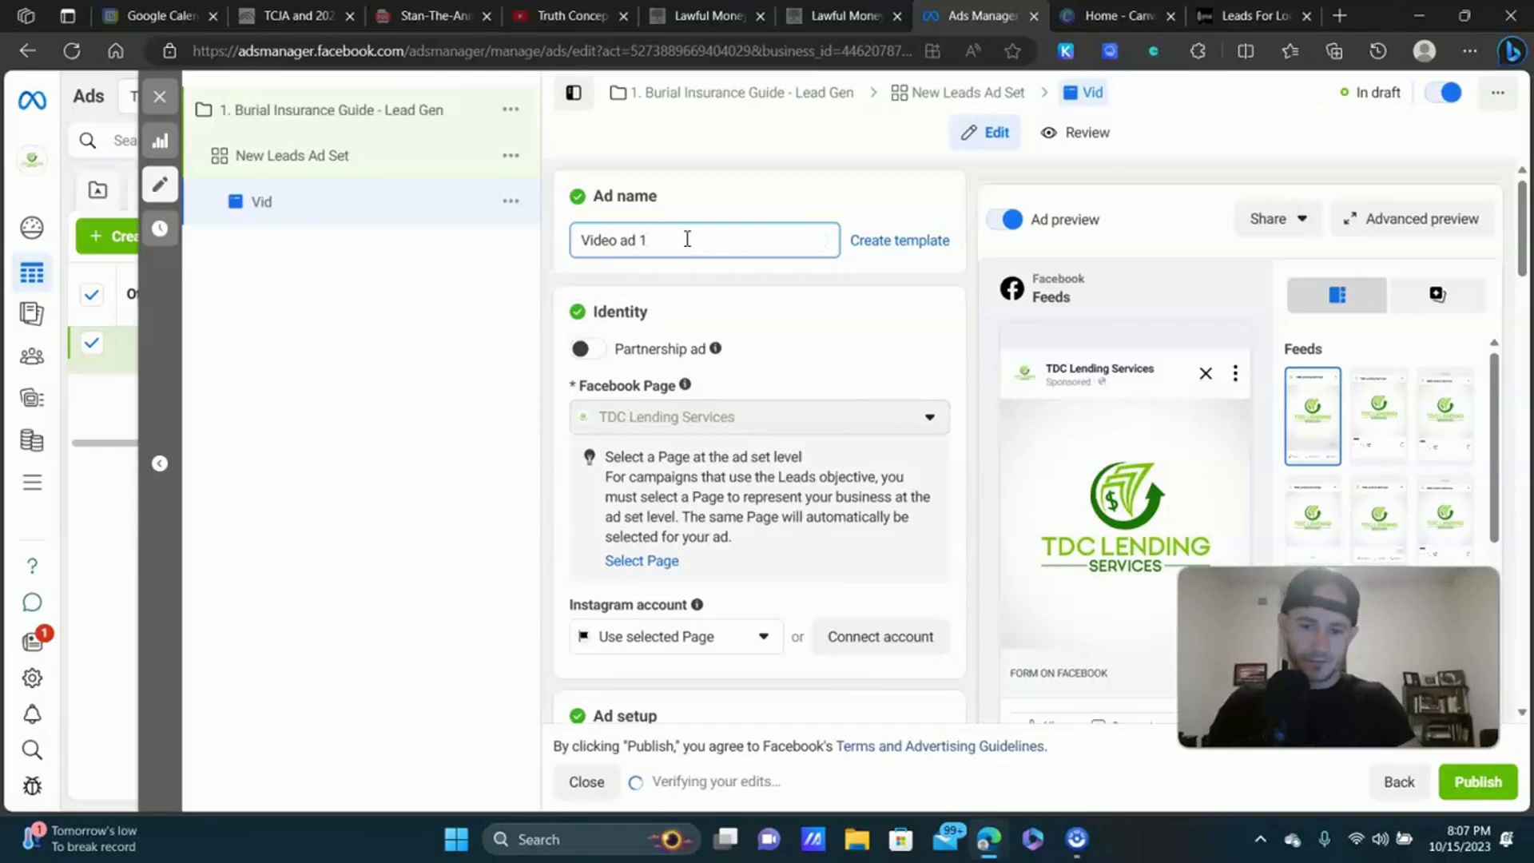
# Turn off Multi-advertiser ads in the ad setup, leaving the format on Single image or video.
pyautogui.scroll(-2, 767, 335)
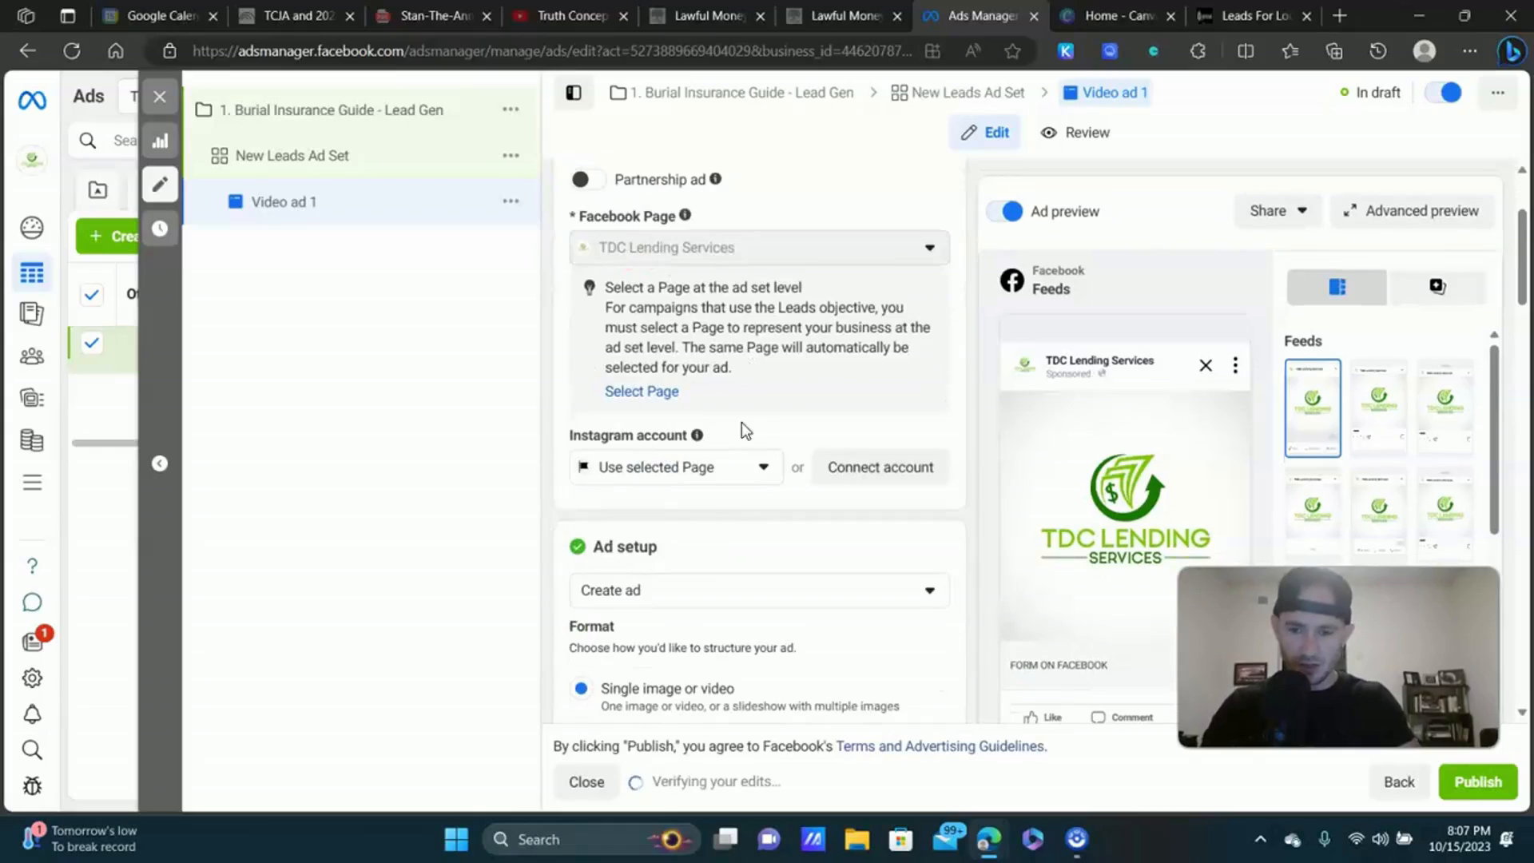
pyautogui.scroll(-3, 735, 280)
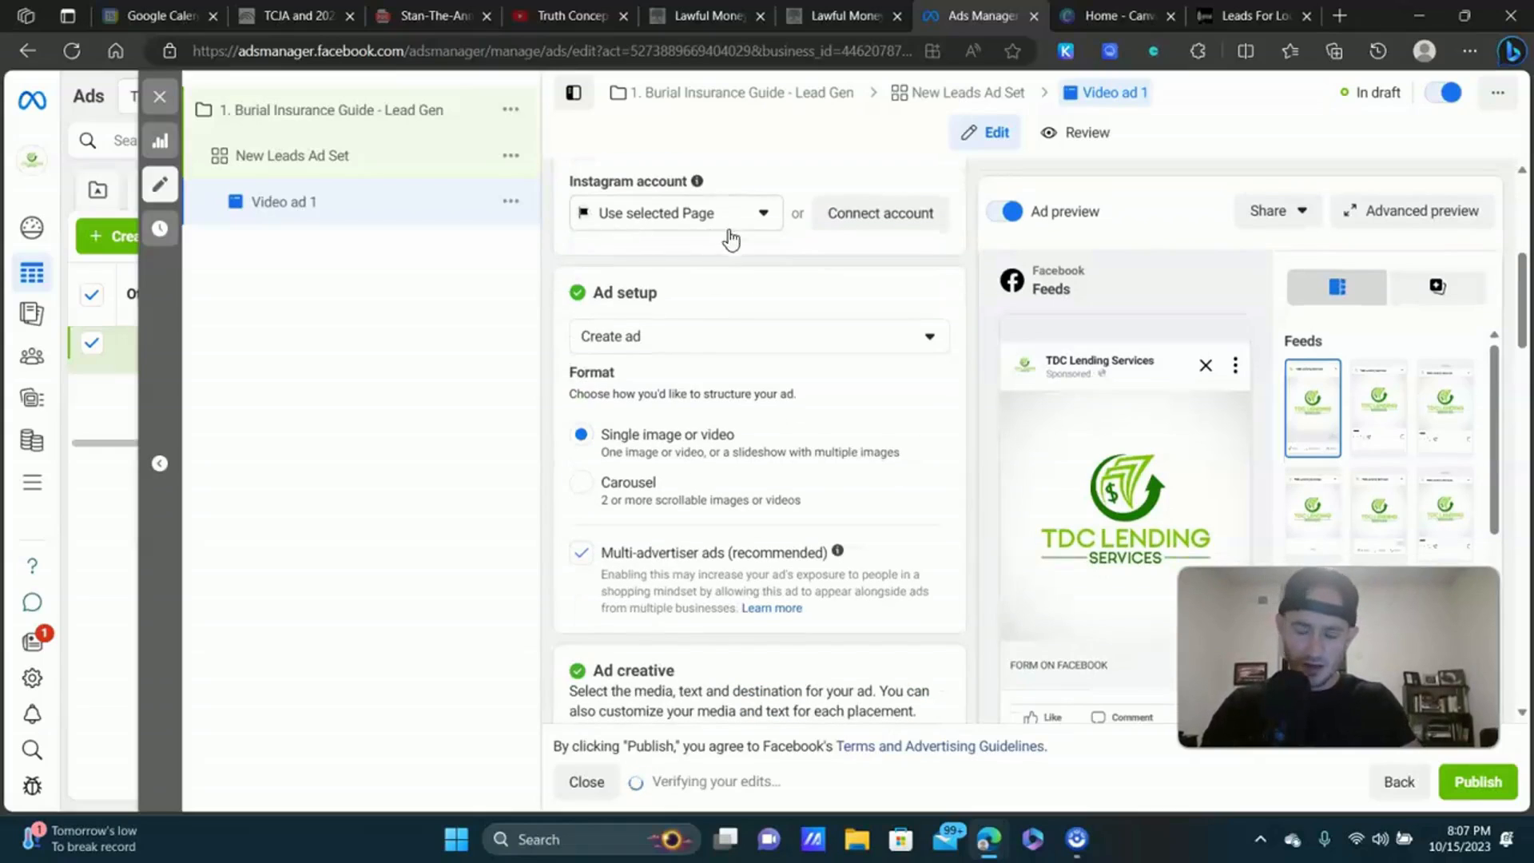
pyautogui.scroll(-2, 743, 279)
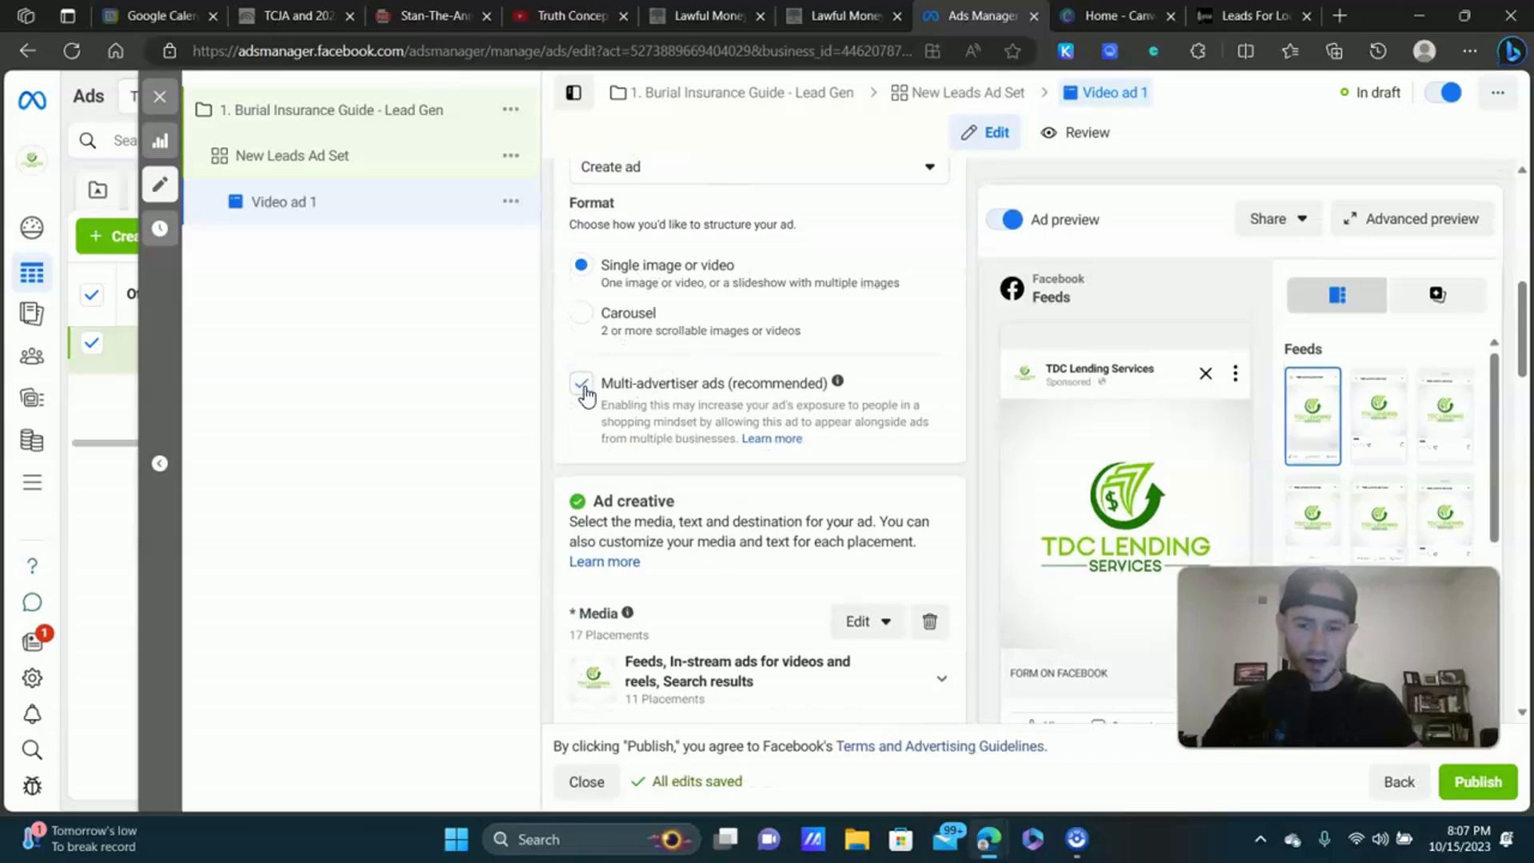
pyautogui.click(581, 386)
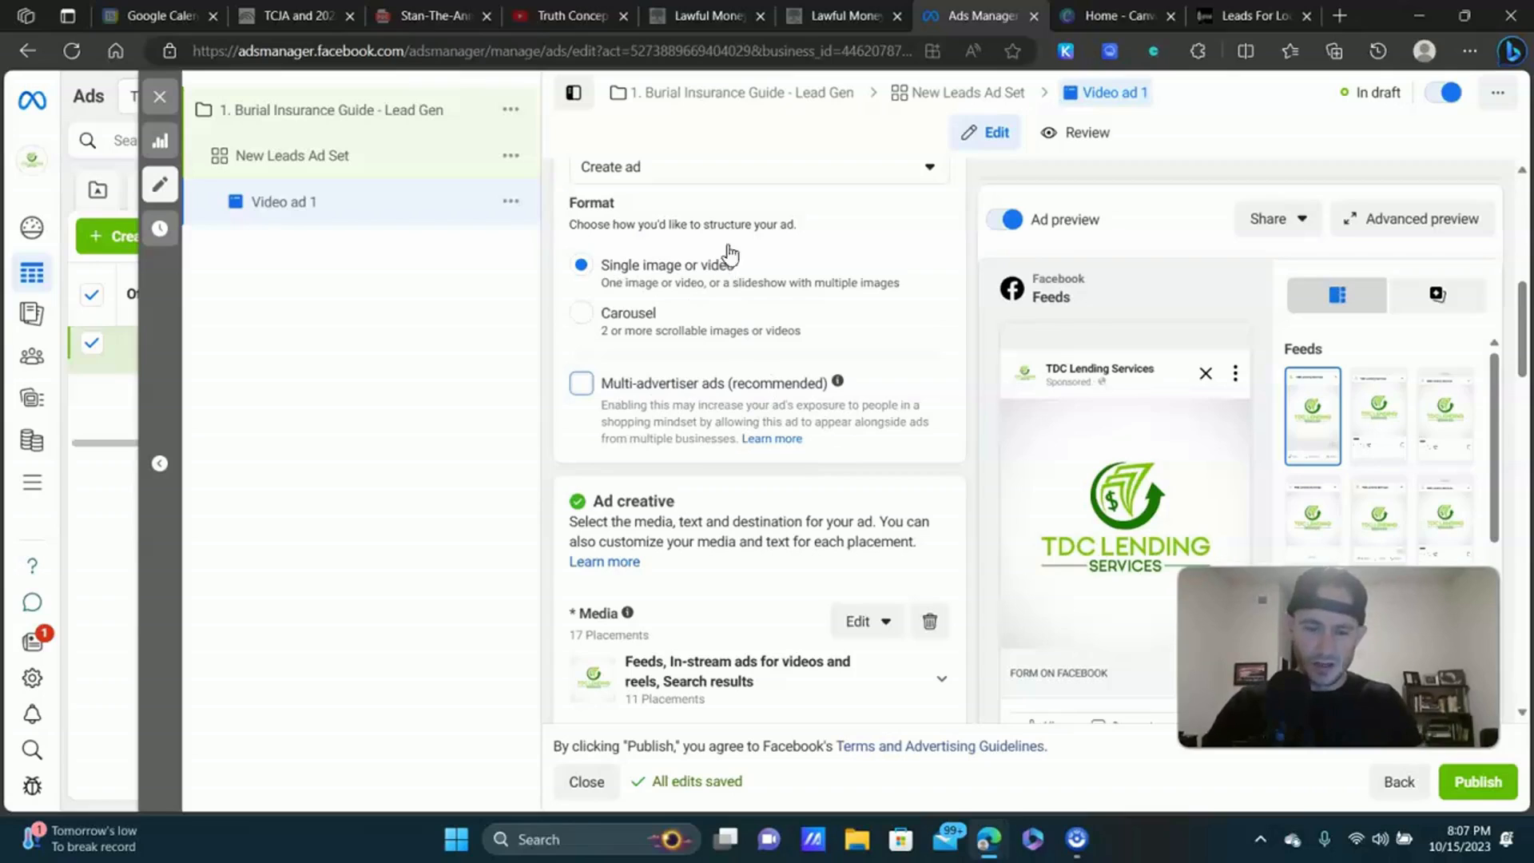
# Switch to Canva, open the recent design "life insurance guide text video ad" and dismiss the Magic Resize notice.
pyautogui.click(1114, 15)
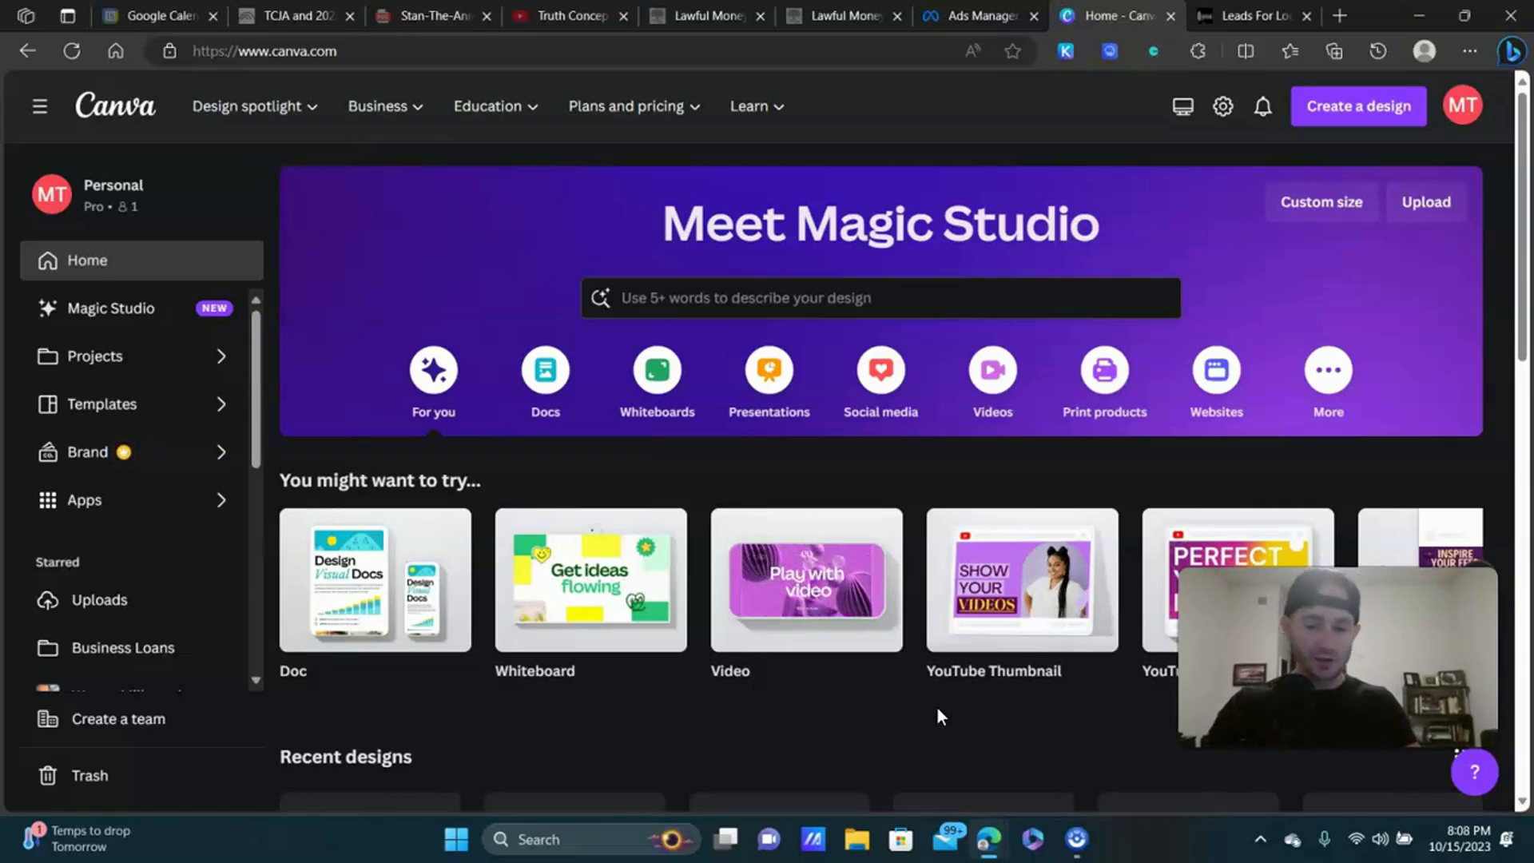
pyautogui.scroll(-8, 937, 711)
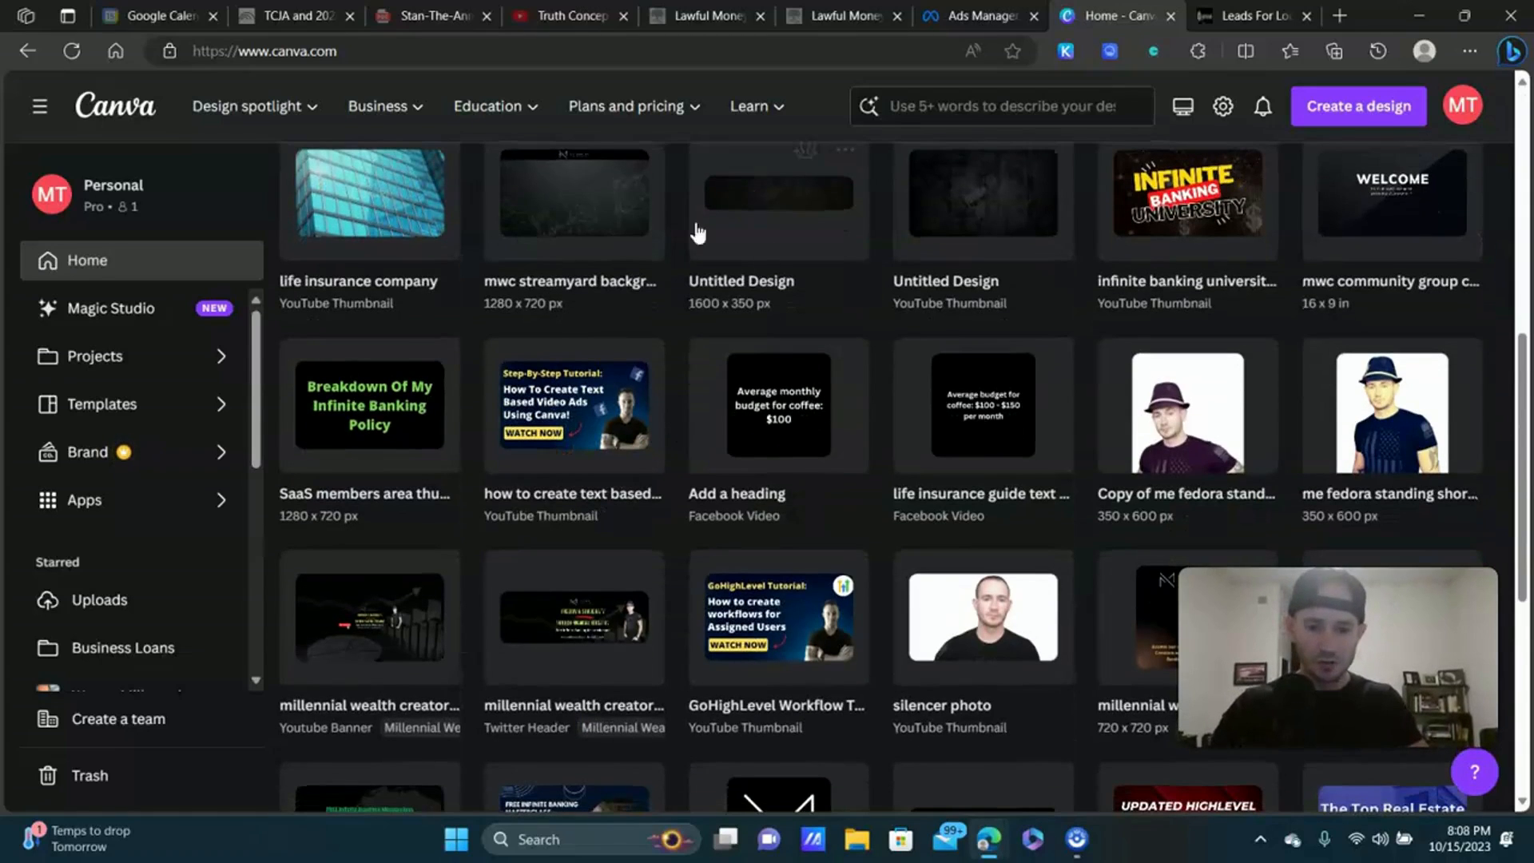
pyautogui.click(1014, 425)
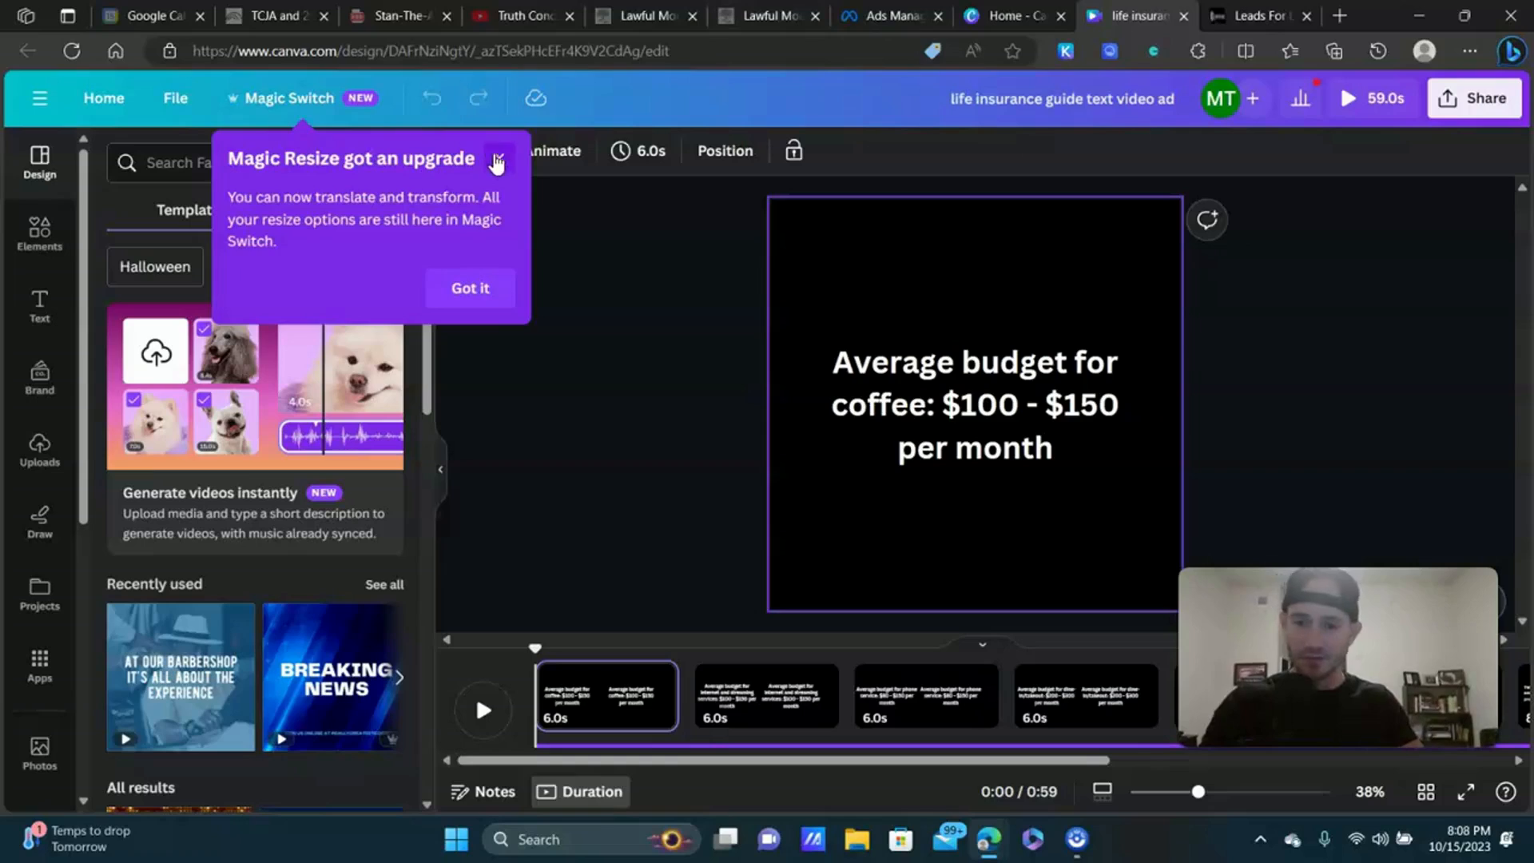
pyautogui.click(499, 158)
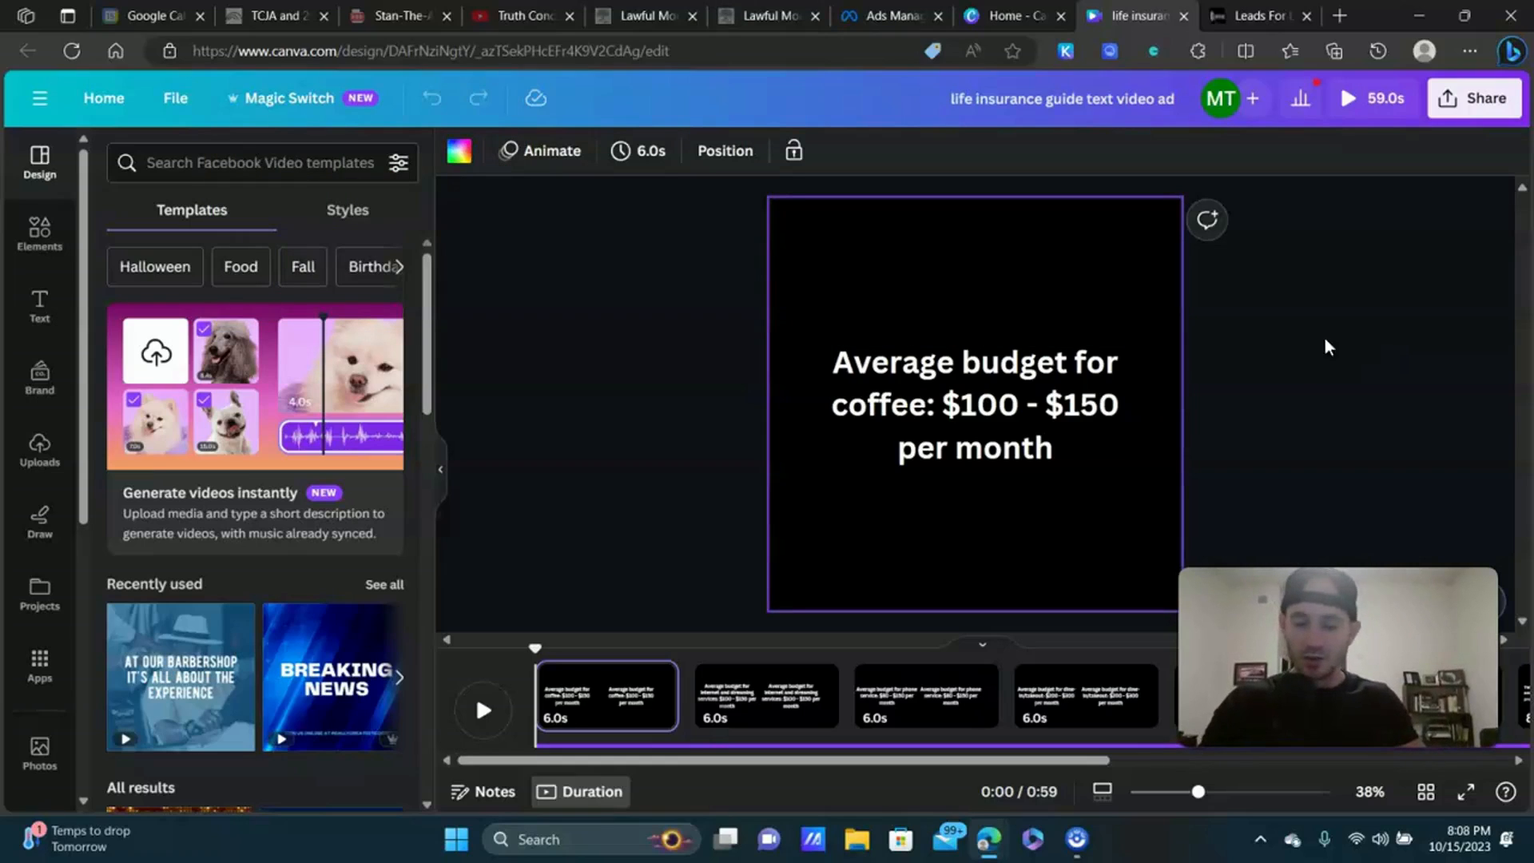
# Look through the budget comparison pages of the text video ad, from coffee to life insurance.
pyautogui.click(1321, 362)
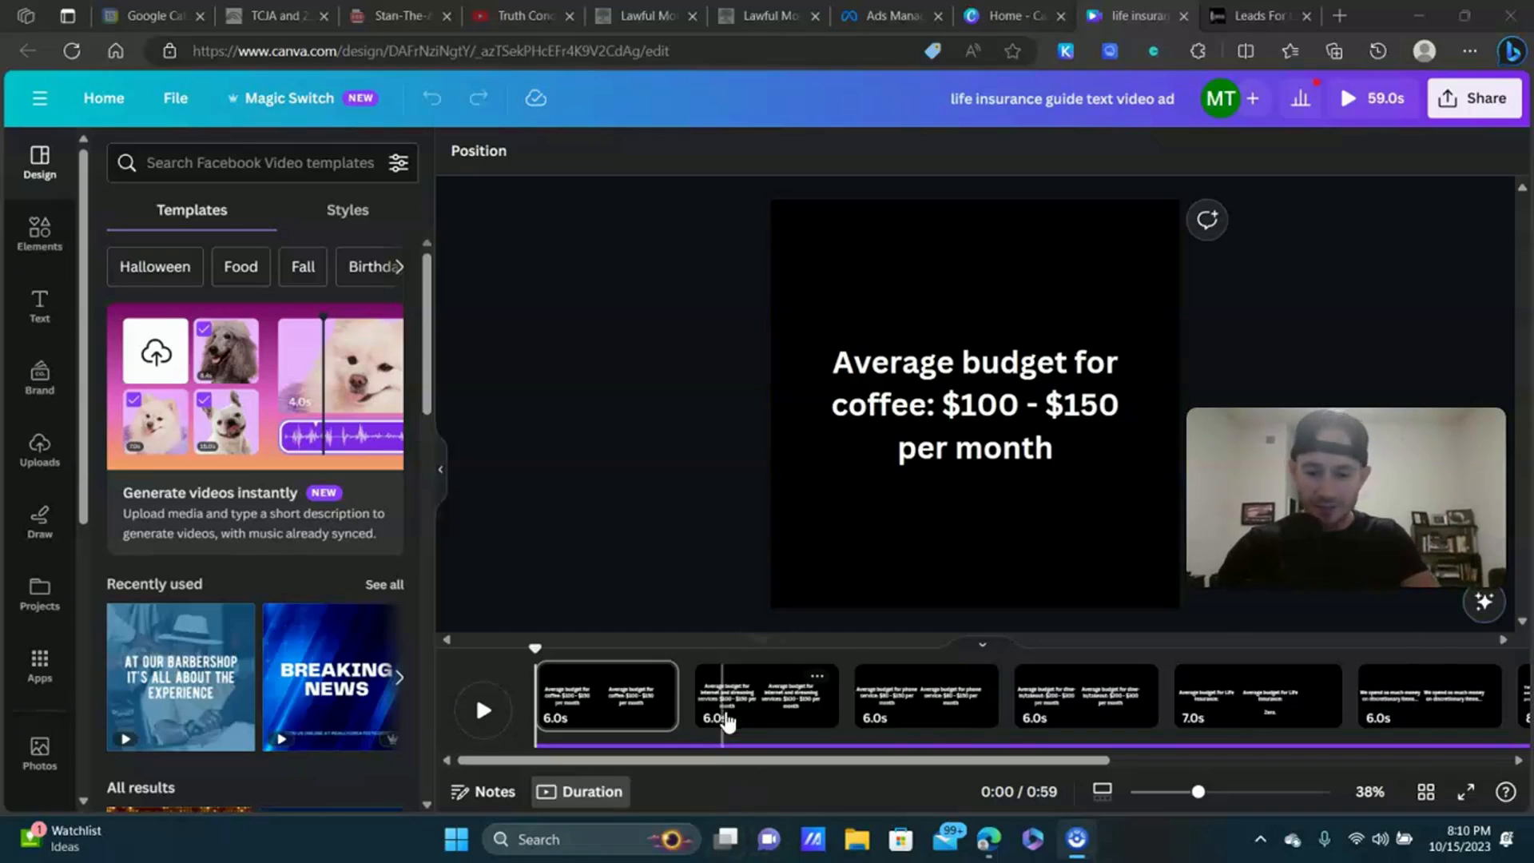
pyautogui.click(805, 680)
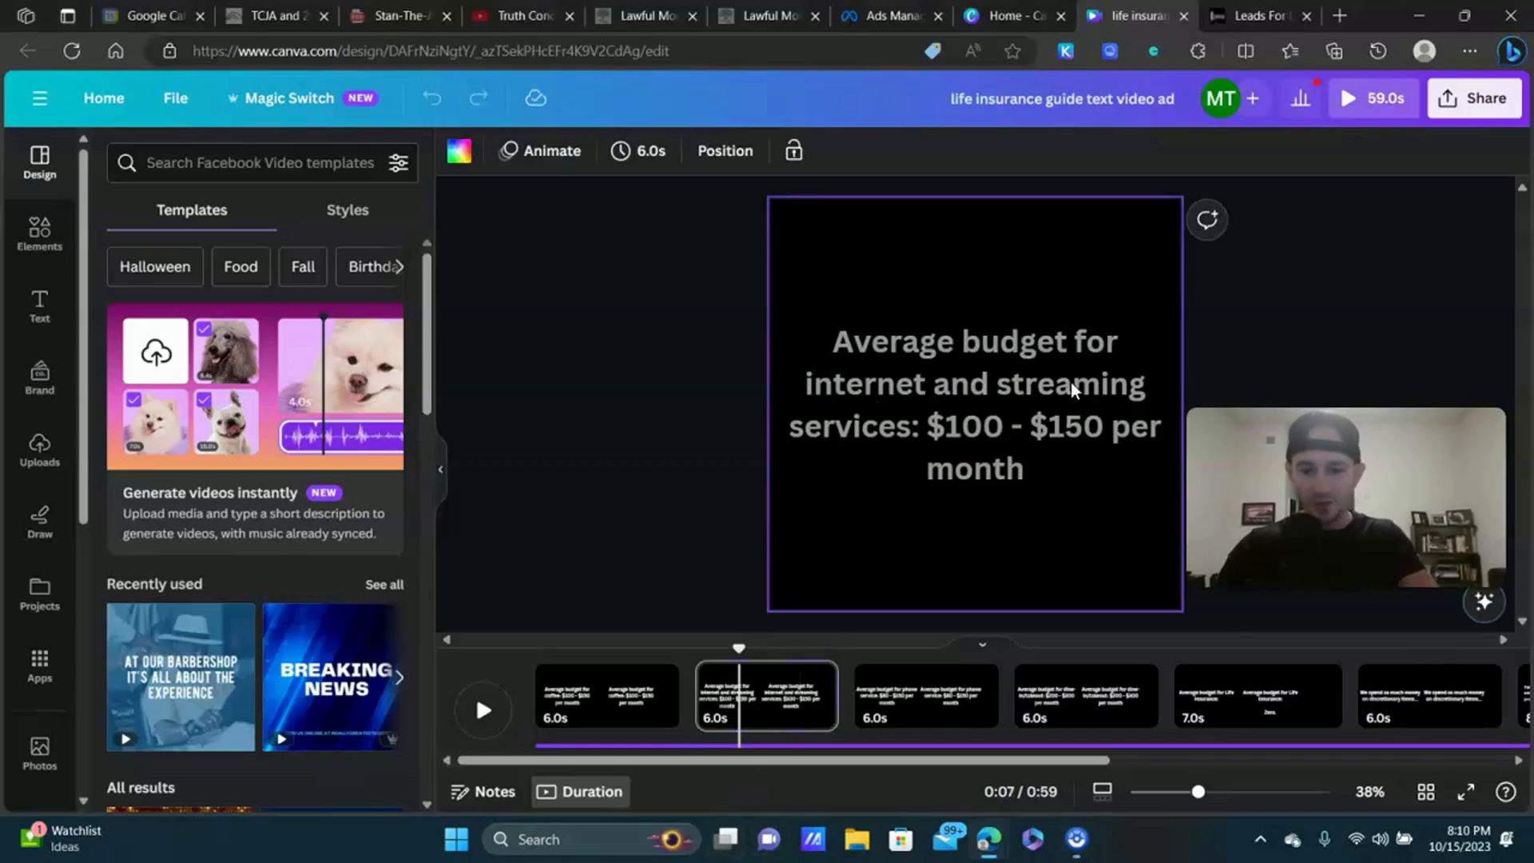
pyautogui.click(890, 711)
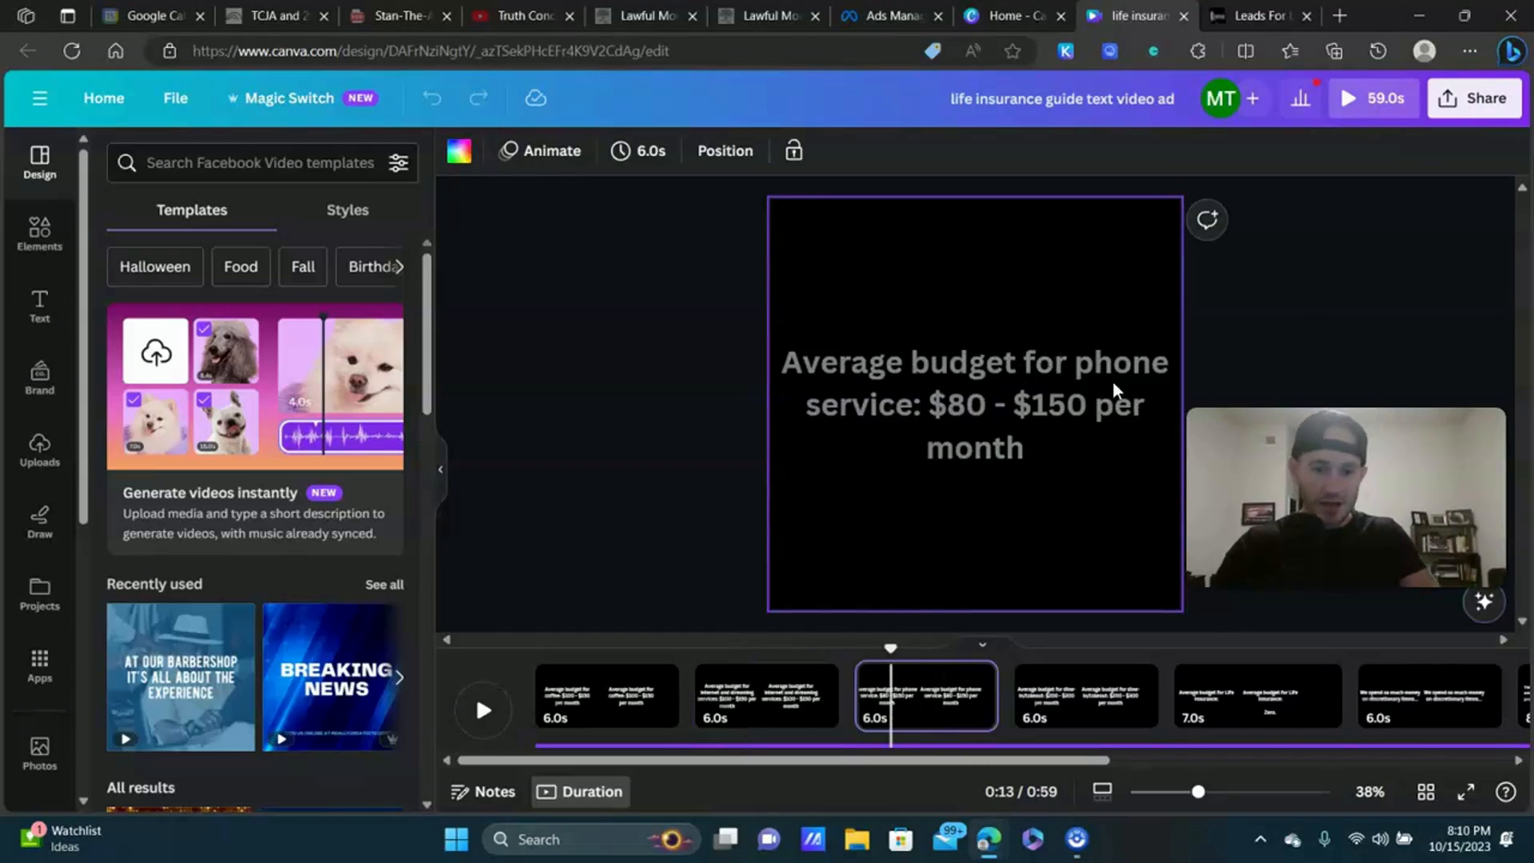
pyautogui.click(1084, 687)
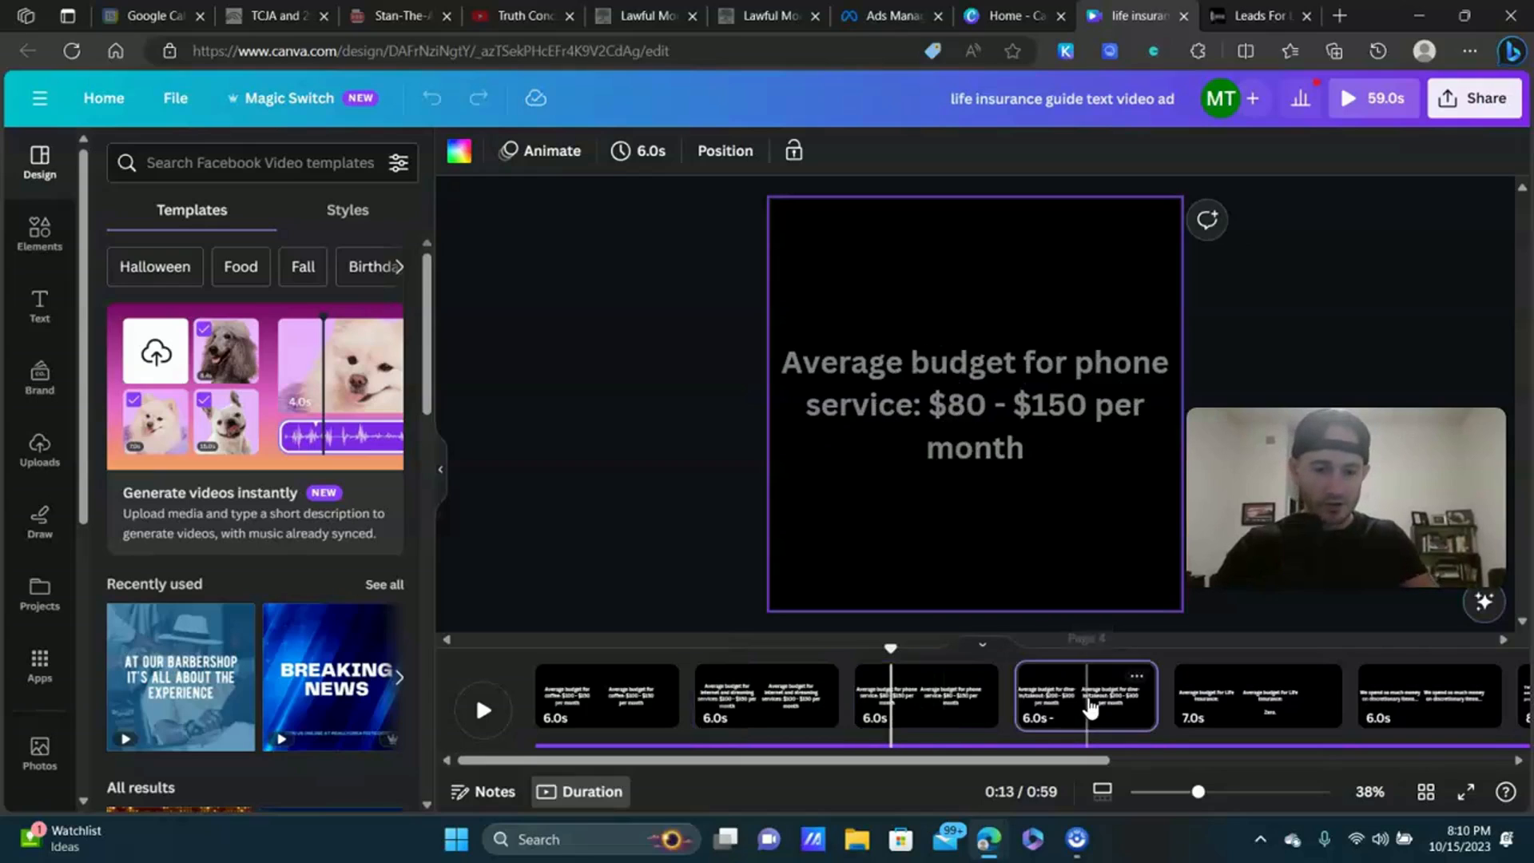
pyautogui.click(1214, 710)
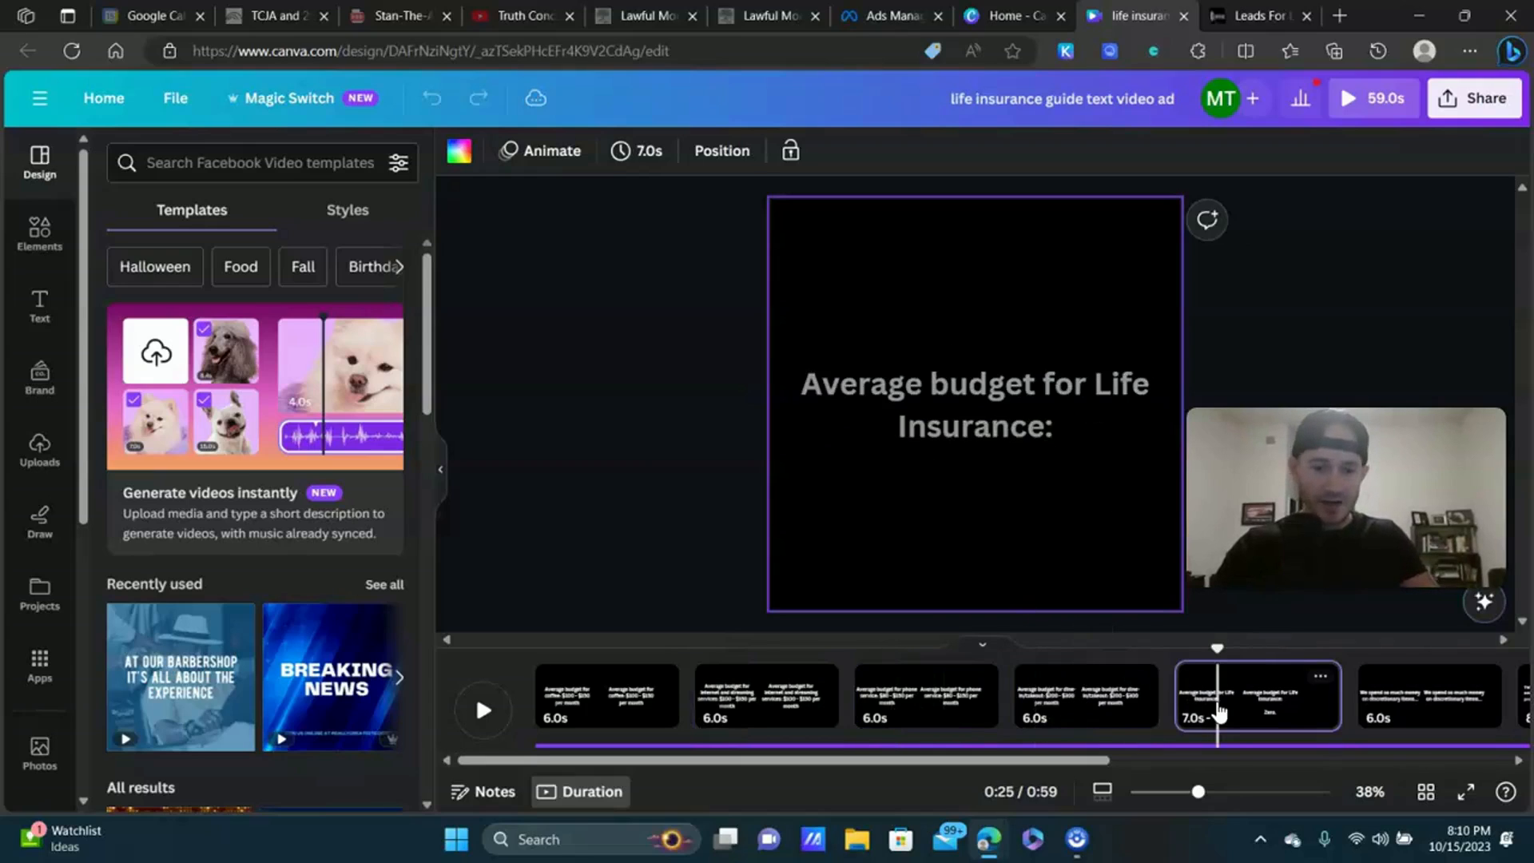
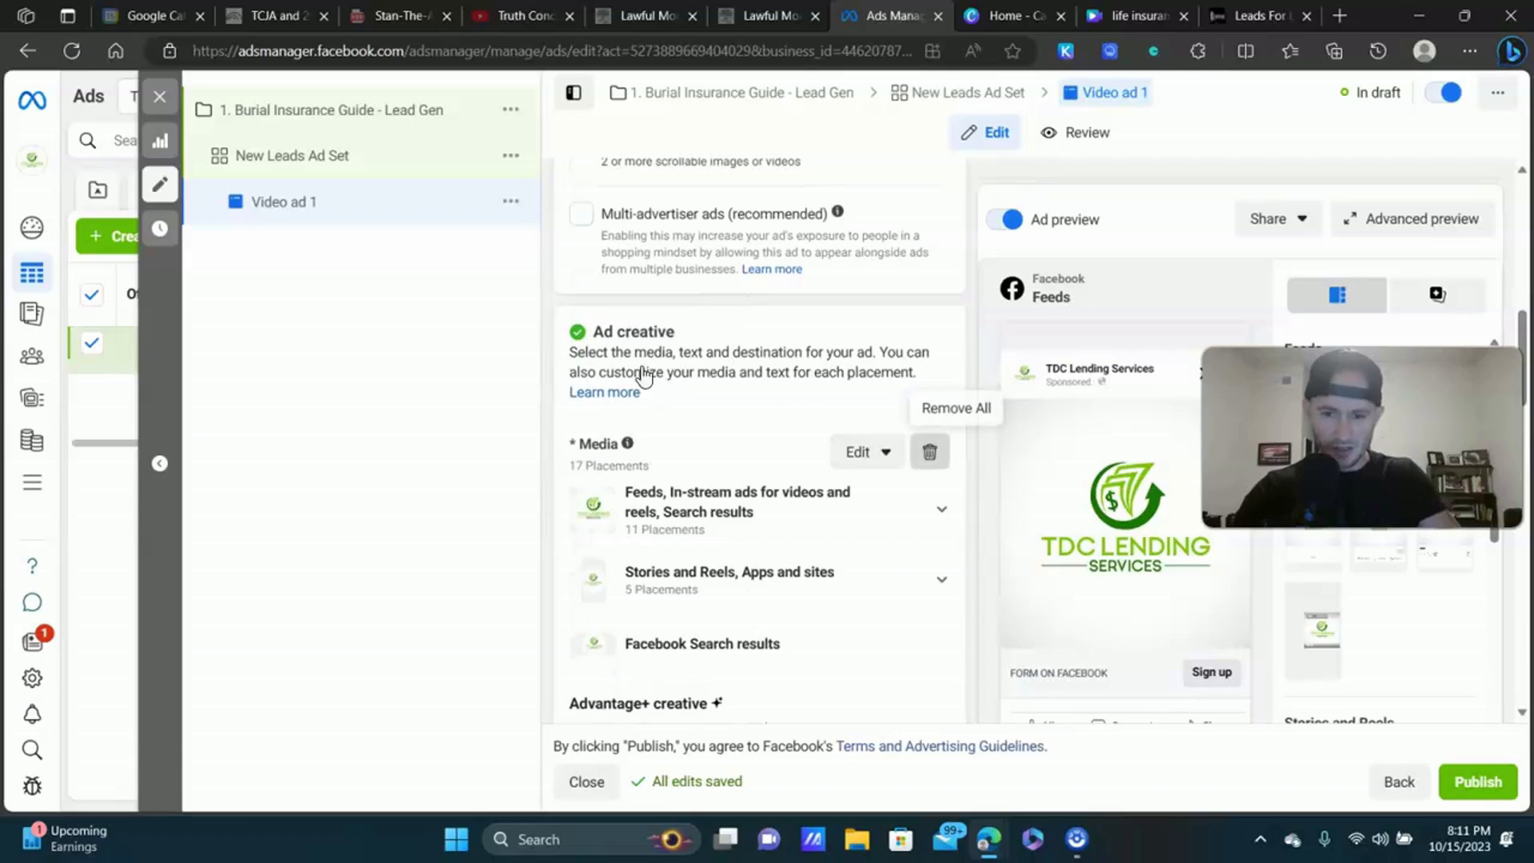
# Switch to Ads Manager, remove all existing media from Video ad 1 and set its call to action to Learn more.
pyautogui.click(929, 453)
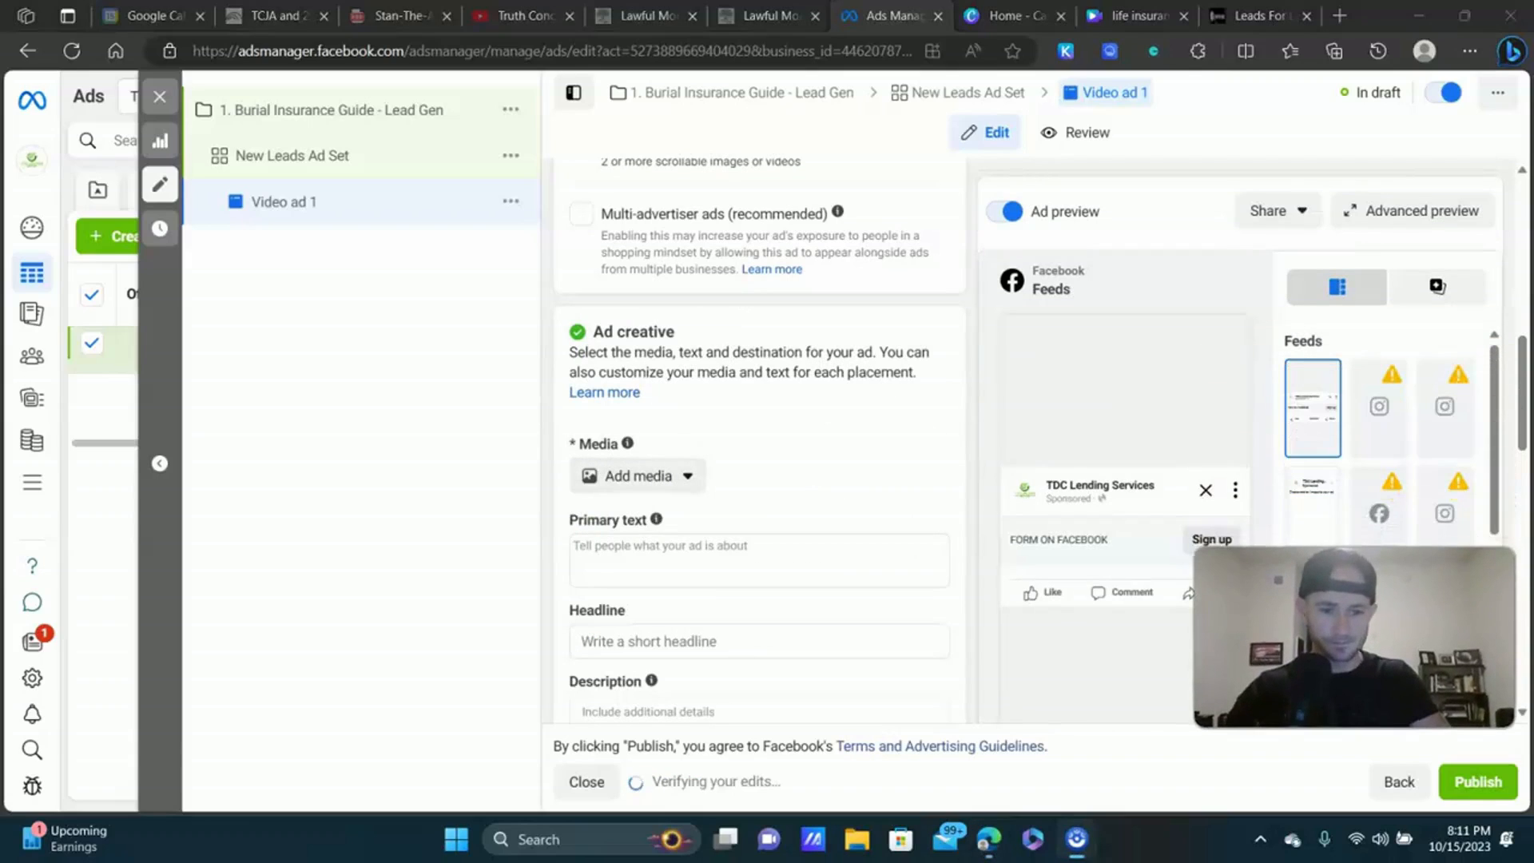
pyautogui.scroll(-3, 689, 361)
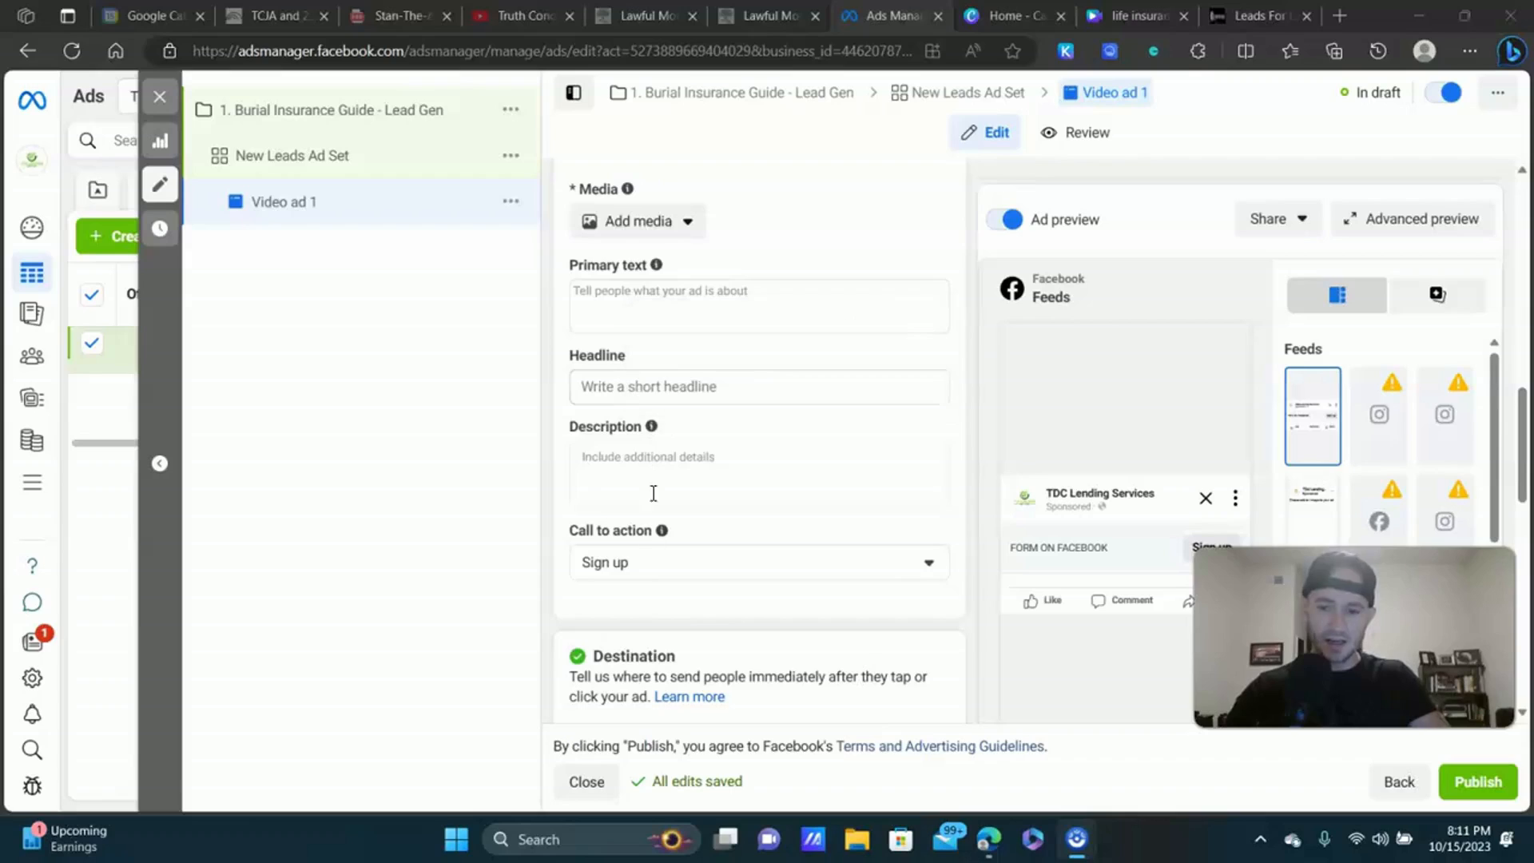
pyautogui.click(617, 564)
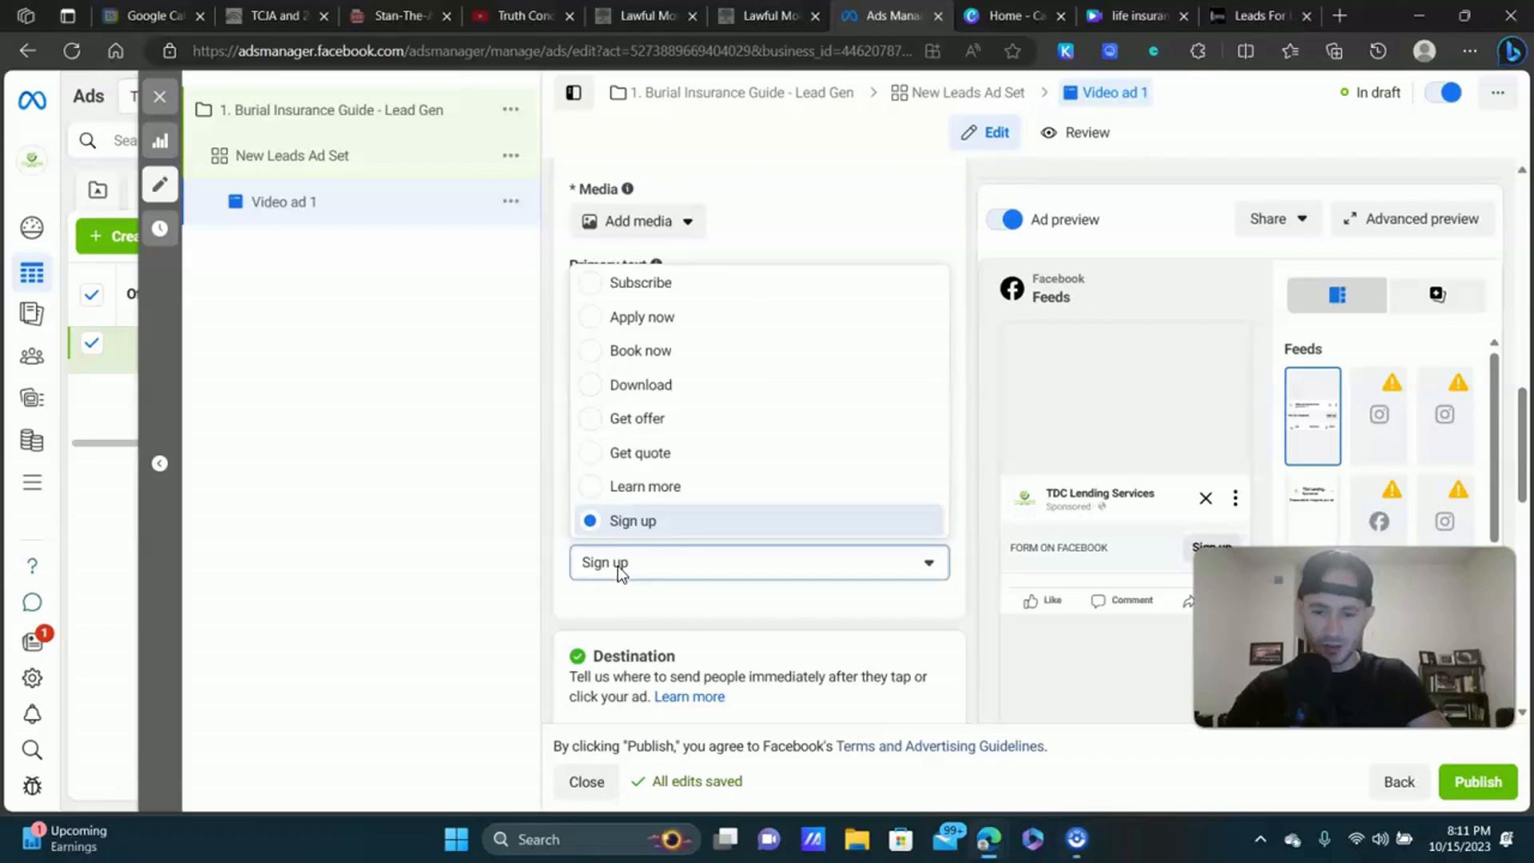
pyautogui.click(643, 488)
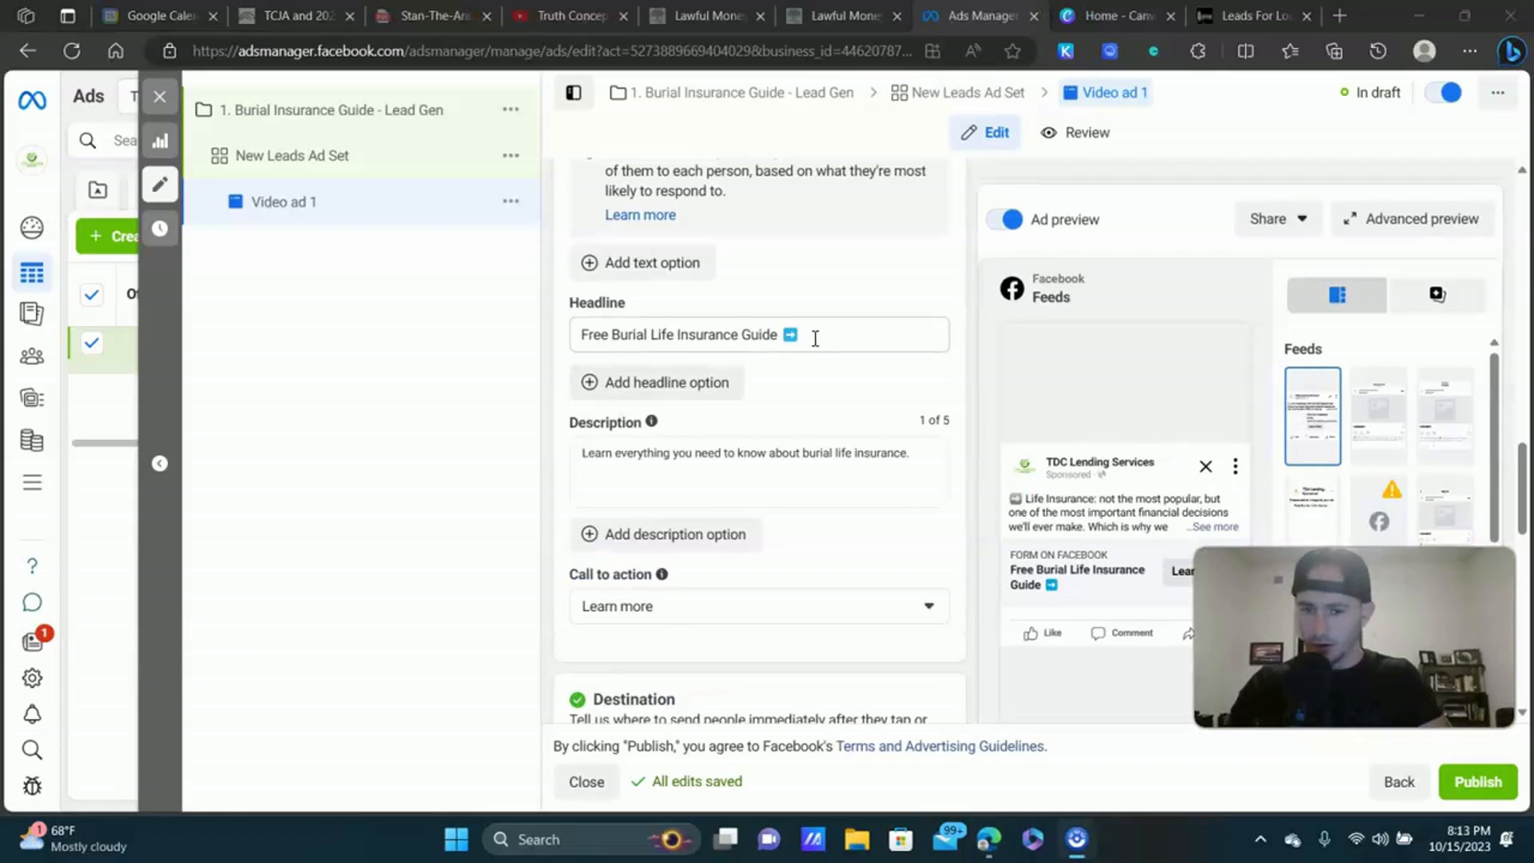
# Upload the video "life insurance guide text video ad (1)" from Downloads and select it as the ad's media.
pyautogui.scroll(12, 940, 357)
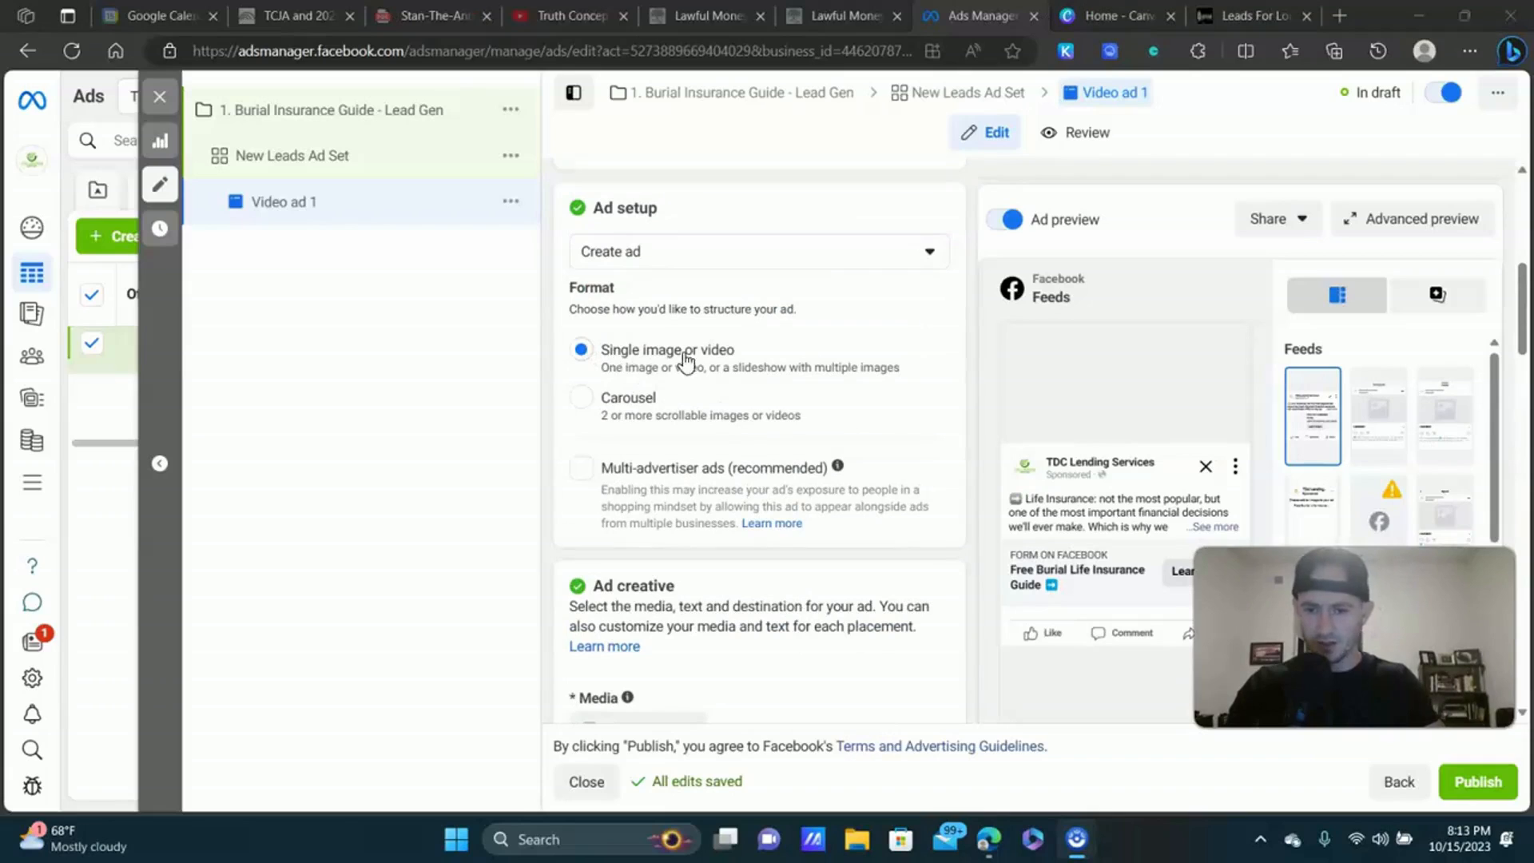
pyautogui.scroll(-2, 643, 276)
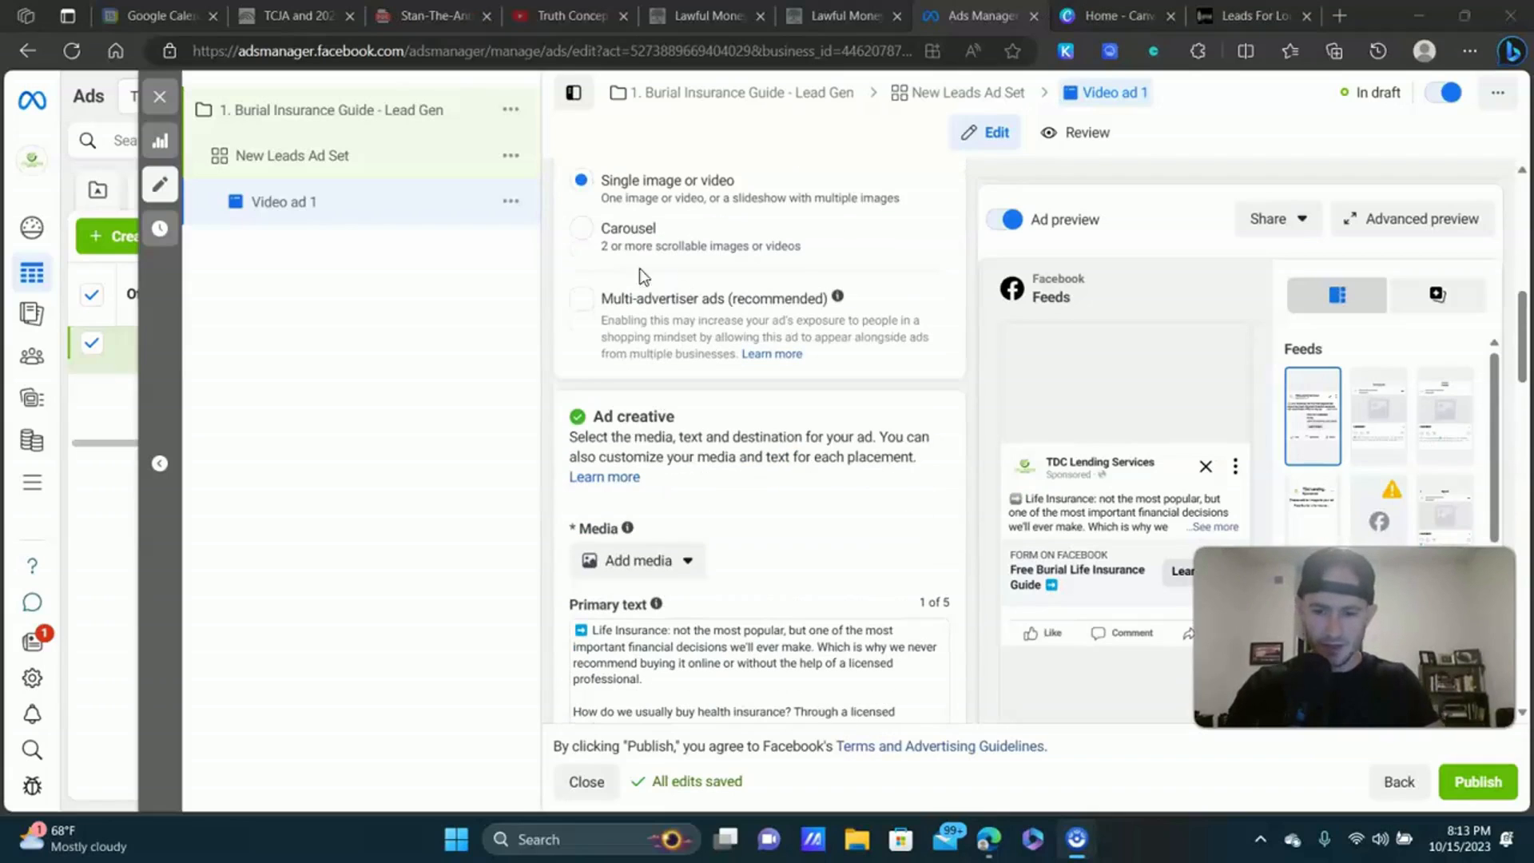
pyautogui.click(635, 566)
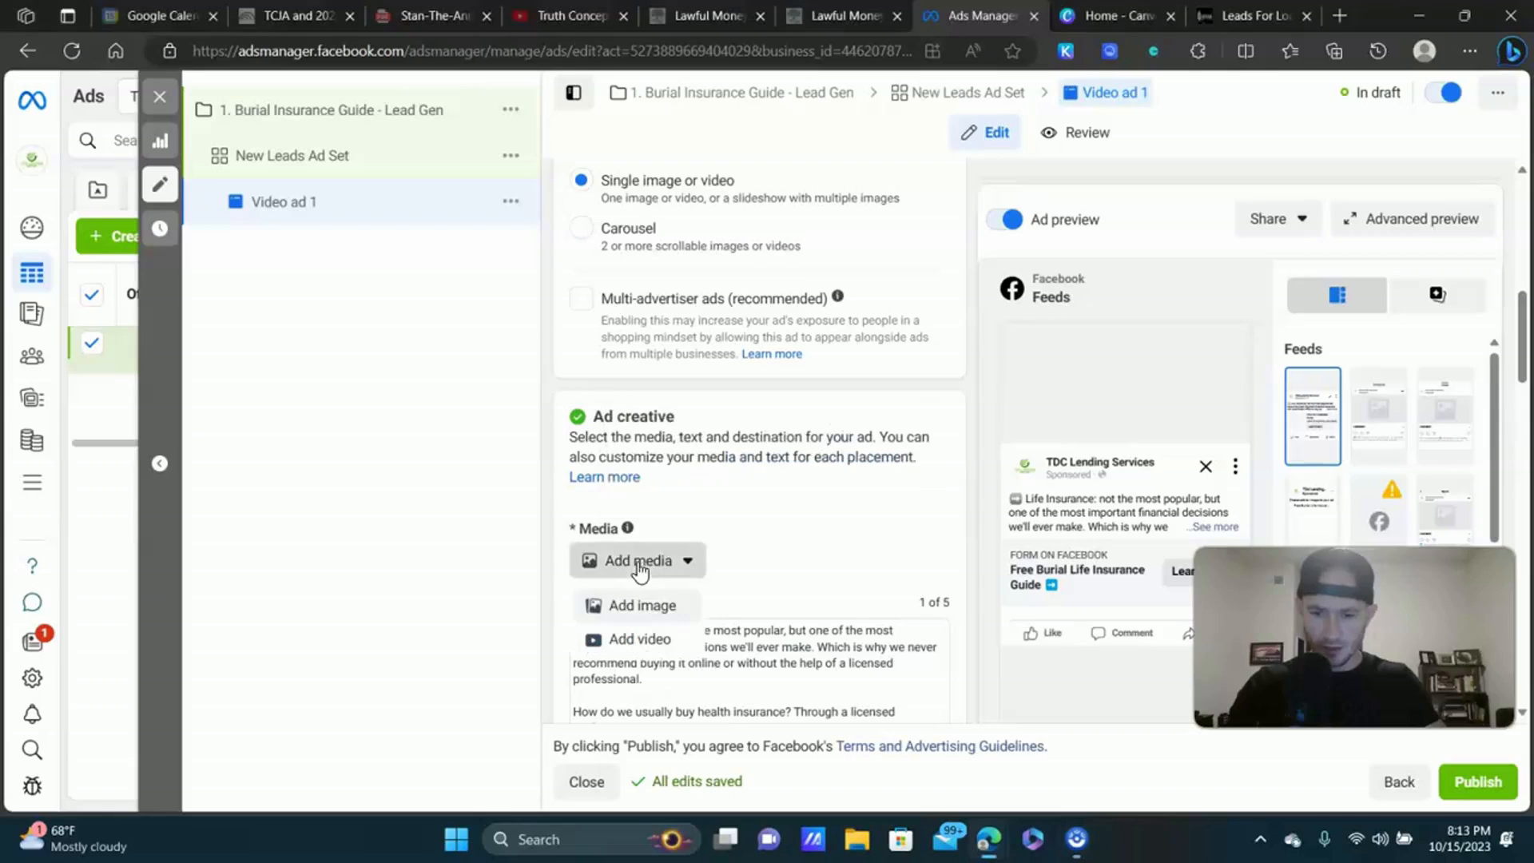
pyautogui.click(651, 637)
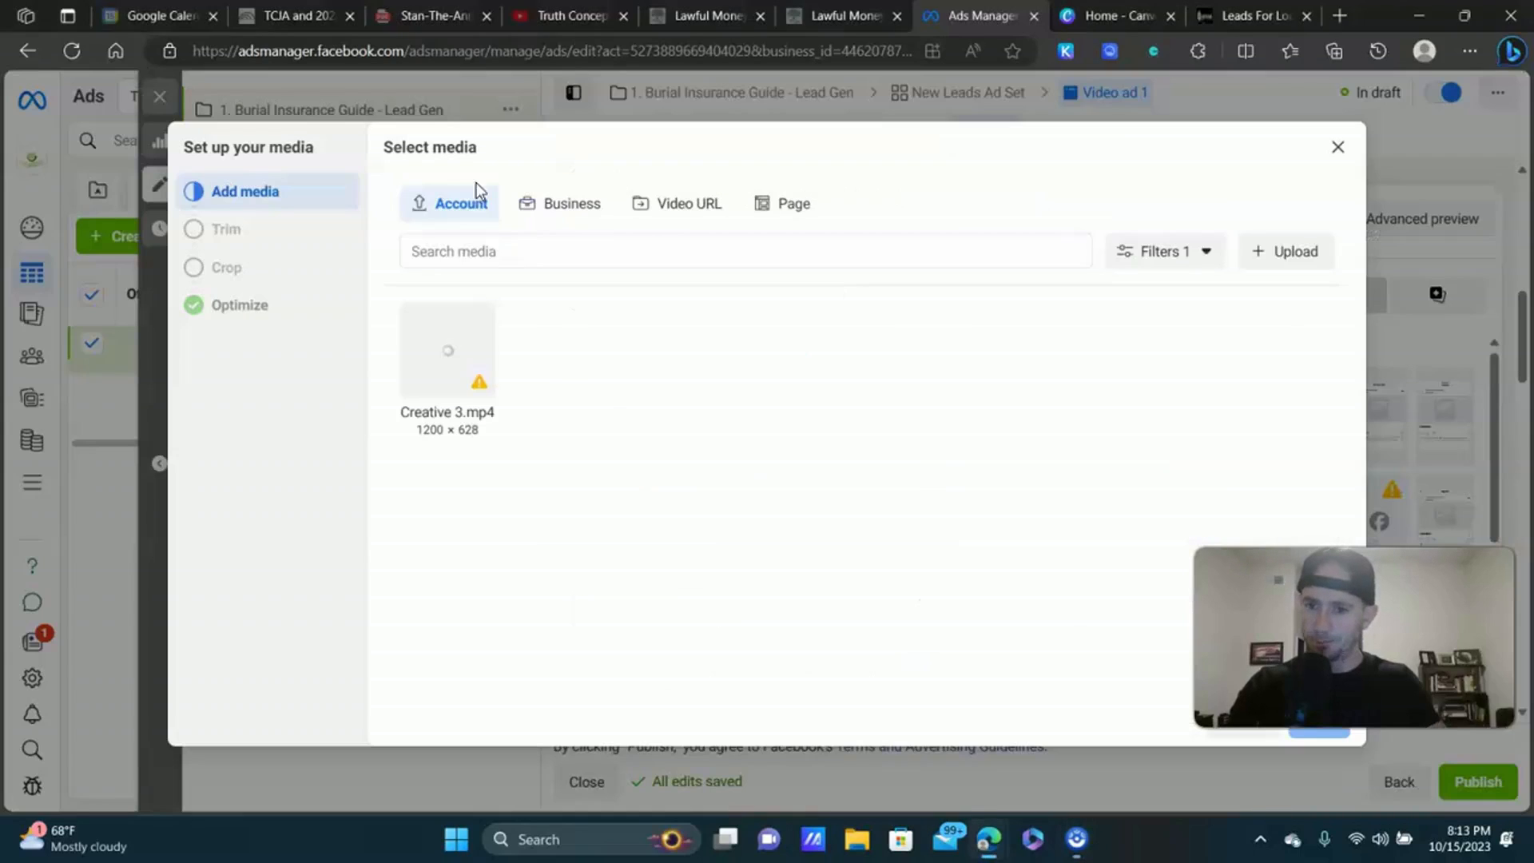
pyautogui.click(1286, 254)
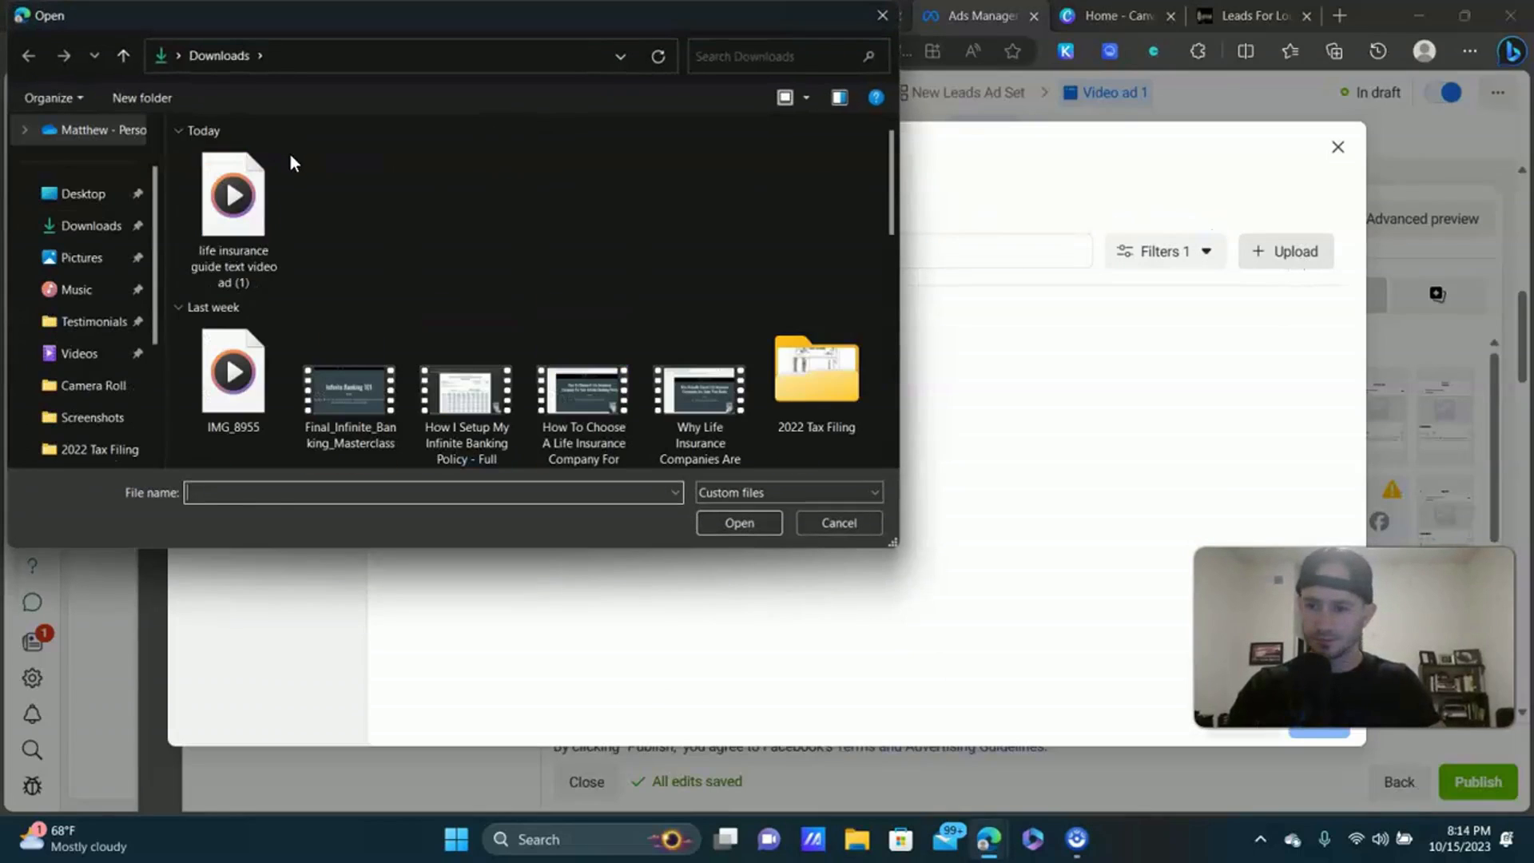
pyautogui.doubleClick(234, 203)
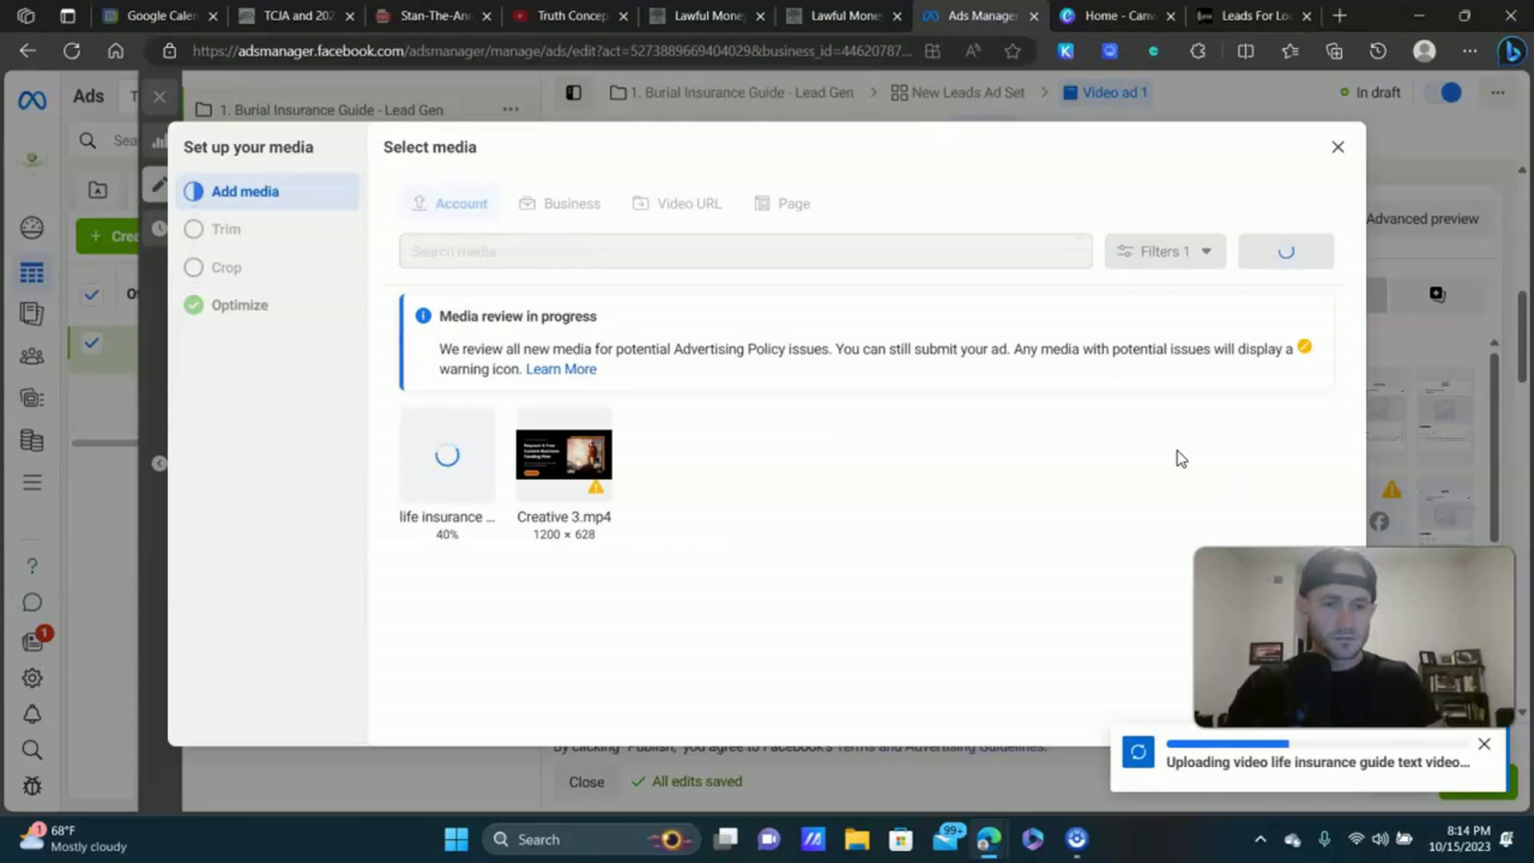
pyautogui.click(447, 455)
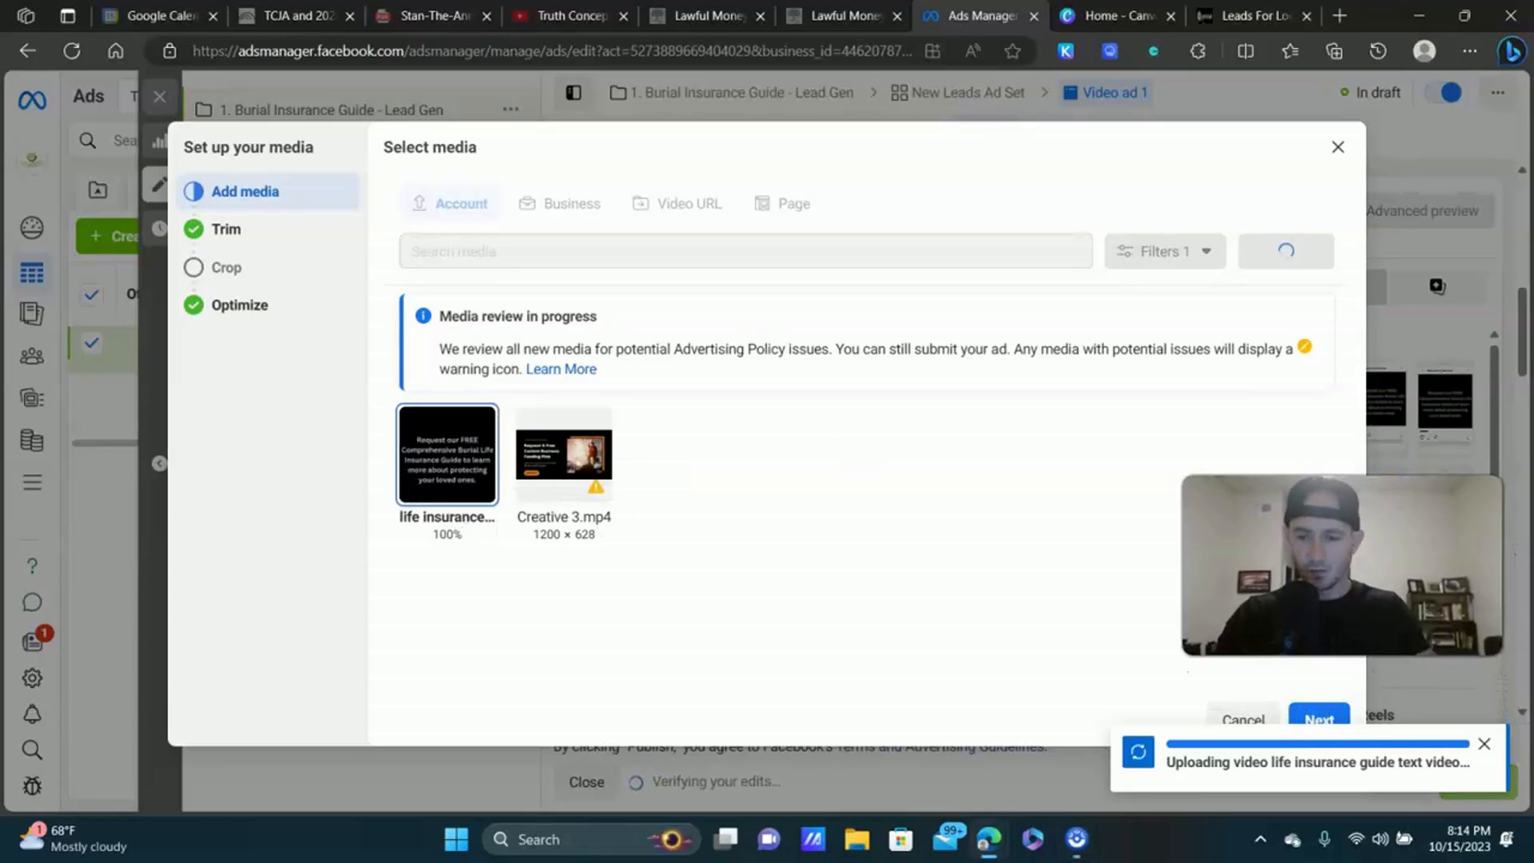
pyautogui.click(1484, 743)
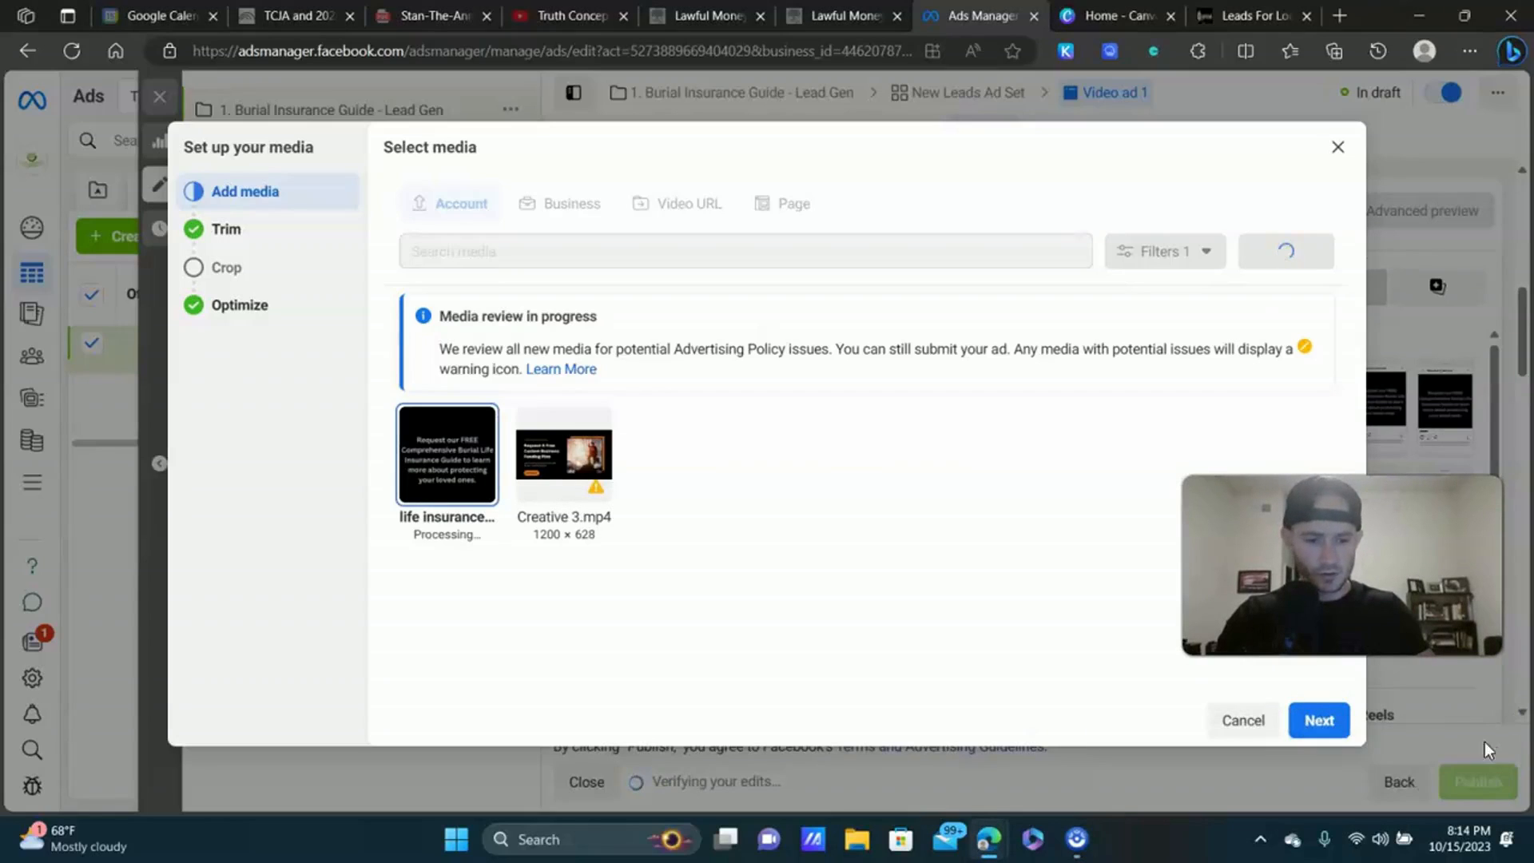
# Complete the video's media setup with its full 59-second length, original crops for all placements and the Advantage+ optimizations left on.
pyautogui.click(1303, 721)
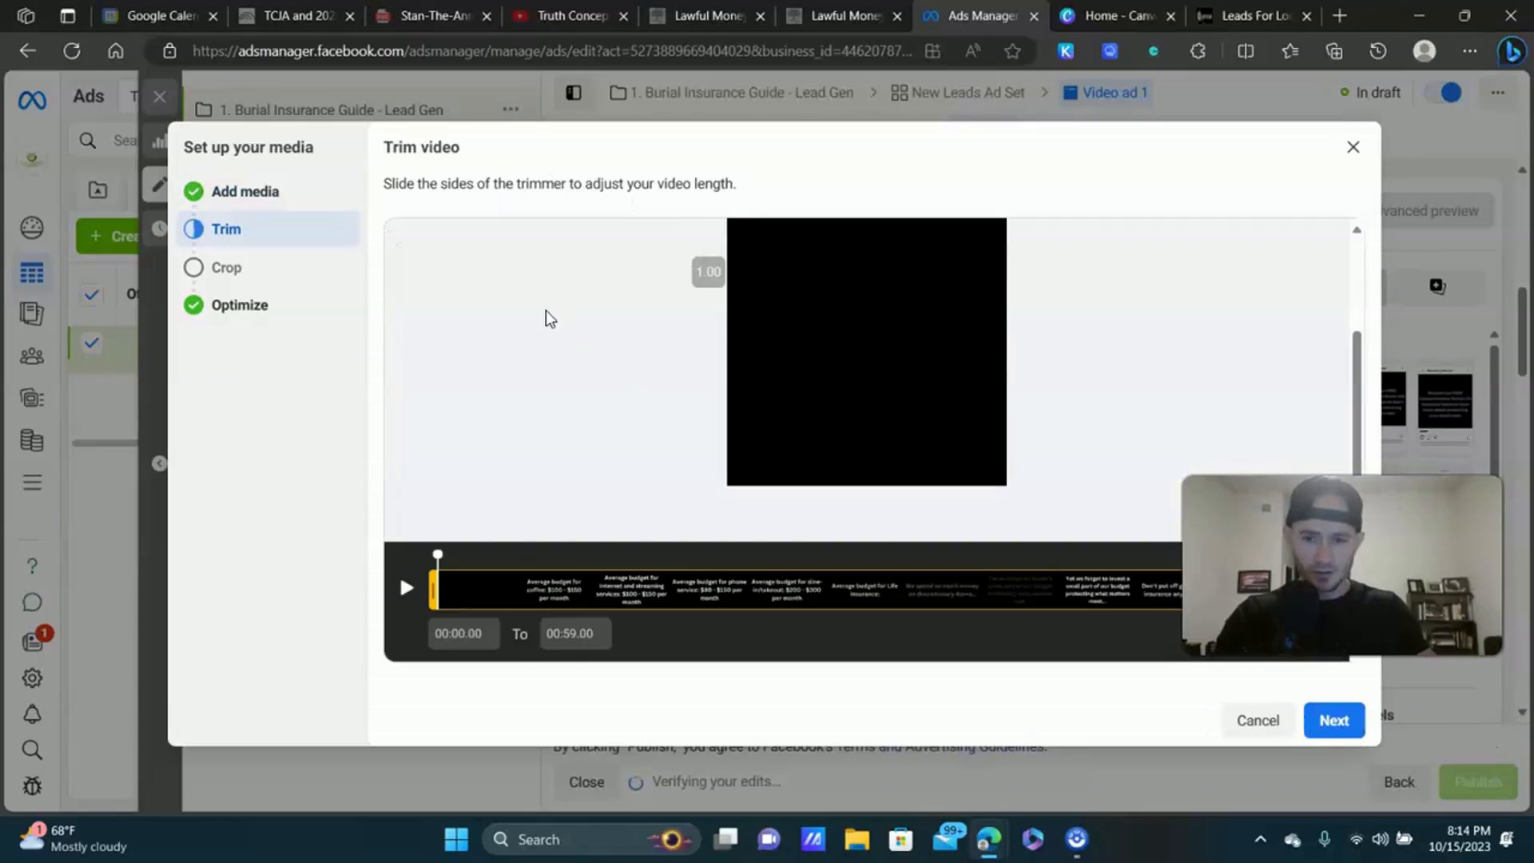
pyautogui.scroll(2, 736, 334)
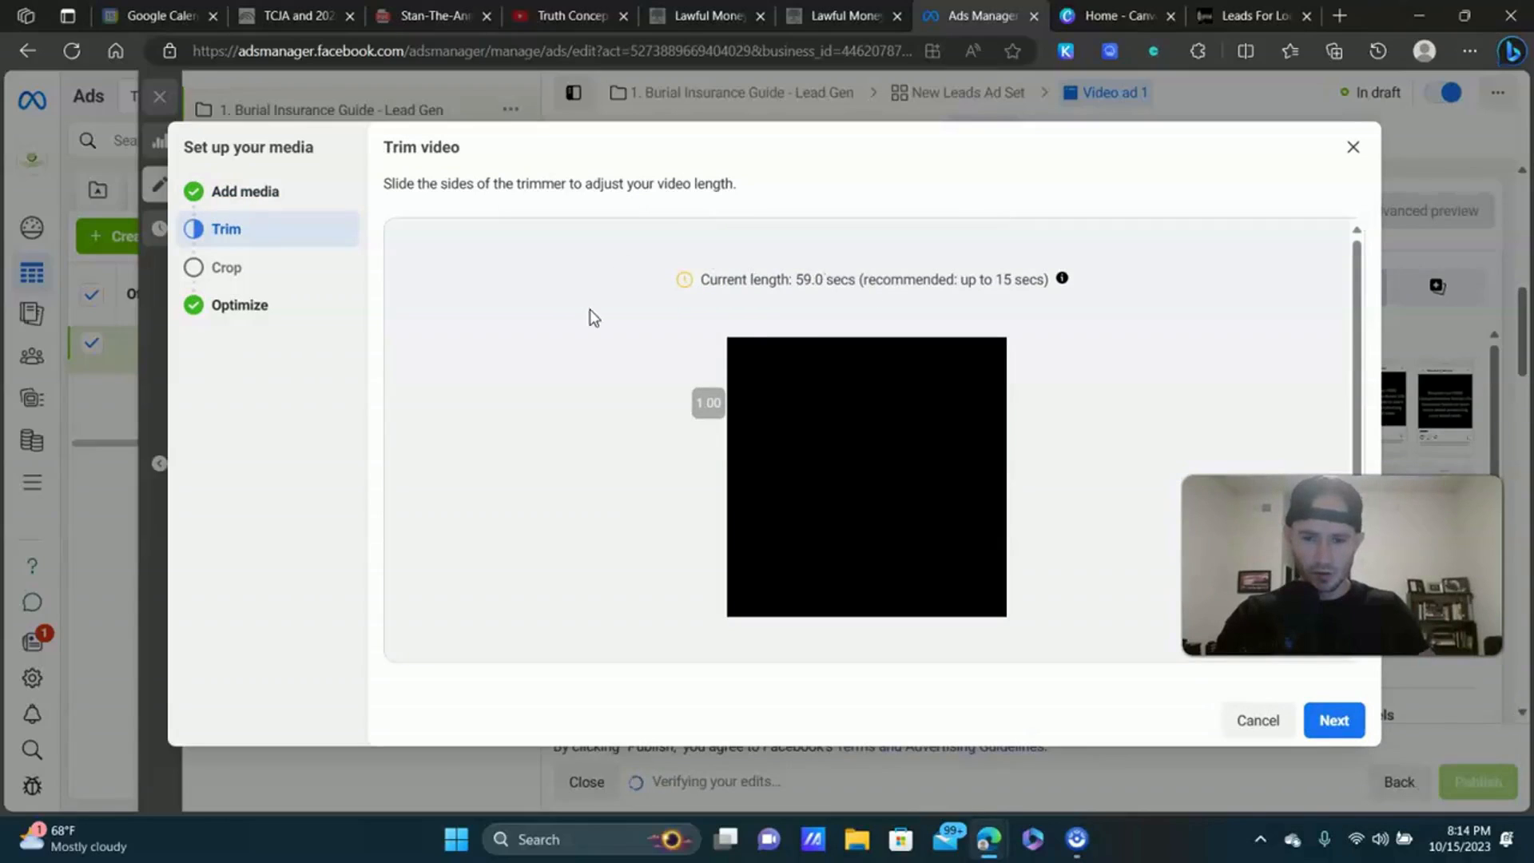
pyautogui.scroll(-2, 911, 255)
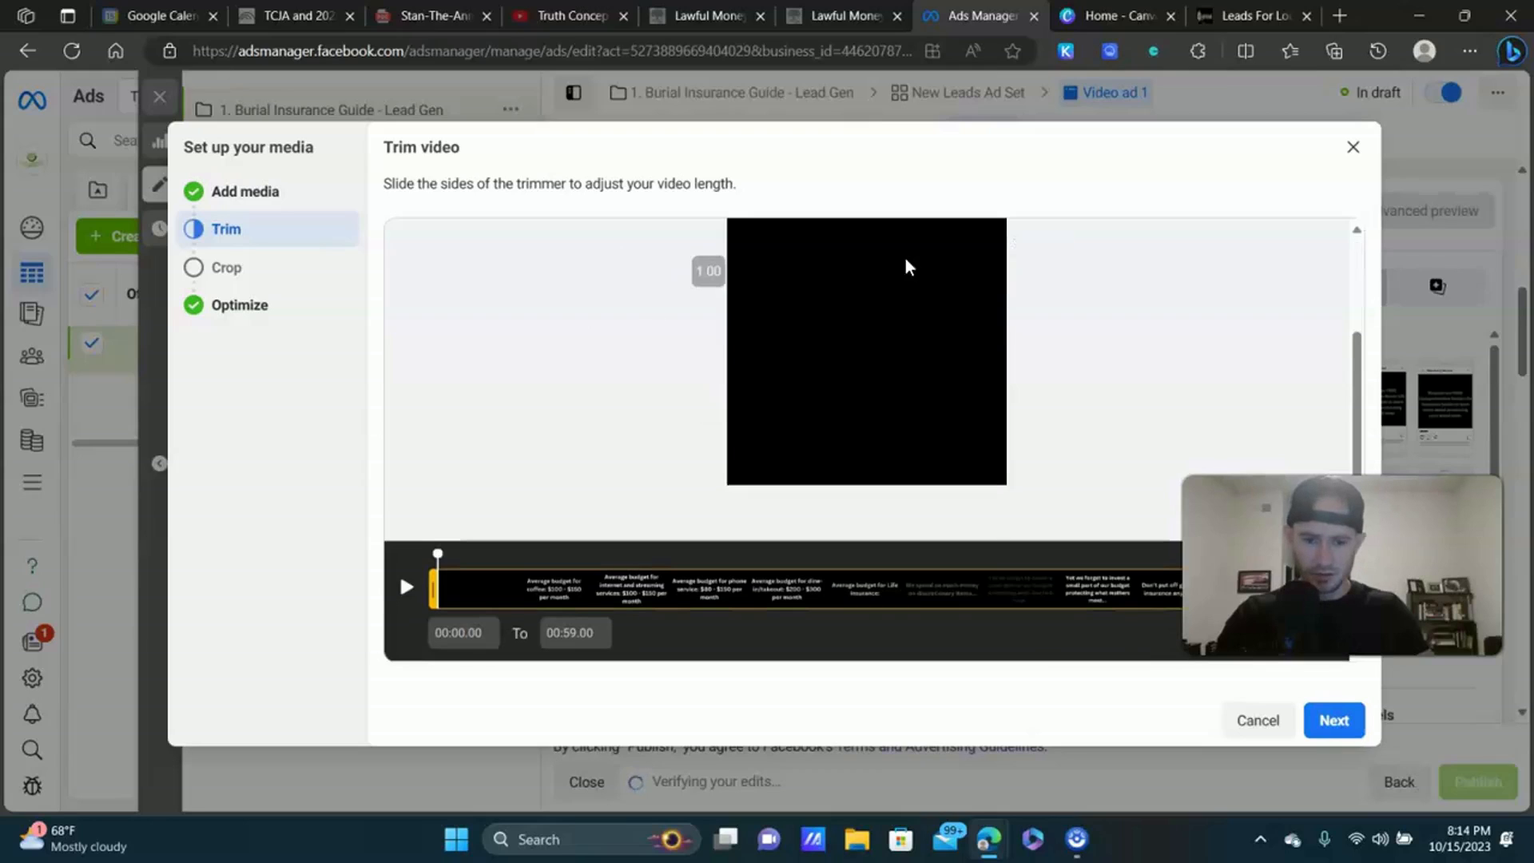
pyautogui.click(1354, 721)
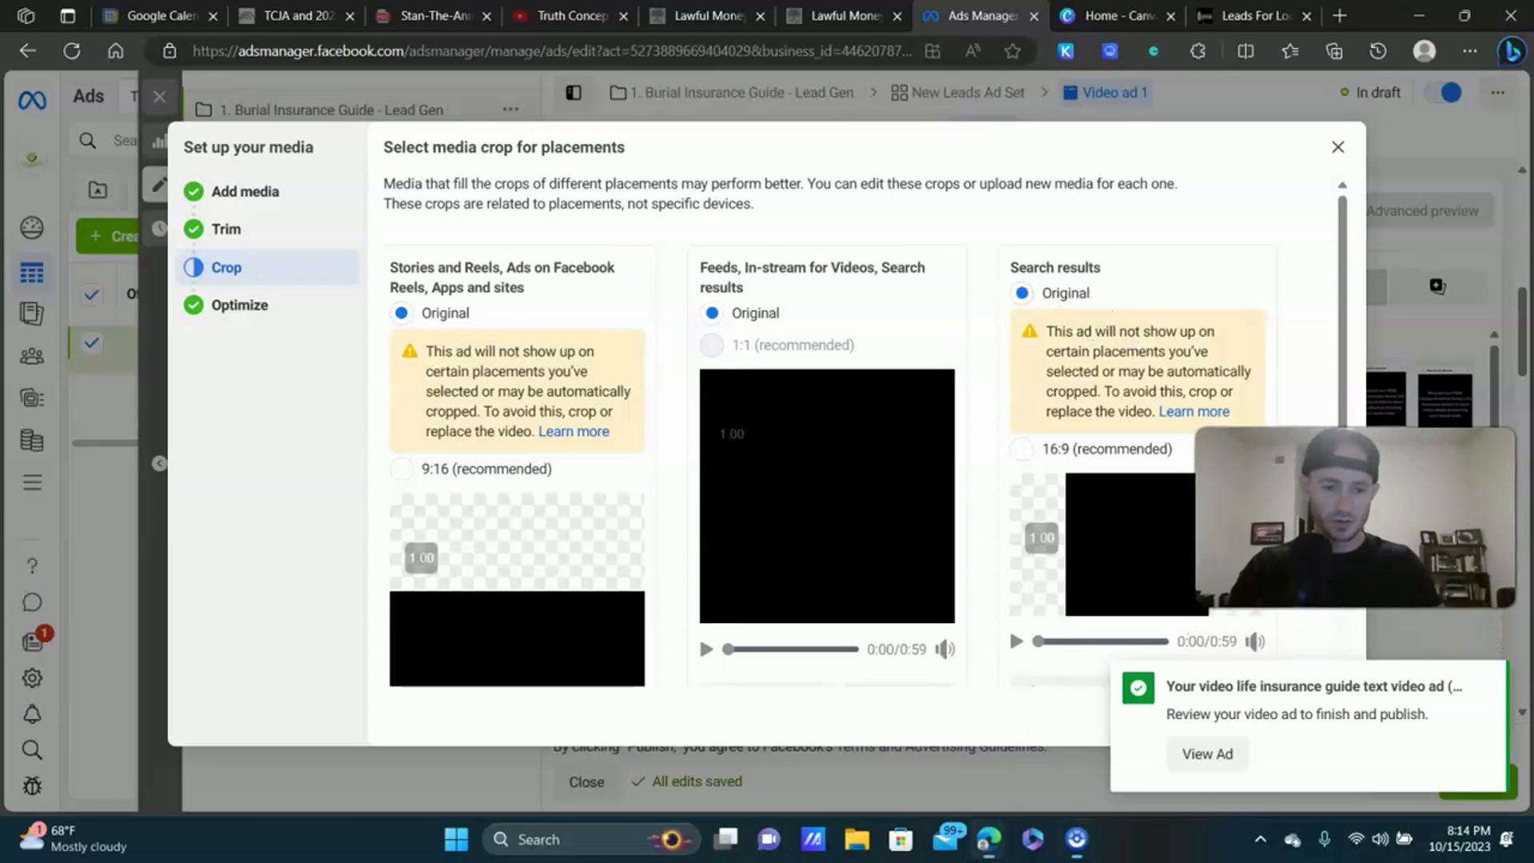
pyautogui.click(1479, 678)
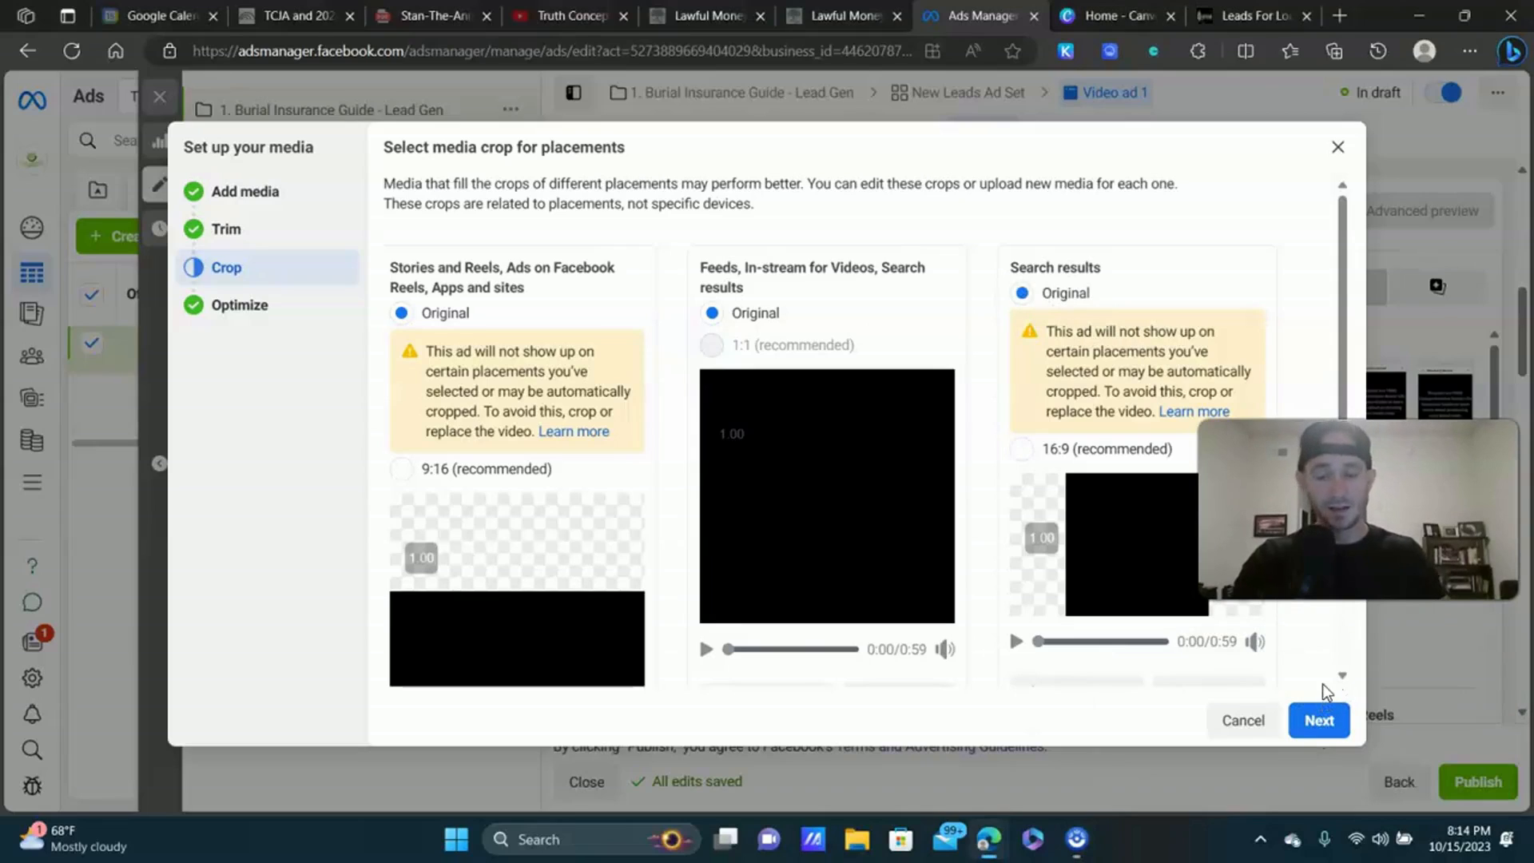
pyautogui.click(1323, 727)
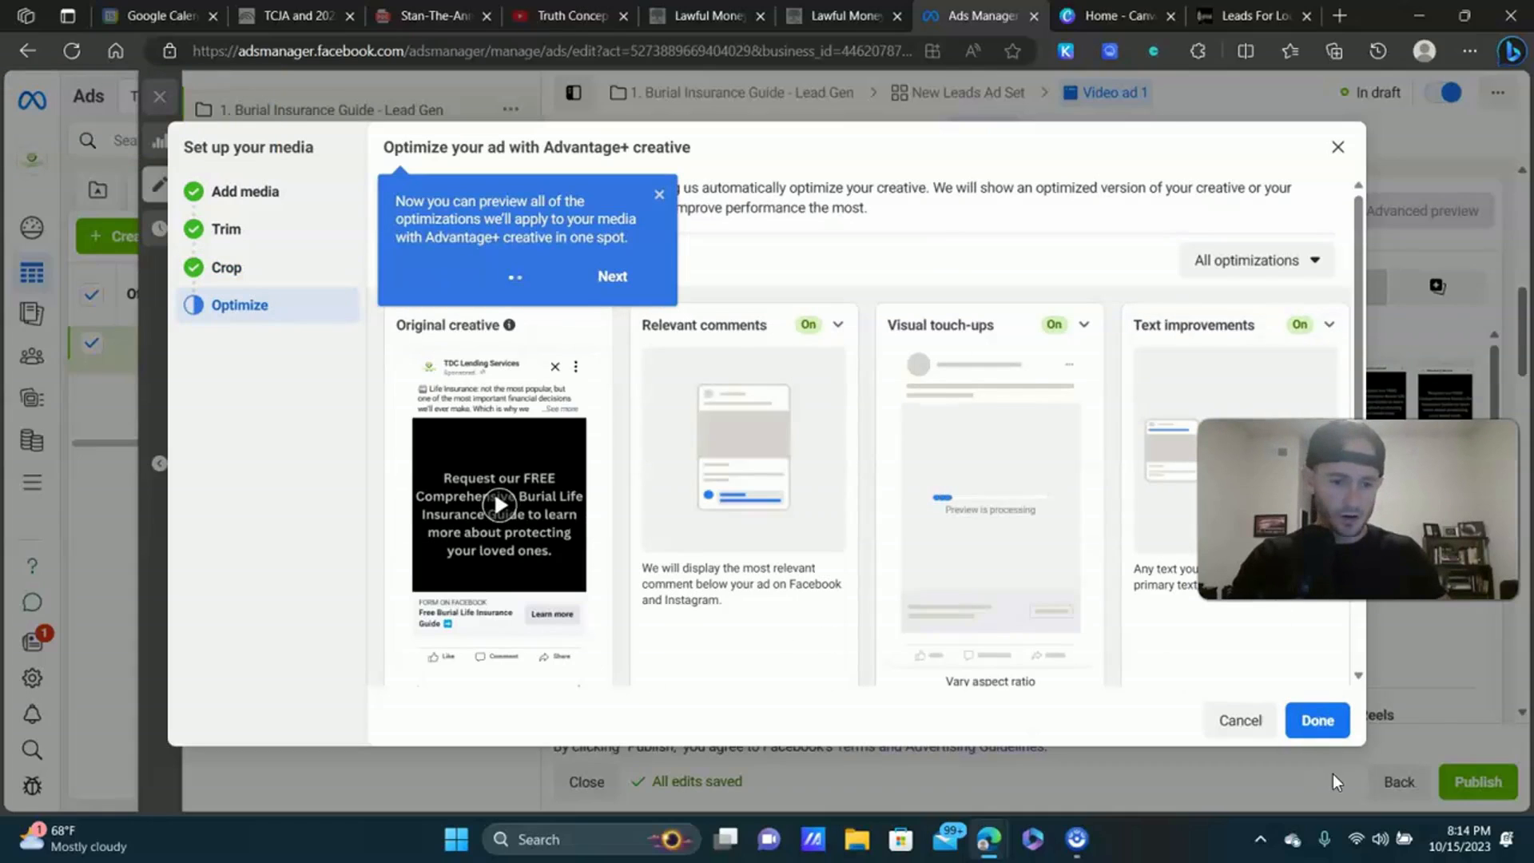
pyautogui.scroll(-2, 976, 410)
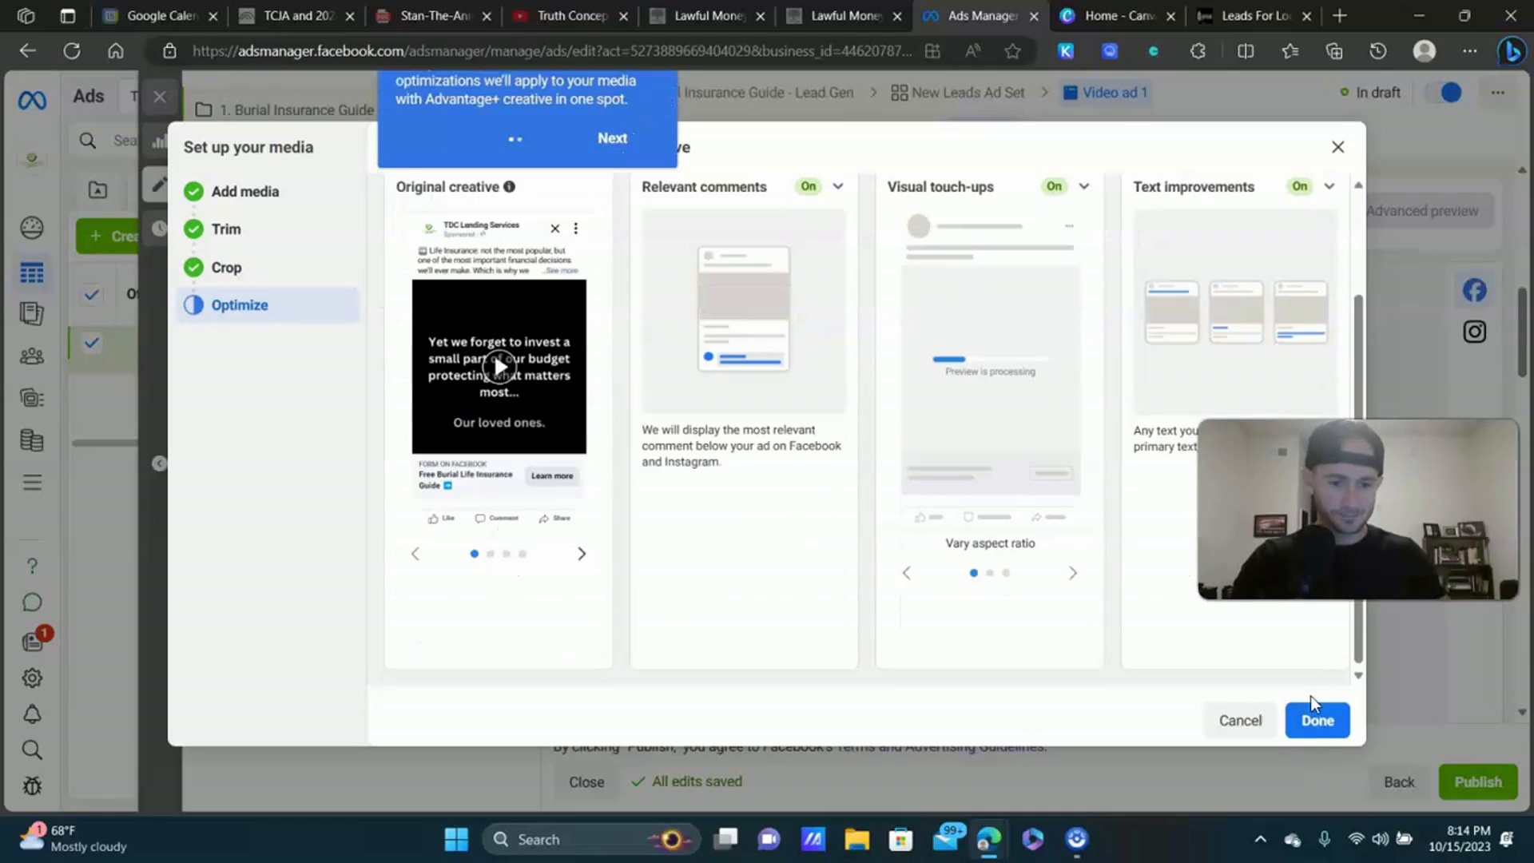
pyautogui.click(1320, 720)
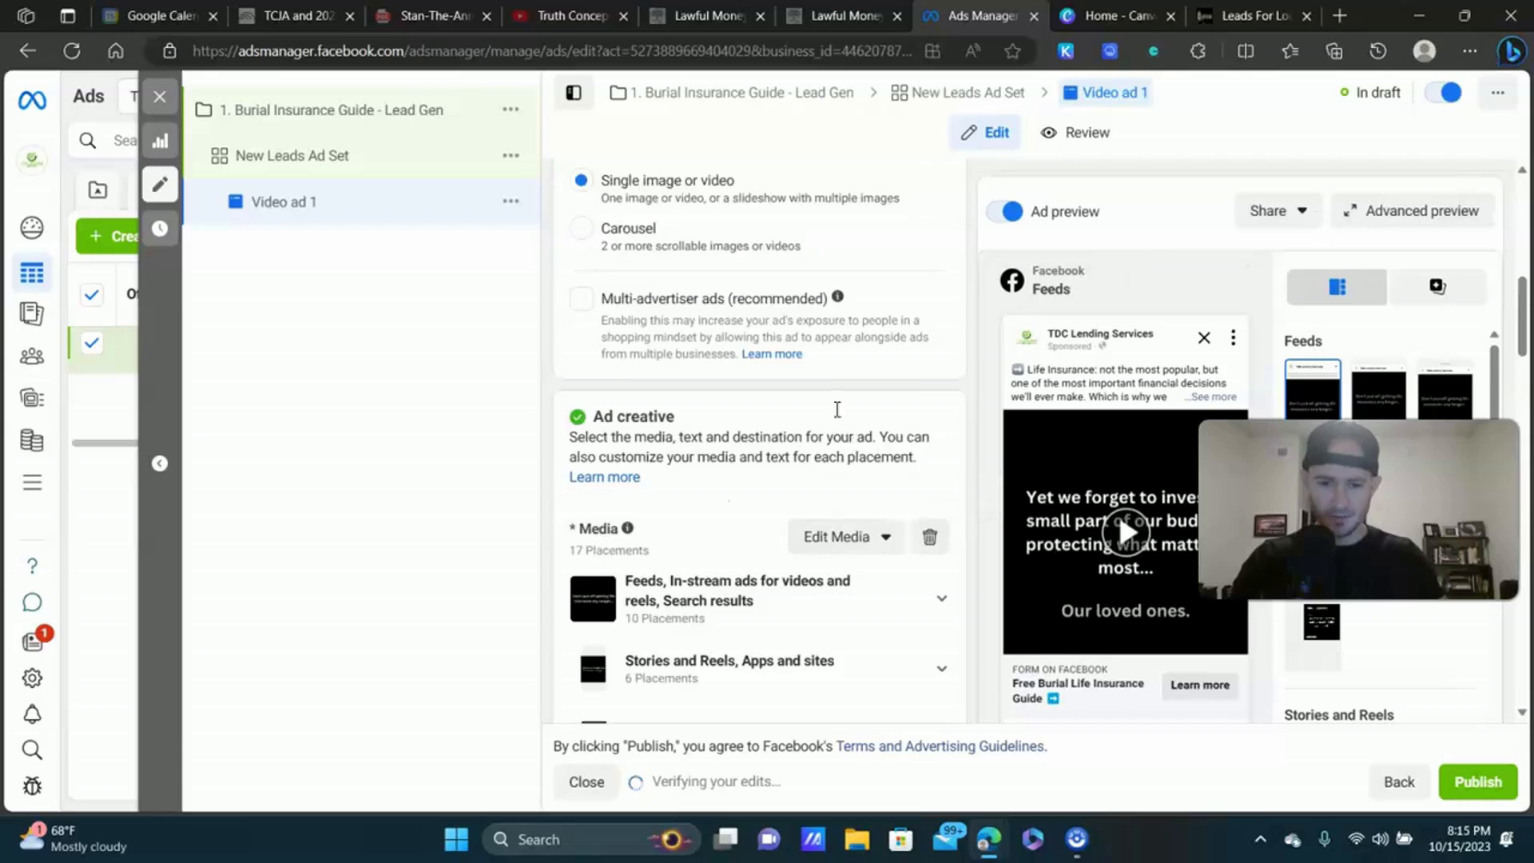
# Edit the ad video's thumbnail manually, choosing the "Average budget for dine-in/takeout: $200 - $300 per month" frame, and save it.
pyautogui.scroll(-4, 836, 409)
pyautogui.scroll(1, 715, 359)
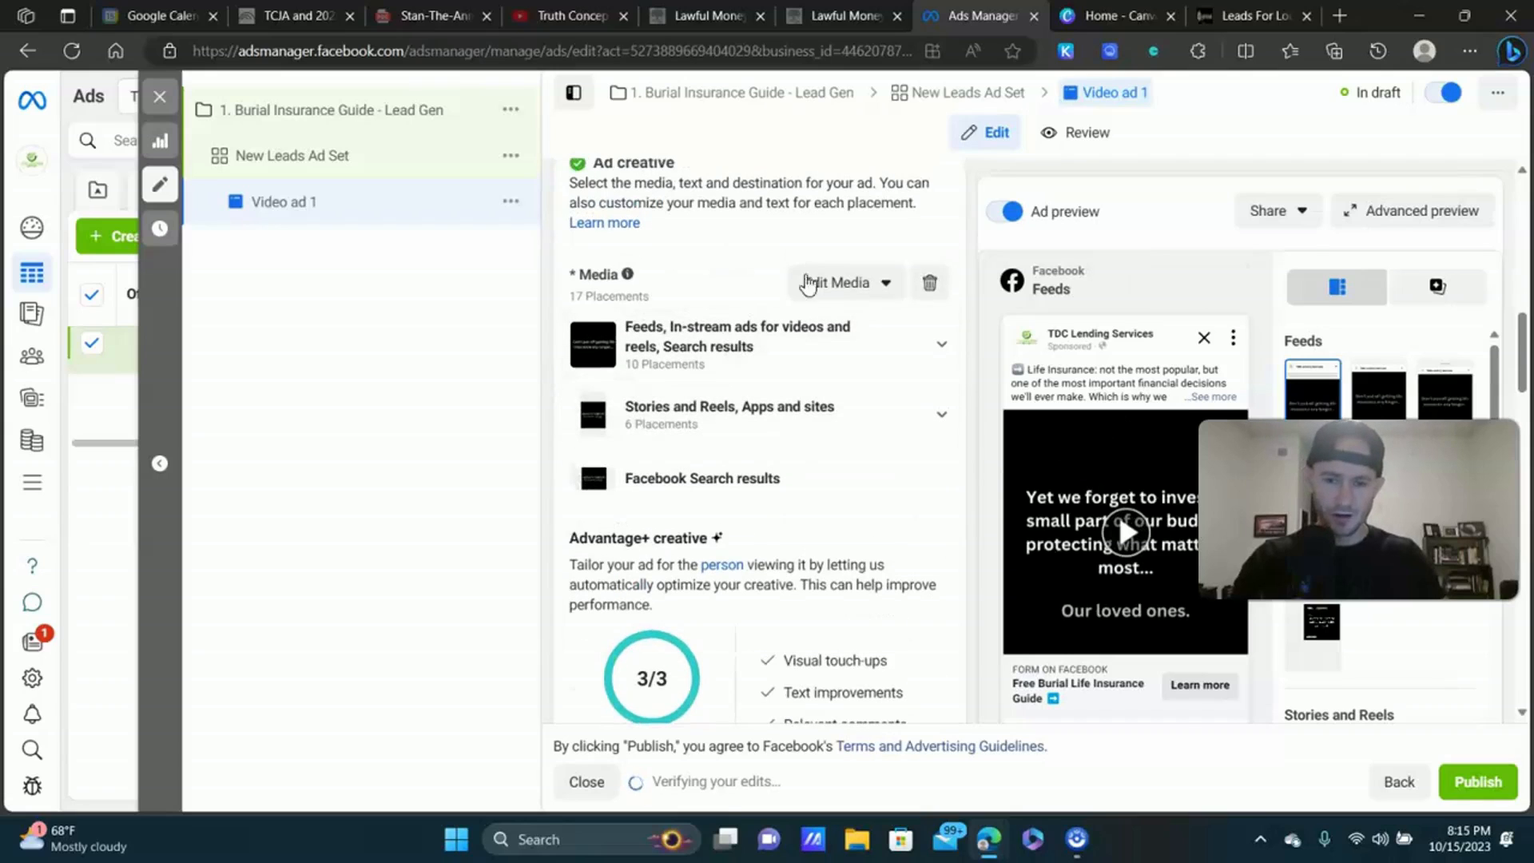
pyautogui.click(878, 284)
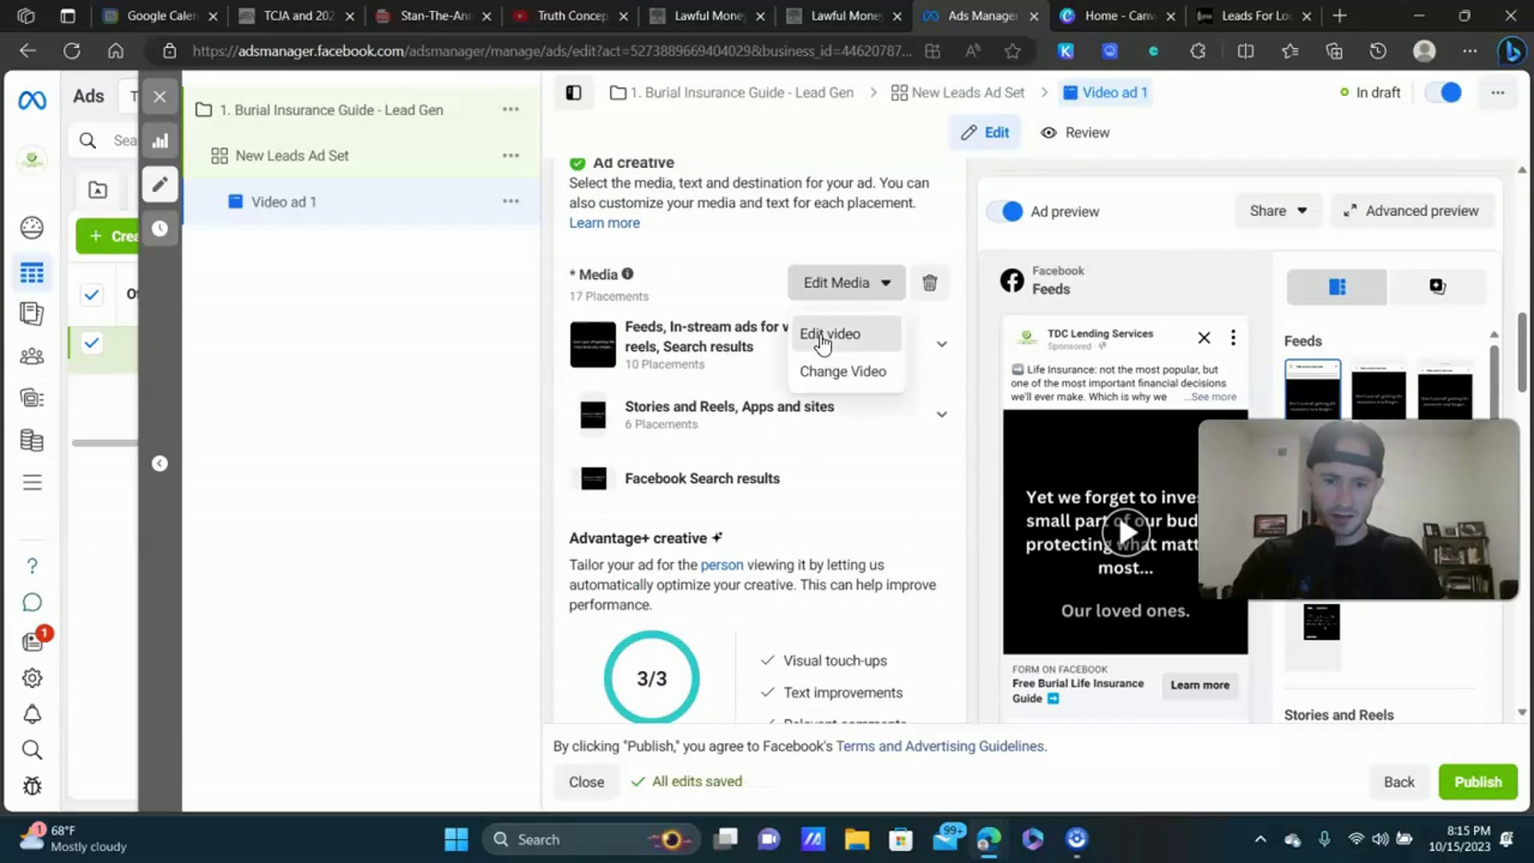
pyautogui.click(823, 342)
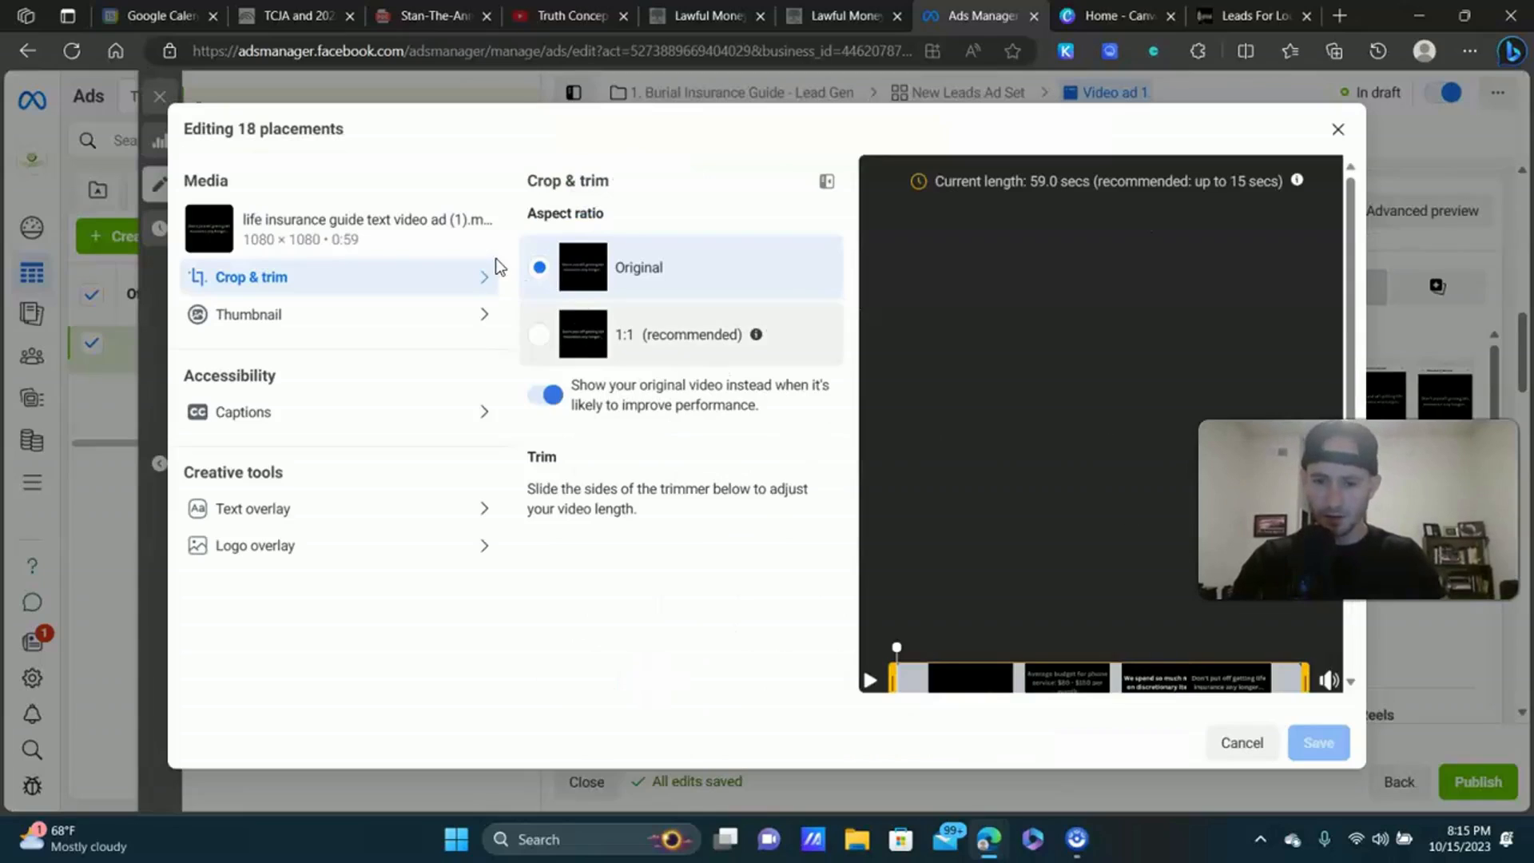
pyautogui.click(256, 319)
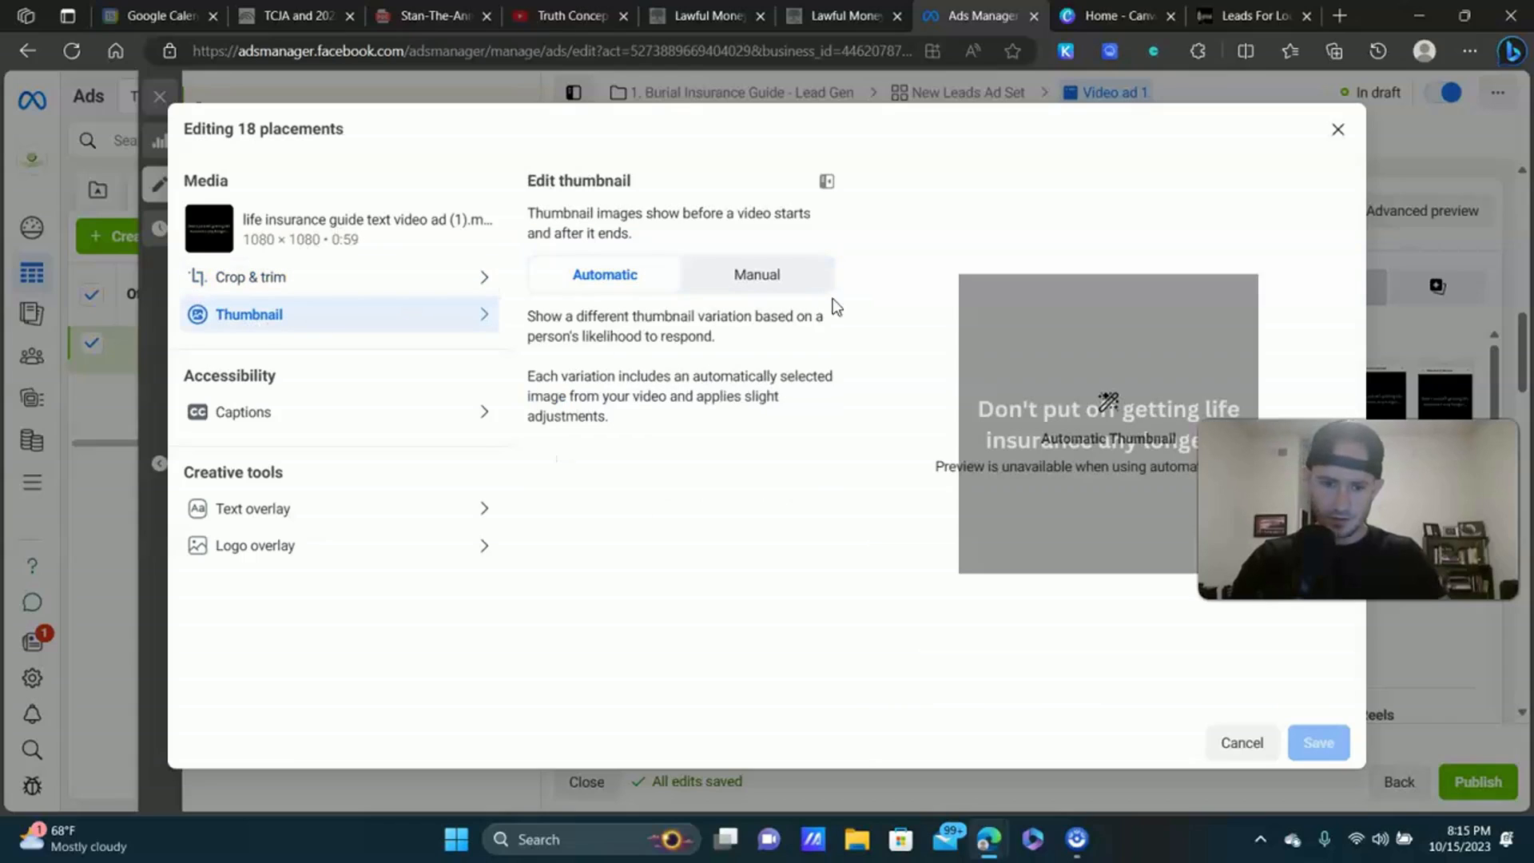
pyautogui.click(777, 274)
pyautogui.scroll(-1, 684, 410)
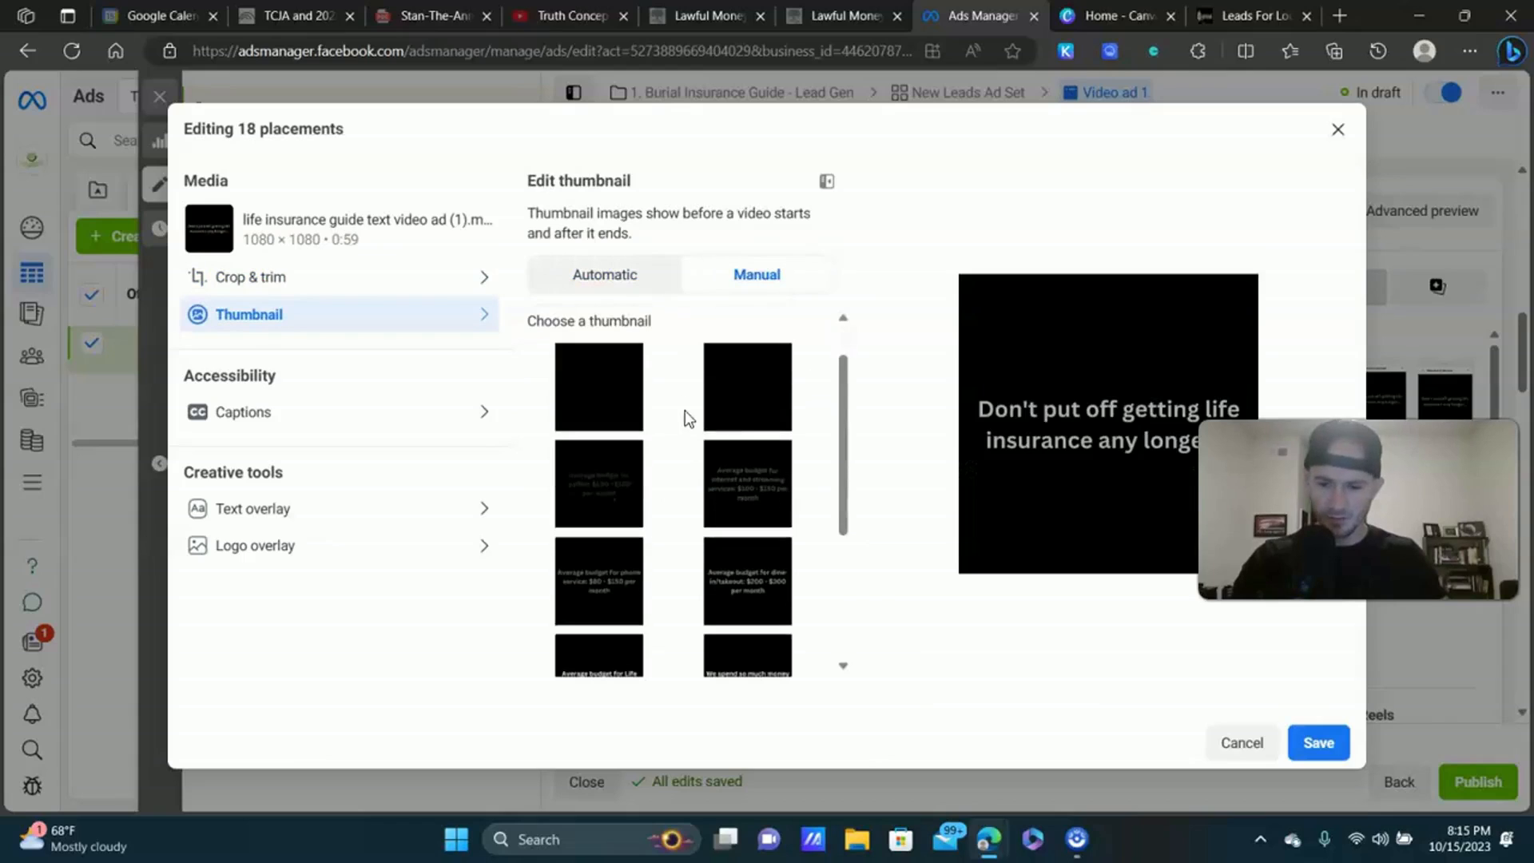
pyautogui.scroll(-4, 682, 429)
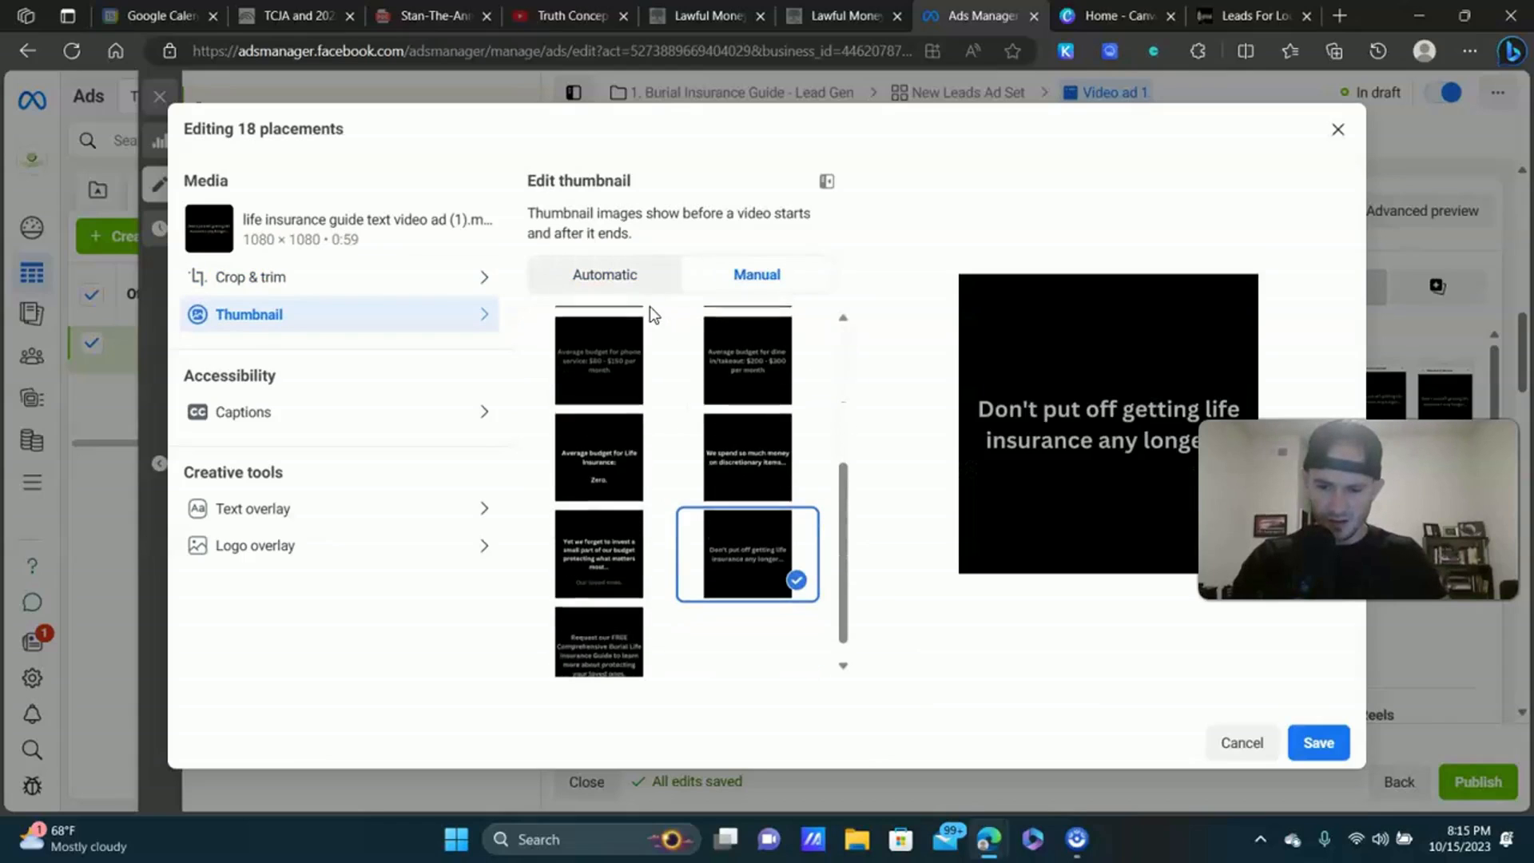
pyautogui.click(610, 361)
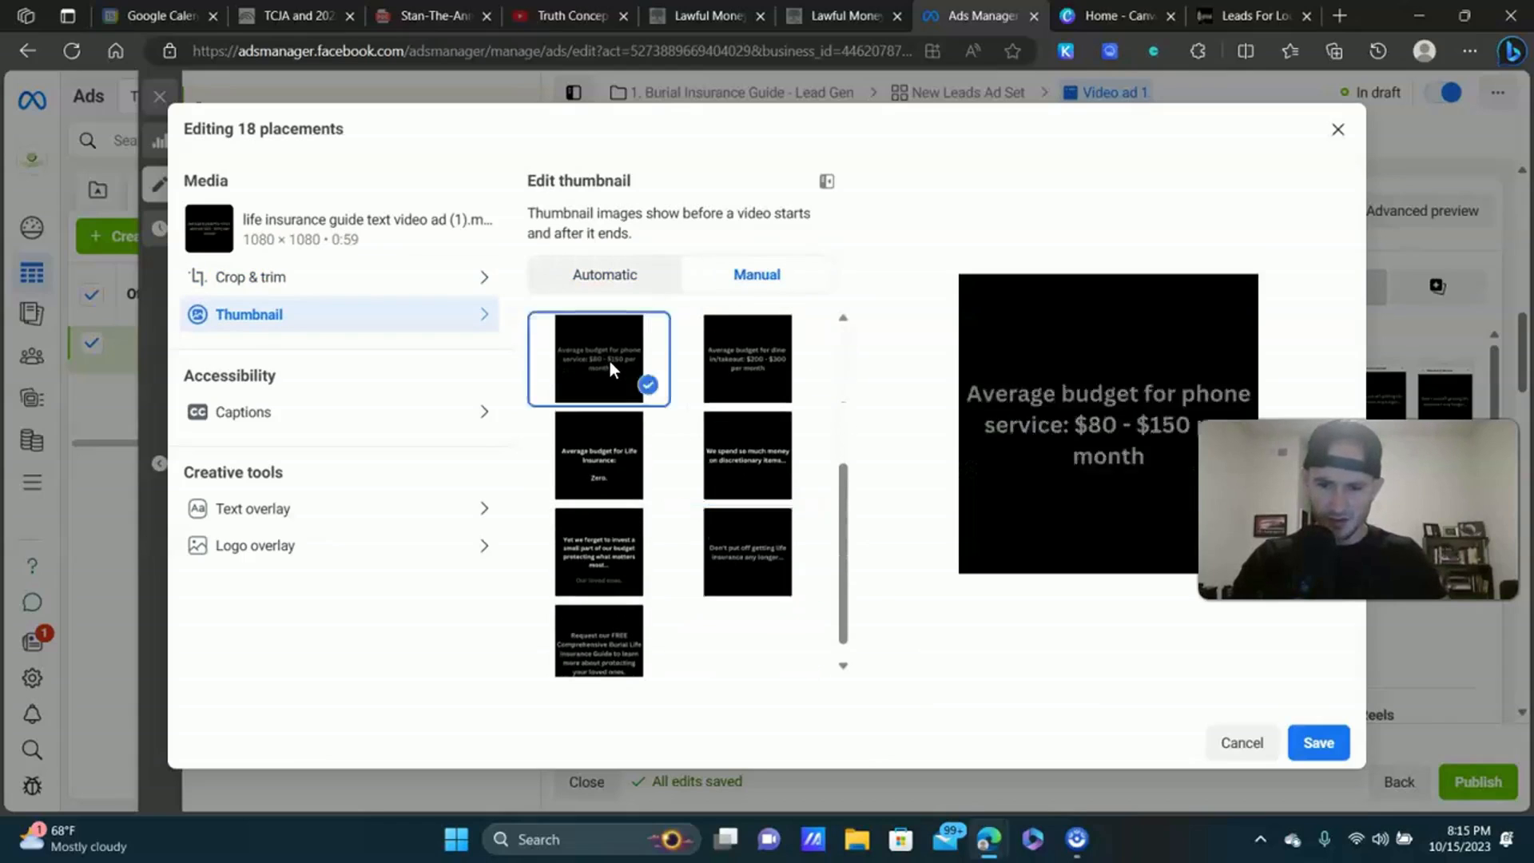
pyautogui.click(736, 358)
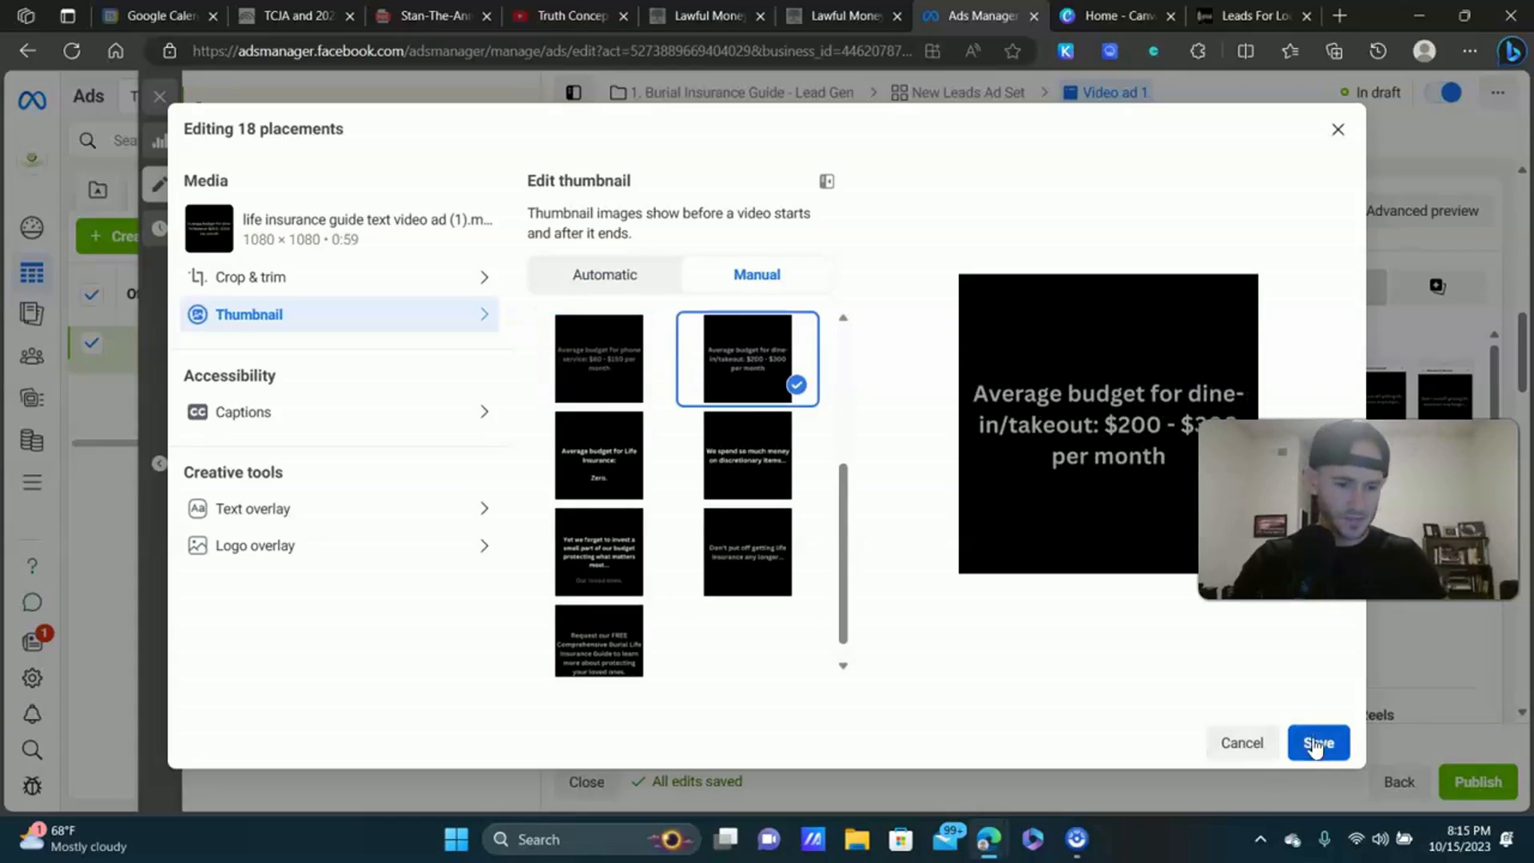
pyautogui.press('Return')
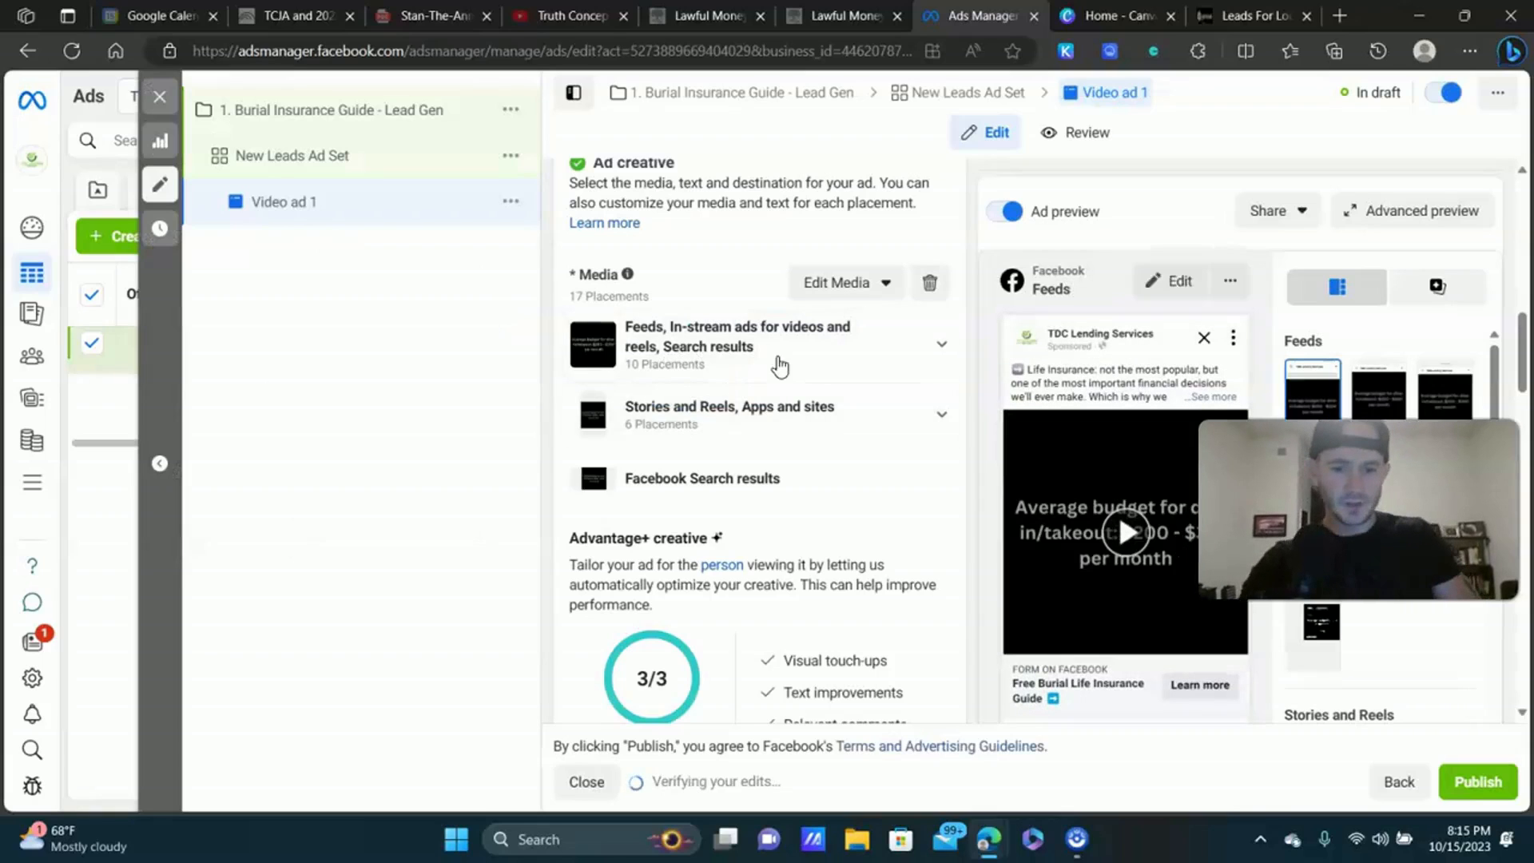
# Change the opening words of Video ad 1's primary text to "Burial life Insurance".
pyautogui.scroll(-10, 722, 300)
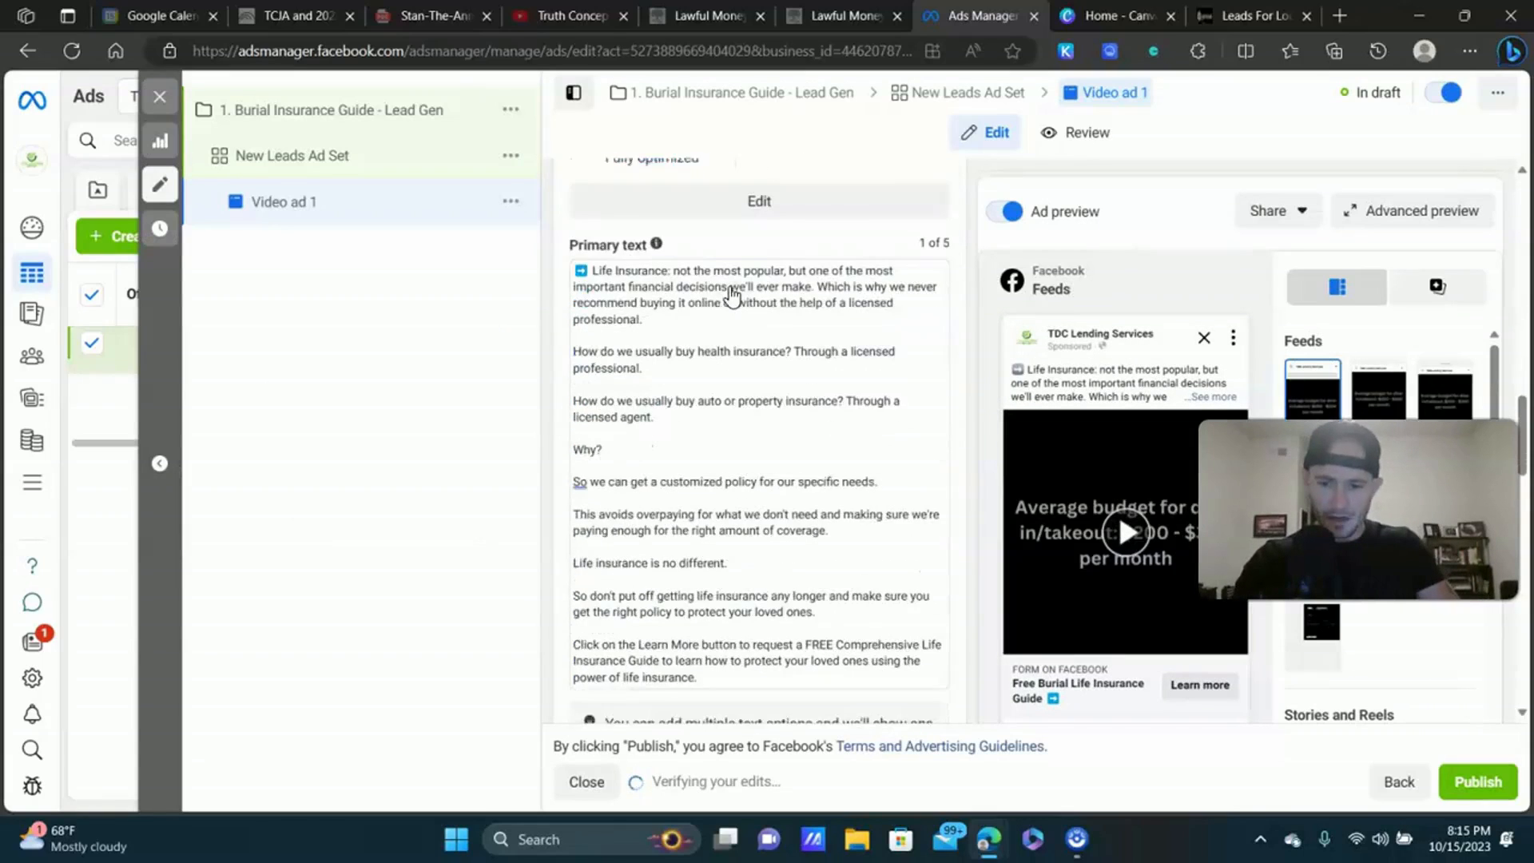
pyautogui.scroll(2, 731, 286)
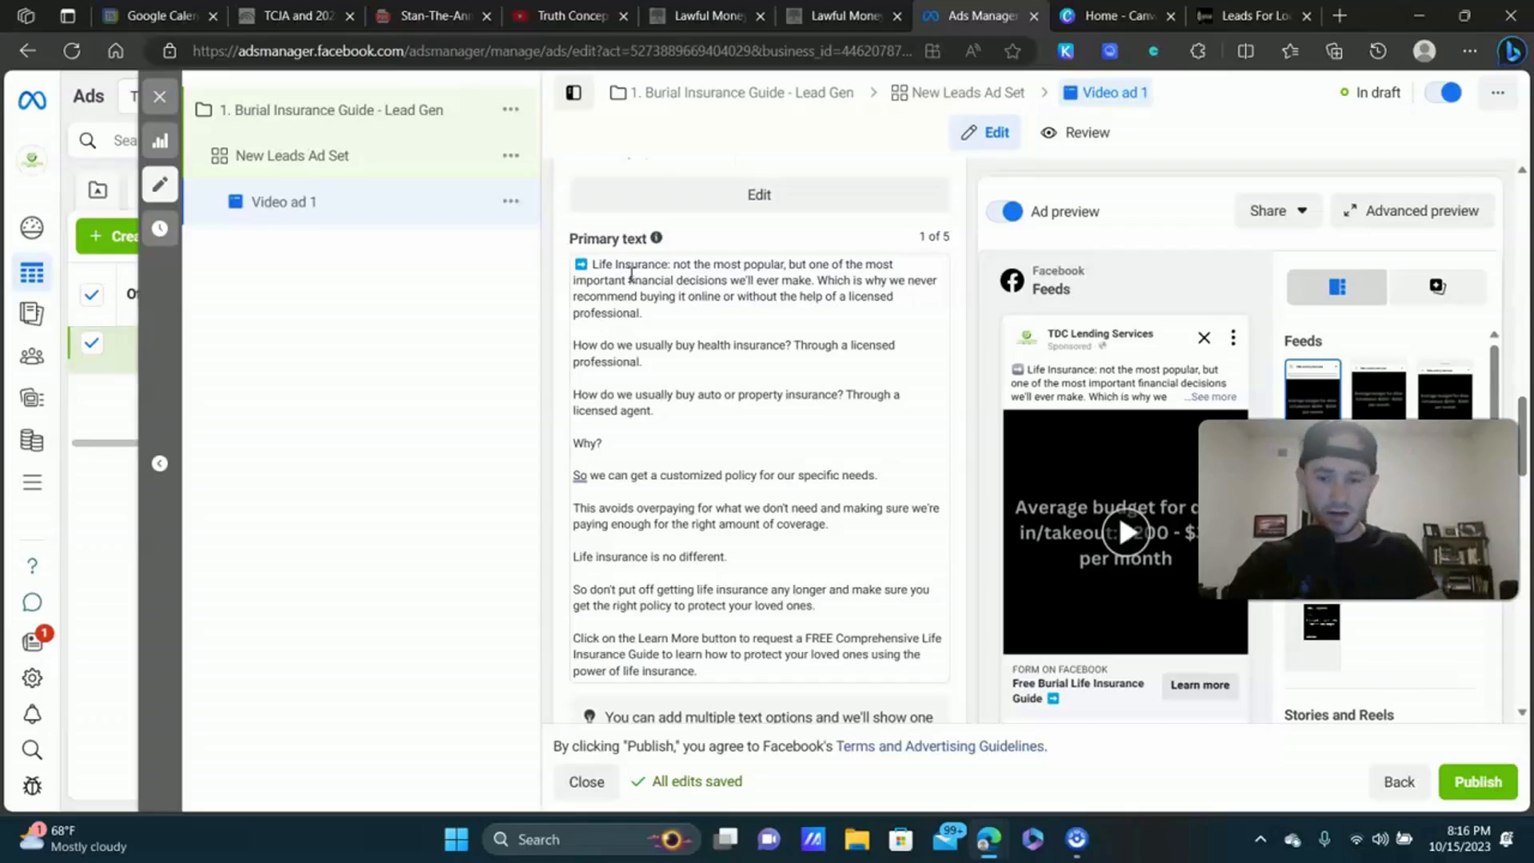
pyautogui.click(598, 264)
pyautogui.write('burial')
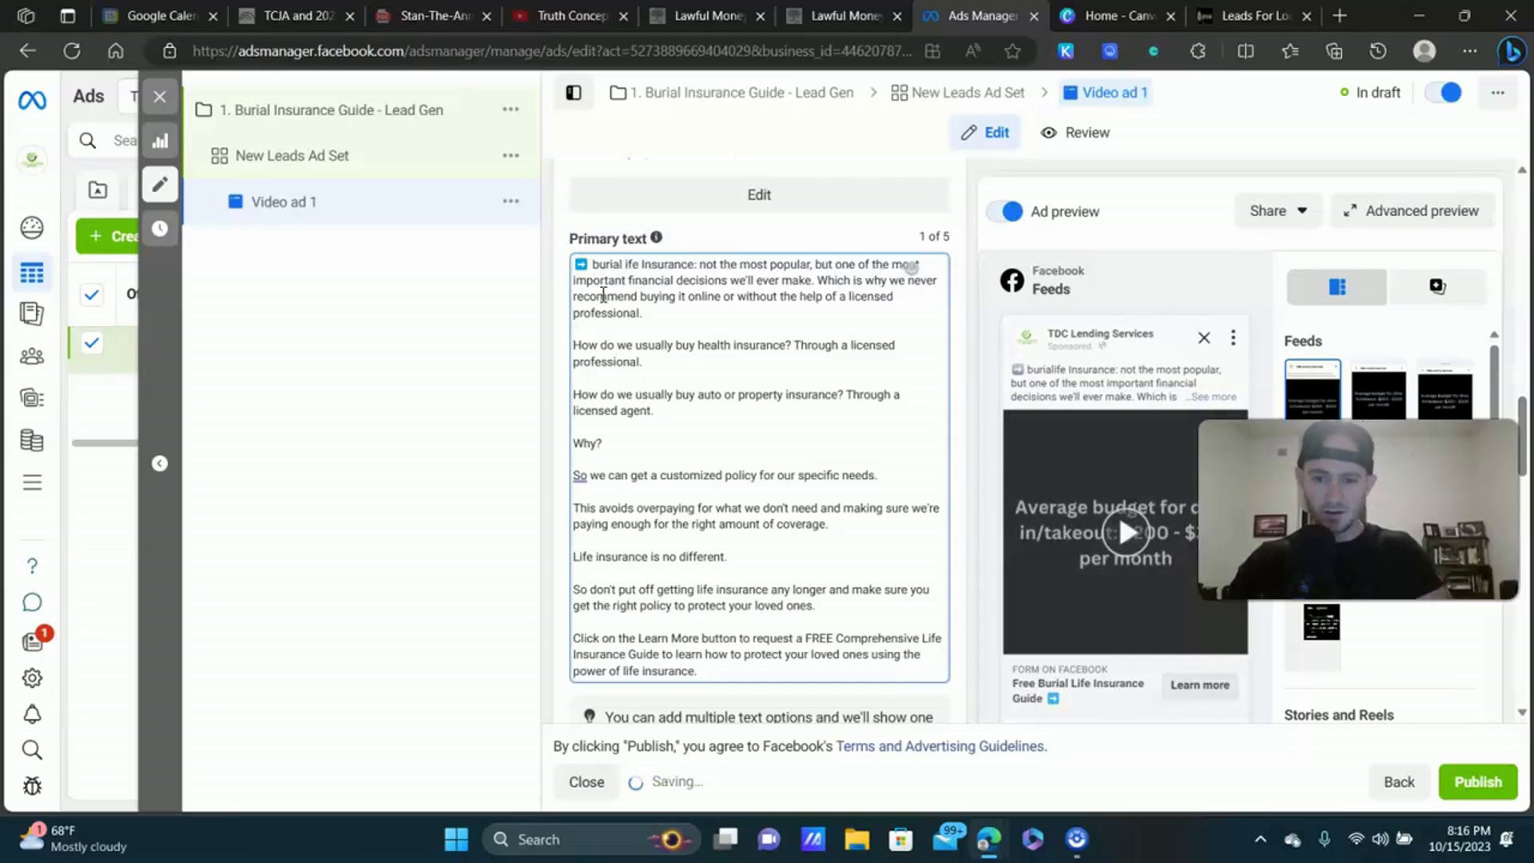
pyautogui.press('Home')
pyautogui.press('Delete')
pyautogui.write('B')
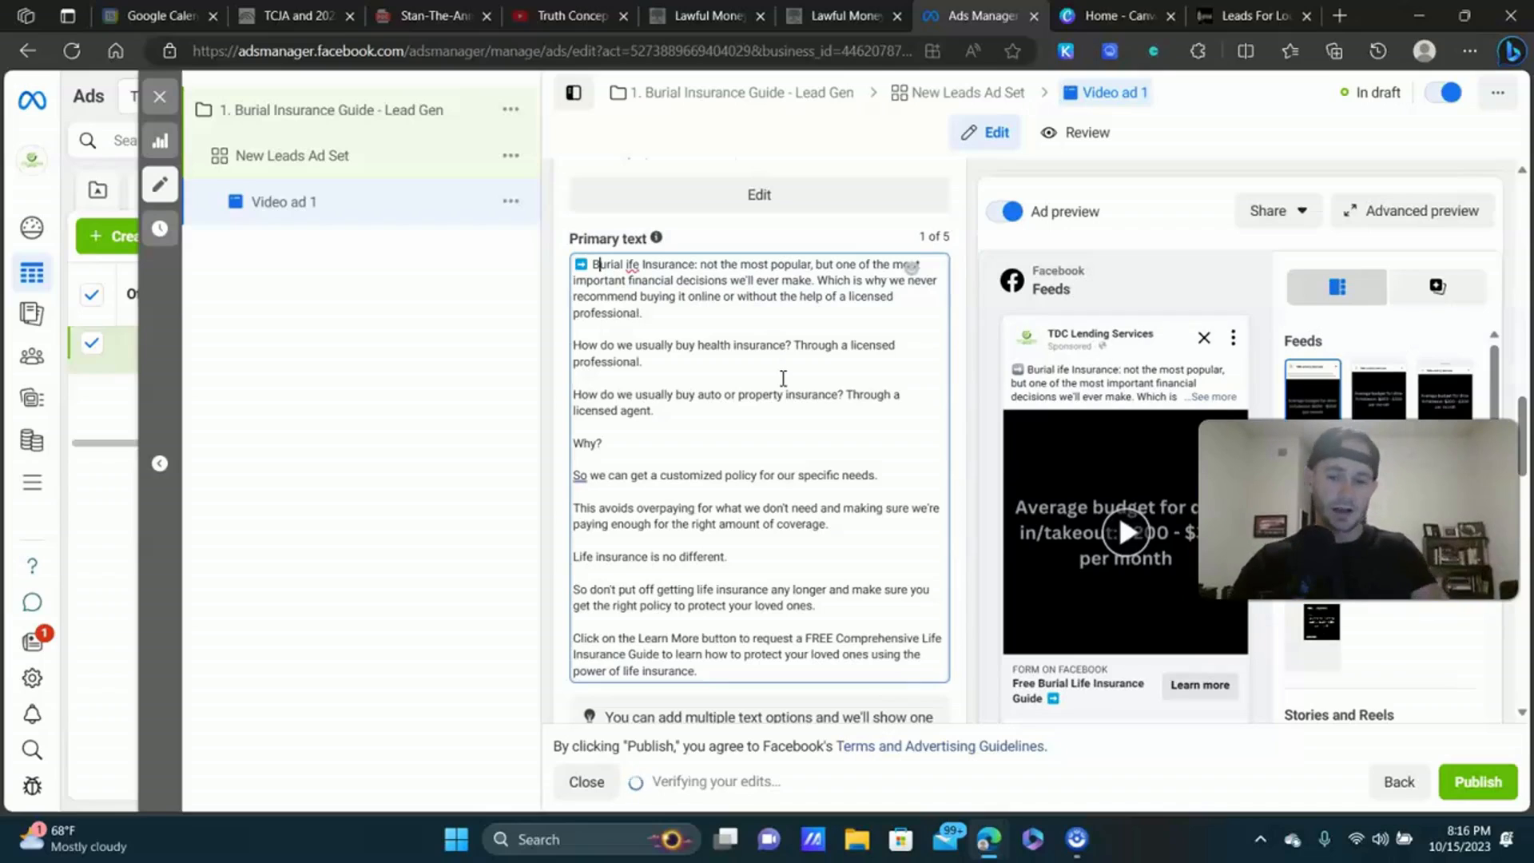
pyautogui.press('Right')
pyautogui.press('Right')
pyautogui.press('Right')
pyautogui.press('Right')
pyautogui.press('Right')
pyautogui.press('Right')
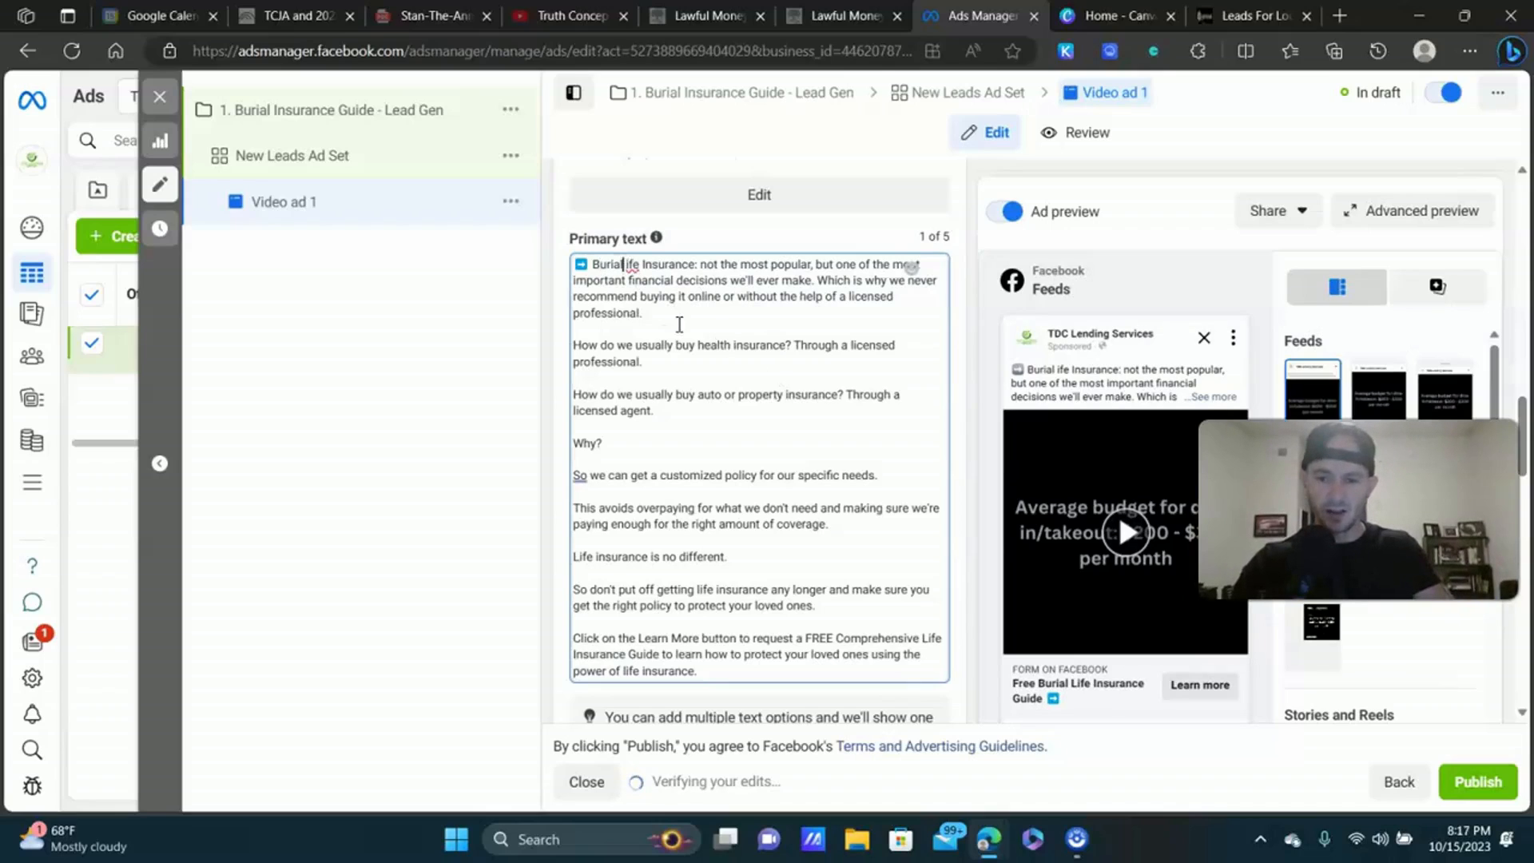
pyautogui.press('Right')
pyautogui.write('l')
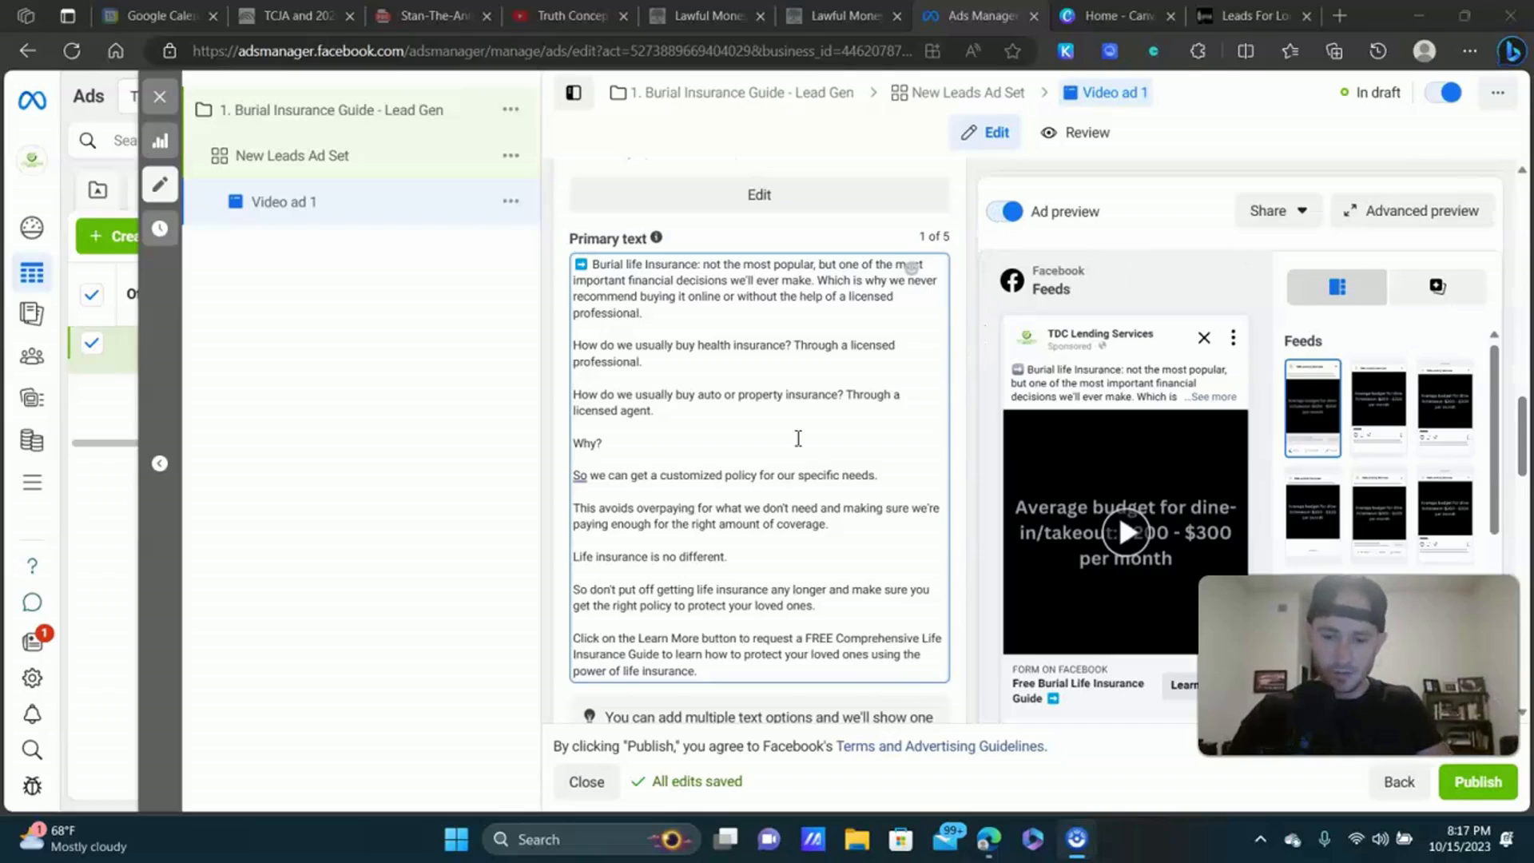
# Add "Burial" to the primary text's closing line so the offer reads "FREE Comprehensive Burial Life Insurance Guide".
pyautogui.scroll(-1, 798, 435)
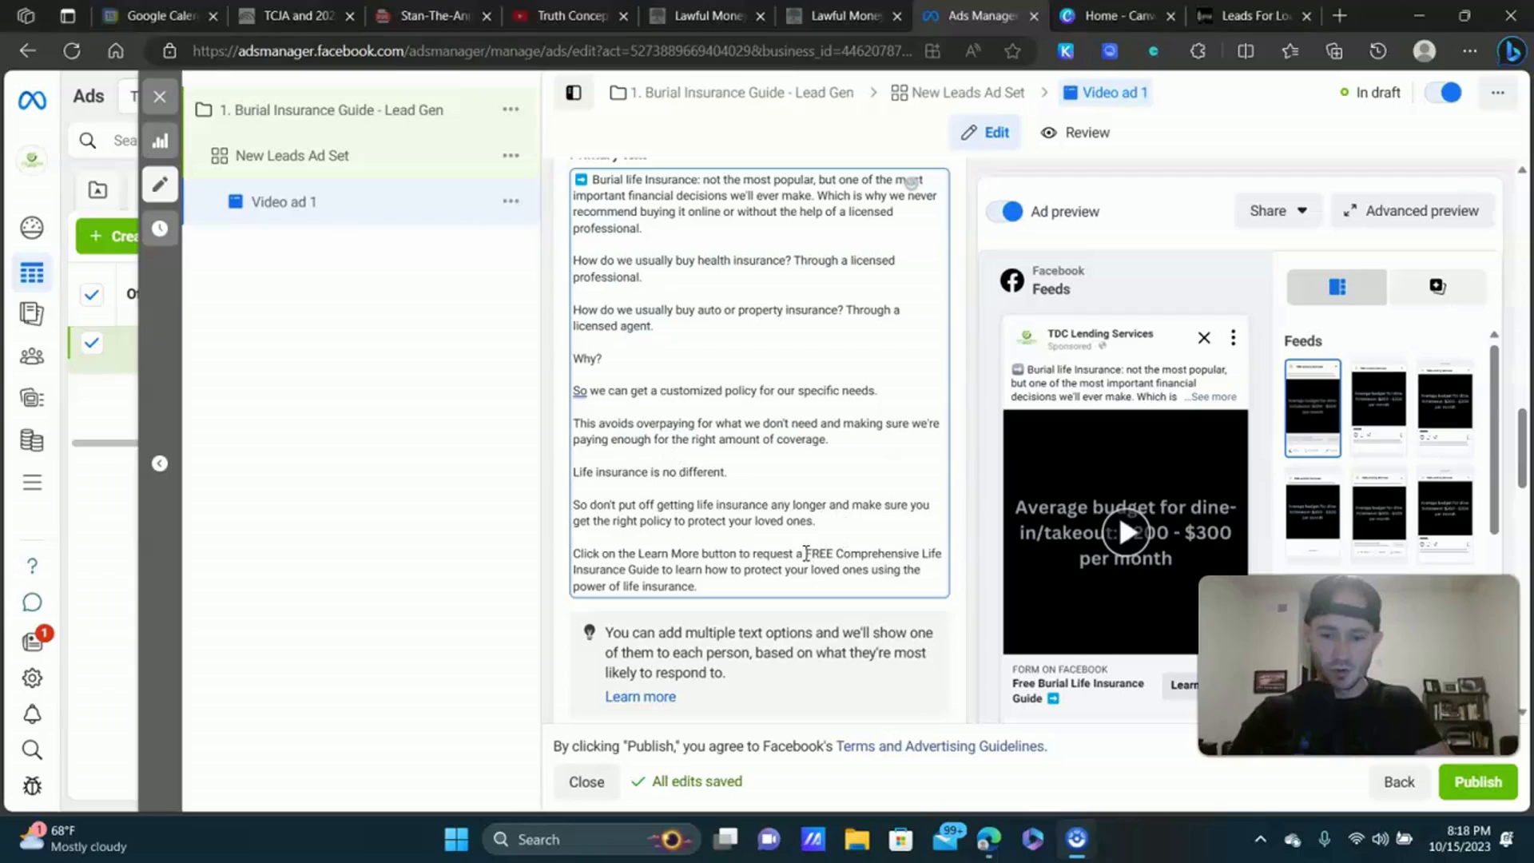
pyautogui.moveTo(804, 553); pyautogui.dragTo(670, 573)
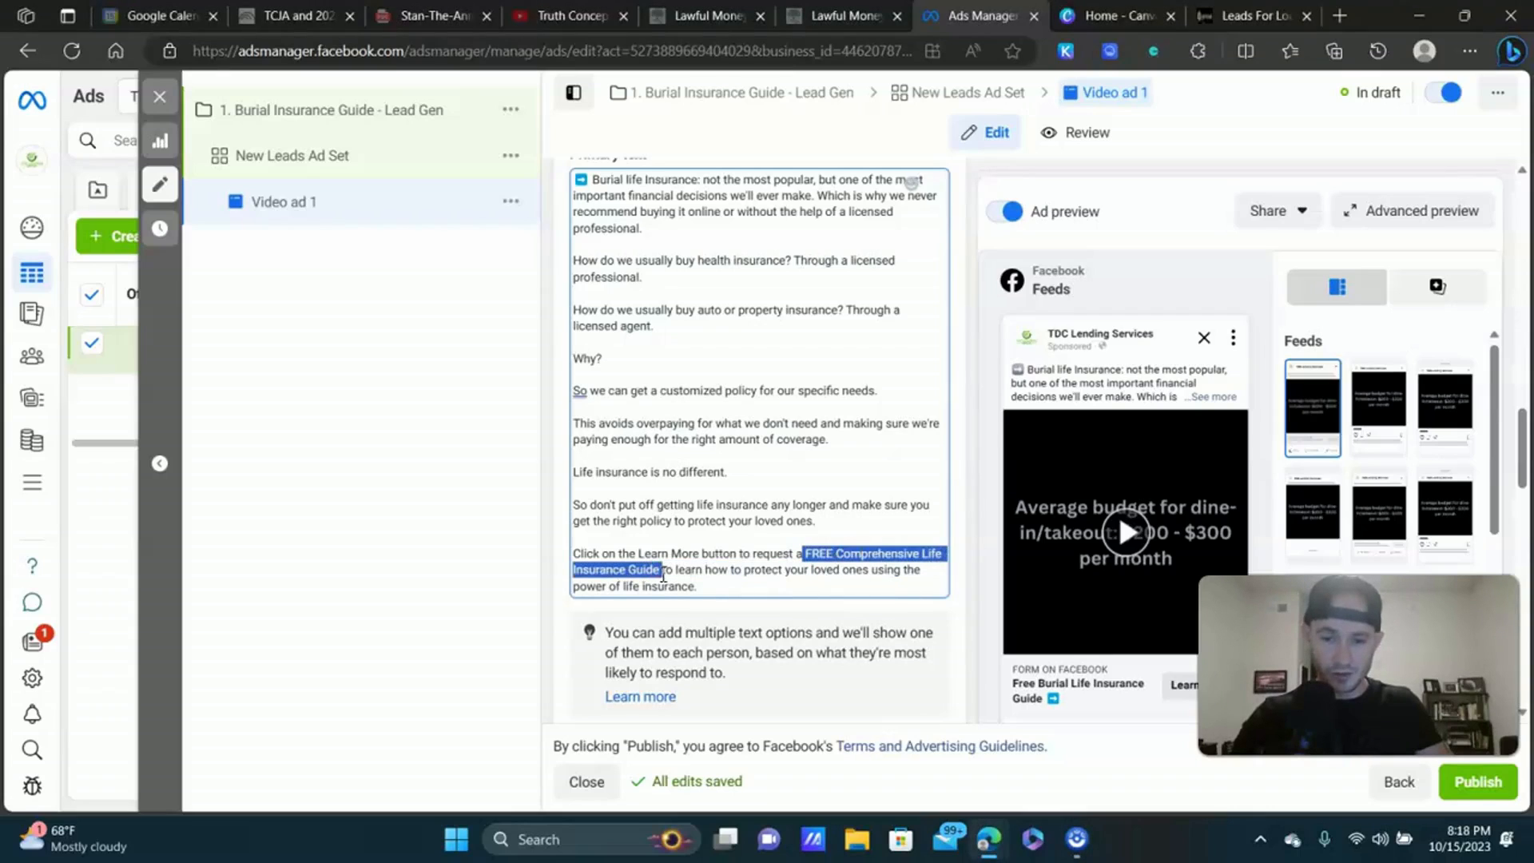
pyautogui.click(921, 552)
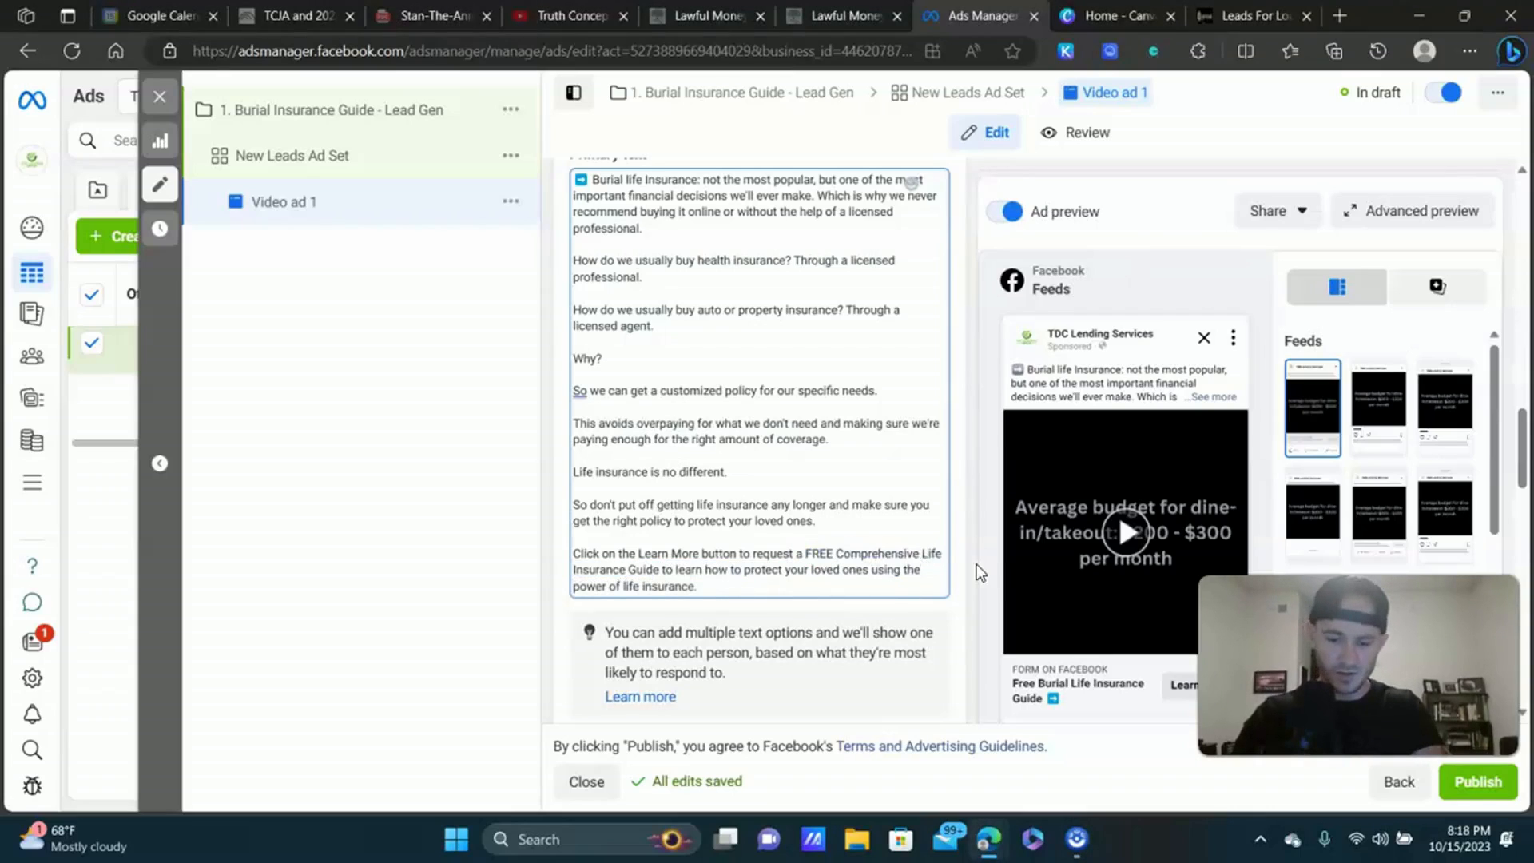
pyautogui.write('Burial')
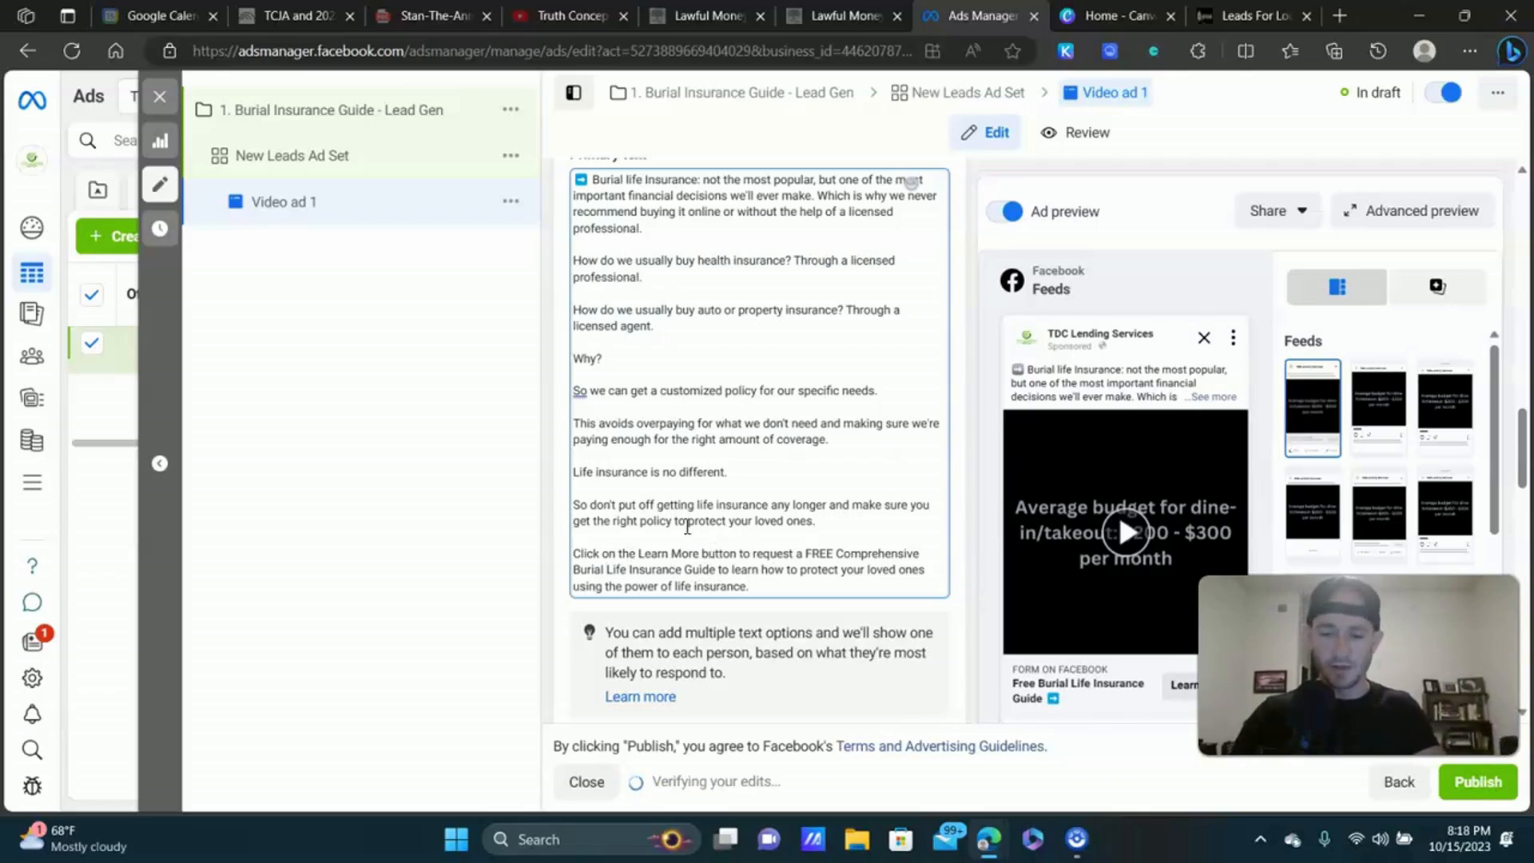
# Start a new instant form for the ad's destination and set its sharing to Open.
pyautogui.scroll(-2, 710, 551)
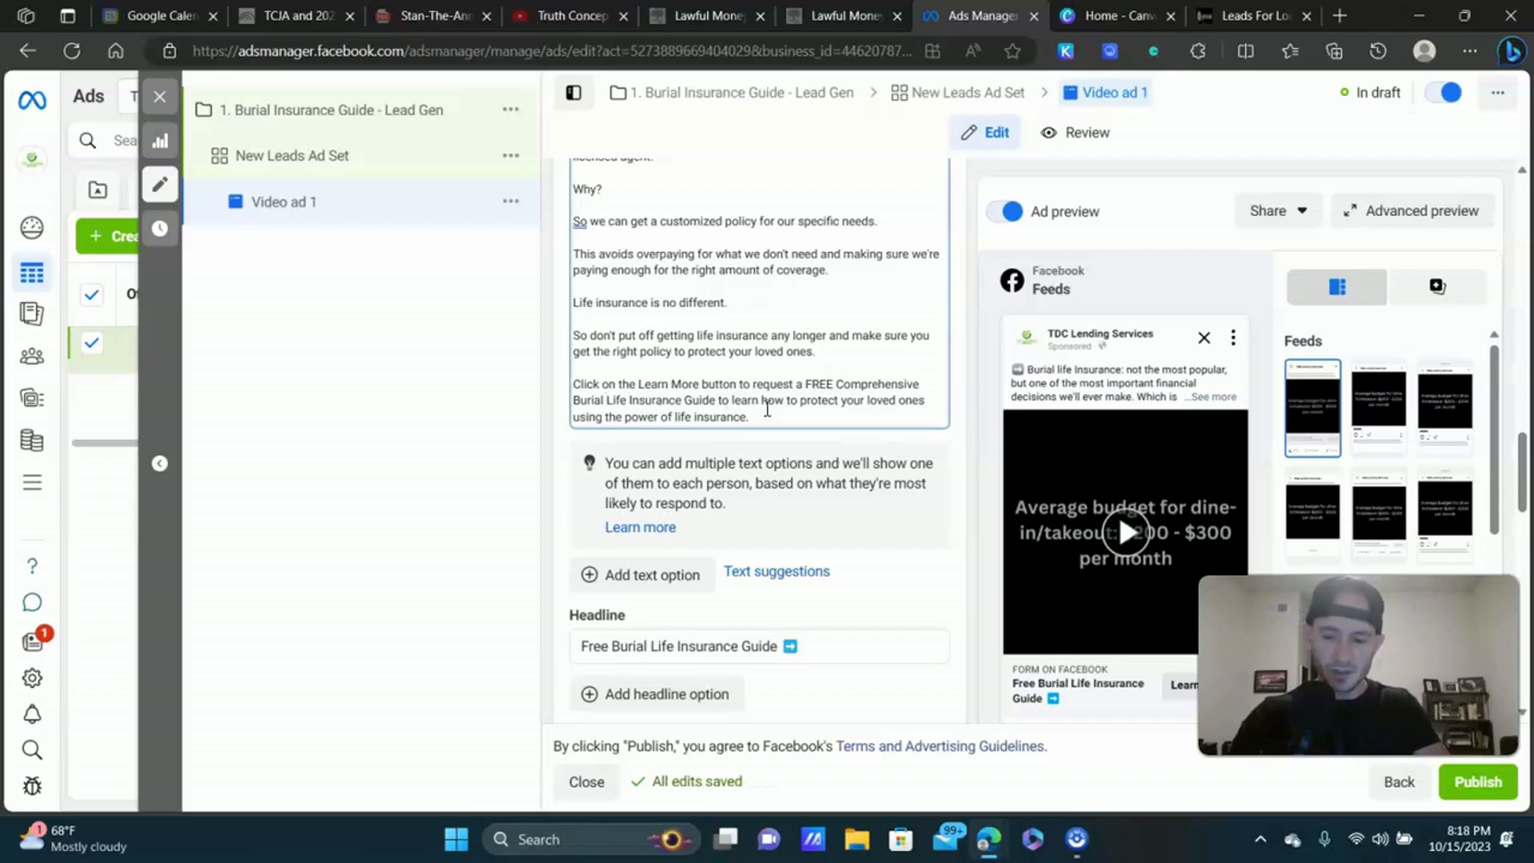
pyautogui.scroll(-2, 741, 328)
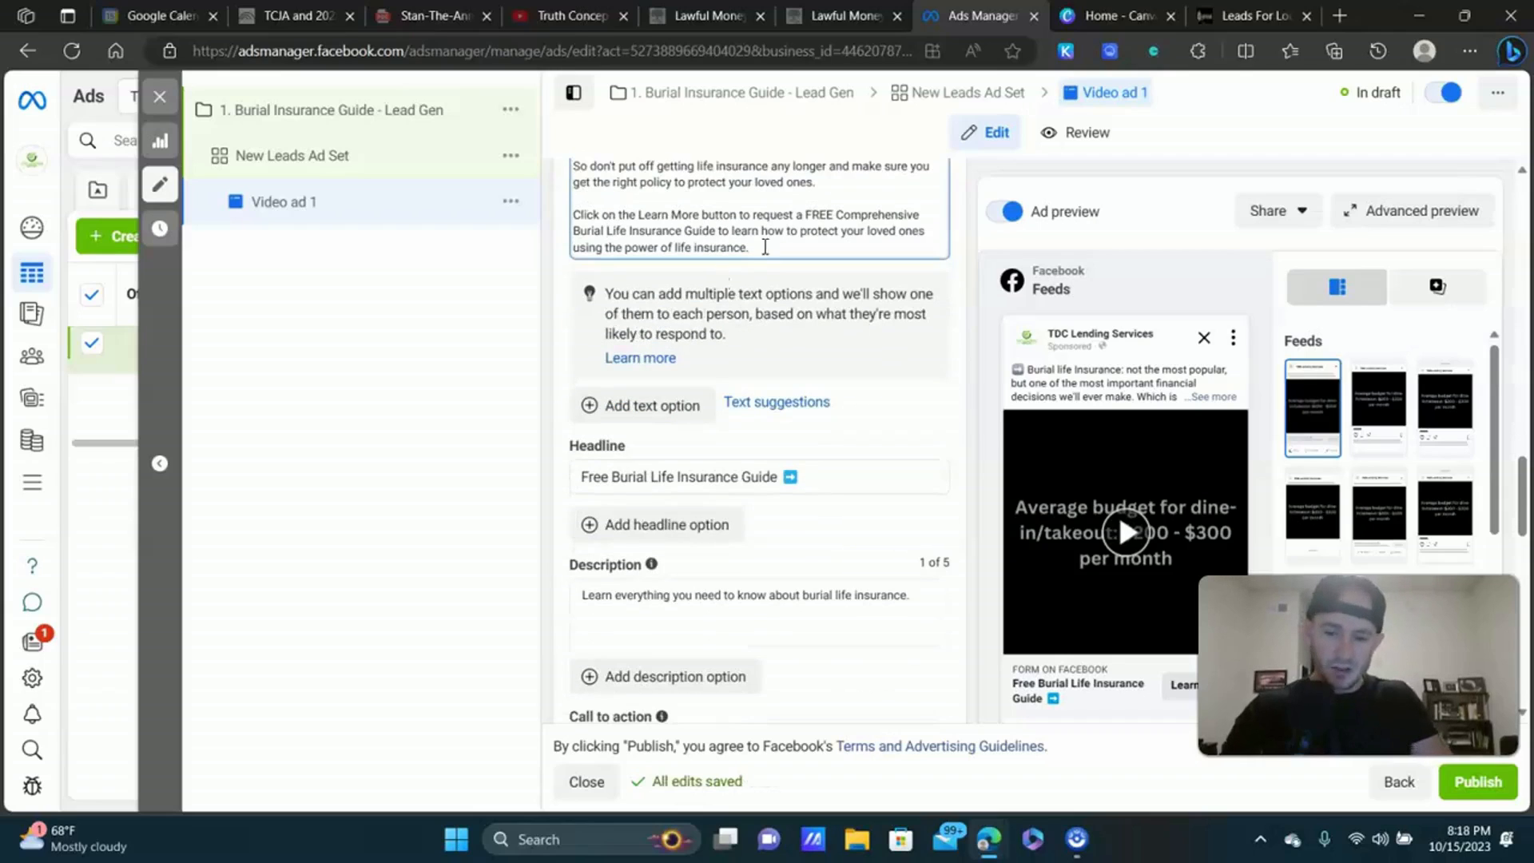
pyautogui.scroll(-1, 740, 279)
pyautogui.scroll(-2, 689, 289)
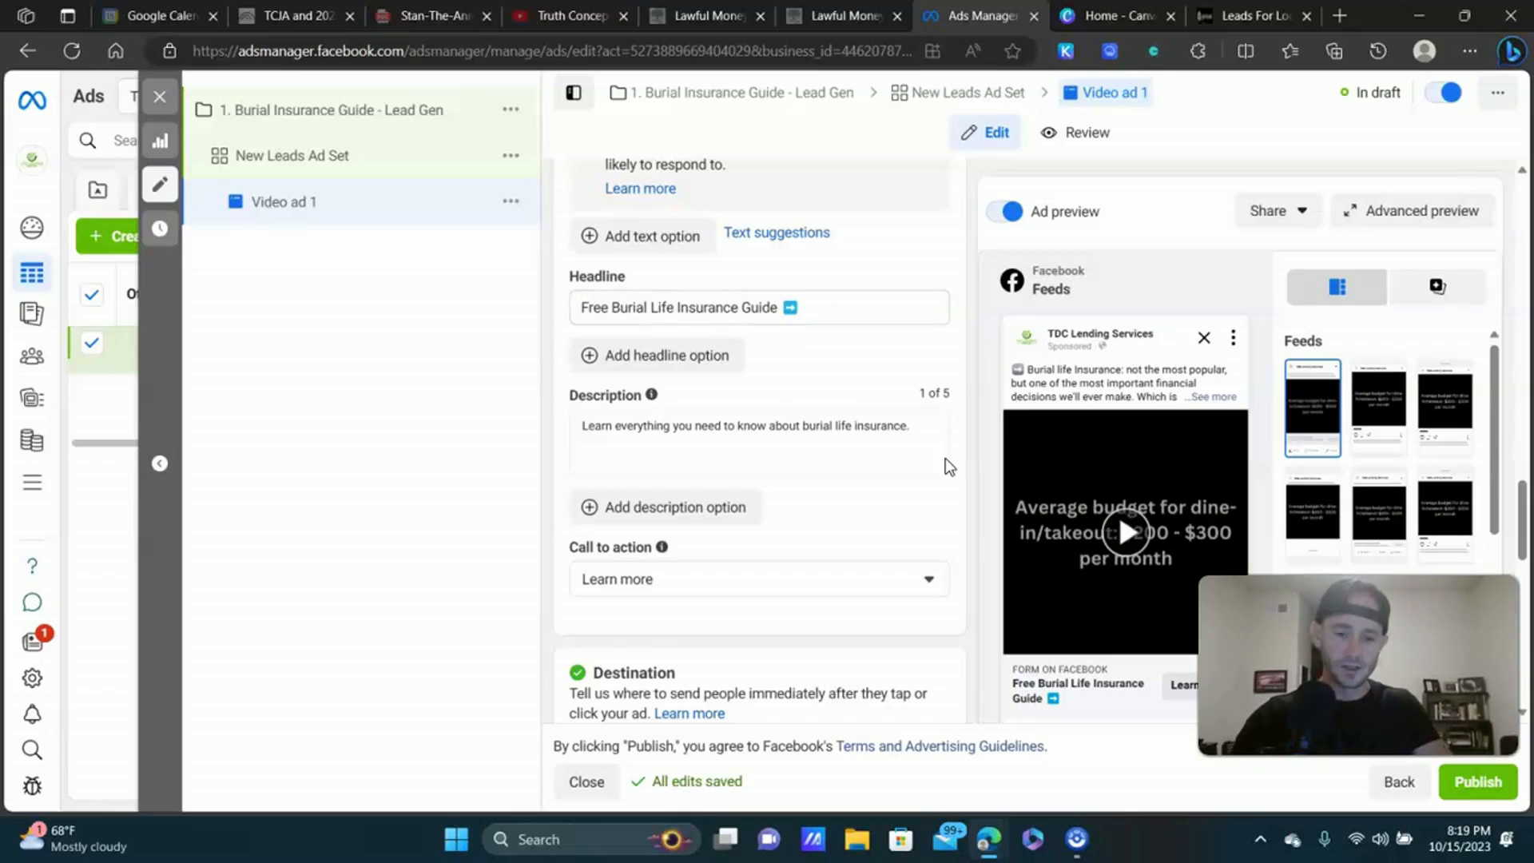
pyautogui.scroll(-1, 946, 457)
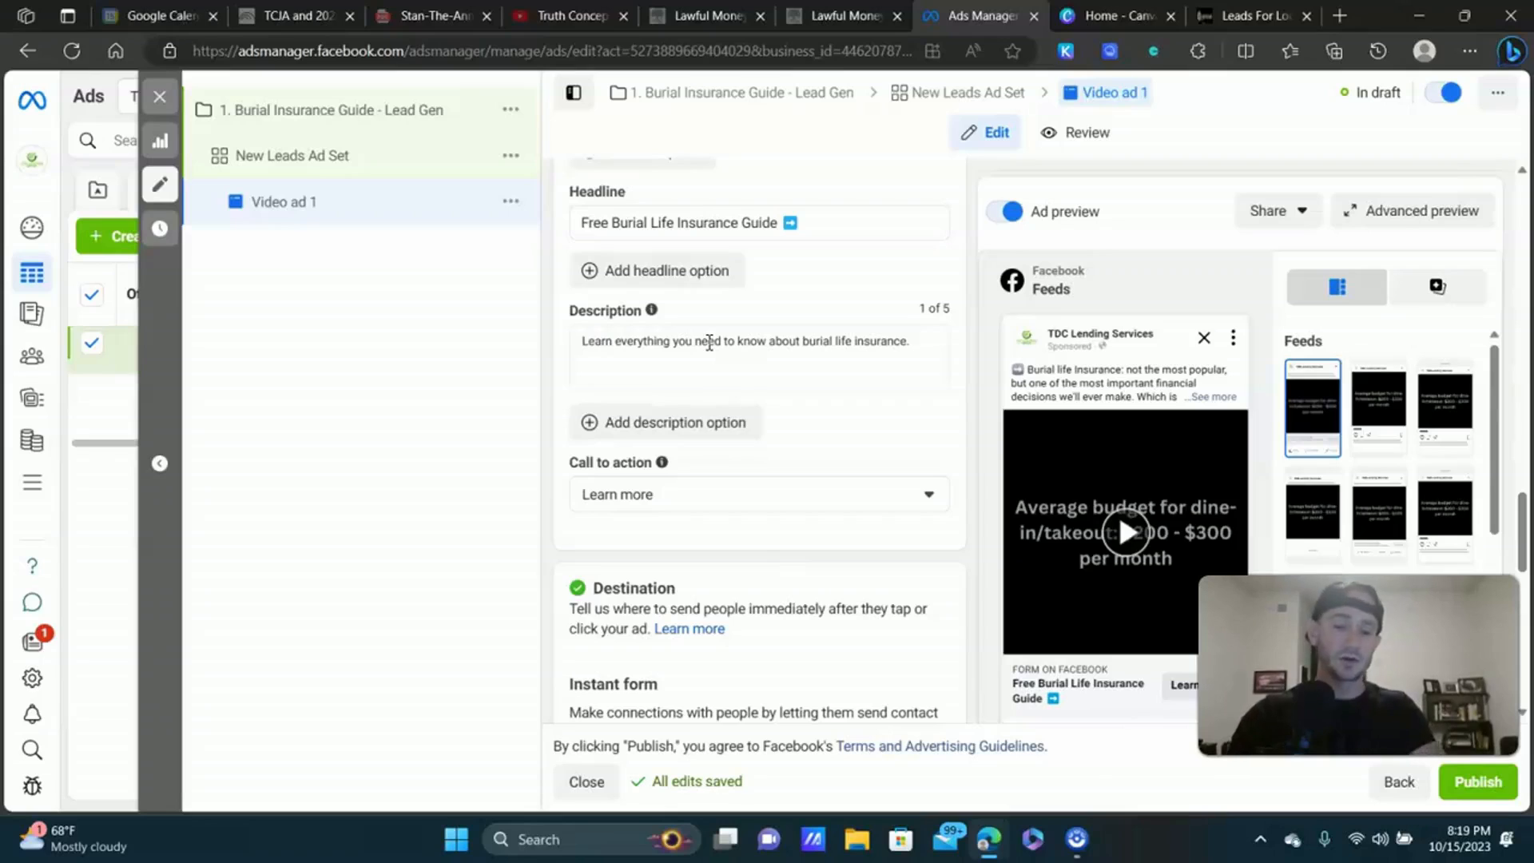
pyautogui.scroll(-1, 637, 314)
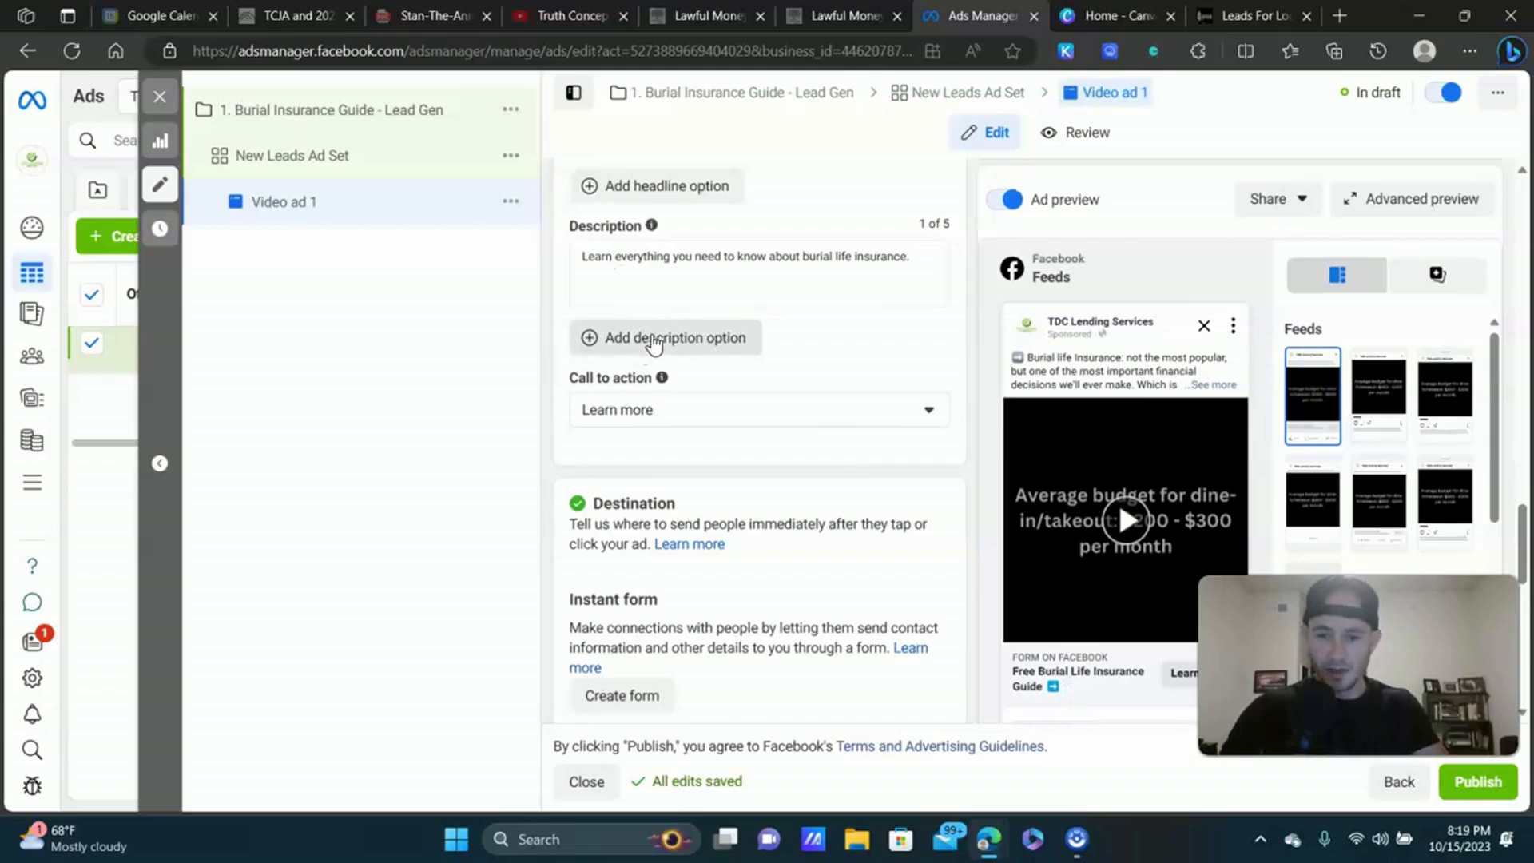
pyautogui.scroll(-4, 674, 335)
pyautogui.scroll(-2, 703, 236)
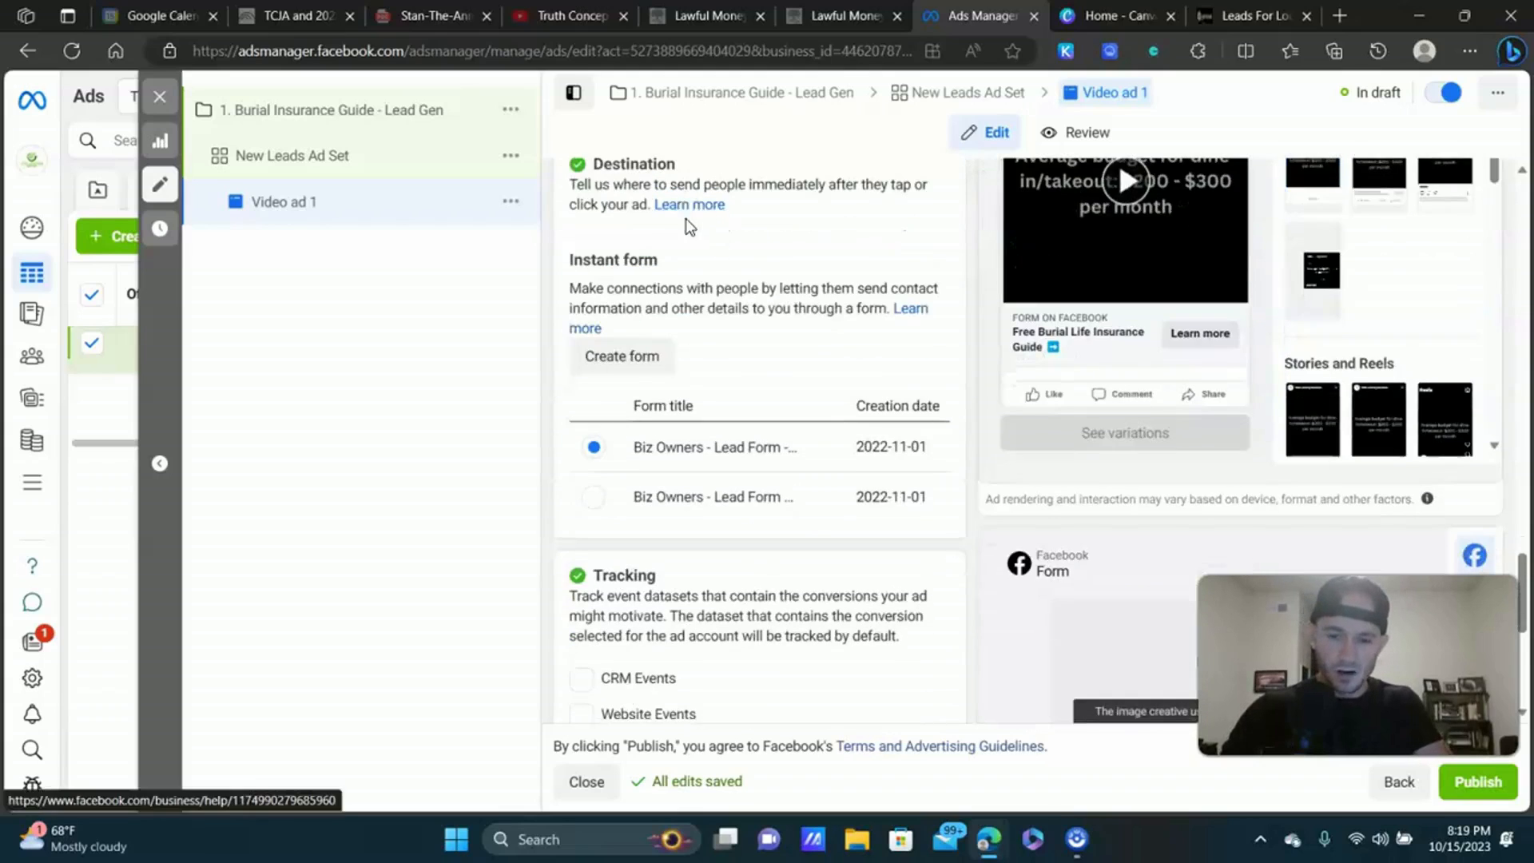
pyautogui.click(635, 278)
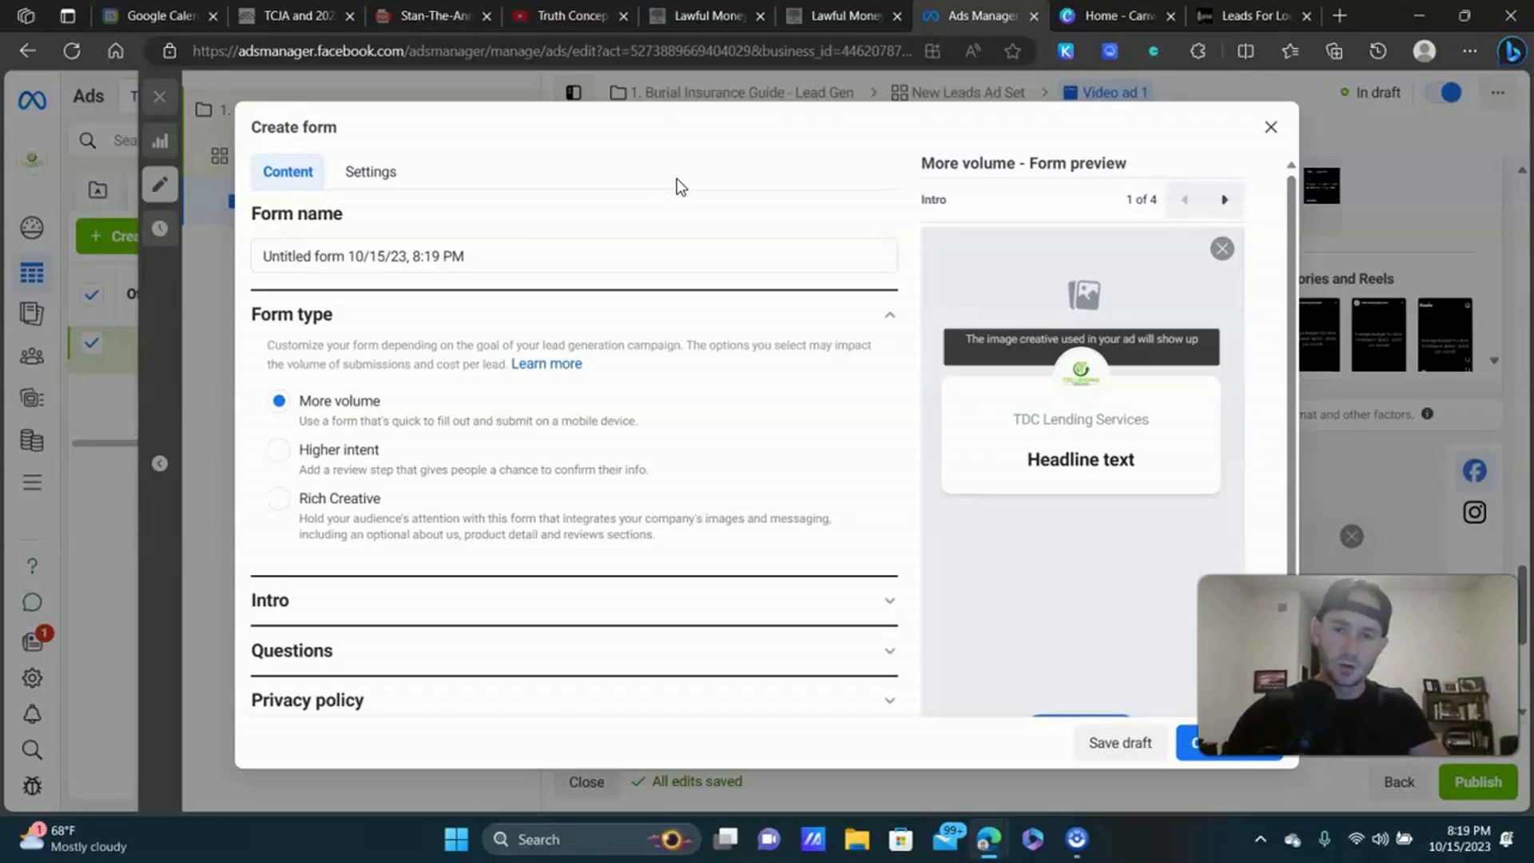
pyautogui.click(367, 176)
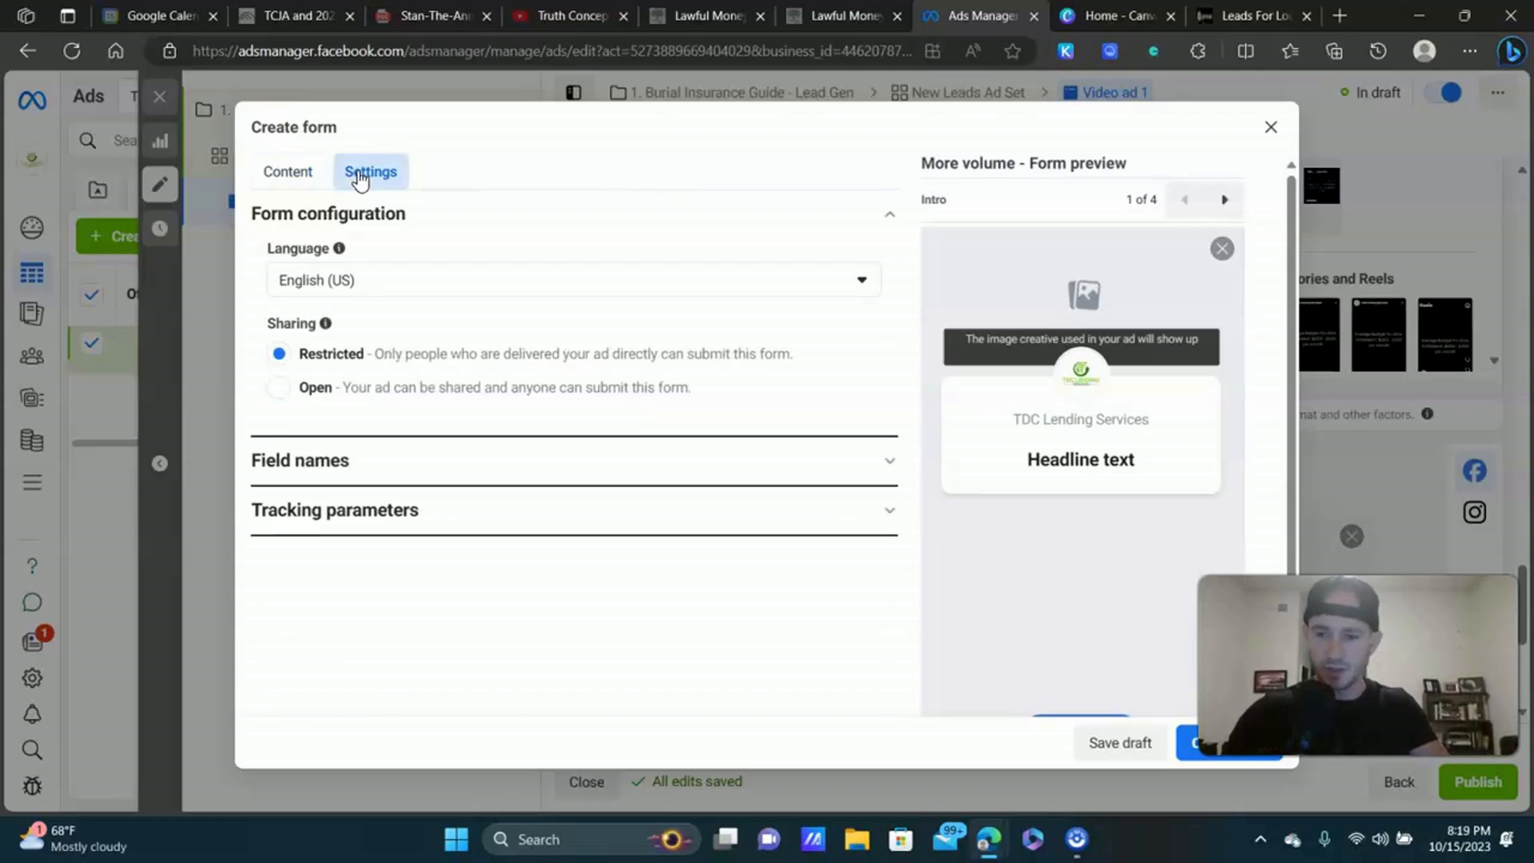
pyautogui.click(295, 389)
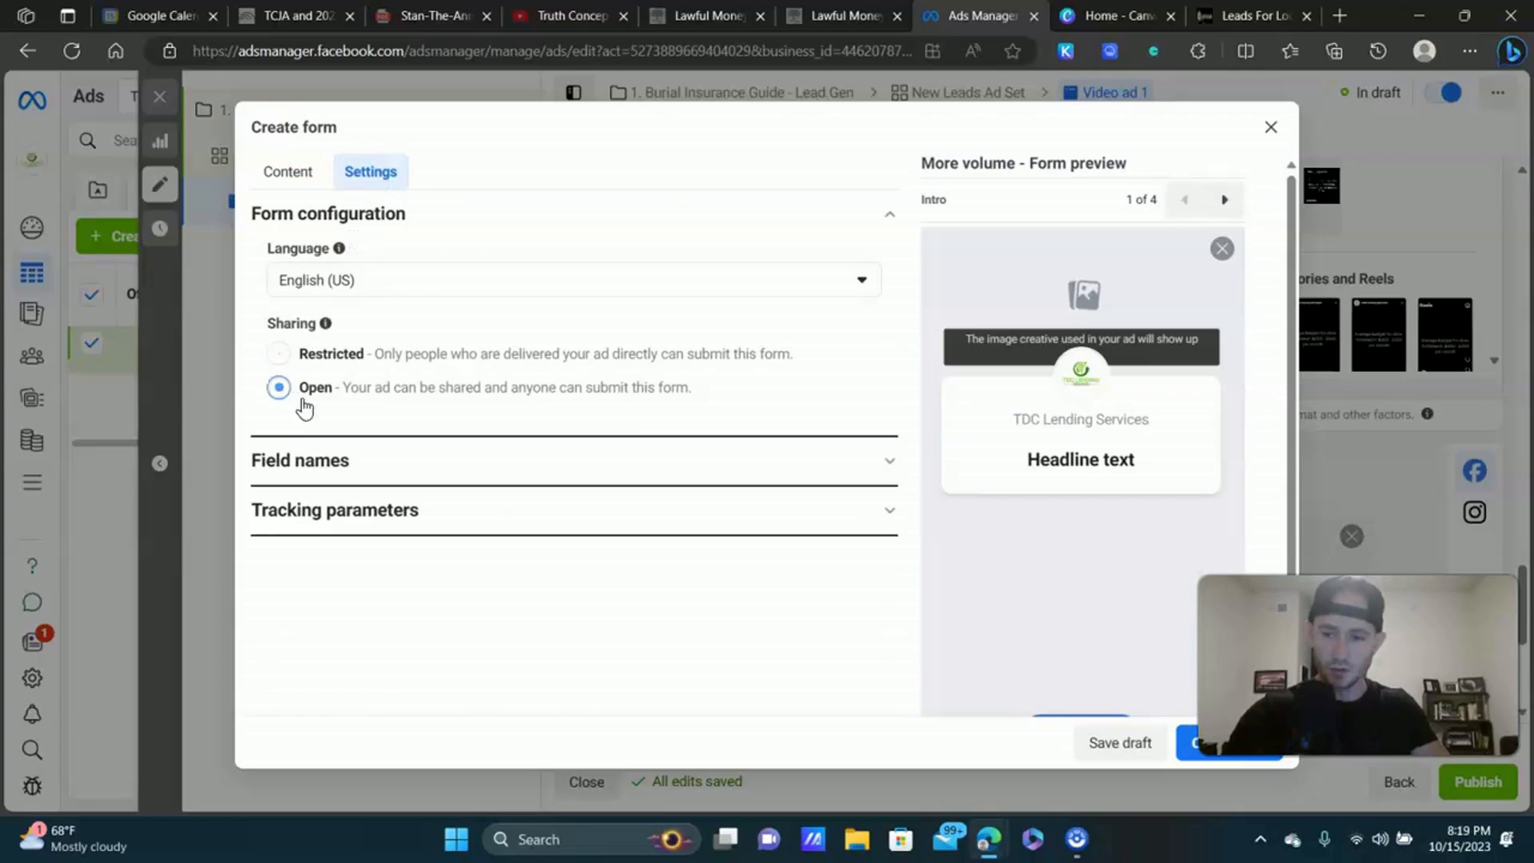
# Name the new form "Burial Life Insurance Guide 1".
pyautogui.click(303, 180)
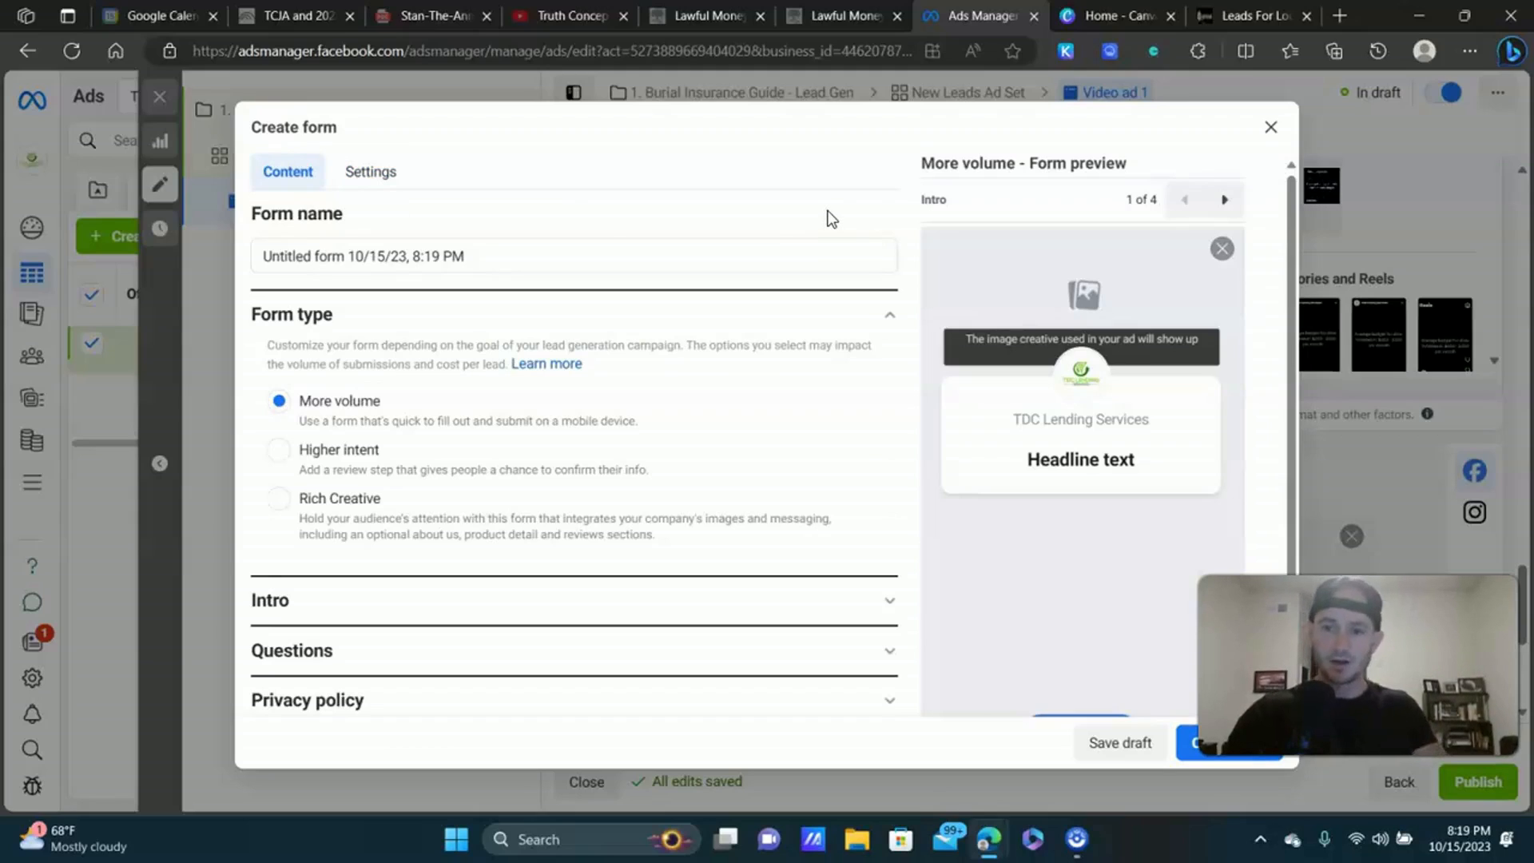
pyautogui.click(480, 250)
pyautogui.tripleClick(479, 249)
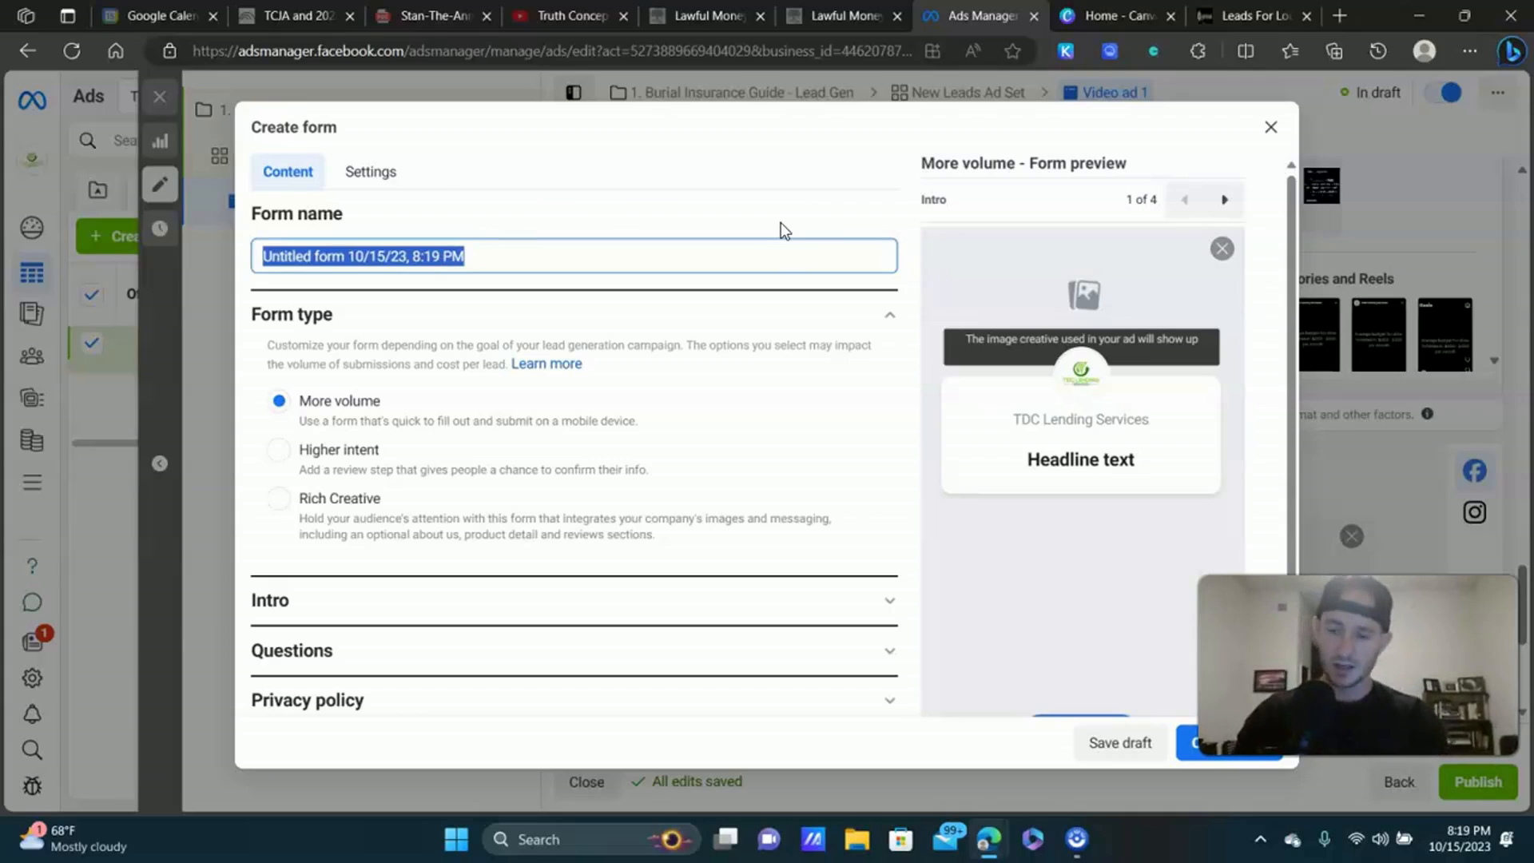
pyautogui.write('B')
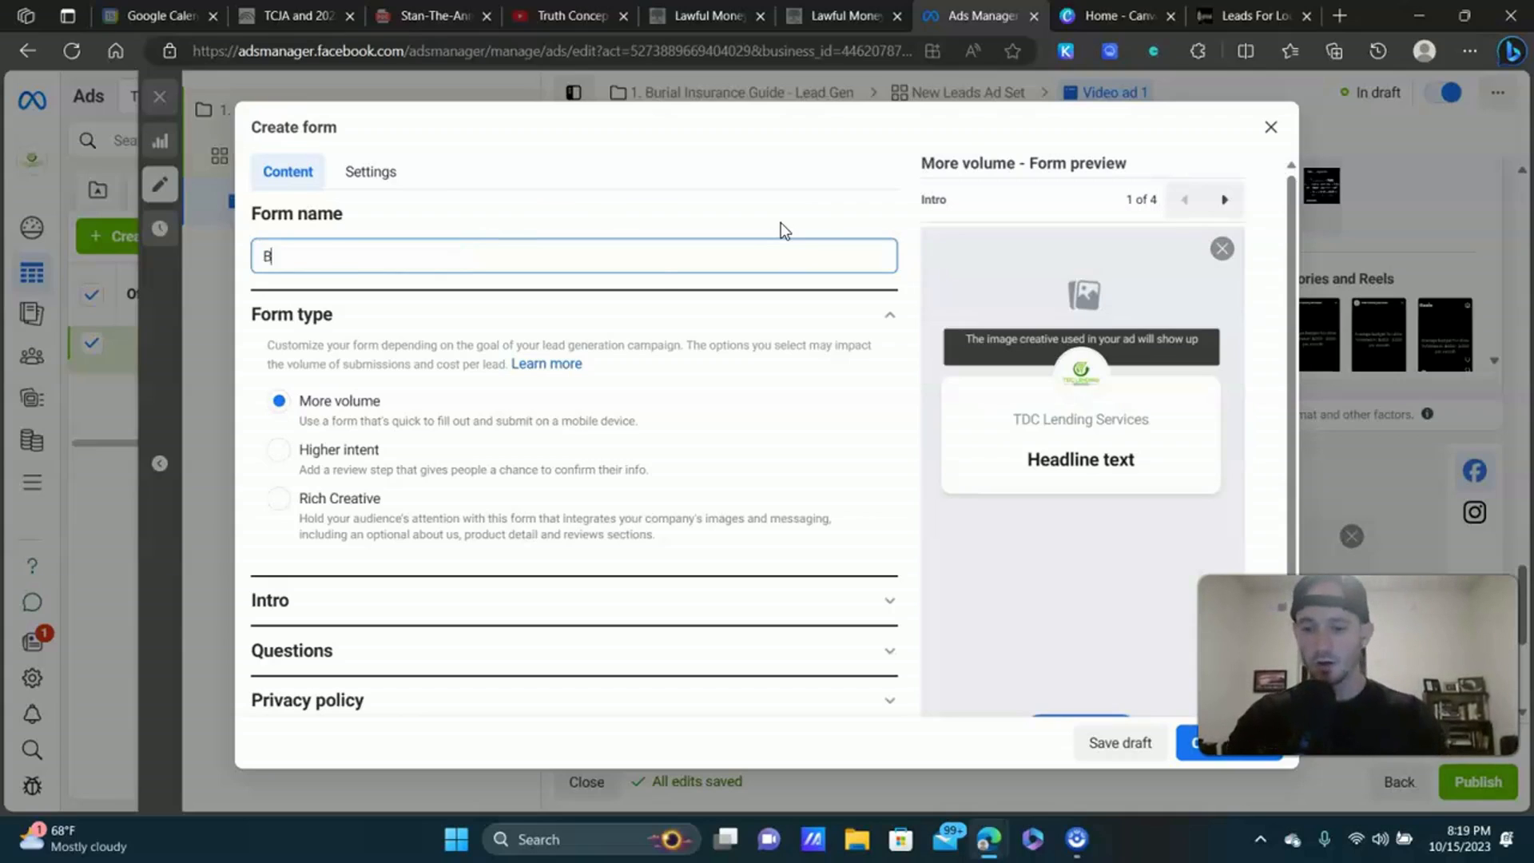
pyautogui.write('urial Life Insurancee g')
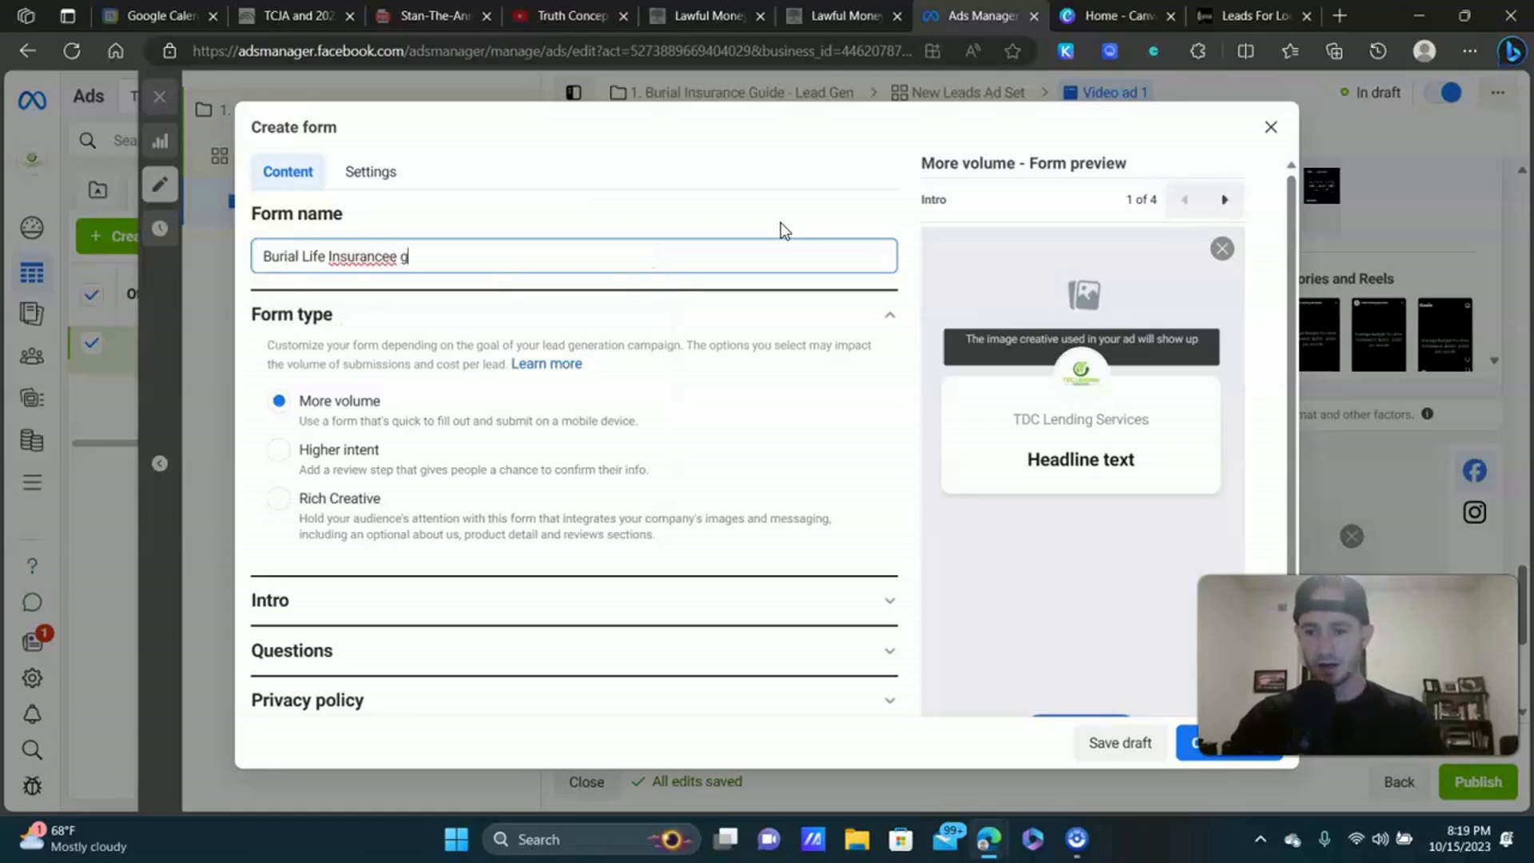
pyautogui.press('BackSpace')
pyautogui.write('Guide 1')
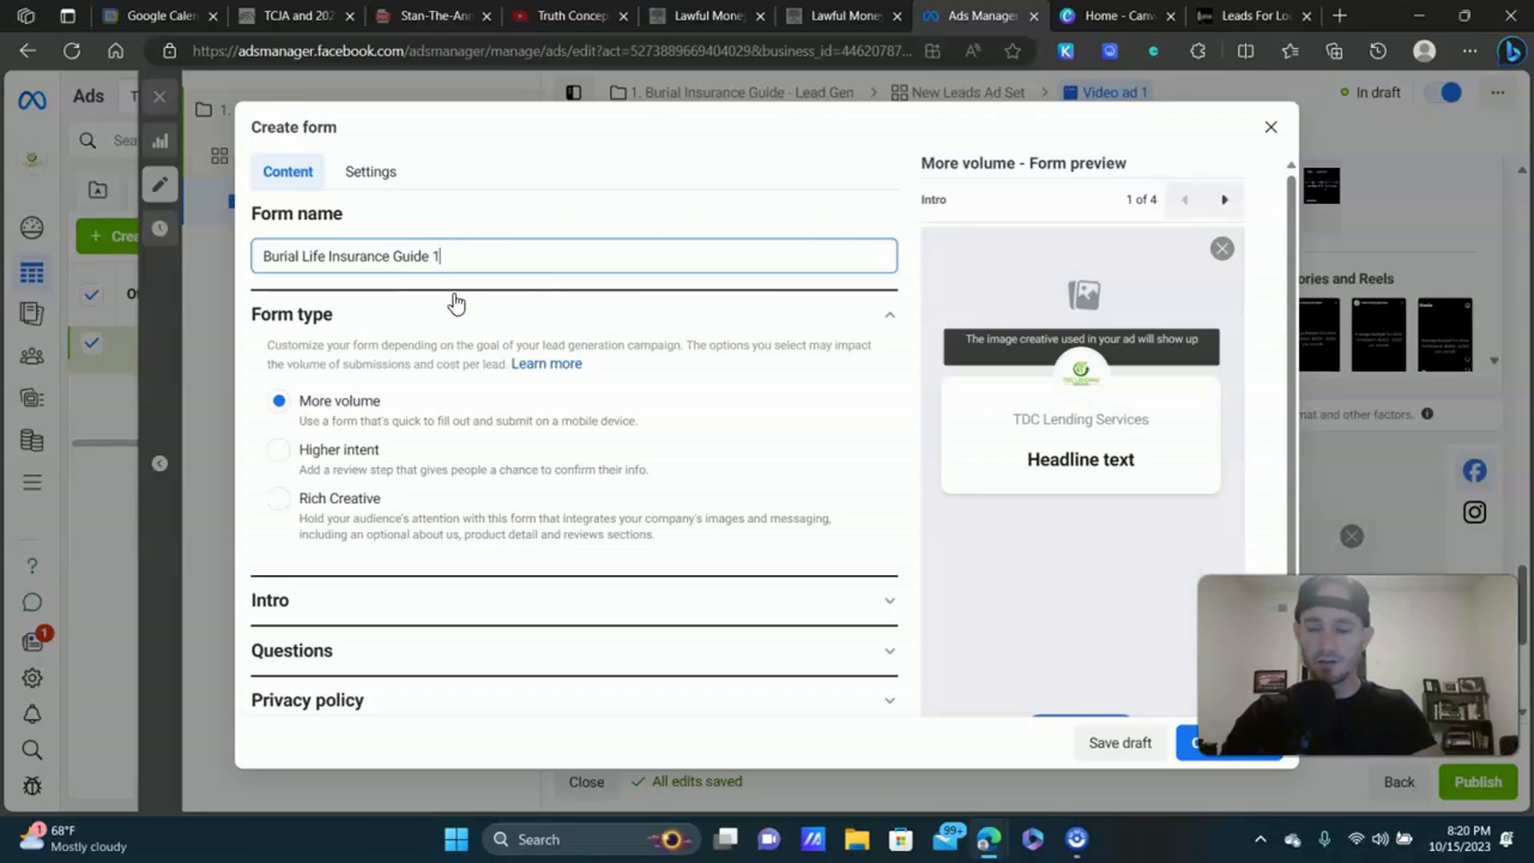
# Keep the More volume form type and use the image from the ad as the intro's background image.
pyautogui.scroll(-1, 335, 270)
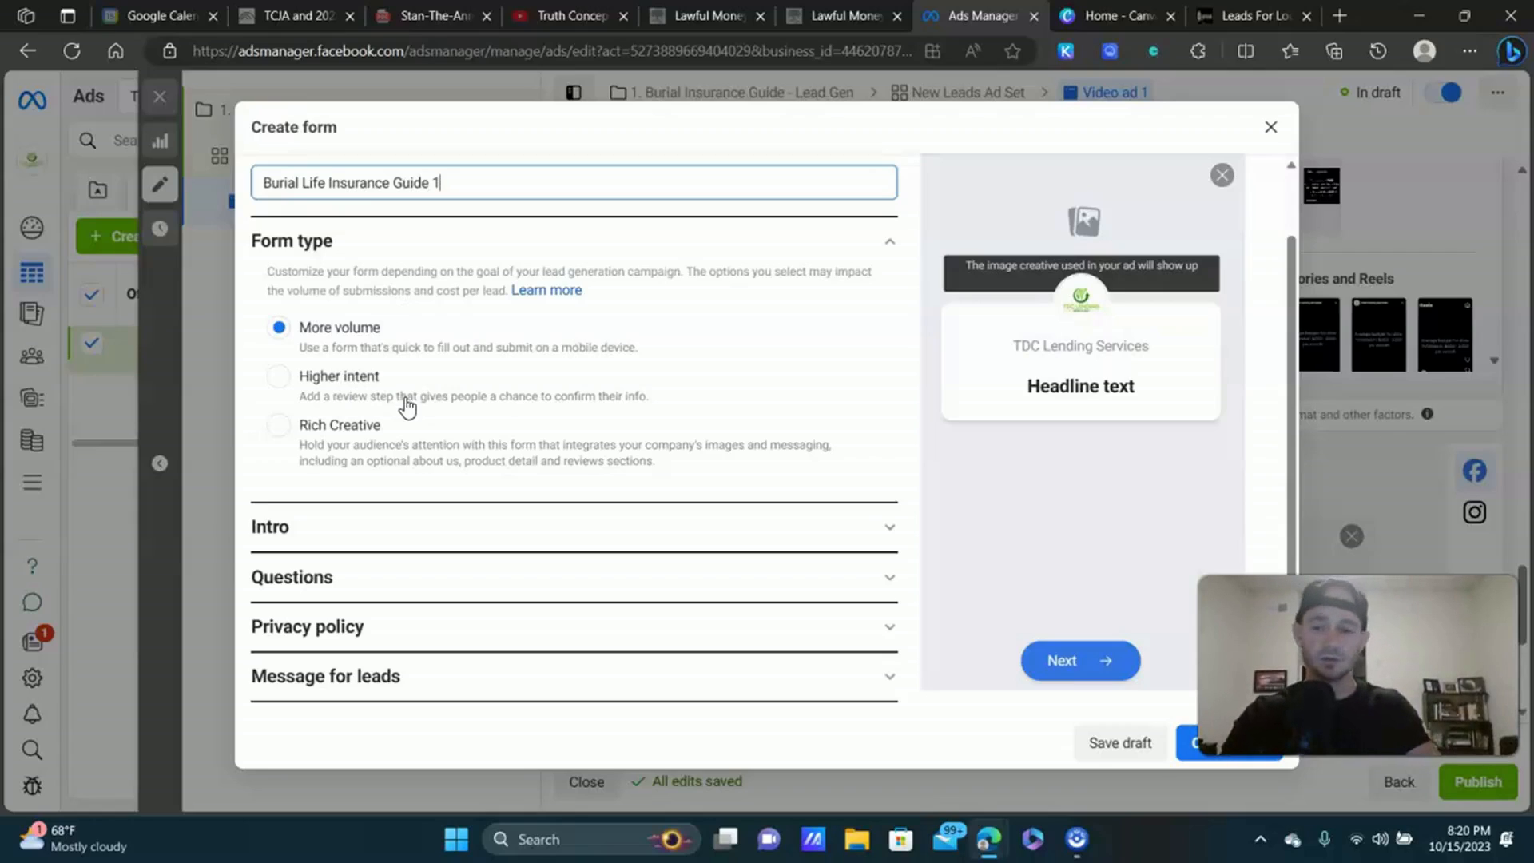
pyautogui.click(316, 479)
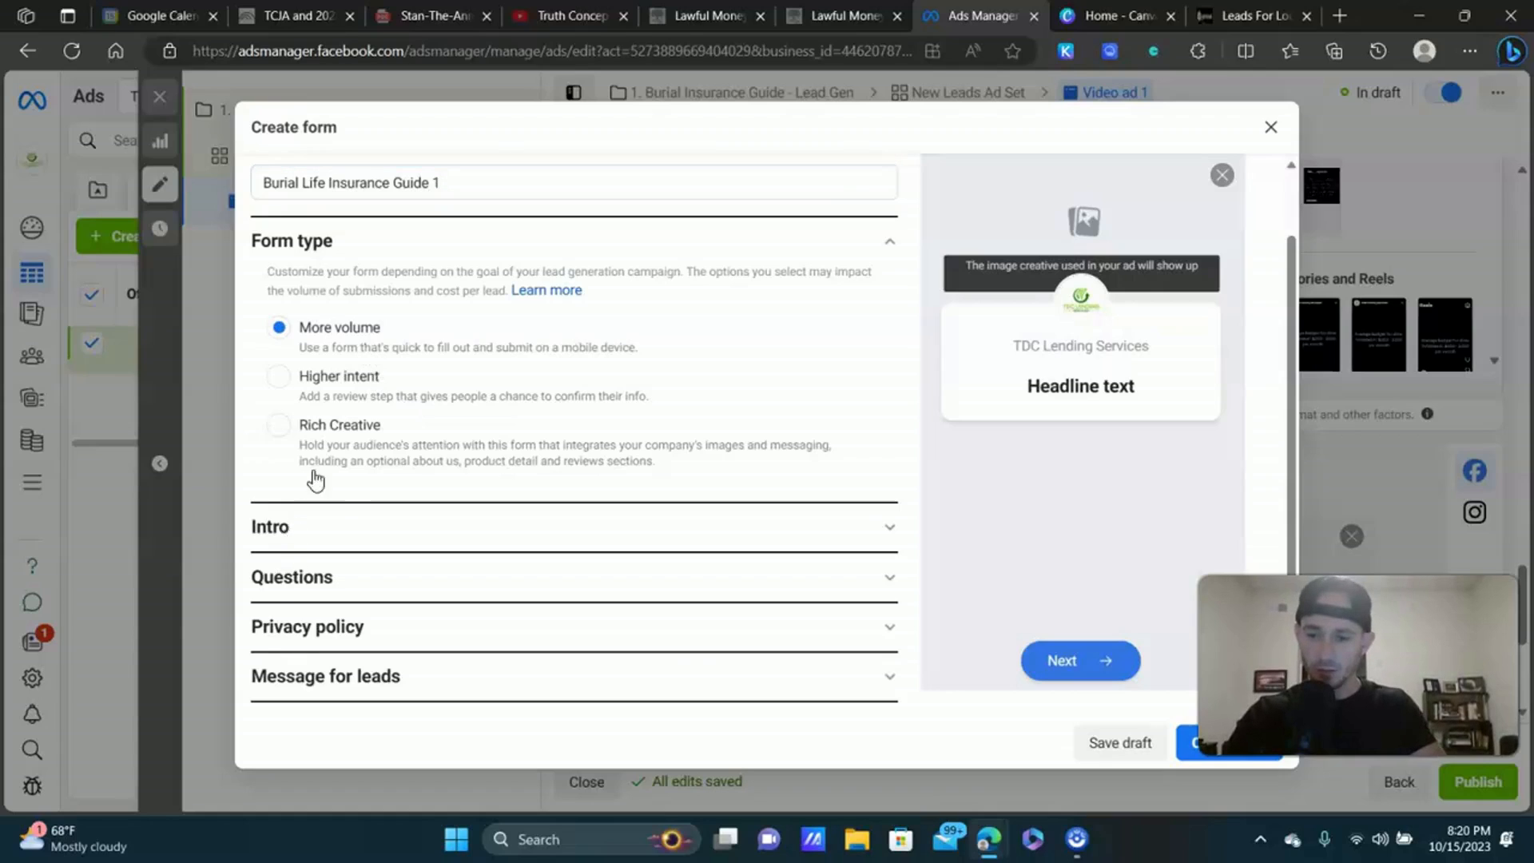
pyautogui.click(325, 292)
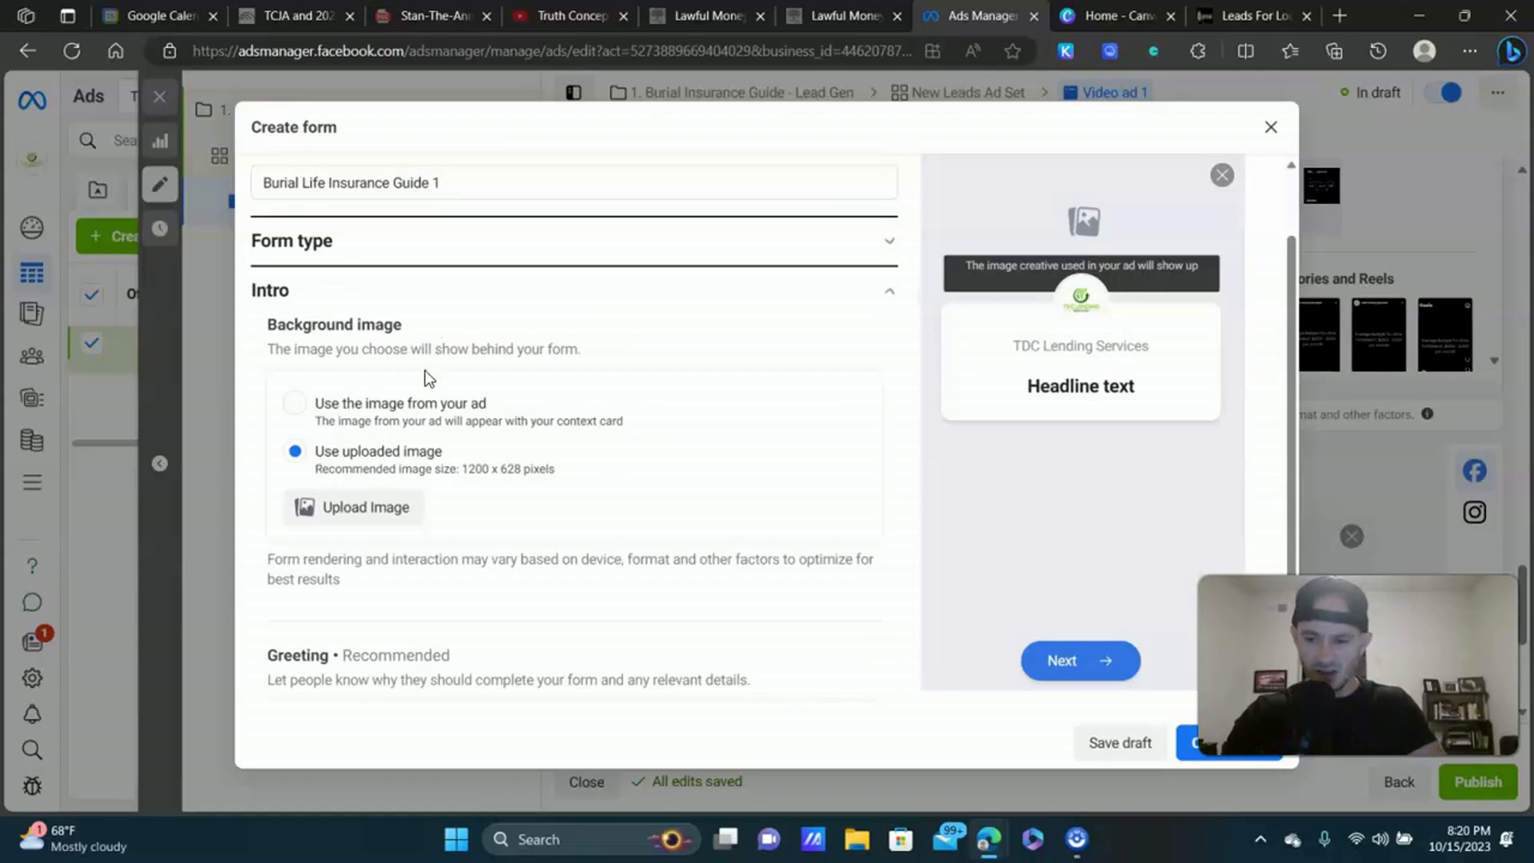
pyautogui.click(296, 405)
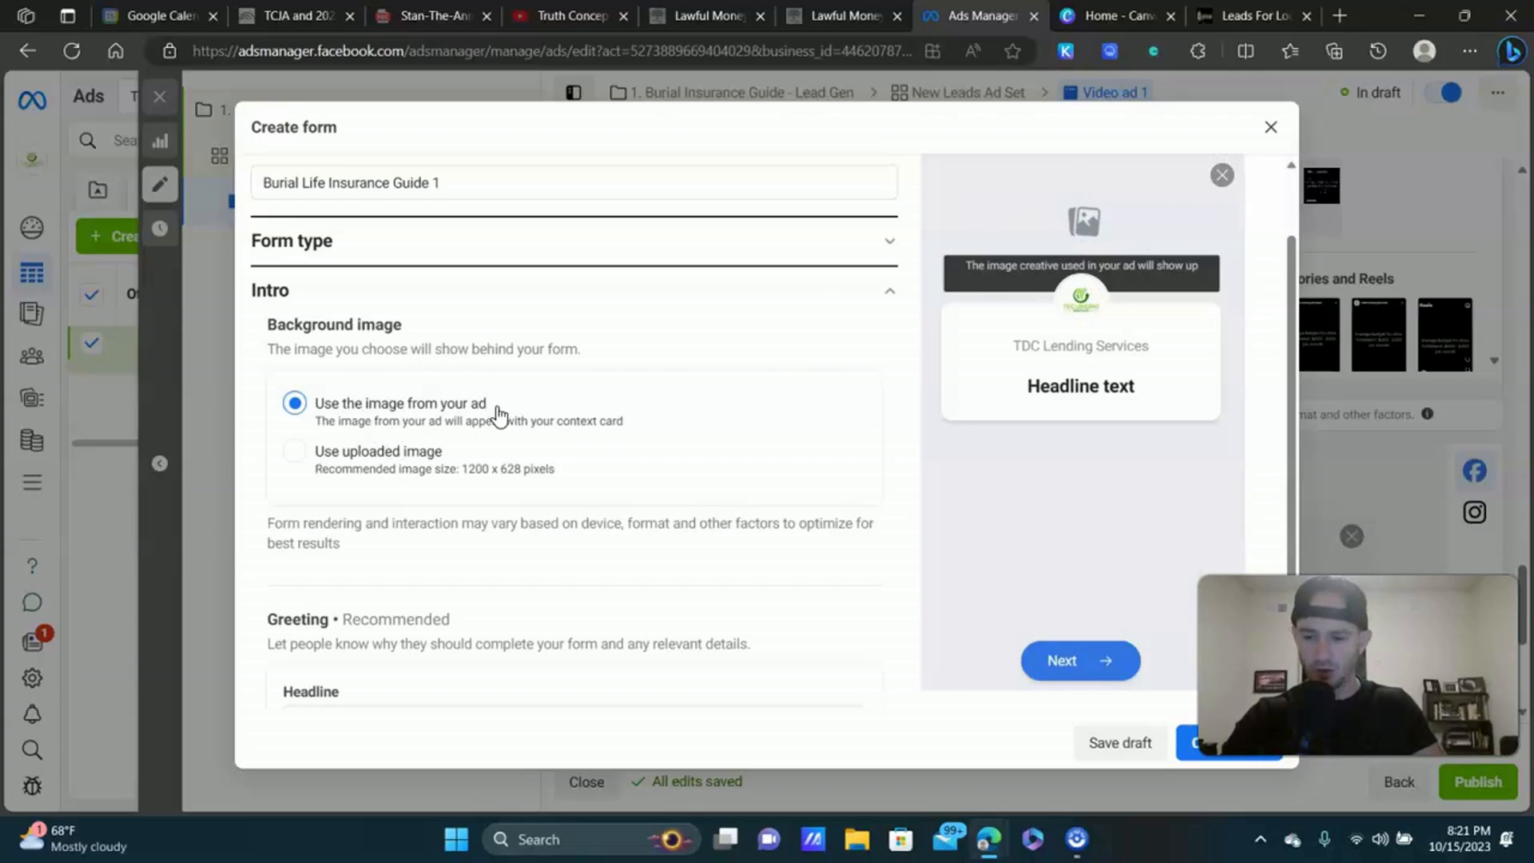
# Set the form's greeting headline to "Request The FREE Burial Life Insurance Guide Below".
pyautogui.scroll(-2, 495, 411)
pyautogui.scroll(-2, 340, 442)
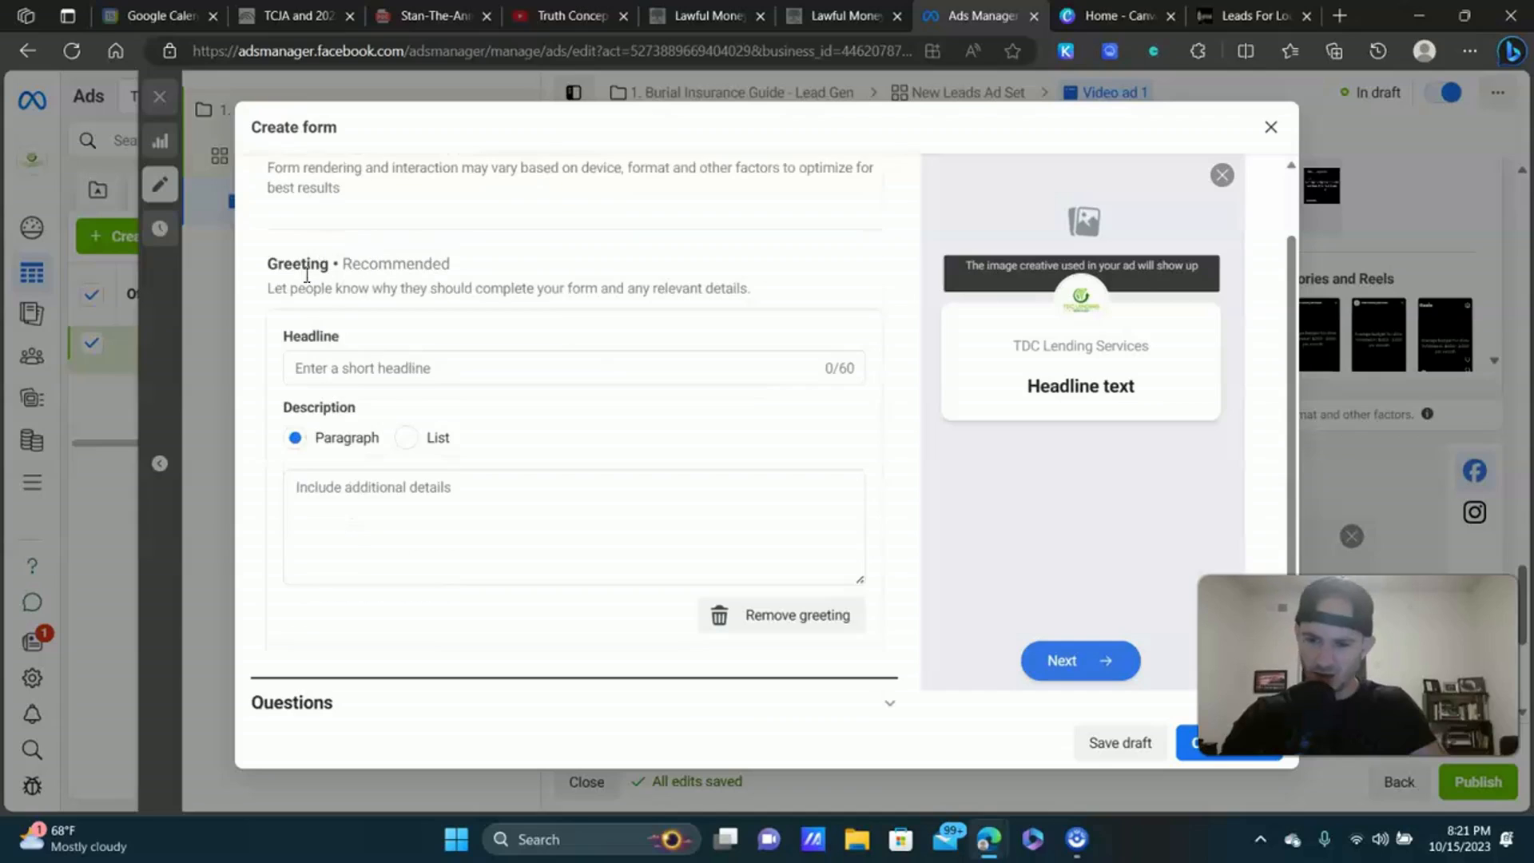
pyautogui.click(411, 365)
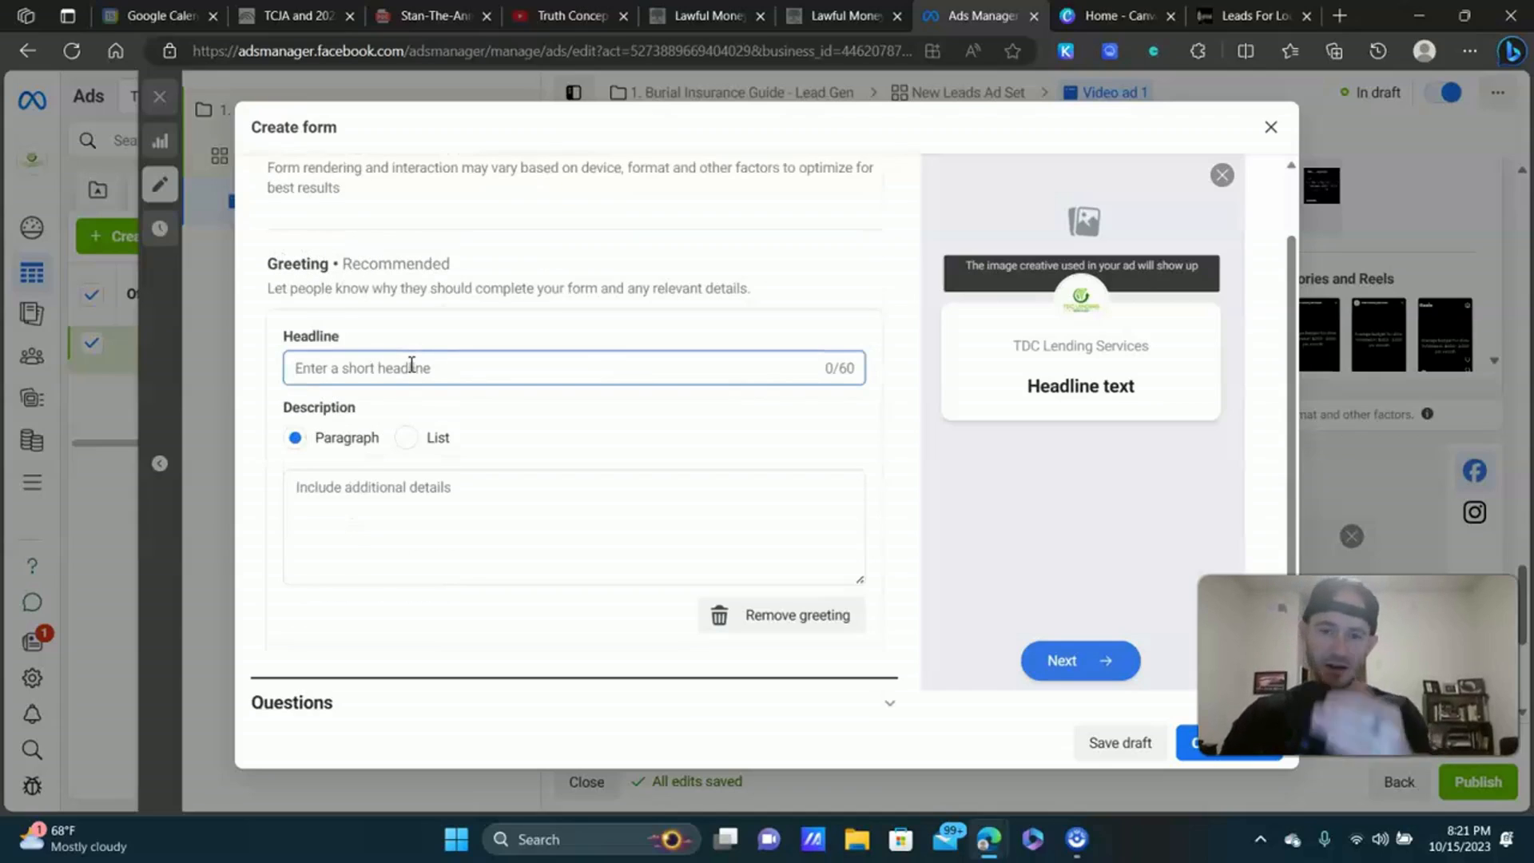
pyautogui.write('Reqeust')
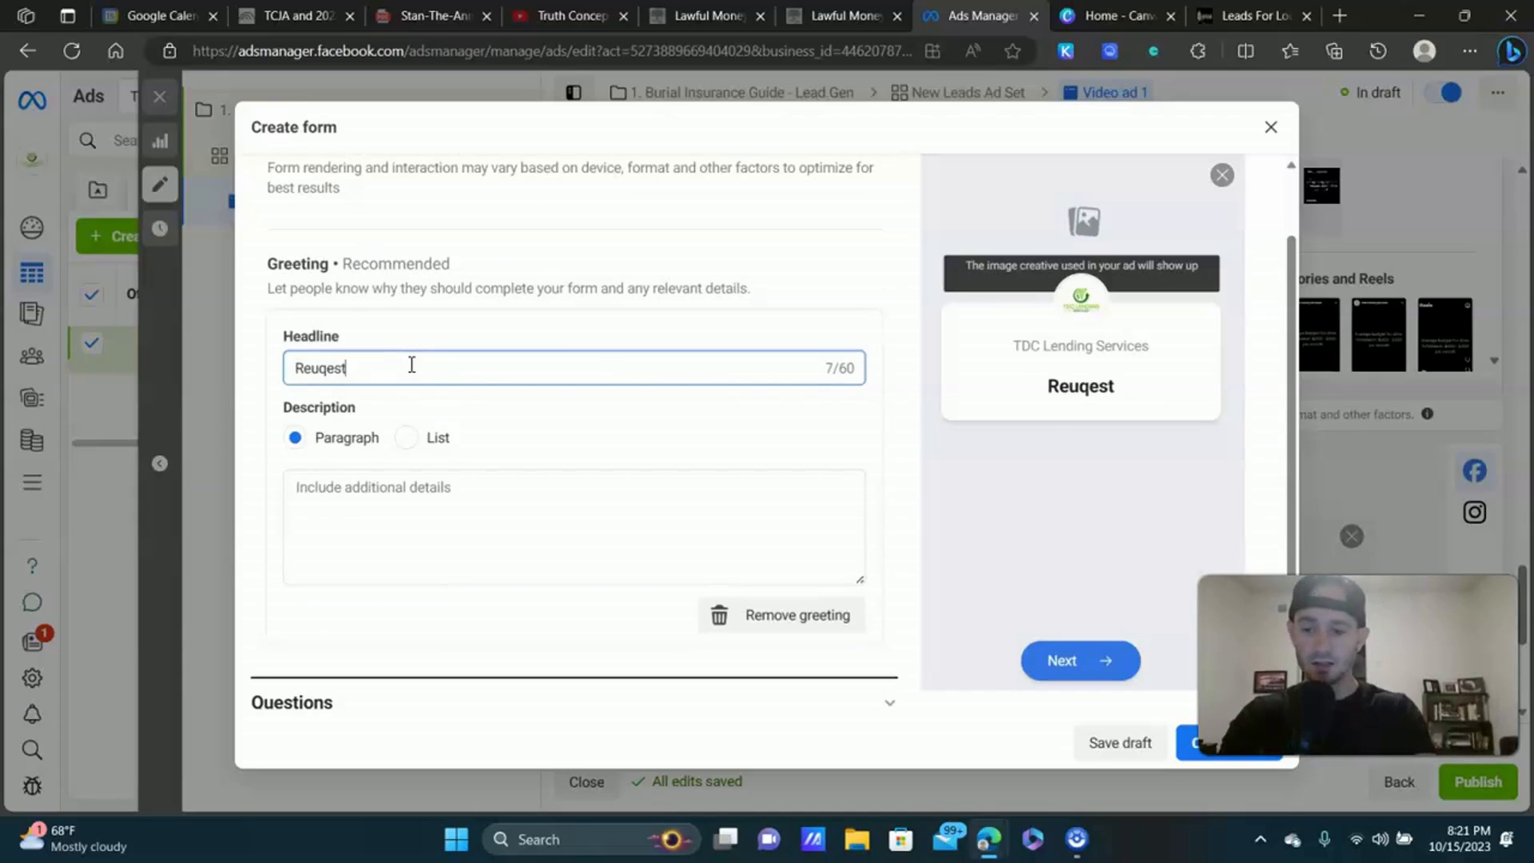
pyautogui.press('BackSpace')
pyautogui.press('BackSpace')
pyautogui.press('BackSpace')
pyautogui.press('BackSpace')
pyautogui.write('uest The F')
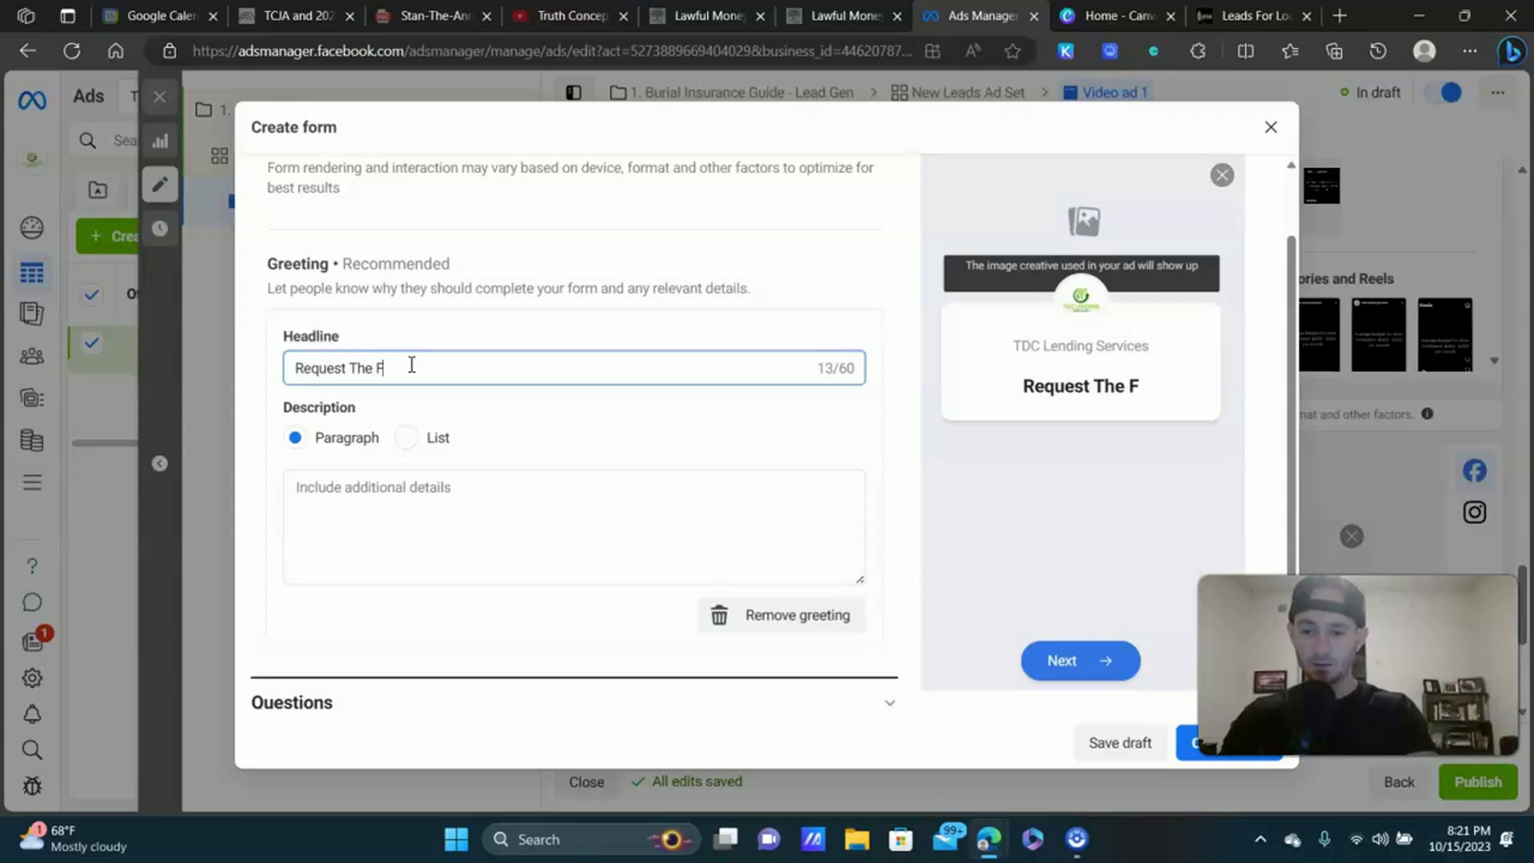
pyautogui.write('REE Buiral')
pyautogui.press('BackSpace')
pyautogui.press('BackSpace')
pyautogui.press('BackSpace')
pyautogui.press('BackSpace')
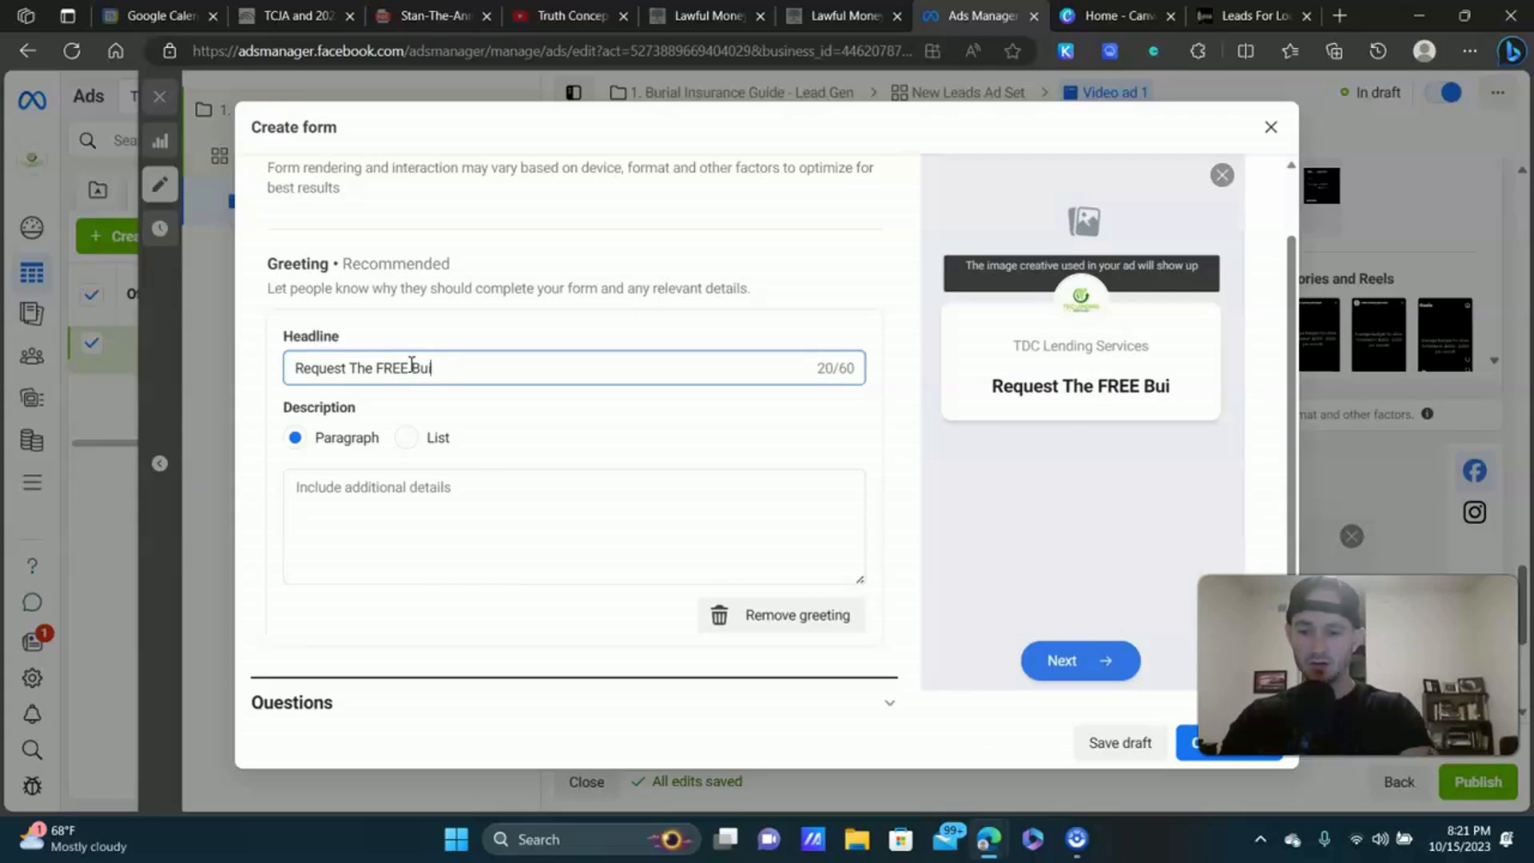
pyautogui.write('rial Life Insura')
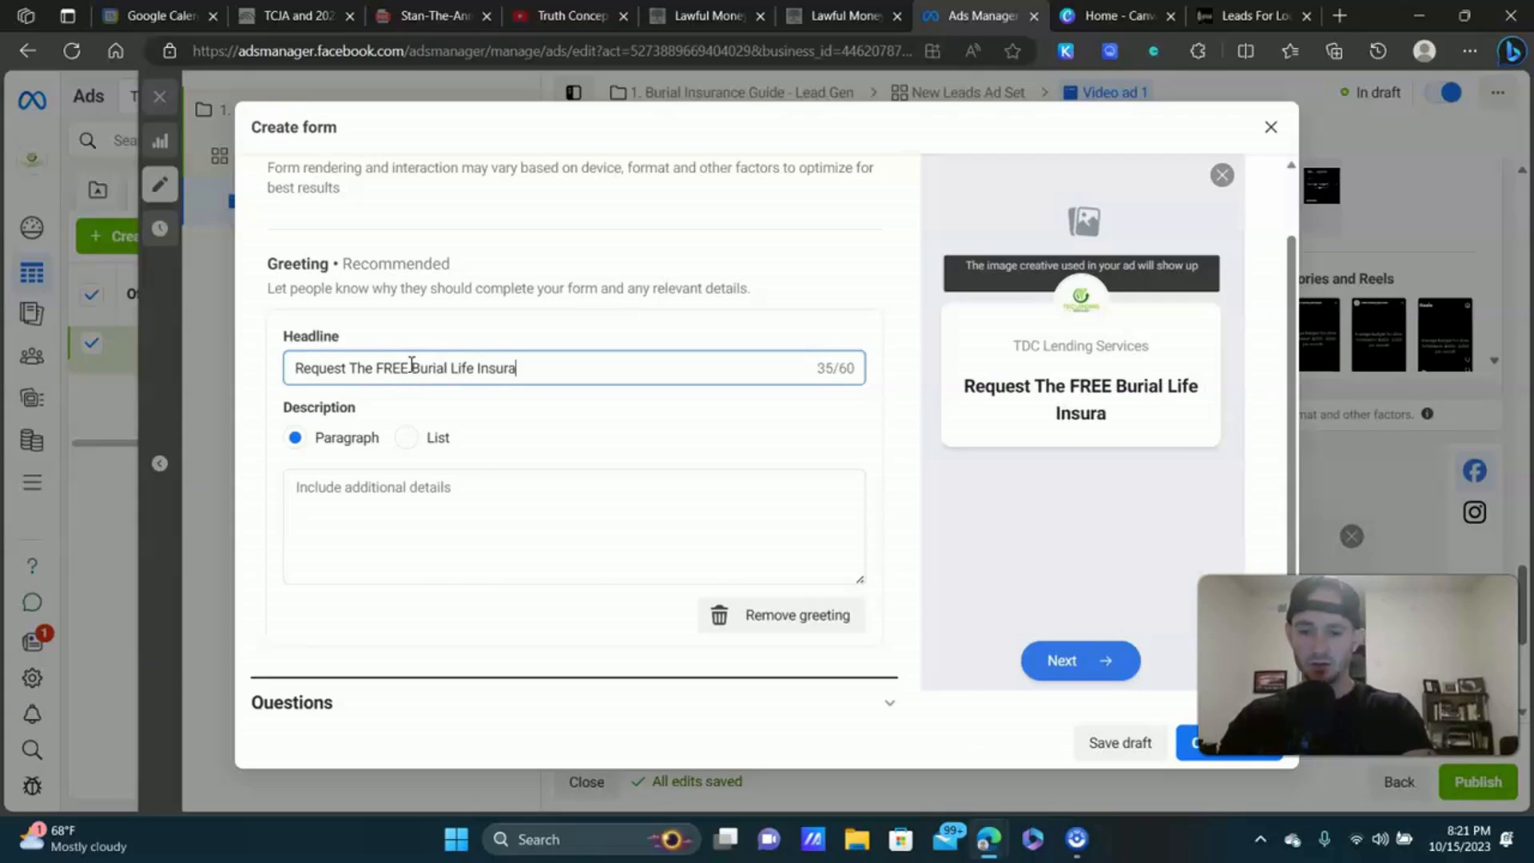
pyautogui.write('nce Guide Below')
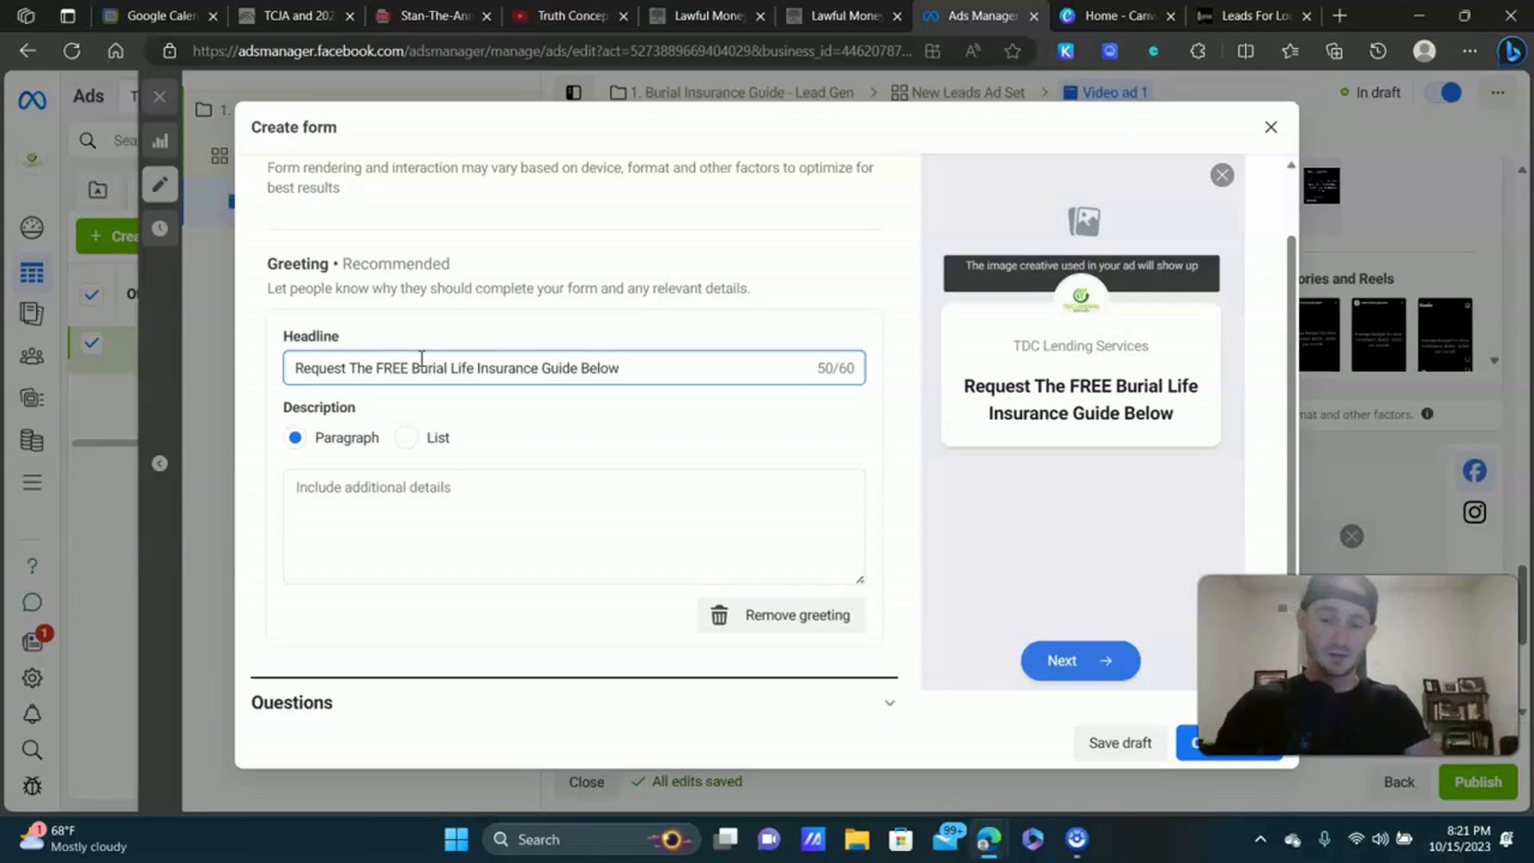
# Change the format of the form's greeting description from a paragraph to a list.
pyautogui.scroll(-1, 503, 343)
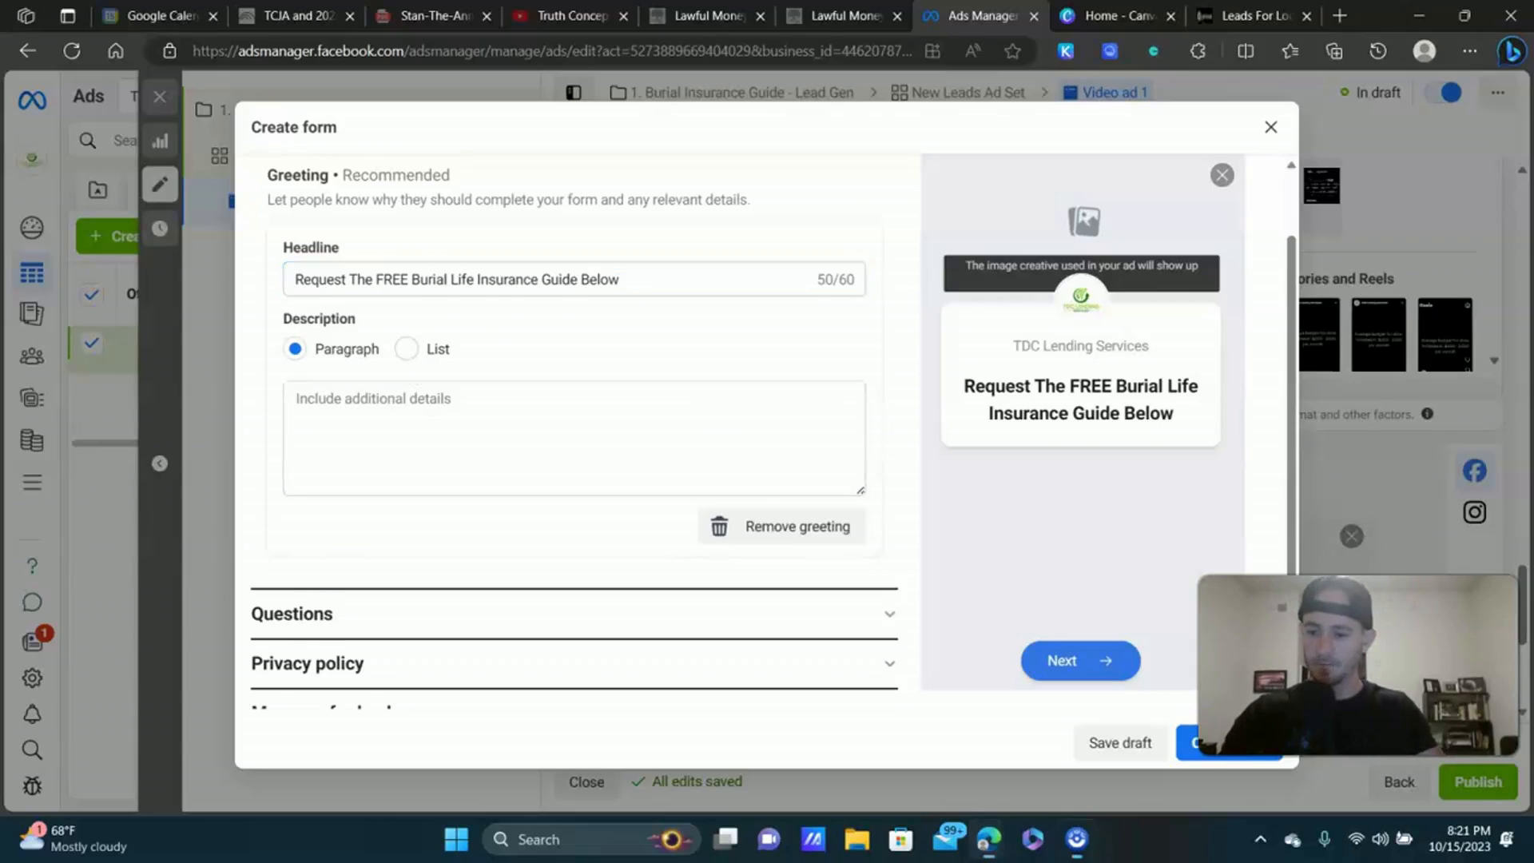
pyautogui.click(406, 348)
pyautogui.scroll(-1, 479, 359)
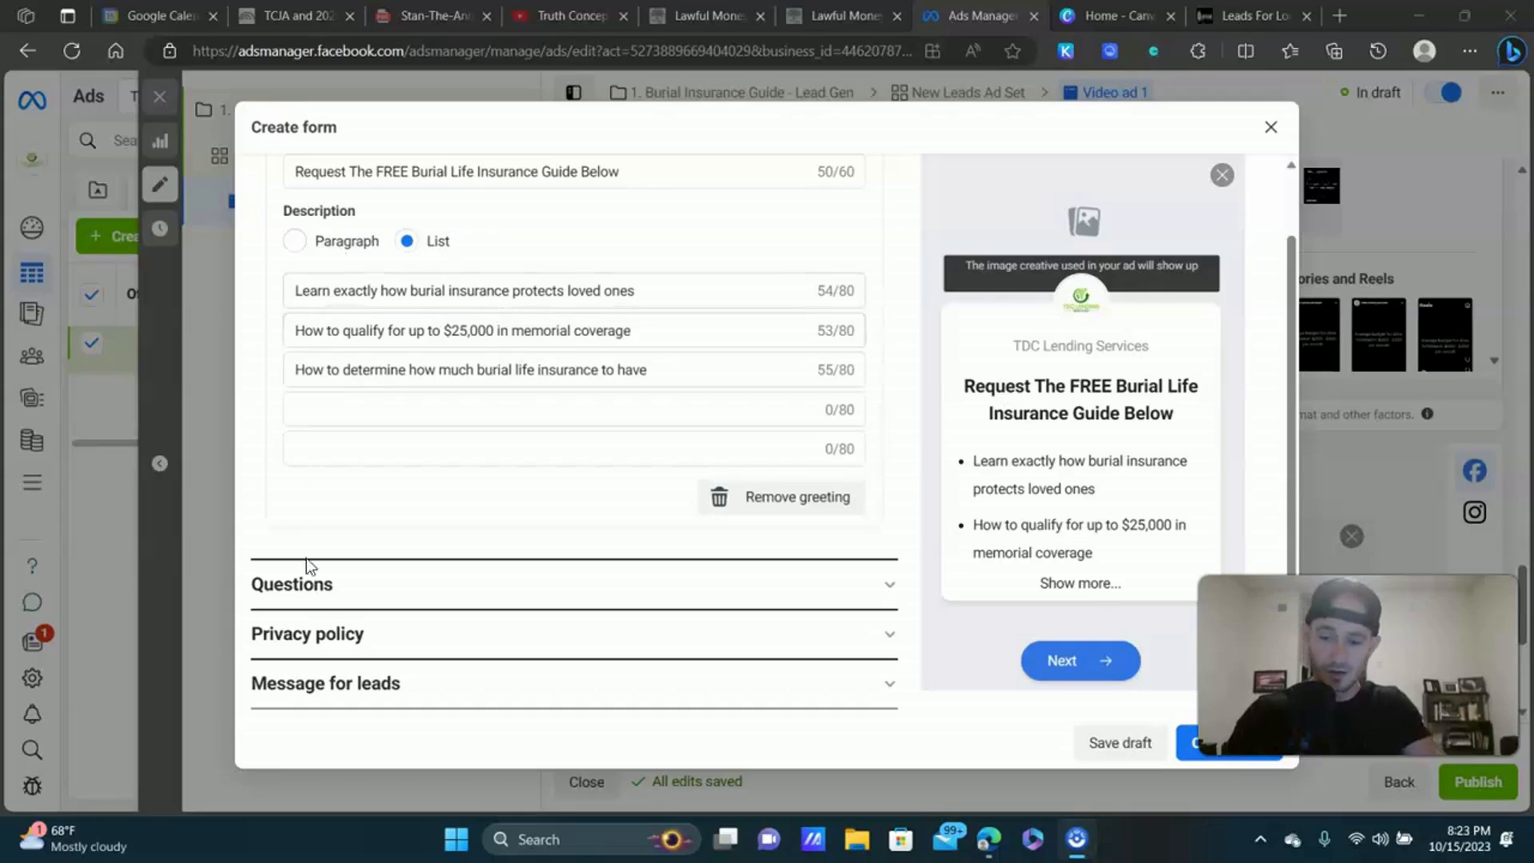
# Open the form's Questions section and check the lead form notes on the course page for wording for the prefill description.
pyautogui.click(310, 581)
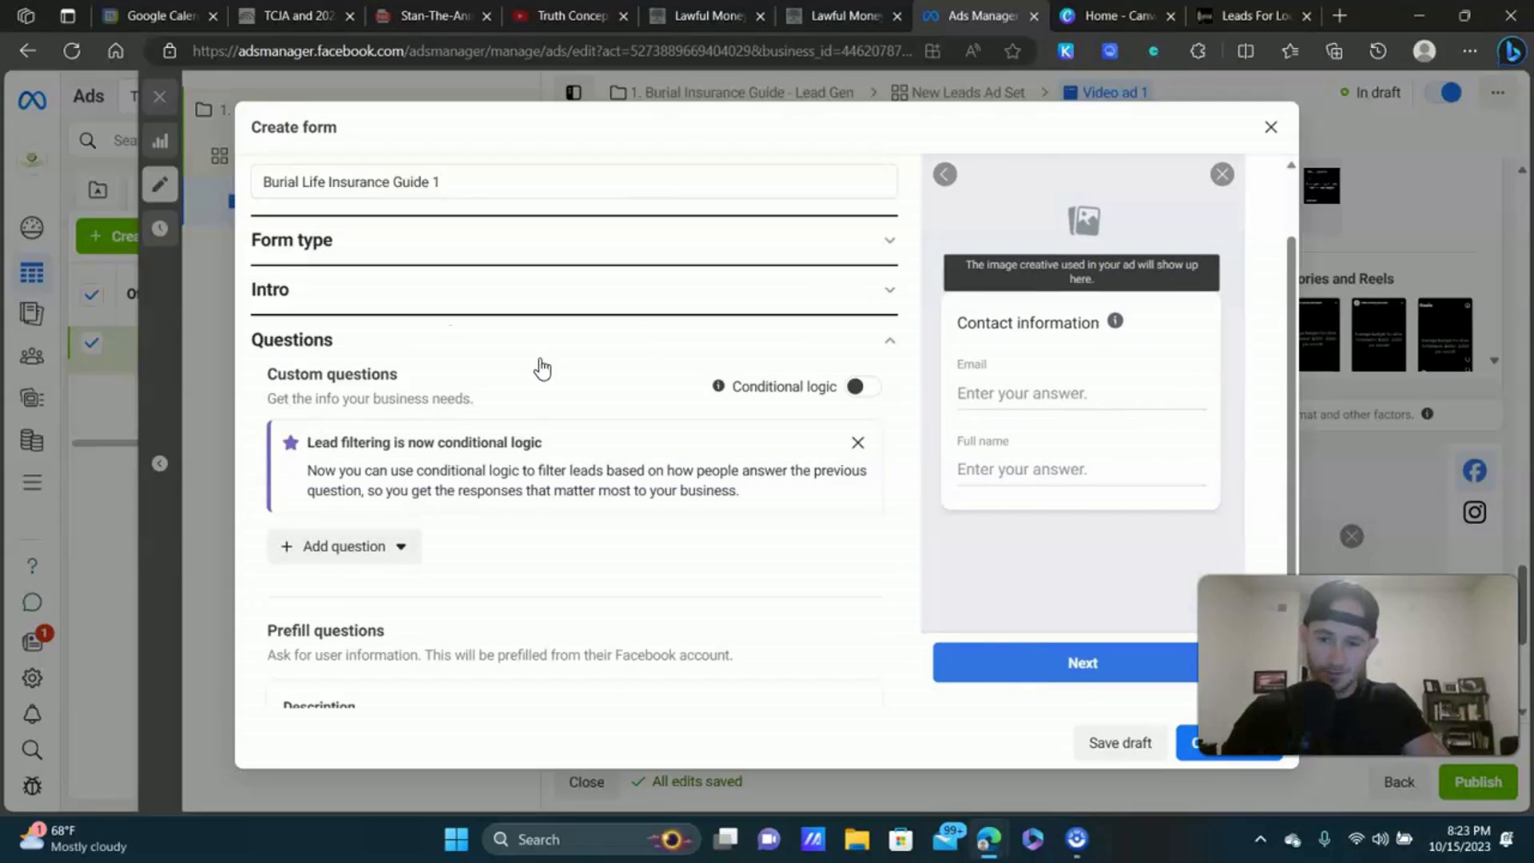
pyautogui.scroll(-1, 479, 336)
pyautogui.scroll(-2, 435, 288)
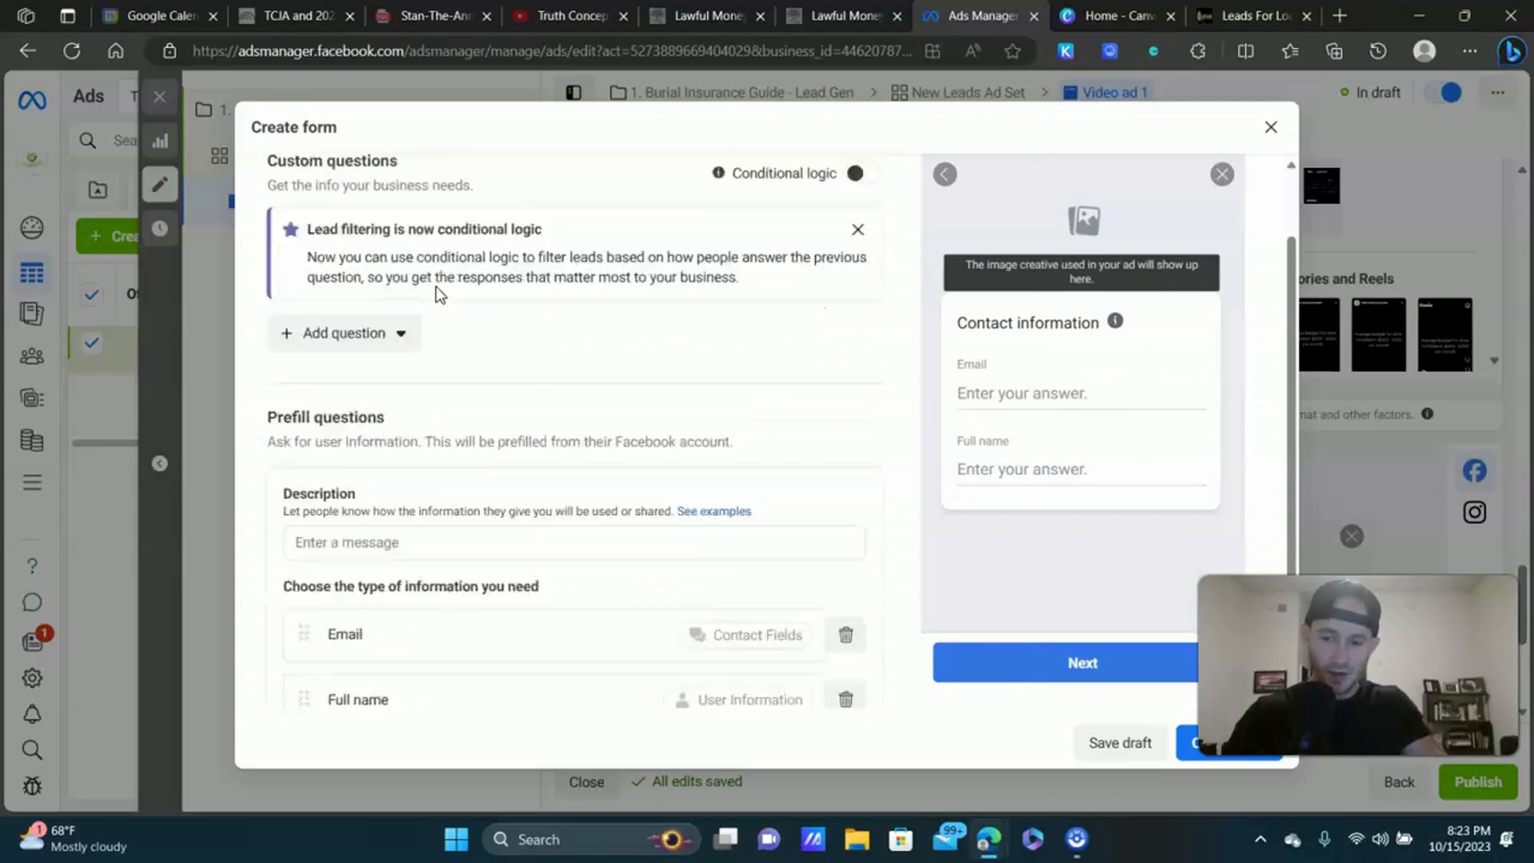
pyautogui.scroll(-2, 434, 286)
pyautogui.click(410, 400)
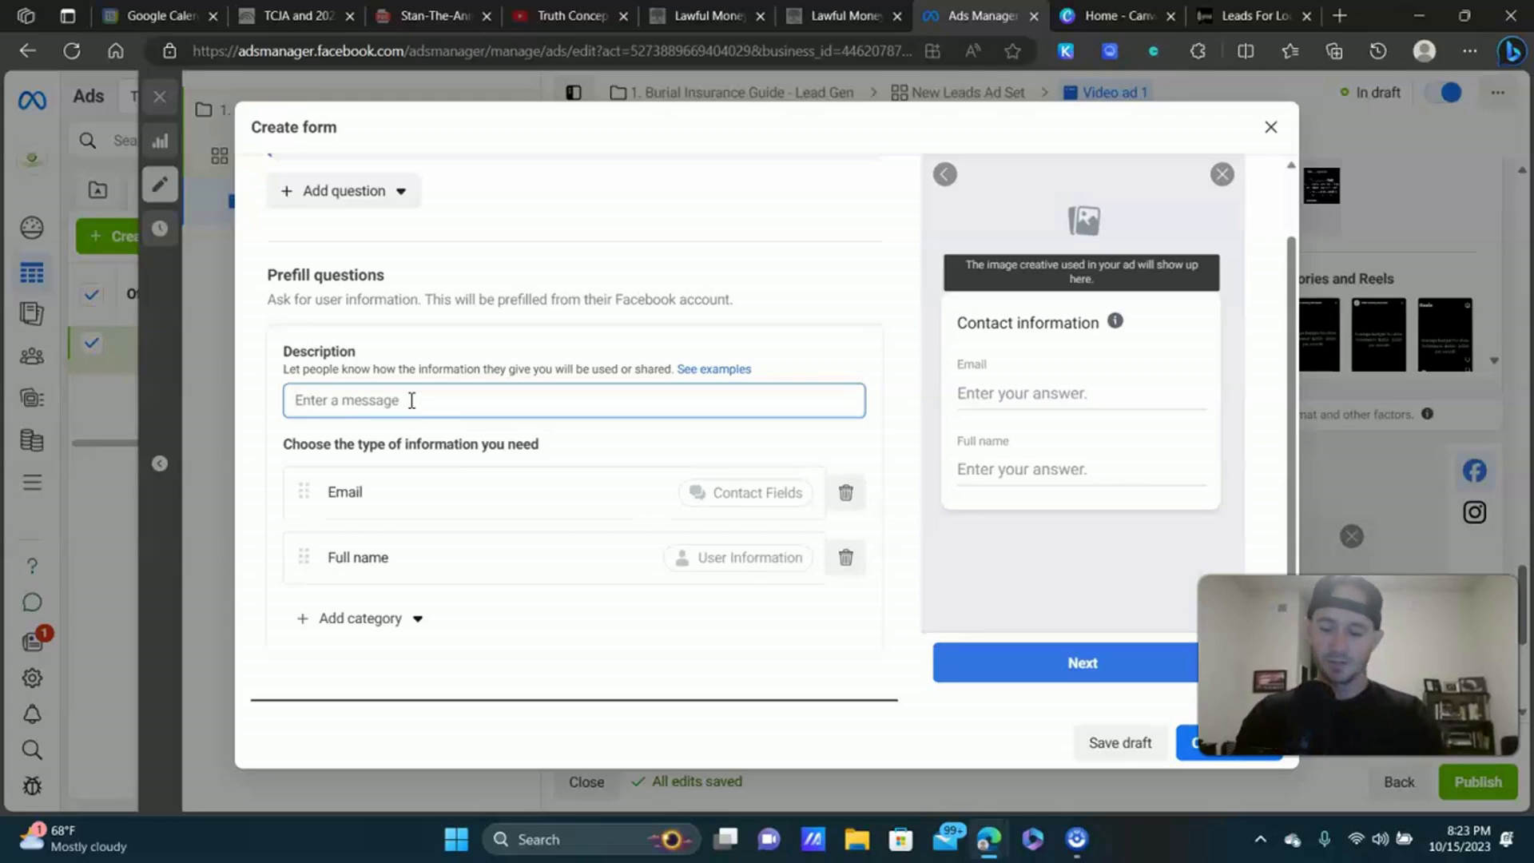
pyautogui.hotkey('ctrl', '9')
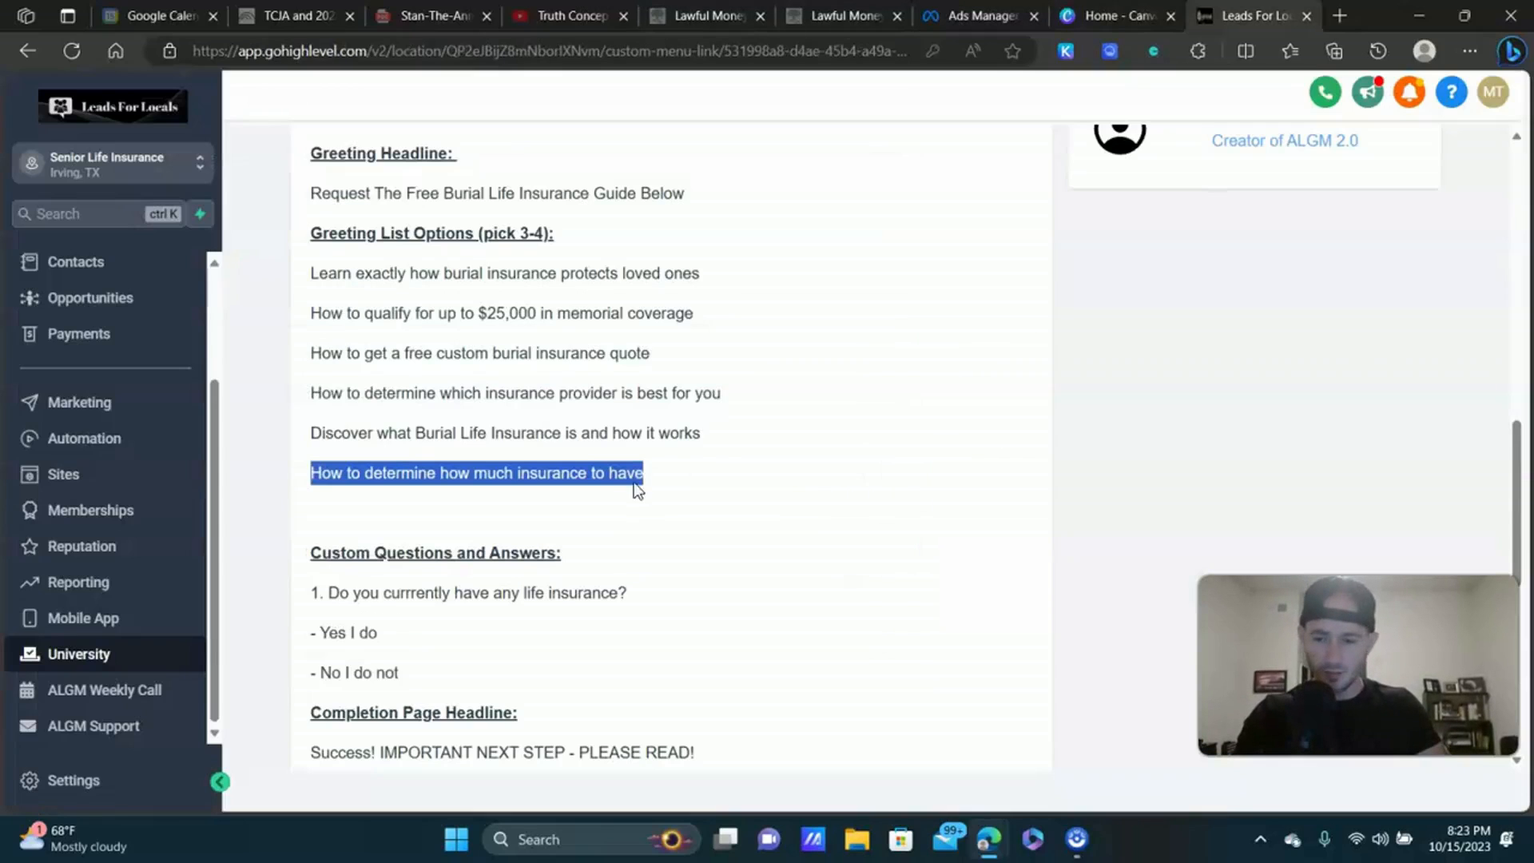
pyautogui.scroll(-7, 449, 382)
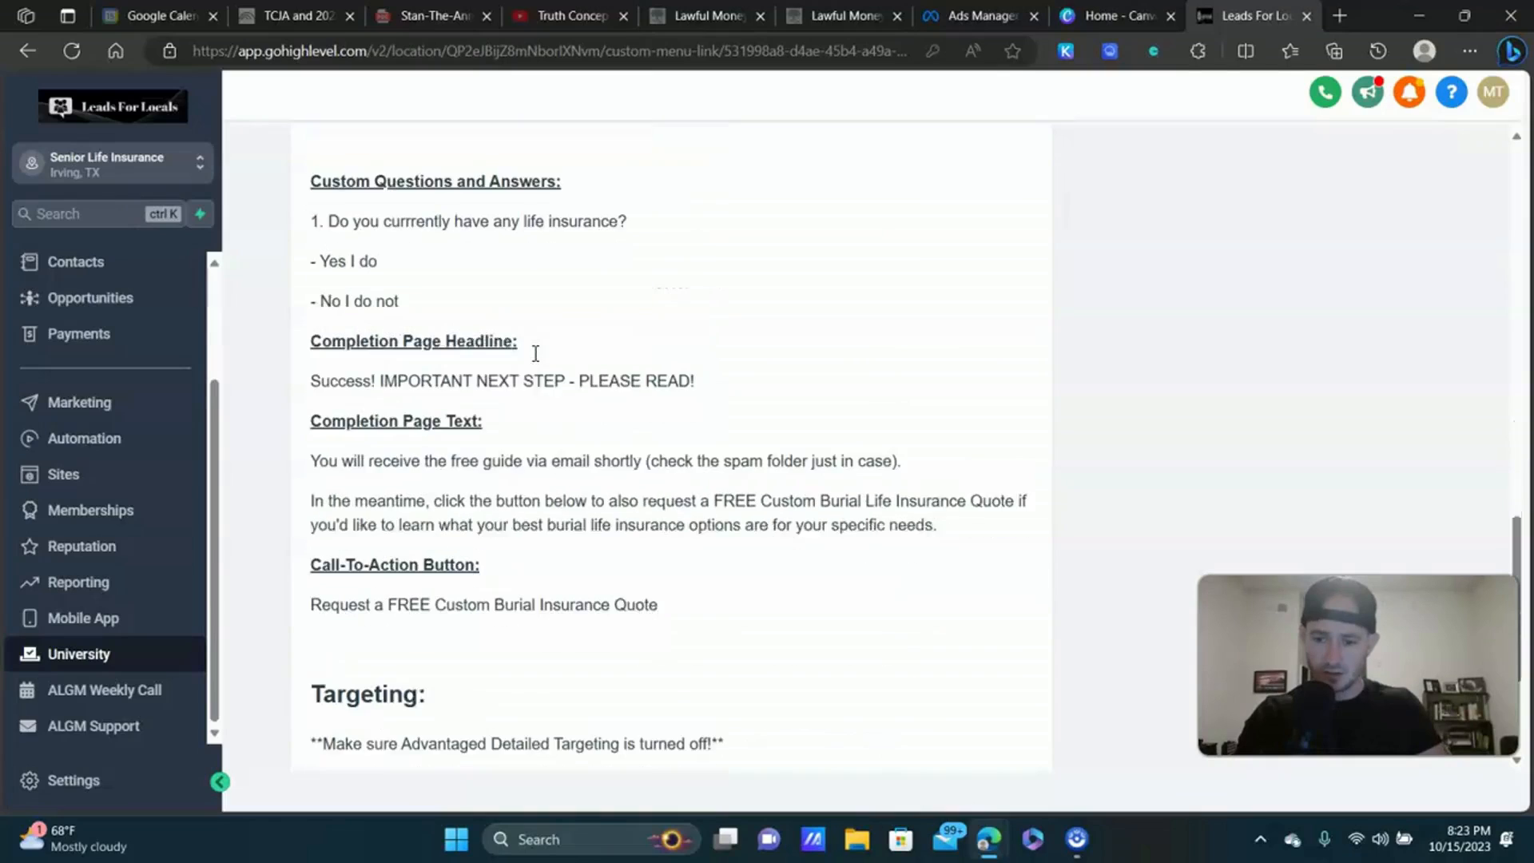
pyautogui.scroll(10, 449, 377)
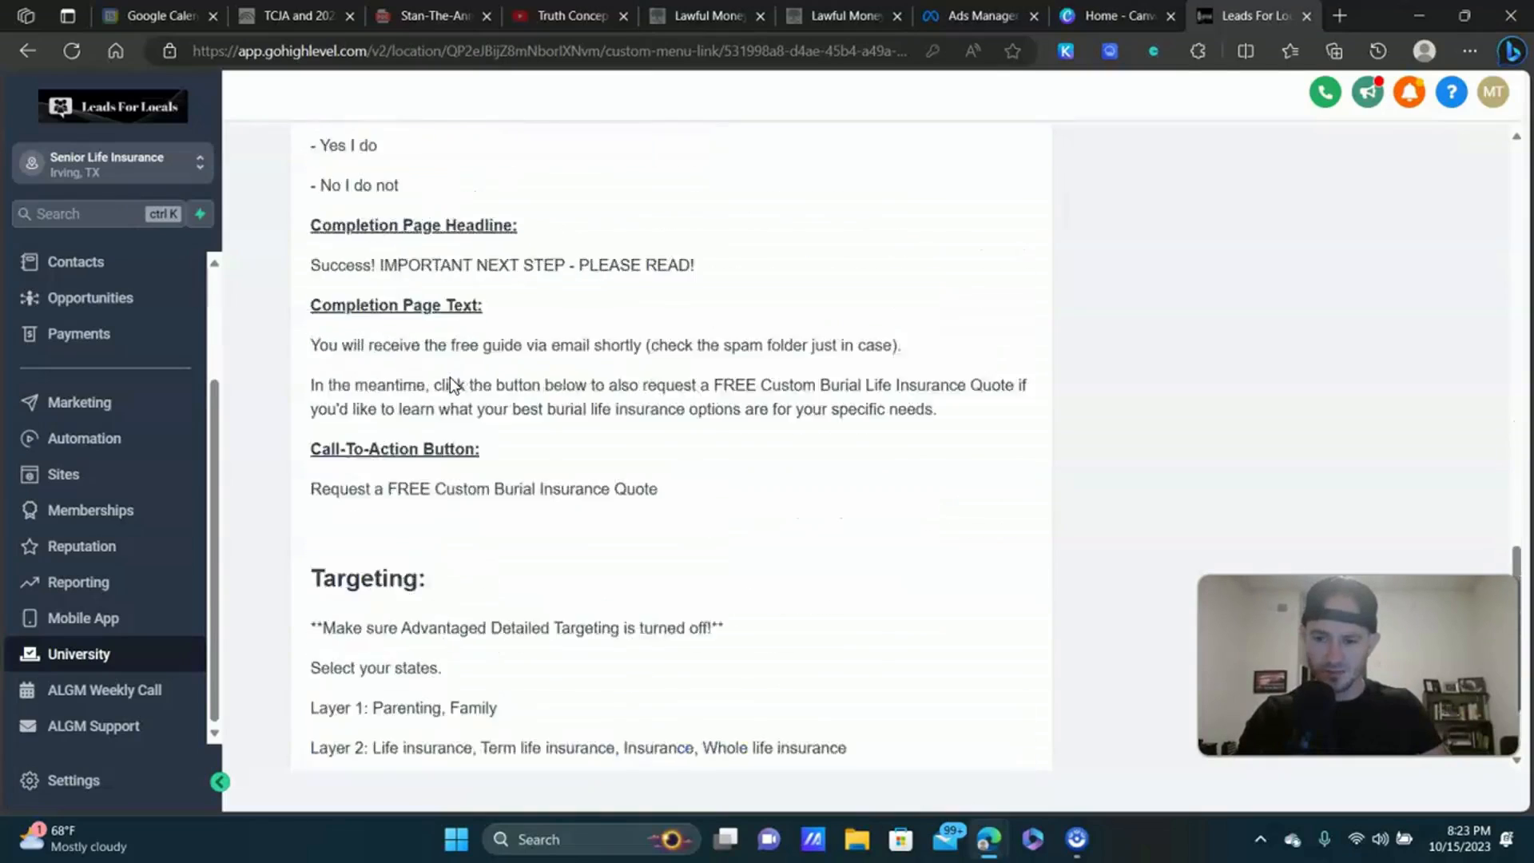
pyautogui.scroll(-5, 449, 377)
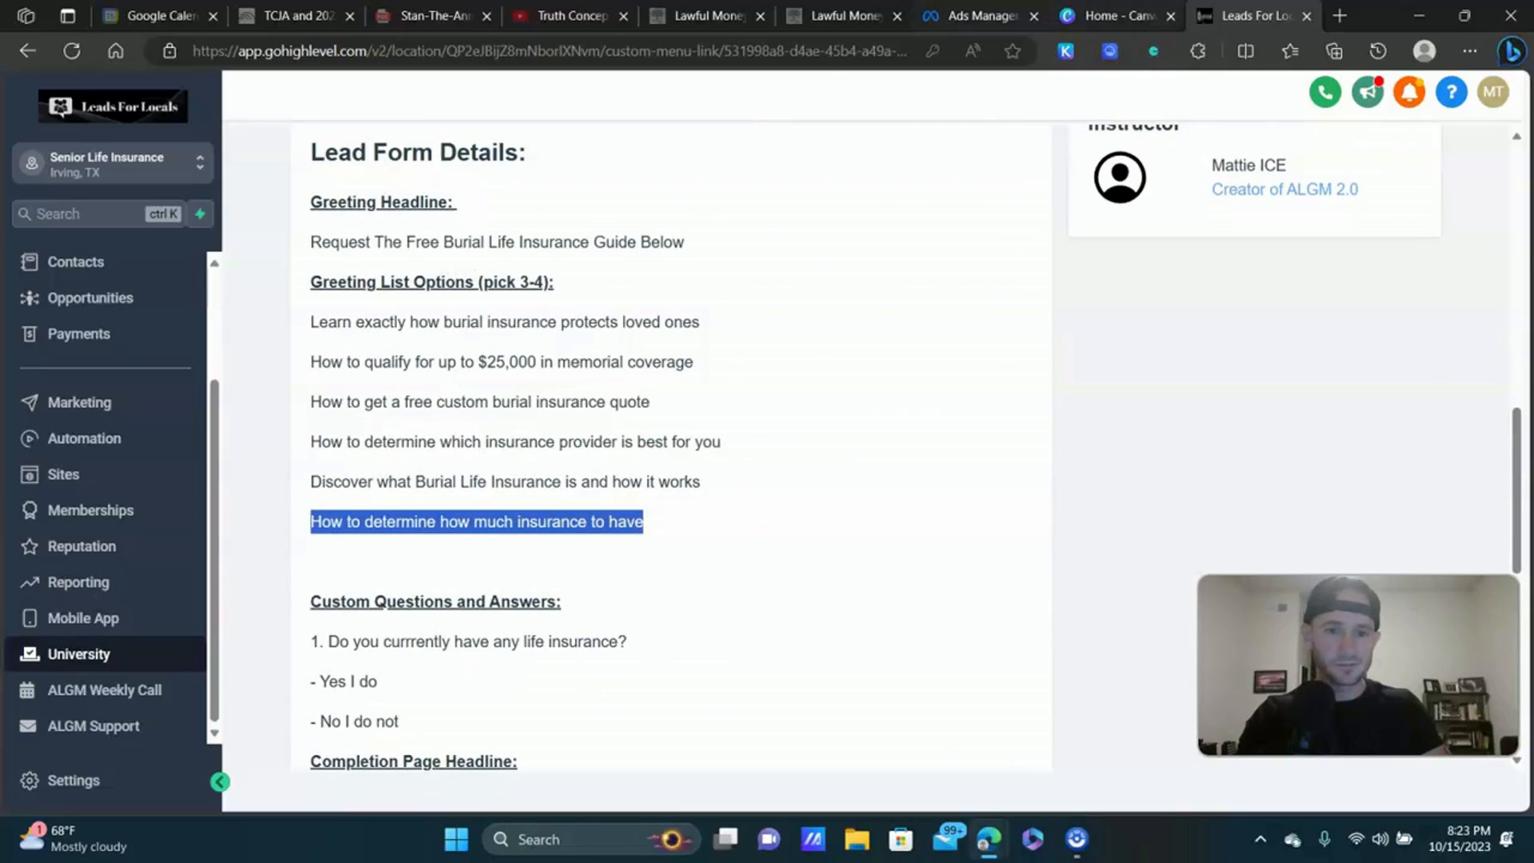
pyautogui.hotkey('ctrl', 'shift', 'Tab')
pyautogui.hotkey('ctrl', 'shift', 'Tab')
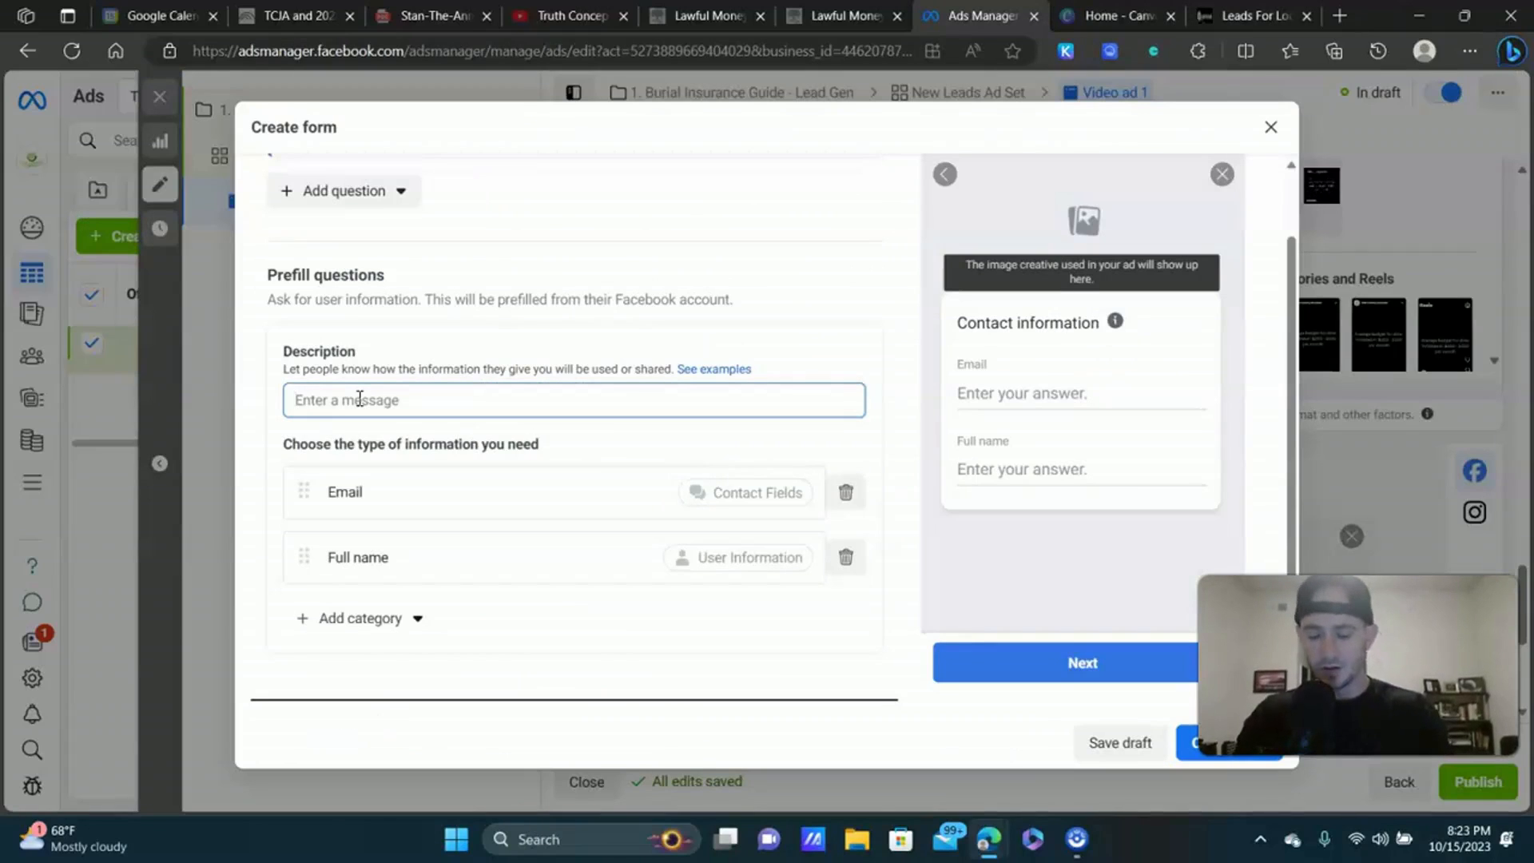
# Set the prefill questions' description to "Please confirm your info below to make sure you receive the burial life insurance guide.".
pyautogui.write('Please')
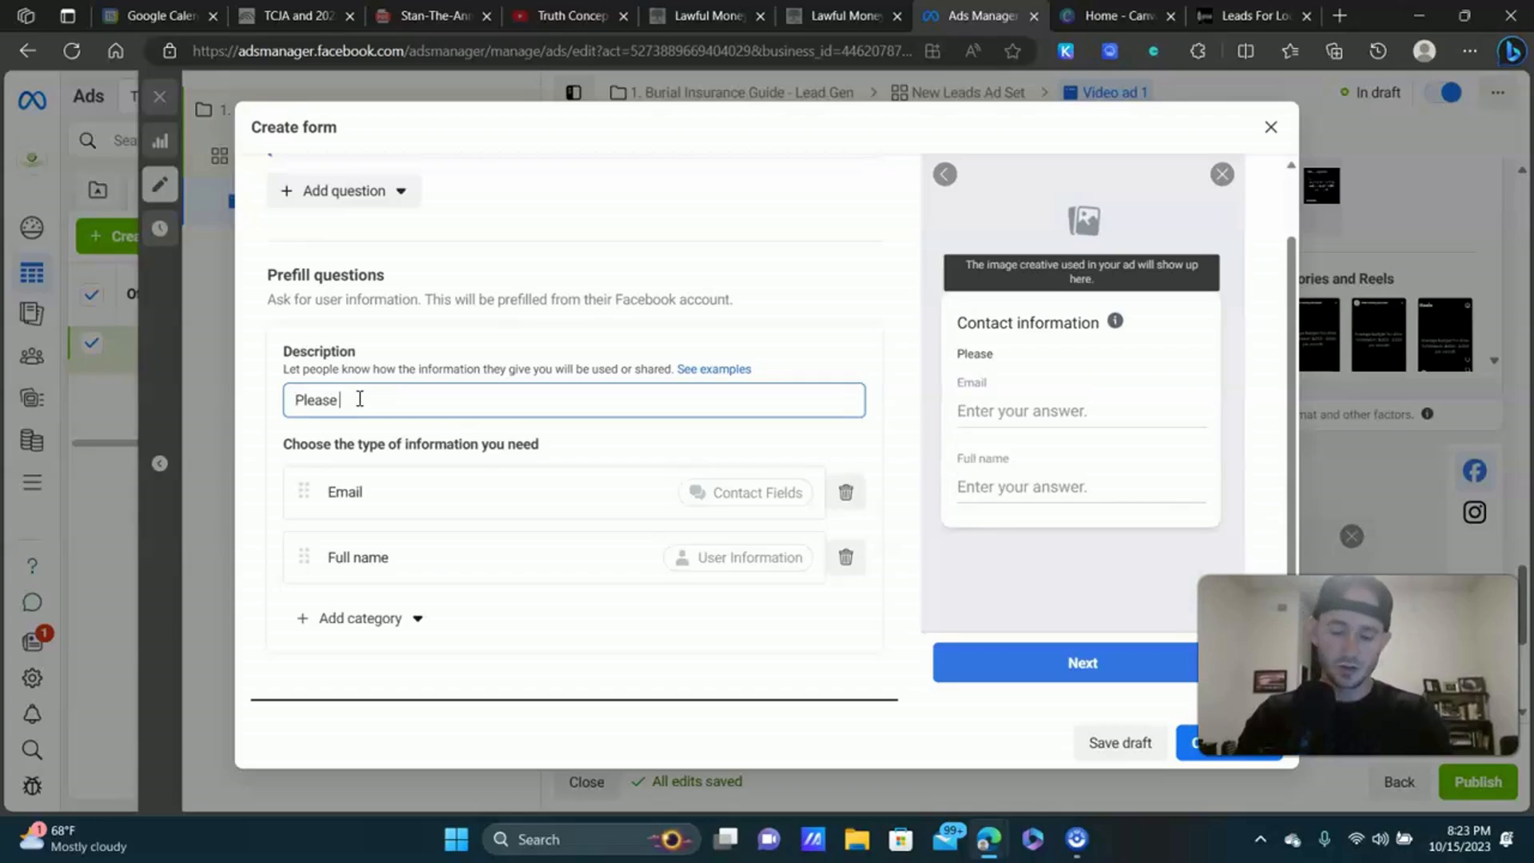
pyautogui.write(' con')
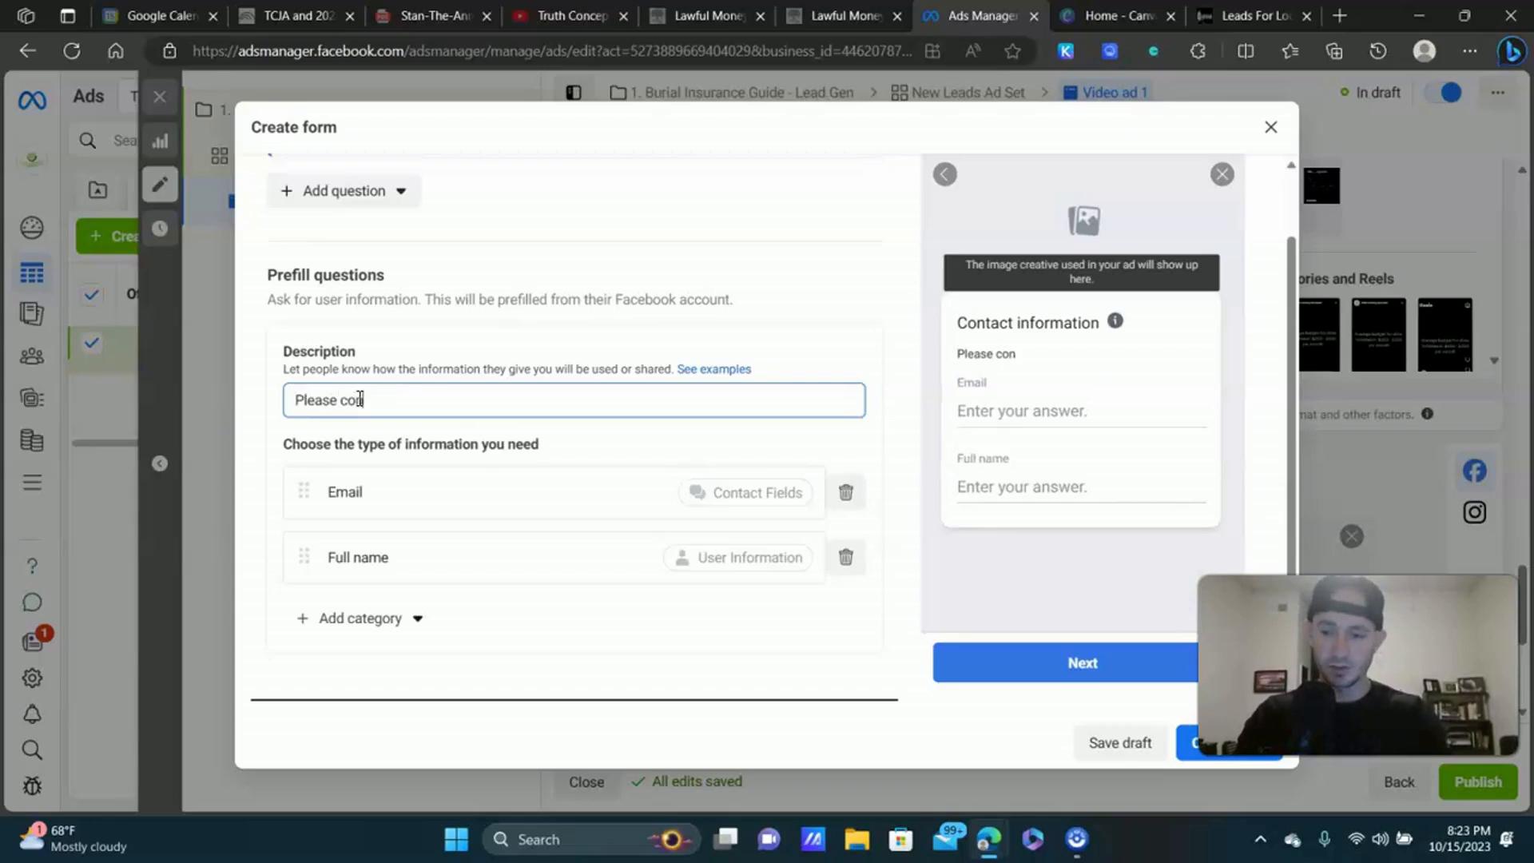
pyautogui.write('firm your')
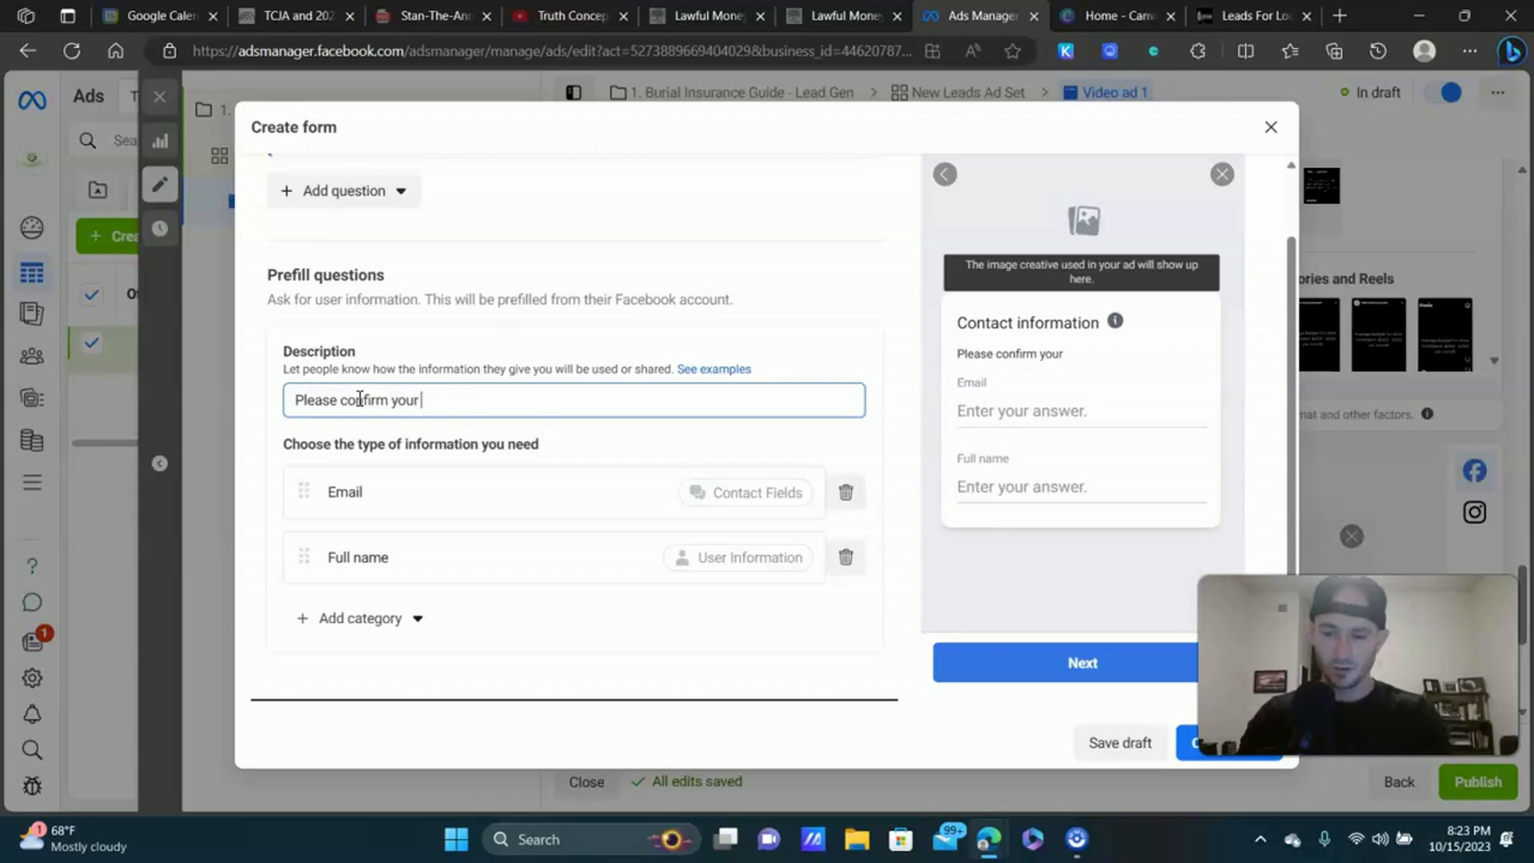
pyautogui.write(' info below')
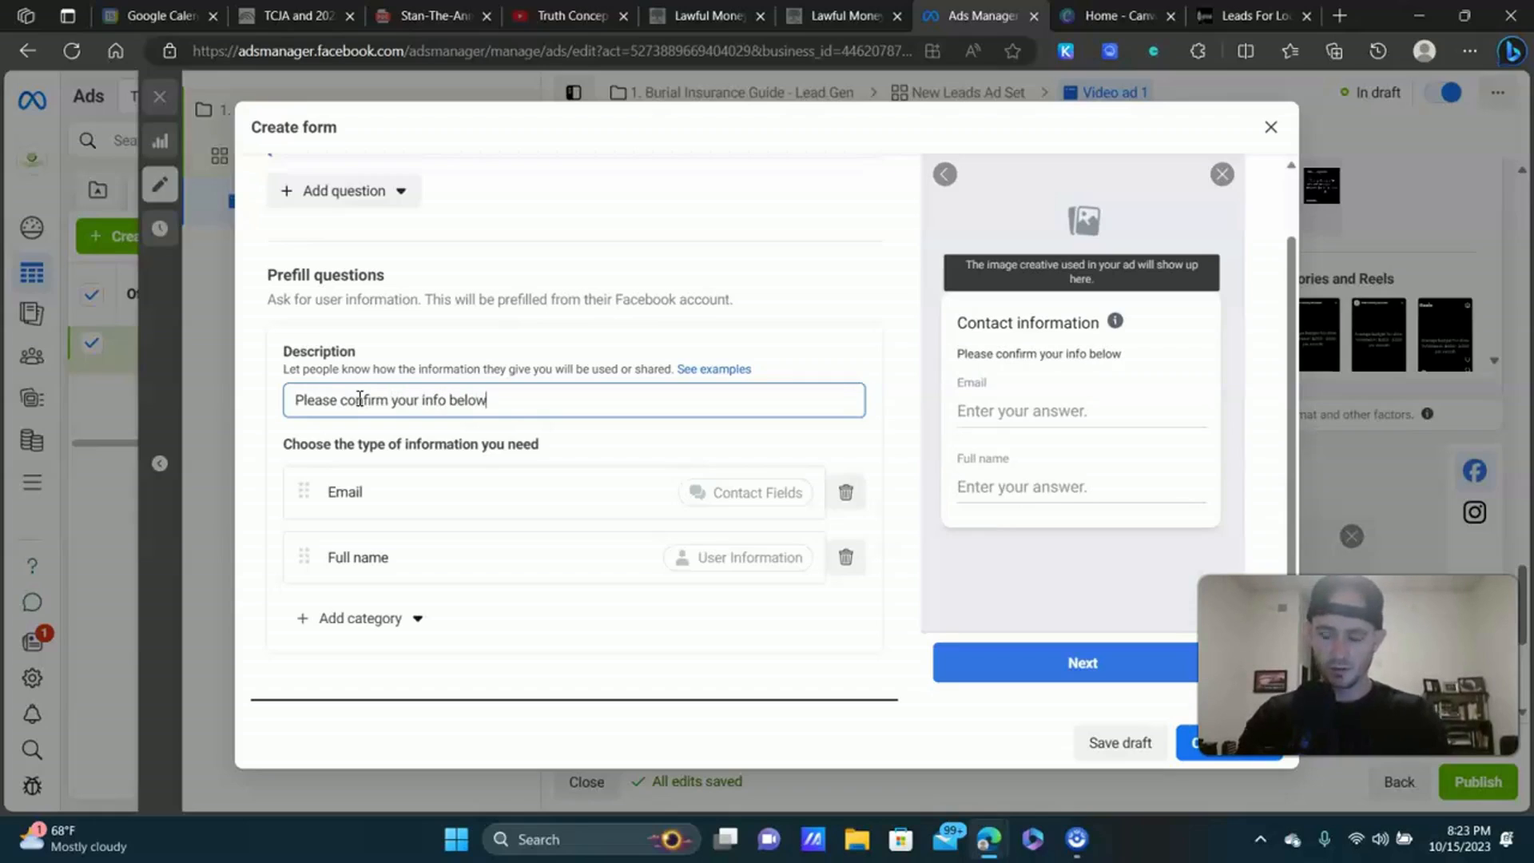
pyautogui.write(' to make sure yo')
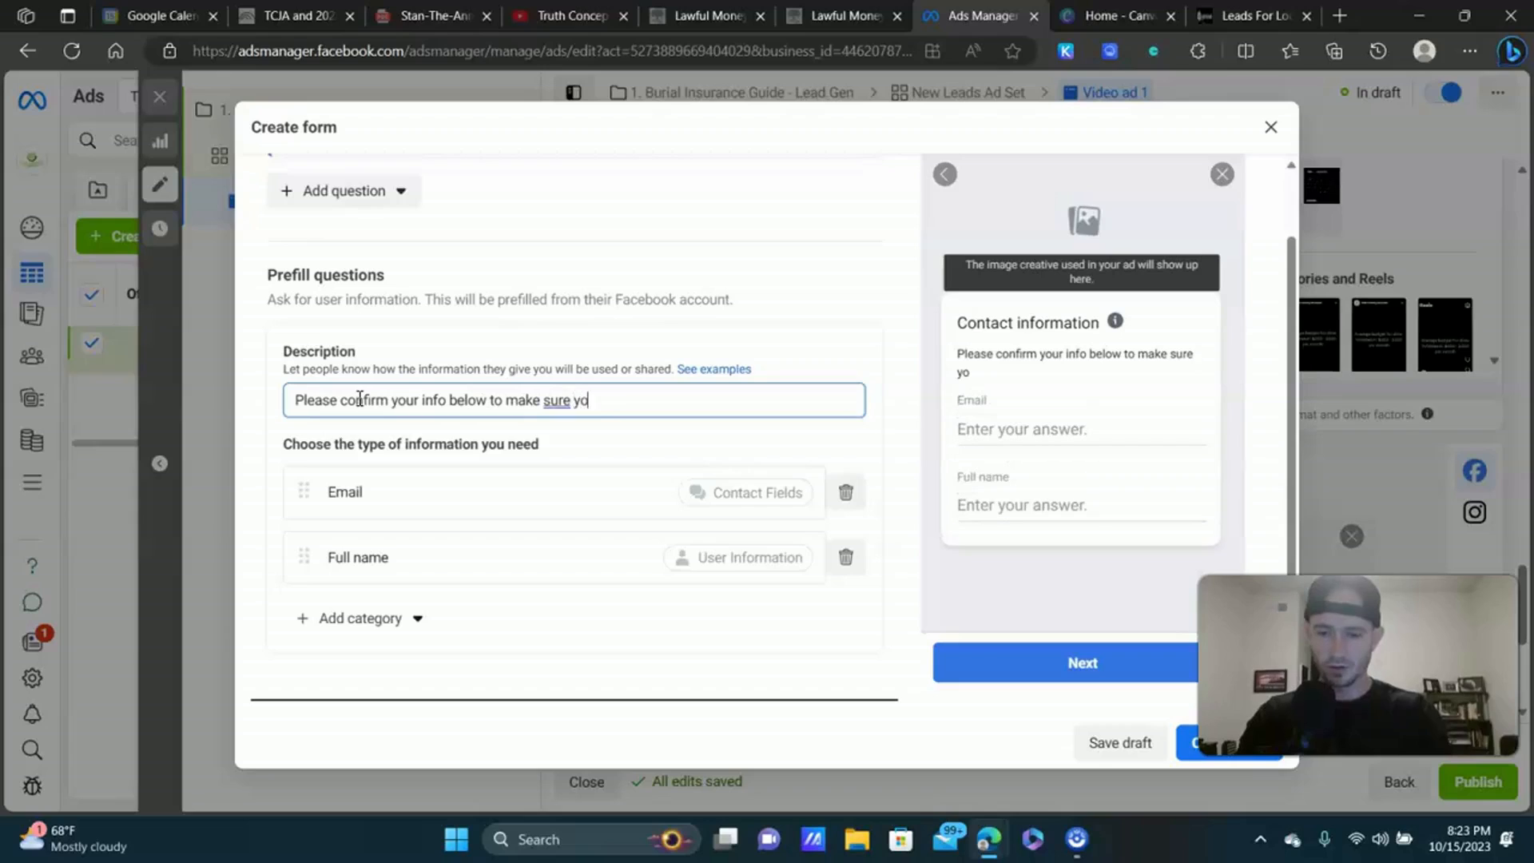
pyautogui.write('u receive the f')
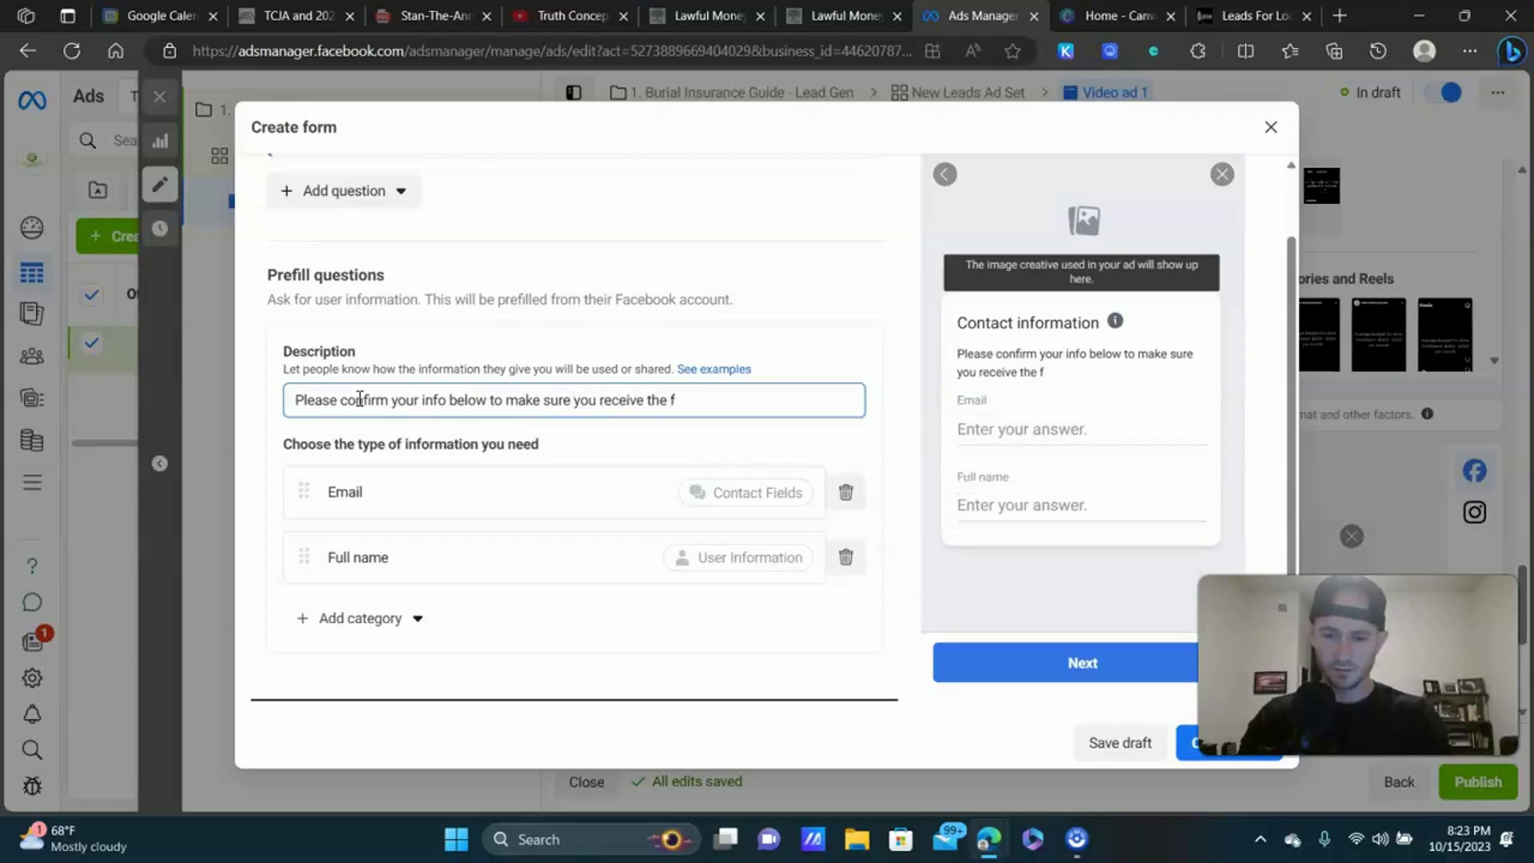
pyautogui.press('BackSpace')
pyautogui.write('burial')
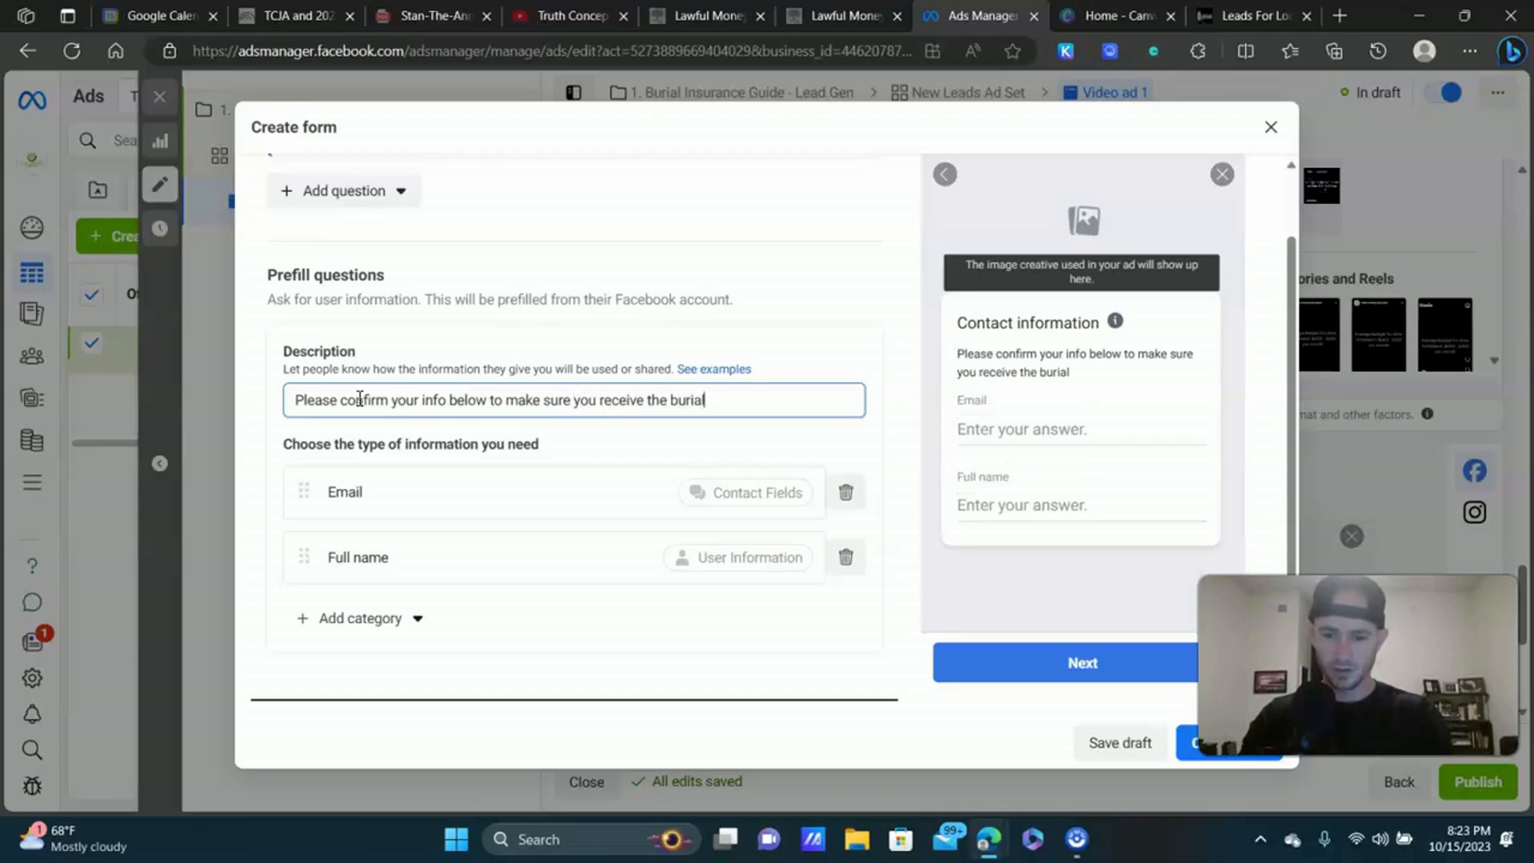
pyautogui.write(' life insurance gudie')
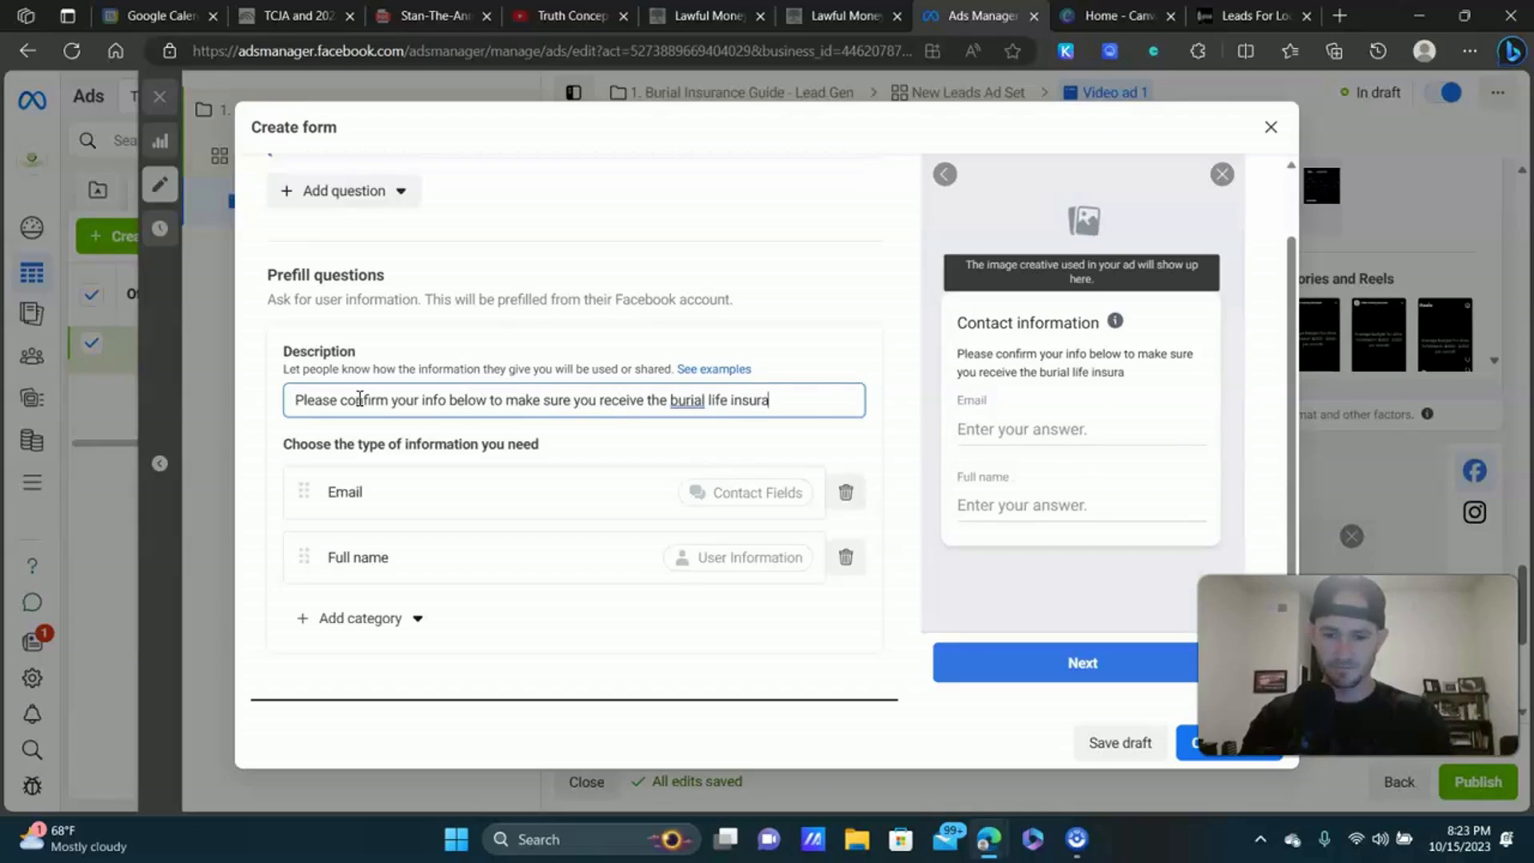
pyautogui.press('BackSpace')
pyautogui.press('BackSpace')
pyautogui.press('BackSpace')
pyautogui.write('ide.')
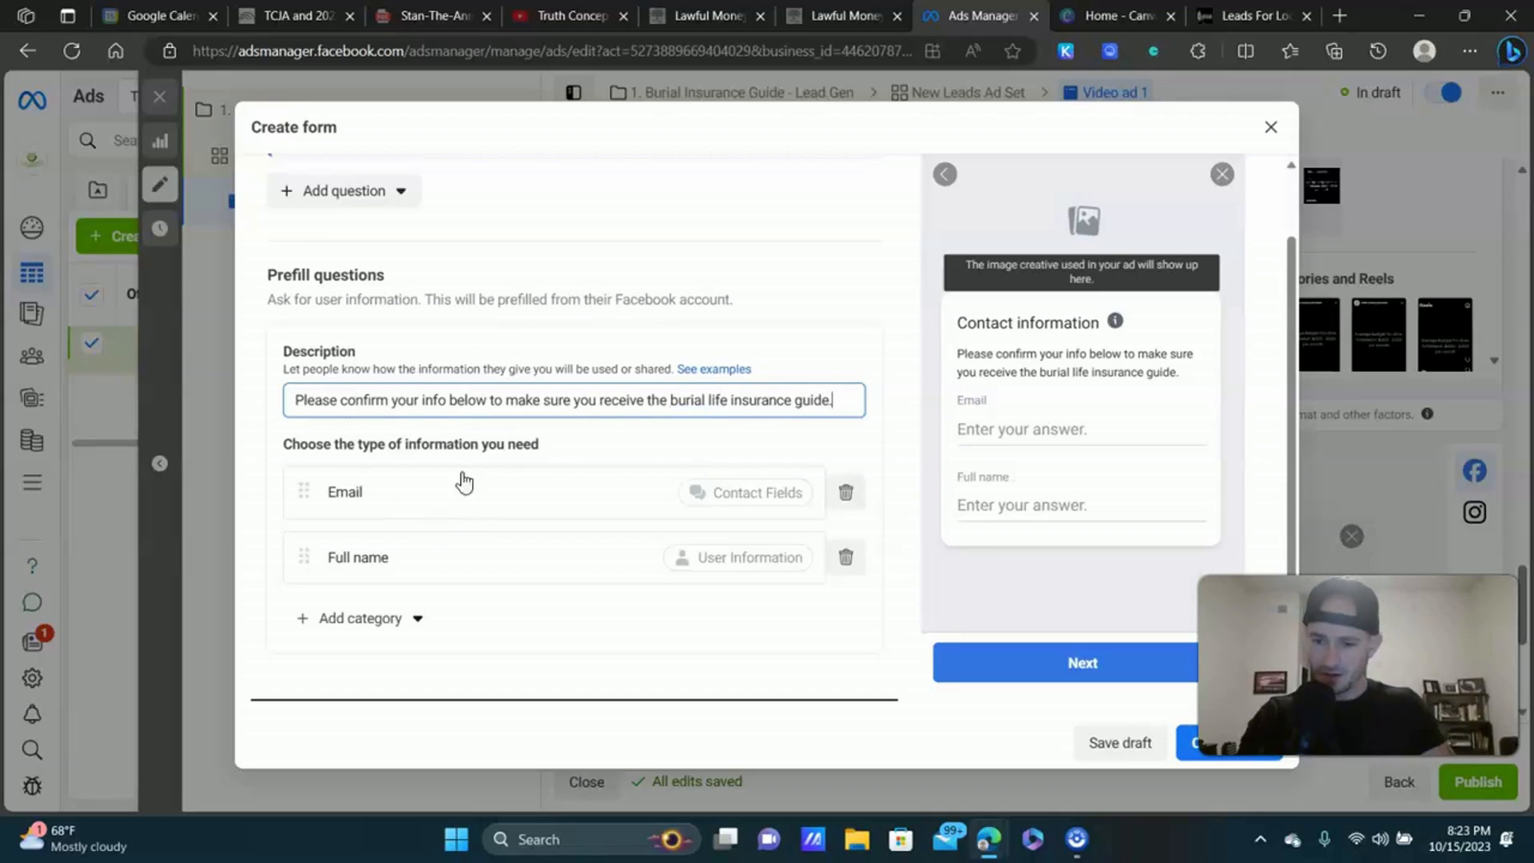
# Move Full name above Email in the prefill questions and add a Phone number contact field.
pyautogui.scroll(-1, 463, 479)
pyautogui.moveTo(311, 434); pyautogui.dragTo(315, 379)
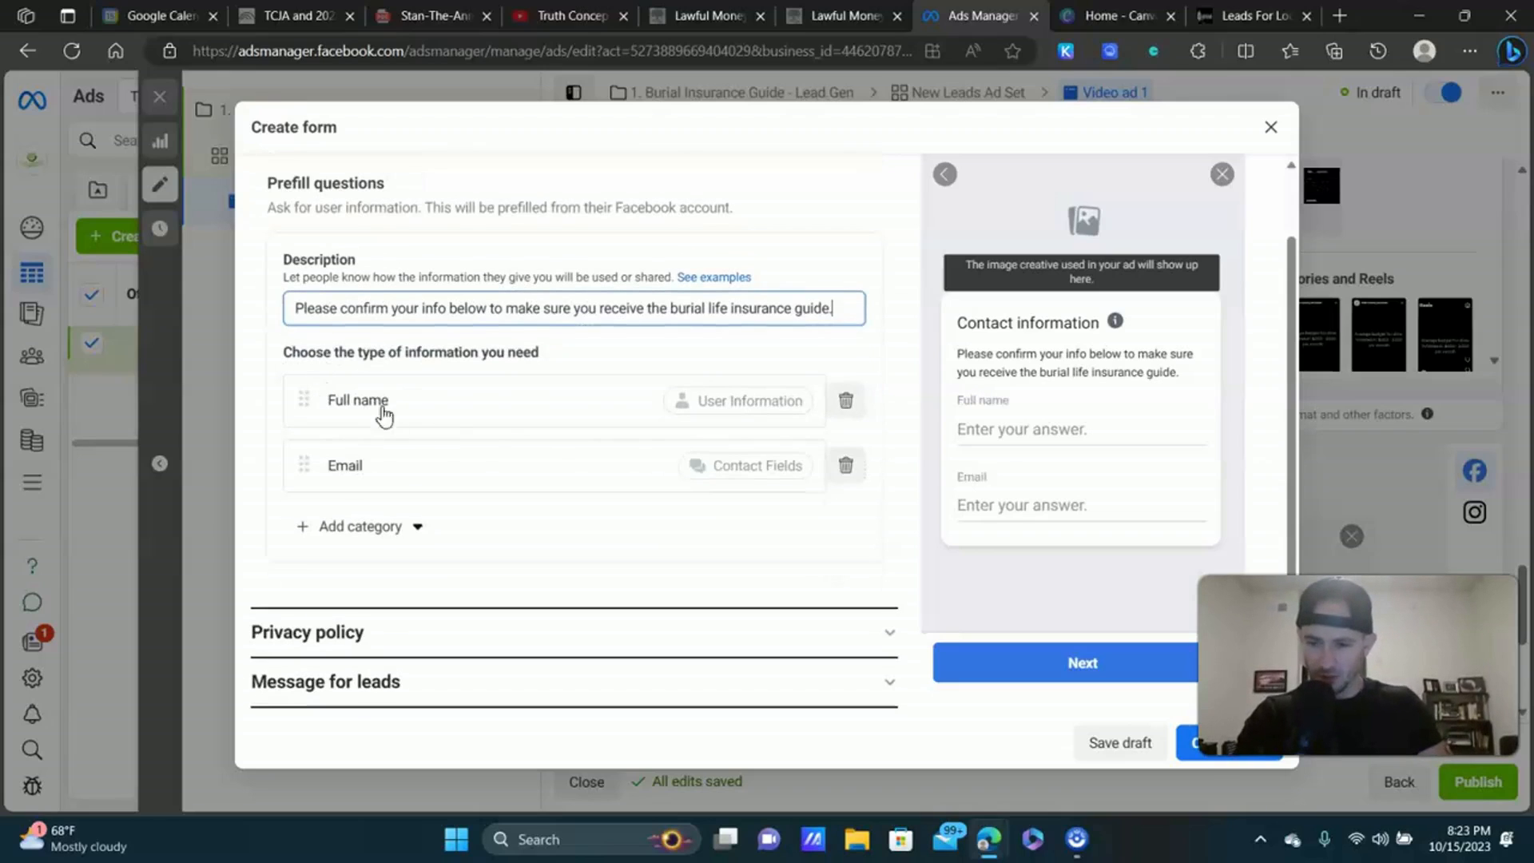
pyautogui.click(368, 526)
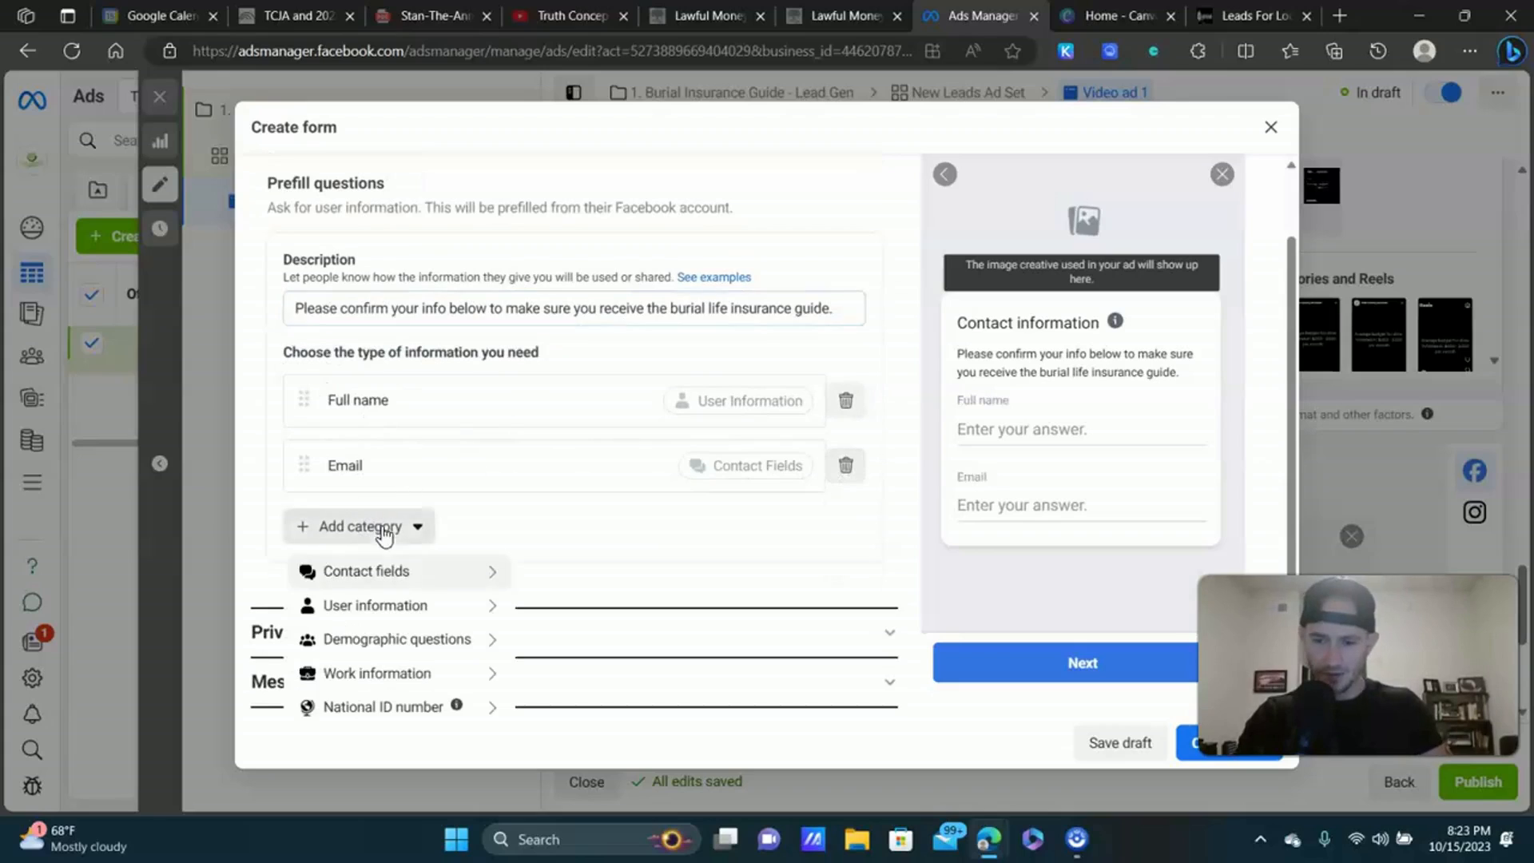
pyautogui.moveTo(366, 567)
pyautogui.click(573, 601)
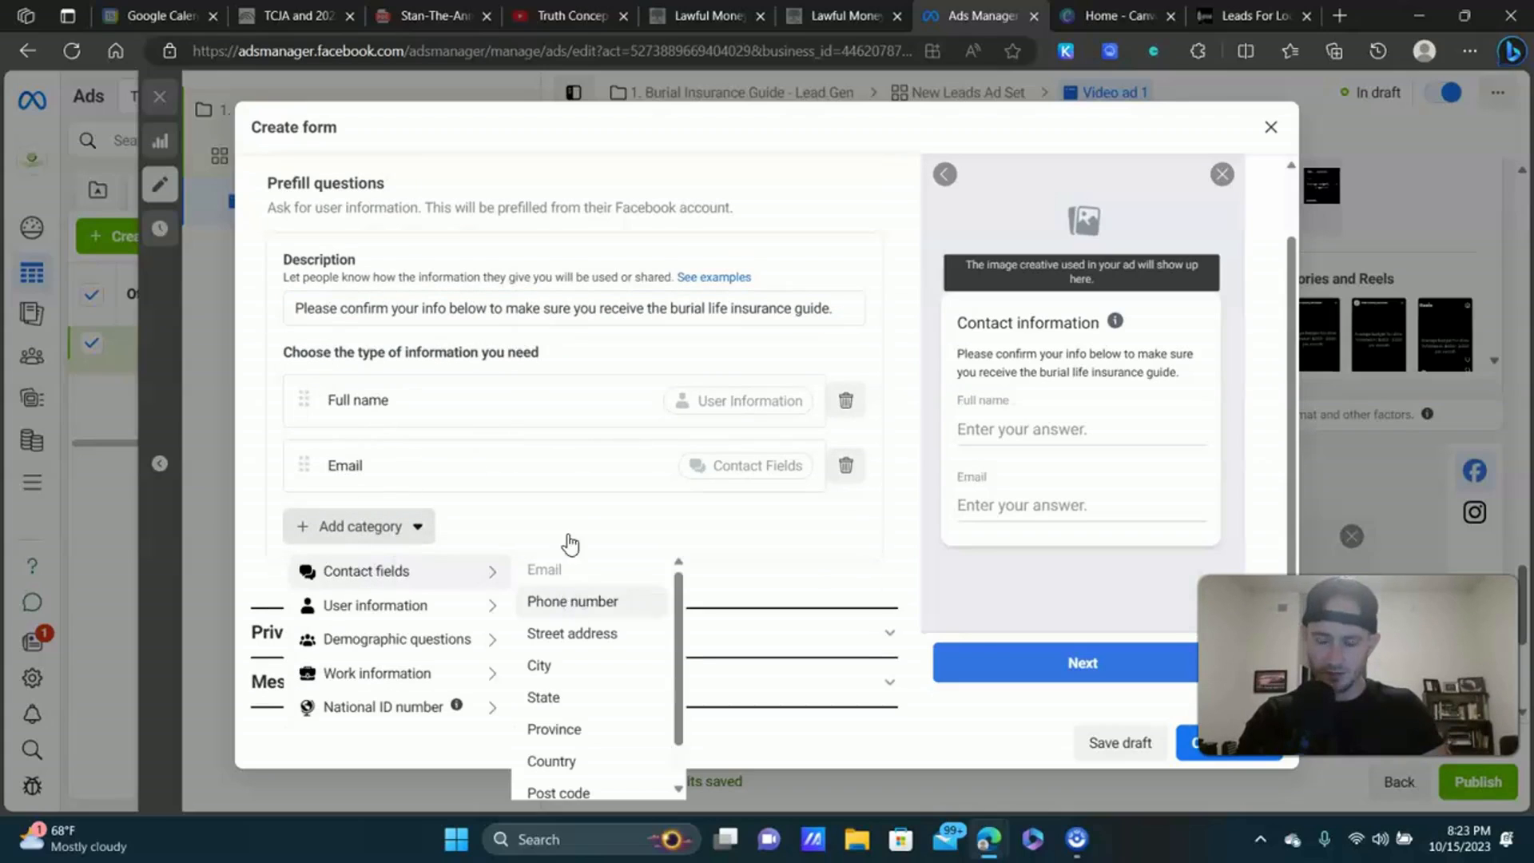
# Add a State contact field to the prefill questions.
pyautogui.click(411, 535)
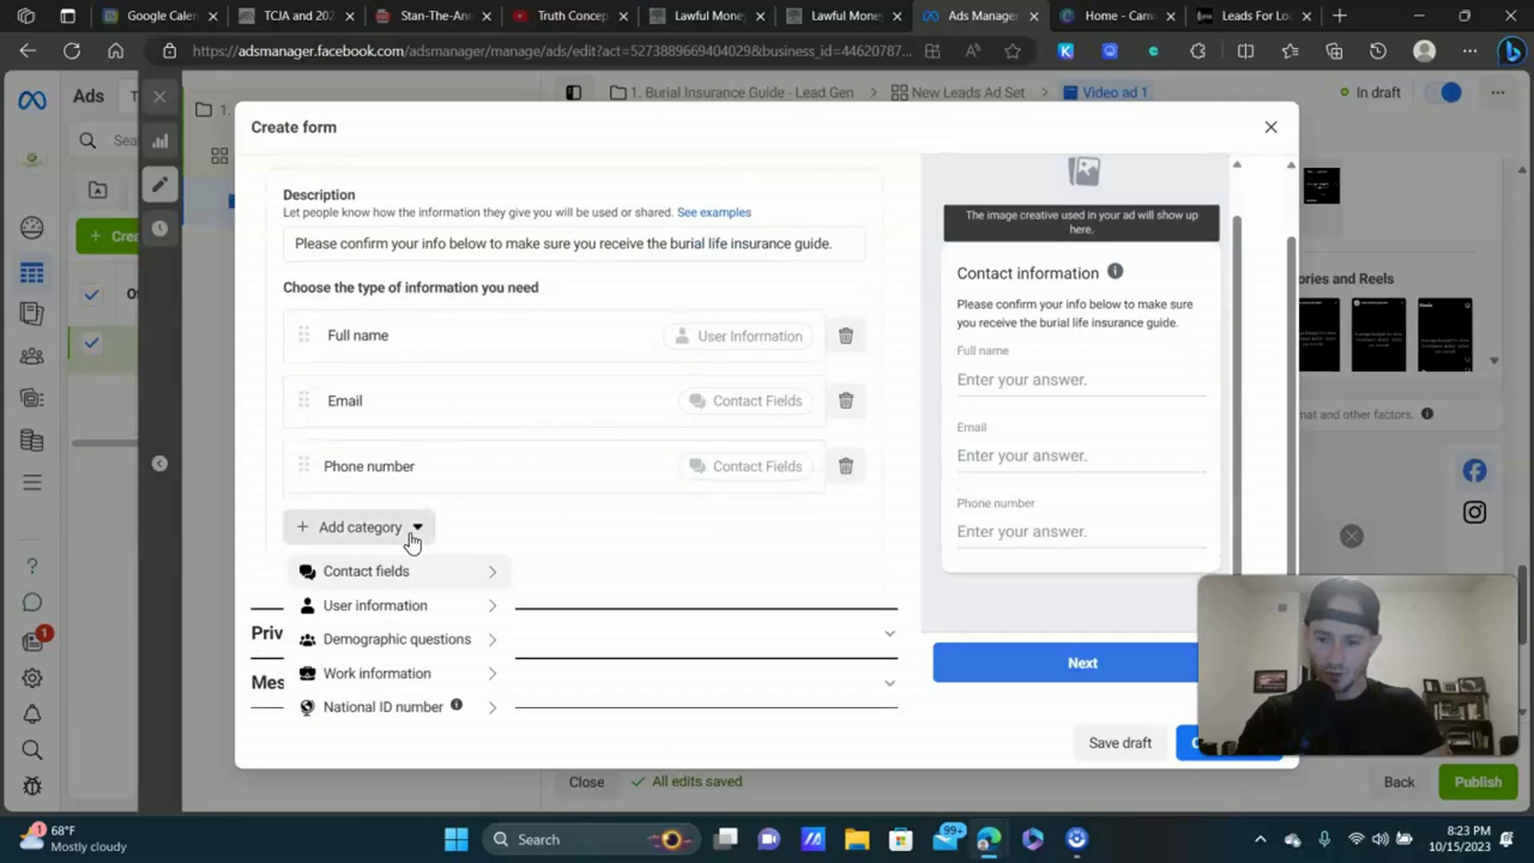
pyautogui.click(660, 553)
pyautogui.scroll(4, 486, 394)
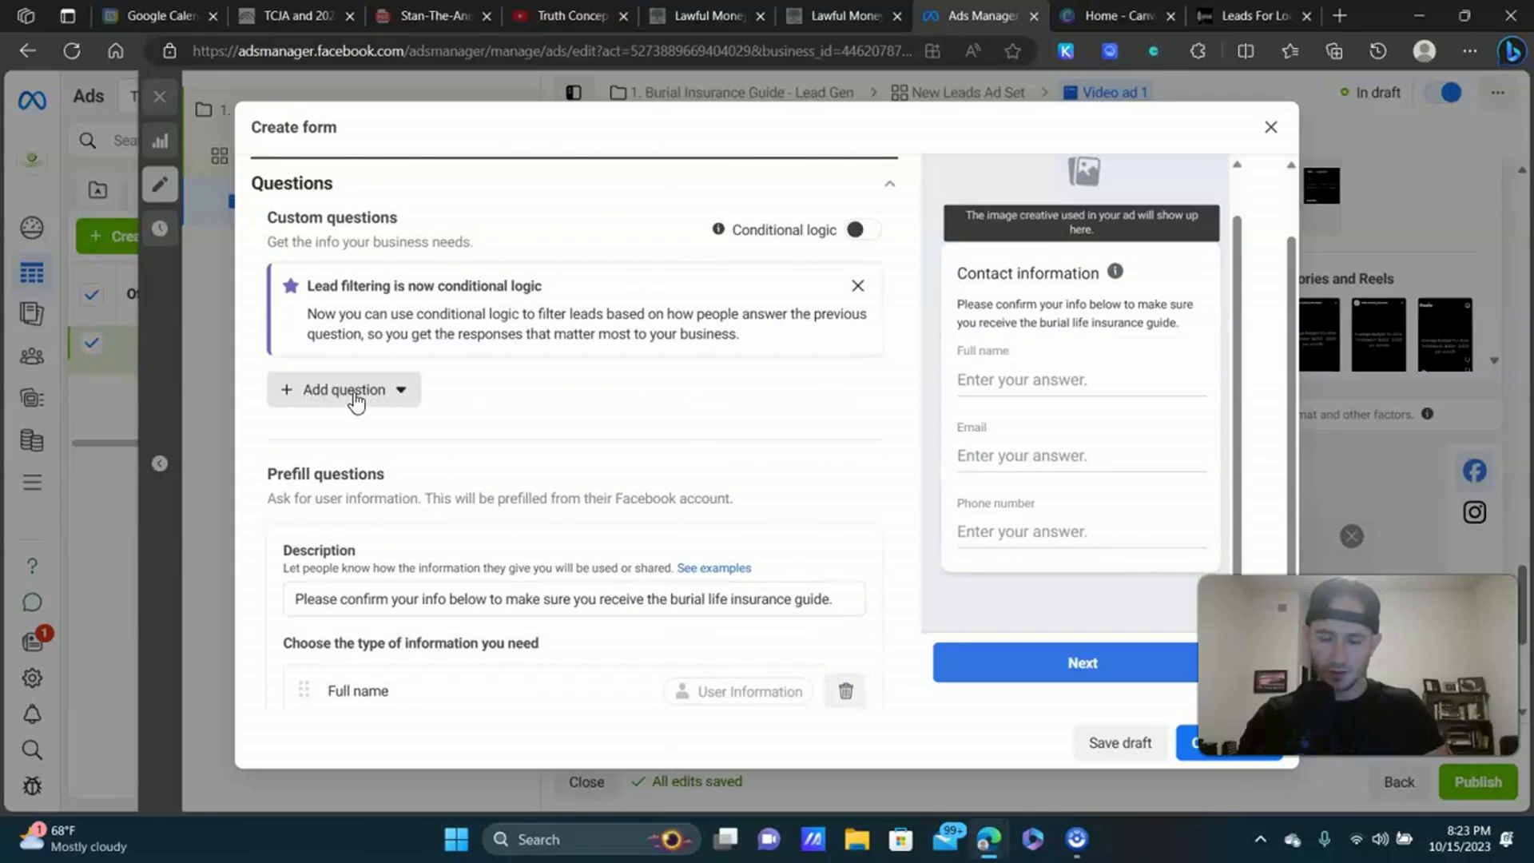
pyautogui.scroll(-4, 316, 397)
pyautogui.click(417, 536)
pyautogui.moveTo(422, 572)
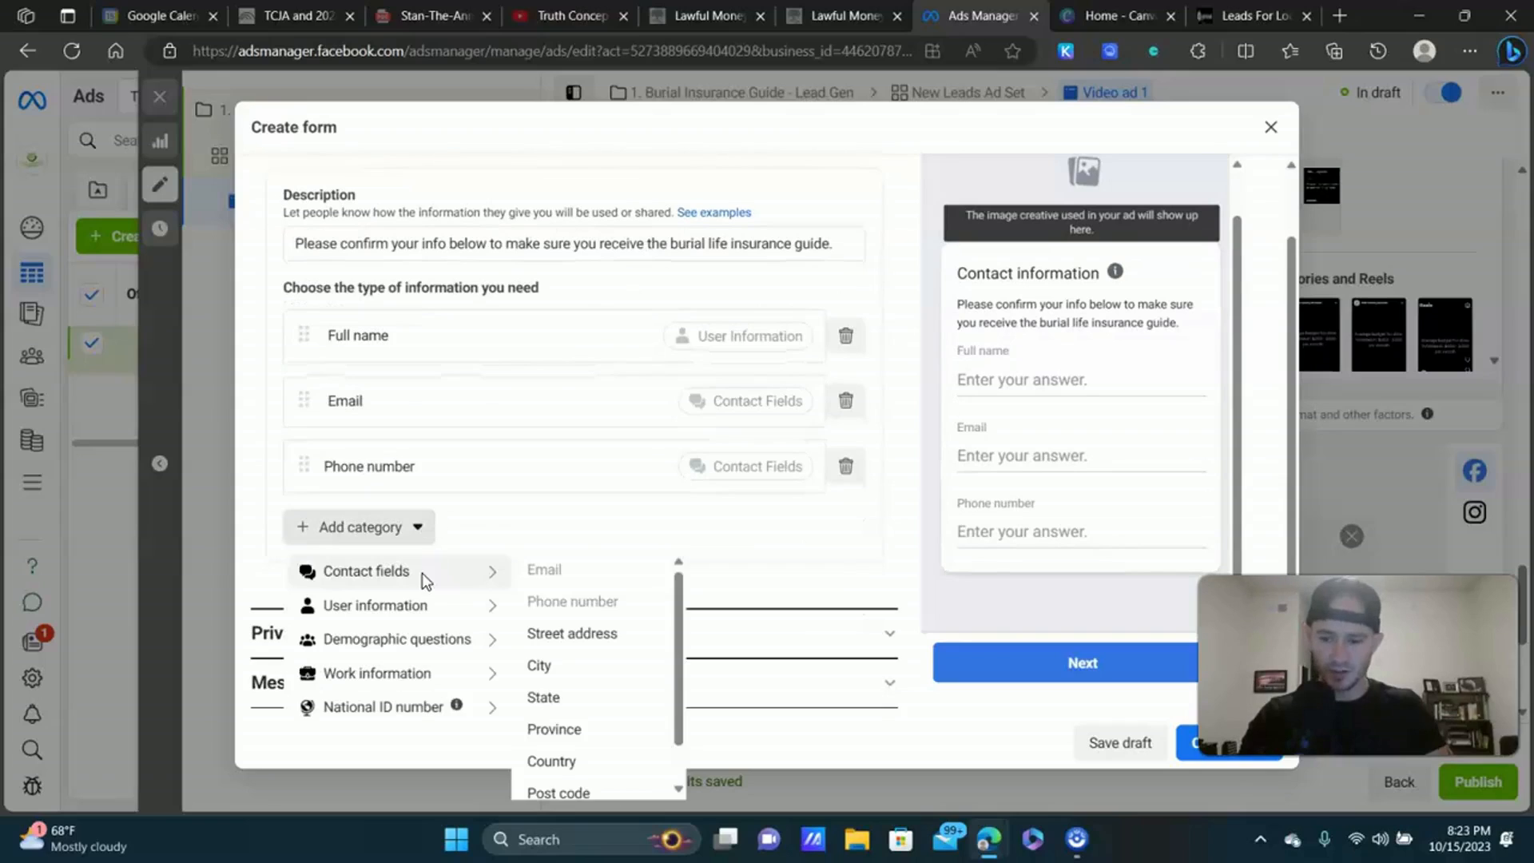
pyautogui.click(551, 700)
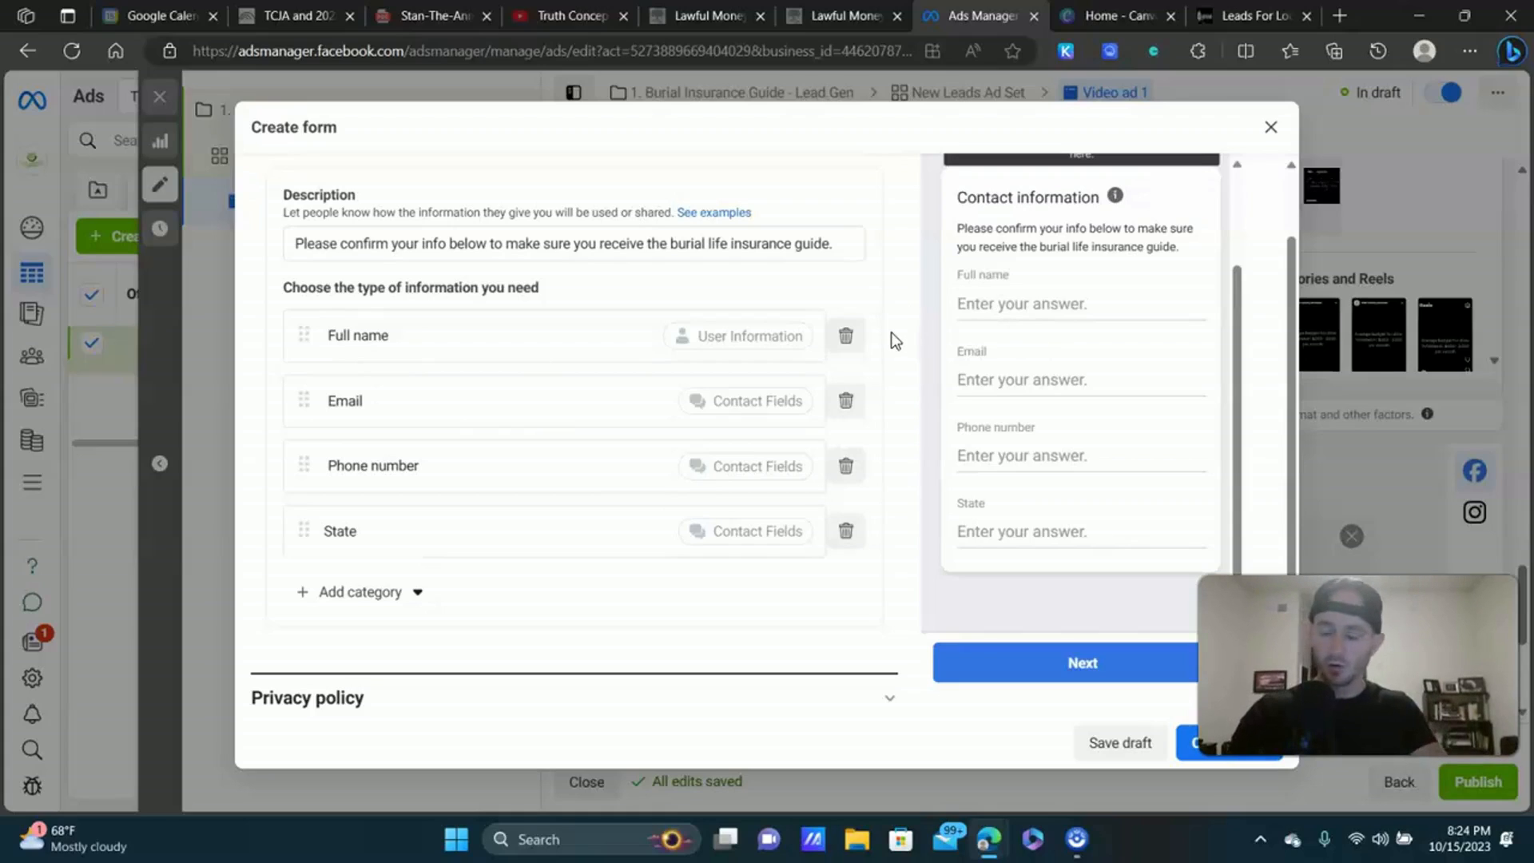
# Add a multiple choice question to the form's custom questions.
pyautogui.scroll(3, 889, 341)
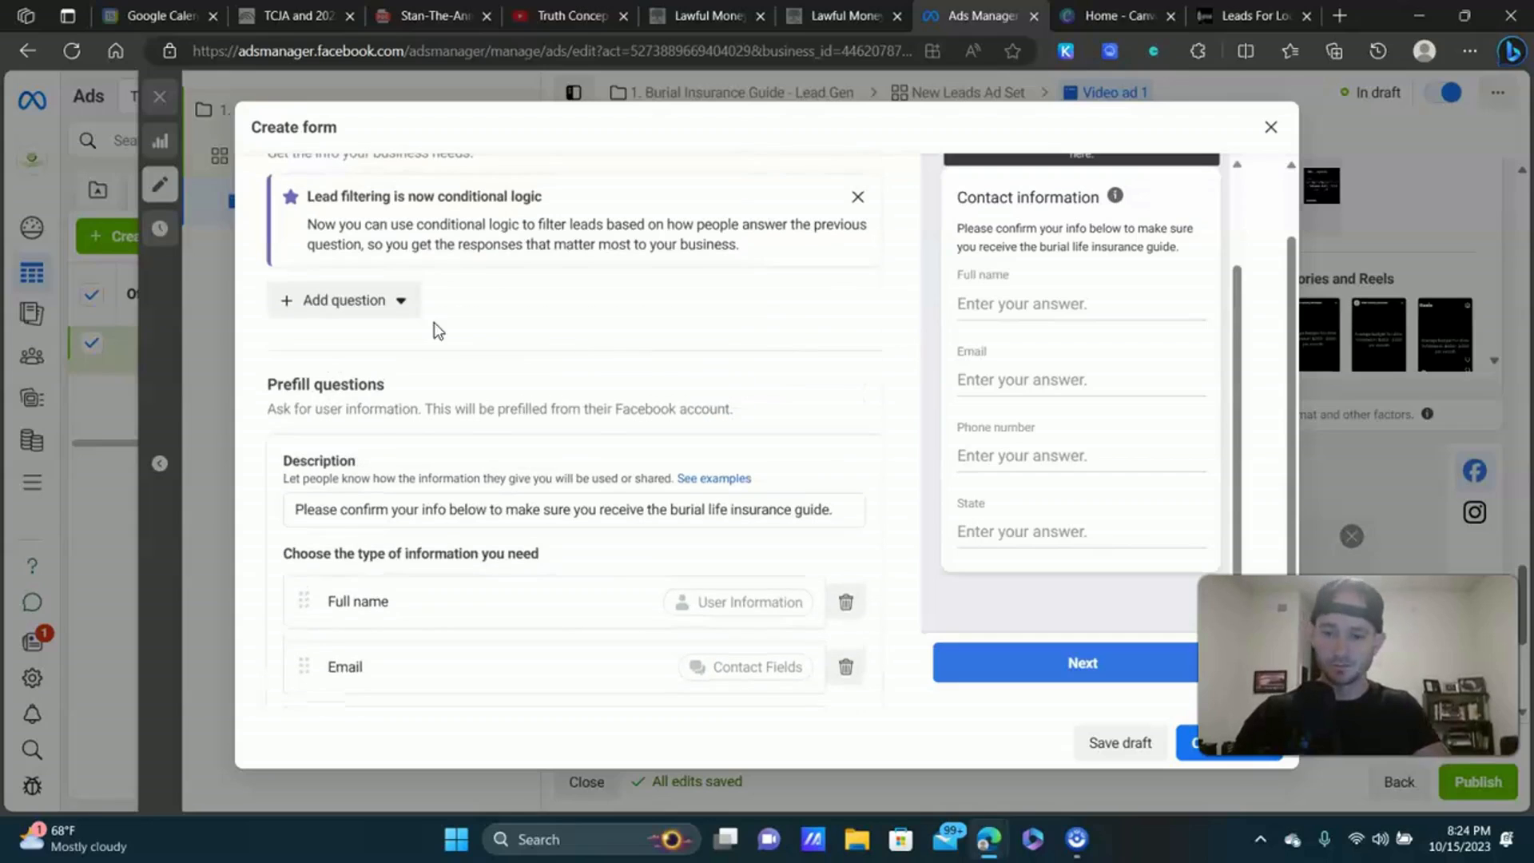
pyautogui.click(381, 302)
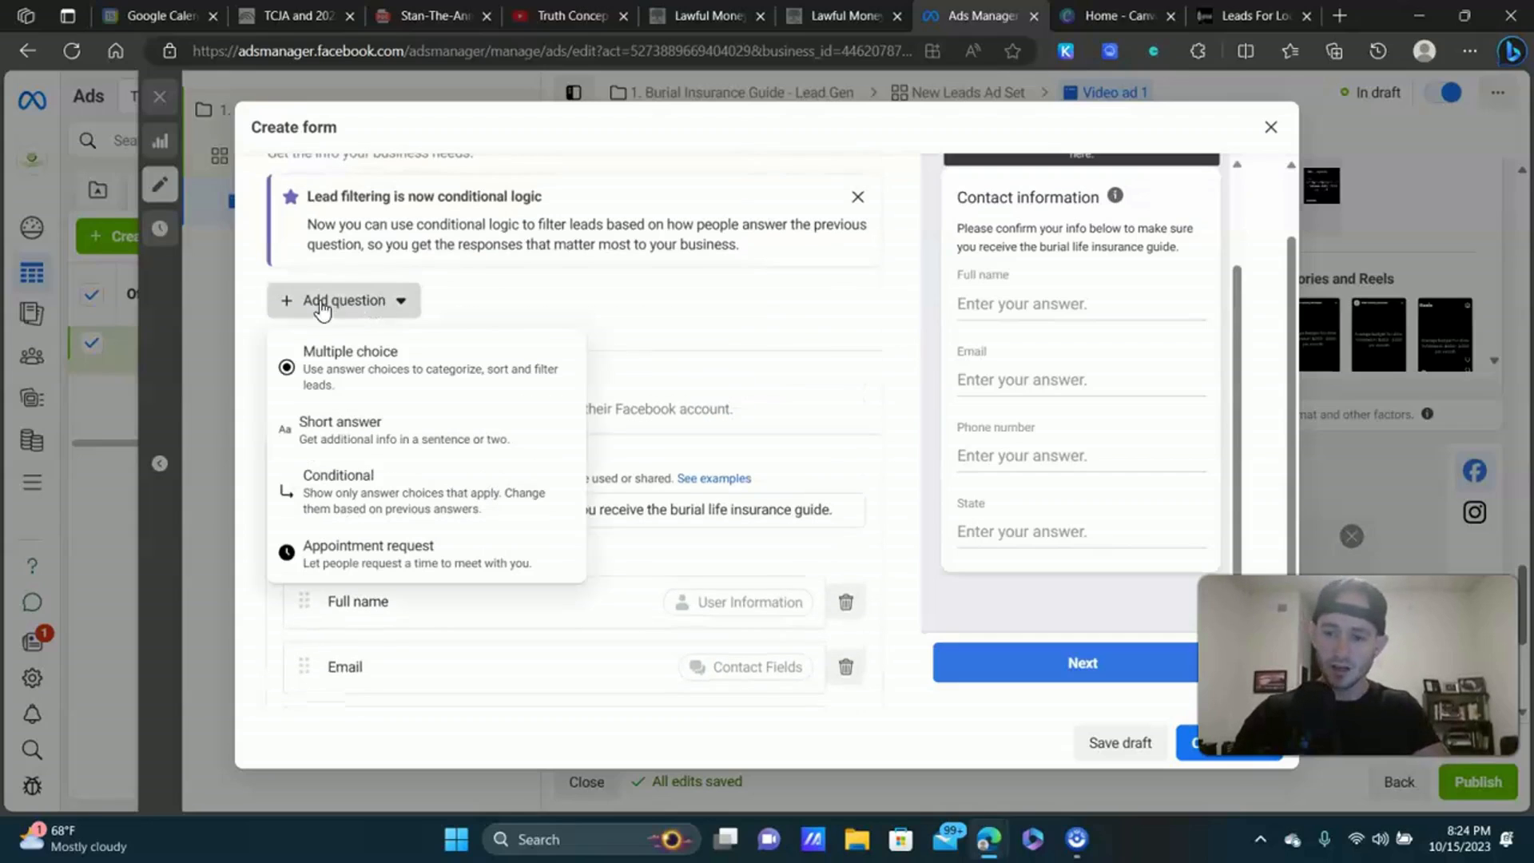
pyautogui.click(507, 352)
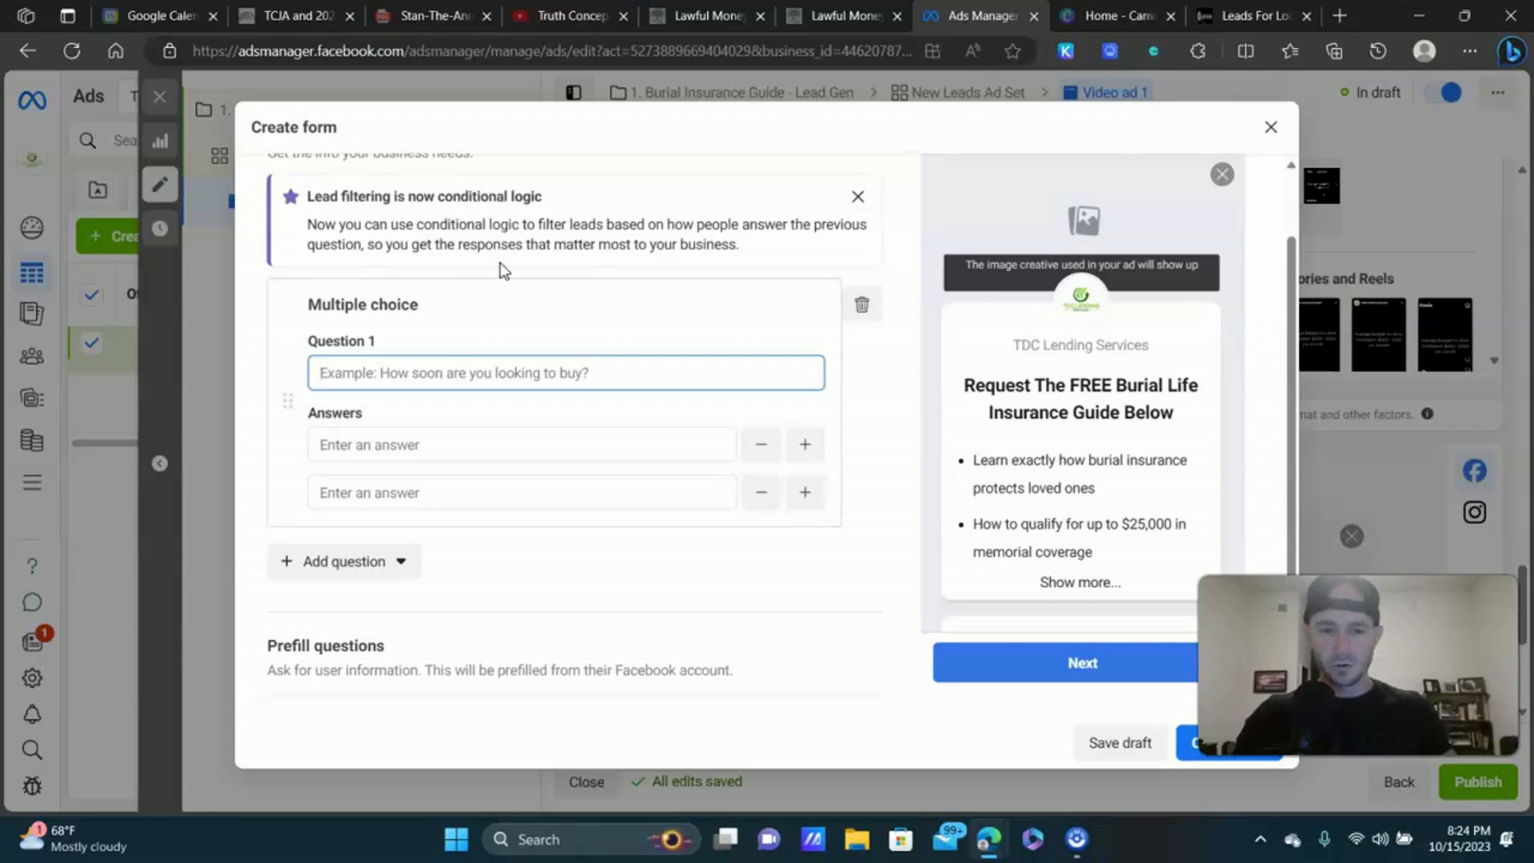
# Consult the custom question in the lead form notes and enter "Do you currently have life insurance?" as the text of Question 1.
pyautogui.click(1250, 15)
pyautogui.scroll(-5, 499, 461)
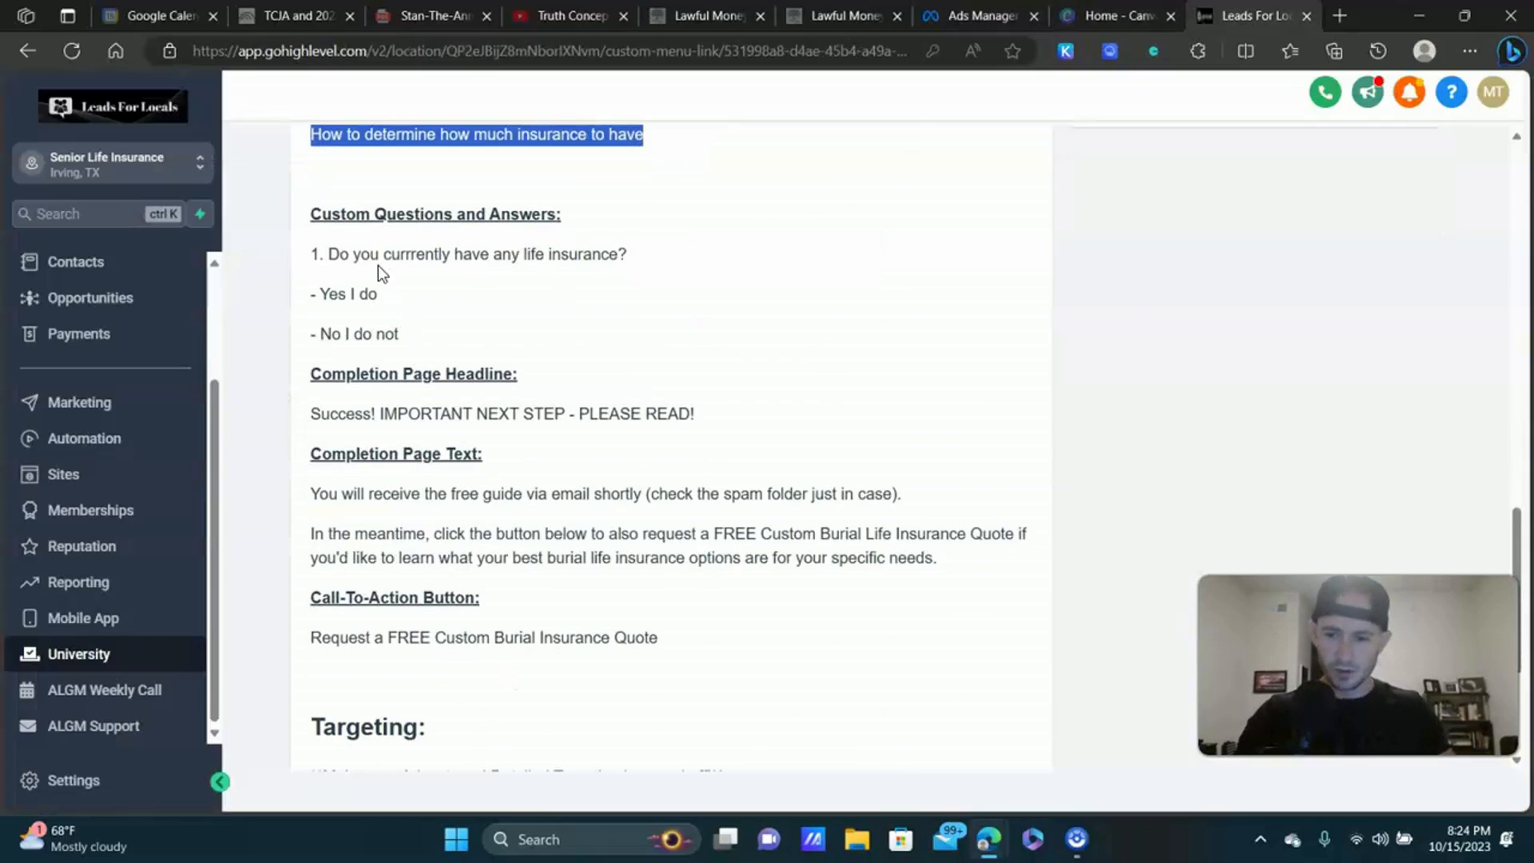
pyautogui.scroll(1, 589, 323)
pyautogui.hotkey('ctrl', 'shift', 'Tab')
pyautogui.hotkey('ctrl', 'shift', 'Tab')
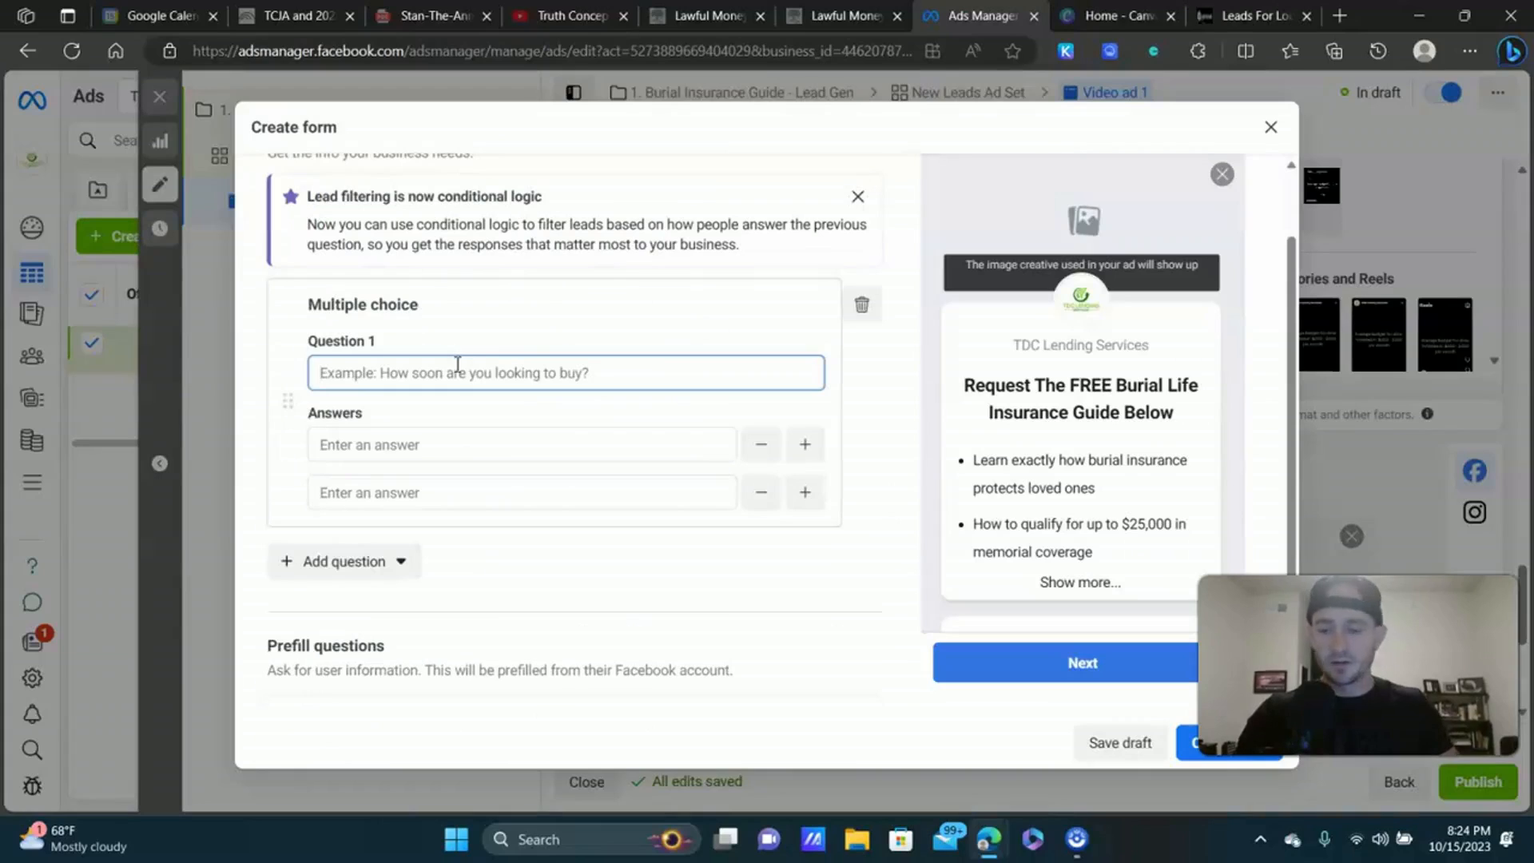
pyautogui.write('Do ')
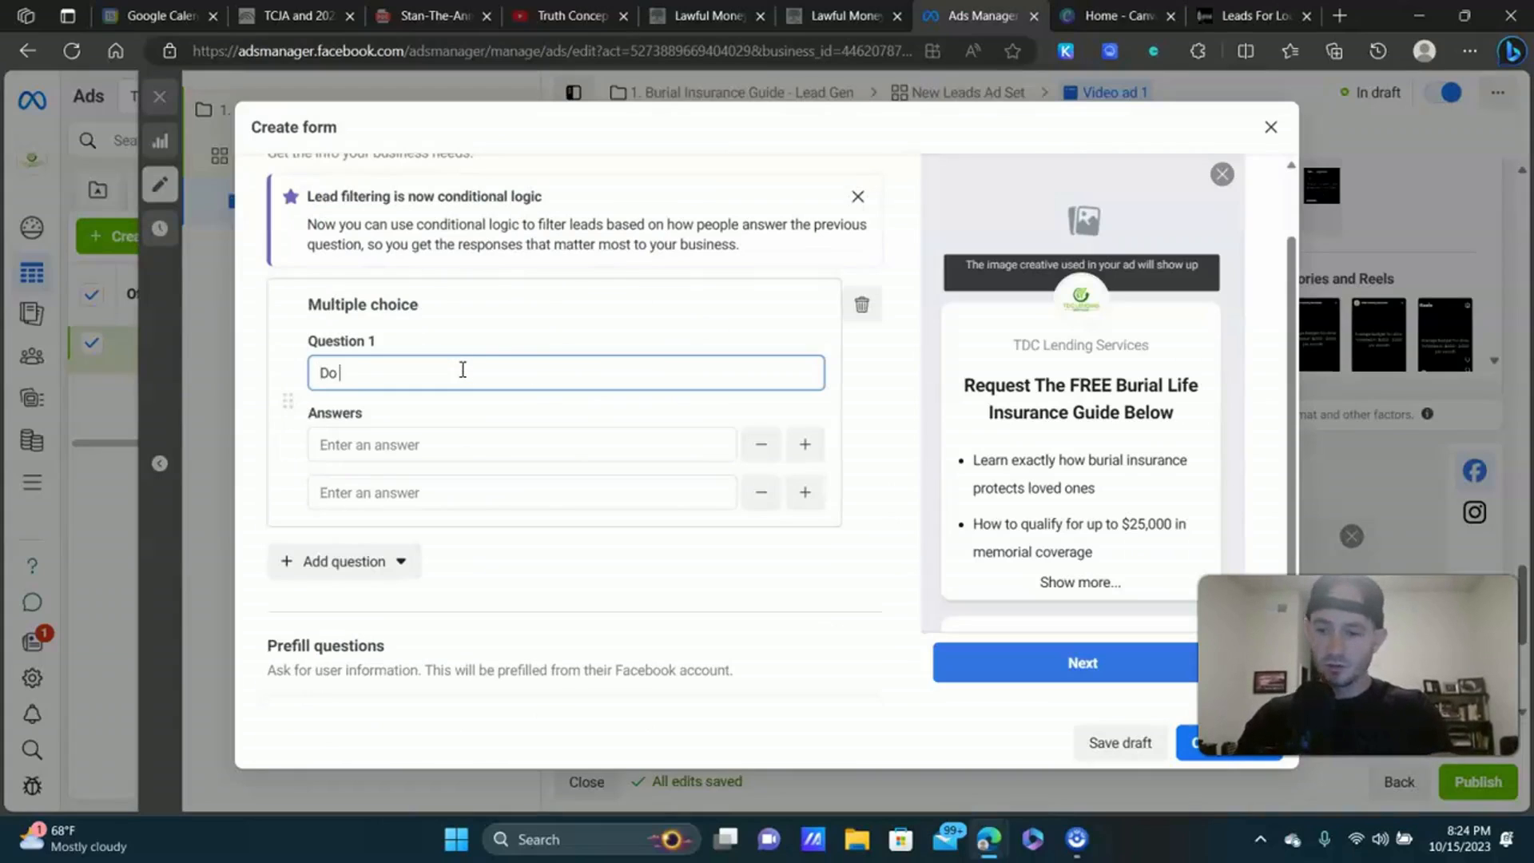
pyautogui.write('you currently')
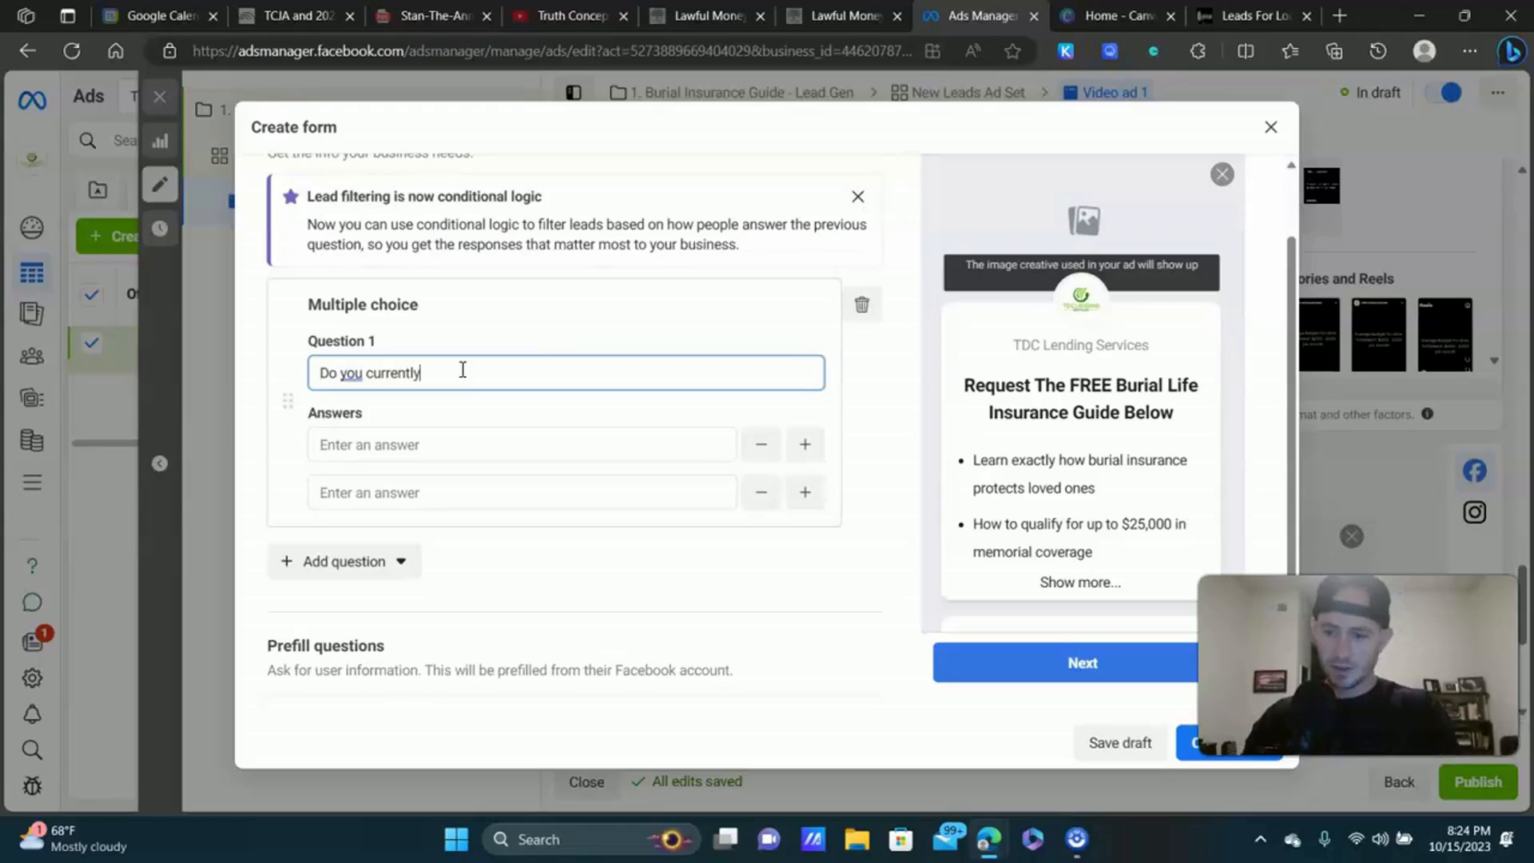
pyautogui.write(' have l')
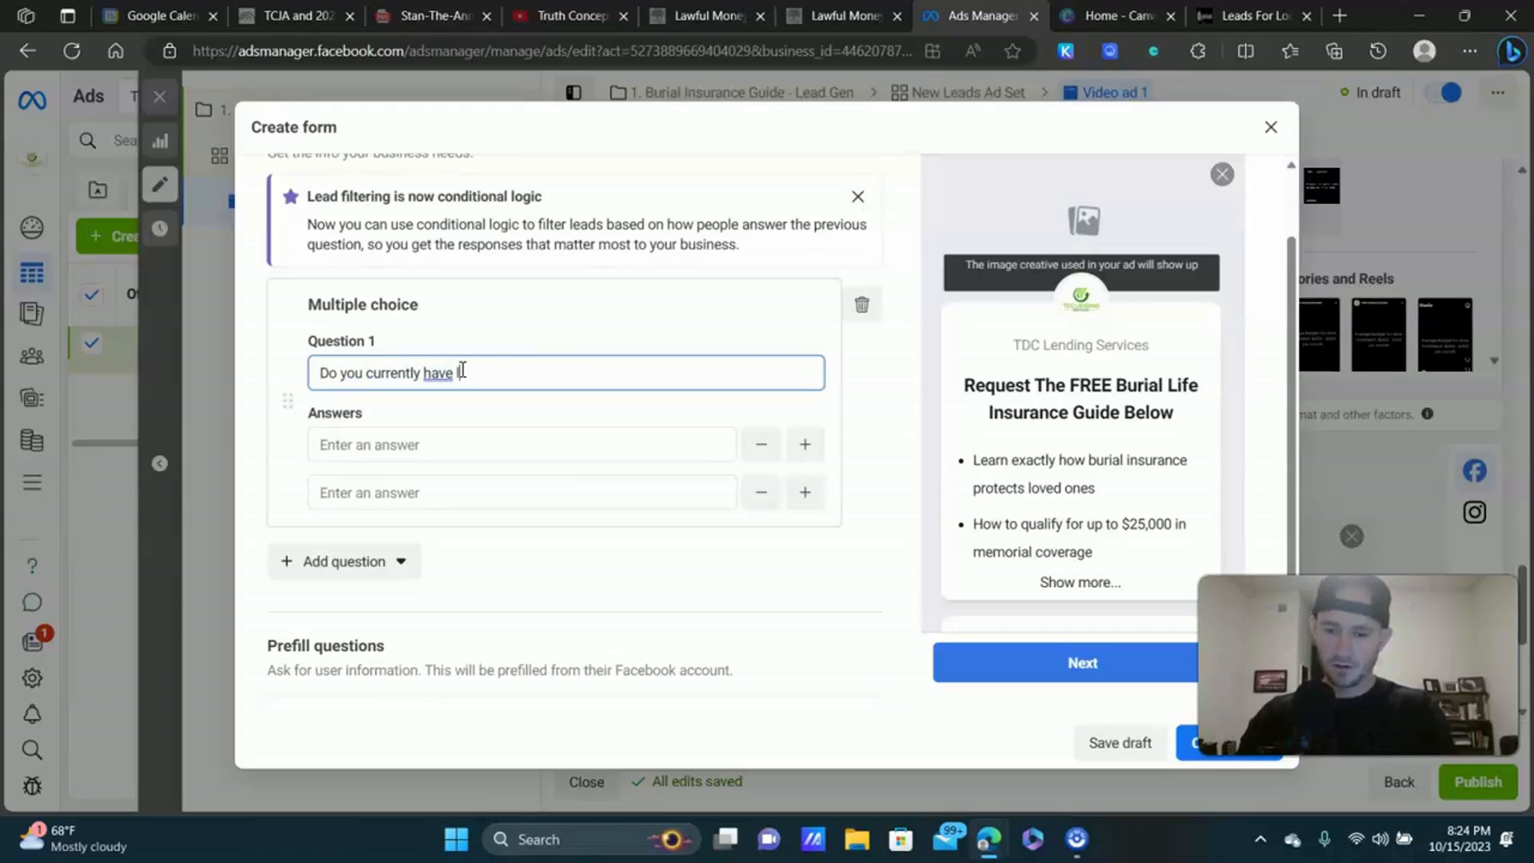
pyautogui.write('ife insurance?')
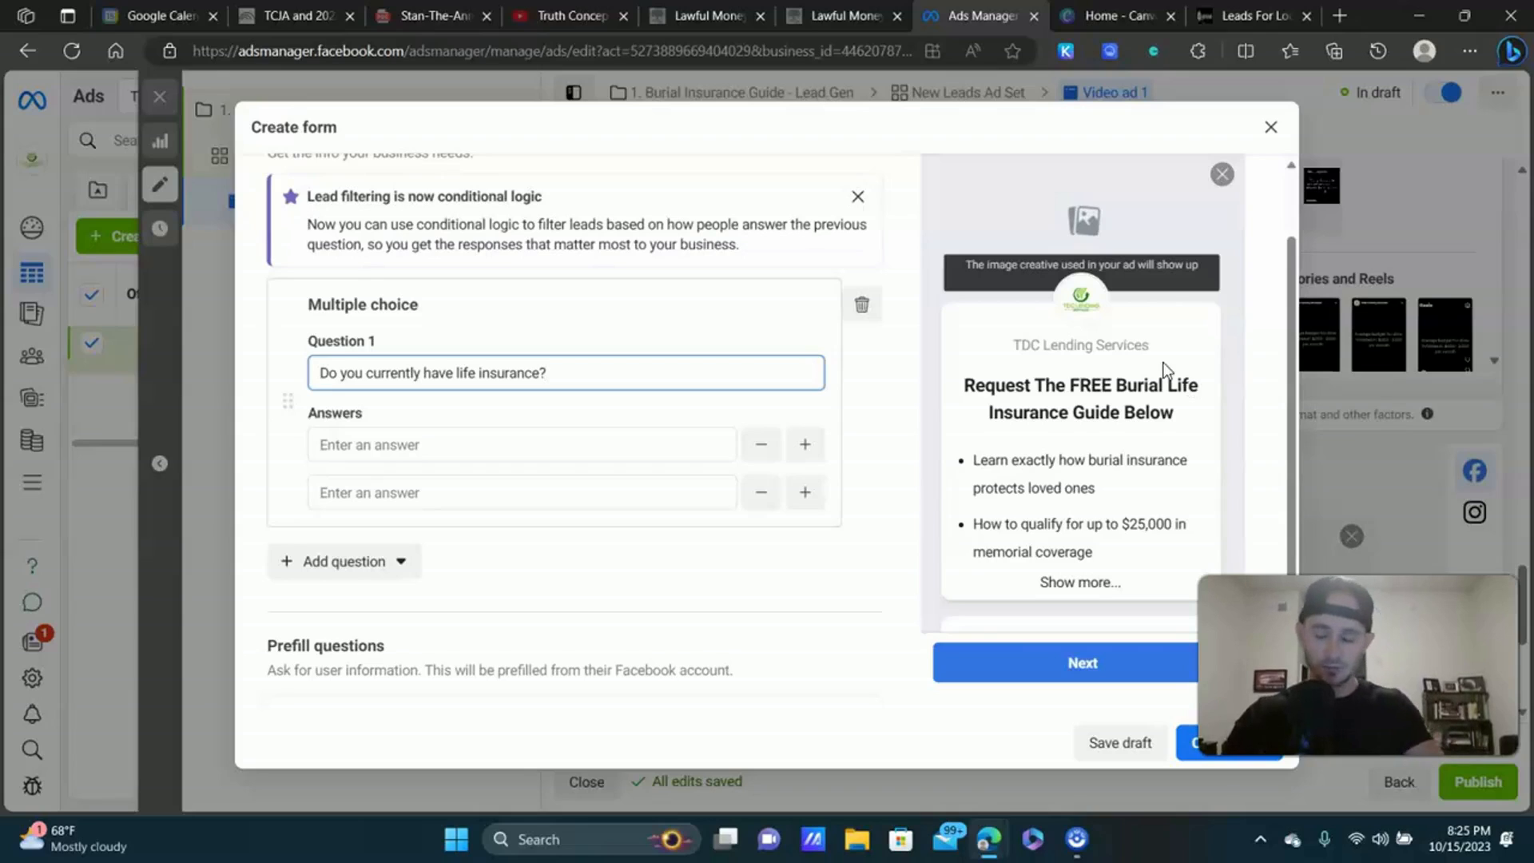
# Enter "Yes I do" and "No I do not" as the two answers to the life insurance question.
pyautogui.click(466, 448)
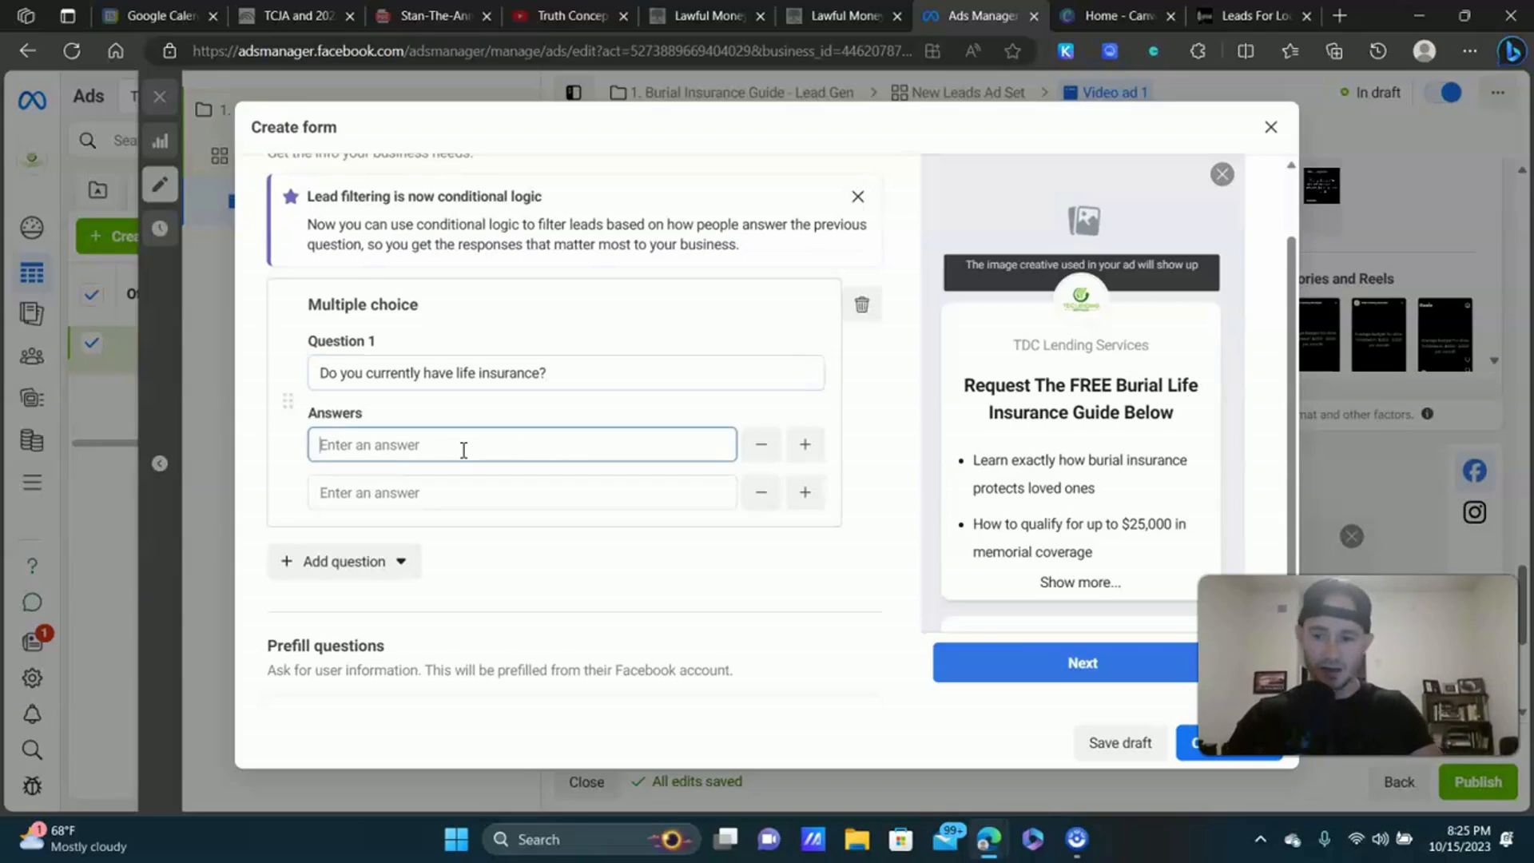
pyautogui.write('Yes')
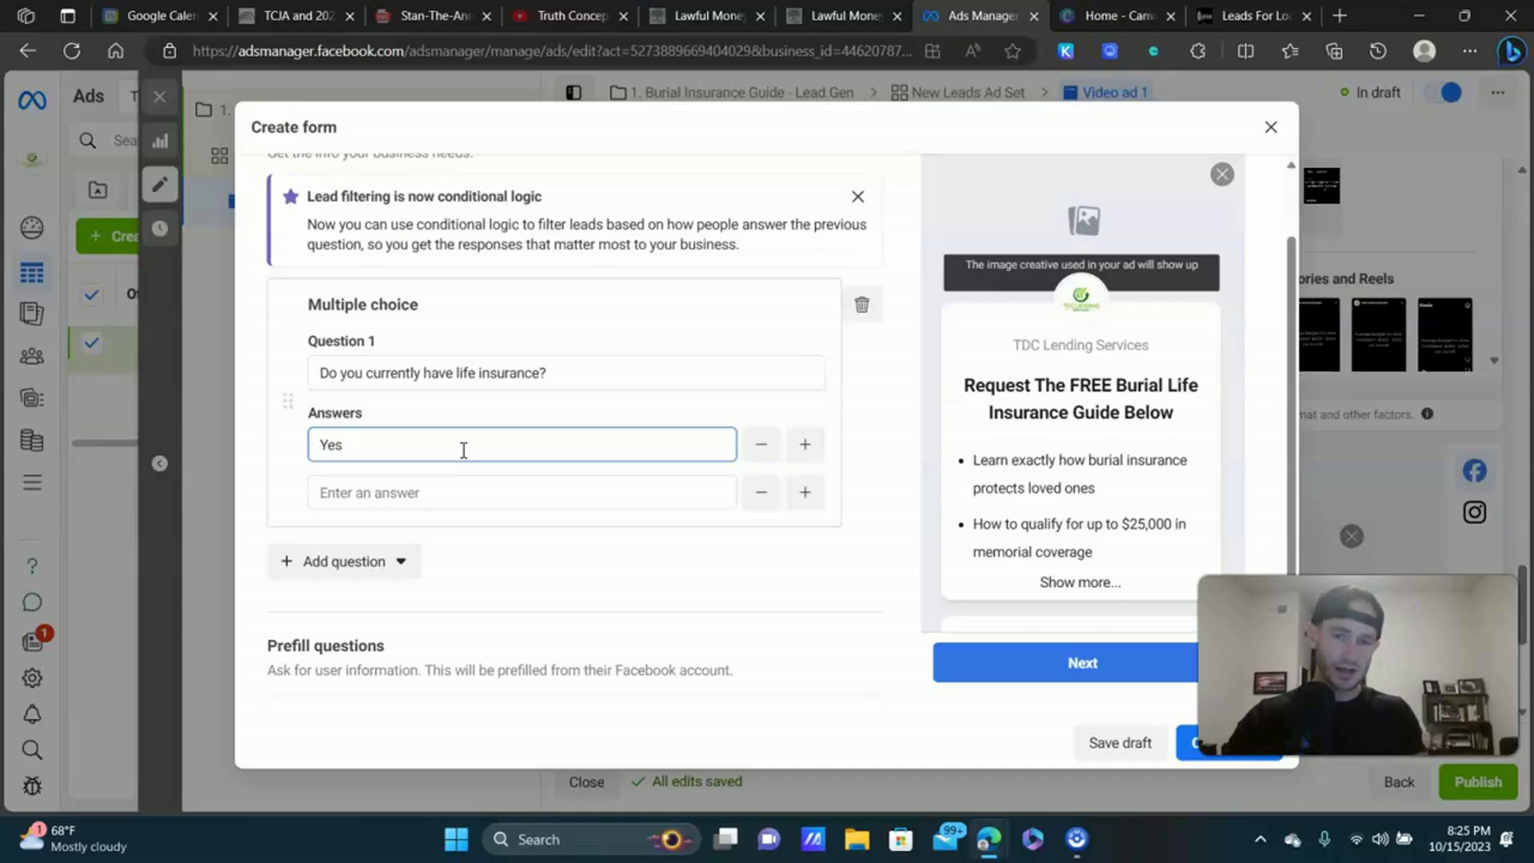
pyautogui.write('I do')
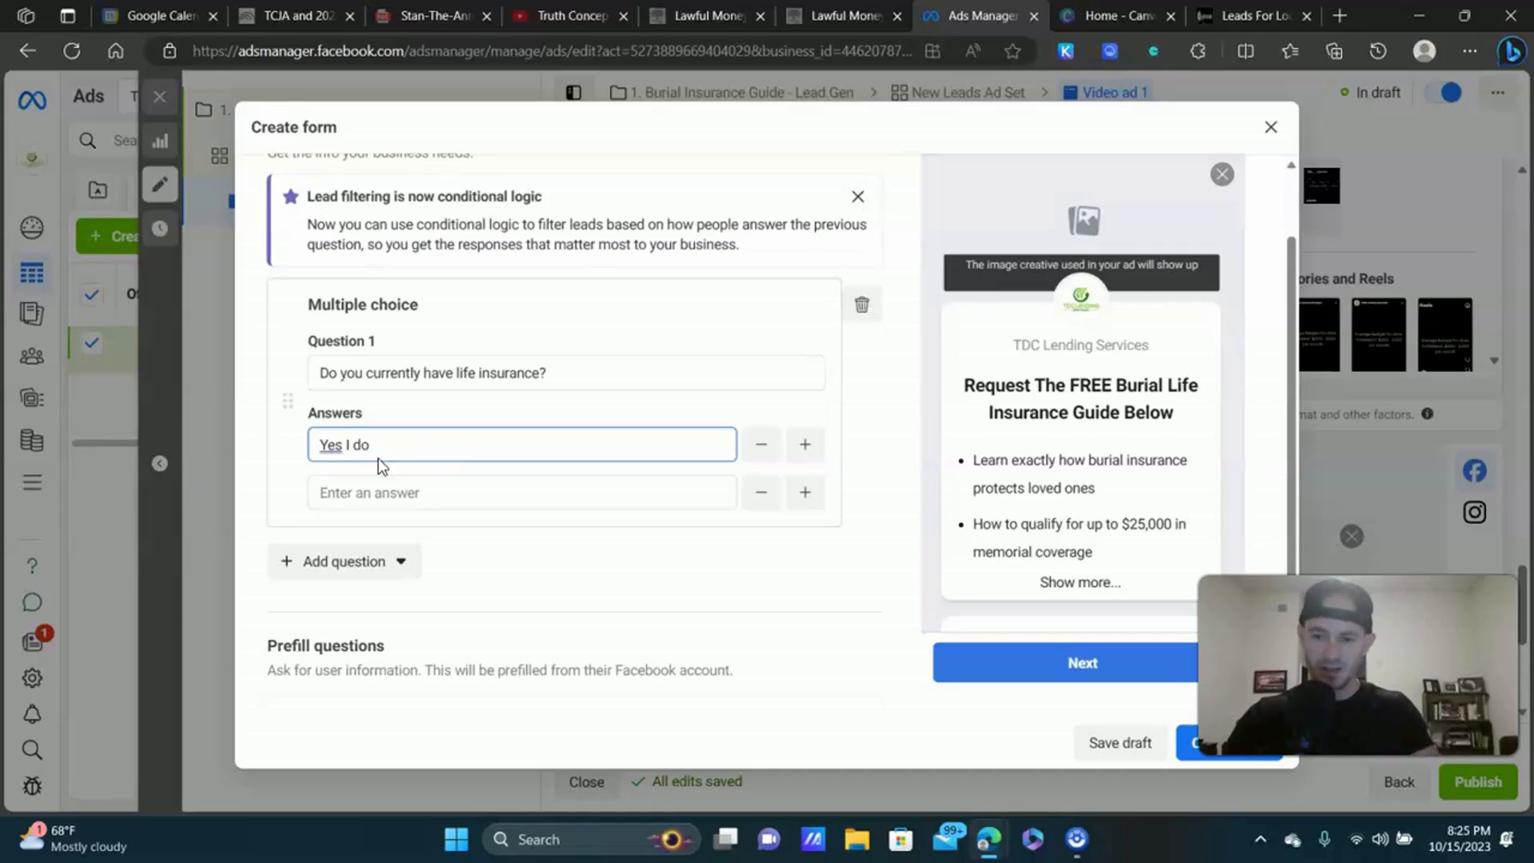
pyautogui.click(416, 493)
pyautogui.write('No ')
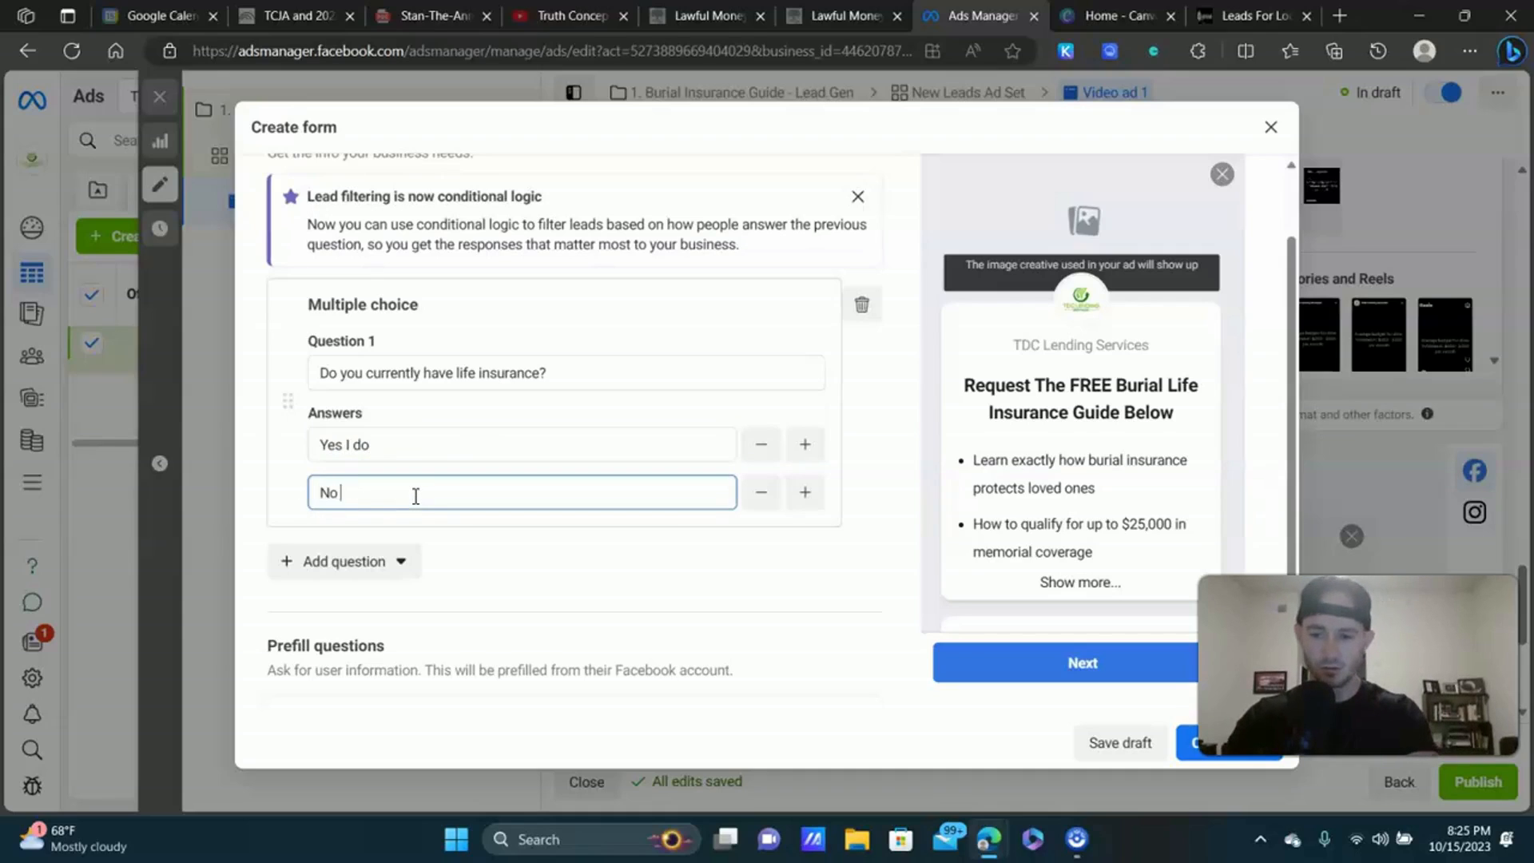
pyautogui.write('I do not')
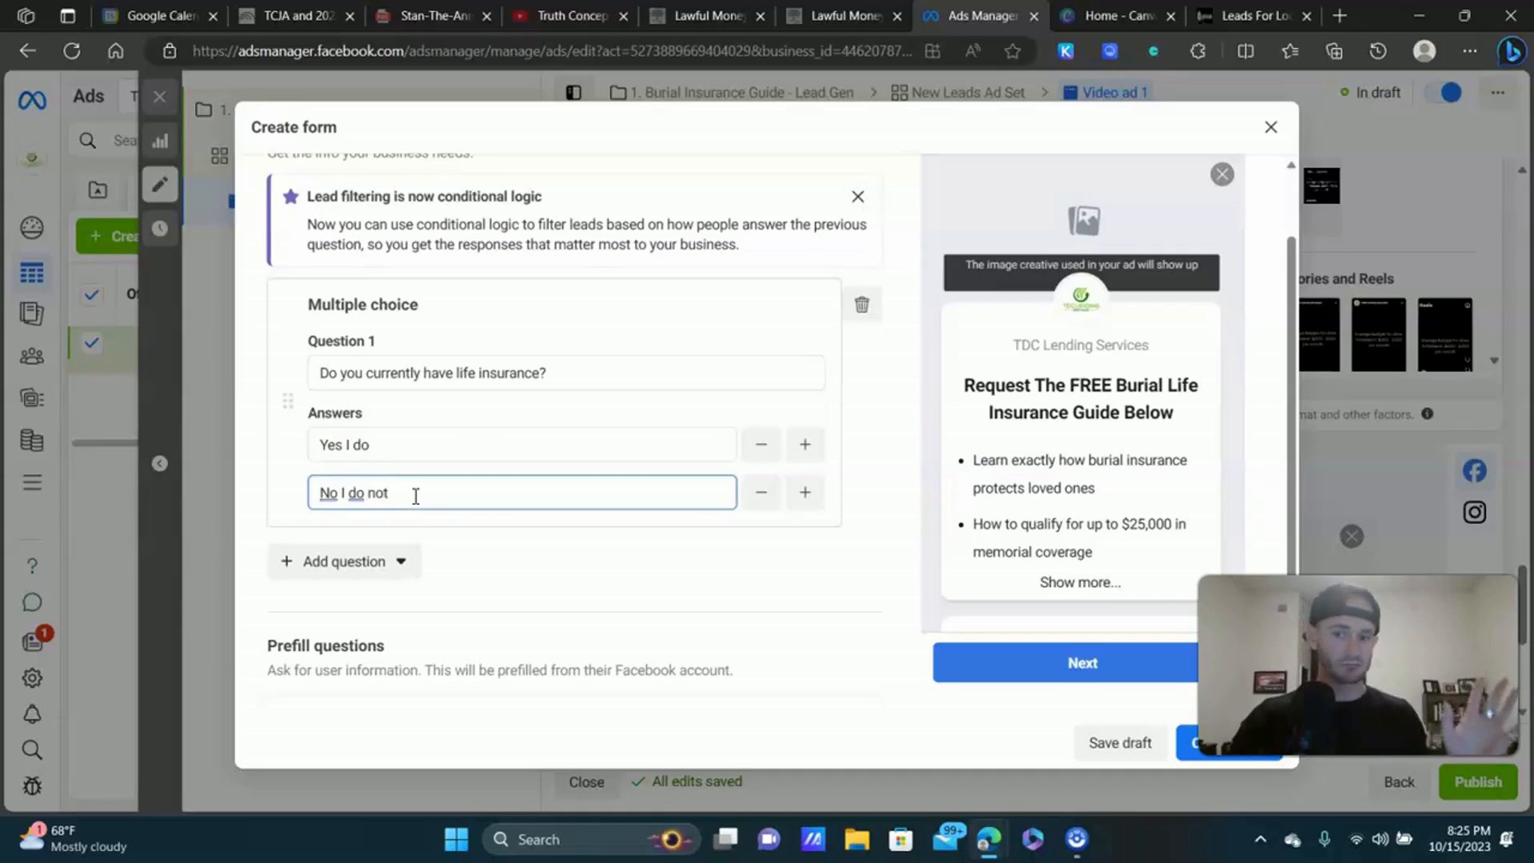
pyautogui.click(875, 357)
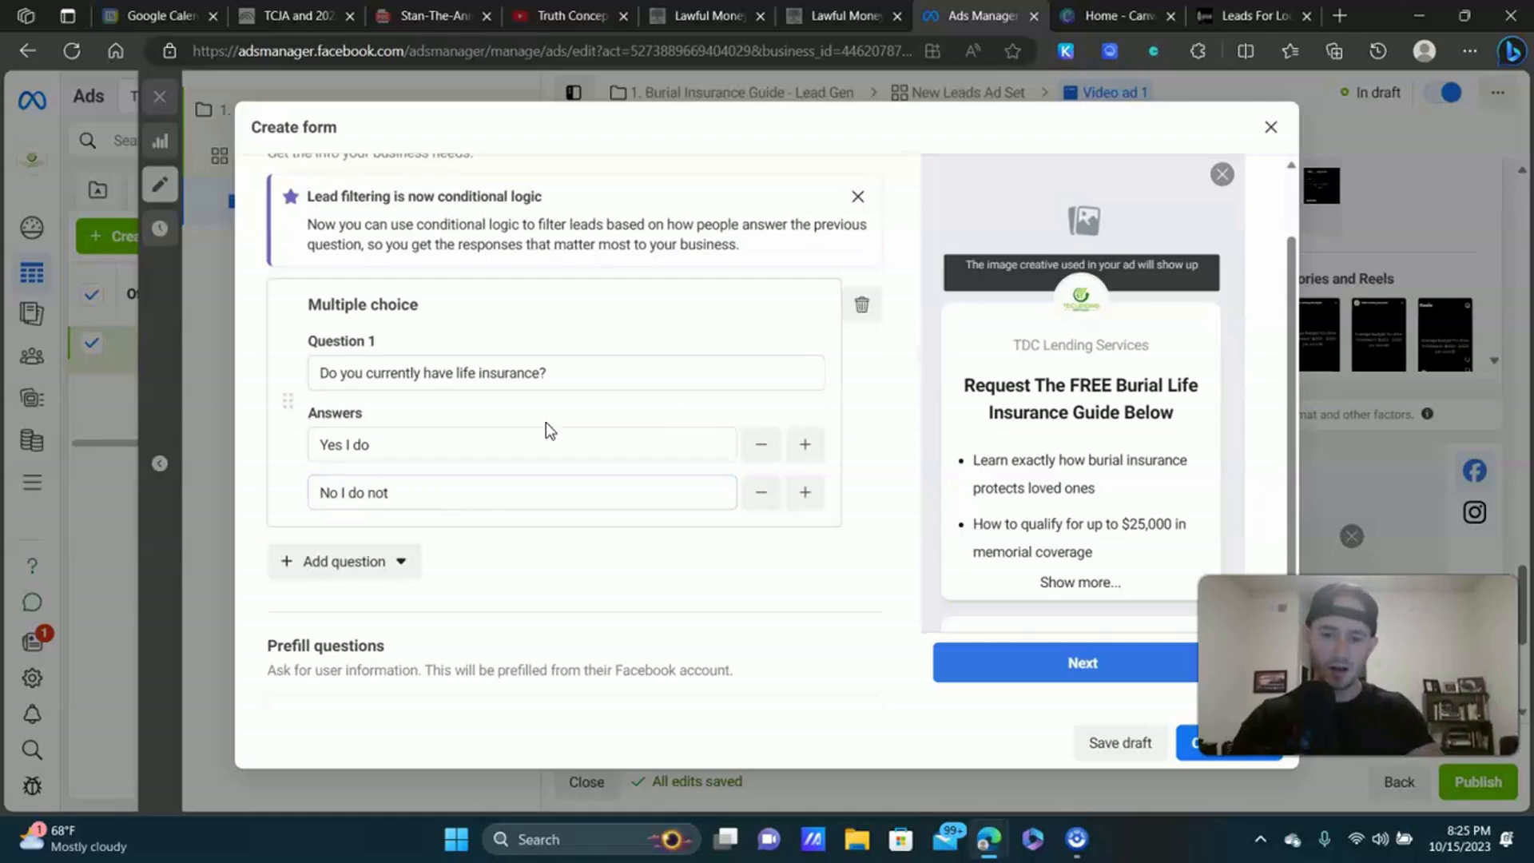
# Set the link text in the form's privacy policy section to "Privacy Policy".
pyautogui.scroll(3, 530, 422)
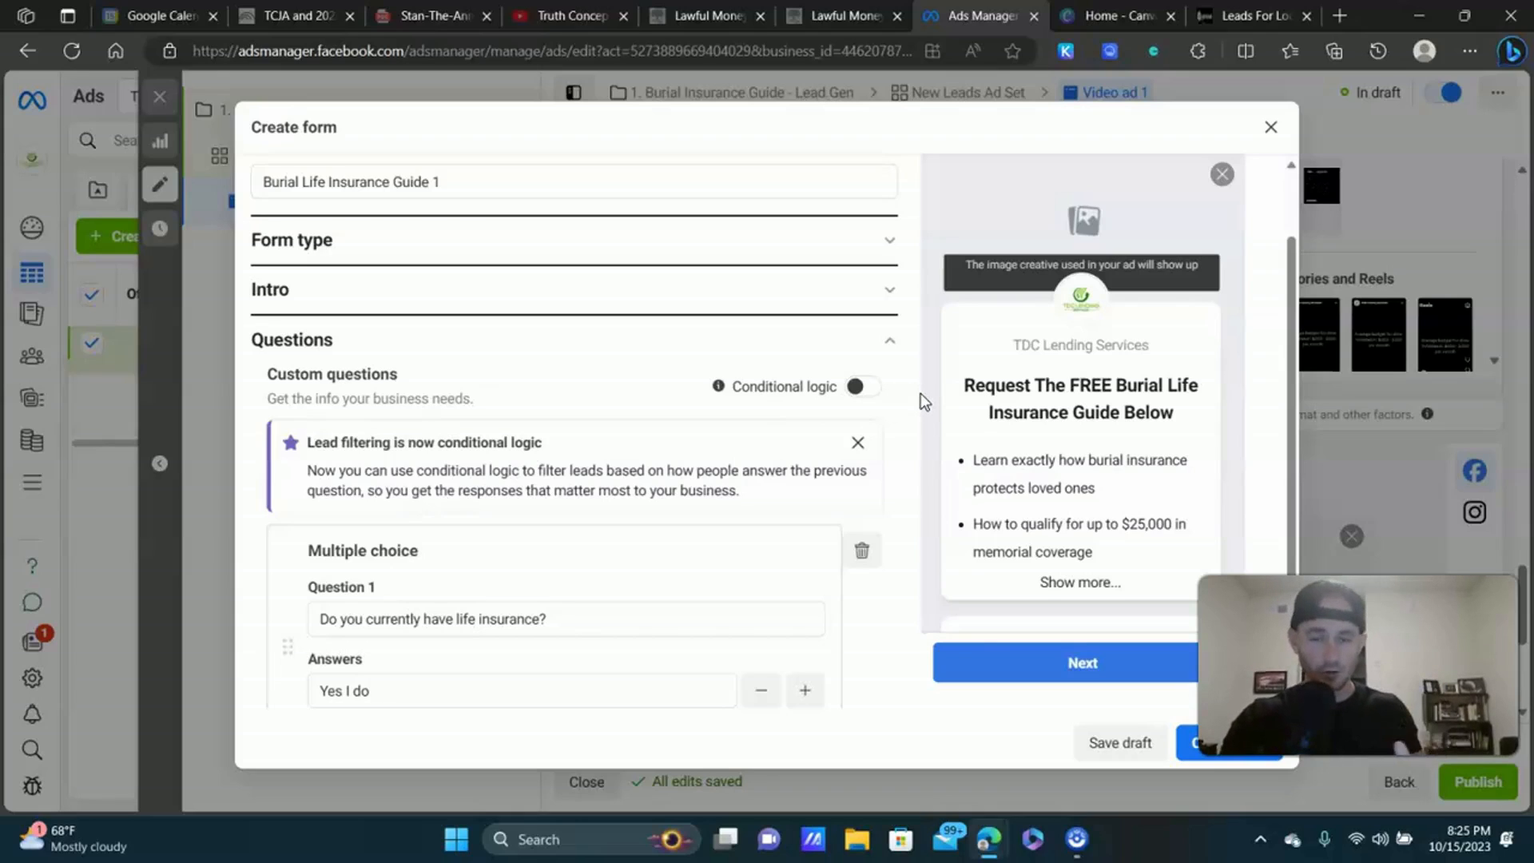
pyautogui.scroll(-2, 517, 367)
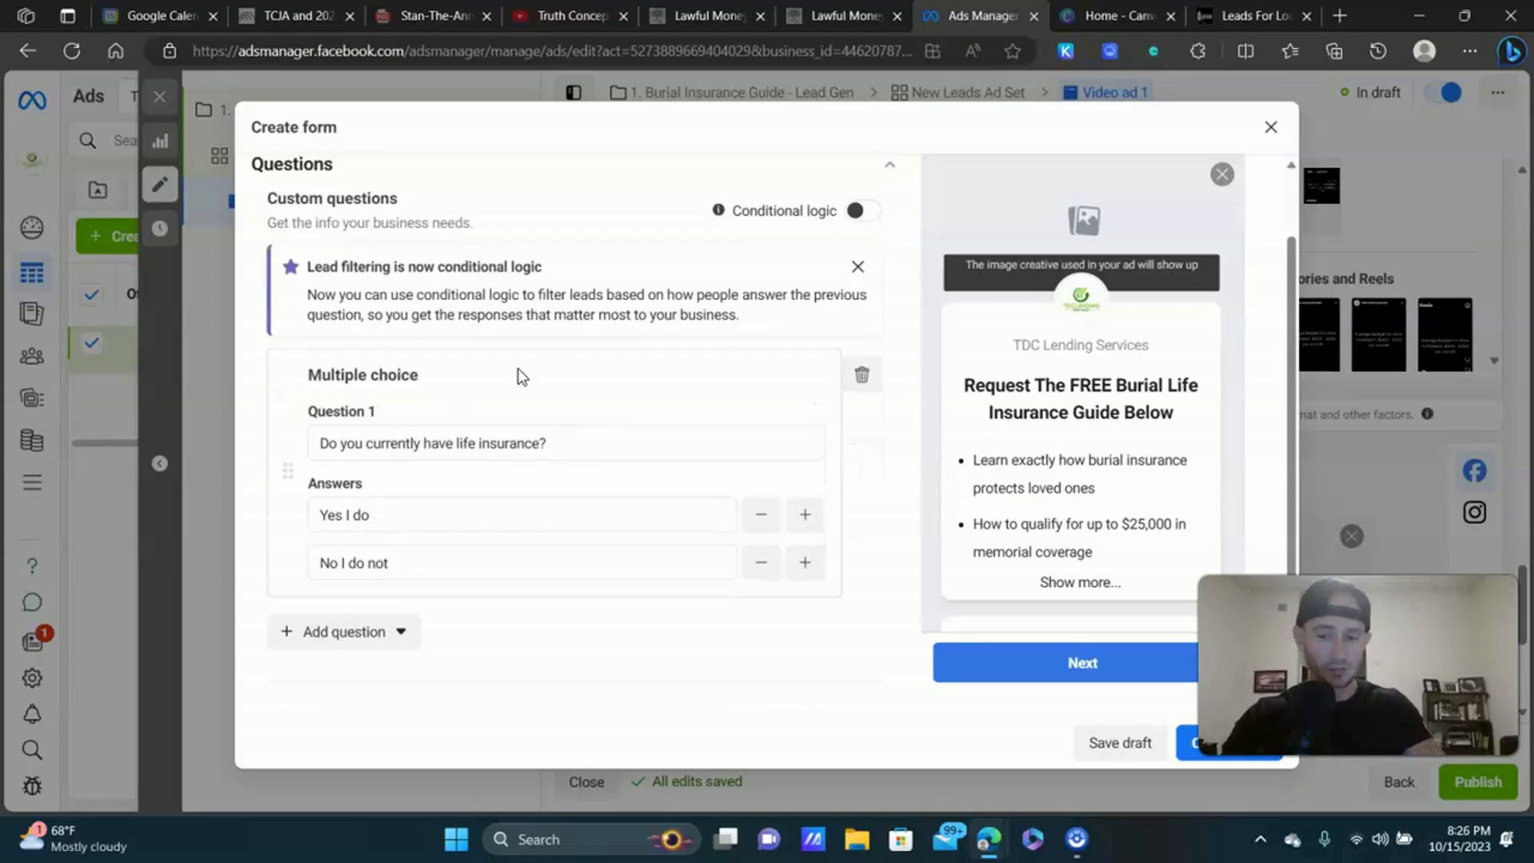
pyautogui.scroll(-1, 490, 318)
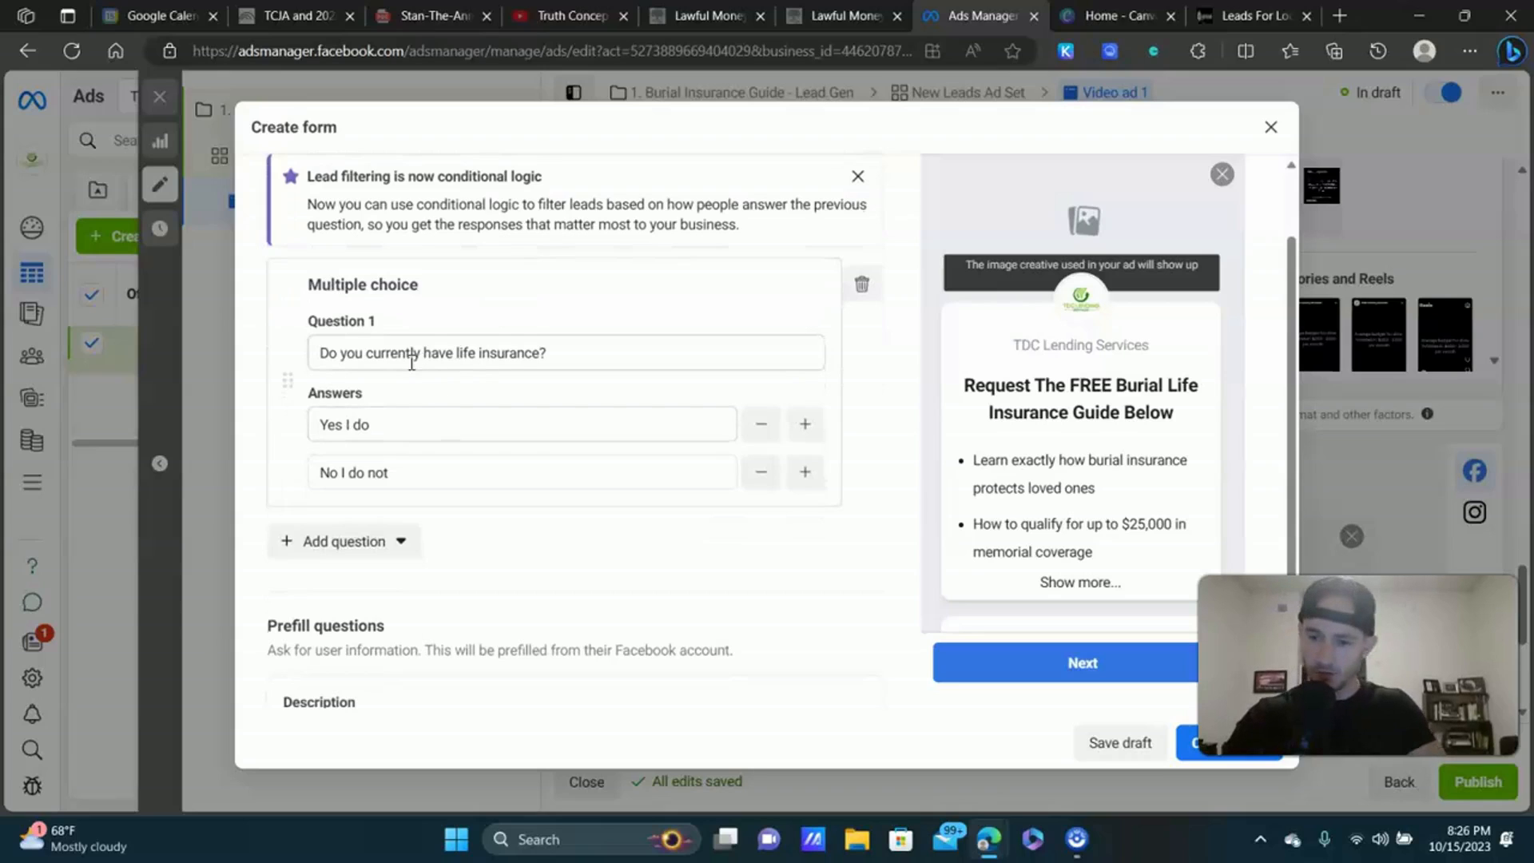
pyautogui.scroll(-5, 529, 340)
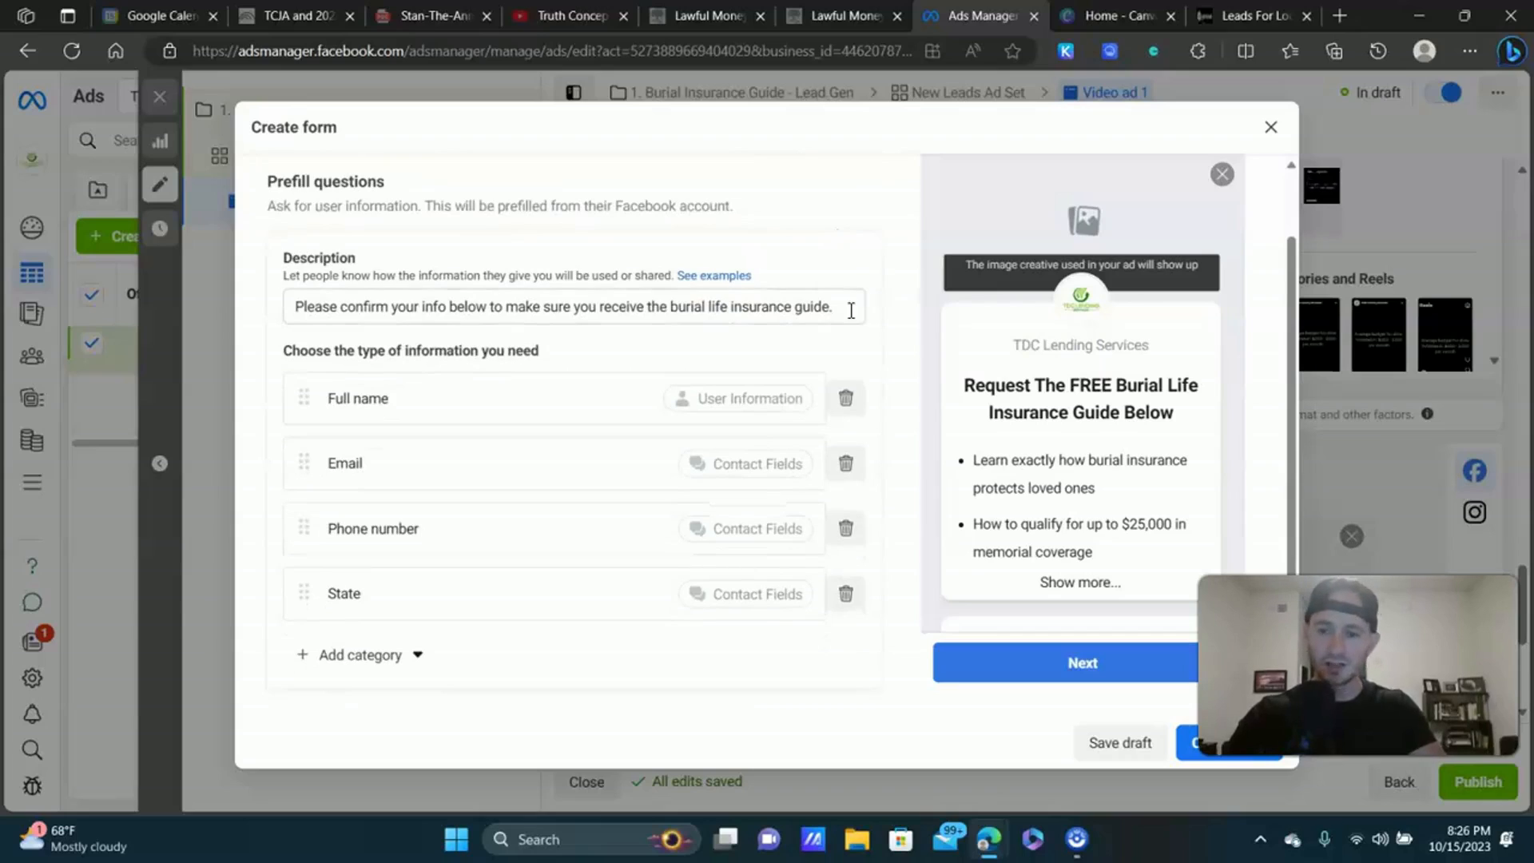
pyautogui.scroll(-2, 865, 305)
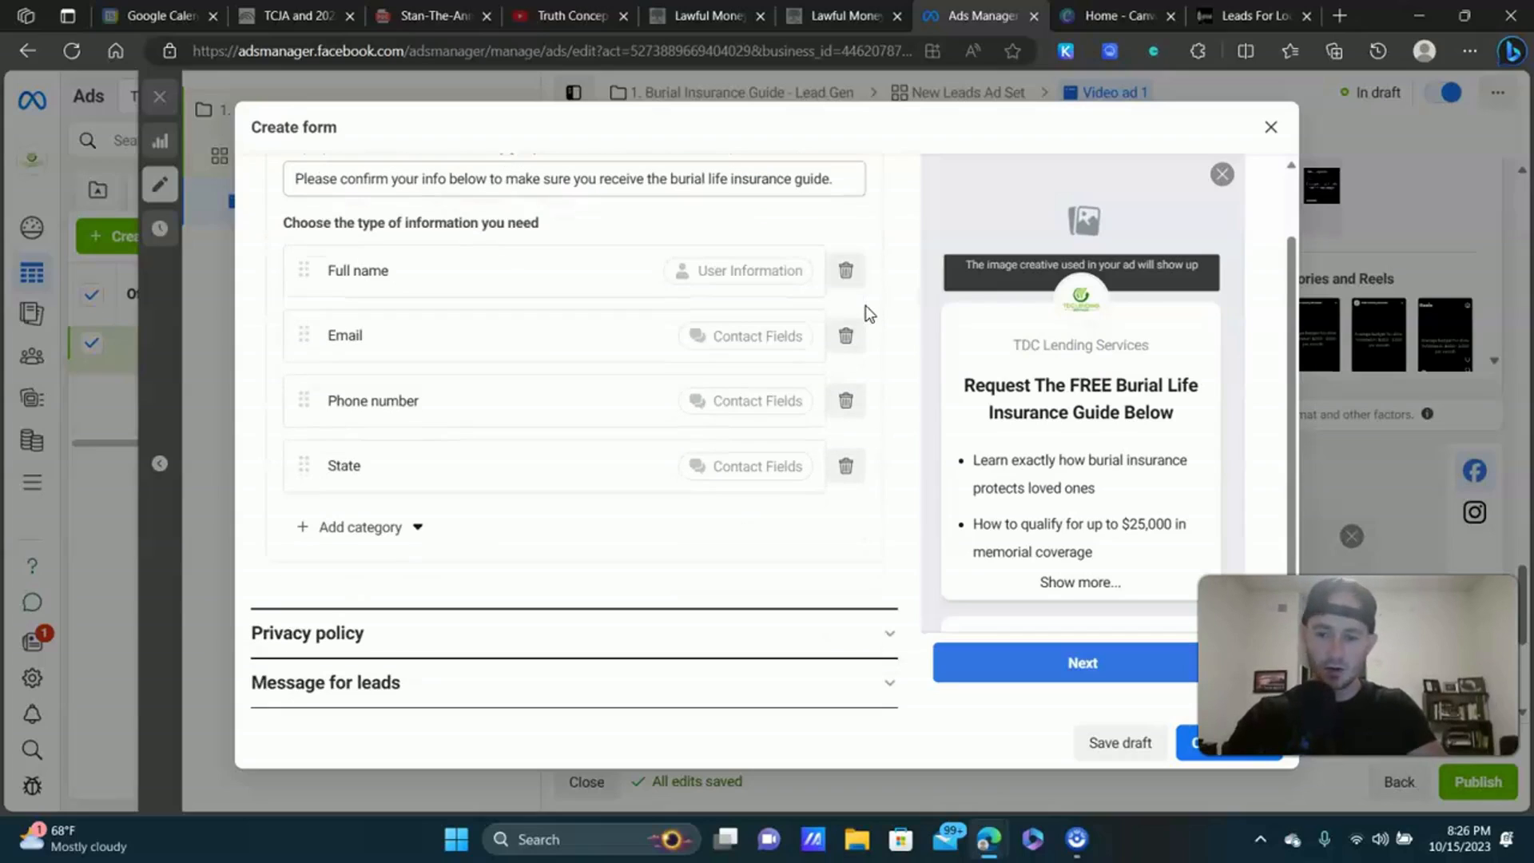
pyautogui.click(328, 639)
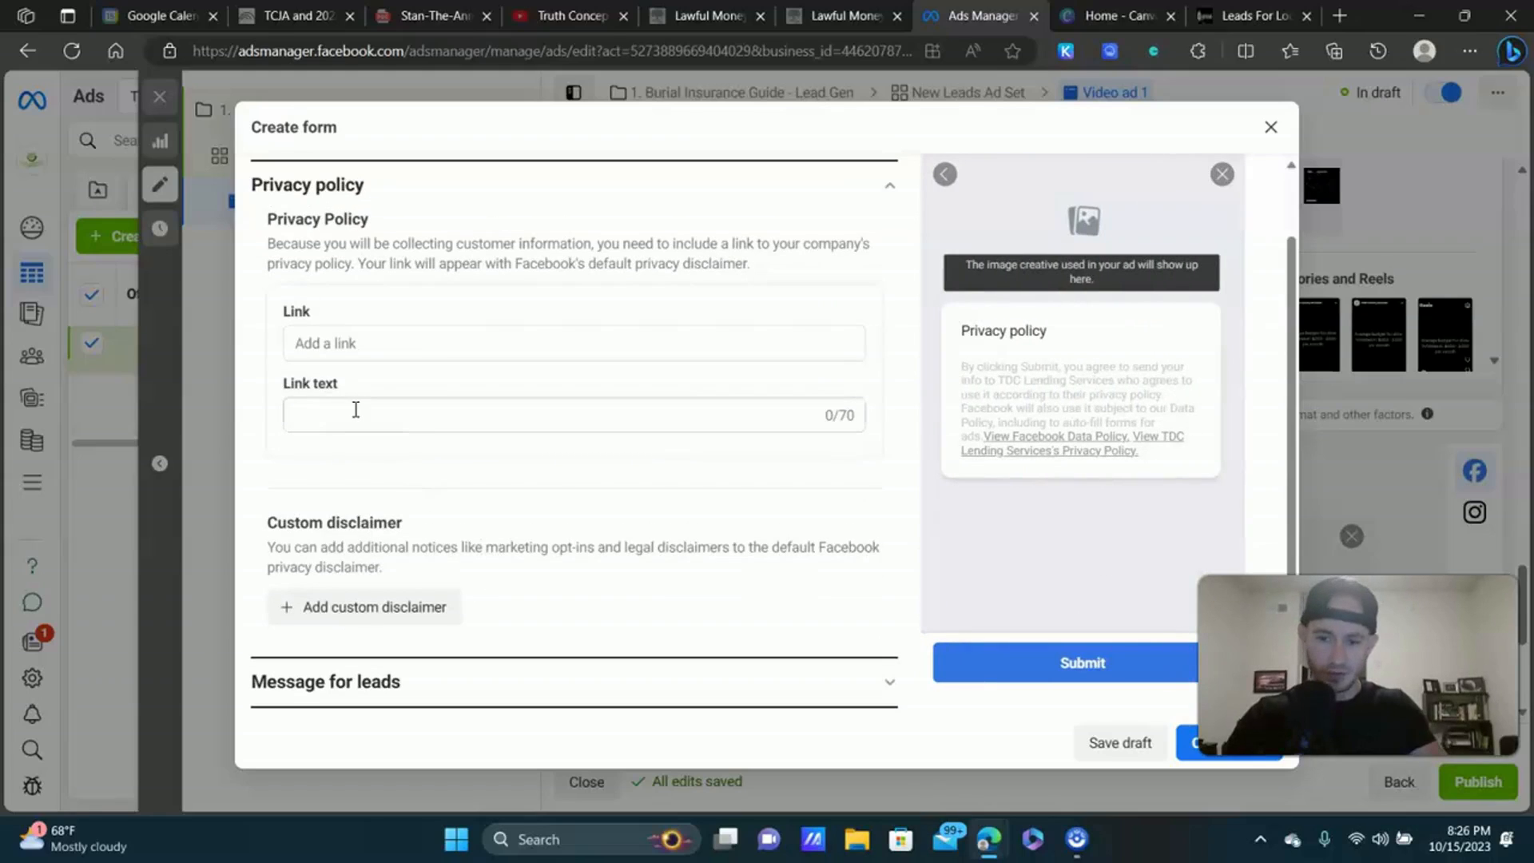
pyautogui.click(349, 414)
pyautogui.write('Priva')
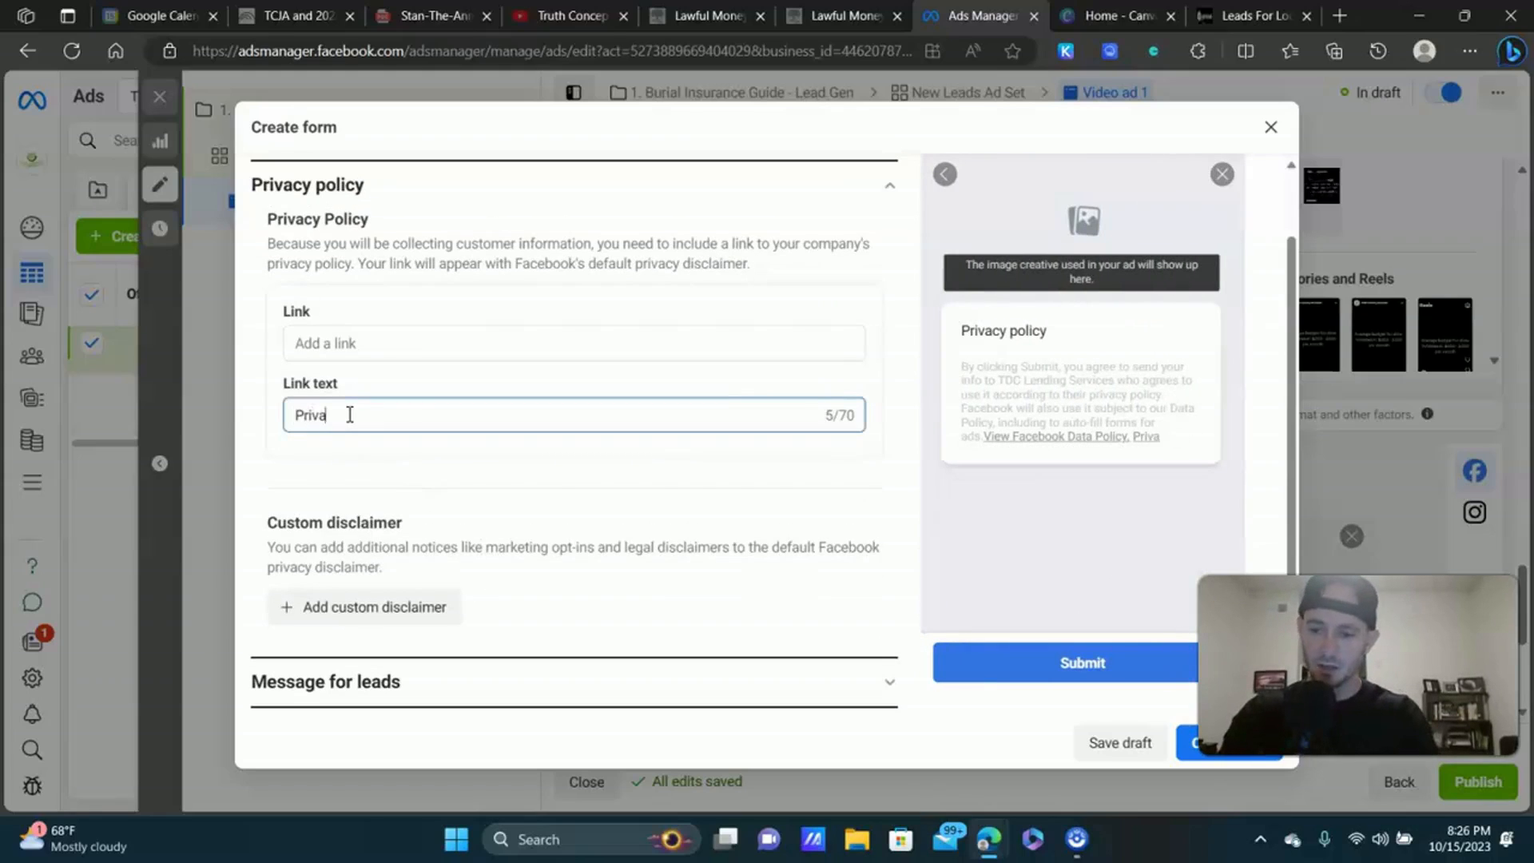
pyautogui.write('cy Policy')
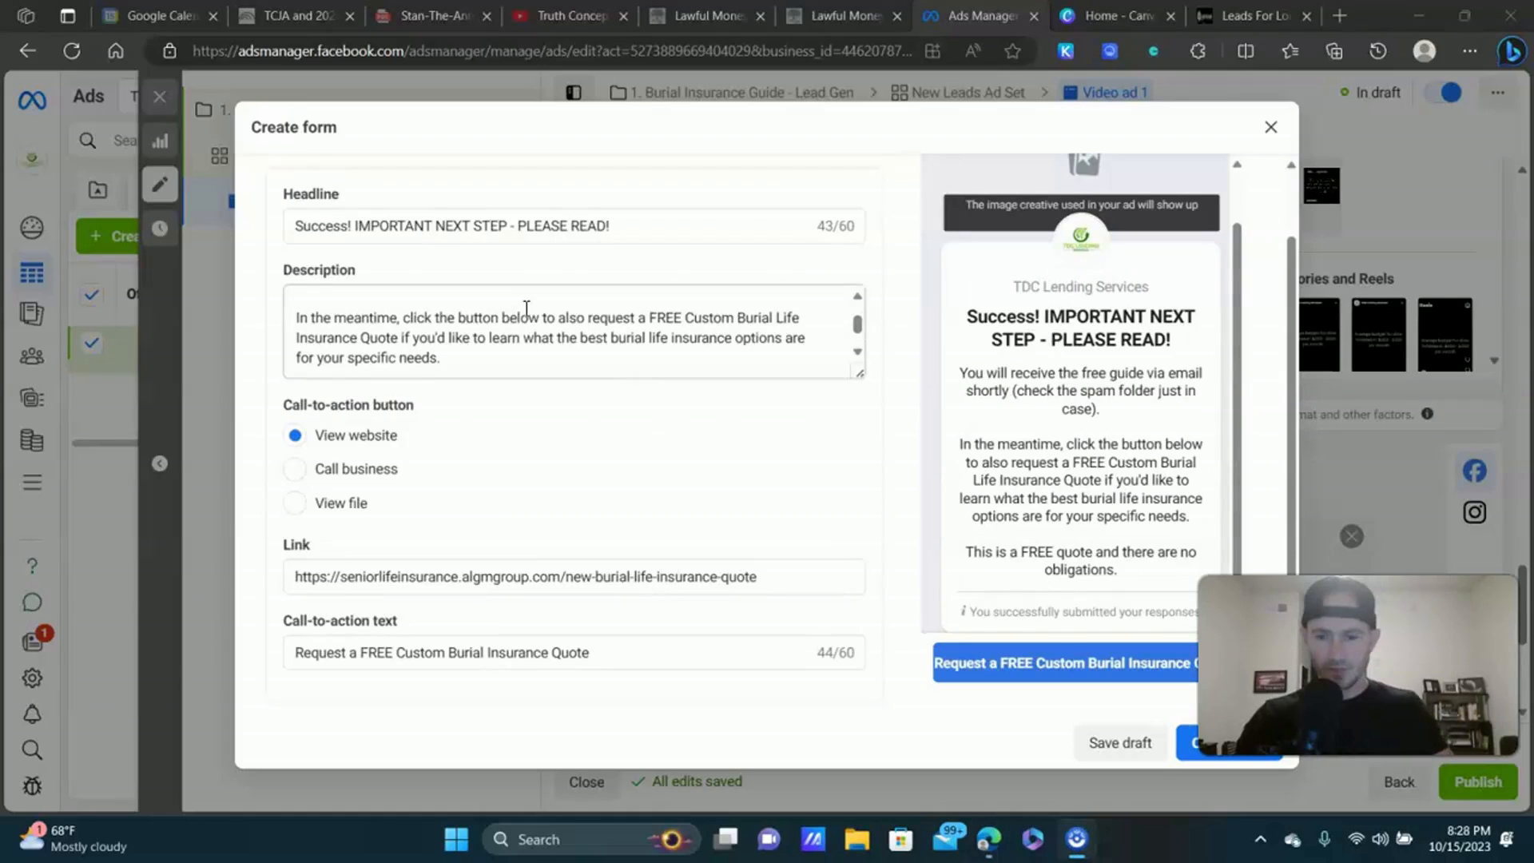
# Review the form's message for leads, examining its headline, full description, call-to-action button and link.
pyautogui.scroll(2, 719, 575)
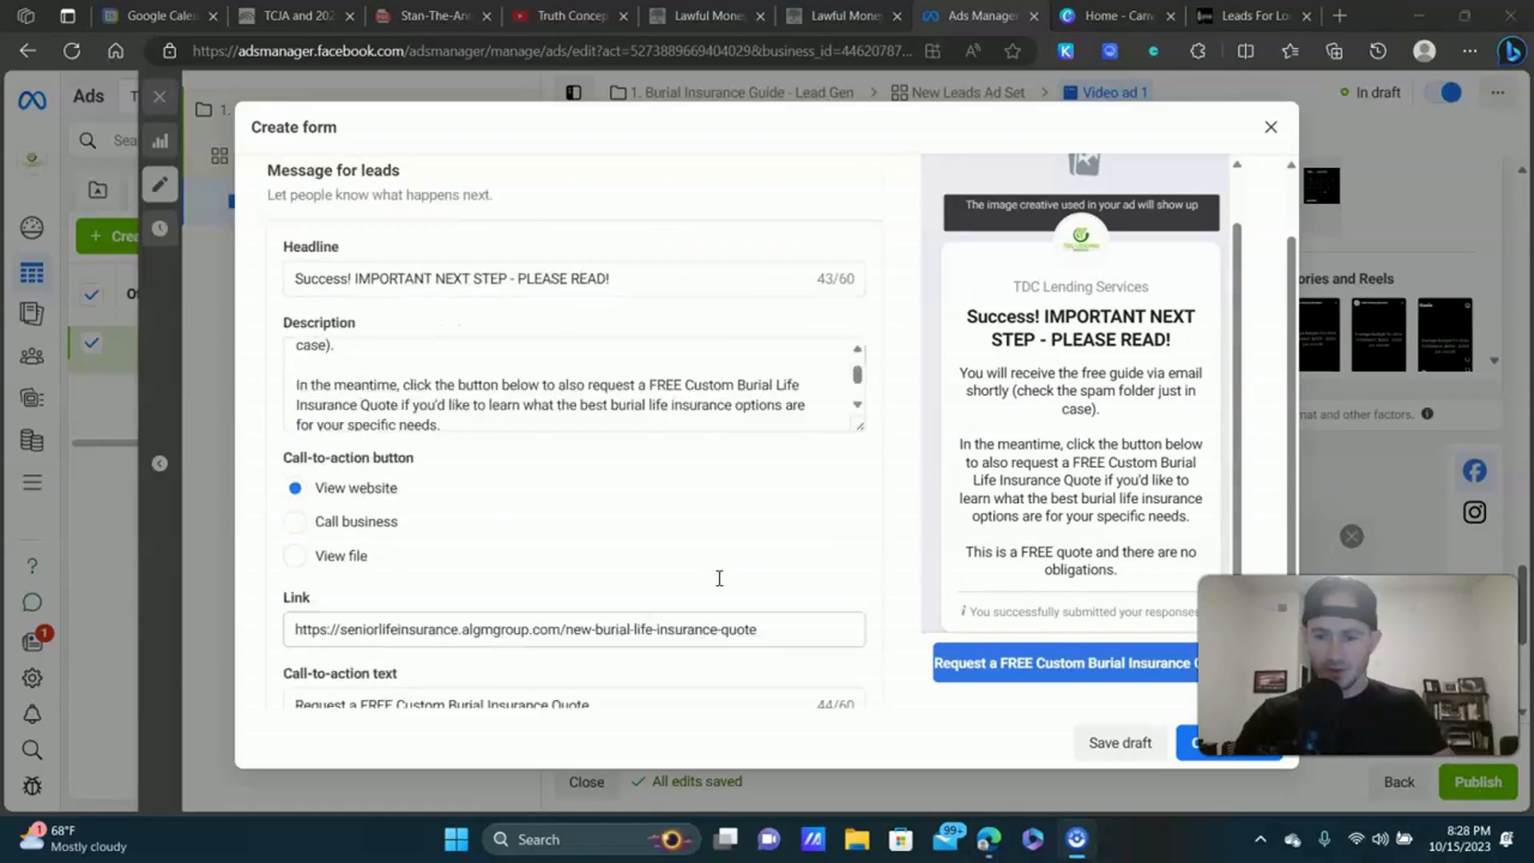
pyautogui.scroll(3, 607, 587)
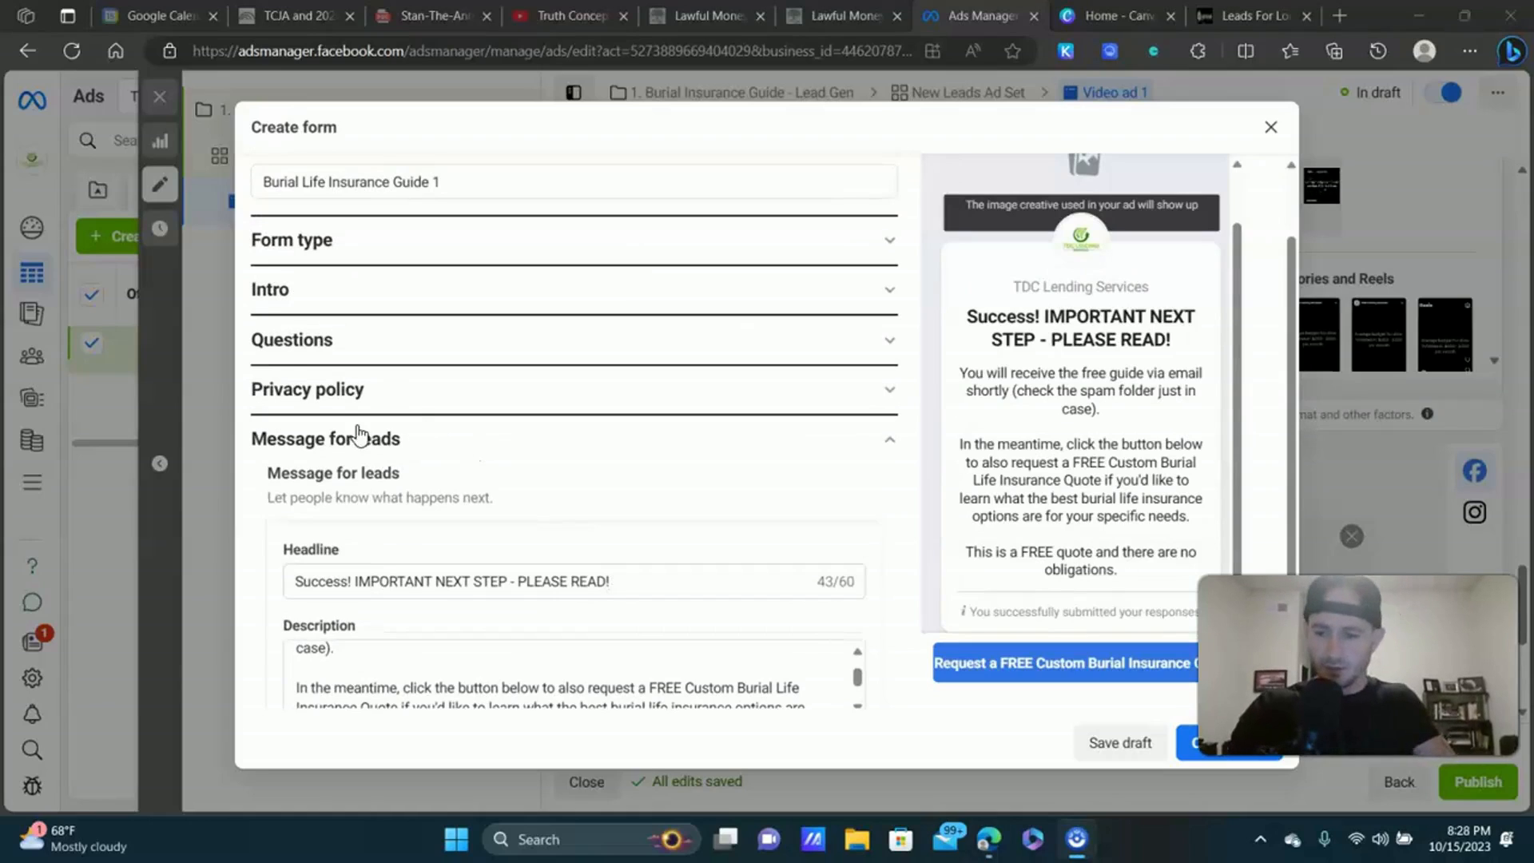
pyautogui.scroll(-1, 391, 438)
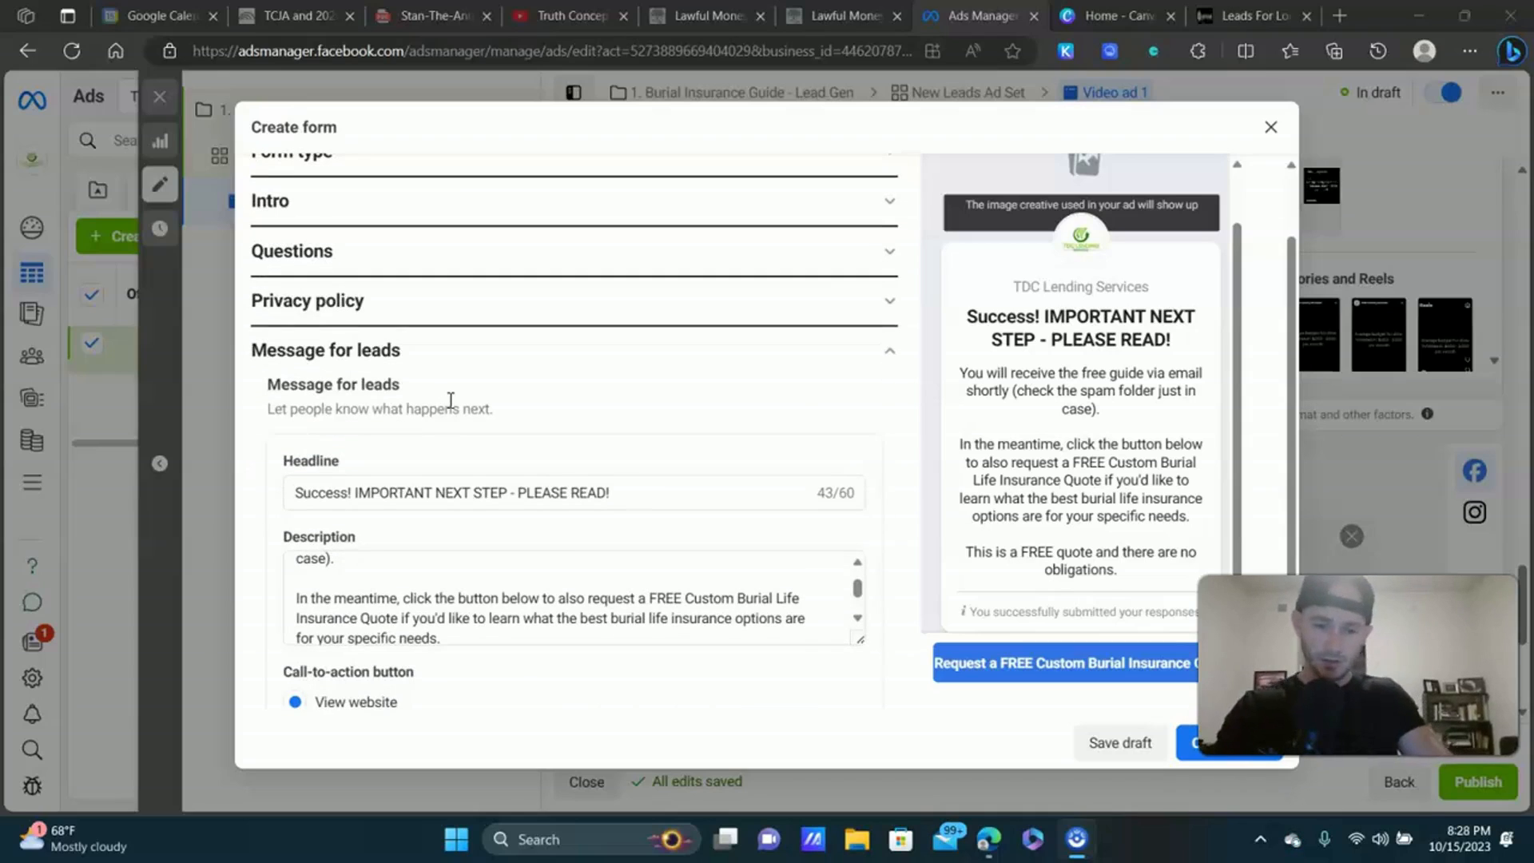
pyautogui.scroll(-2, 399, 472)
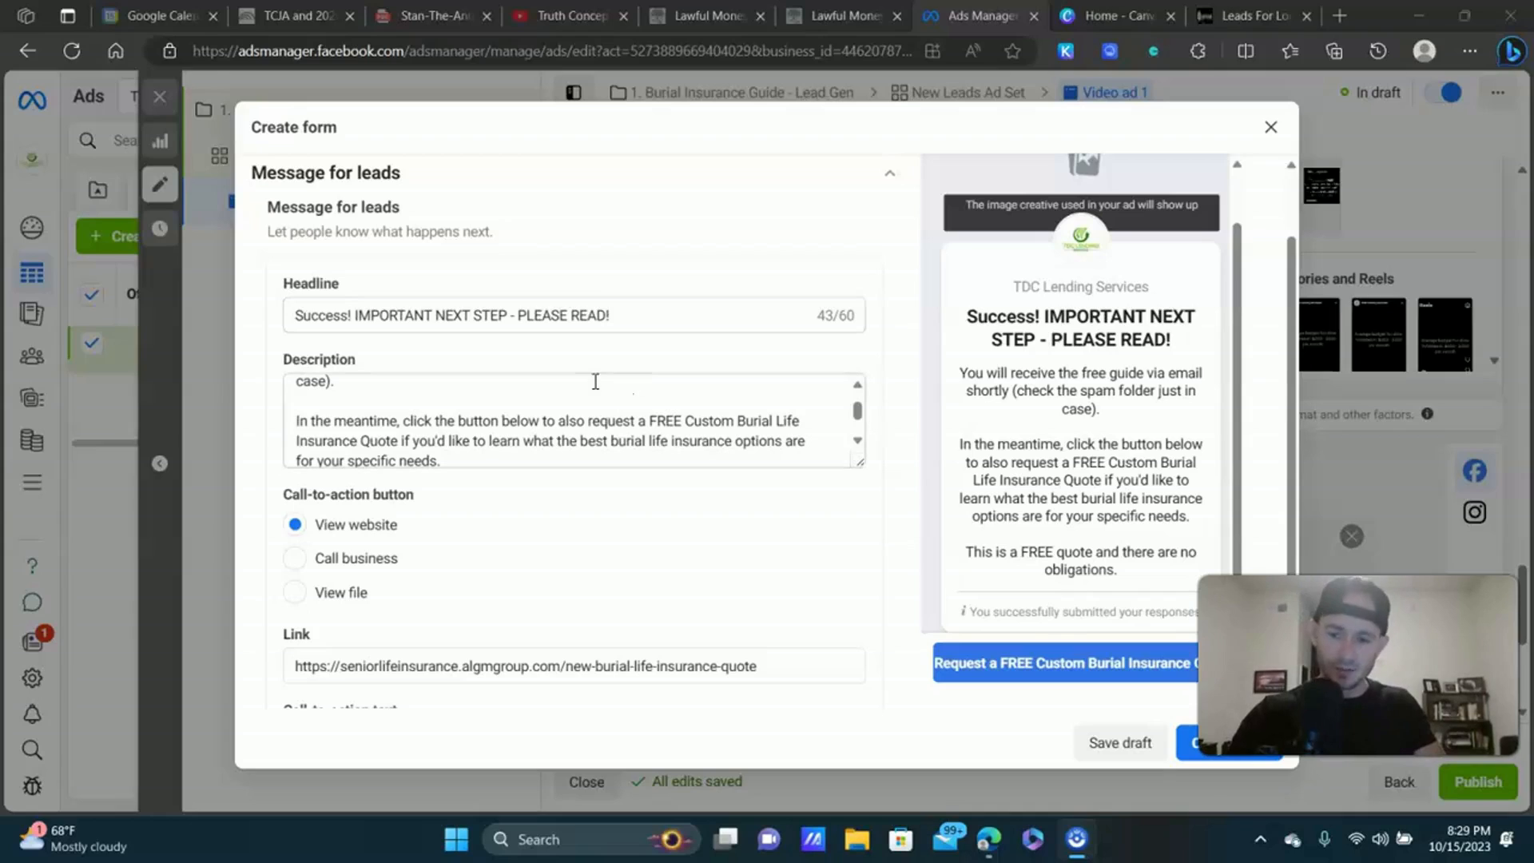
pyautogui.scroll(1, 483, 428)
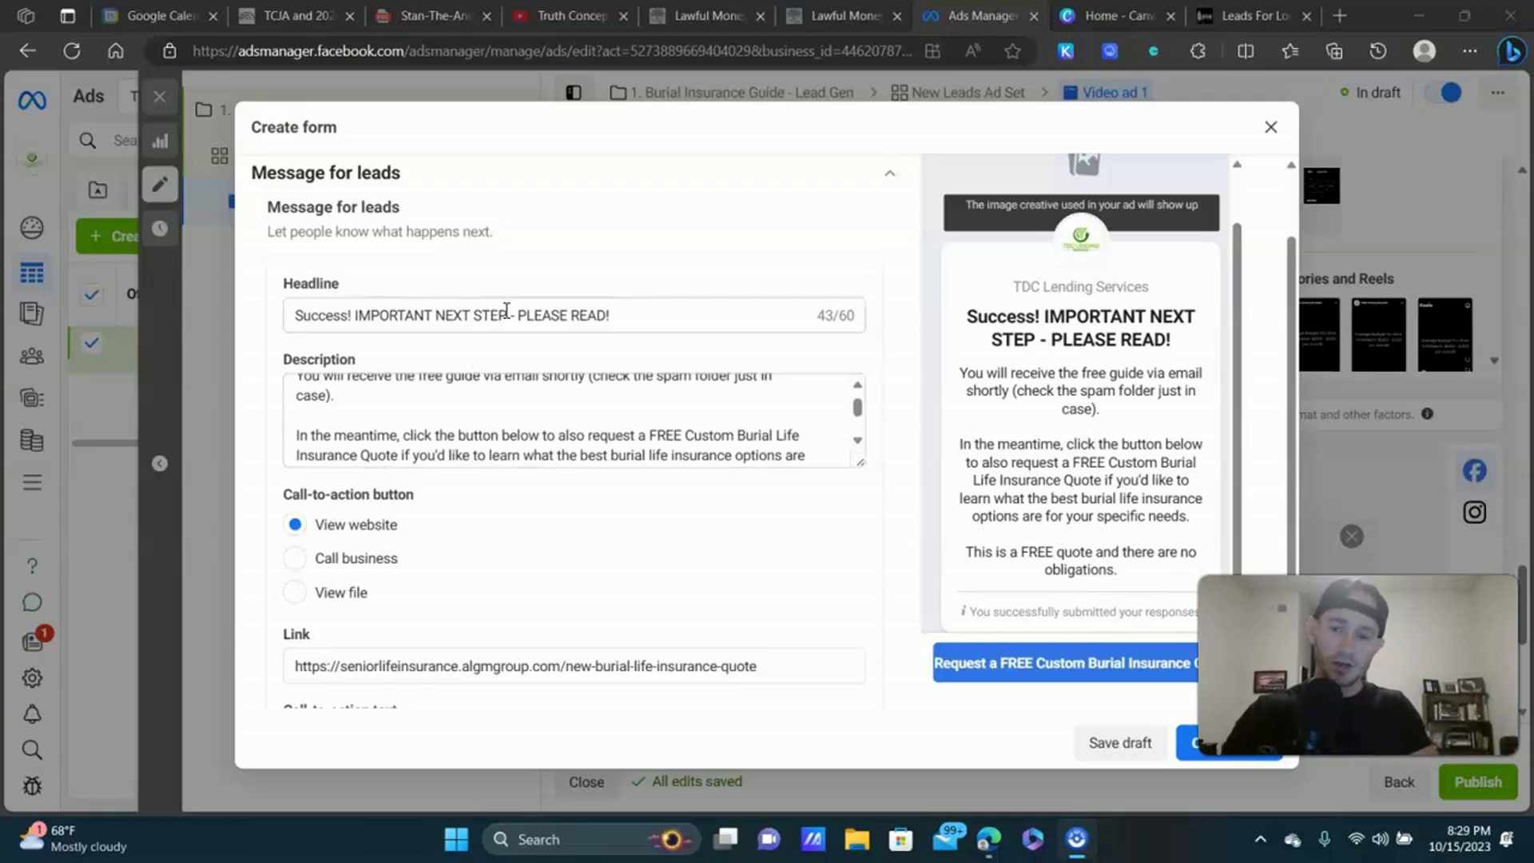
pyautogui.scroll(3, 506, 311)
pyautogui.scroll(1, 559, 591)
pyautogui.scroll(-3, 877, 444)
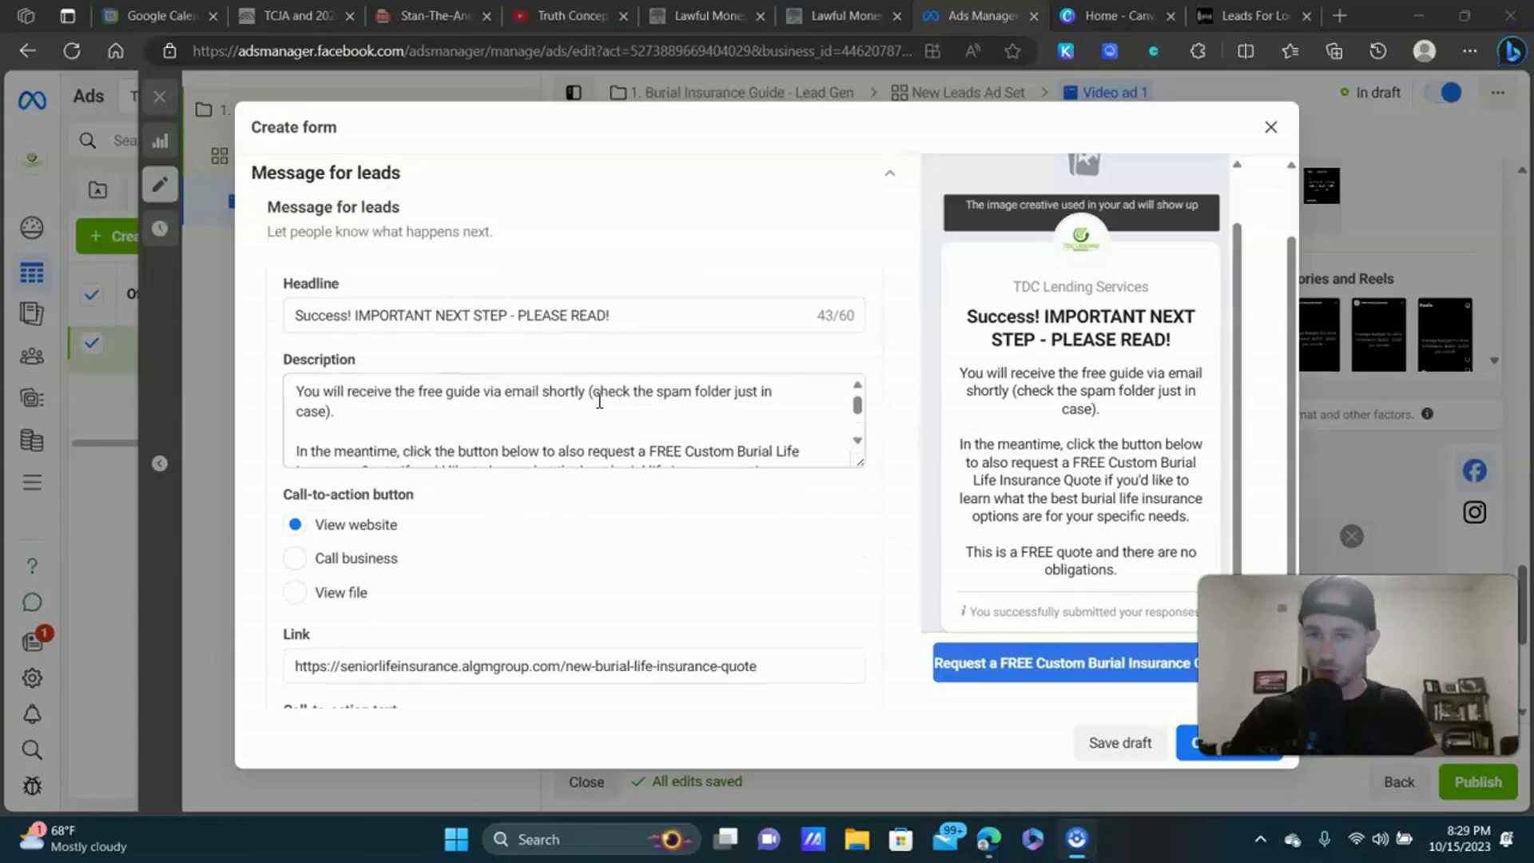
pyautogui.scroll(-2, 599, 401)
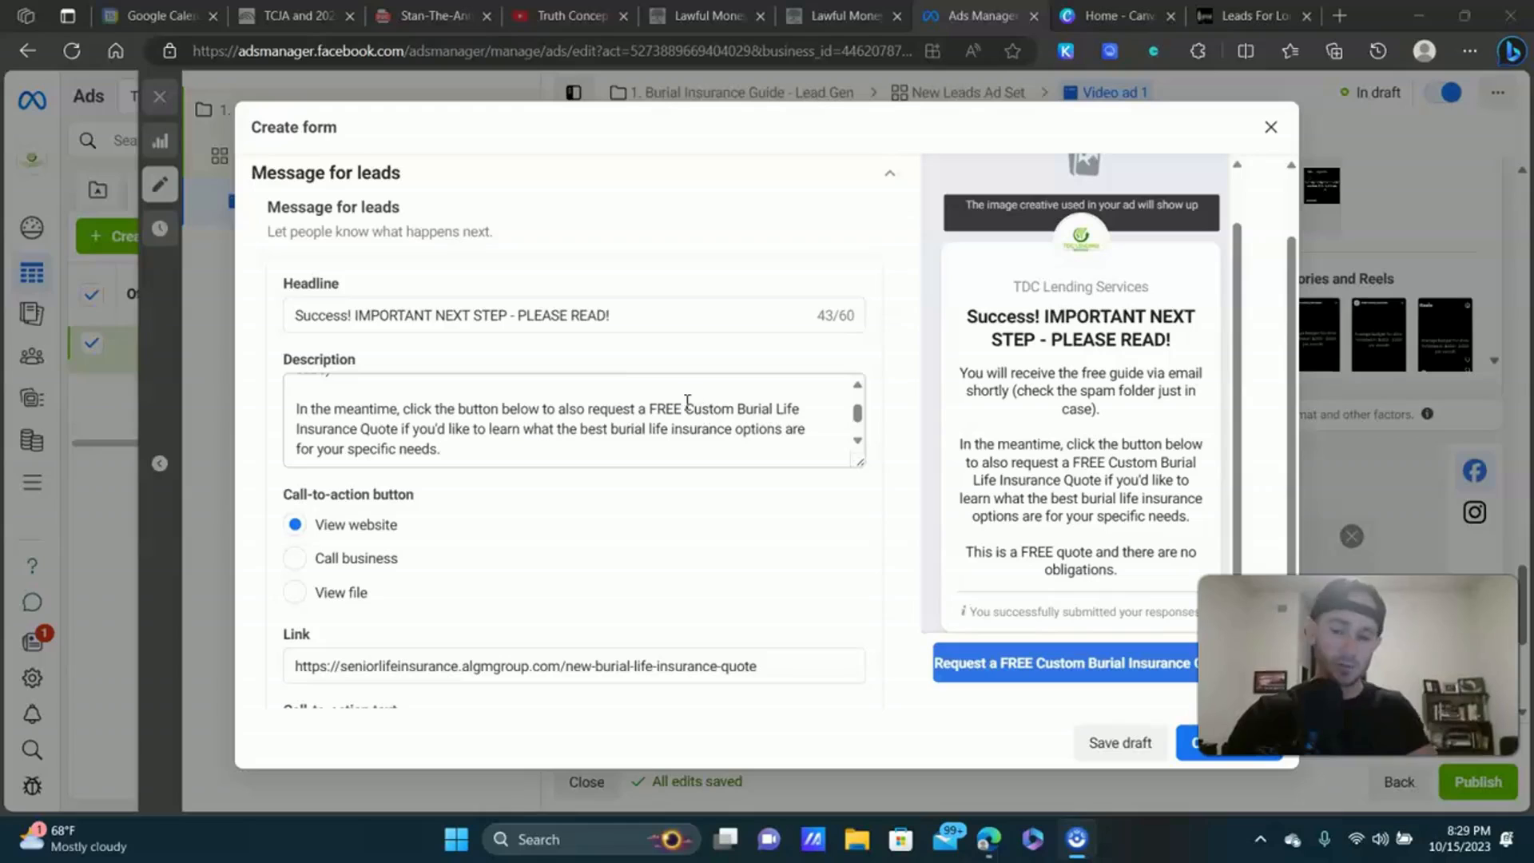
pyautogui.scroll(-1, 635, 384)
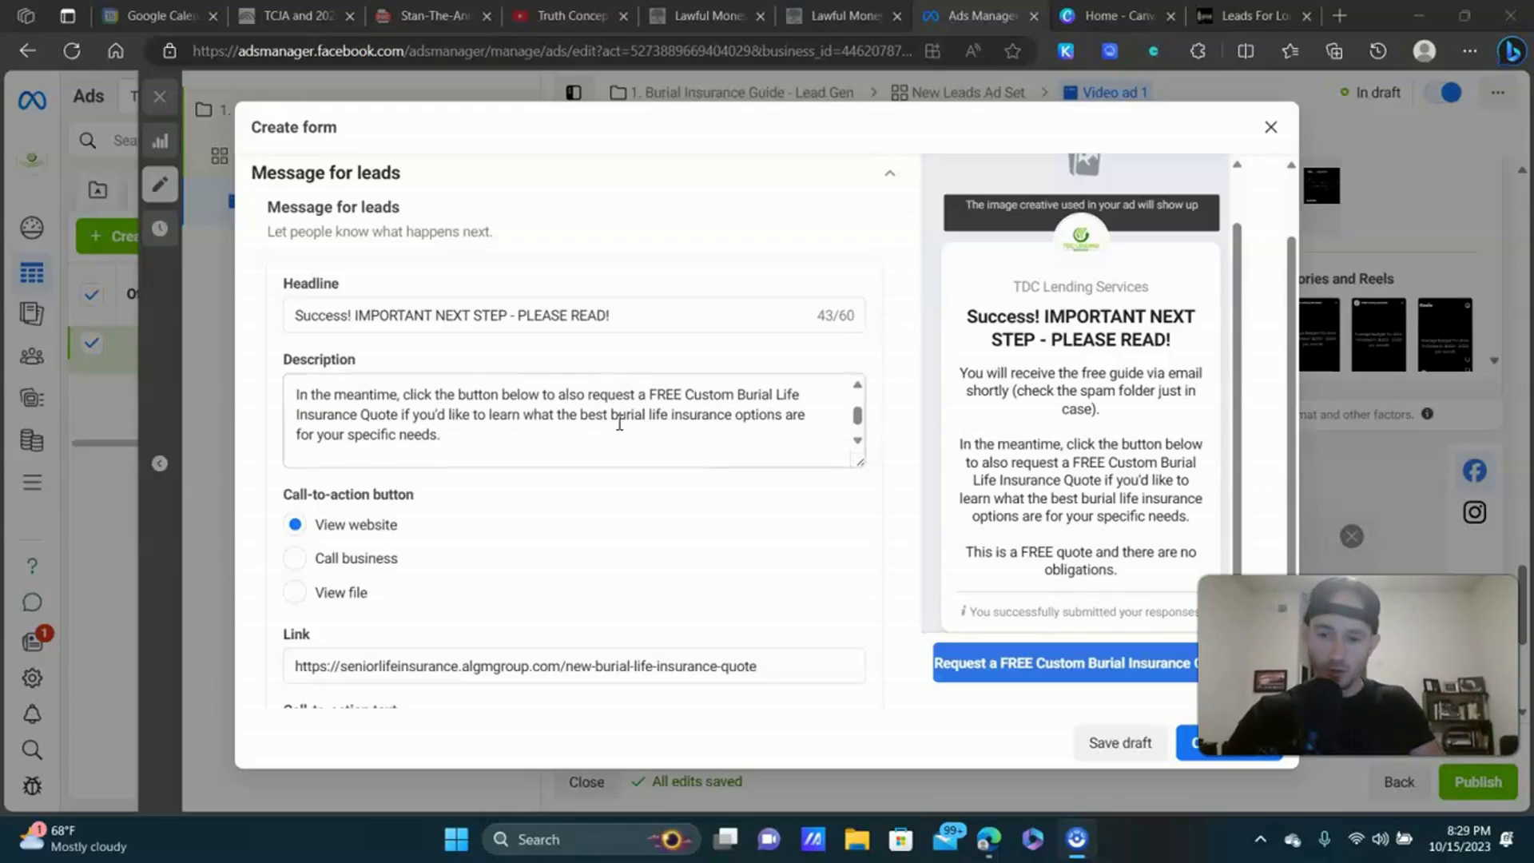
pyautogui.scroll(-1, 618, 423)
pyautogui.scroll(1, 531, 440)
pyautogui.scroll(-1, 553, 430)
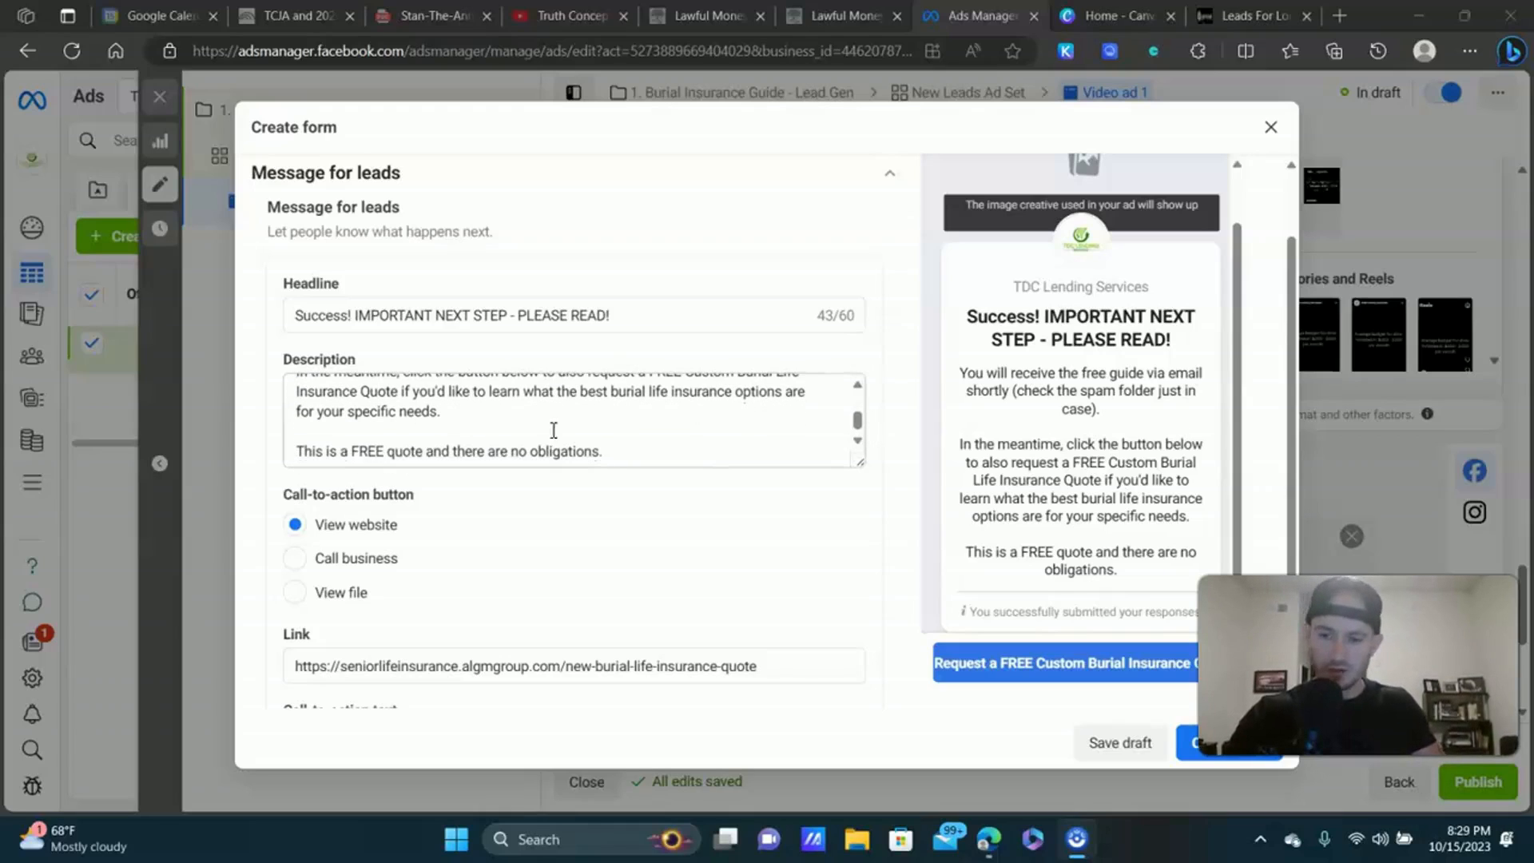
pyautogui.scroll(-1, 738, 402)
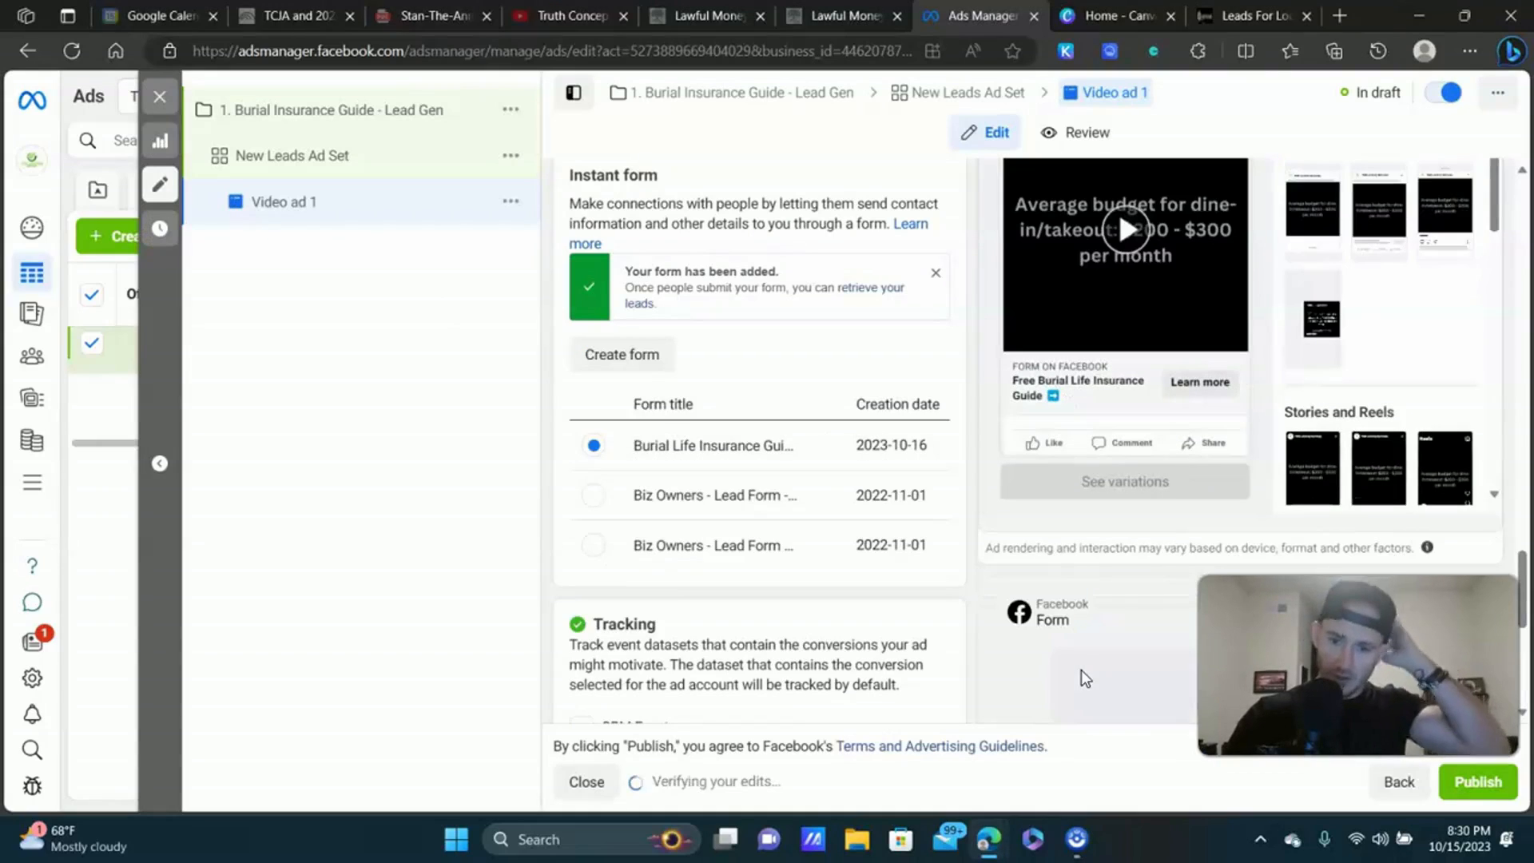
# Start building a URL parameter for the ad, with {{site_source_name}} as campaign source and {{adset.name}} as campaign medium.
pyautogui.scroll(-6, 845, 366)
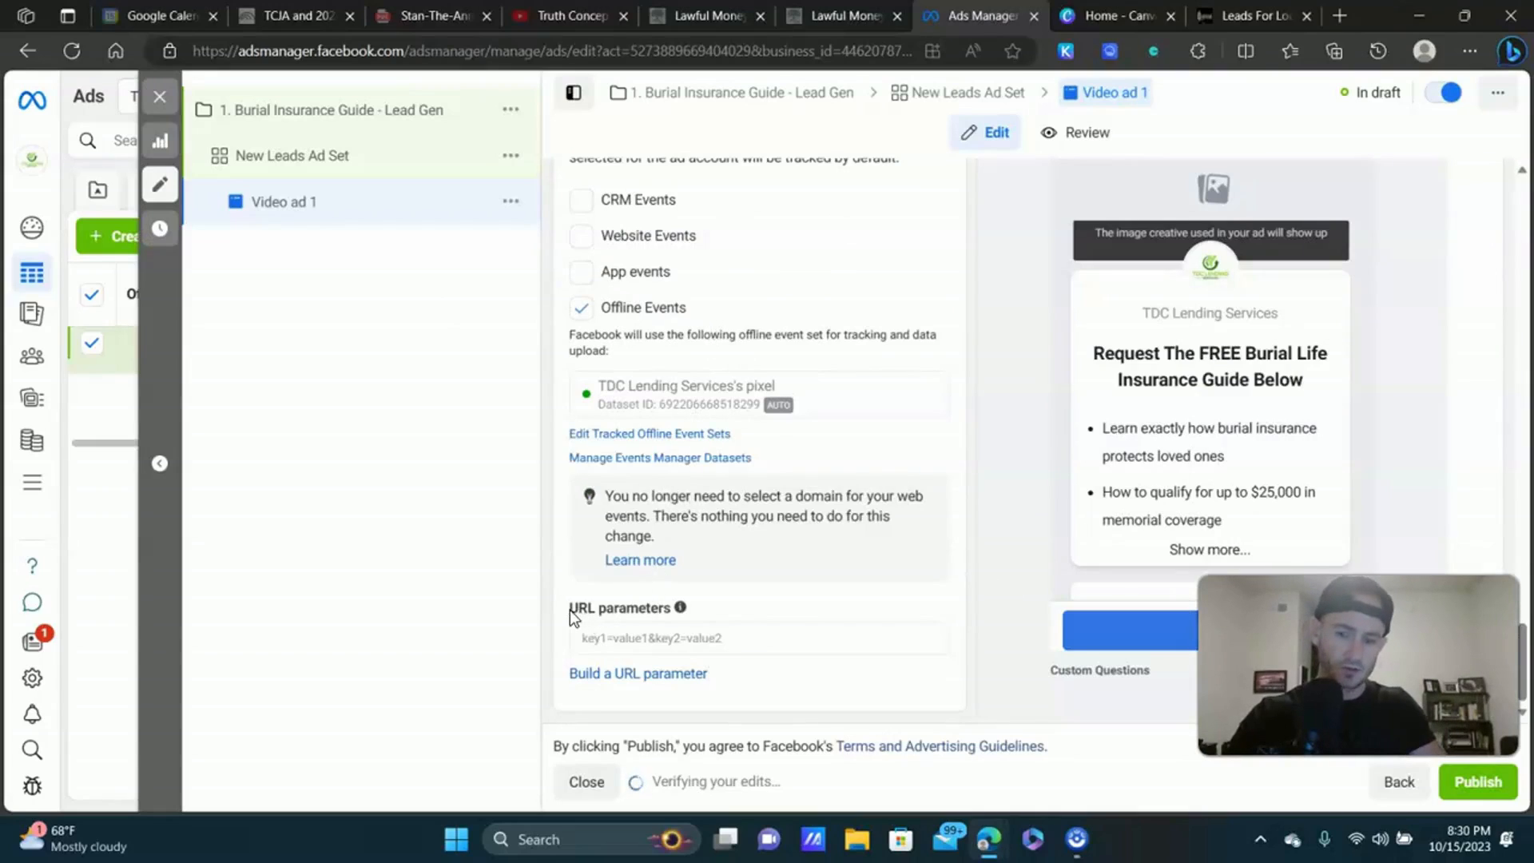
pyautogui.click(631, 675)
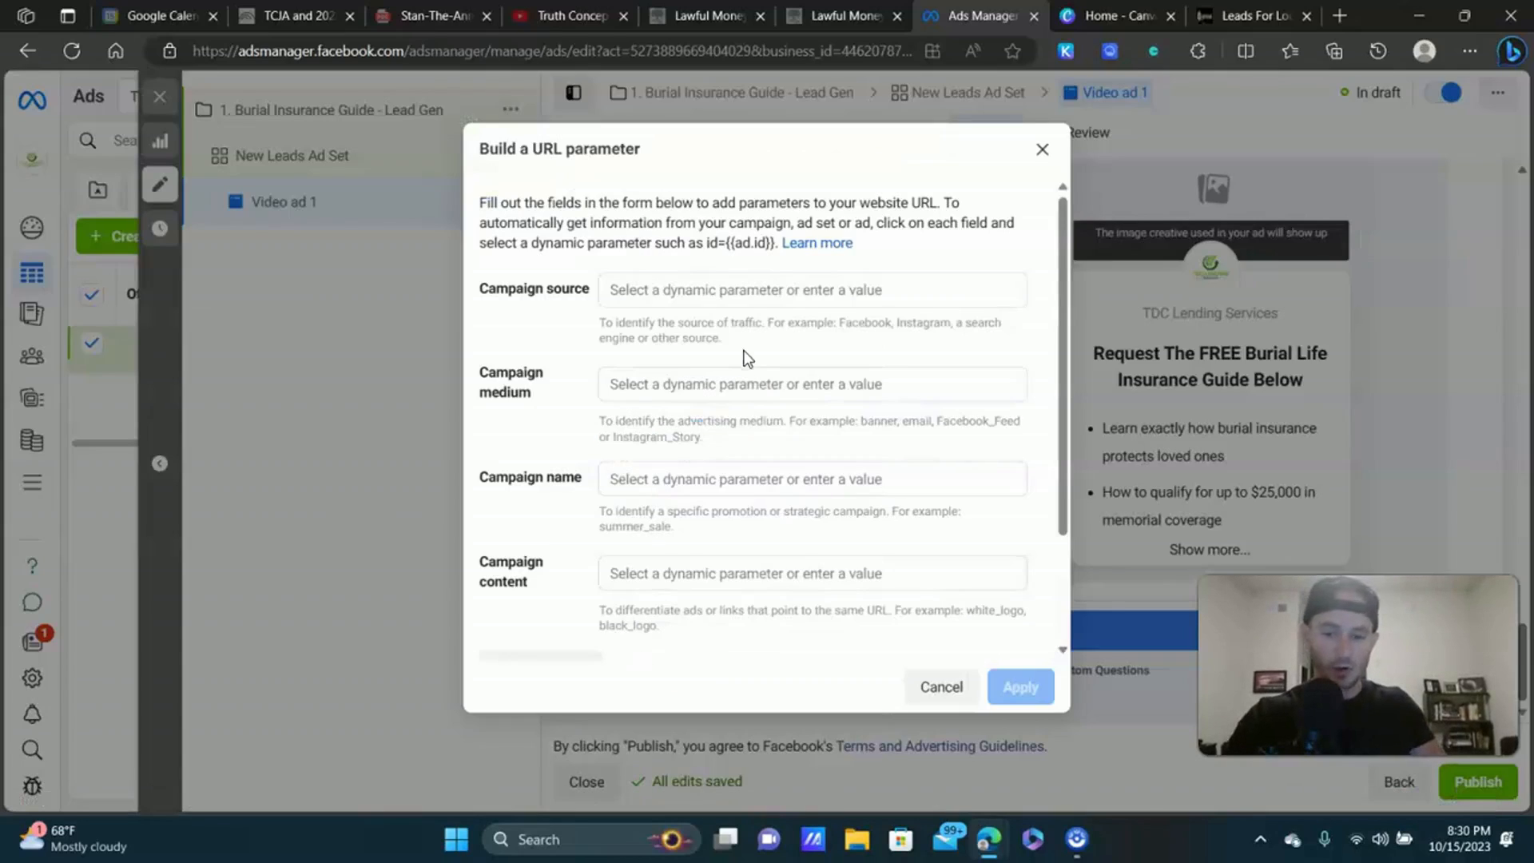
pyautogui.click(696, 280)
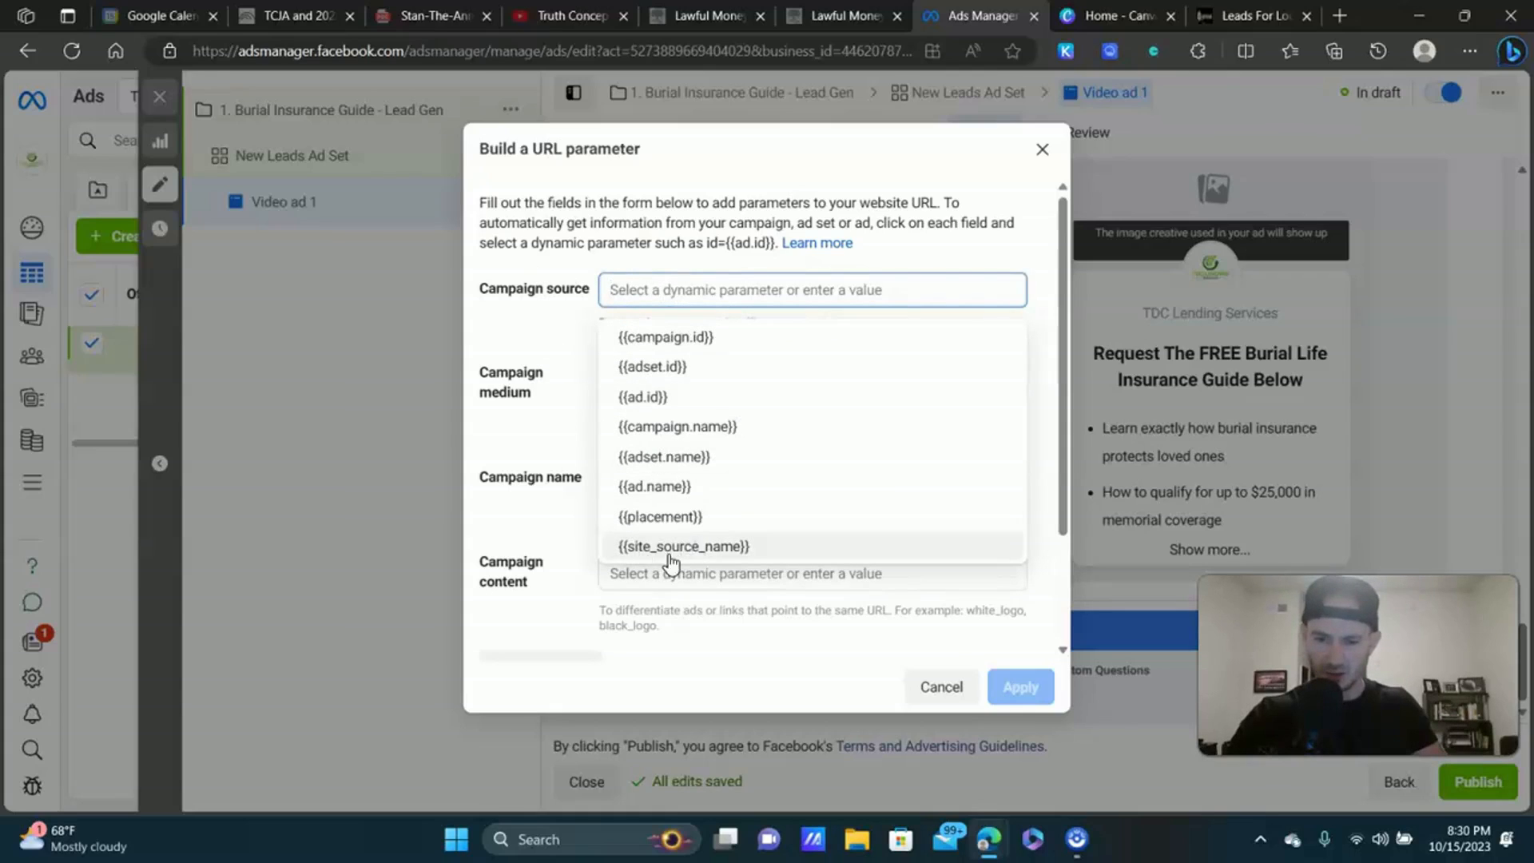
pyautogui.click(696, 548)
pyautogui.click(724, 384)
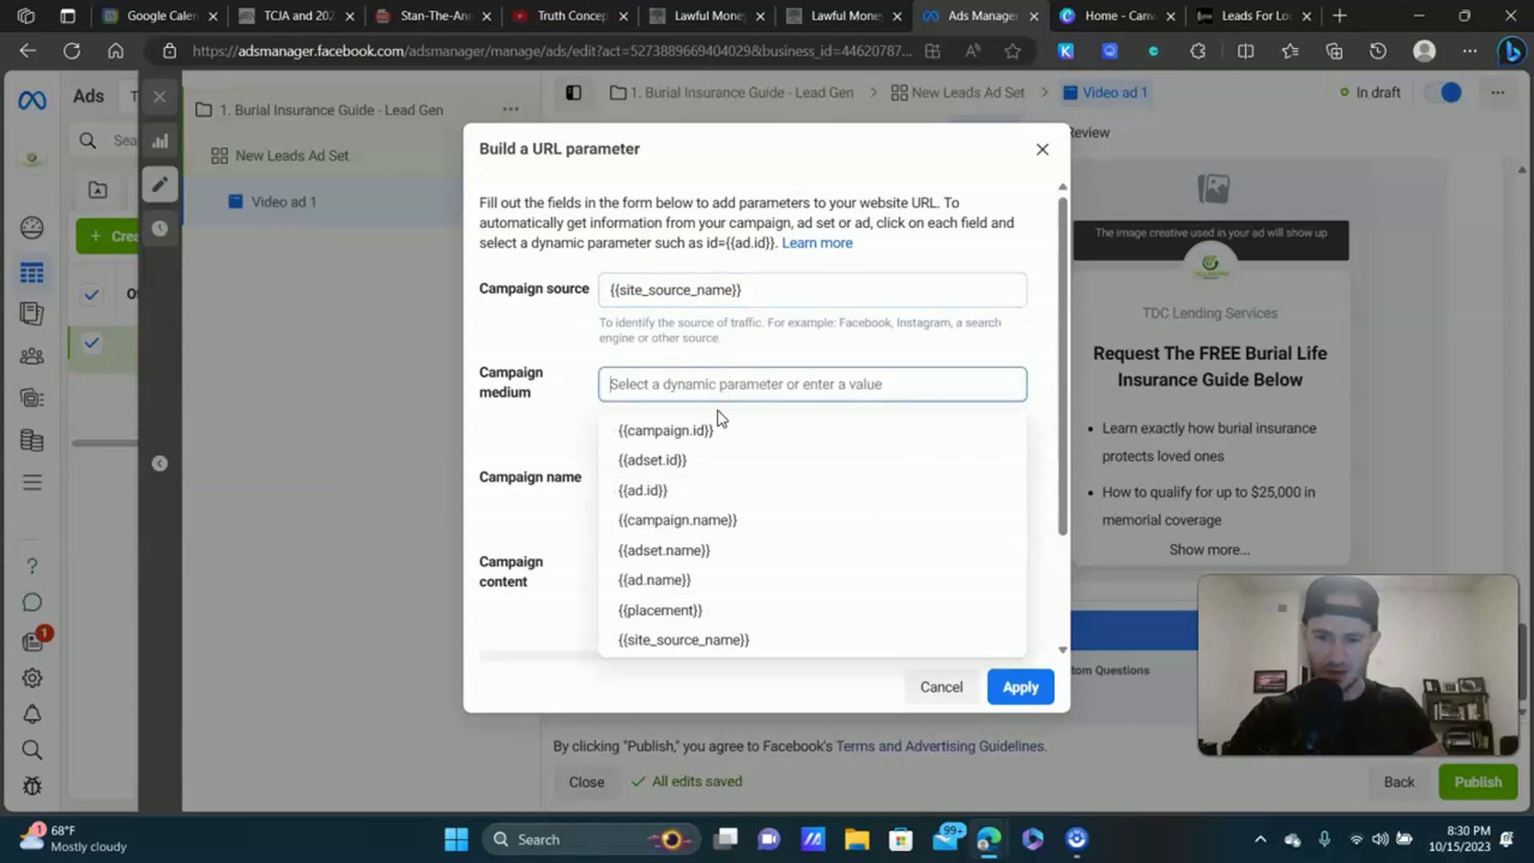
pyautogui.click(663, 549)
# Set the URL parameter's campaign name to {{campaign.name}} and its campaign content to {{ad.name}}.
pyautogui.click(661, 572)
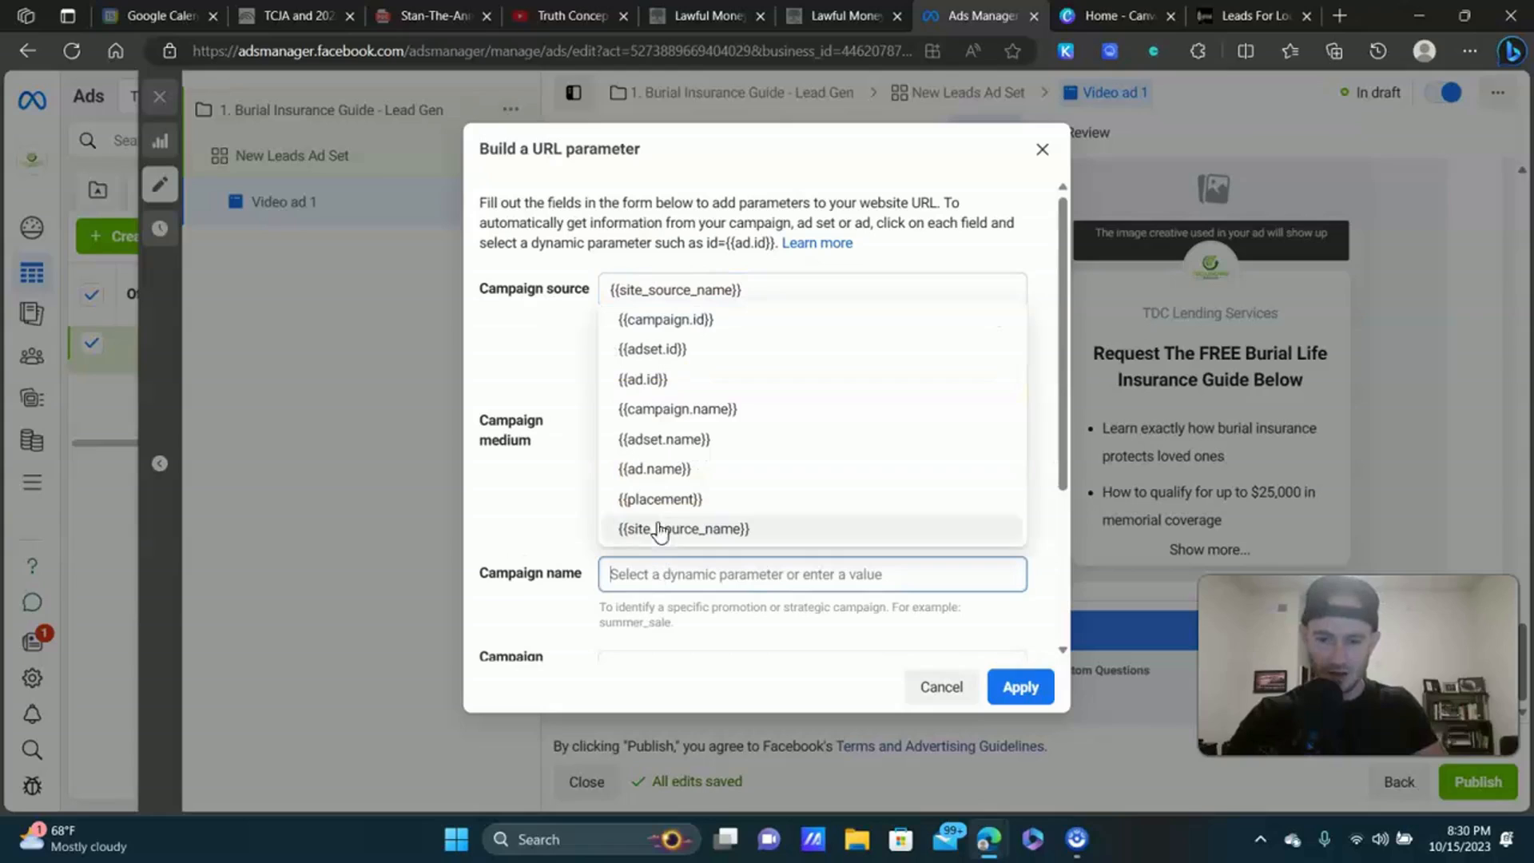
pyautogui.click(678, 408)
pyautogui.scroll(-4, 651, 415)
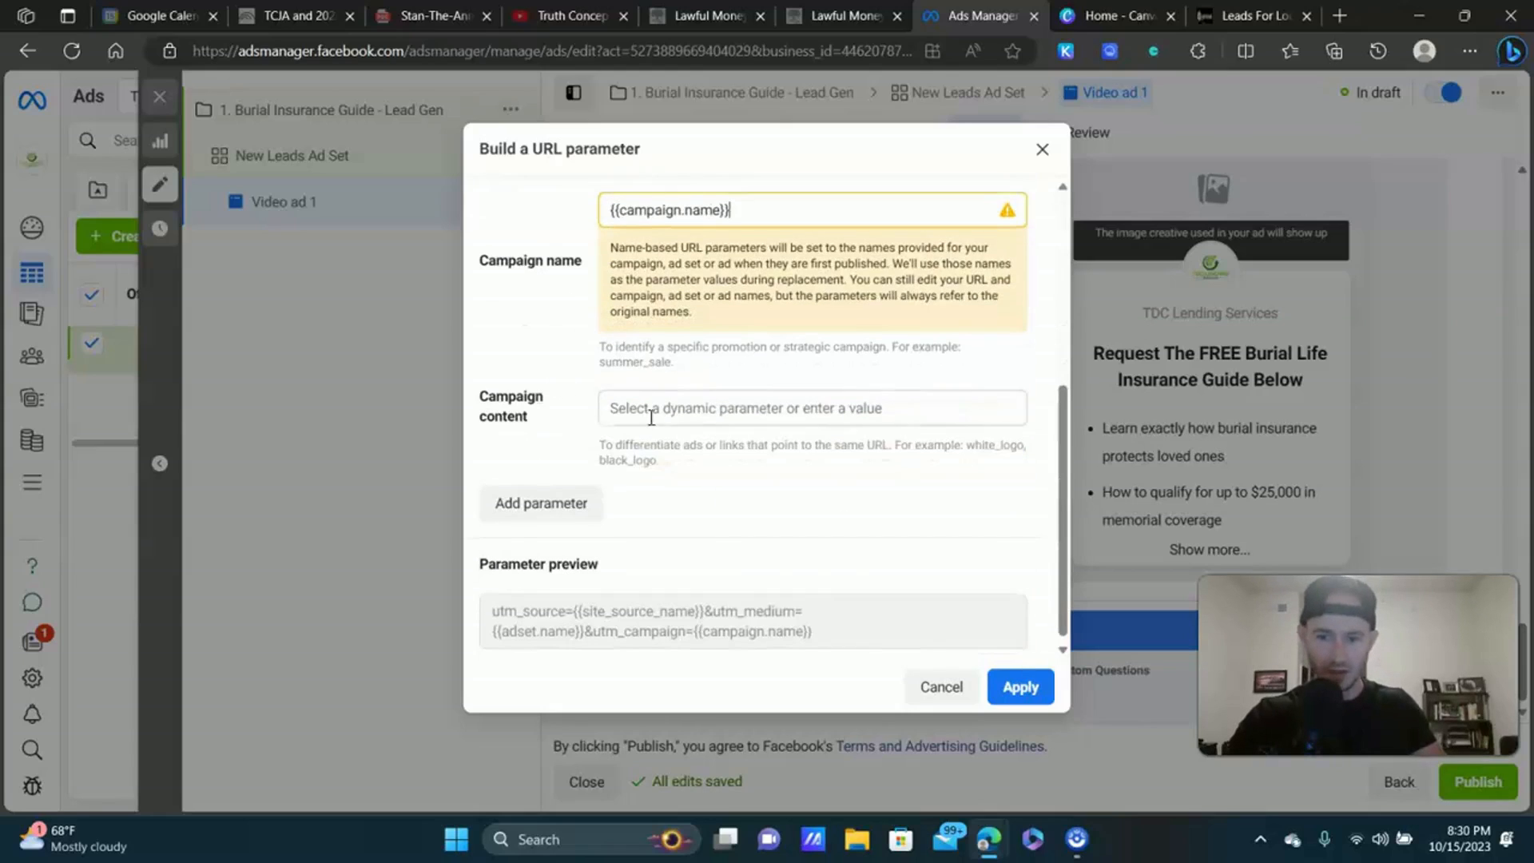
pyautogui.click(693, 409)
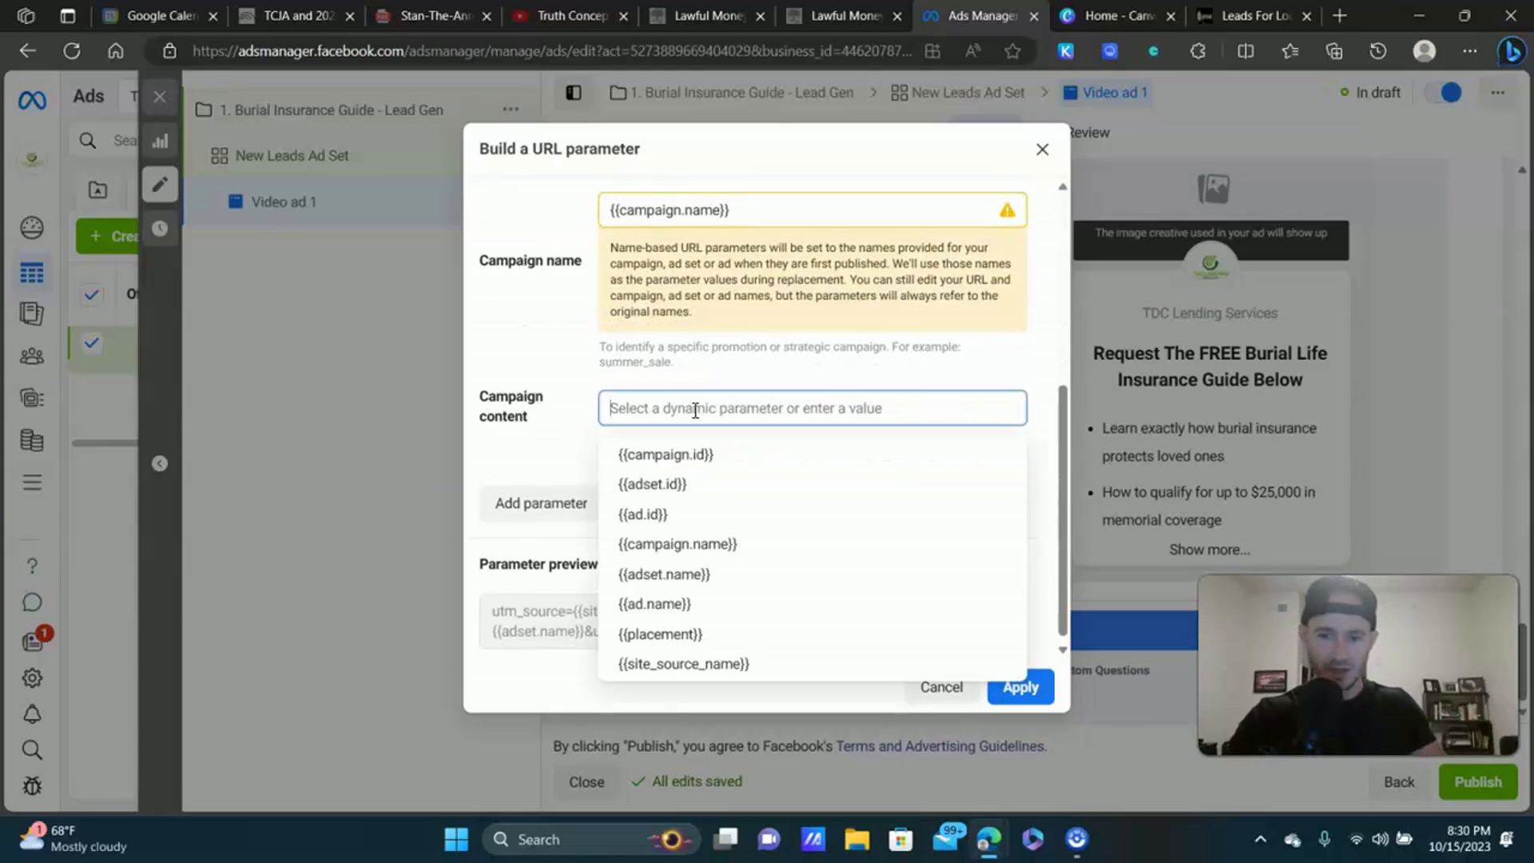
pyautogui.click(651, 605)
# Apply the built URL parameters to the video ad and check them in its tracking settings.
pyautogui.scroll(-2, 553, 342)
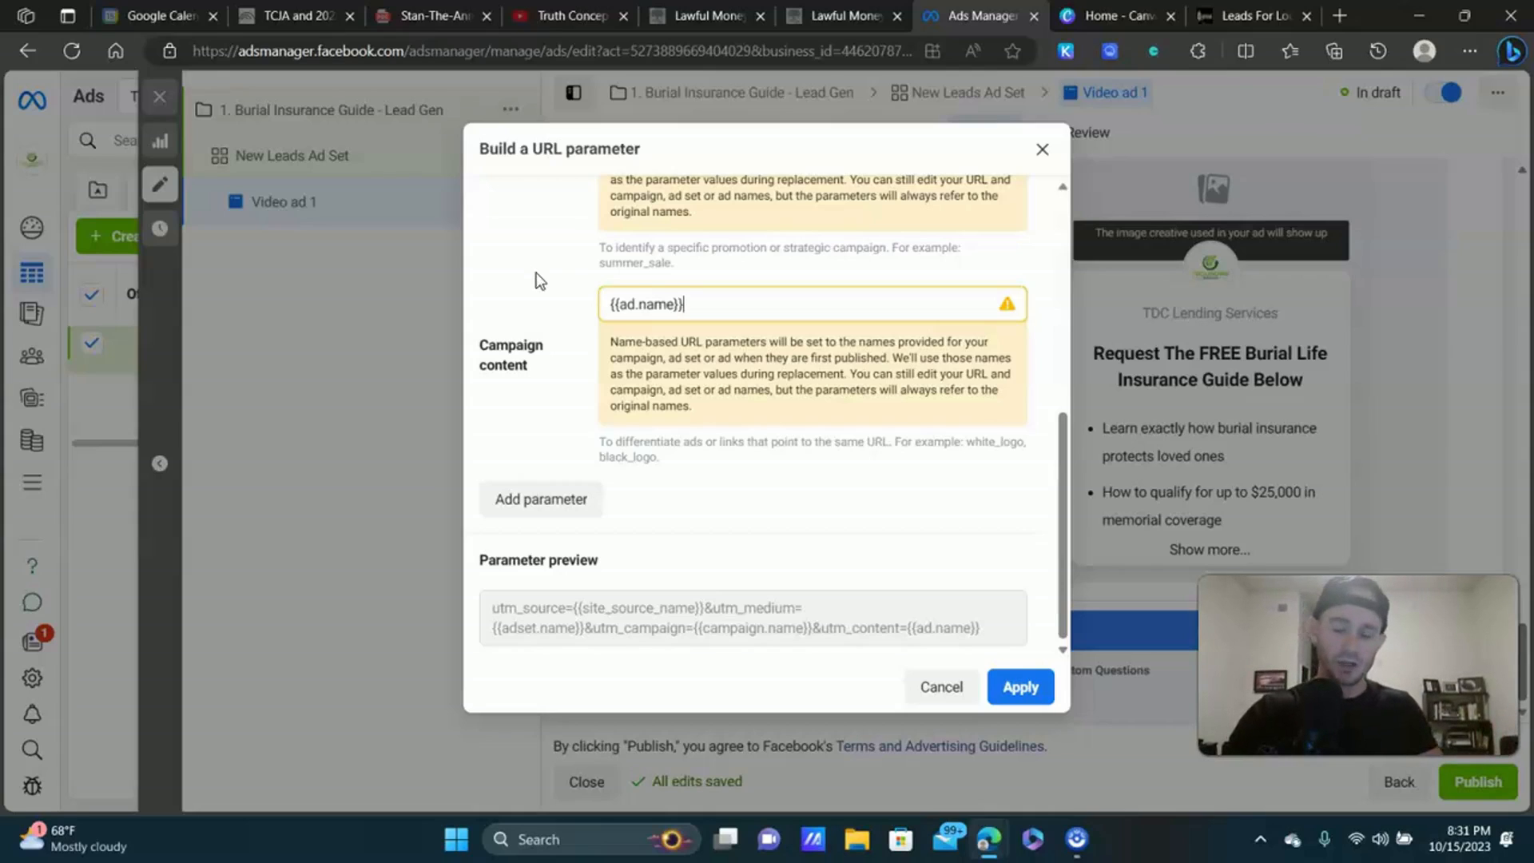
pyautogui.click(1062, 684)
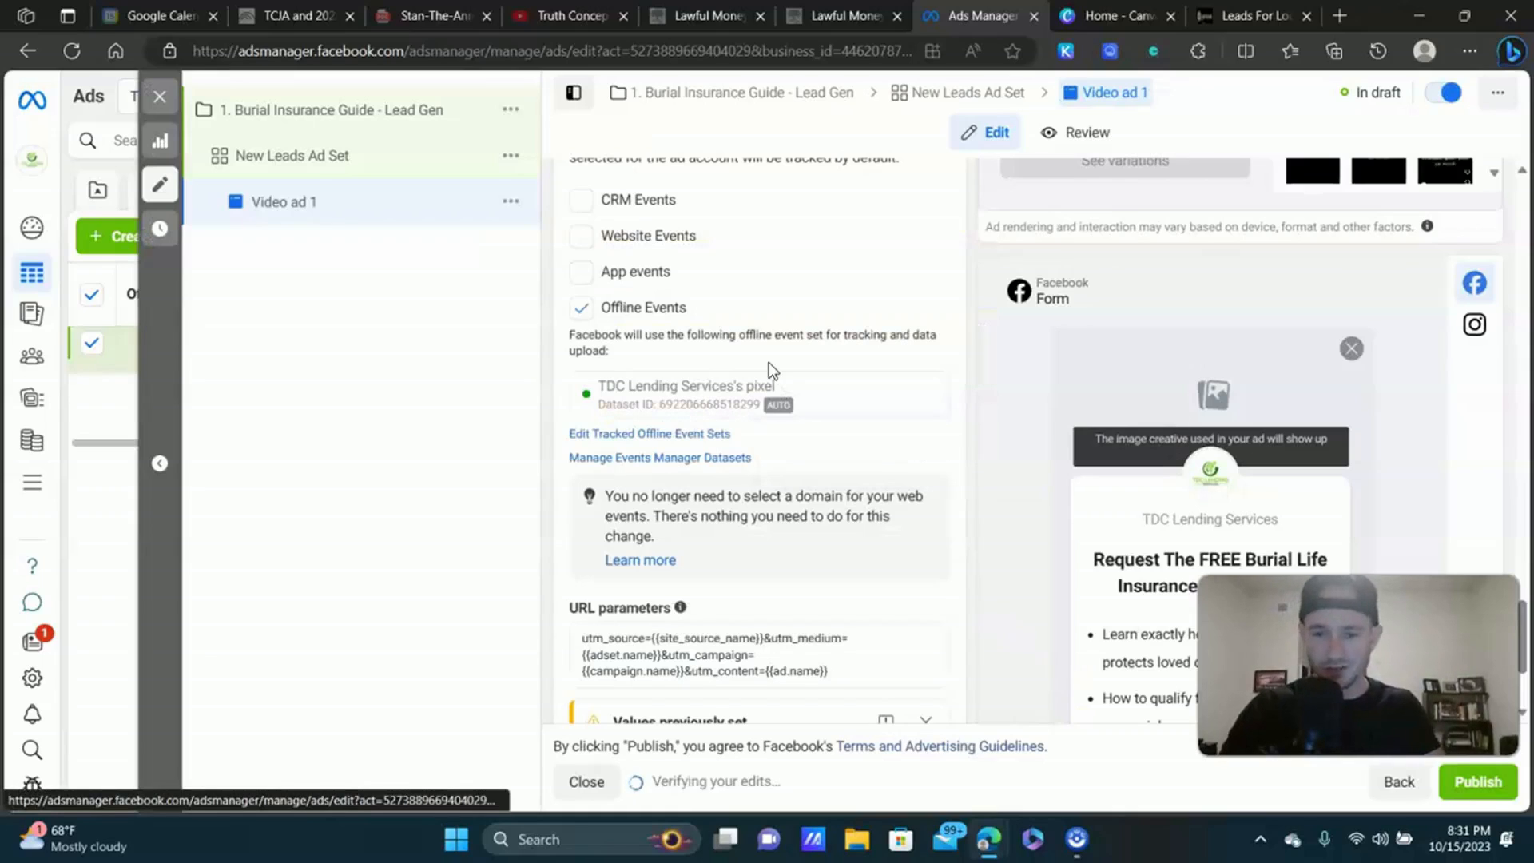
pyautogui.scroll(-3, 861, 389)
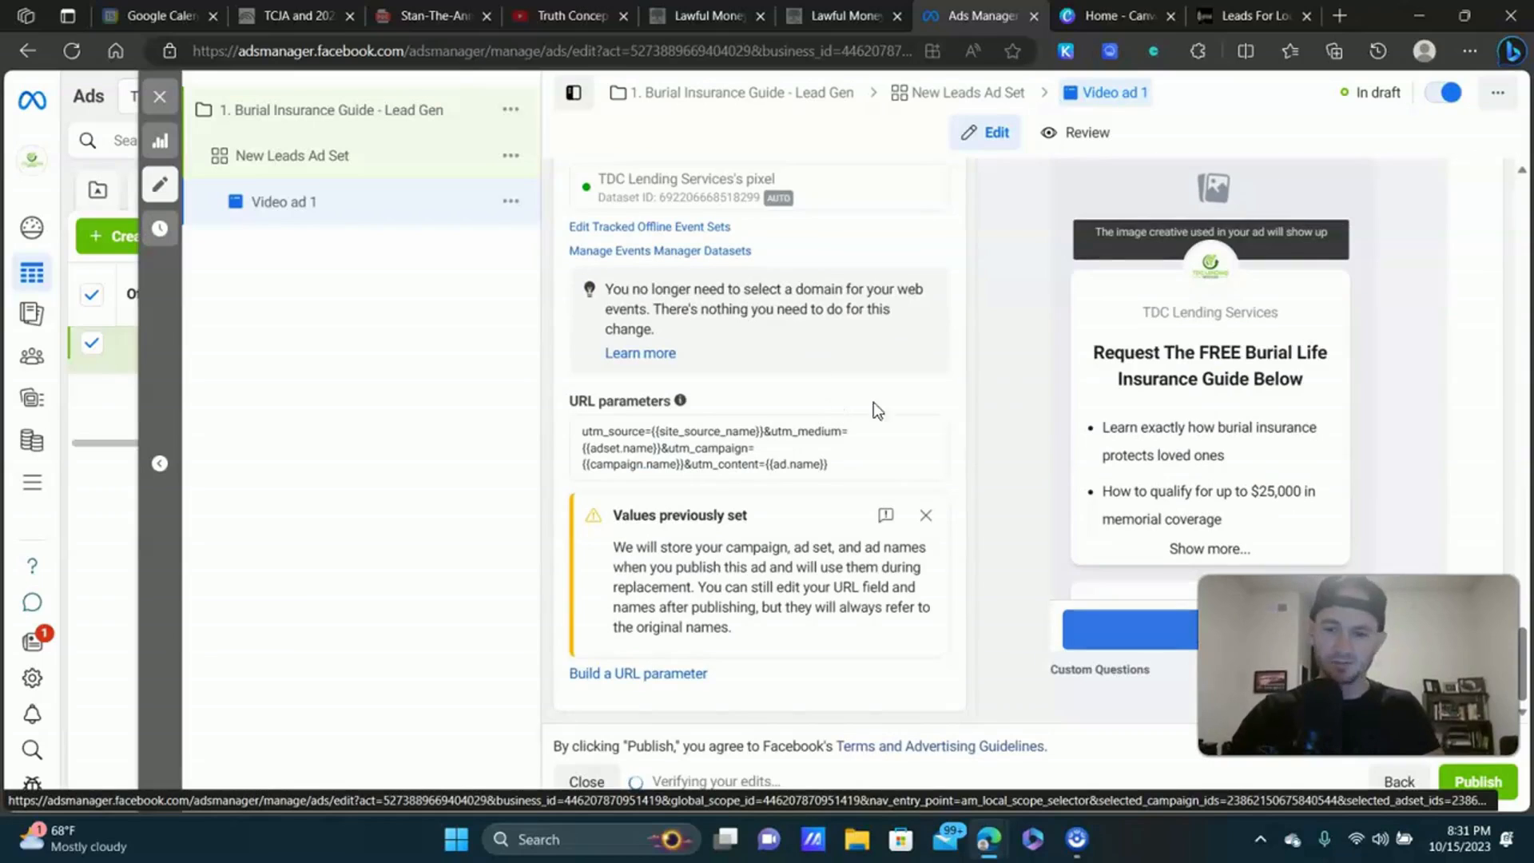
pyautogui.scroll(8, 876, 405)
pyautogui.scroll(-8, 904, 482)
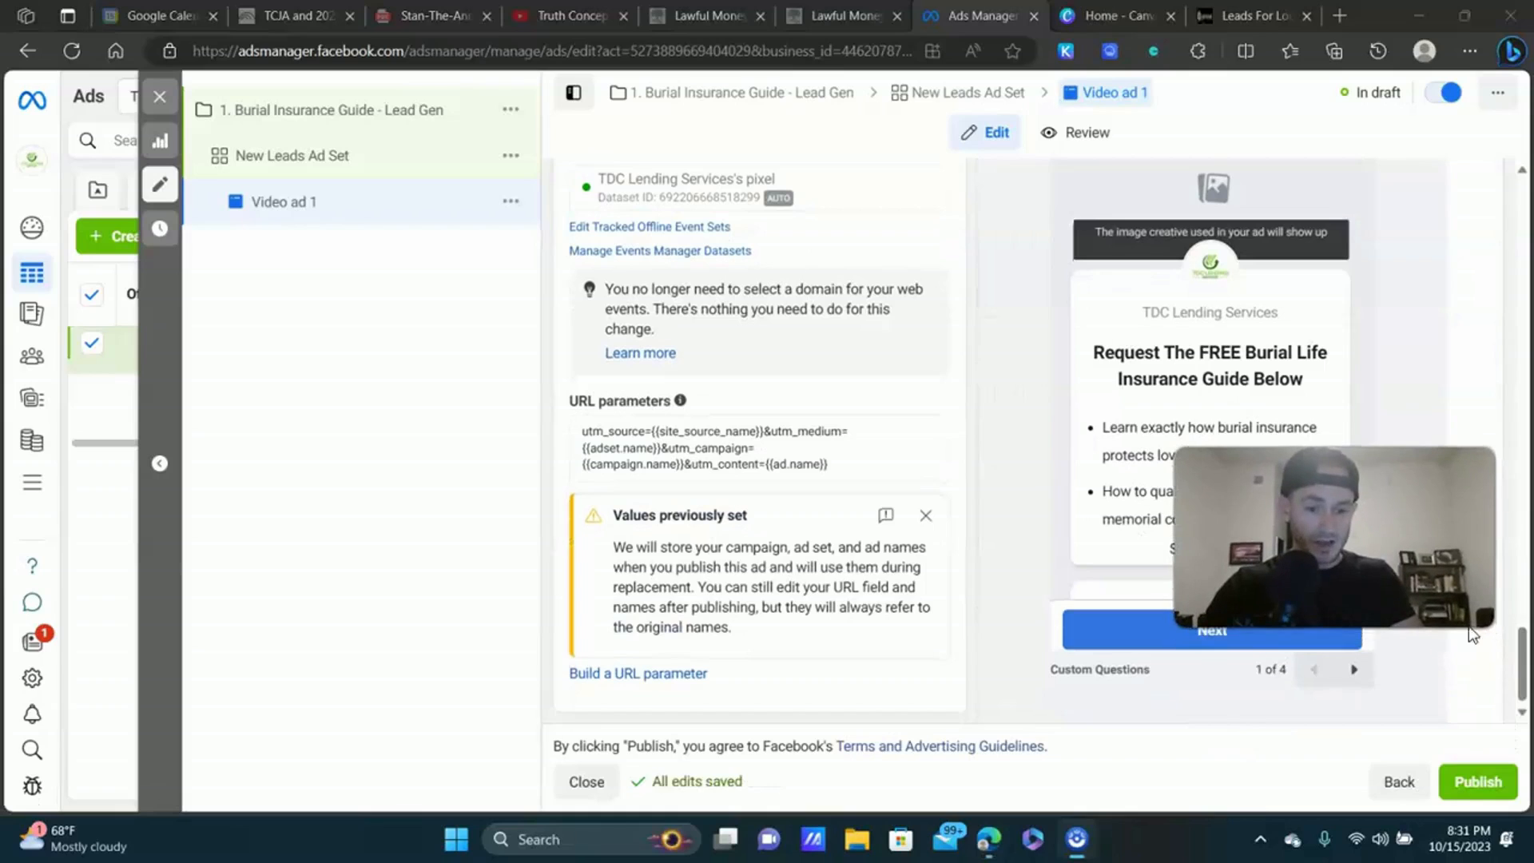
# Try to publish the video ad, and close the ad editor leaving it as a draft.
pyautogui.click(1476, 781)
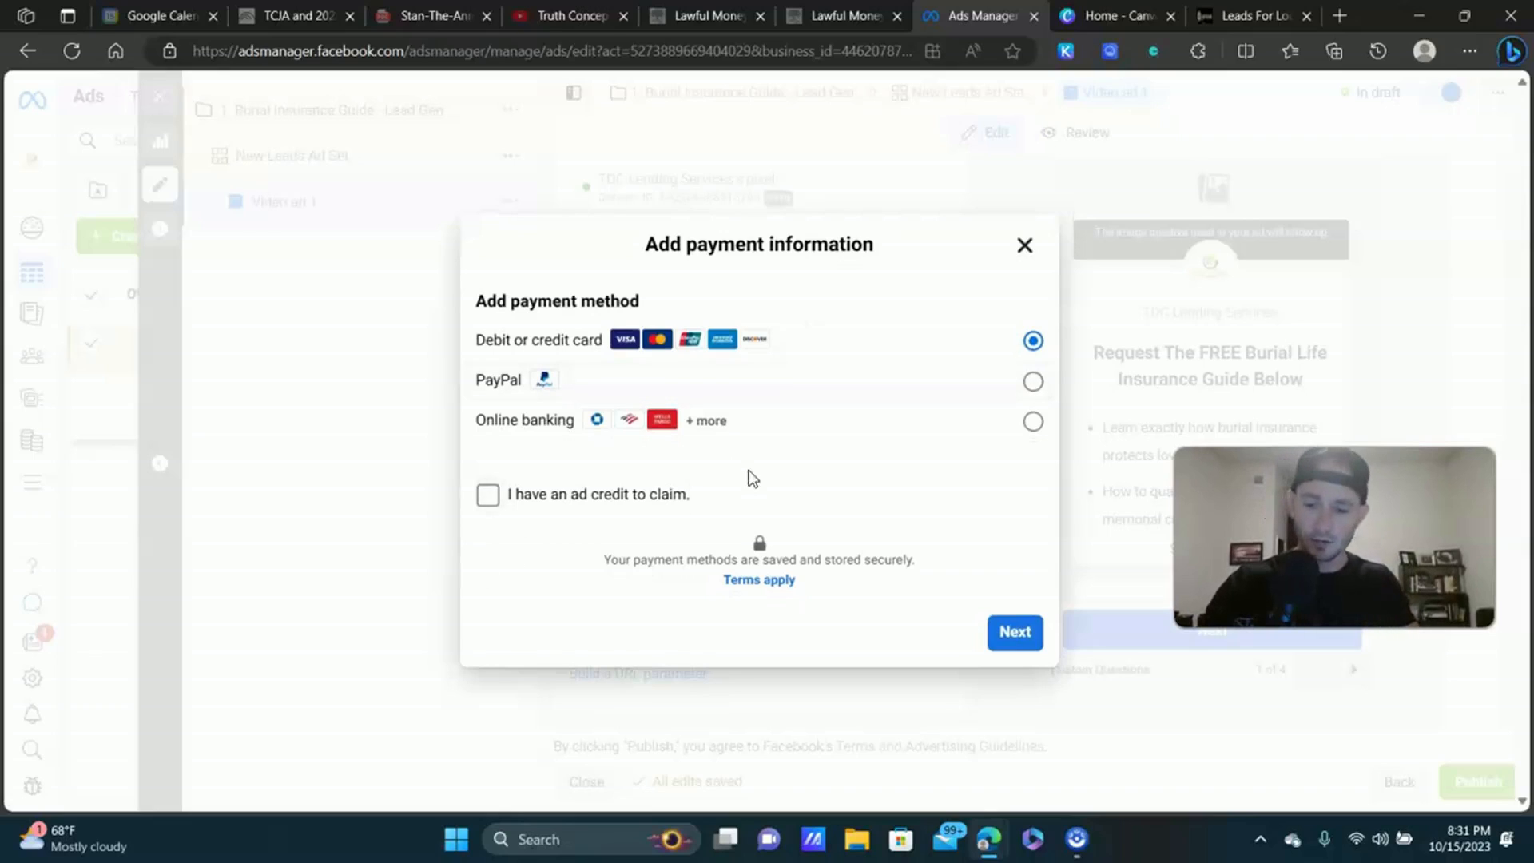
pyautogui.click(1023, 244)
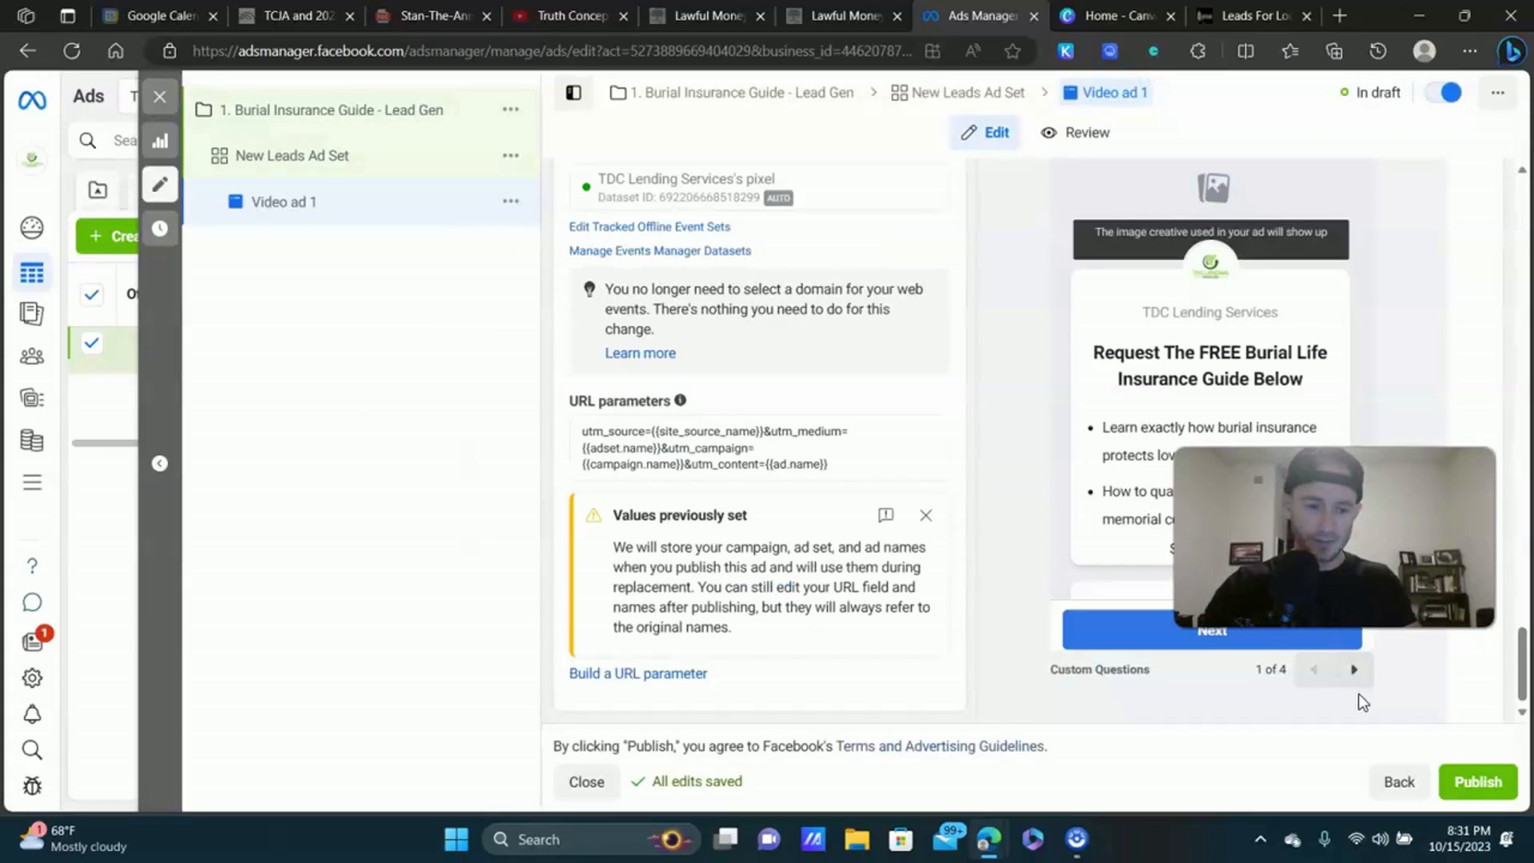
pyautogui.click(161, 187)
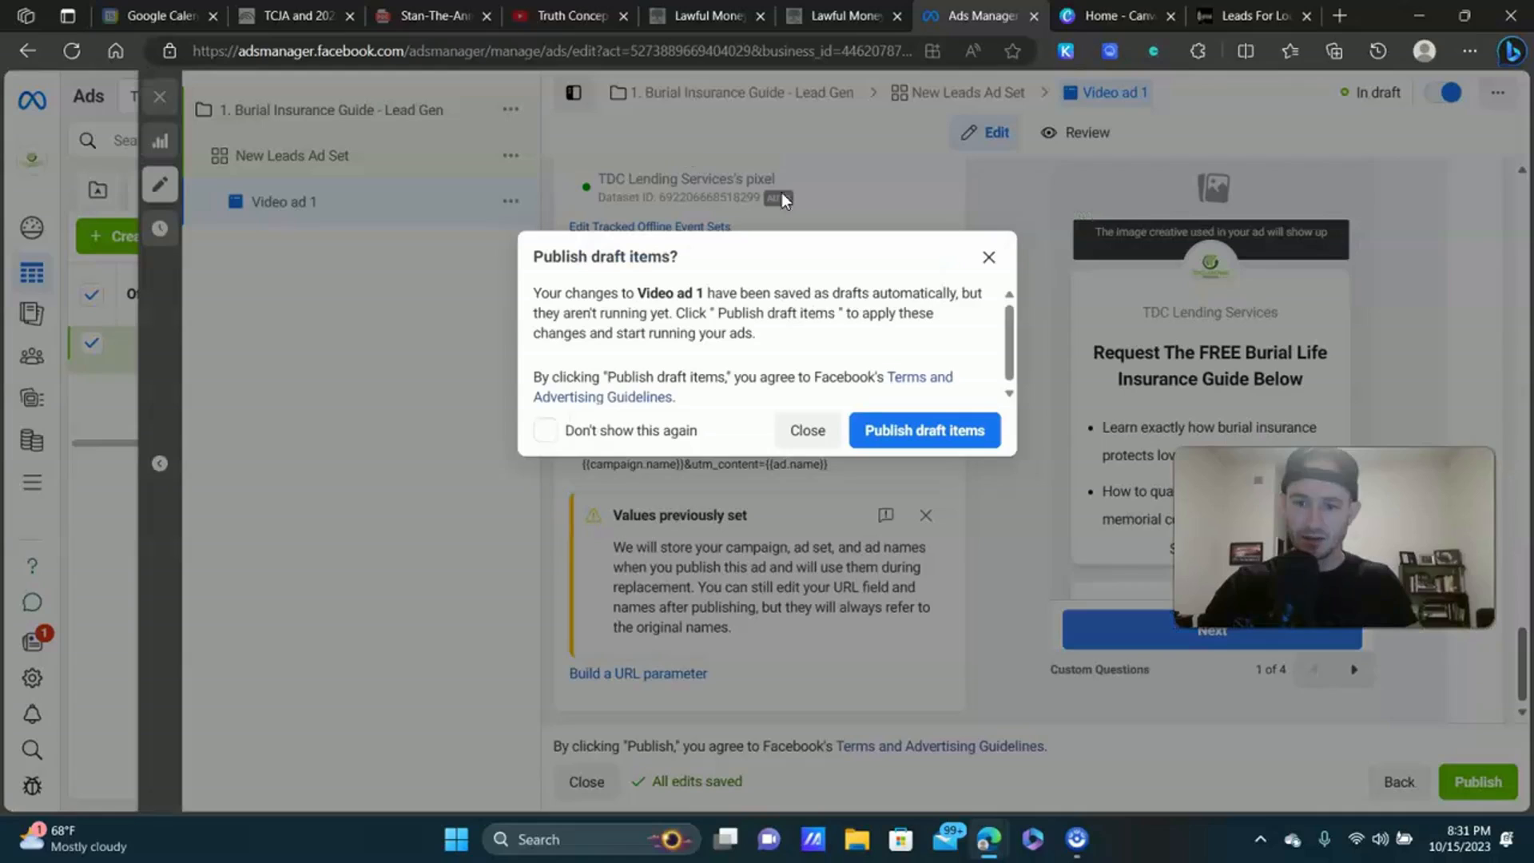
pyautogui.click(803, 445)
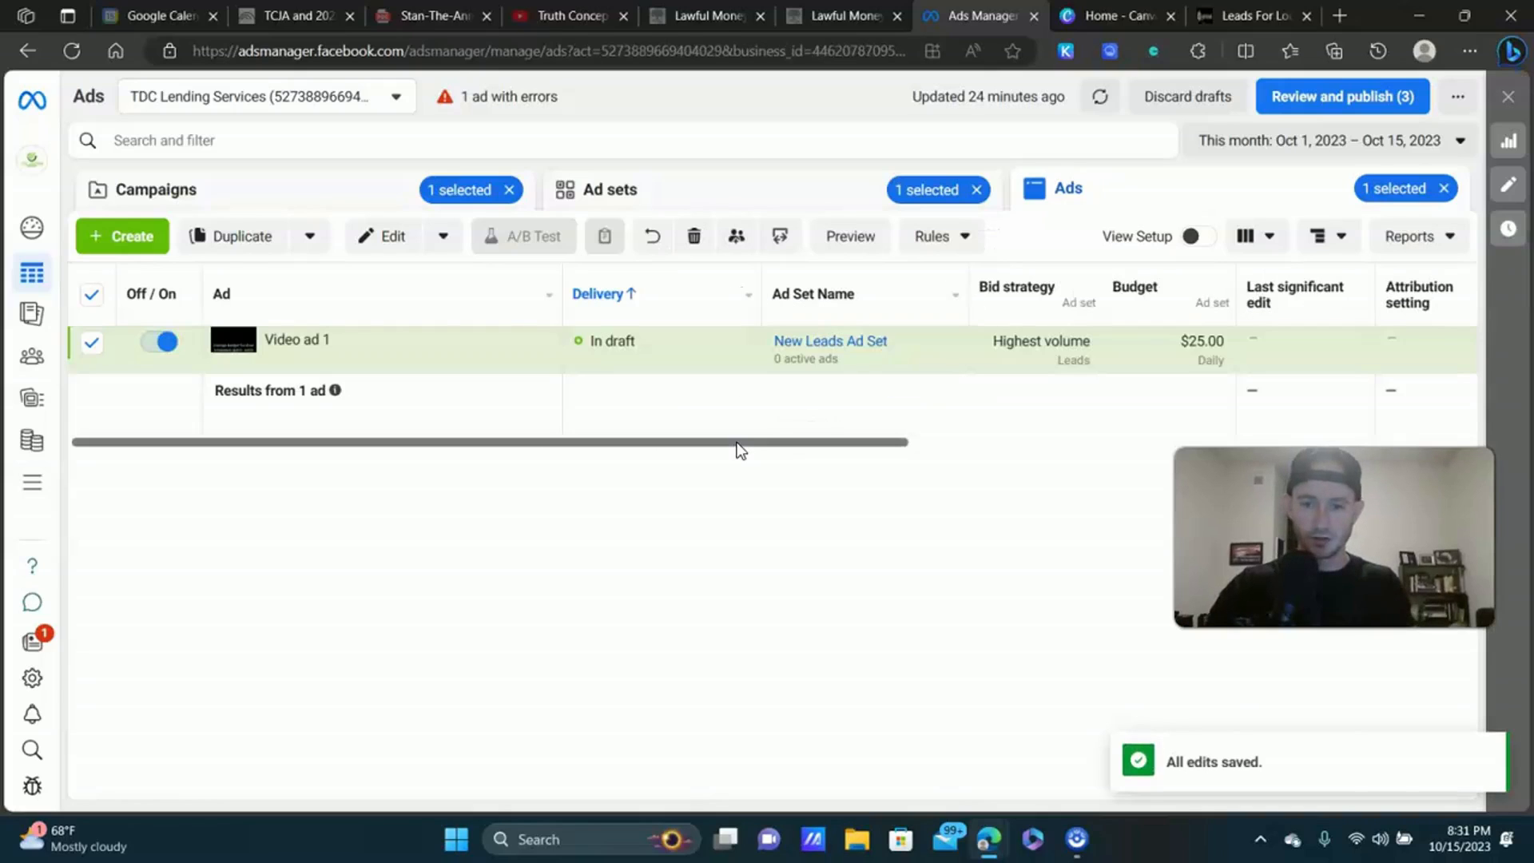
# Duplicate Video ad 1 once within the original campaign, keeping existing reactions, comments and shares shown on new ads.
pyautogui.moveTo(313, 358)
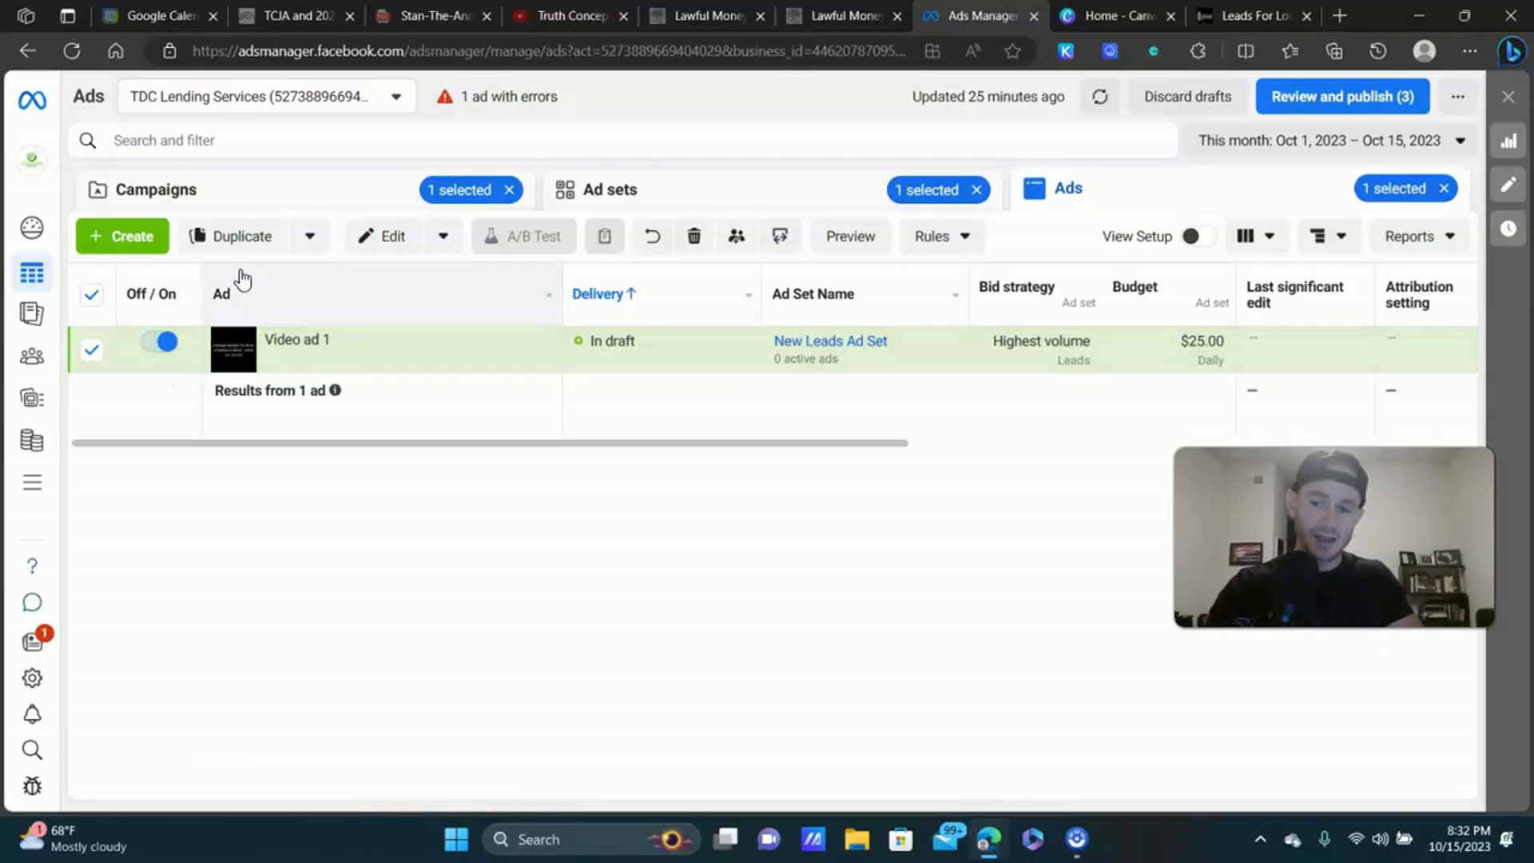
pyautogui.click(242, 235)
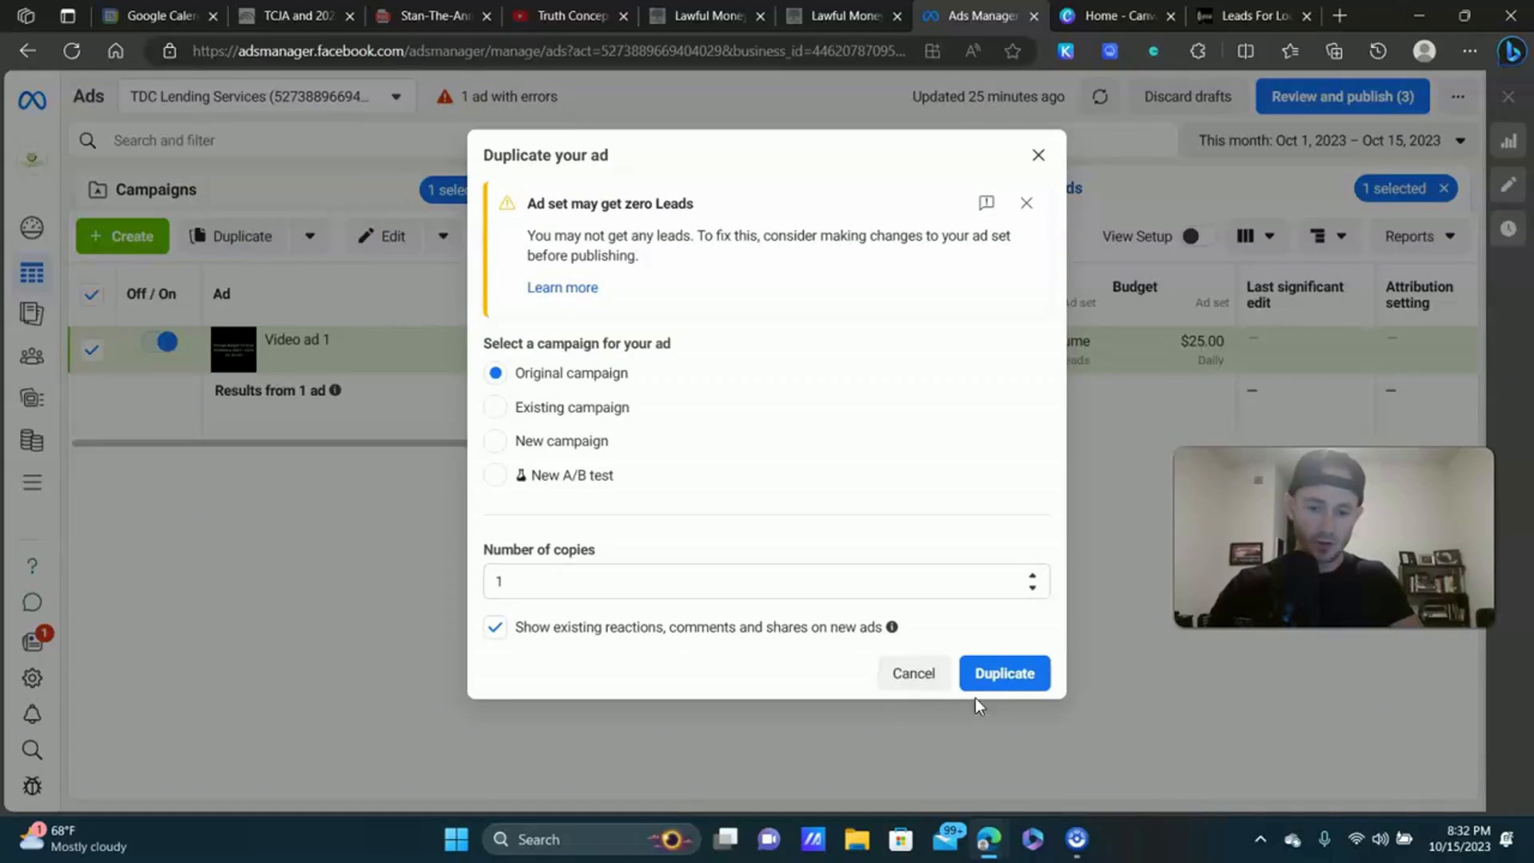
pyautogui.click(1005, 674)
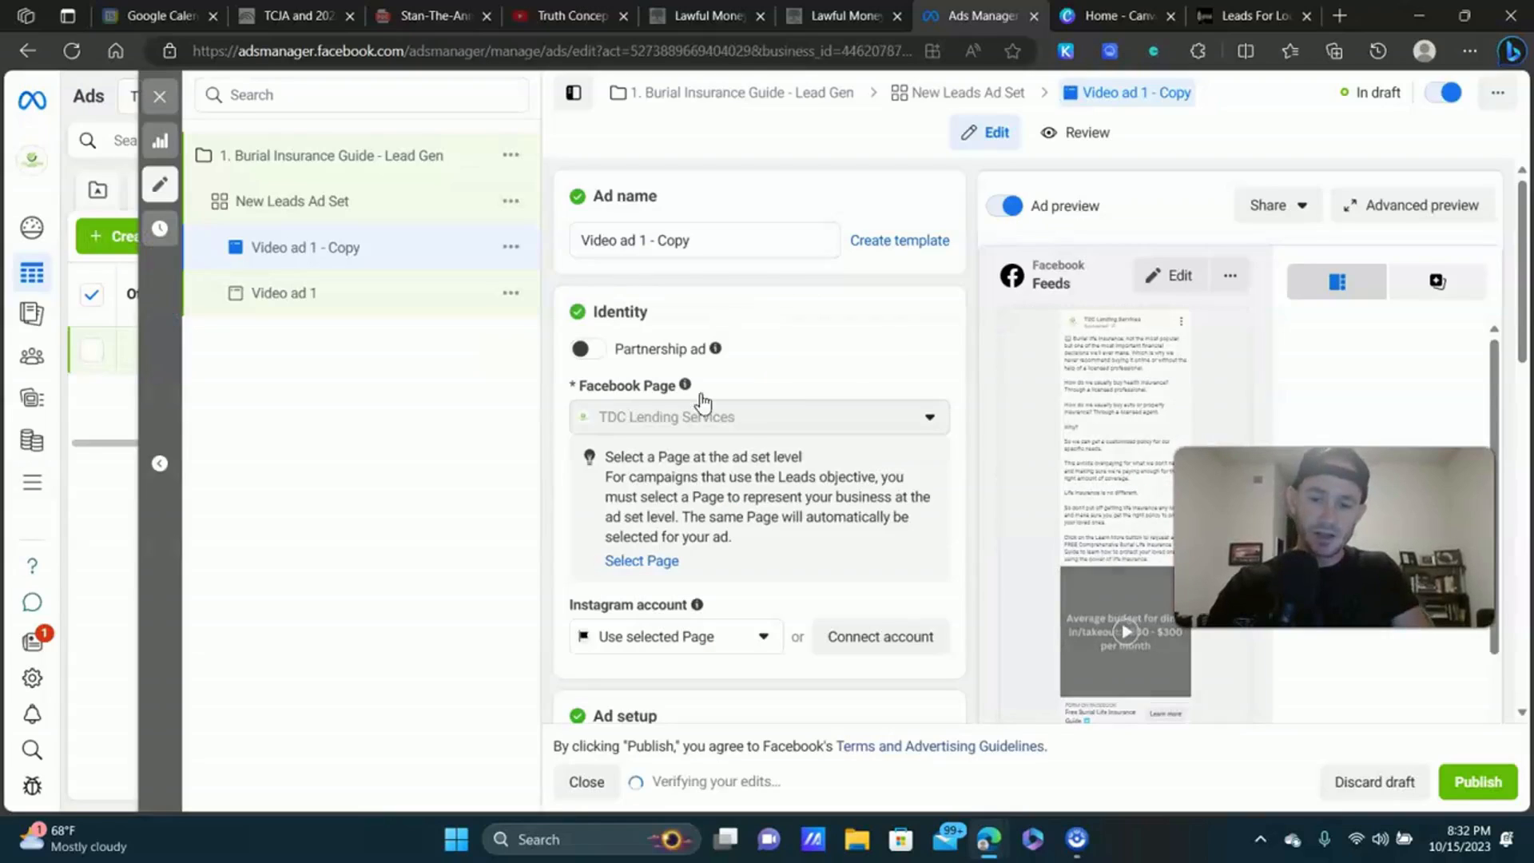
# Rename the duplicated ad as Post Style Image.
pyautogui.tripleClick(736, 239)
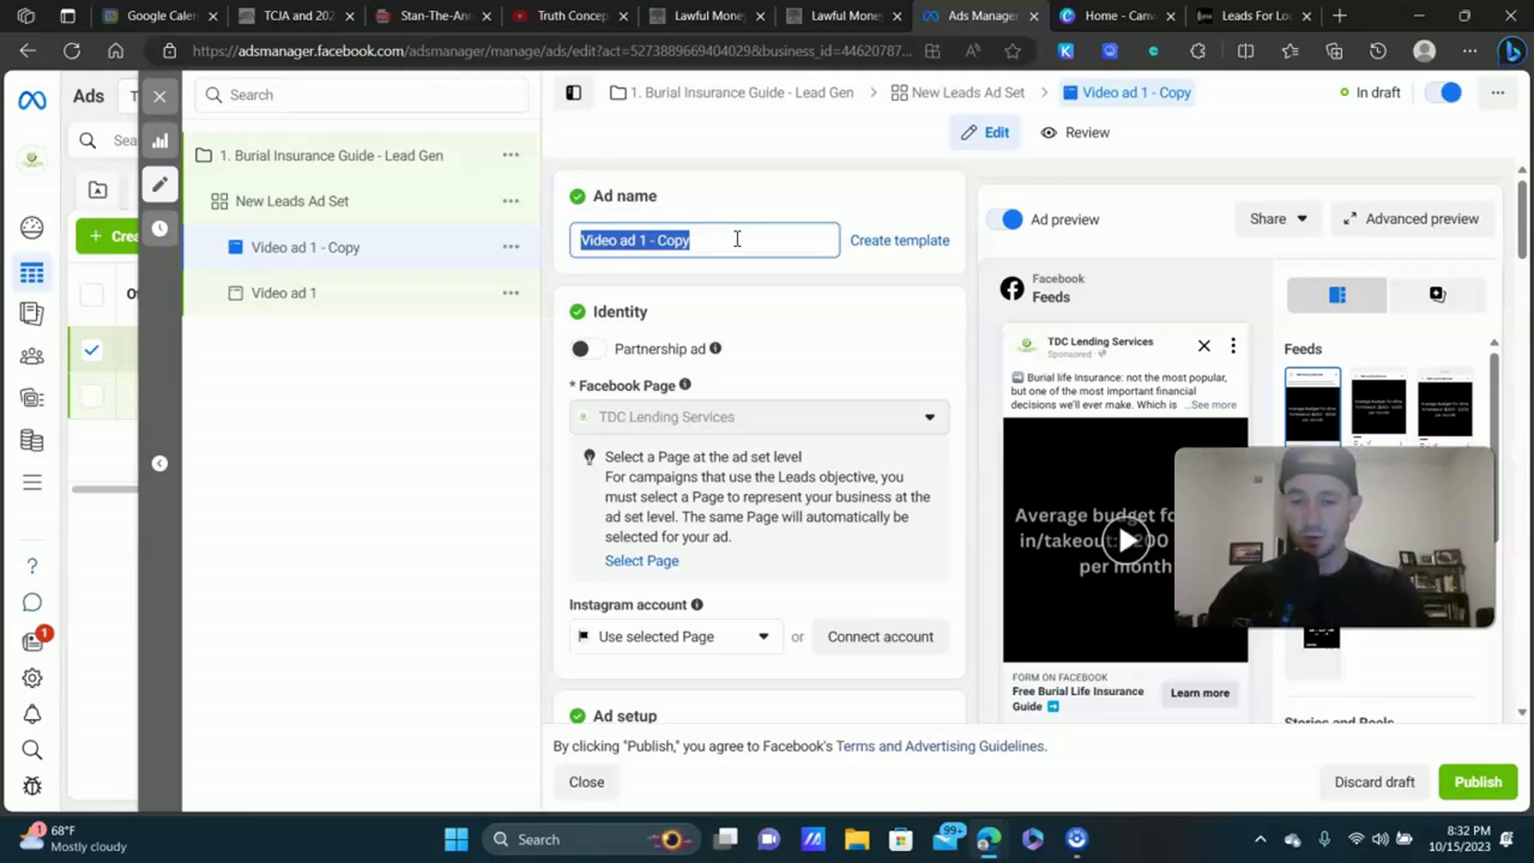
pyautogui.write('Lh')
pyautogui.press('BackSpace')
pyautogui.press('BackSpace')
pyautogui.write('Post S')
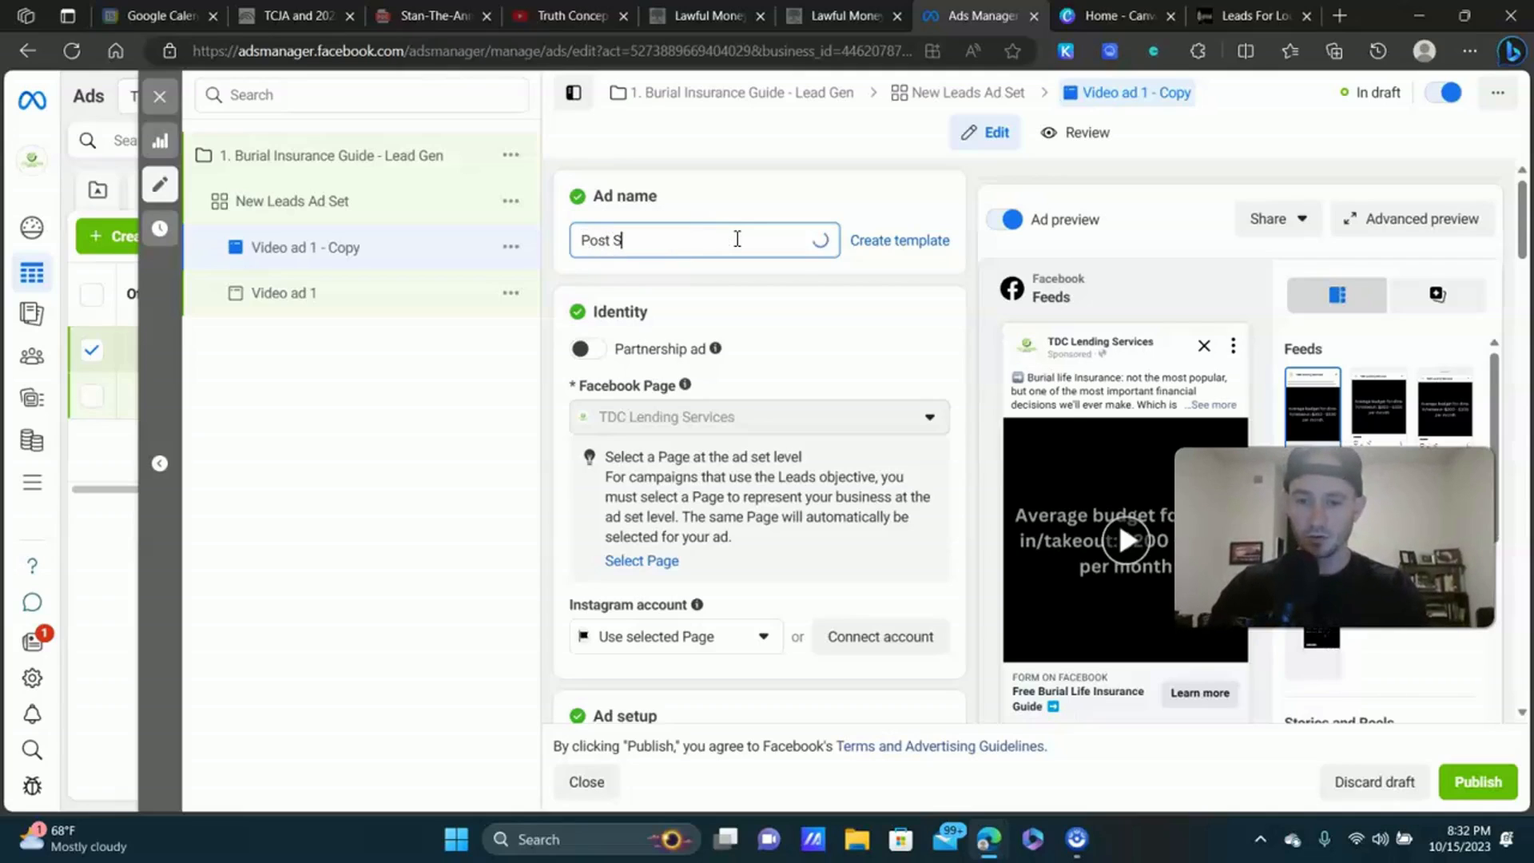
pyautogui.write('tyle Image')
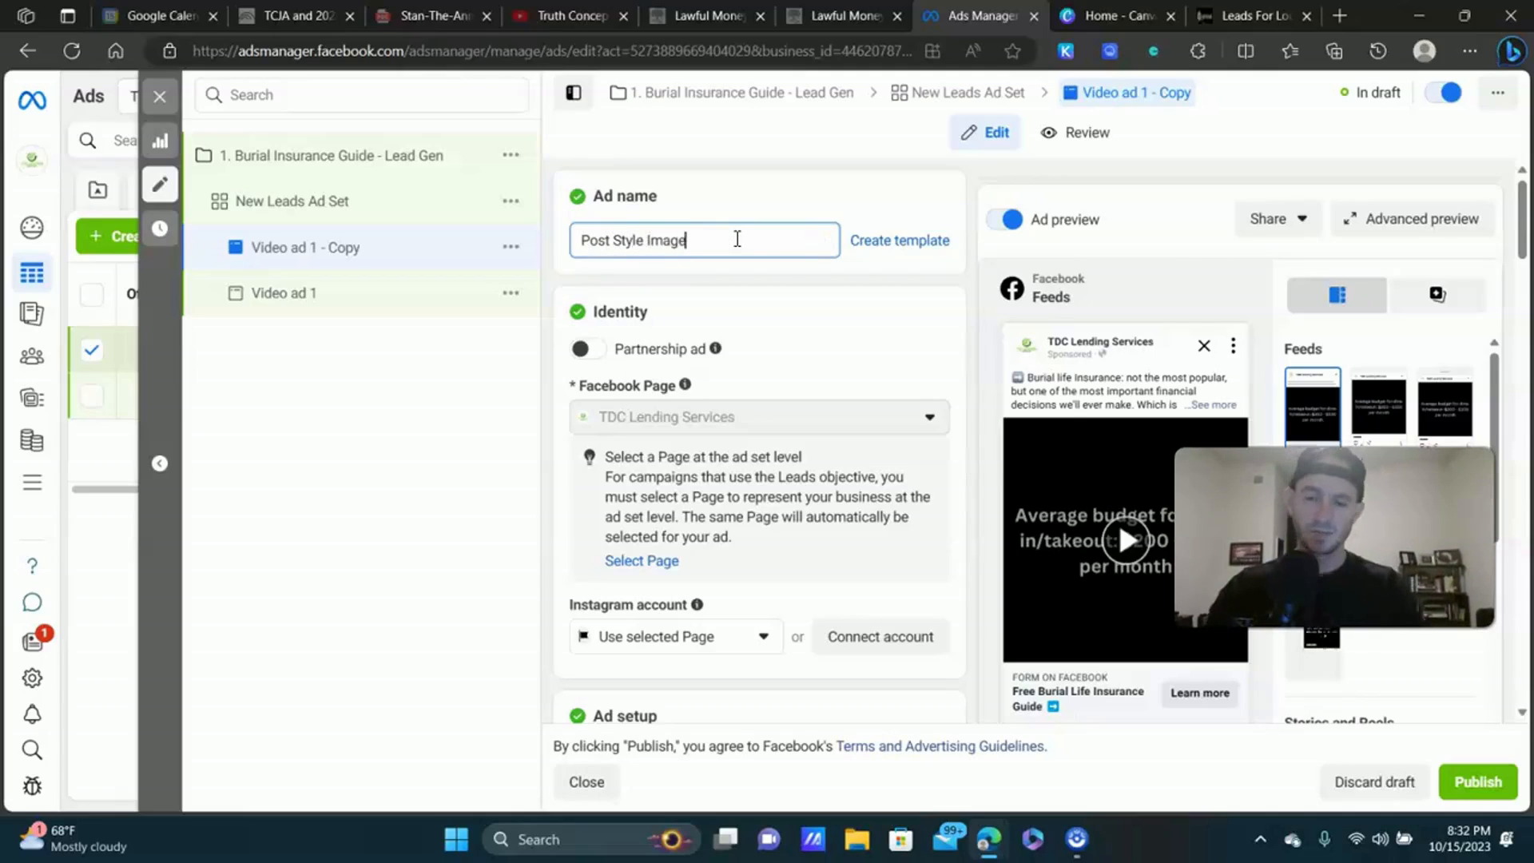
# Turn off the ad preview and remove the video media from the Post Style Image ad's creative.
pyautogui.scroll(-10, 758, 354)
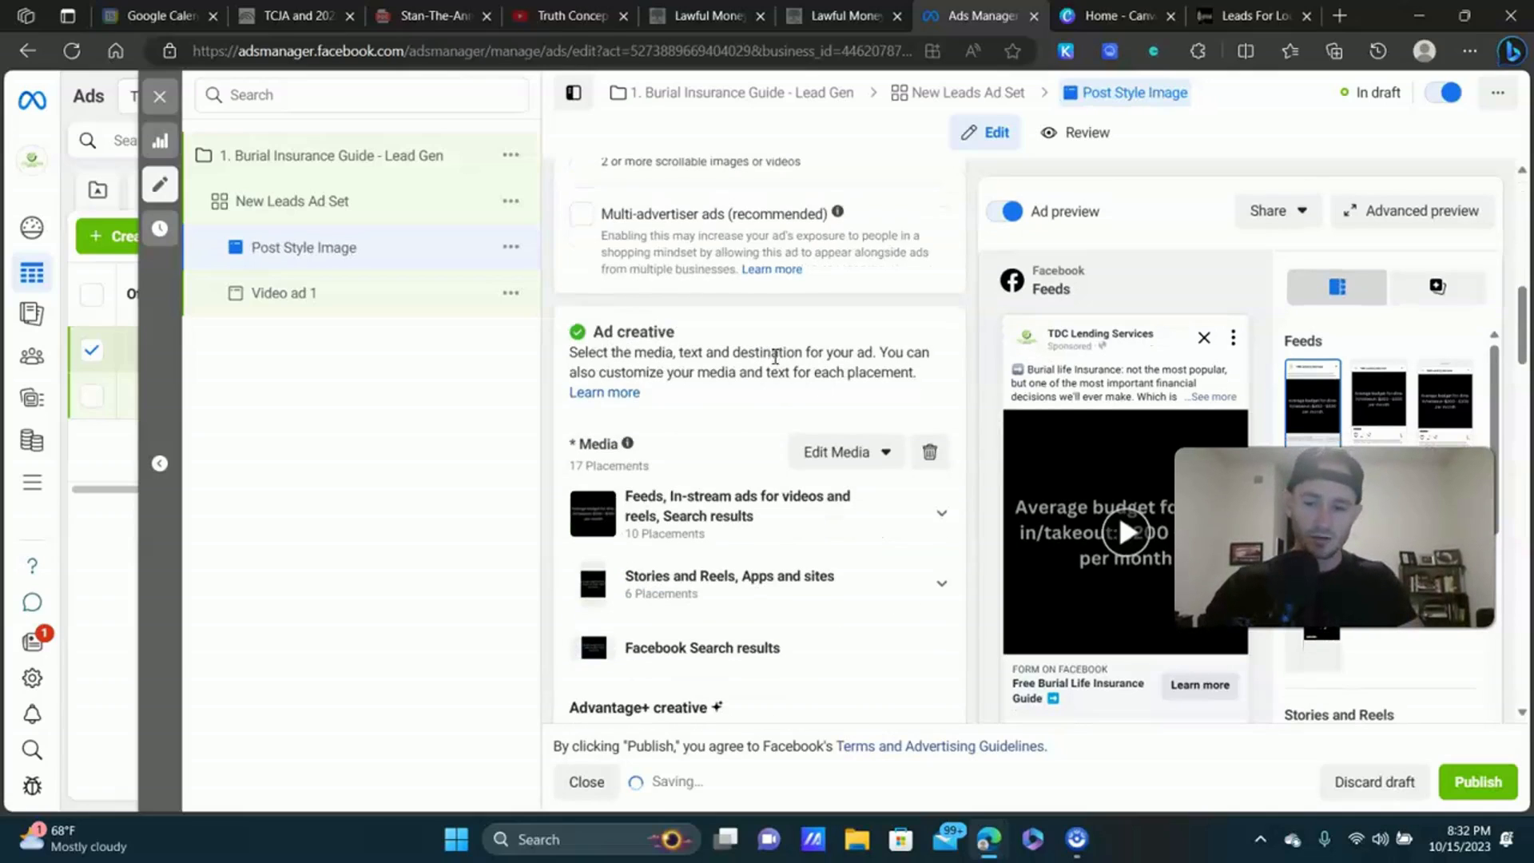
pyautogui.click(1005, 211)
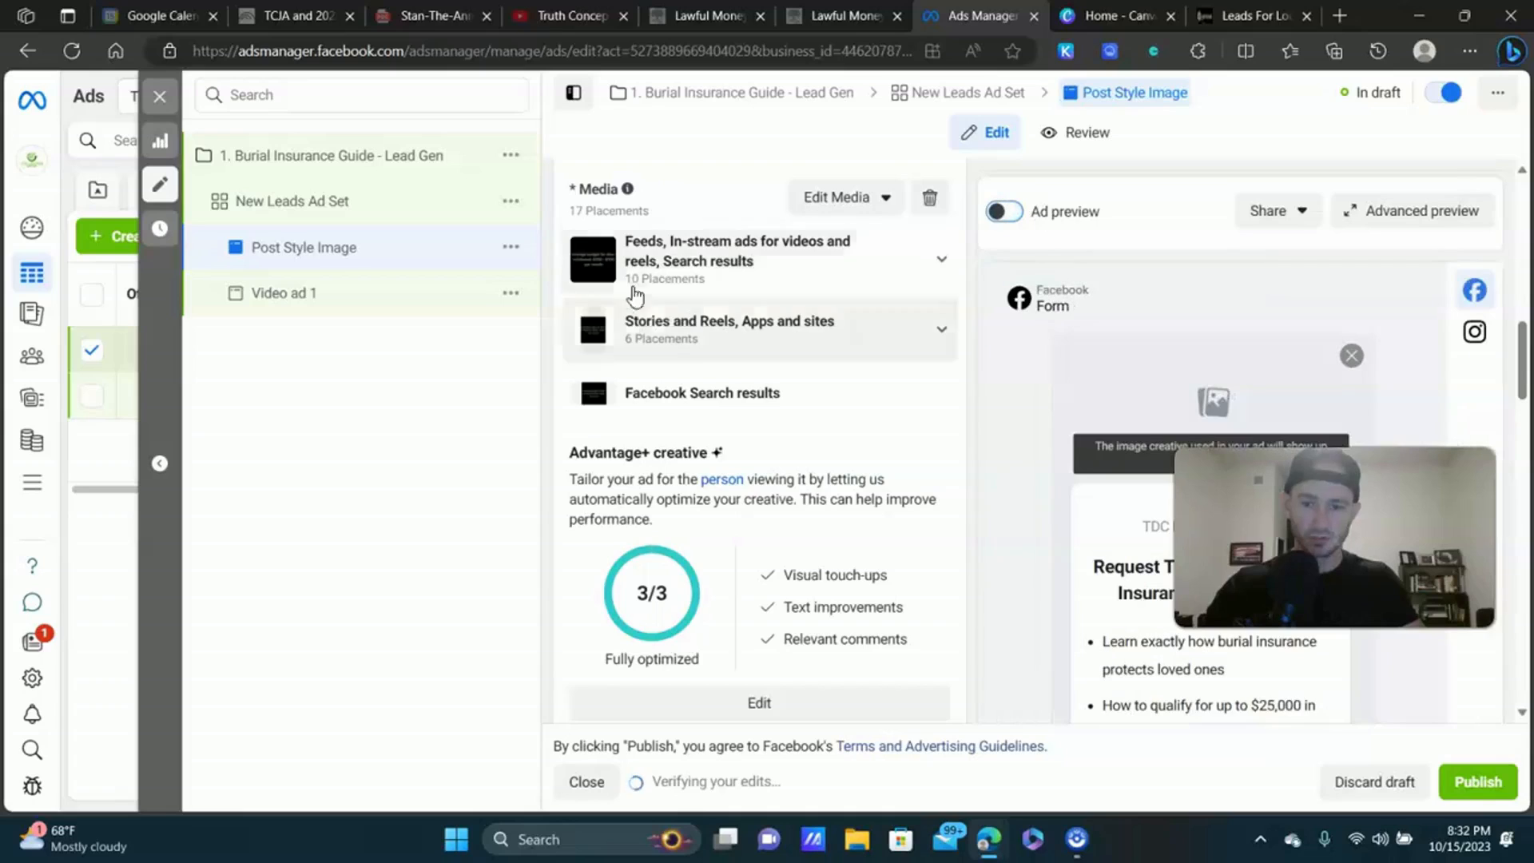
pyautogui.scroll(1, 887, 312)
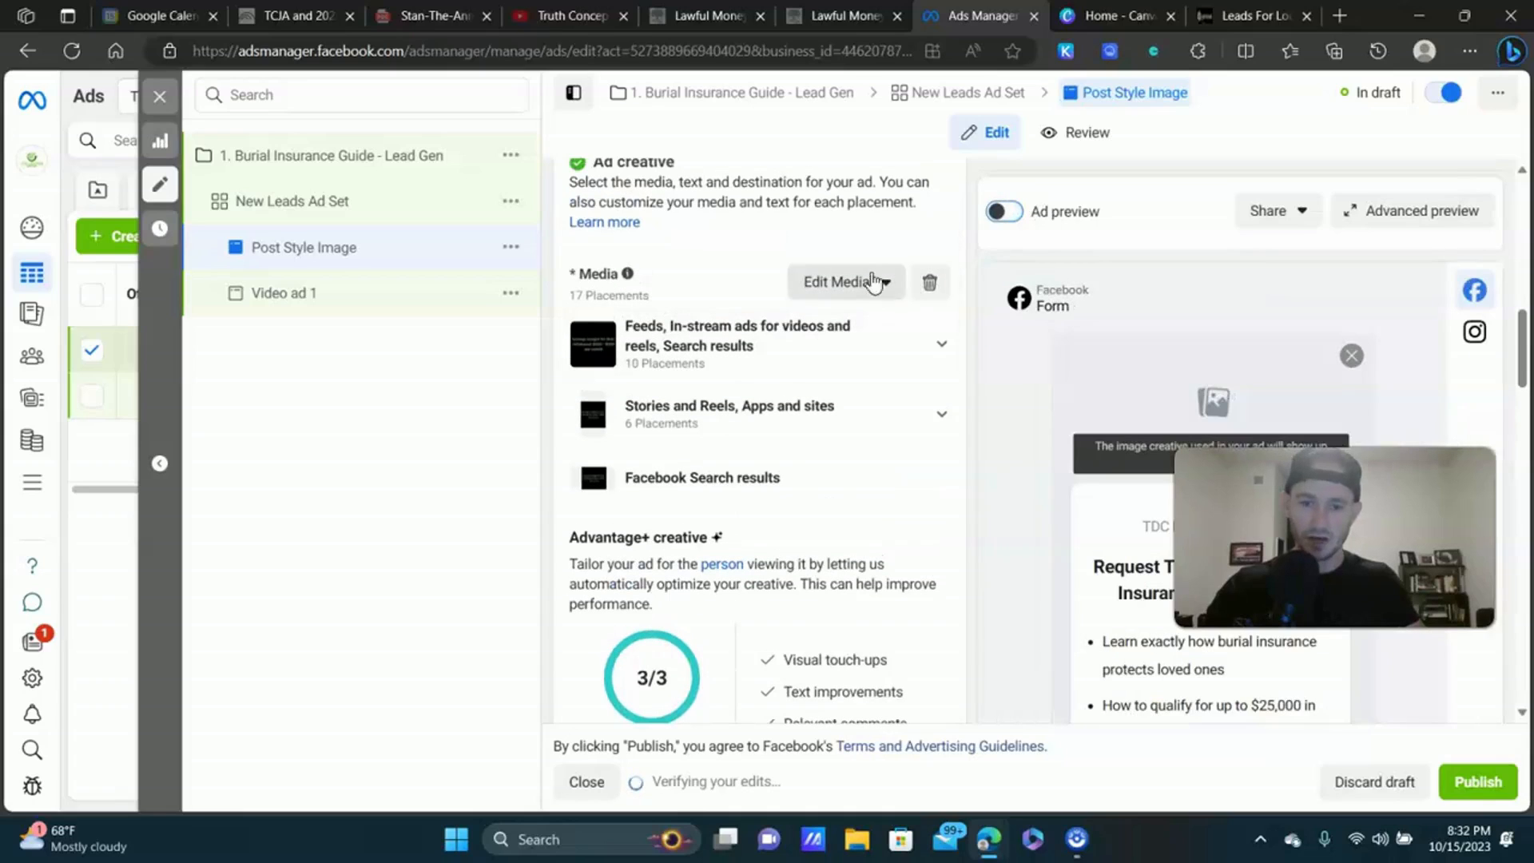
pyautogui.click(940, 297)
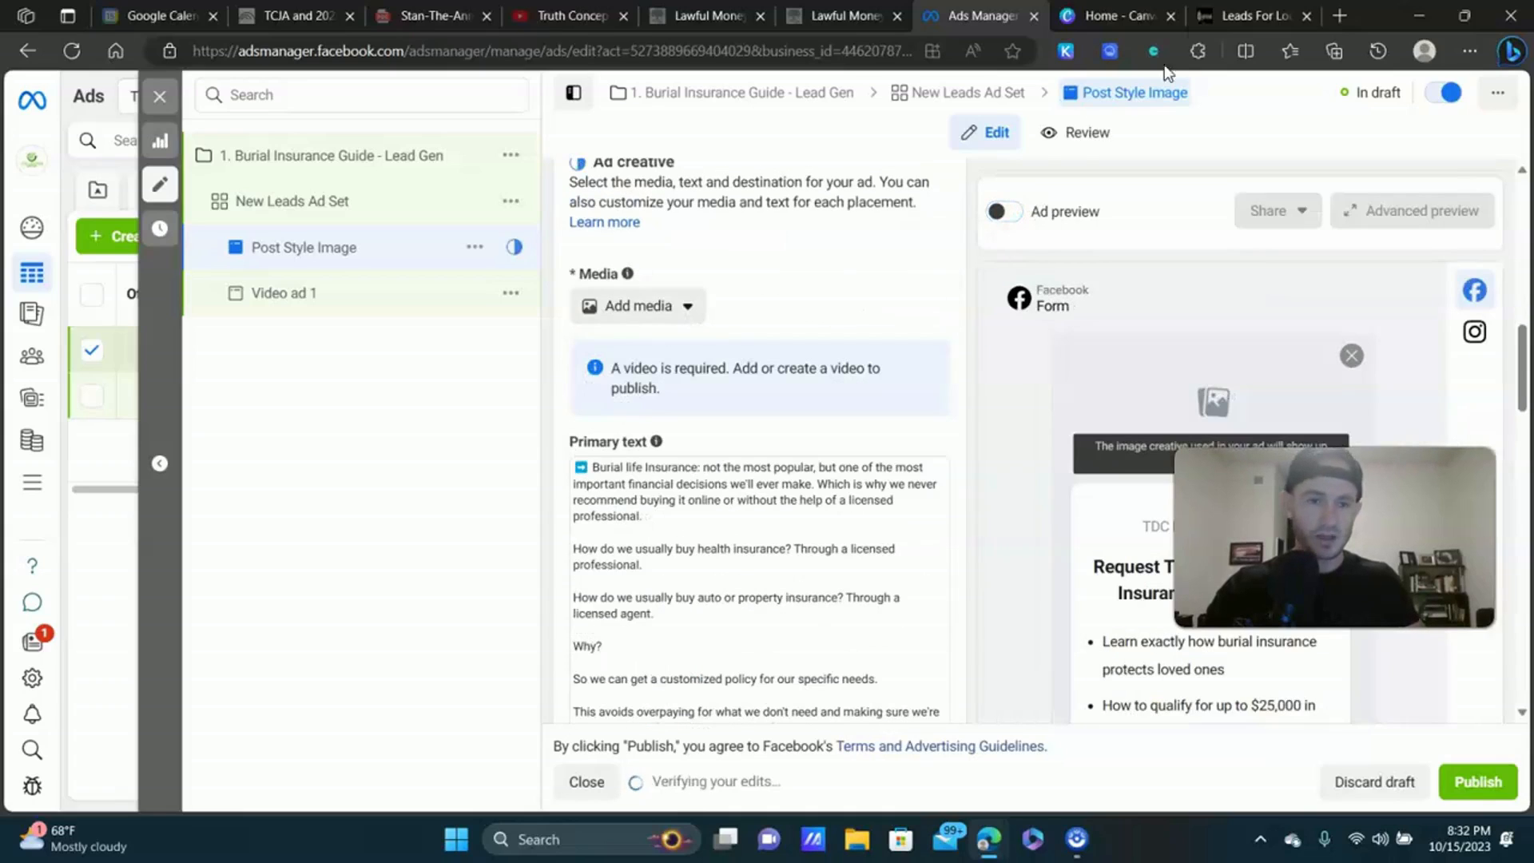
# Switch to Canva, make a copy of the free credit repair checklist Instagram post, and open the copy for editing.
pyautogui.click(1114, 16)
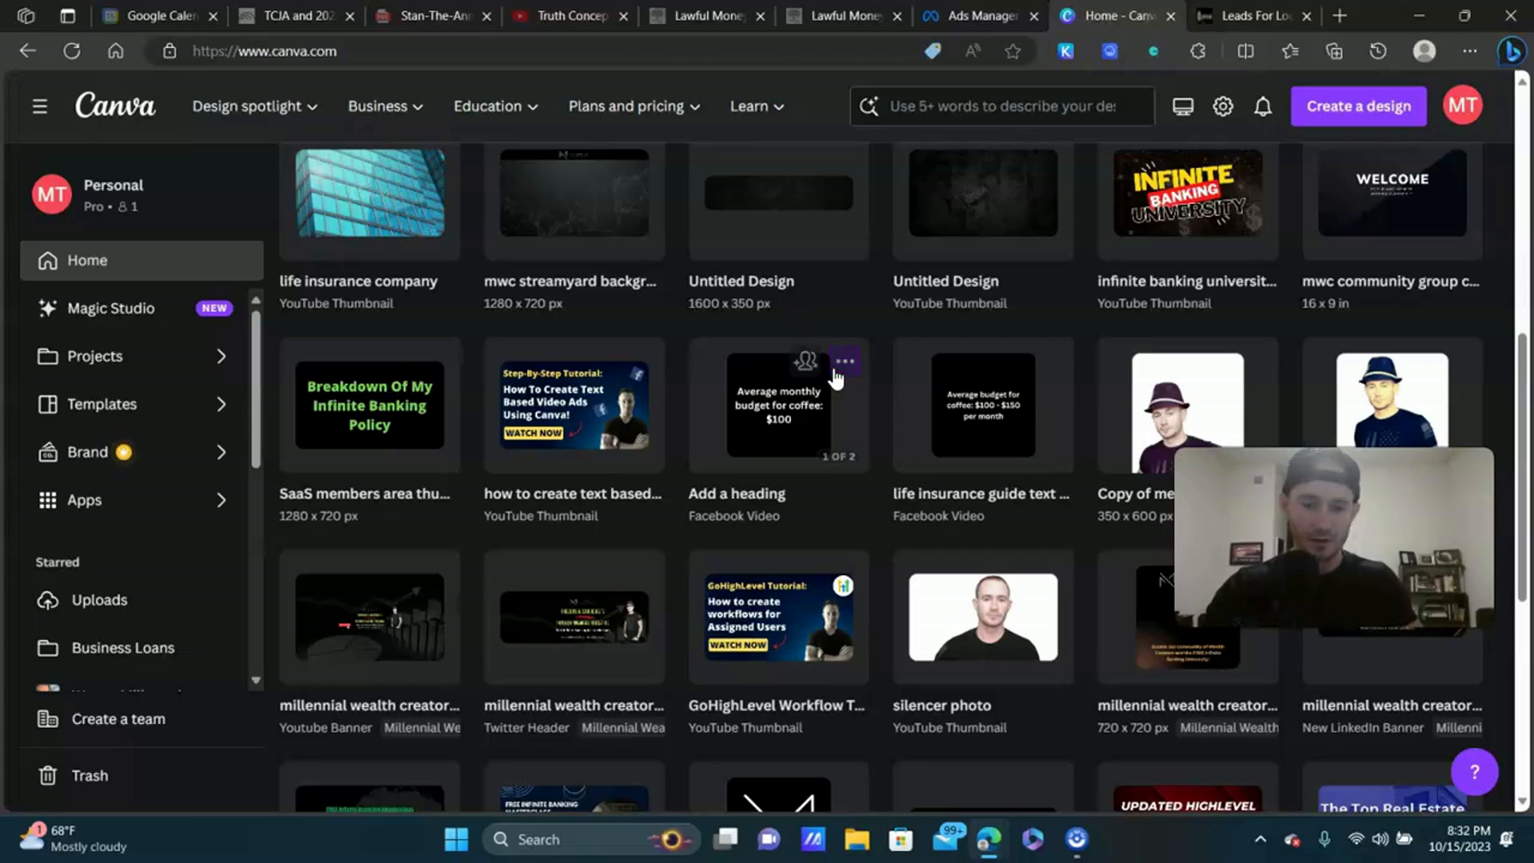
pyautogui.scroll(-5, 831, 367)
pyautogui.scroll(3, 834, 377)
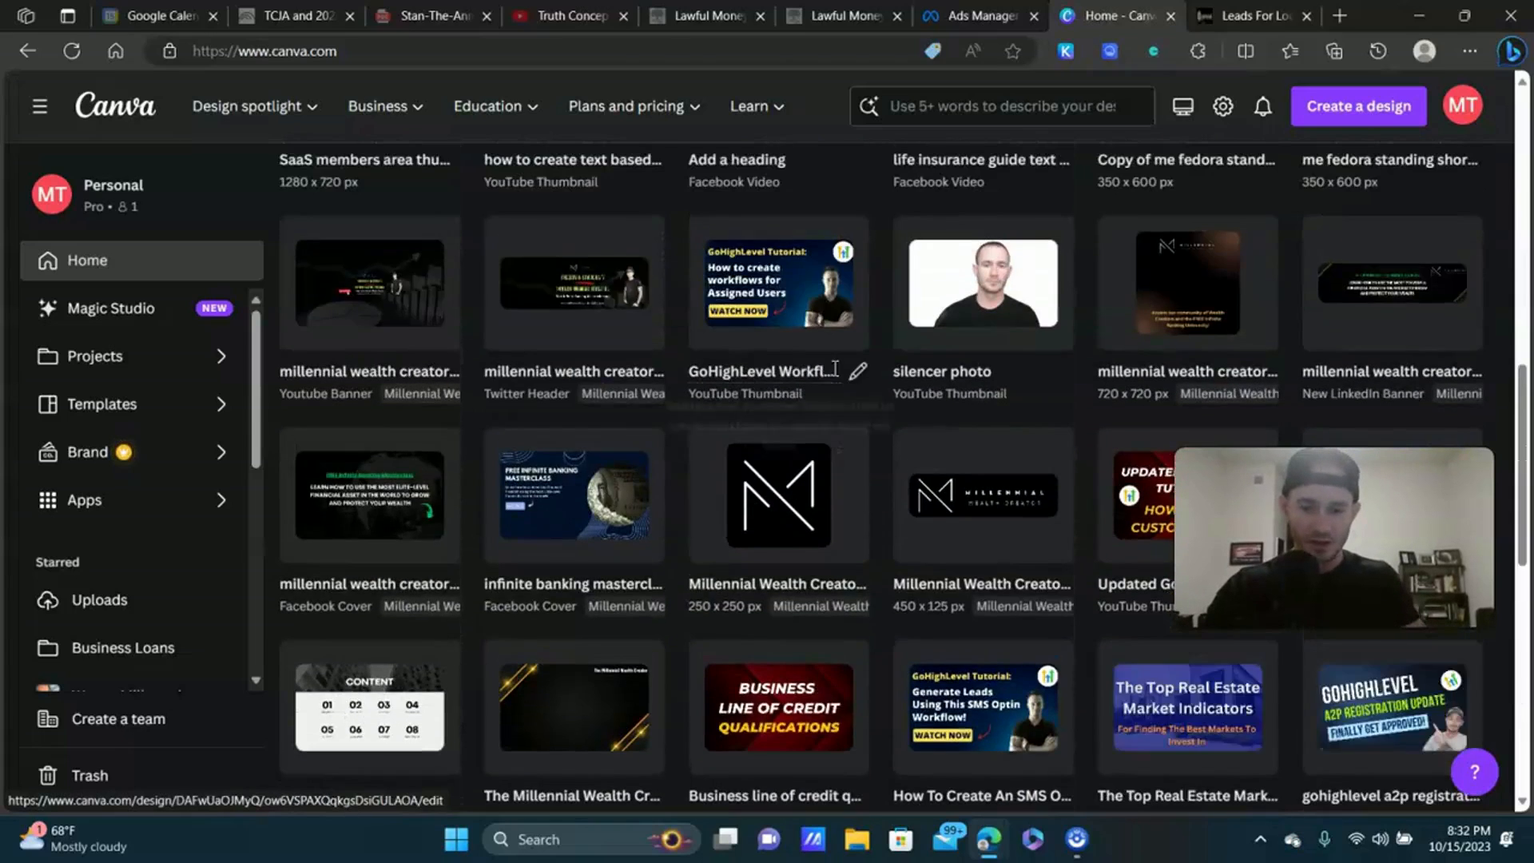
pyautogui.scroll(-8, 834, 375)
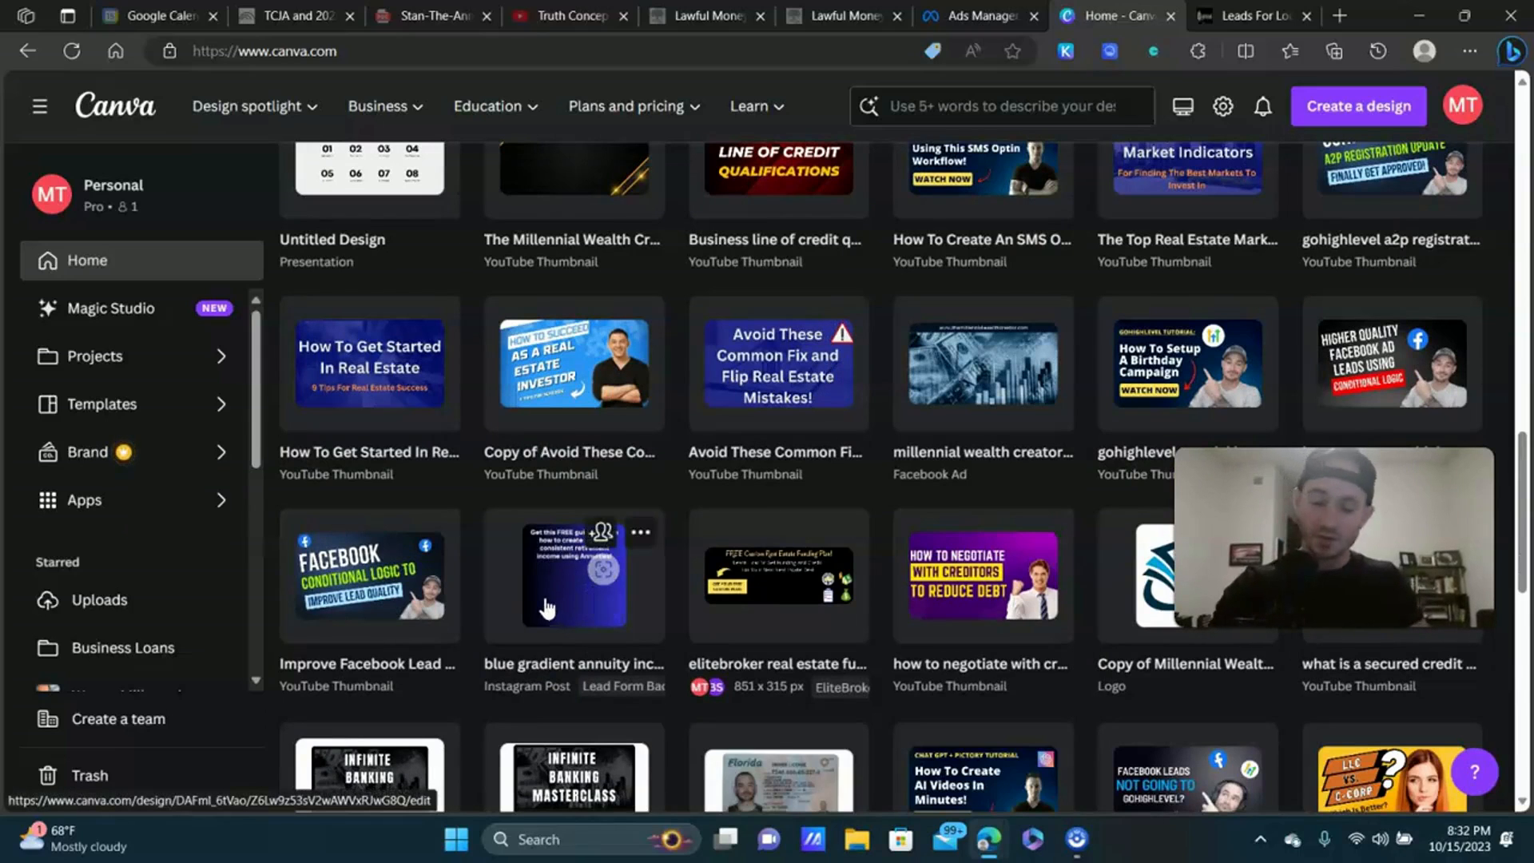
pyautogui.scroll(-5, 779, 479)
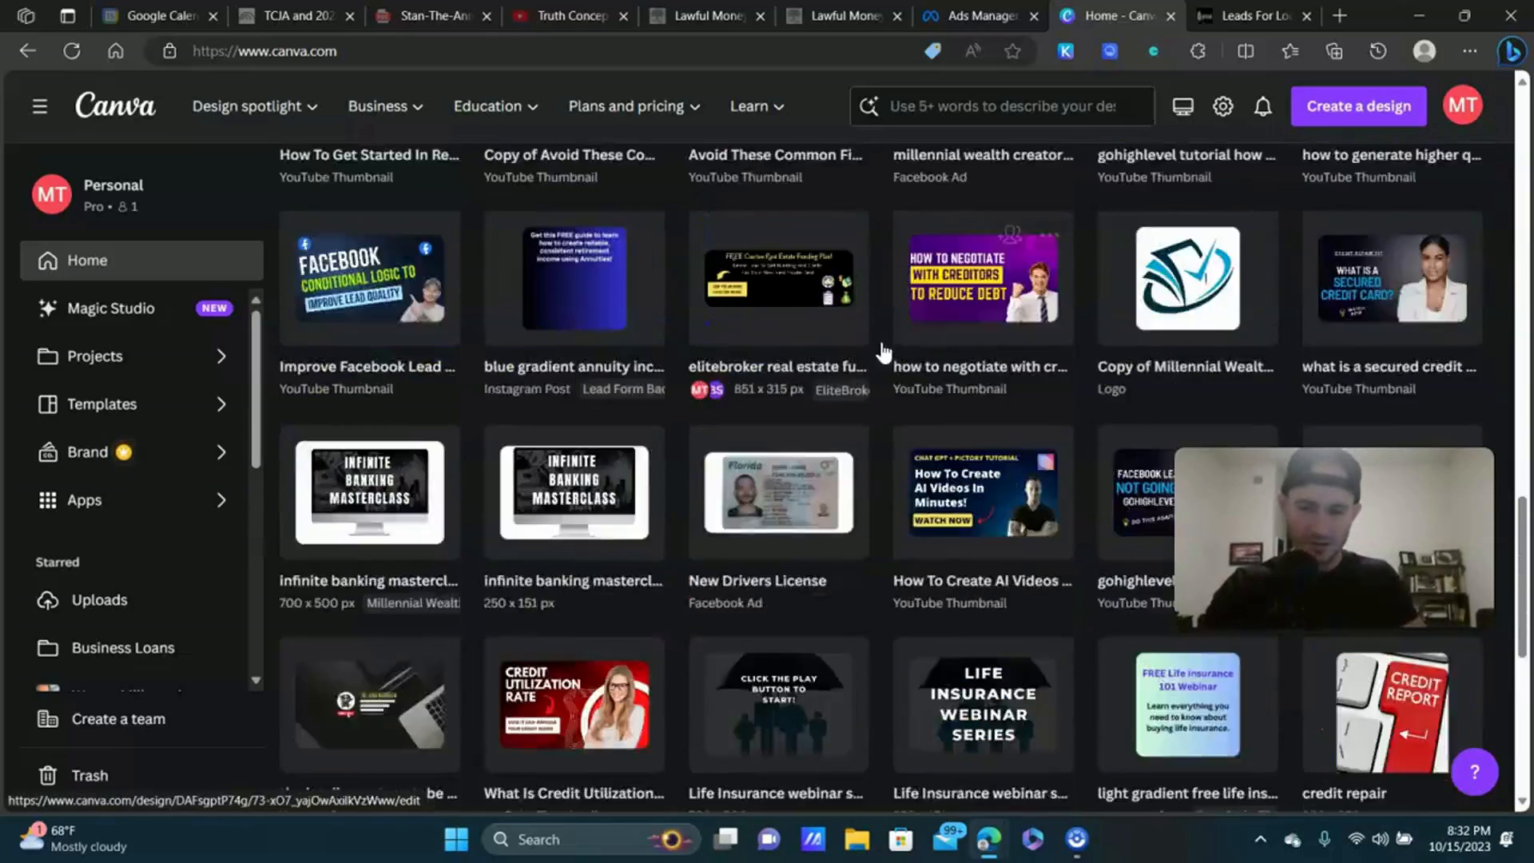
pyautogui.scroll(-5, 811, 315)
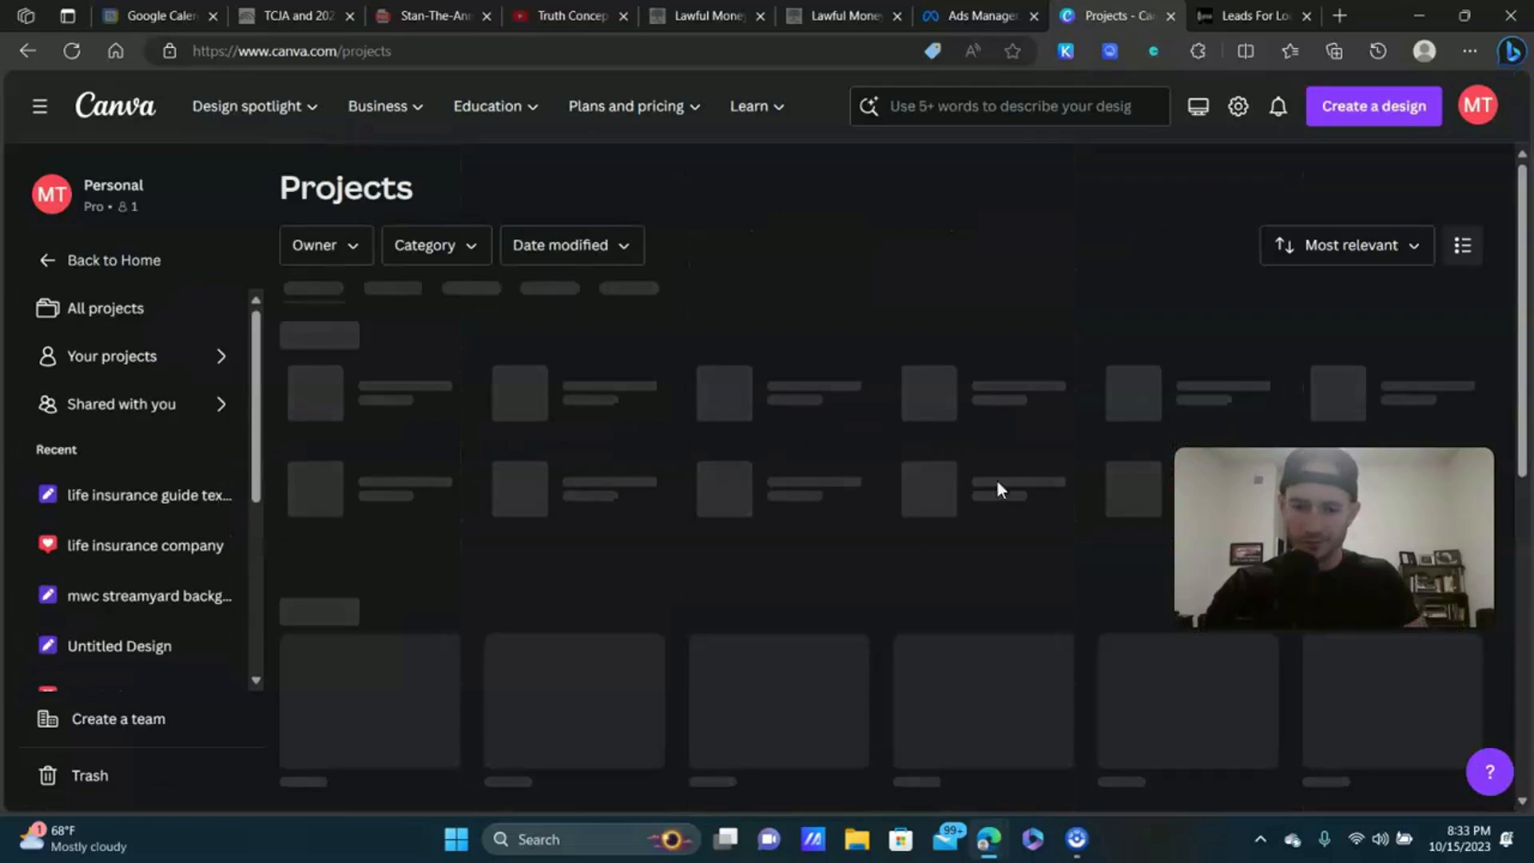
pyautogui.click(28, 50)
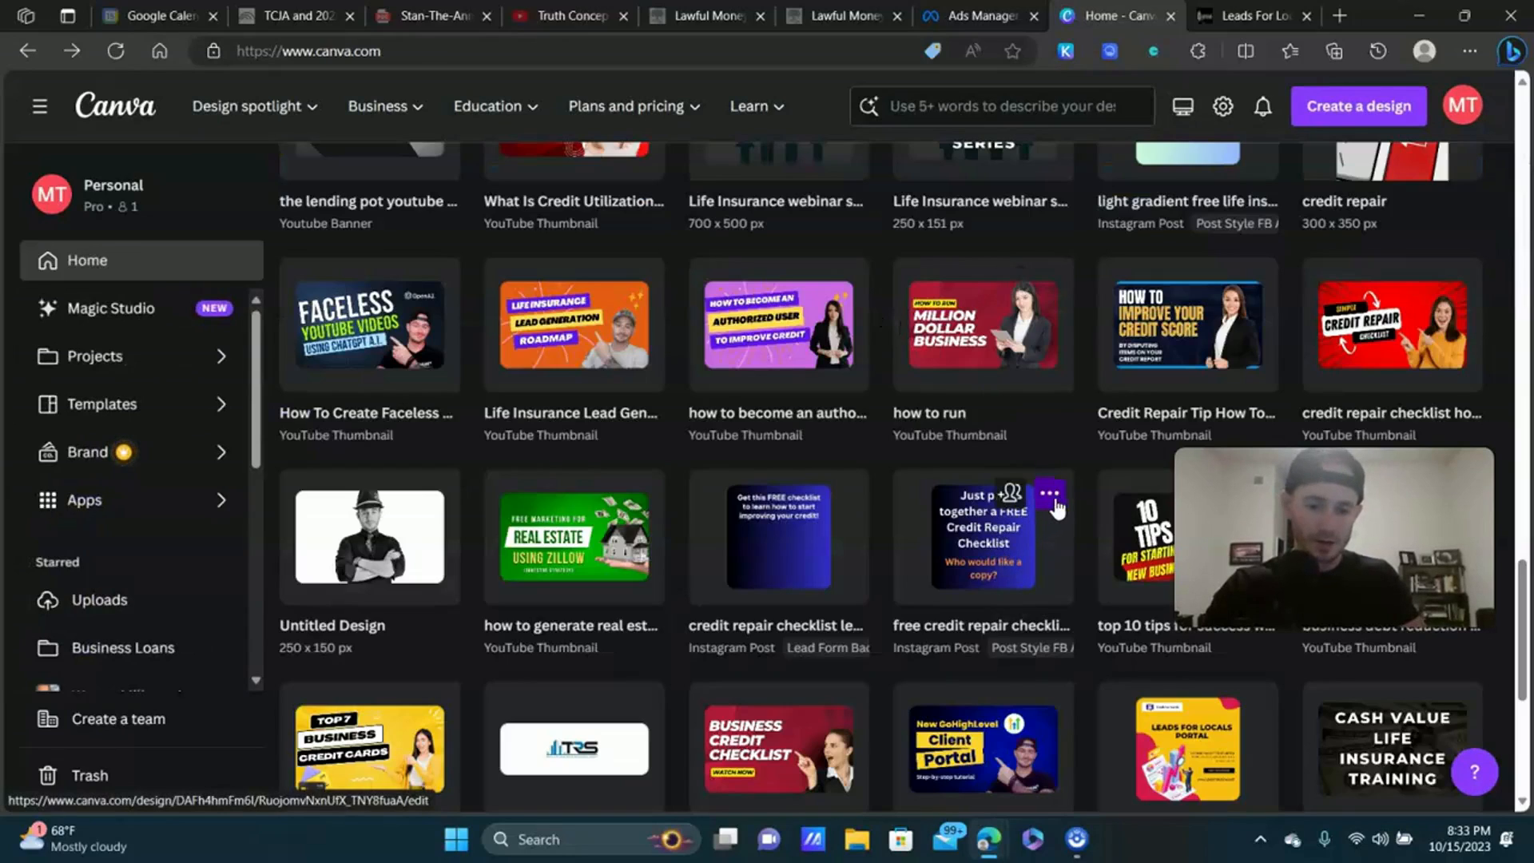
pyautogui.click(1054, 502)
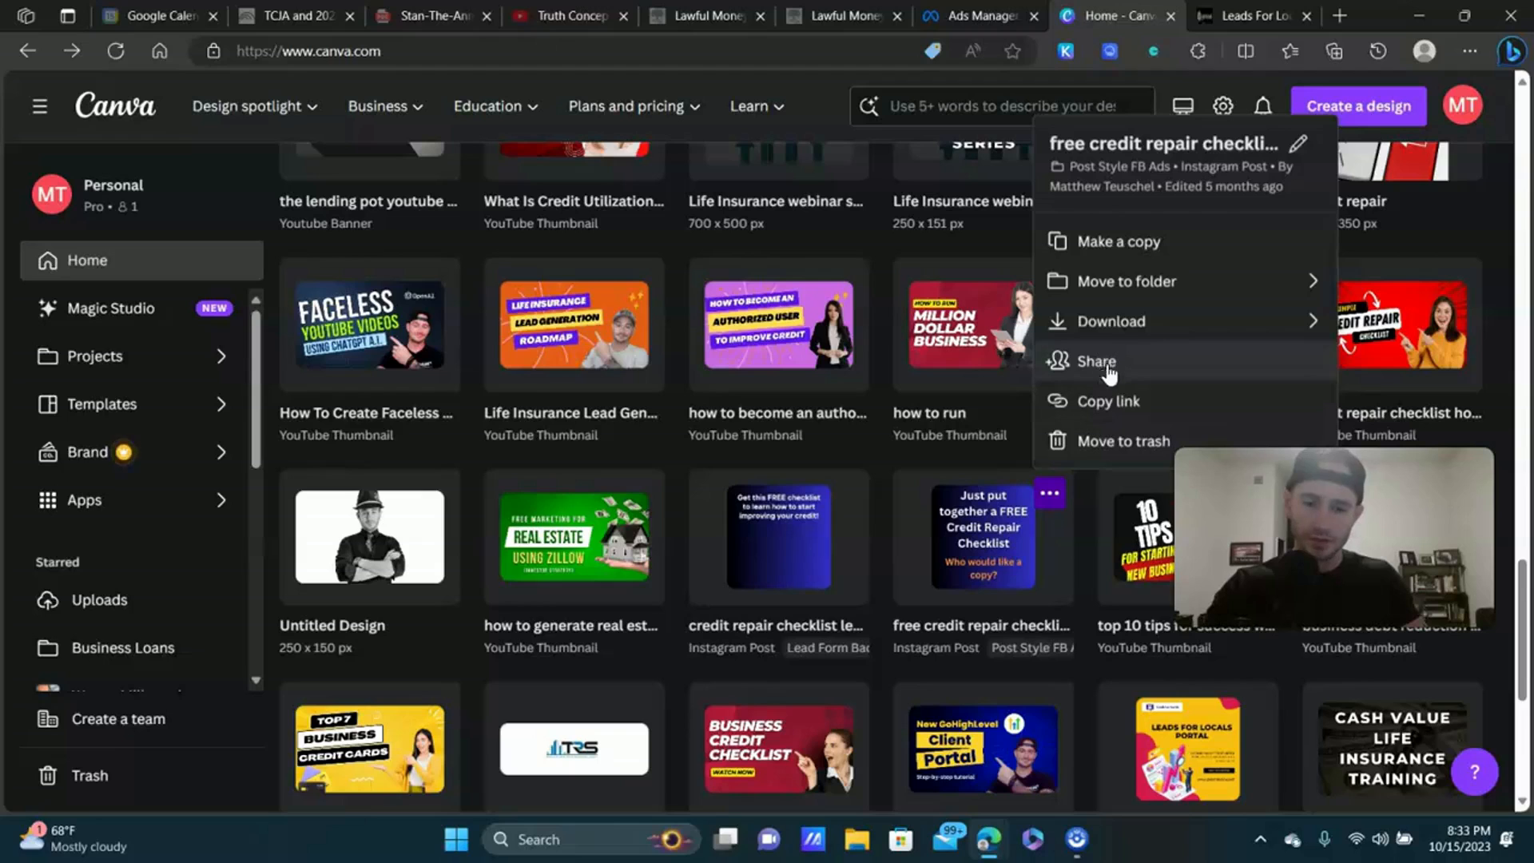
pyautogui.click(1133, 249)
pyautogui.scroll(10, 539, 371)
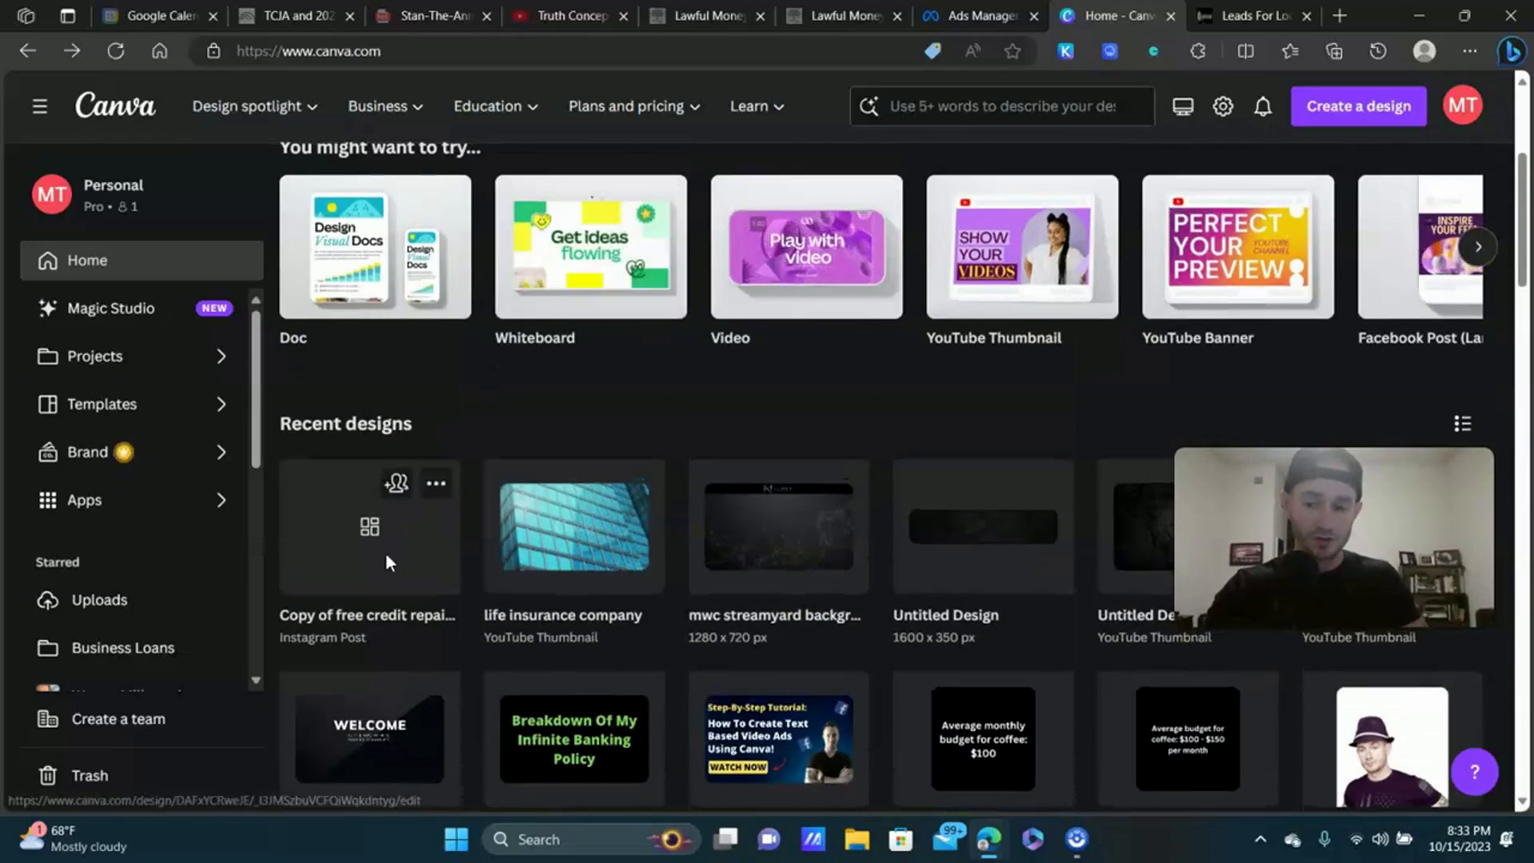
pyautogui.click(387, 557)
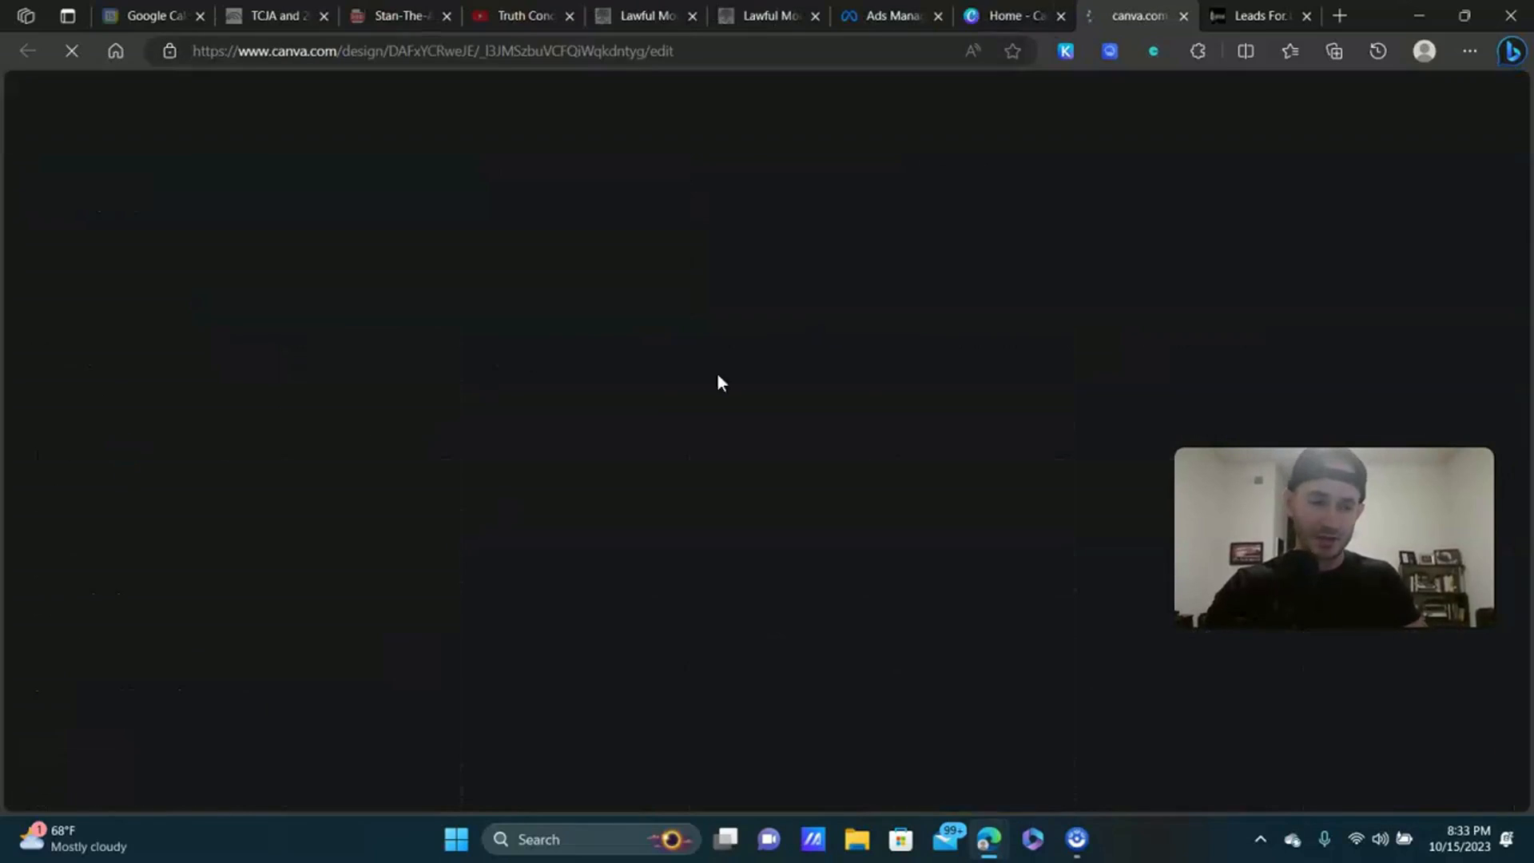
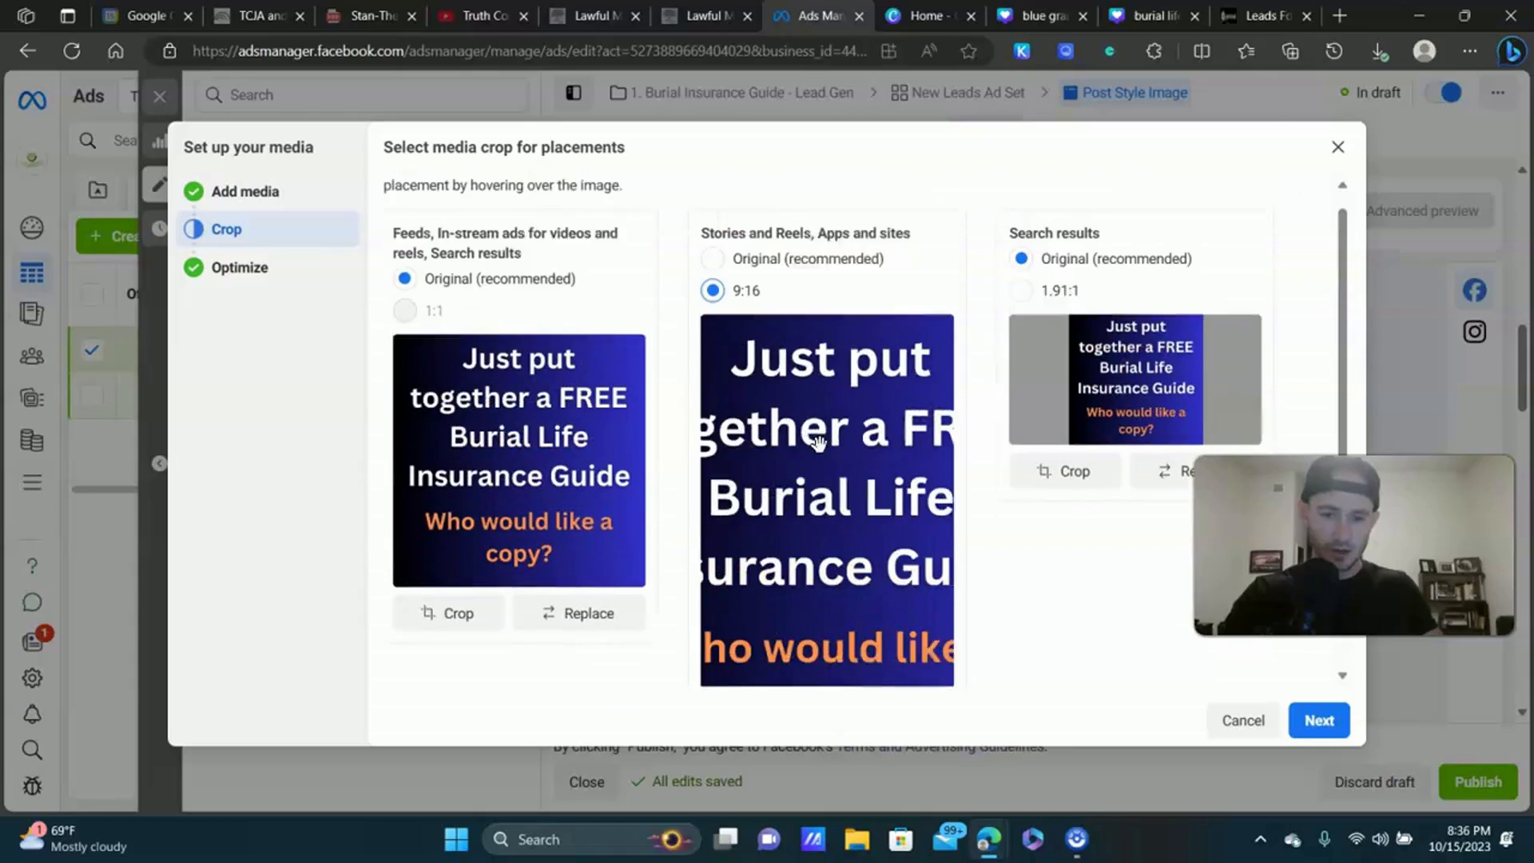
# Use the original crop for the Stories and Reels and search results placements, and finish the image setup with the Advantage+ creative optimizations.
pyautogui.click(711, 277)
pyautogui.click(1020, 309)
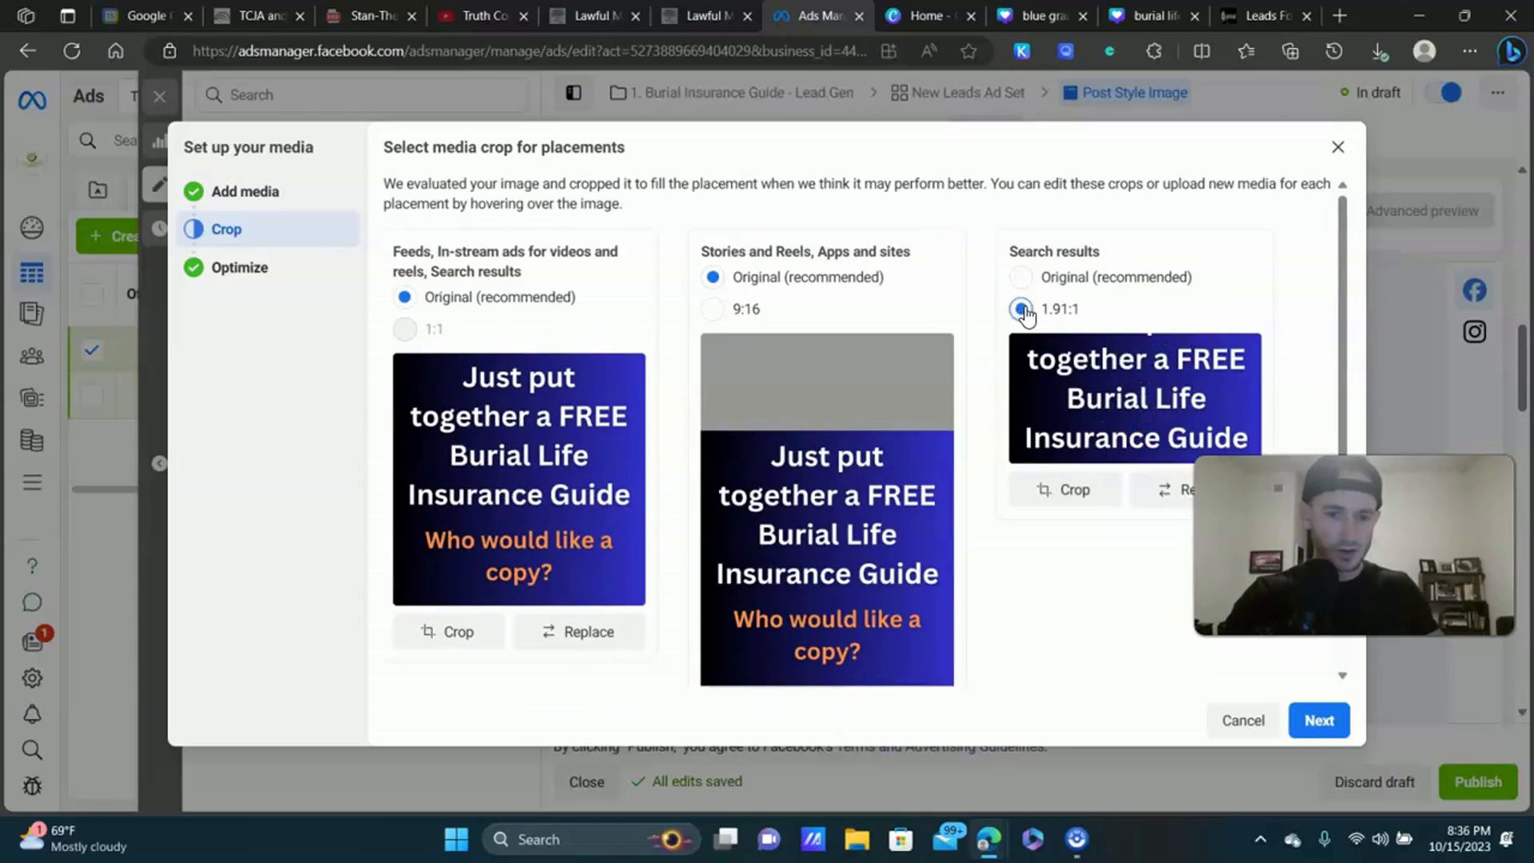
pyautogui.click(1021, 277)
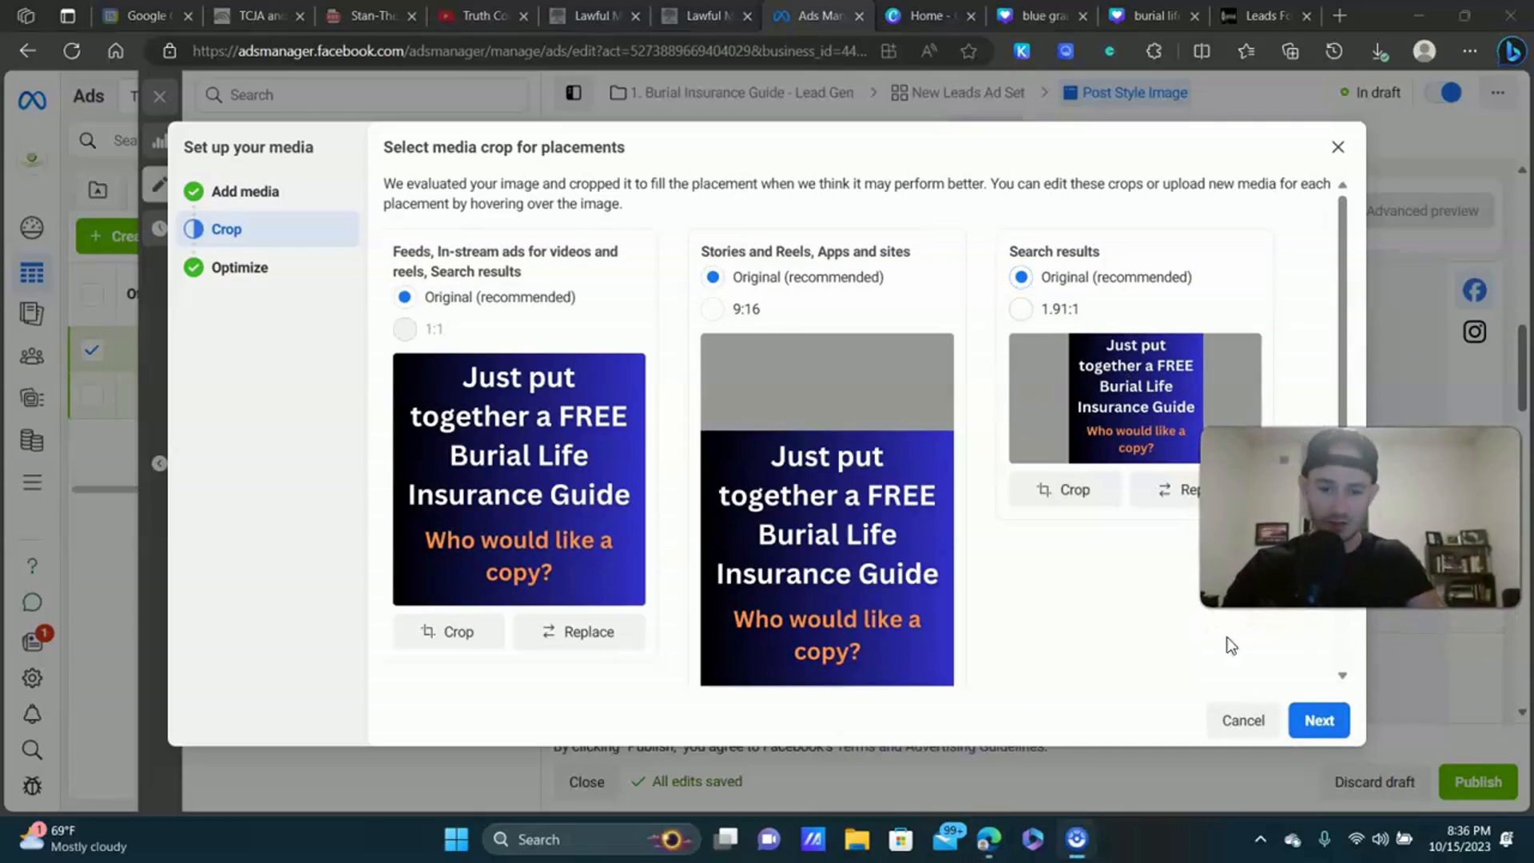
pyautogui.click(1322, 720)
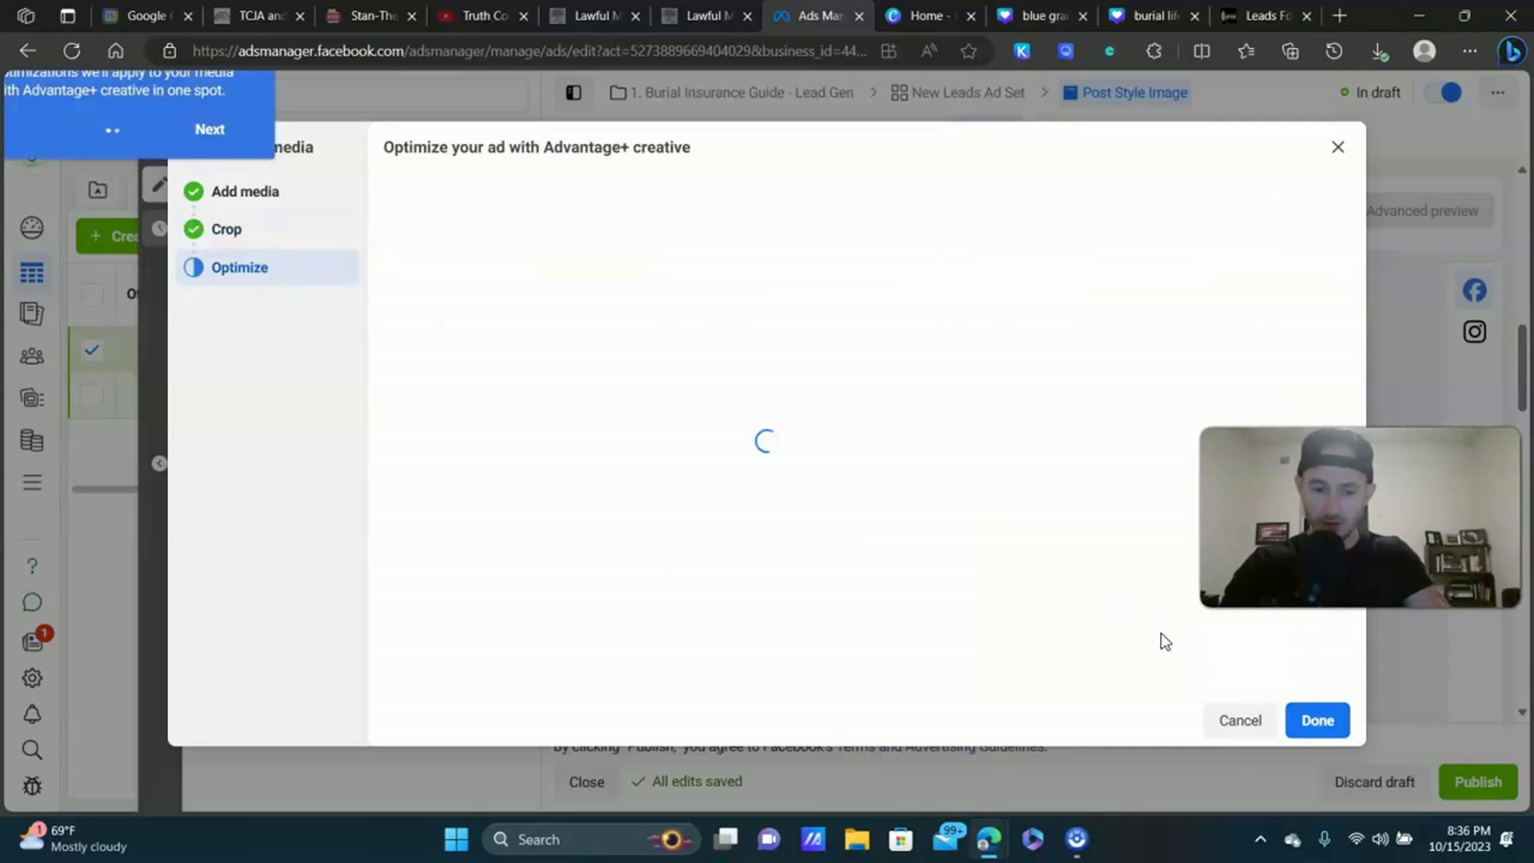
pyautogui.scroll(-1, 1118, 559)
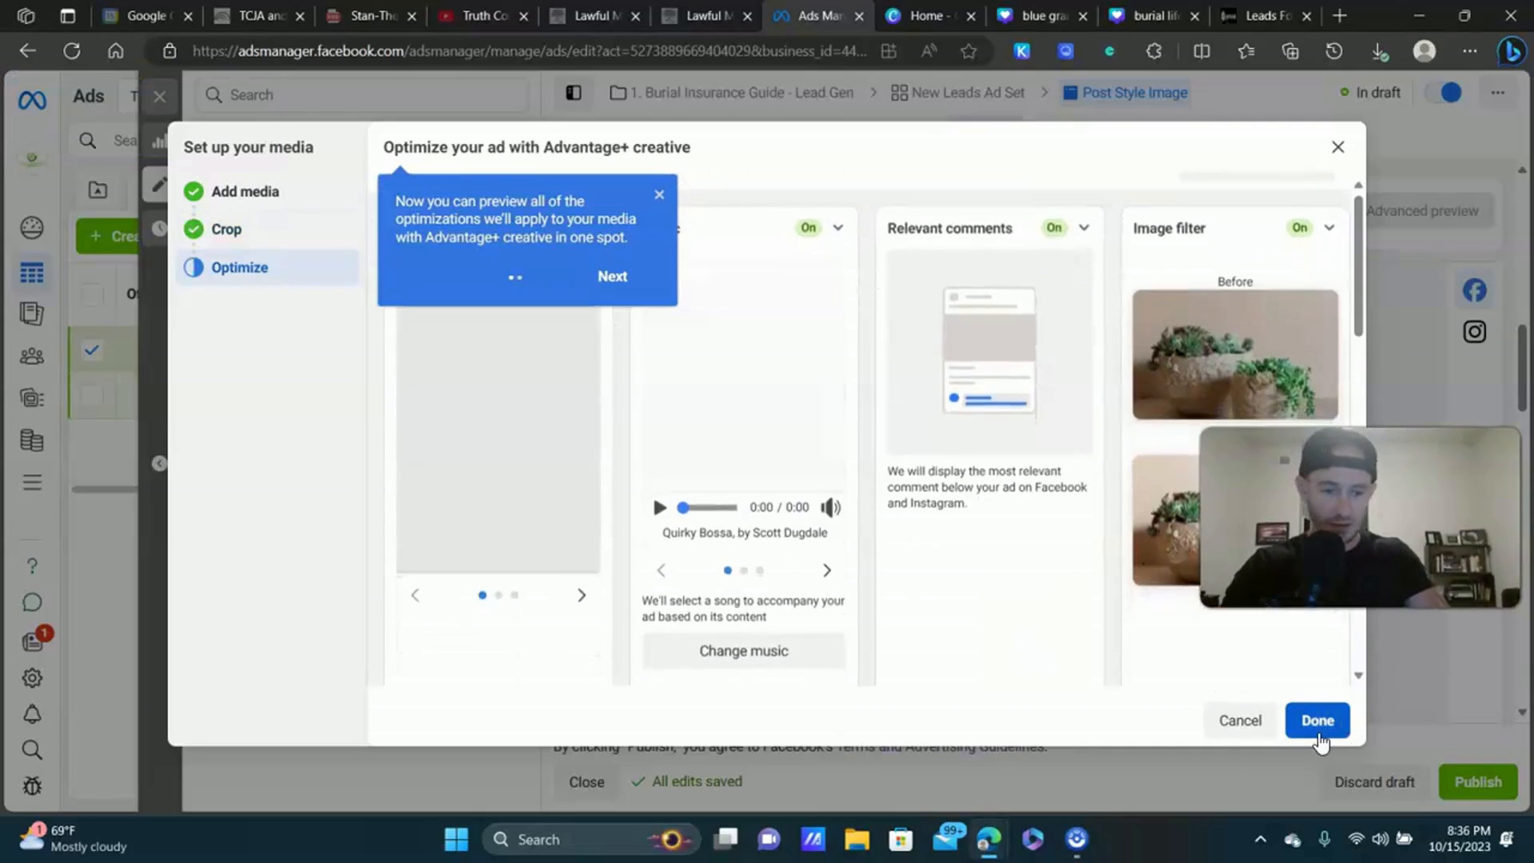
pyautogui.scroll(2, 1001, 603)
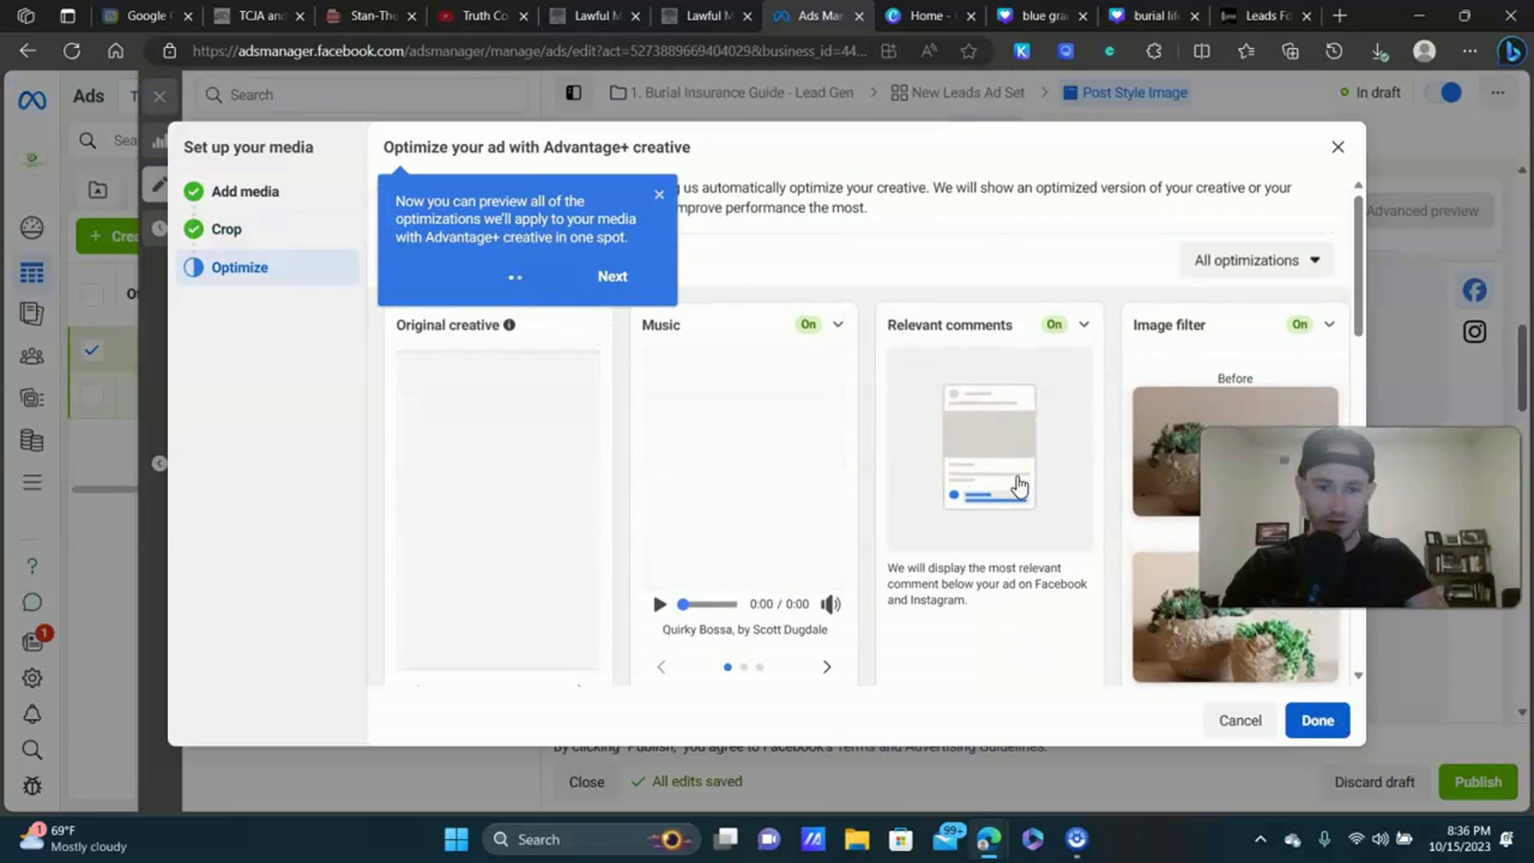
pyautogui.press('Return')
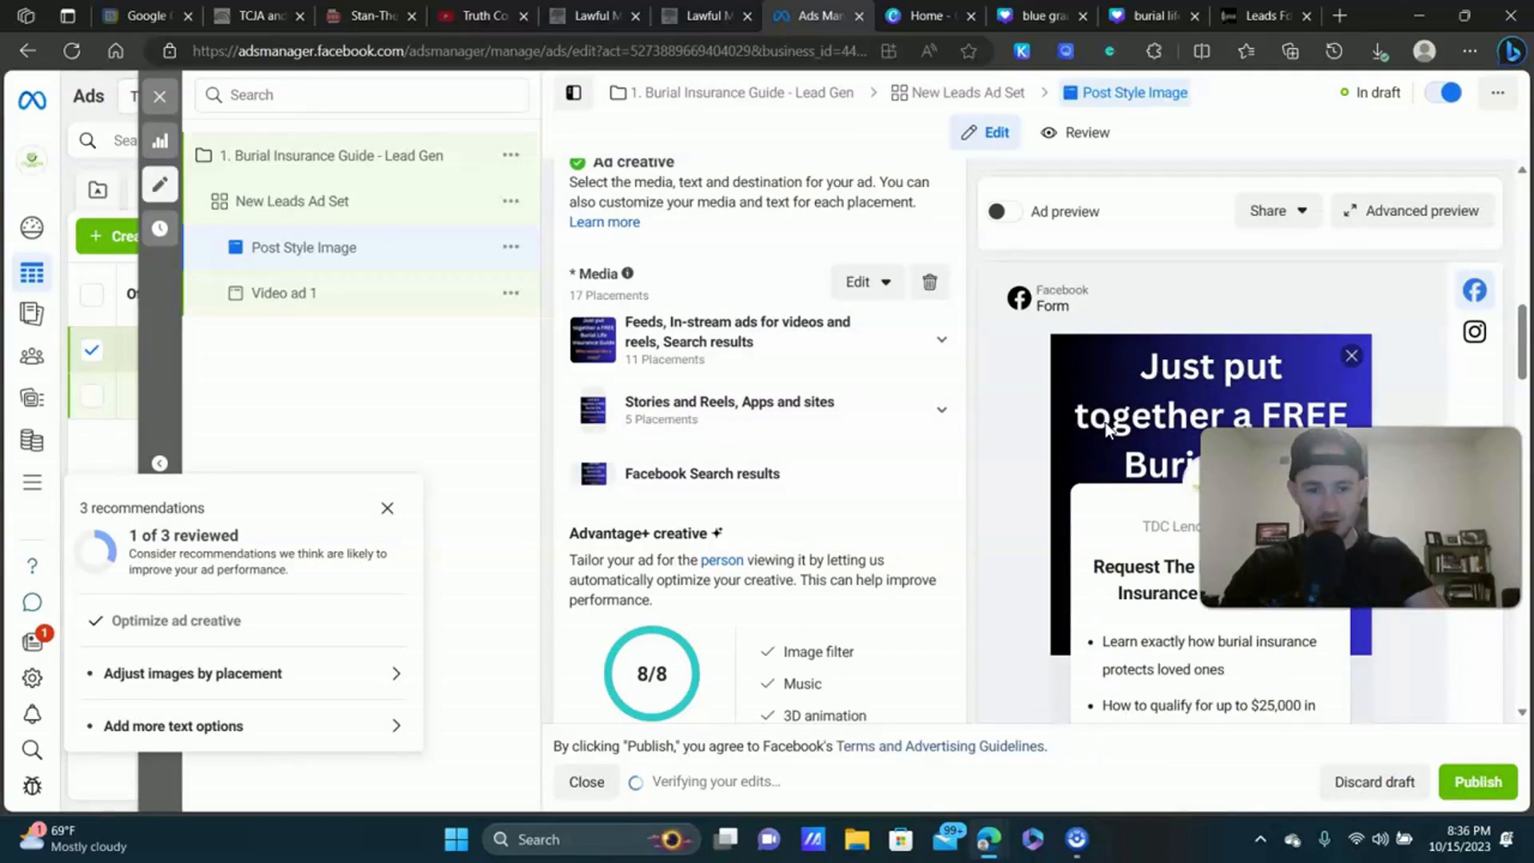
# Duplicate the Burial Life Insurance Guide instant form for this ad and name the copy Burial Life Insurance Guide 2.
pyautogui.scroll(-1, 876, 448)
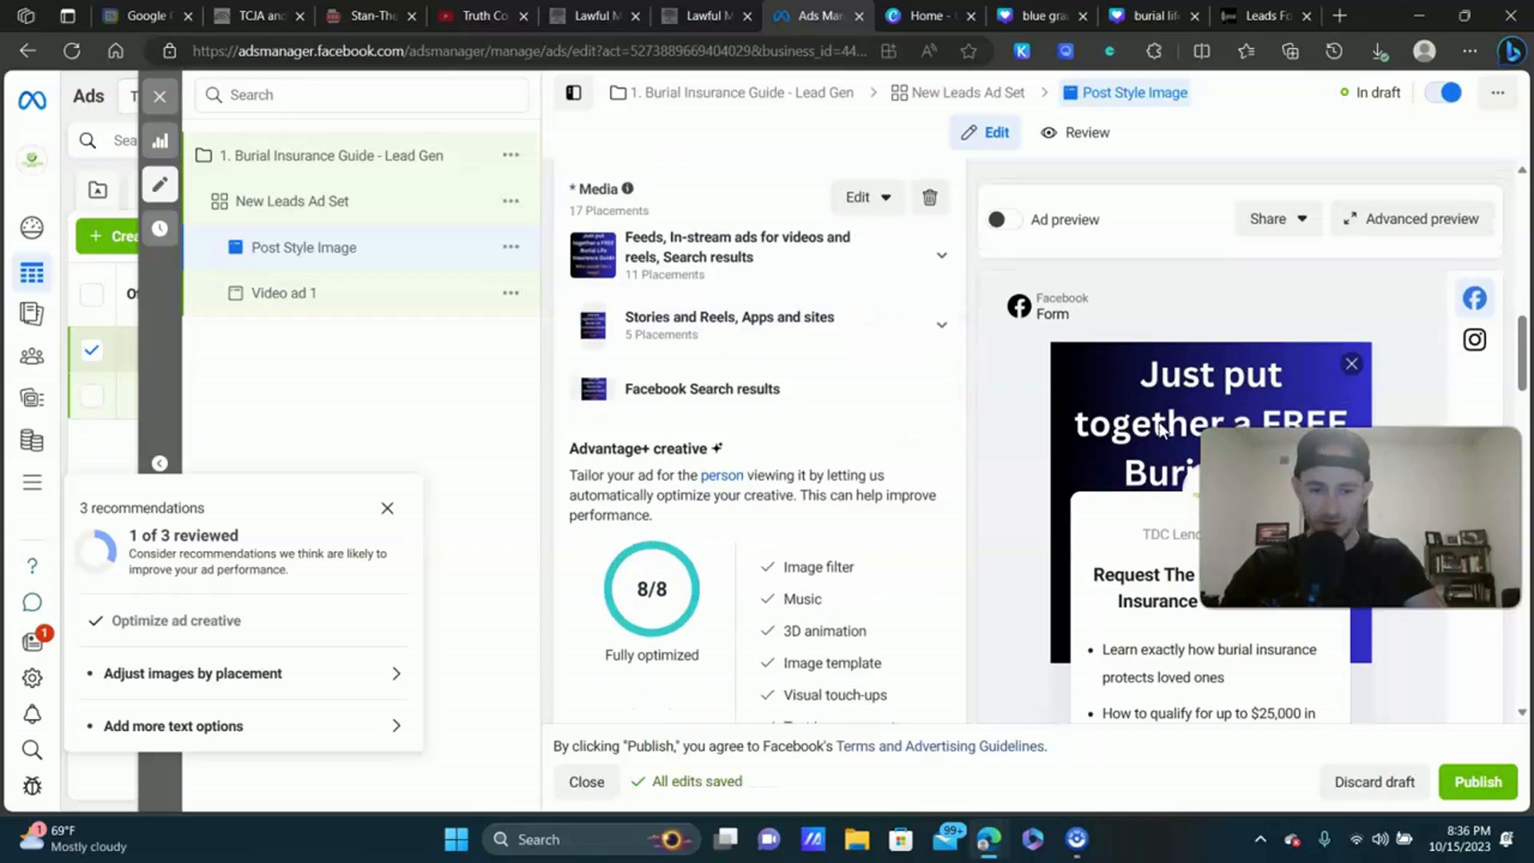
pyautogui.scroll(-12, 788, 387)
pyautogui.scroll(-8, 769, 314)
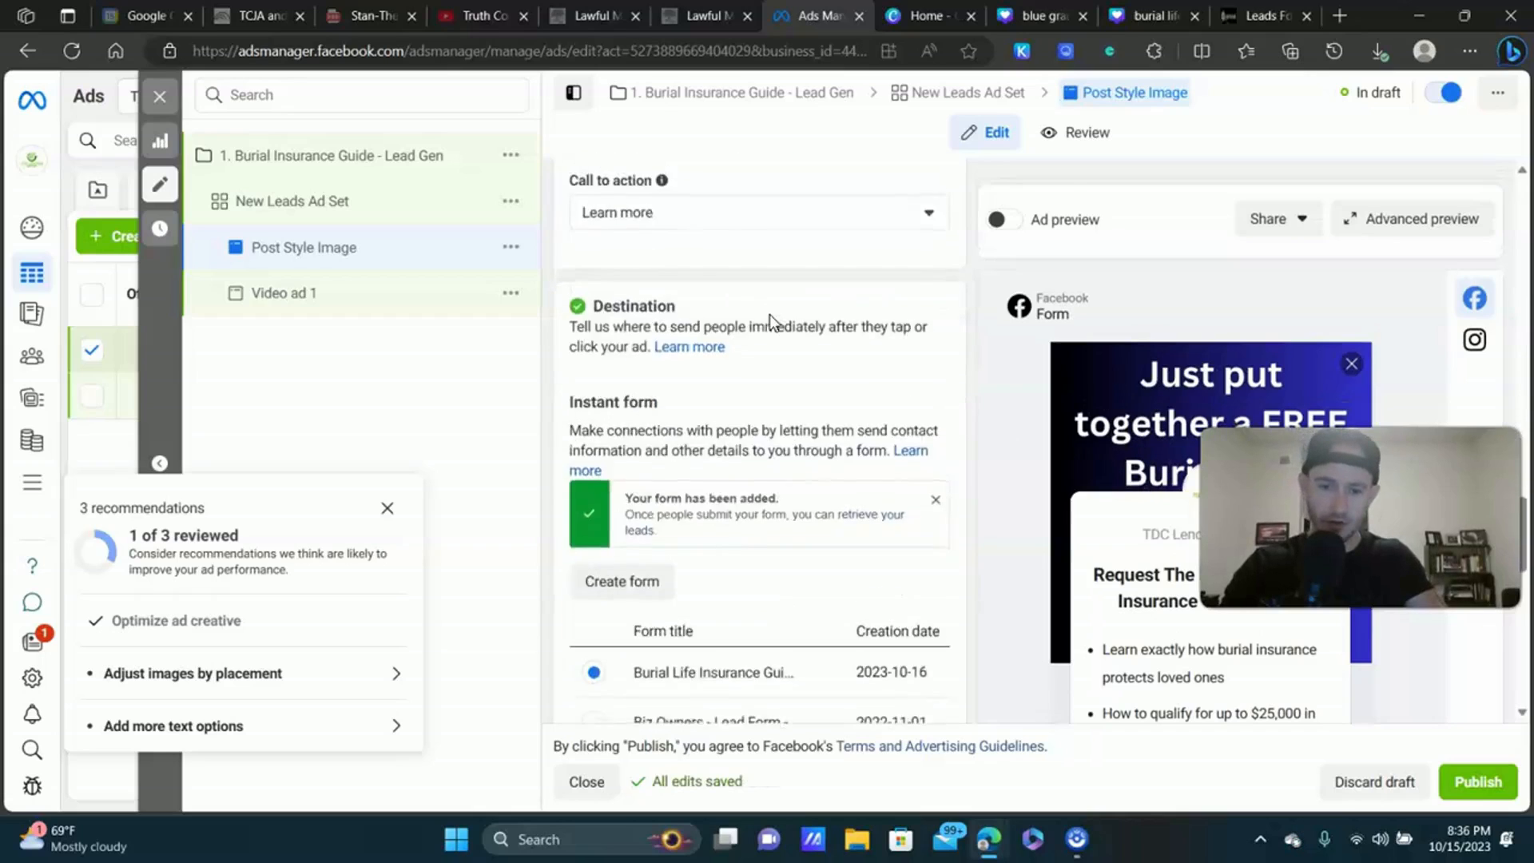
pyautogui.click(817, 335)
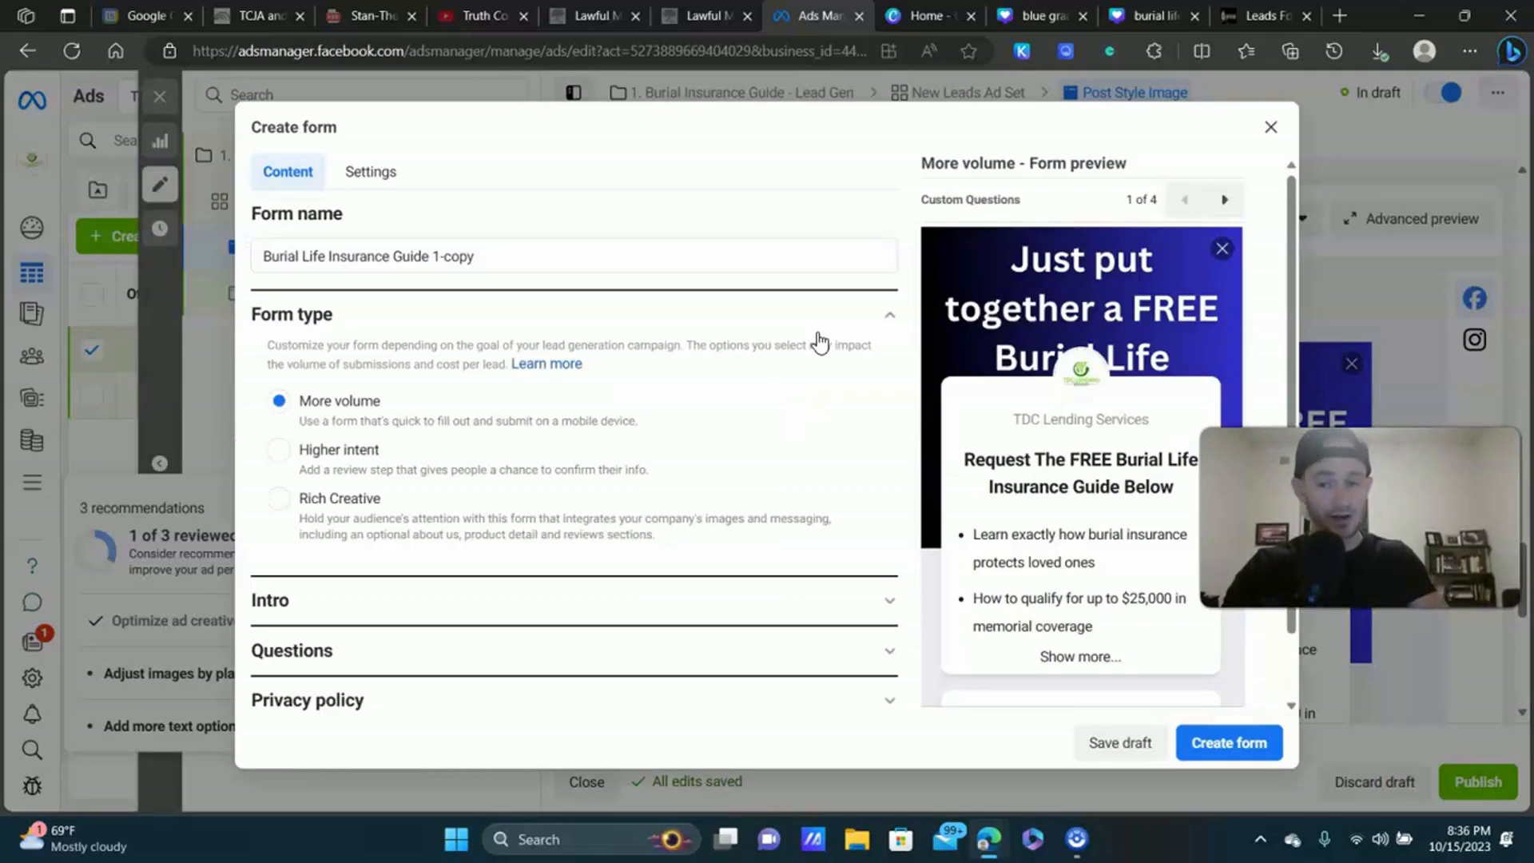
pyautogui.moveTo(496, 256); pyautogui.dragTo(435, 254)
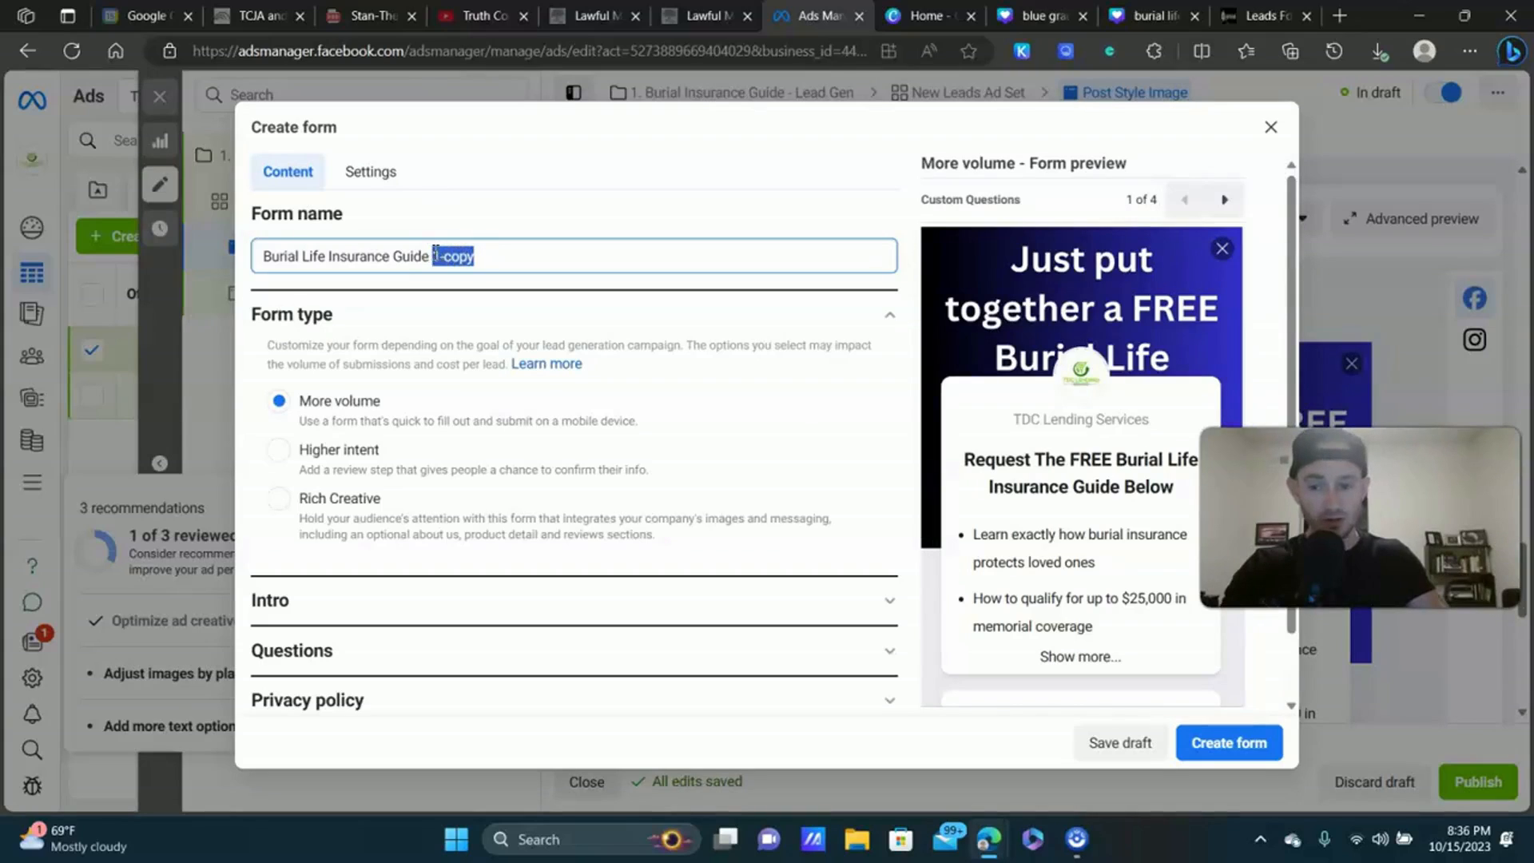
pyautogui.write('2')
pyautogui.click(521, 218)
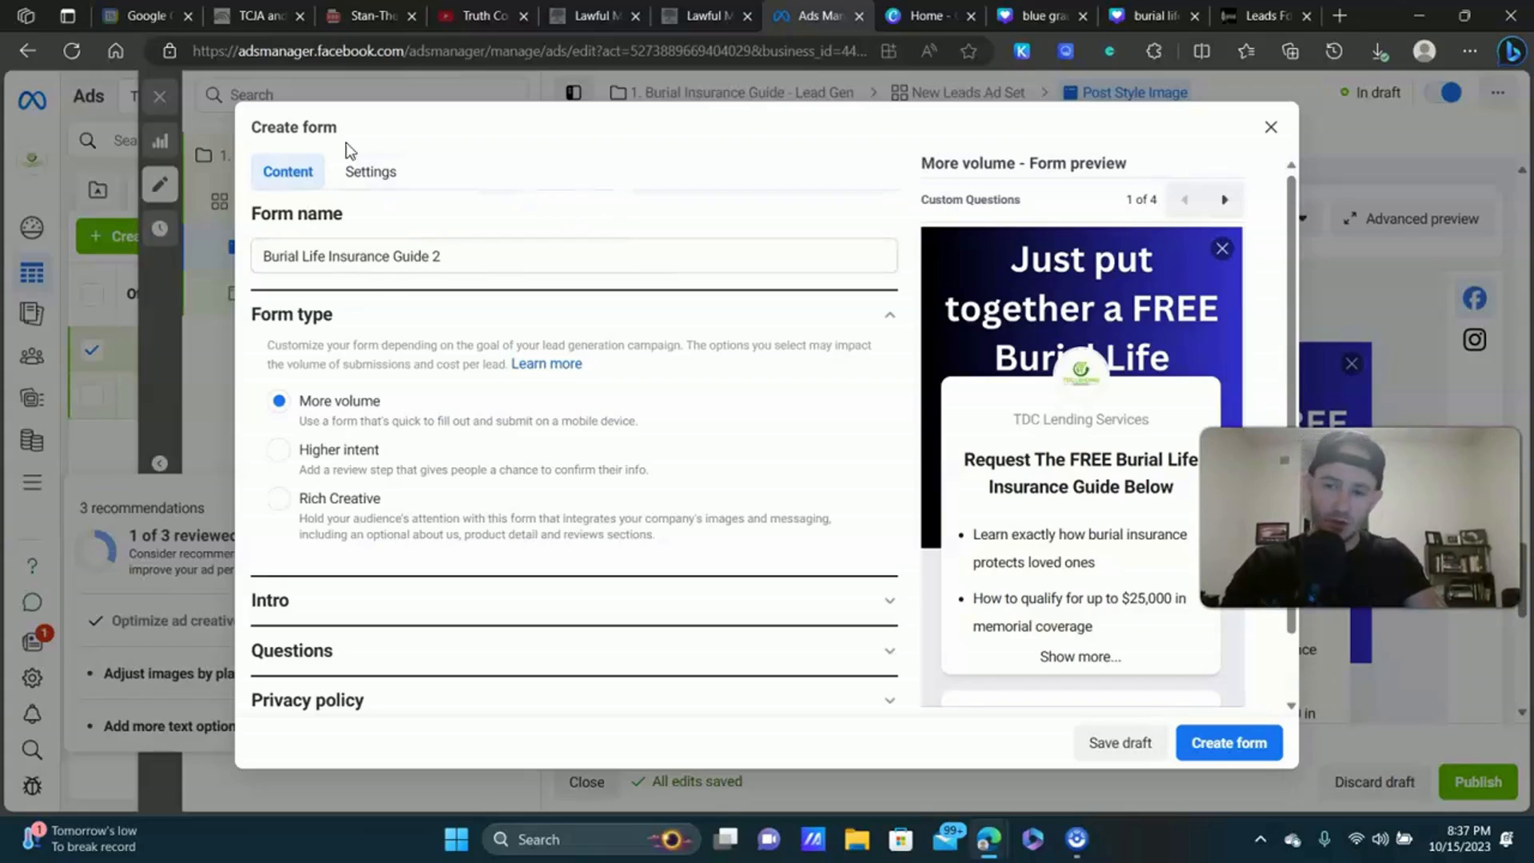
# Set the form's intro background to the uploaded 1080x1080 "Get this FREE guide" image from Downloads and create the form.
pyautogui.scroll(-1, 369, 325)
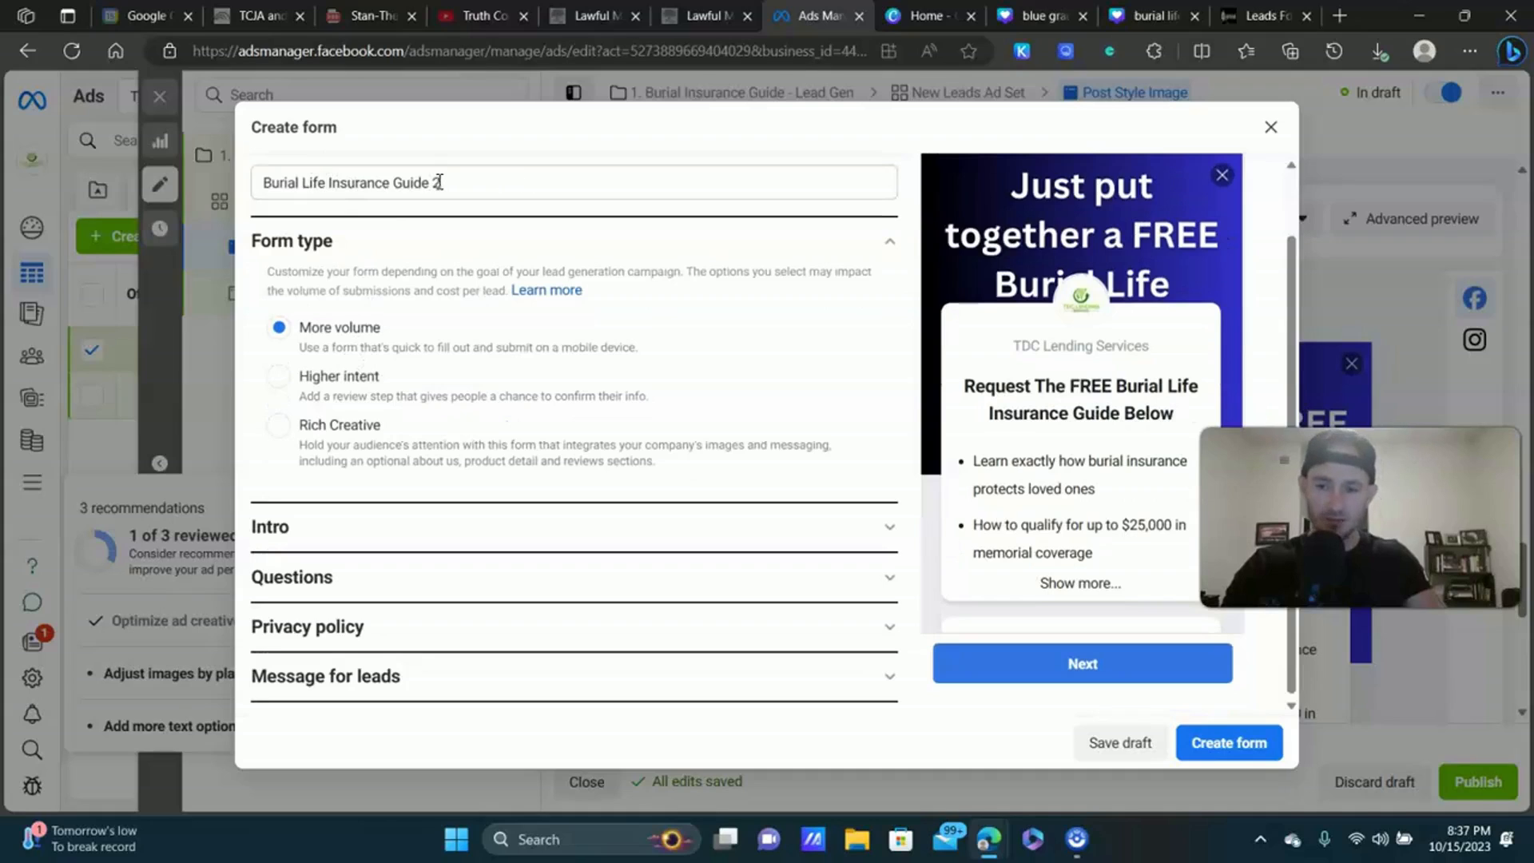
pyautogui.click(312, 586)
pyautogui.click(276, 296)
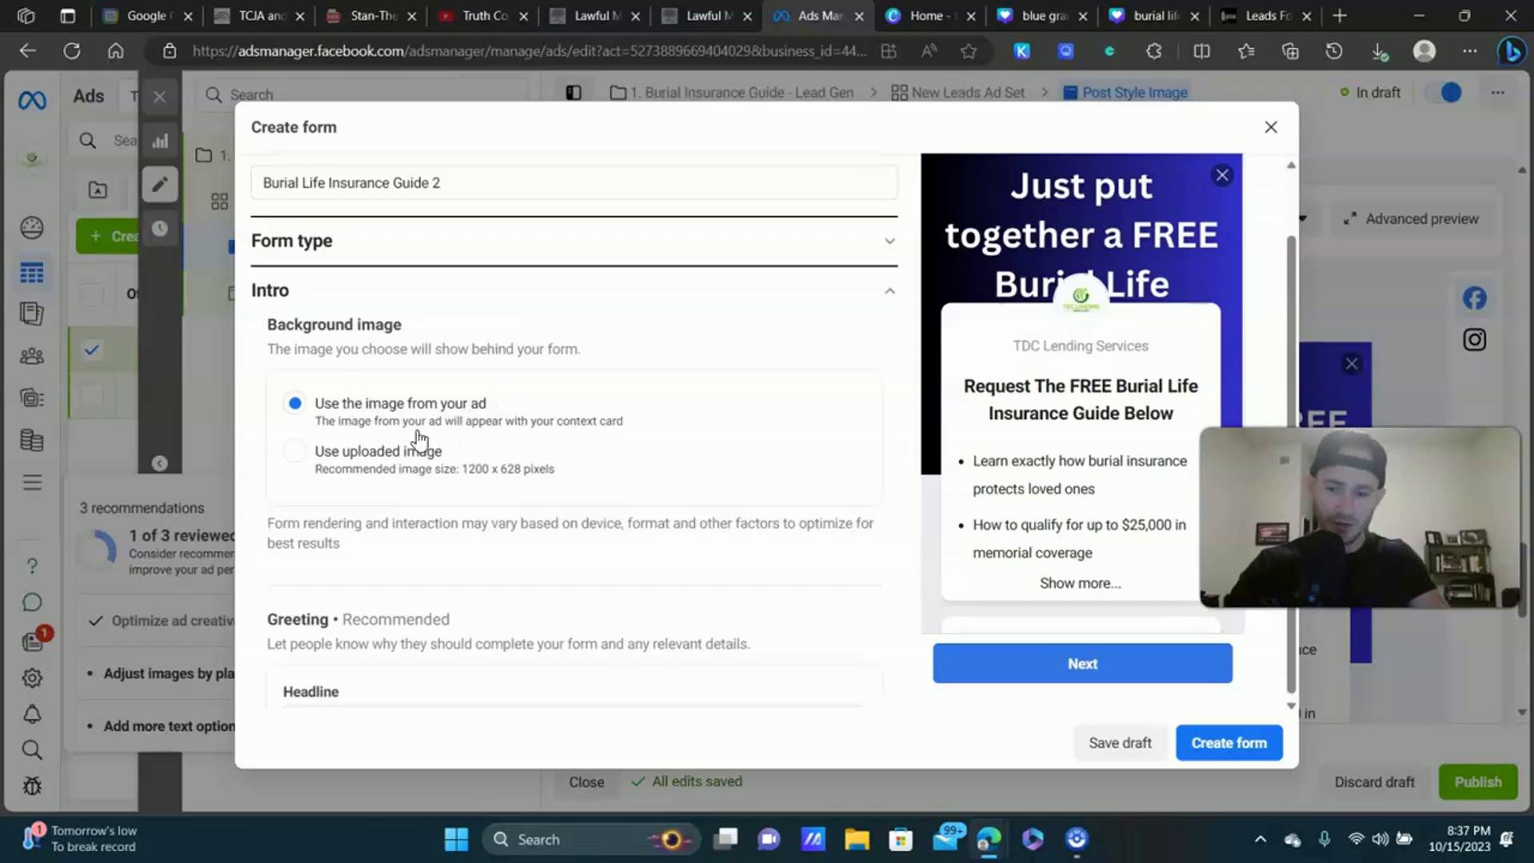
pyautogui.click(295, 452)
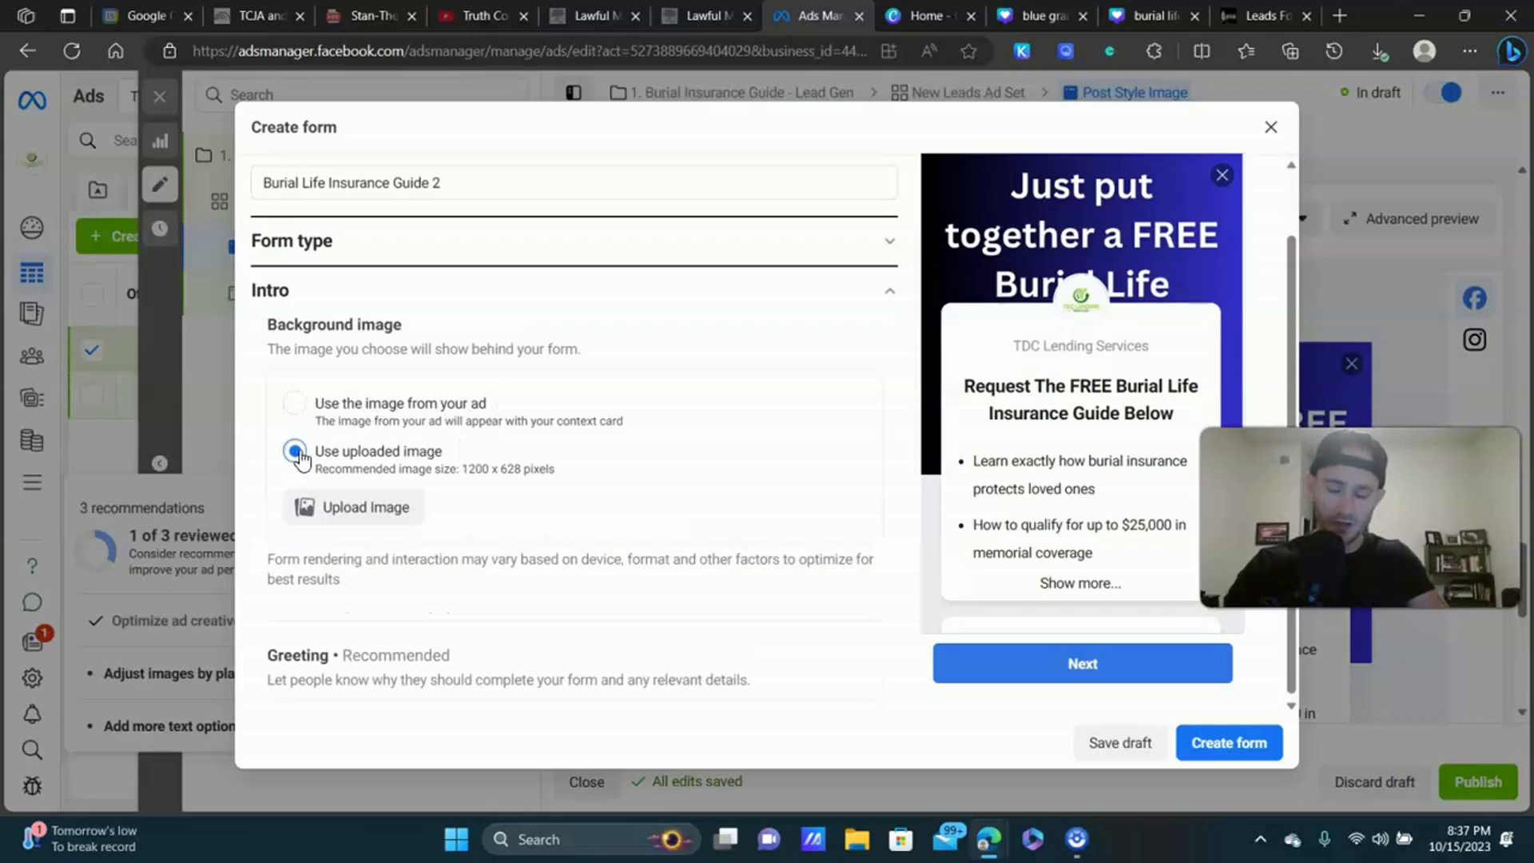
pyautogui.click(356, 506)
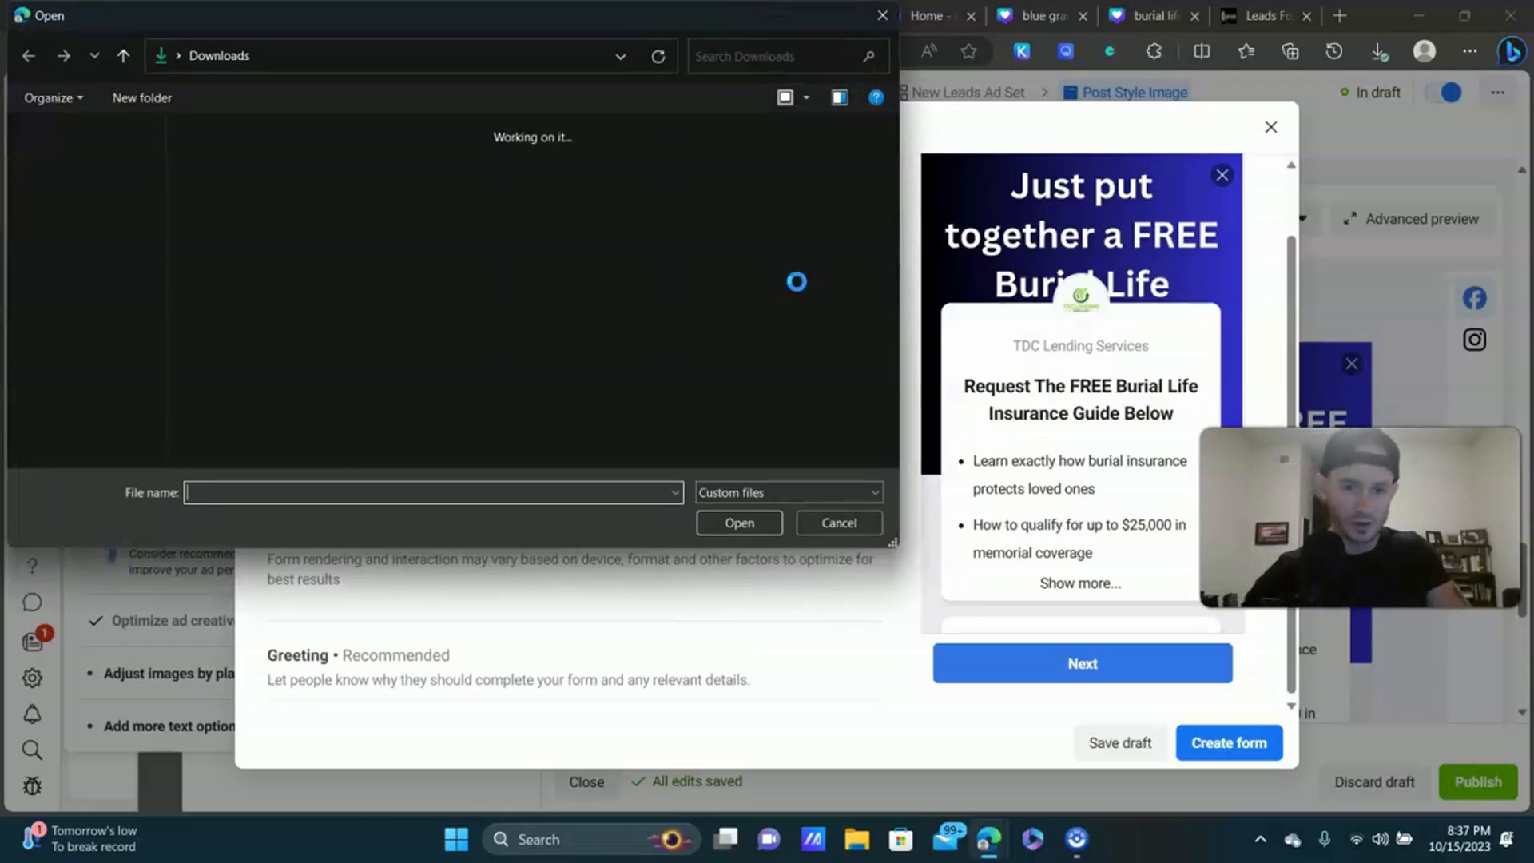
pyautogui.doubleClick(202, 179)
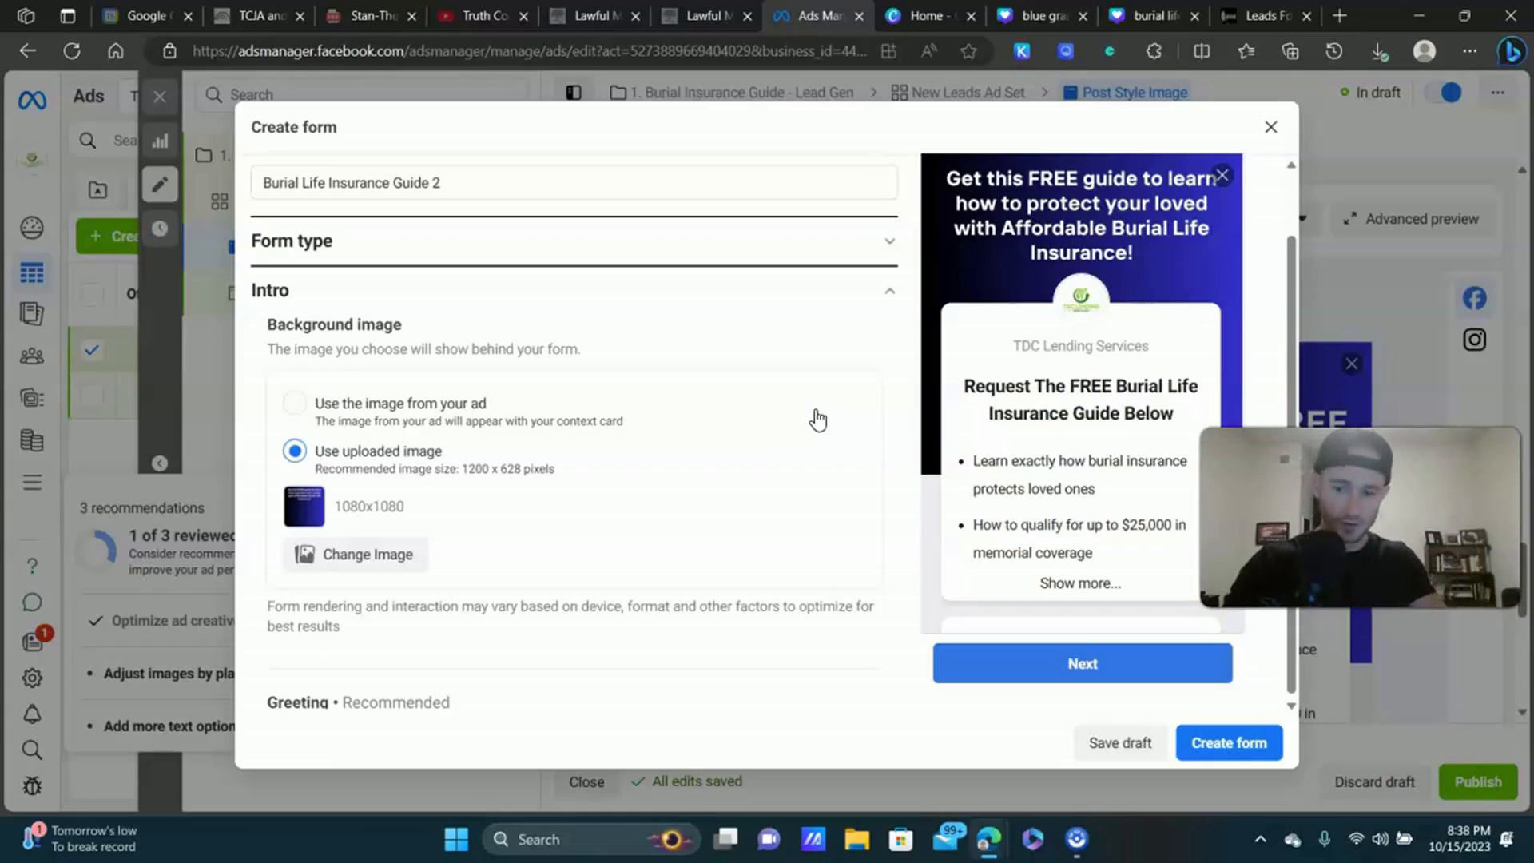
pyautogui.scroll(-1, 821, 407)
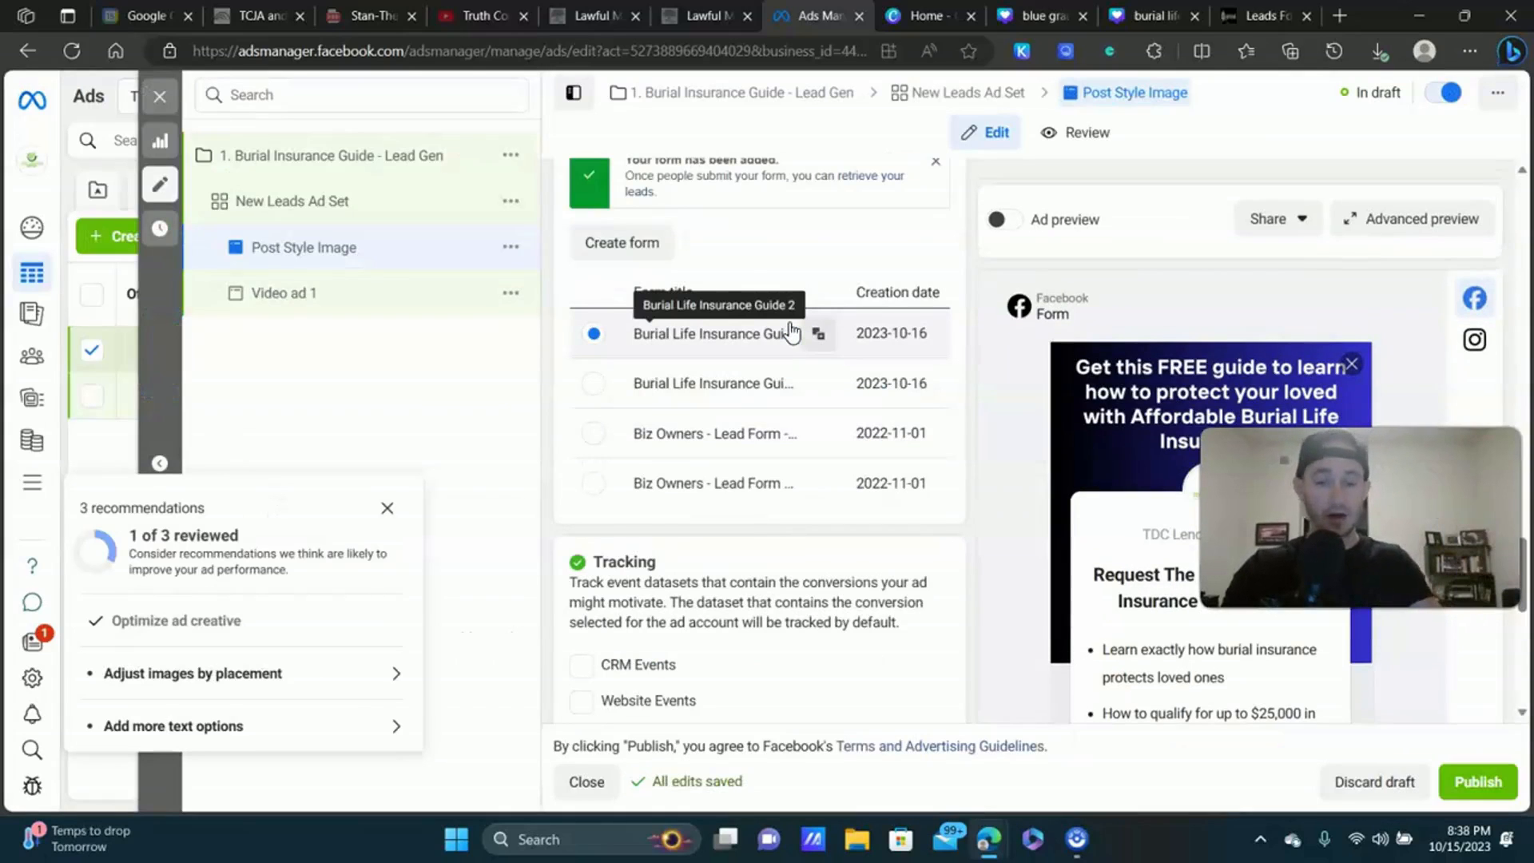
# Close the Post Style Image ad editor, keeping its changes as unpublished drafts.
pyautogui.scroll(-1, 951, 415)
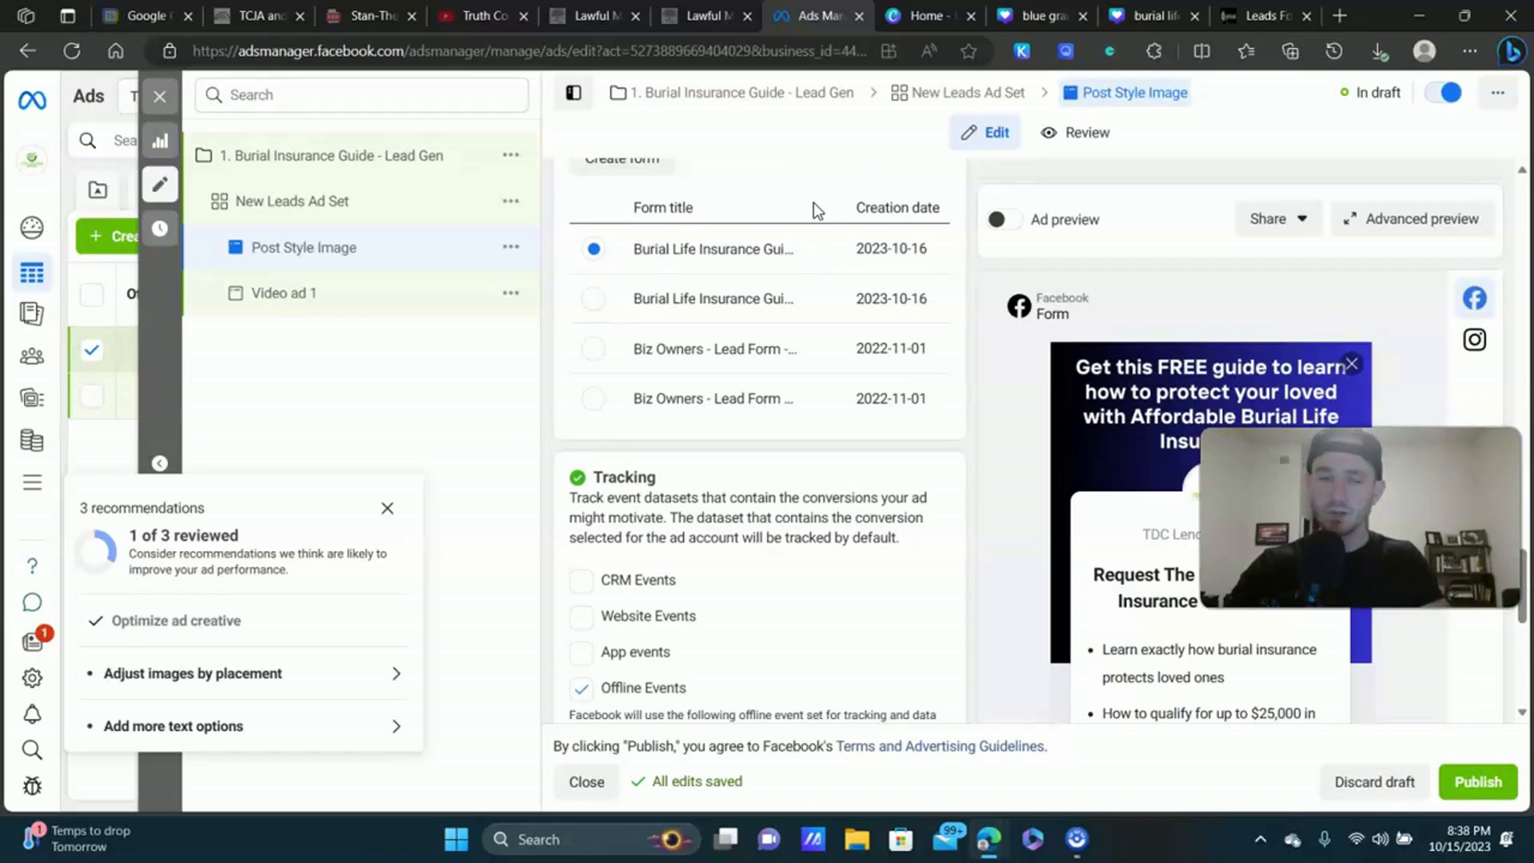
pyautogui.click(160, 97)
pyautogui.click(805, 439)
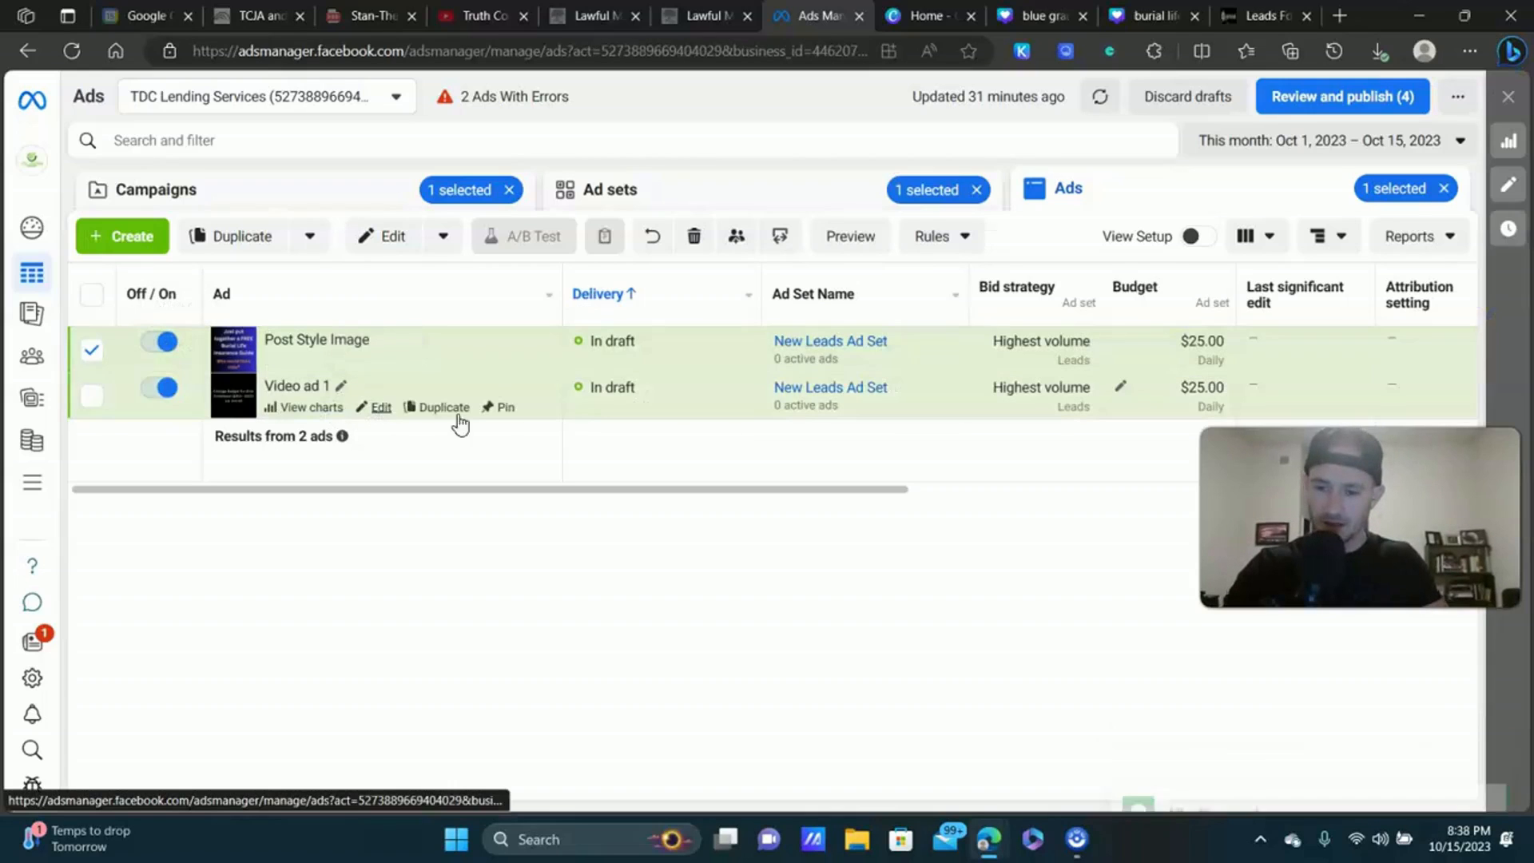
# Switch Video ad 1 to the Burial Life Insurance Guide 2 instant form and close its editor without publishing.
pyautogui.click(271, 386)
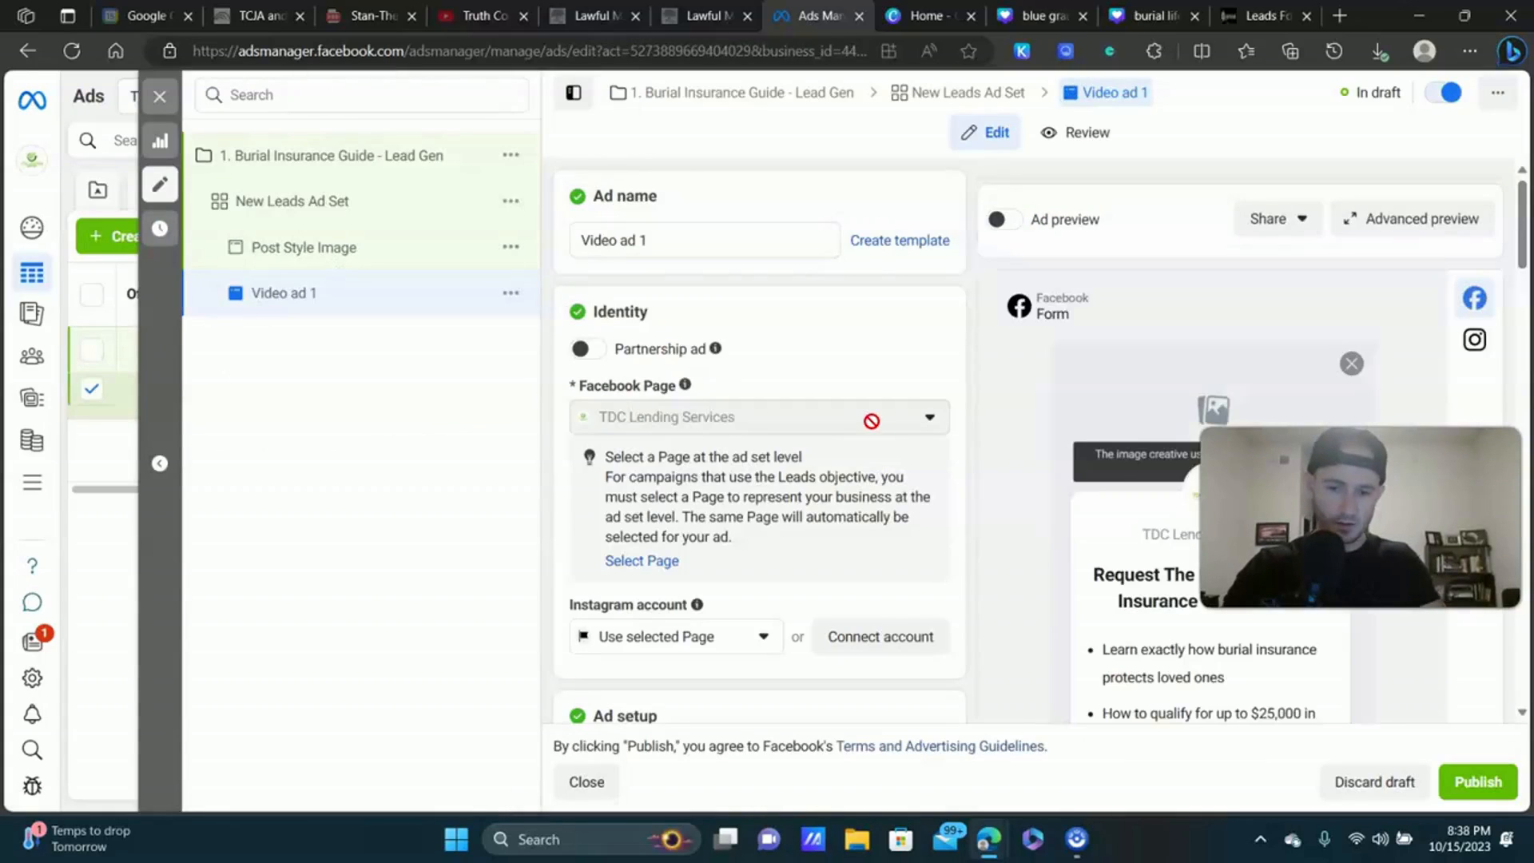
pyautogui.scroll(-20, 871, 421)
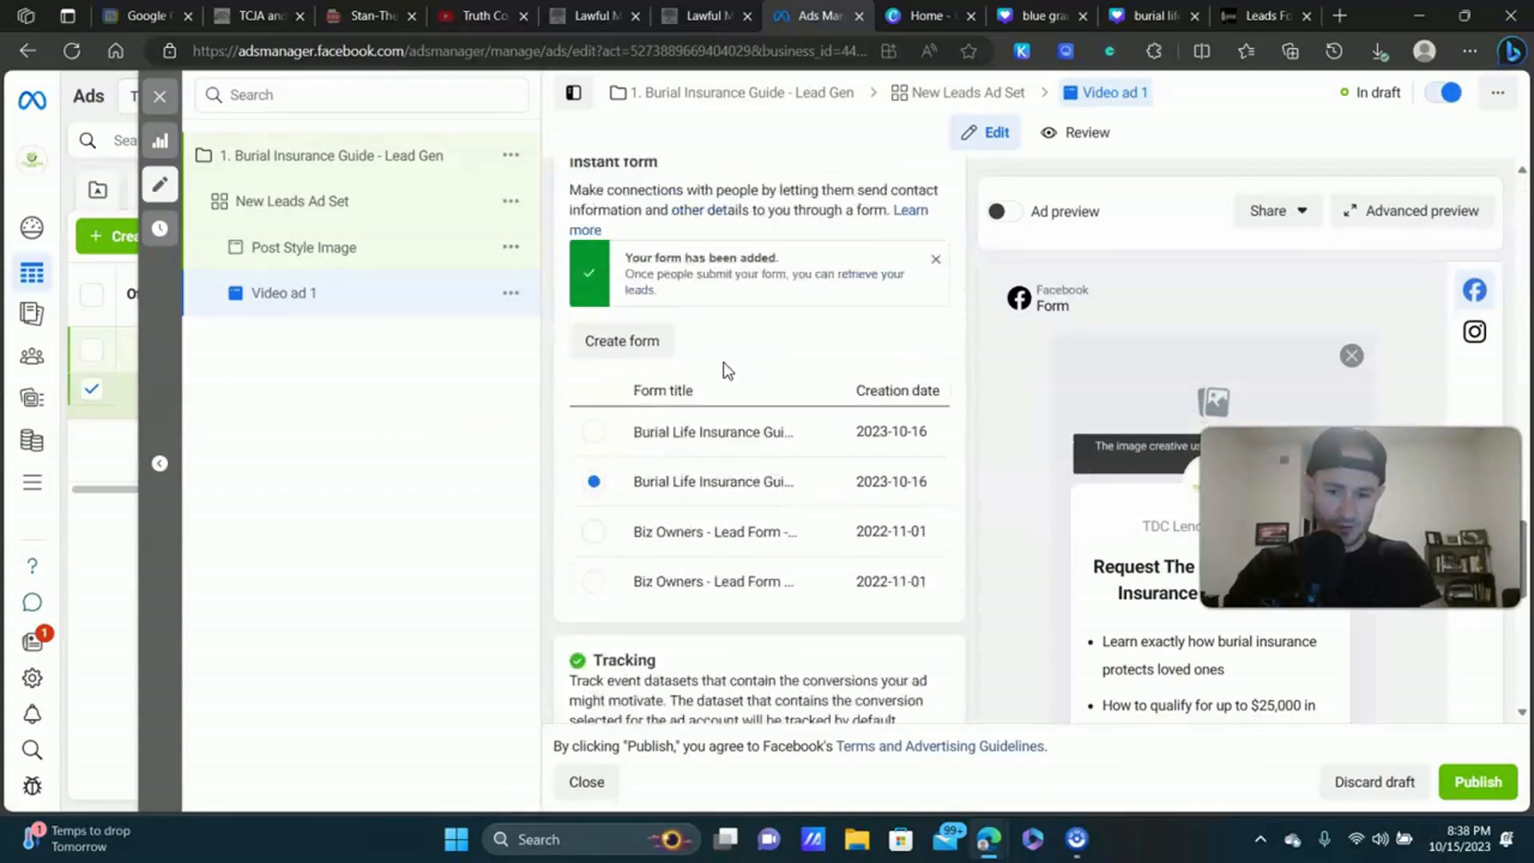
pyautogui.scroll(-1, 722, 370)
pyautogui.click(593, 354)
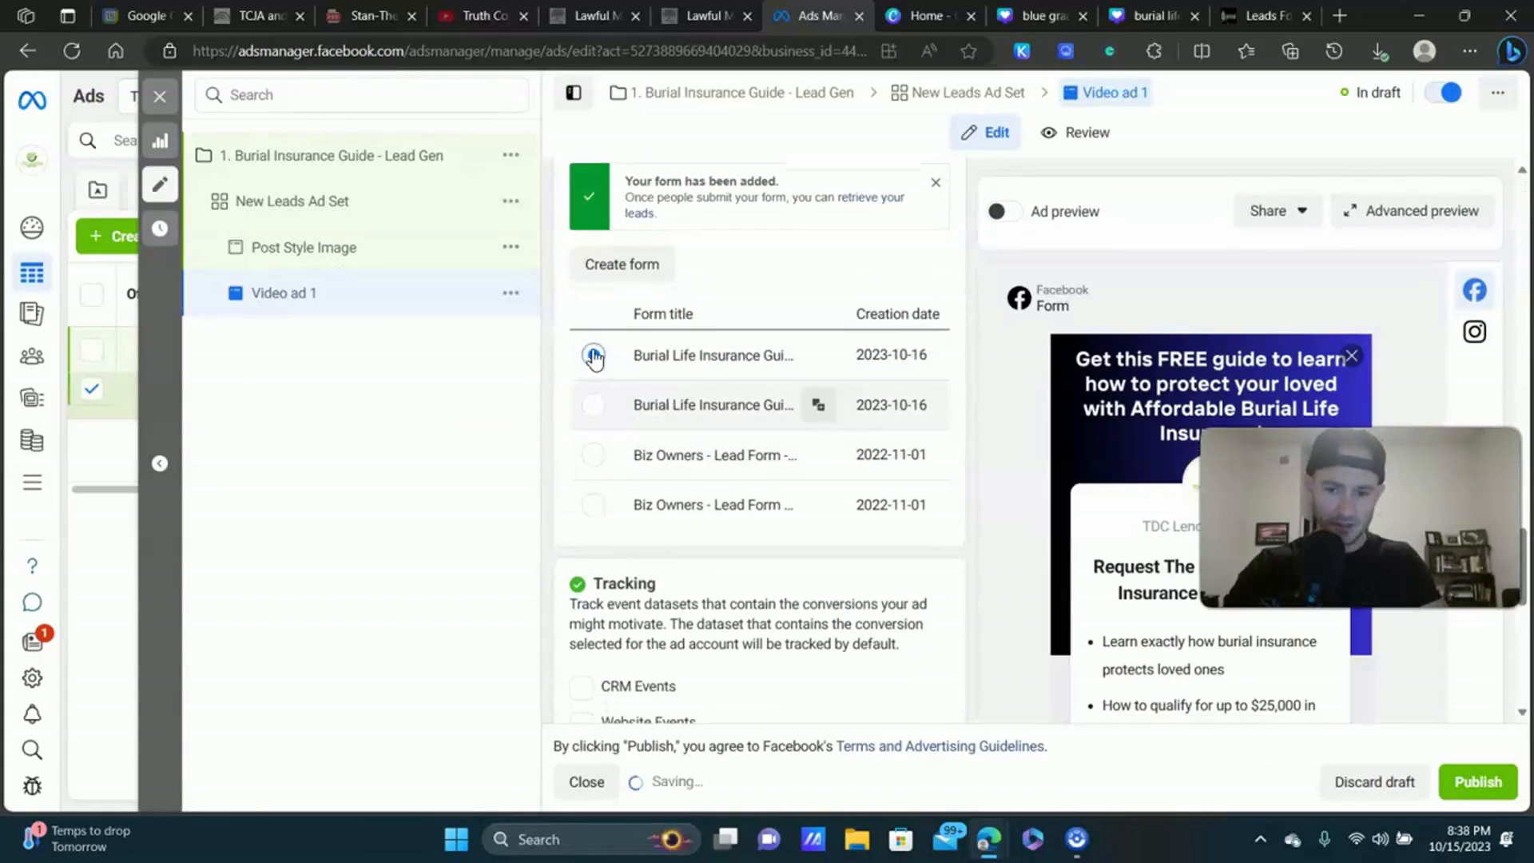
pyautogui.click(160, 97)
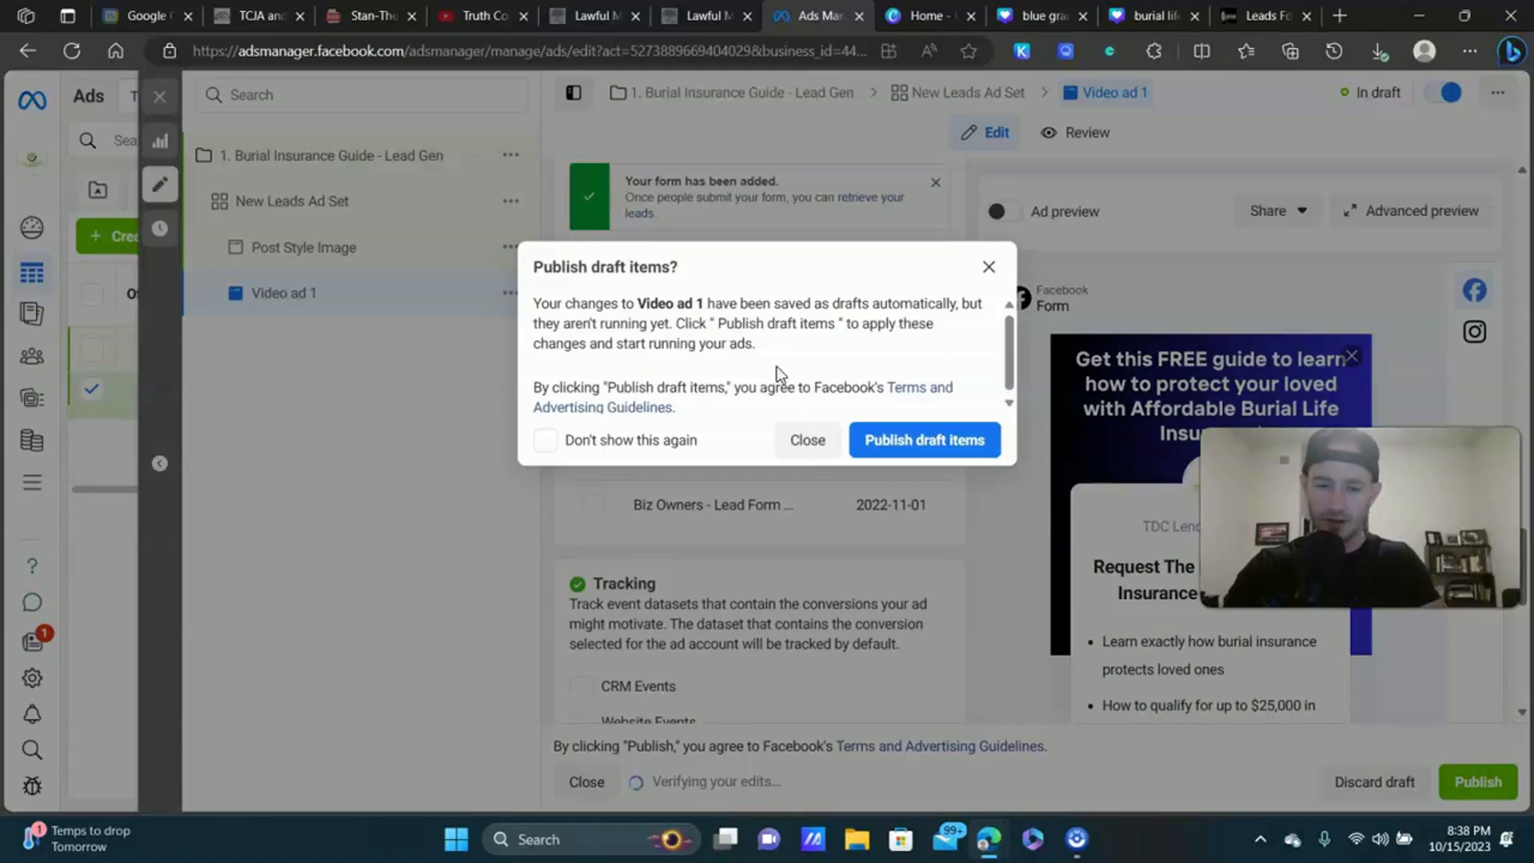
pyautogui.click(806, 440)
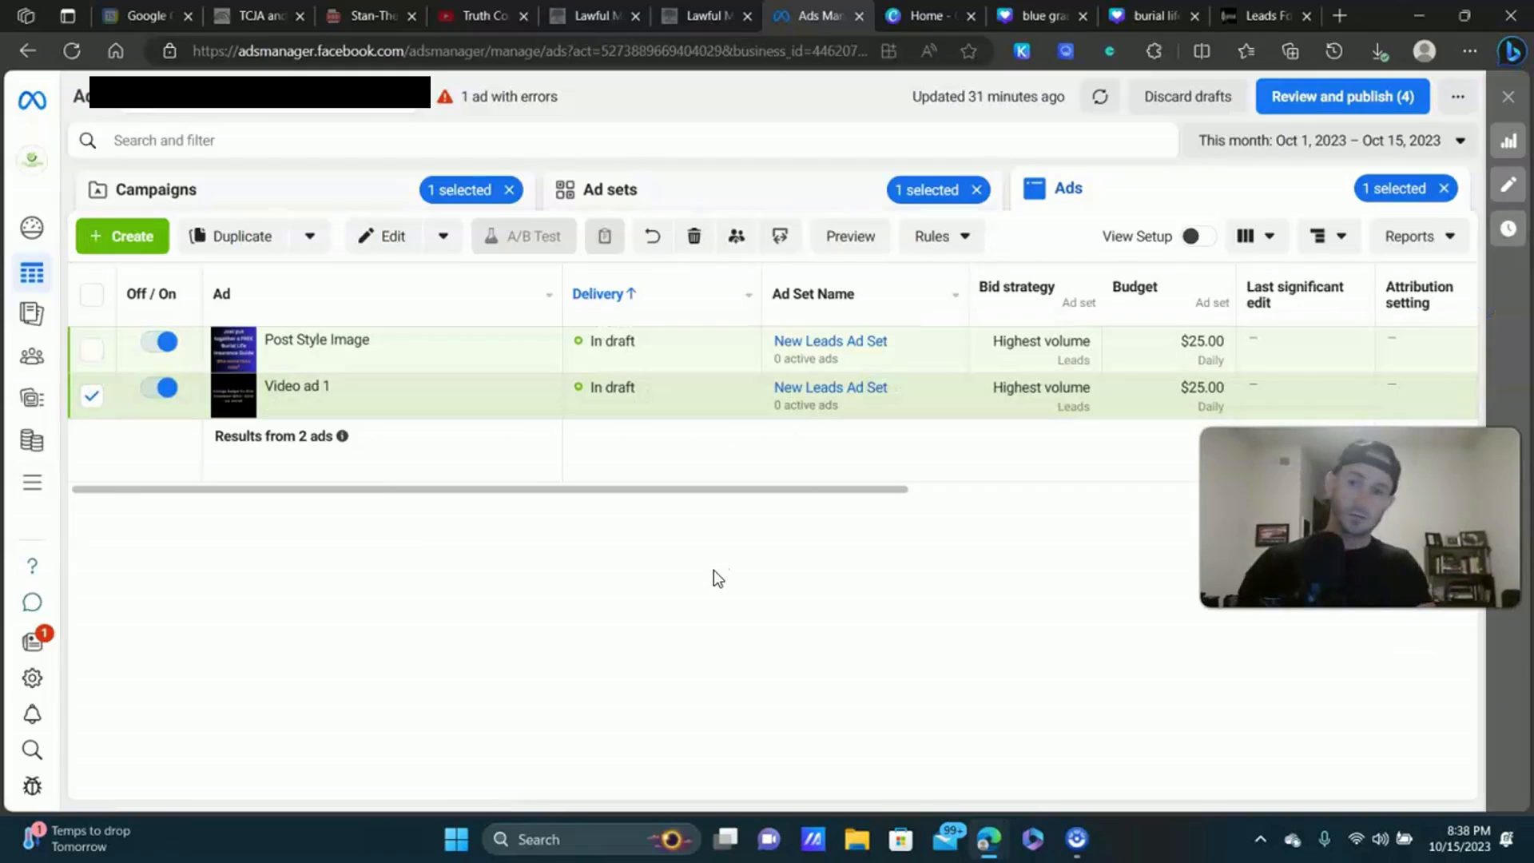